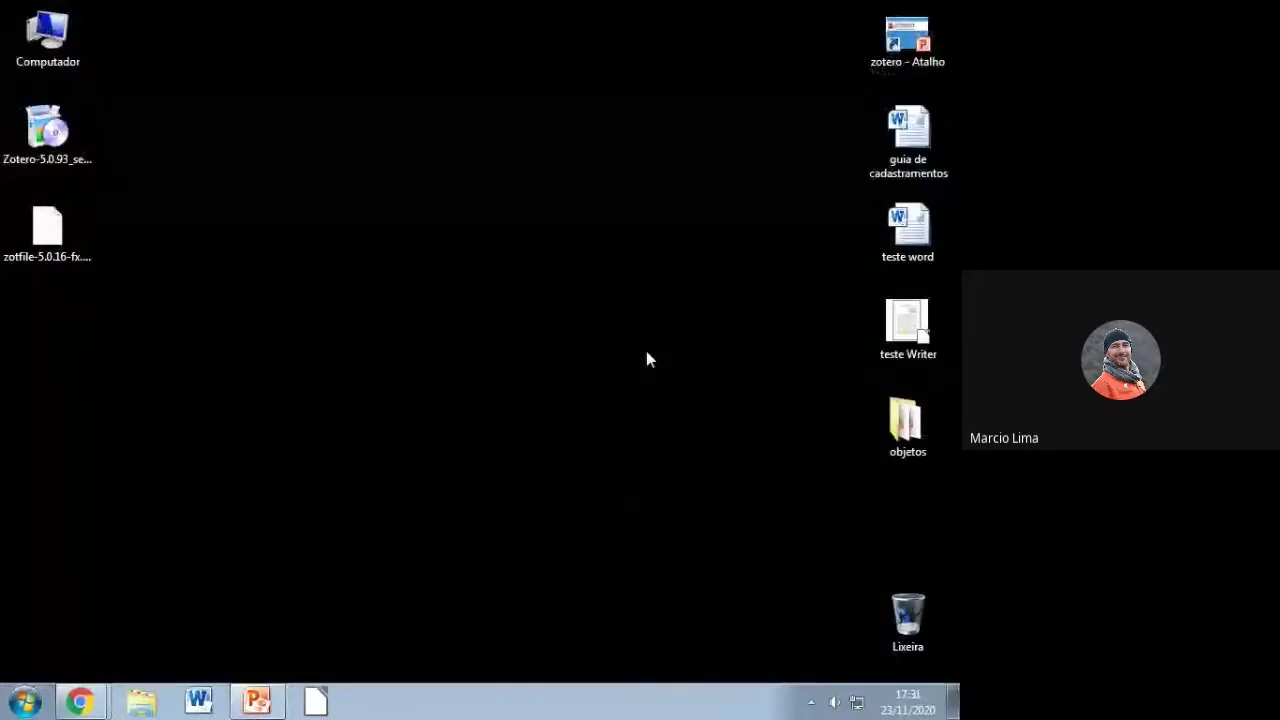
Step: Install Zotero 5.0.93 with Standard setup into C:\Program Files\Zotero and launch it
mouse_move(90, 706)
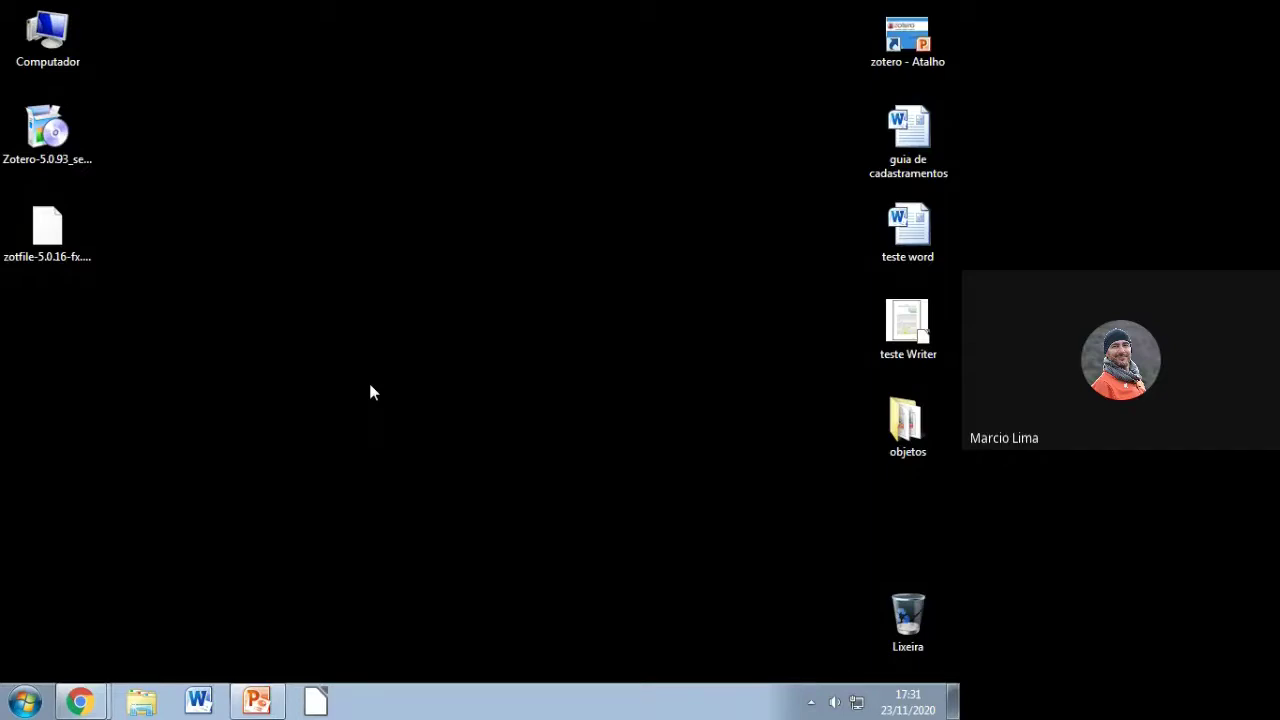
click(42, 146)
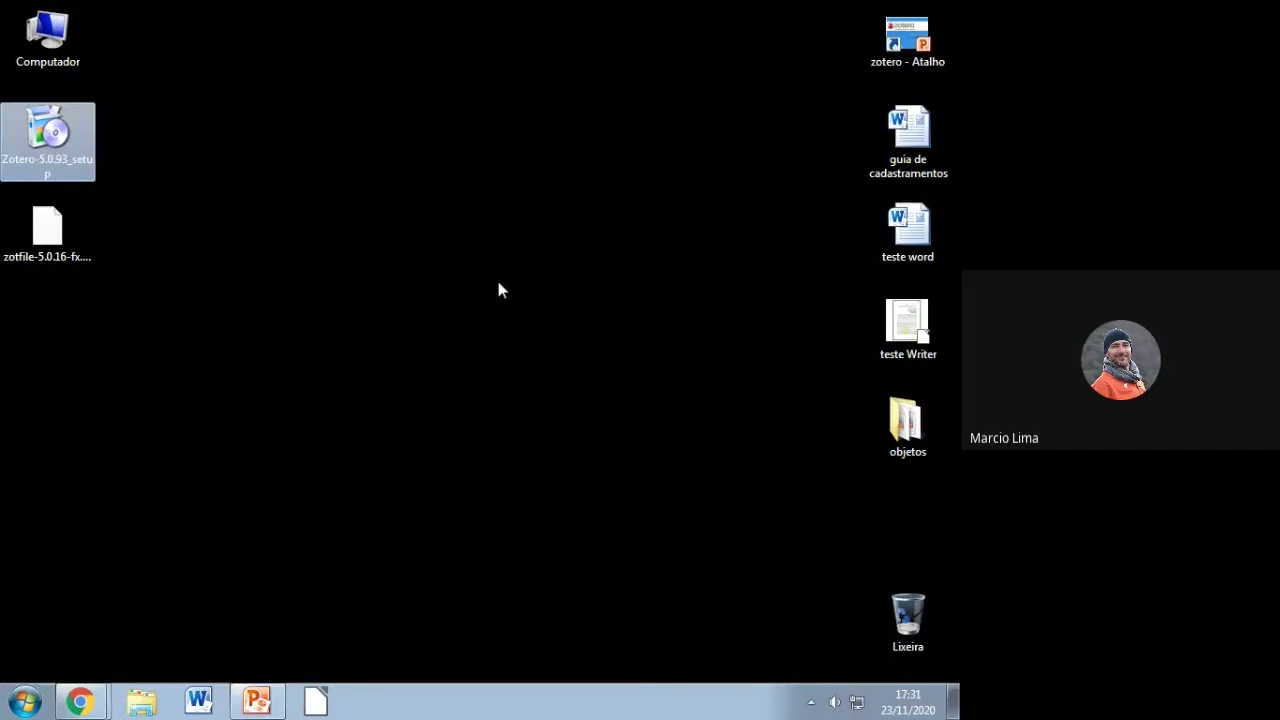
double_click(32, 136)
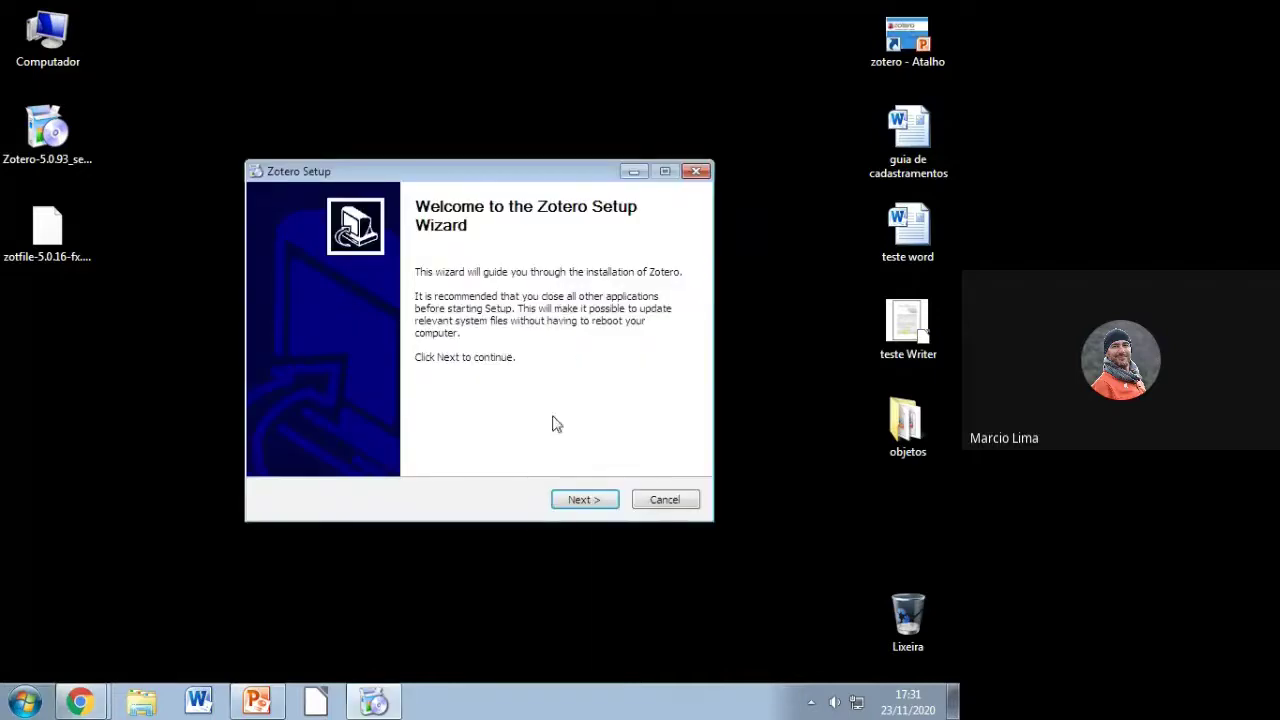
click(583, 503)
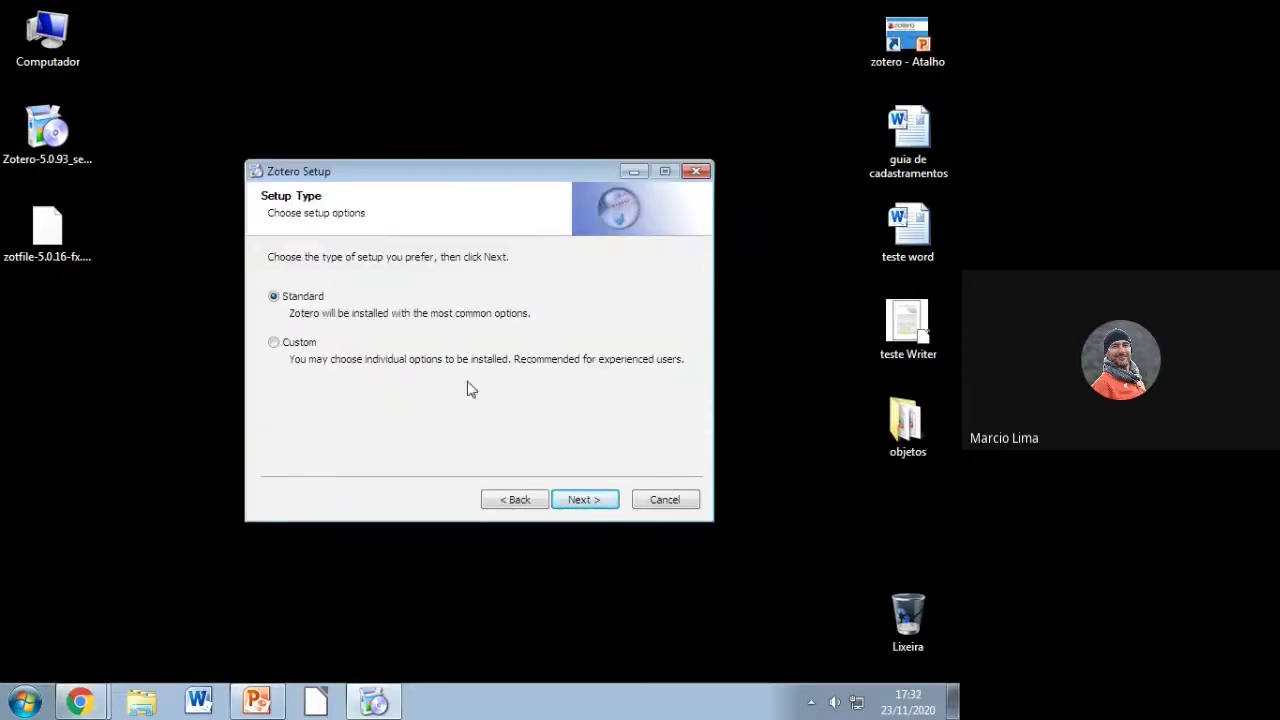
click(585, 501)
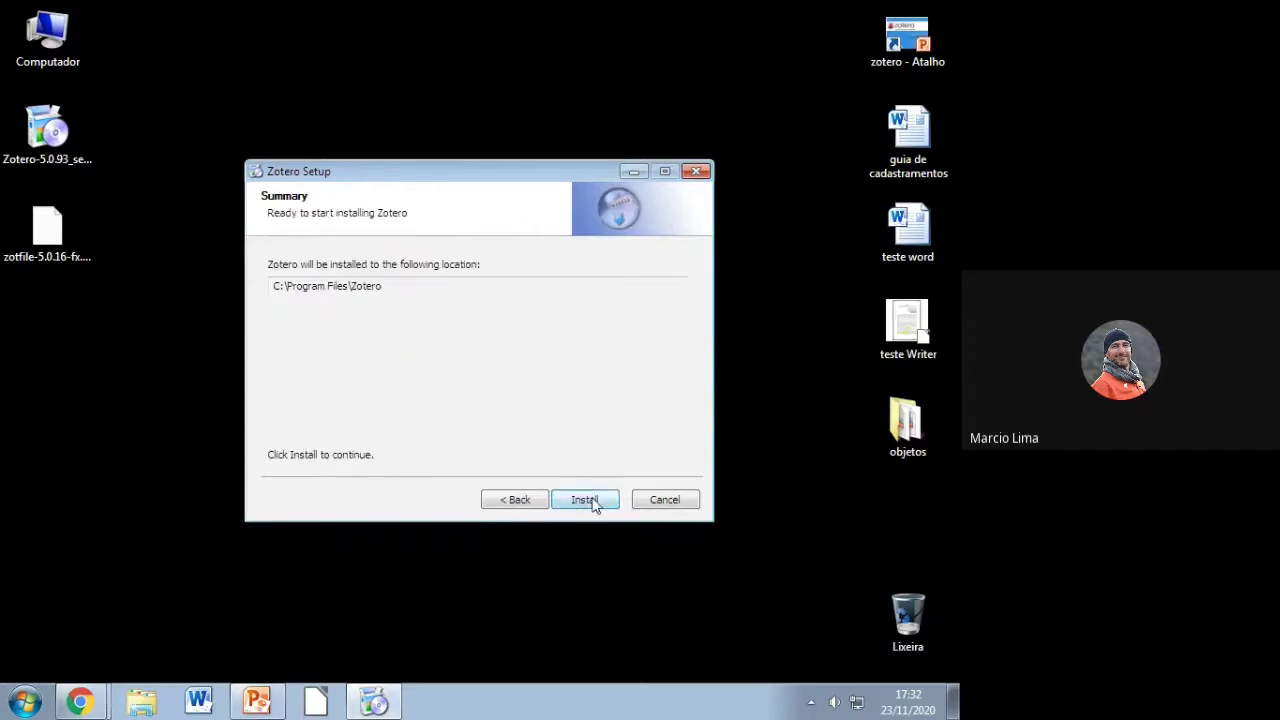
drag(274, 290, 386, 288)
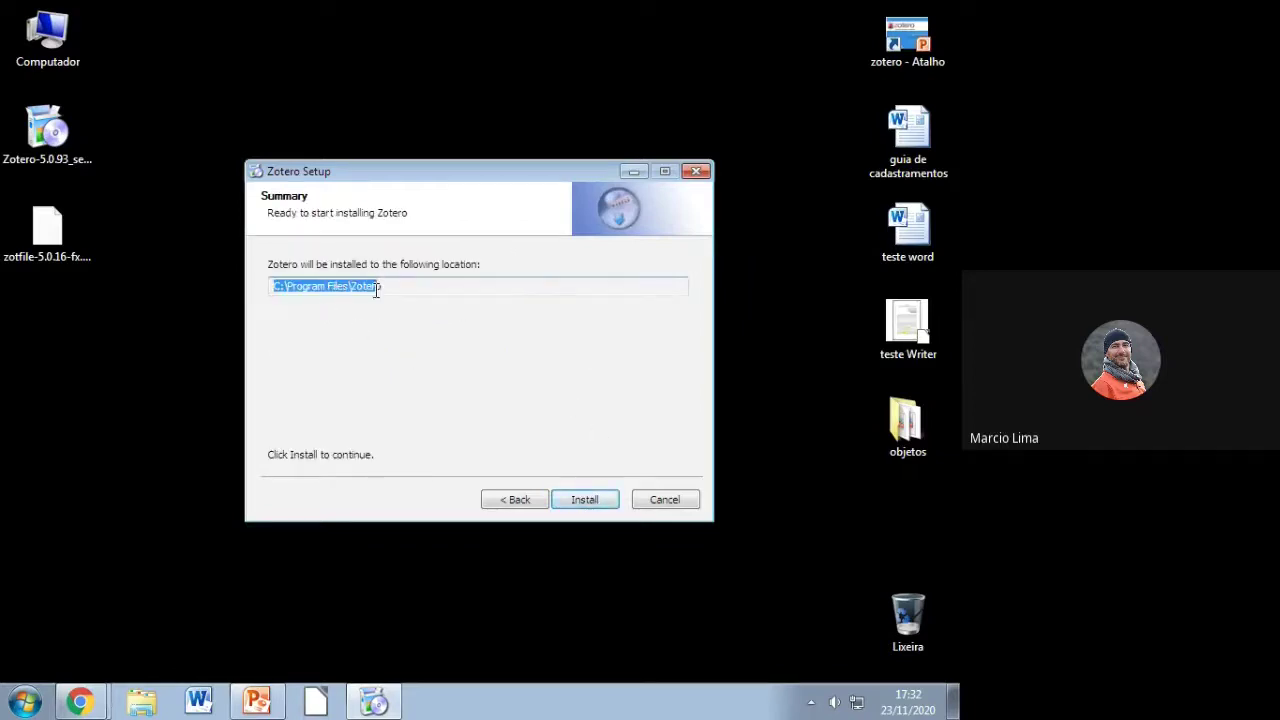
click(583, 505)
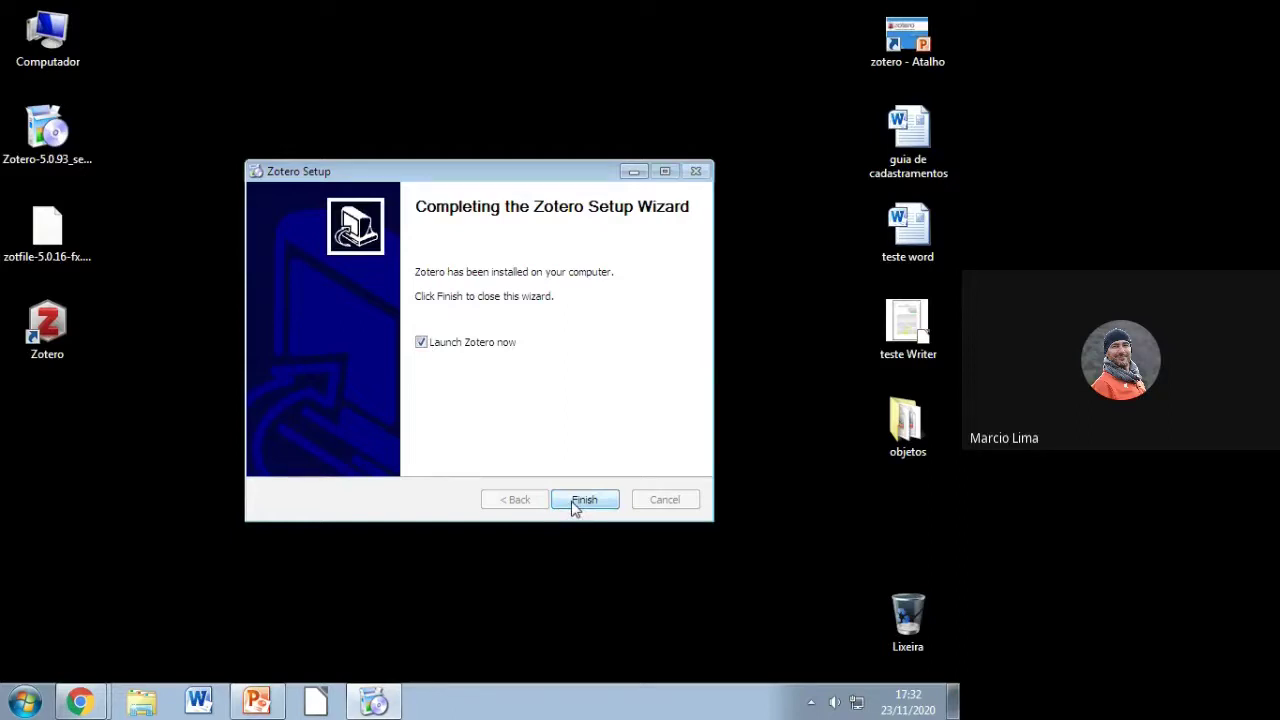
click(582, 500)
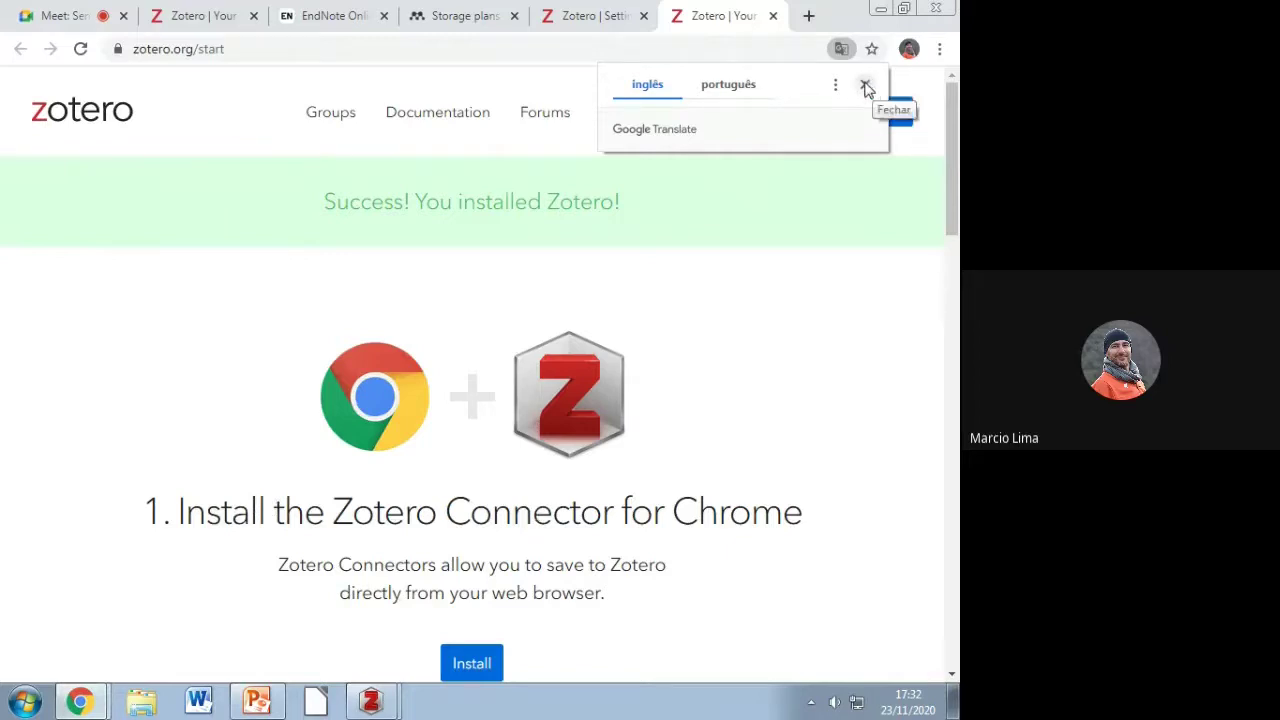
Step: Dismiss the translation offer and go to the Zotero Connector for Chrome install page
click(866, 86)
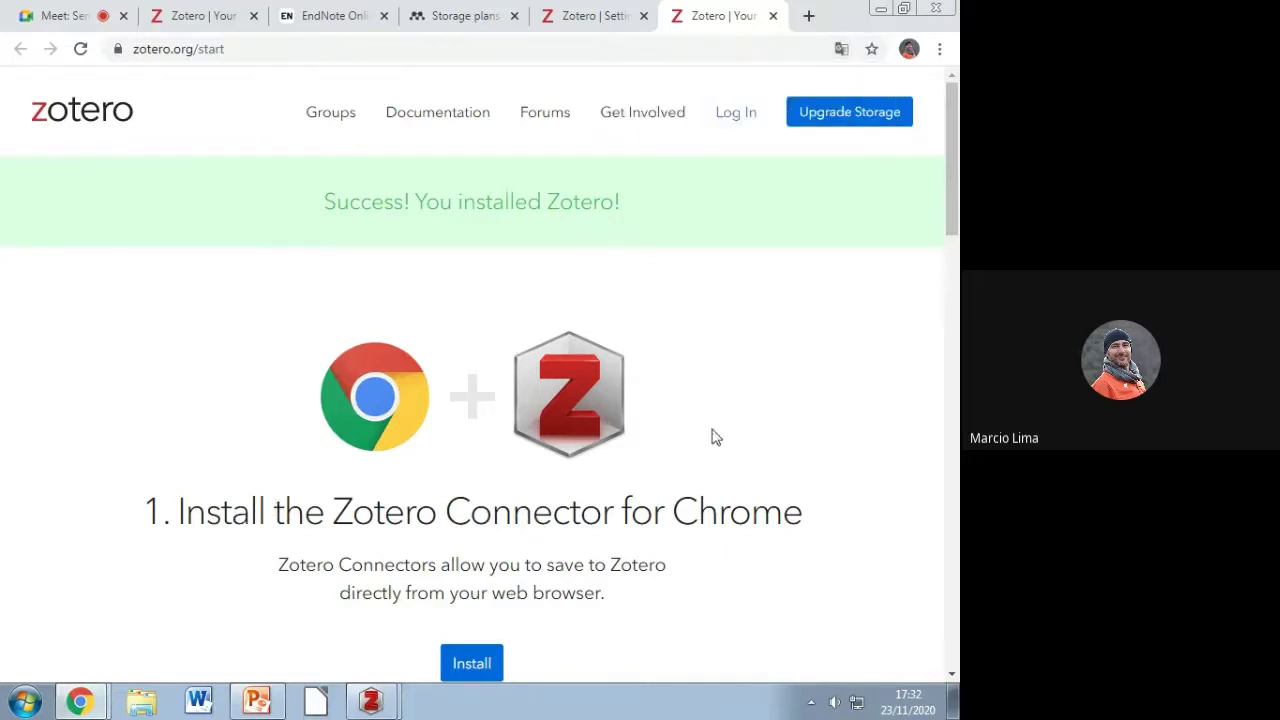
click(468, 659)
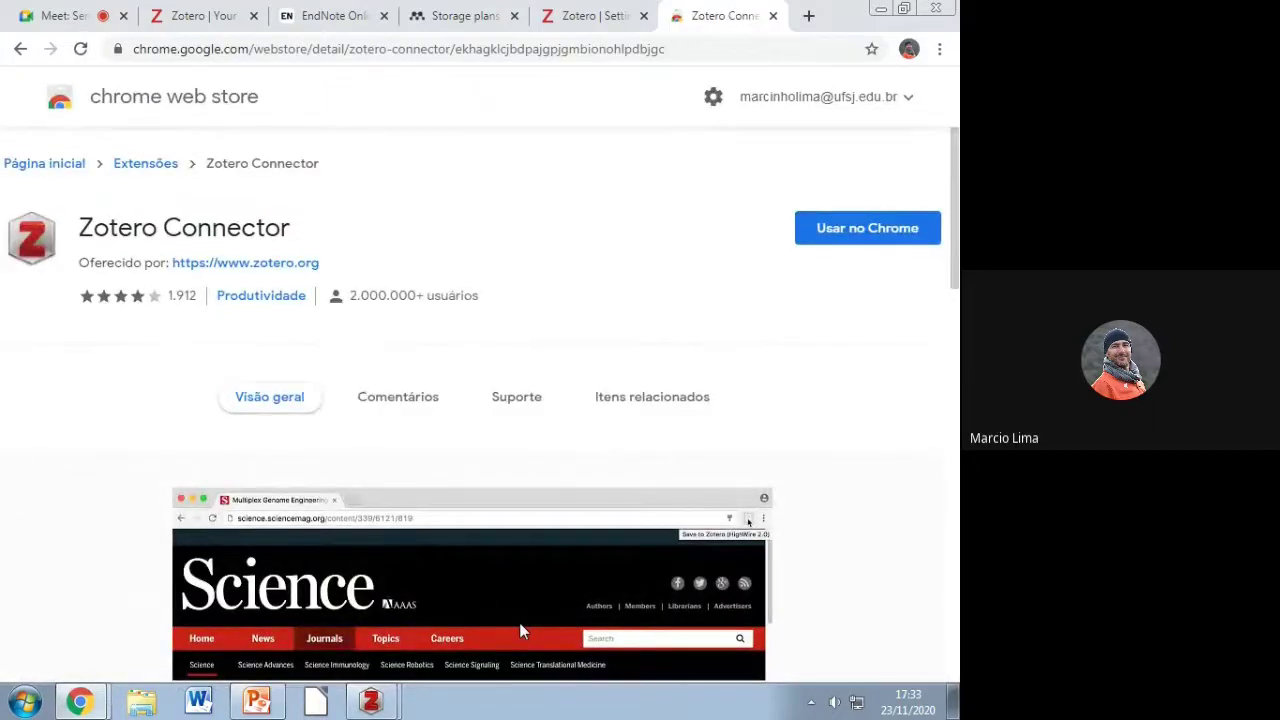
Step: Add the Zotero Connector extension to Chrome
click(841, 229)
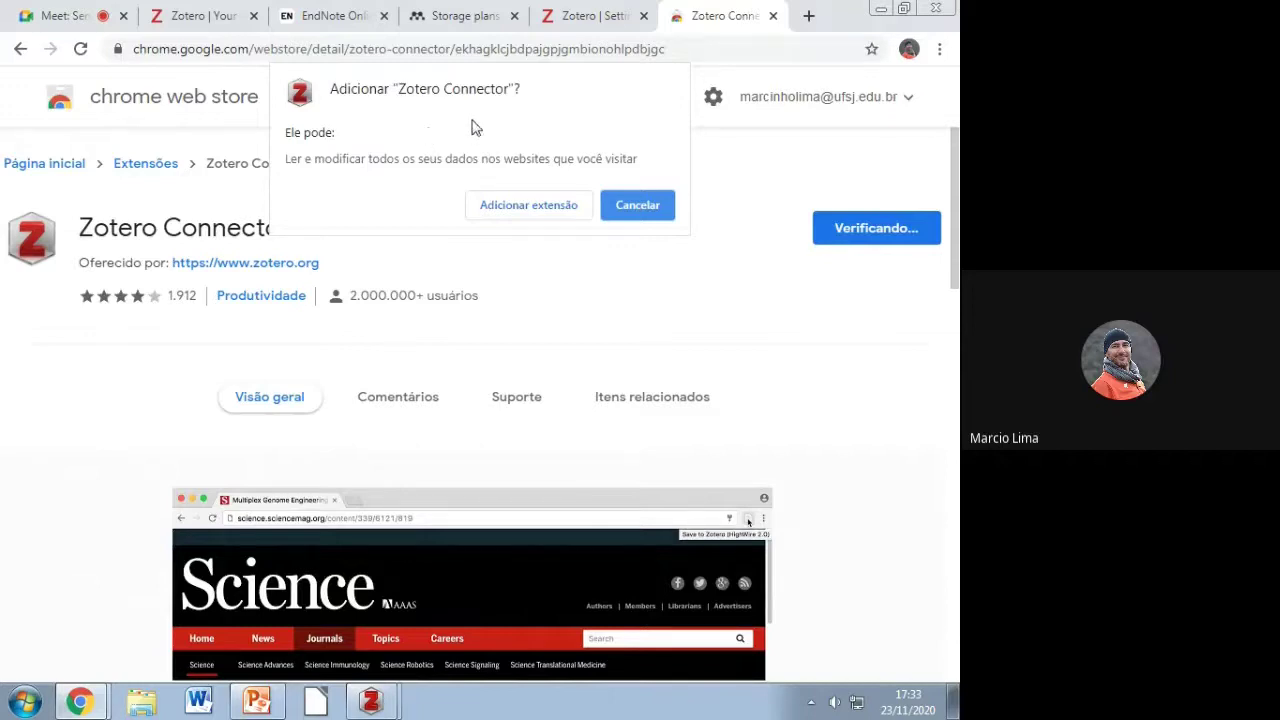
click(494, 205)
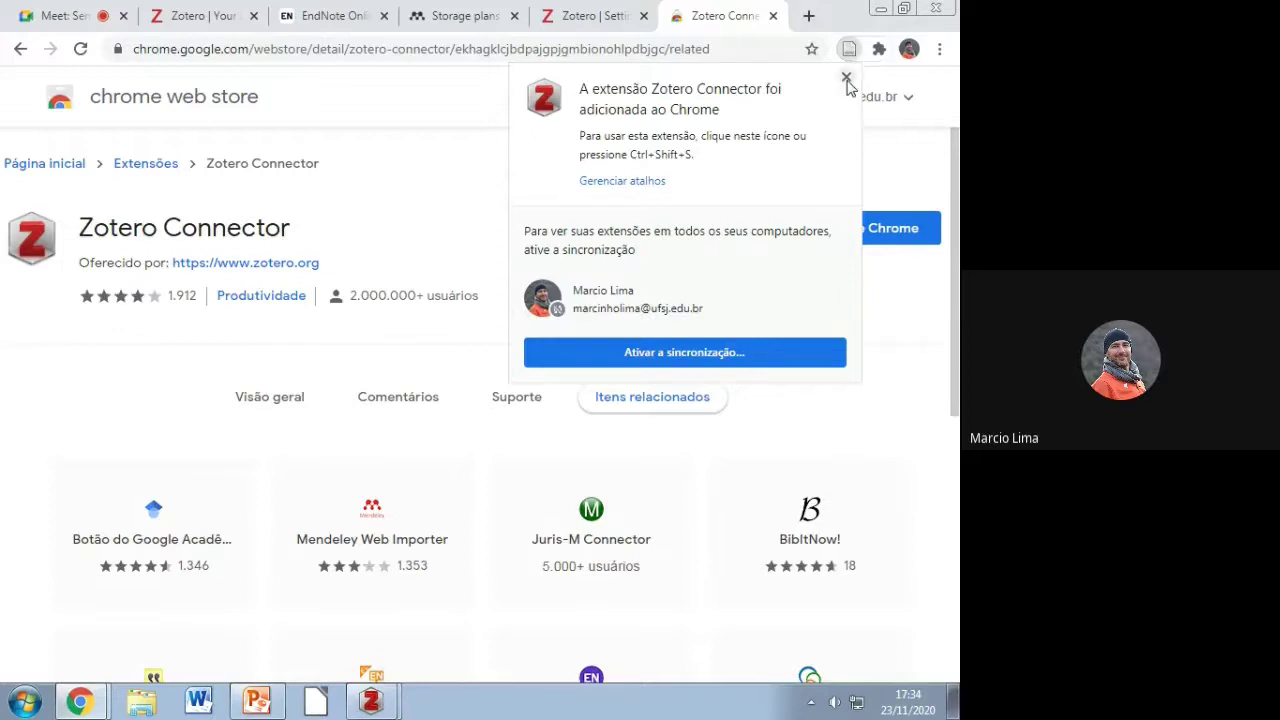
click(846, 79)
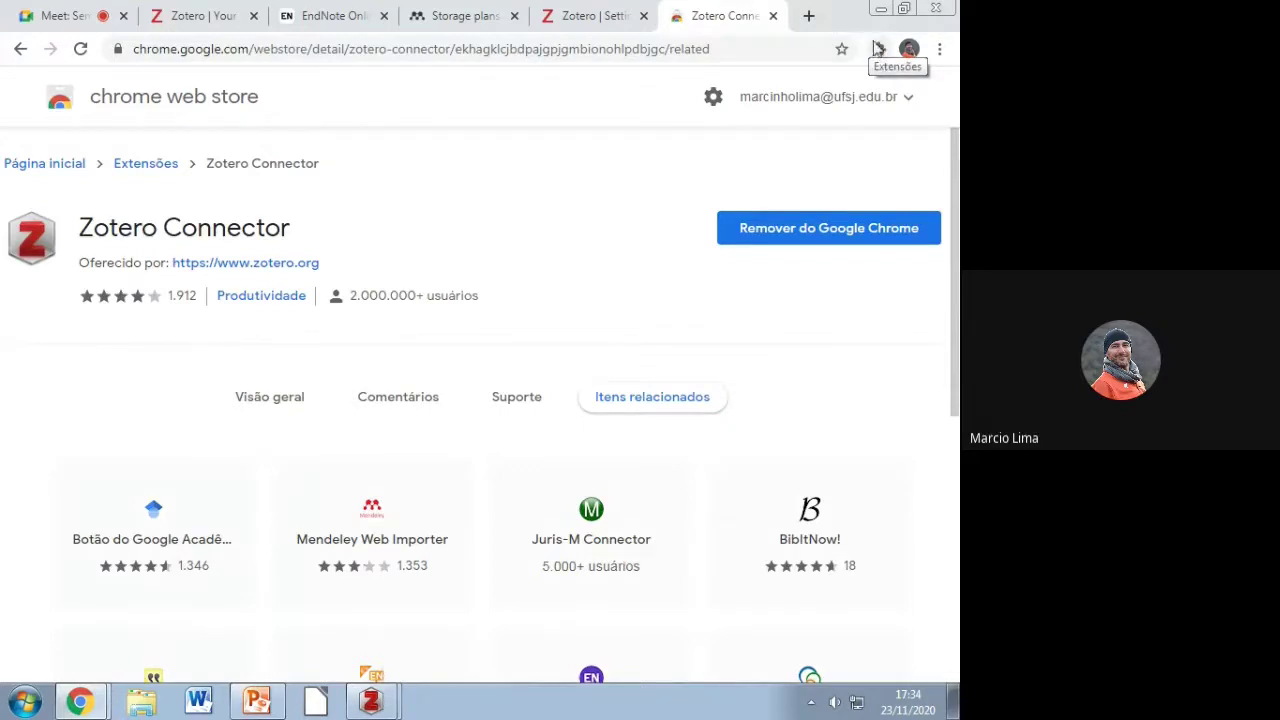
Step: Pin Zotero Connector in the extensions menu and minimize Chrome
click(879, 52)
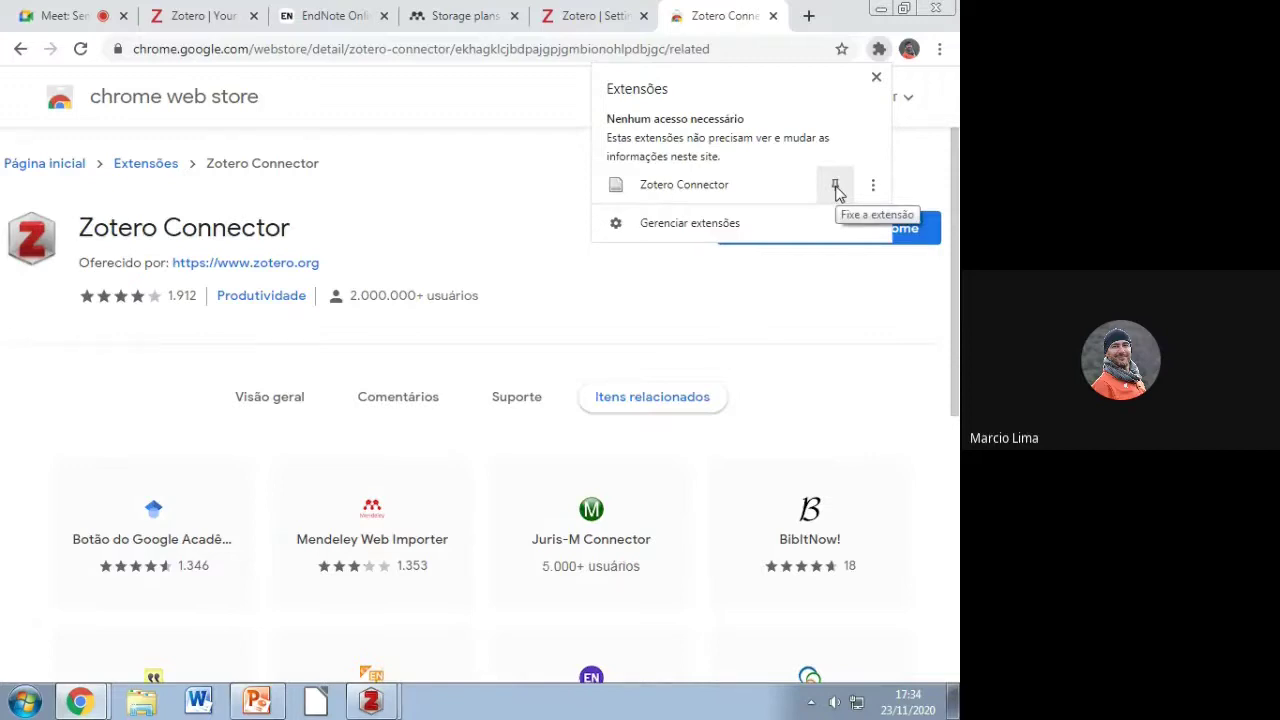
click(835, 187)
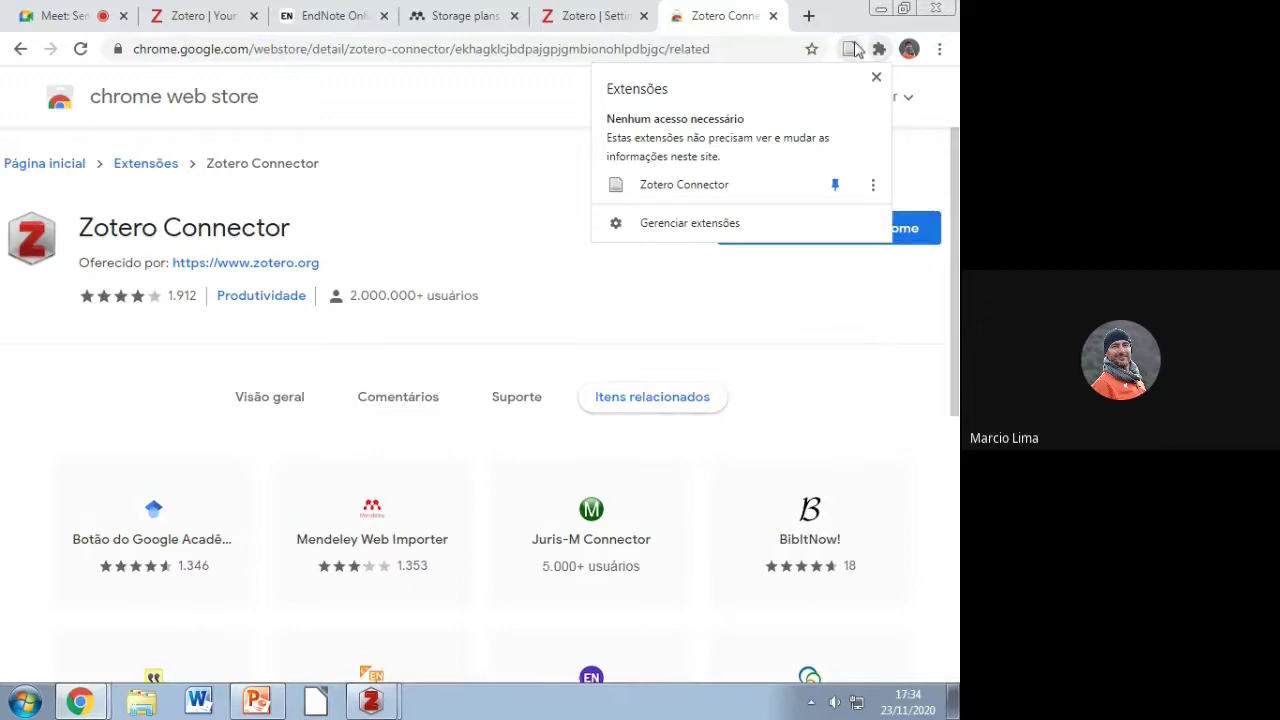
click(875, 79)
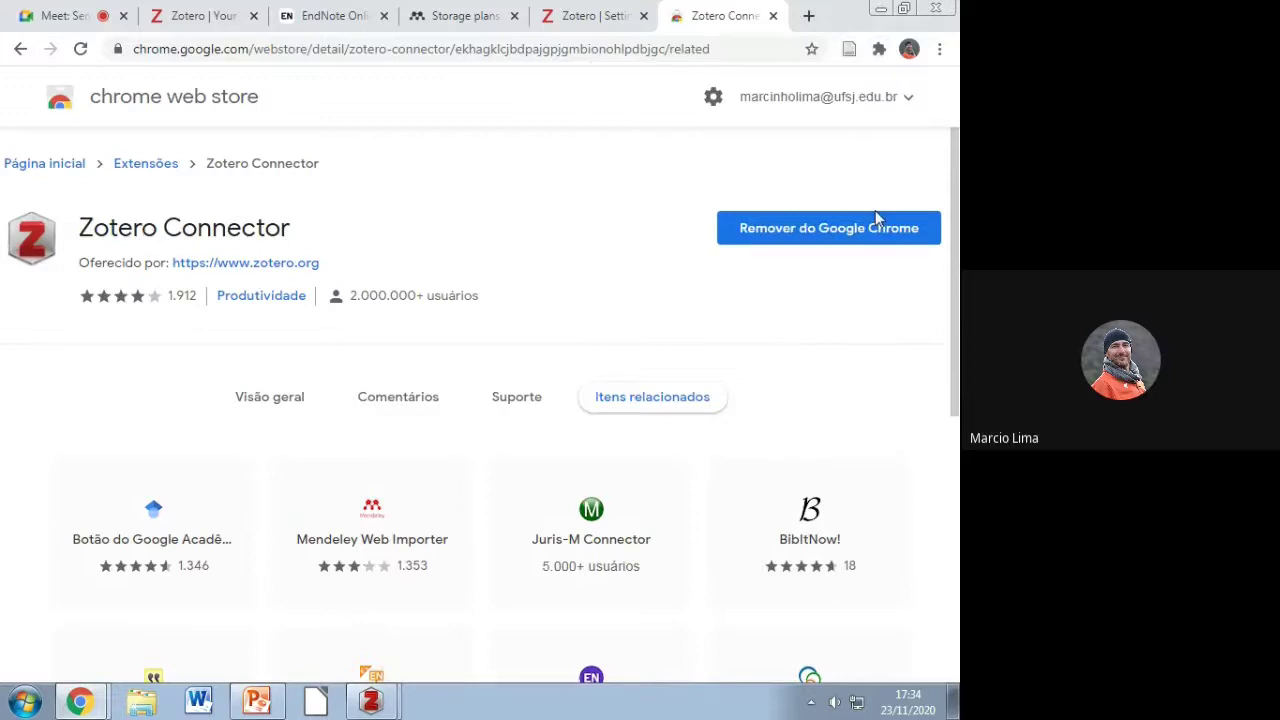
click(880, 11)
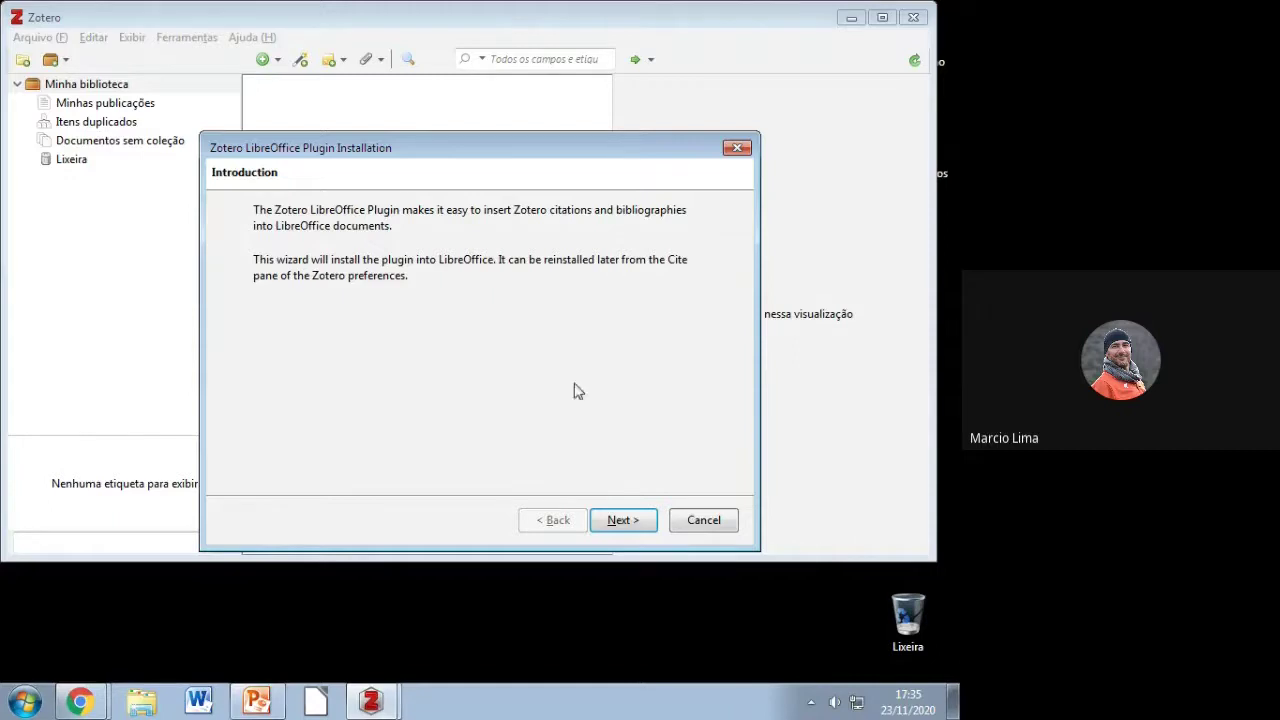
Step: Install the LibreOffice plugin using the detected unopkg.exe path and finish the wizard
click(622, 520)
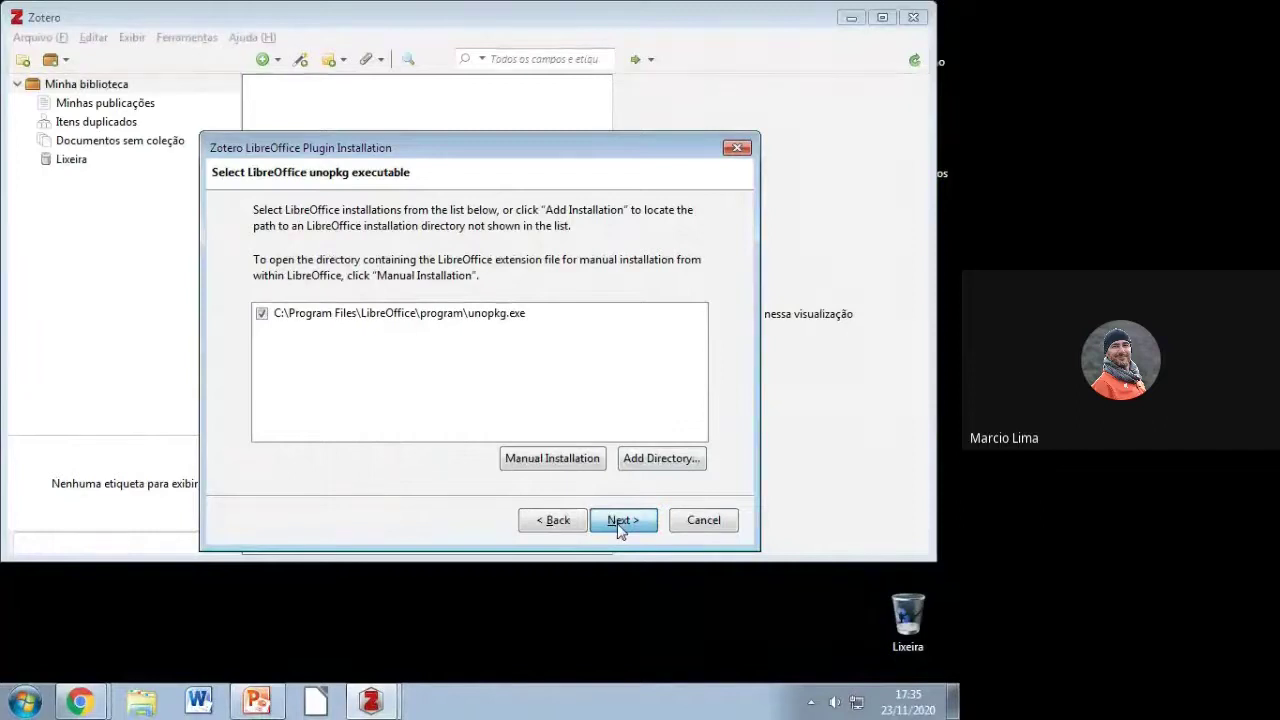
click(620, 521)
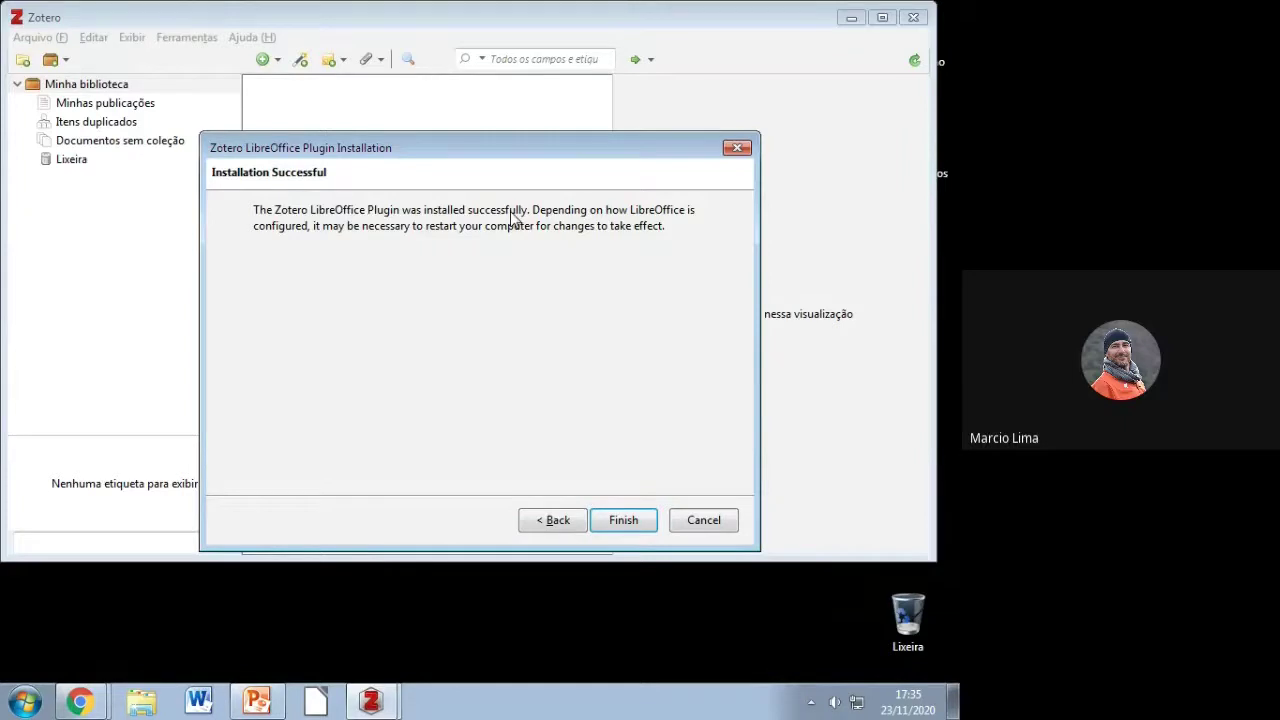
click(621, 520)
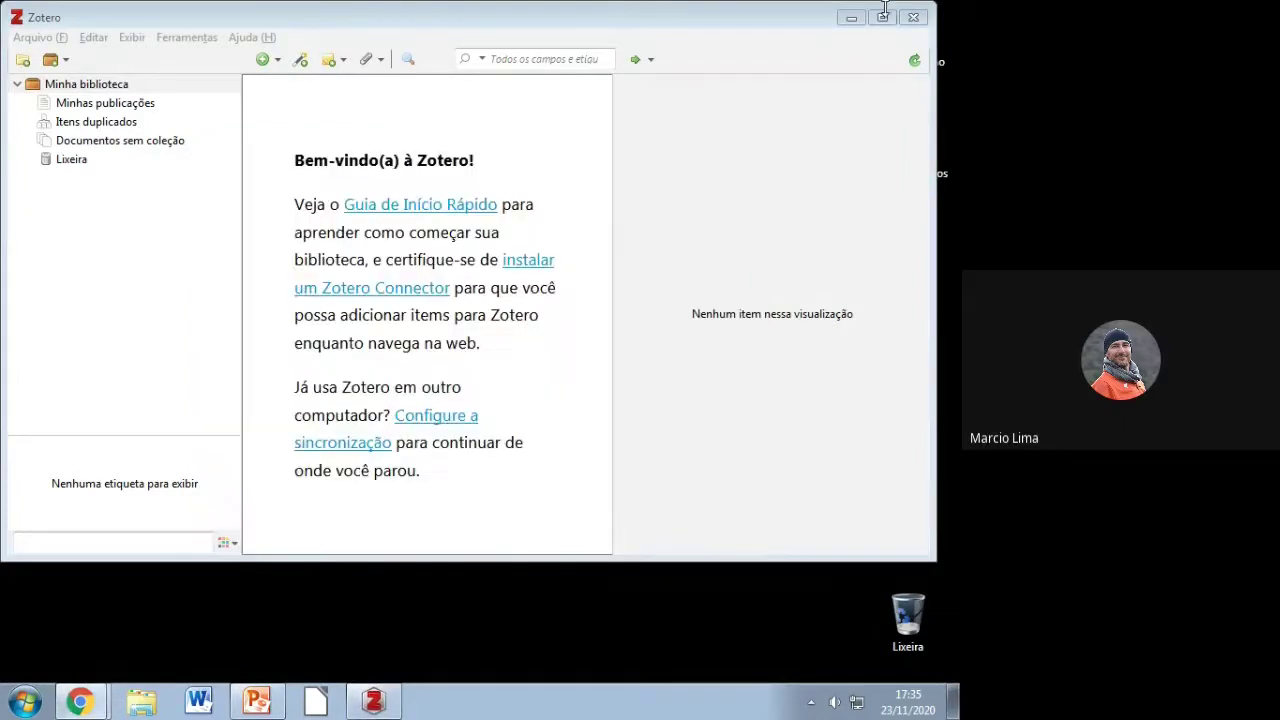
Step: Maximize the Zotero window and start Microsoft Word from the taskbar
click(882, 18)
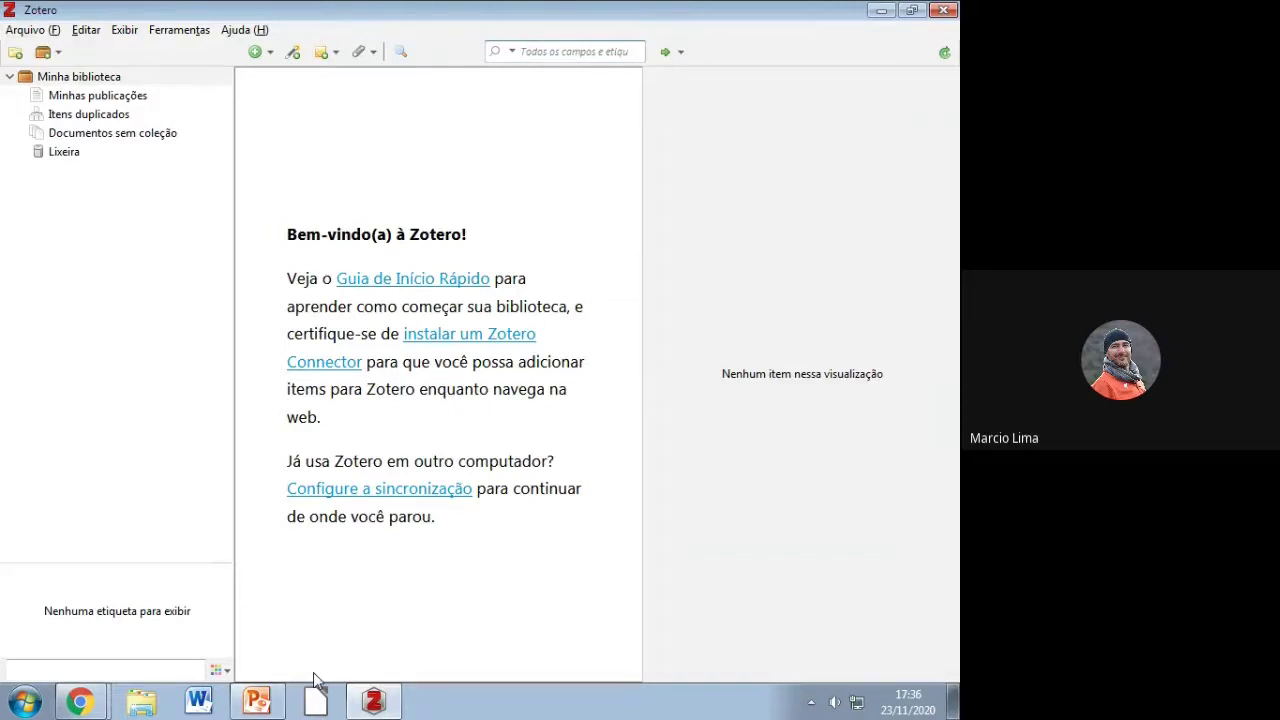
click(200, 702)
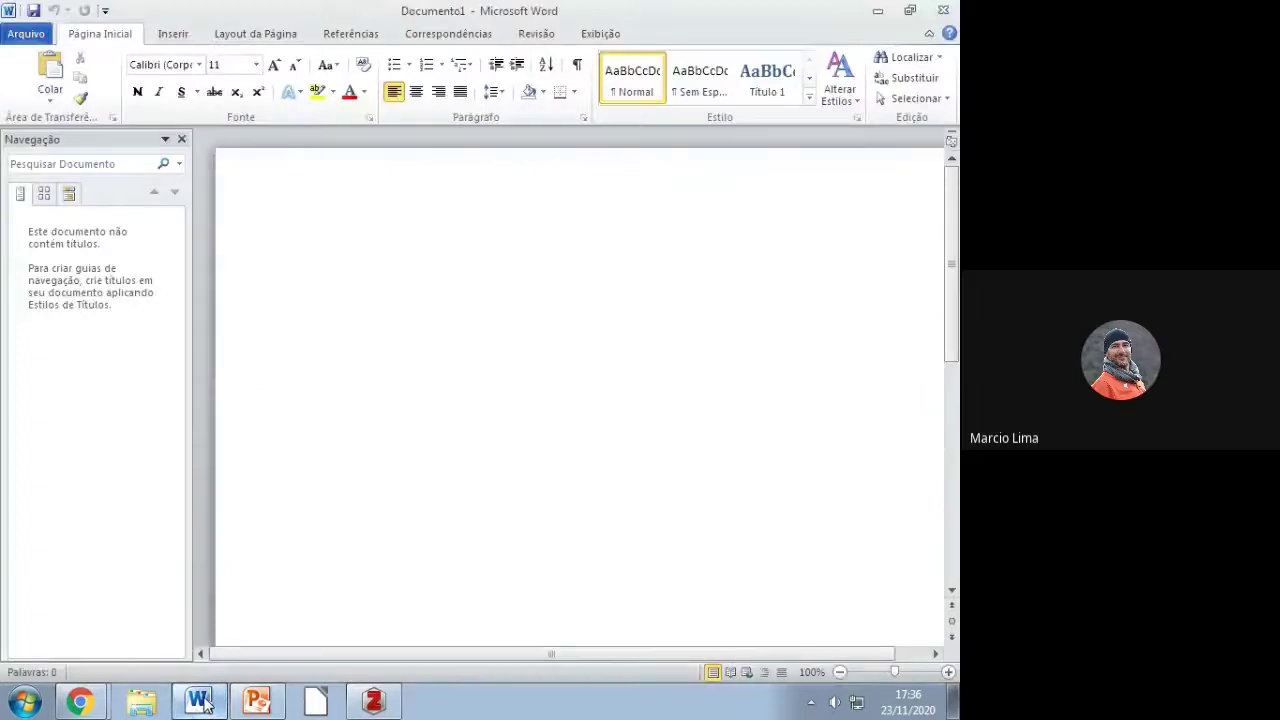
Step: Enable all macros in Word's Trust Center settings, then close the blank Documento1
click(180, 140)
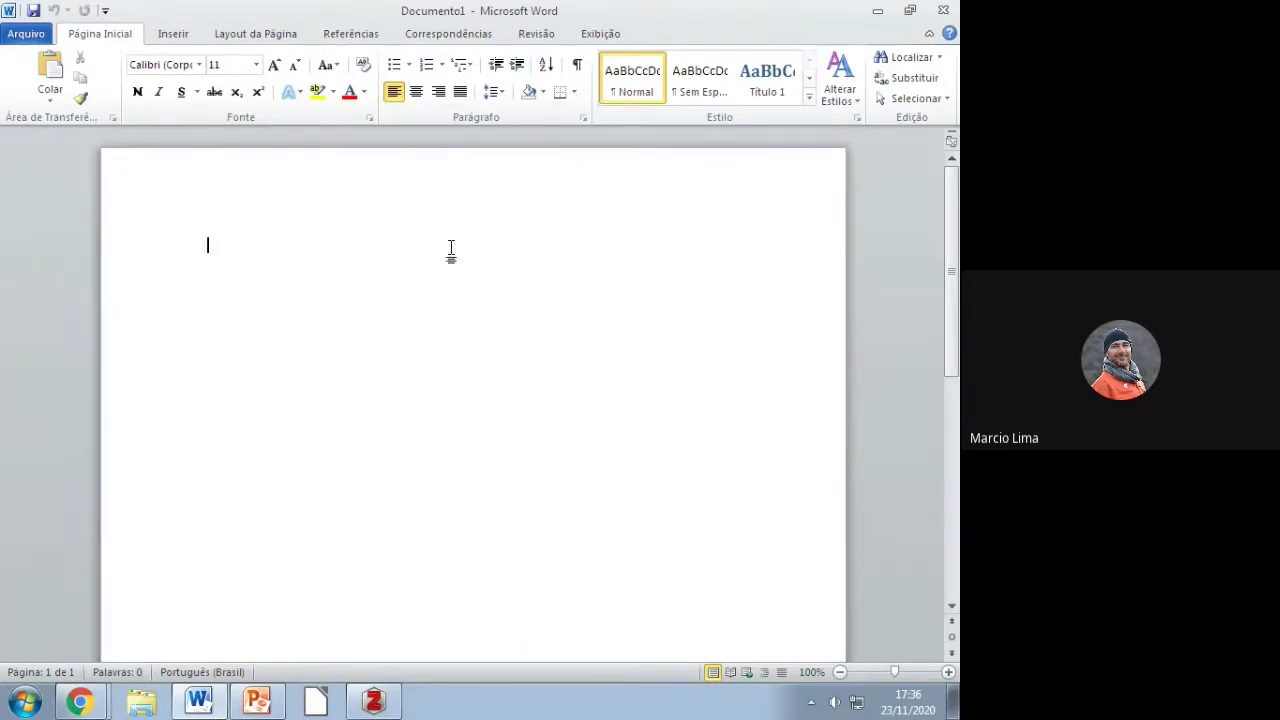
click(17, 35)
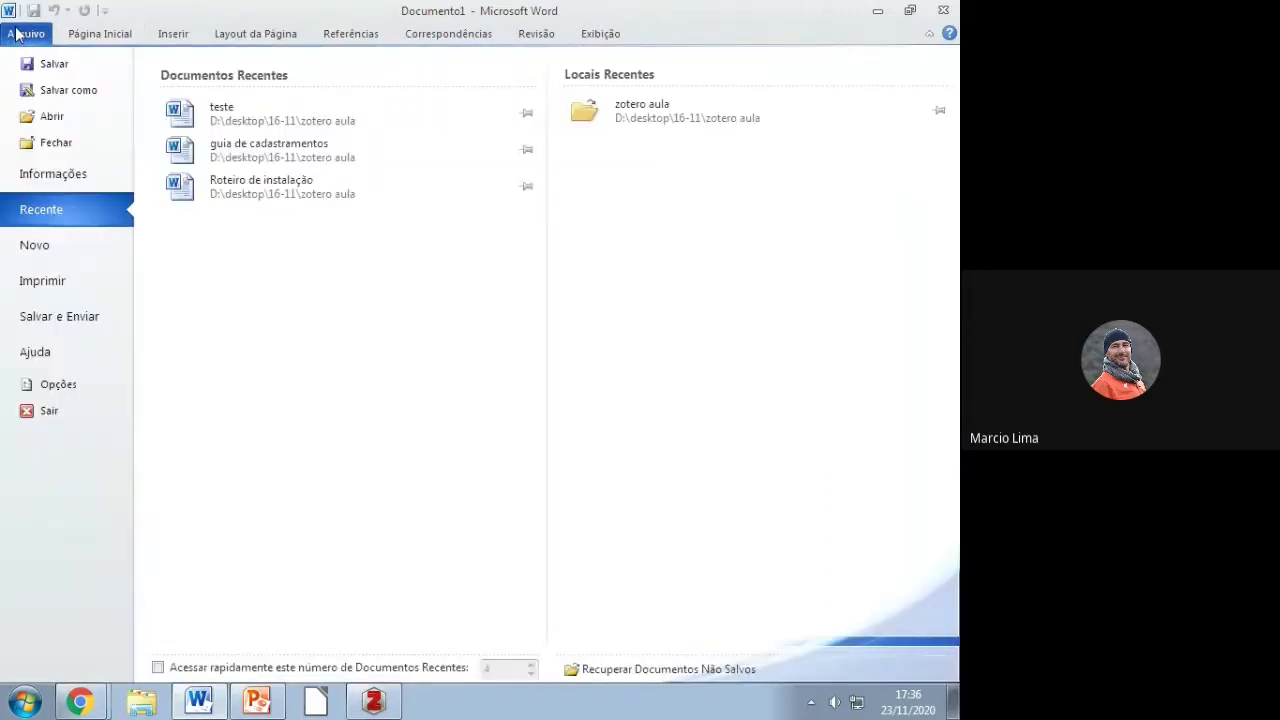
click(72, 388)
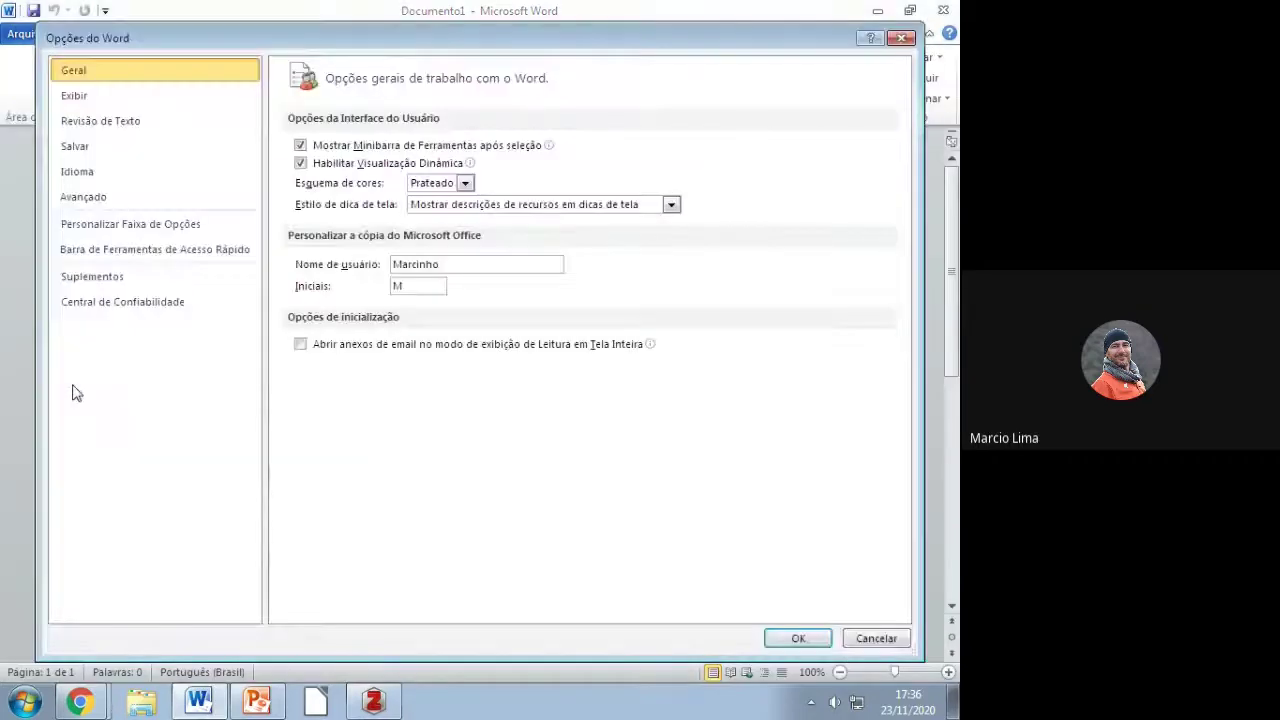
click(143, 208)
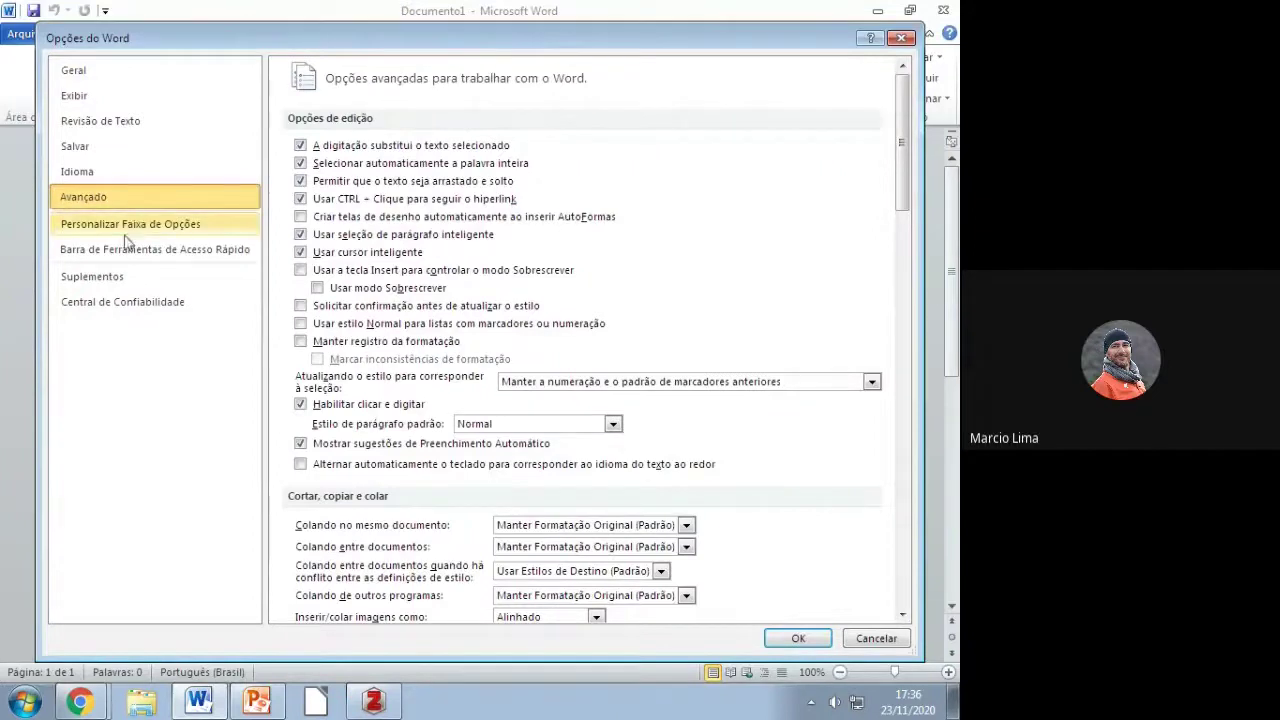
click(122, 315)
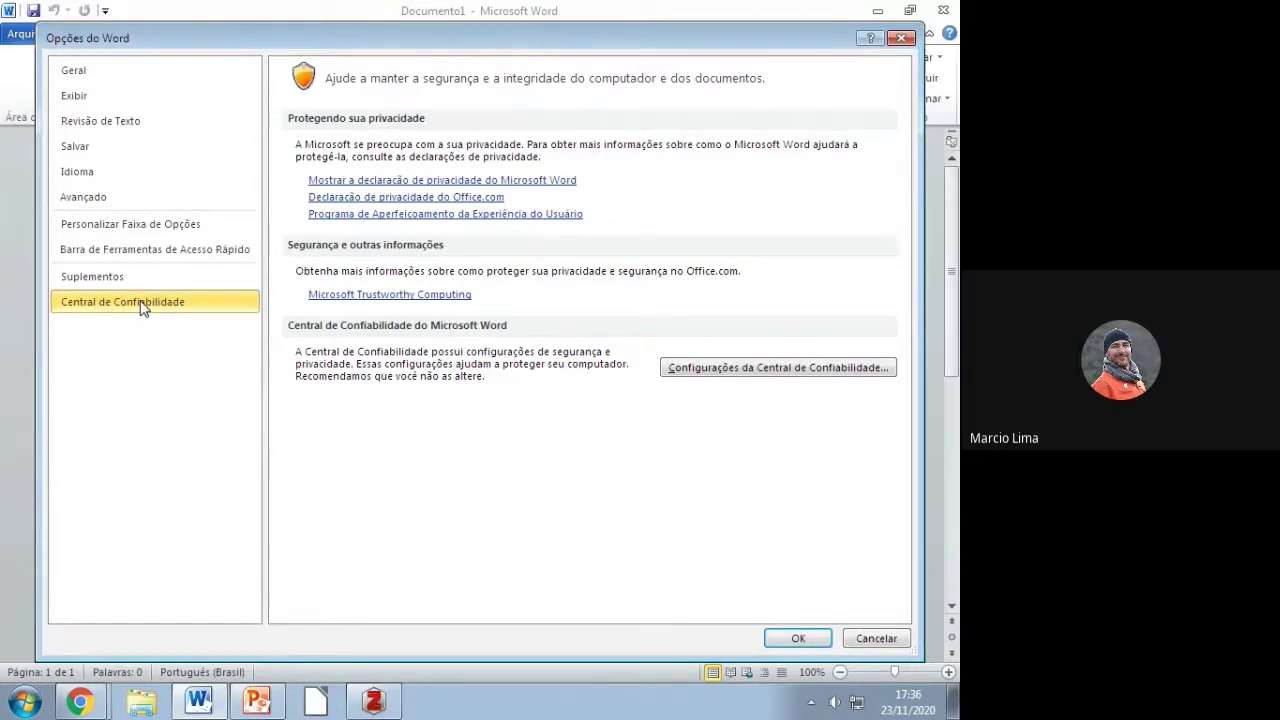
click(742, 374)
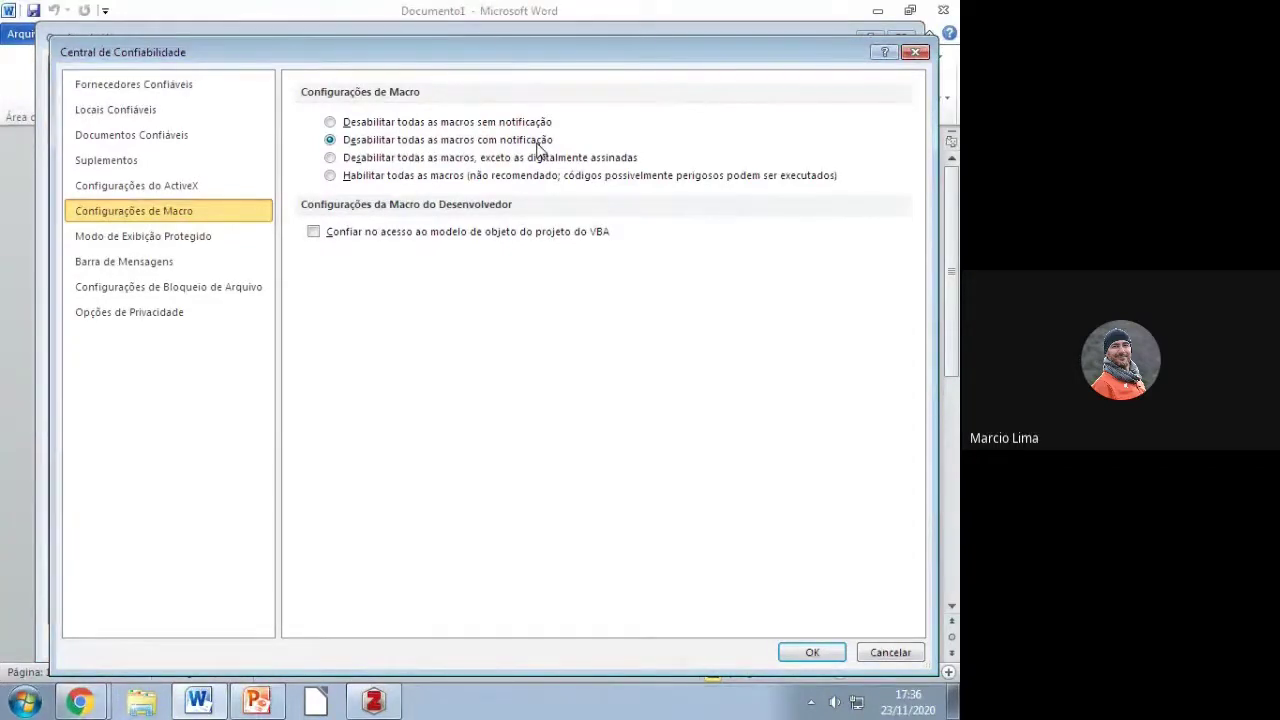
click(330, 176)
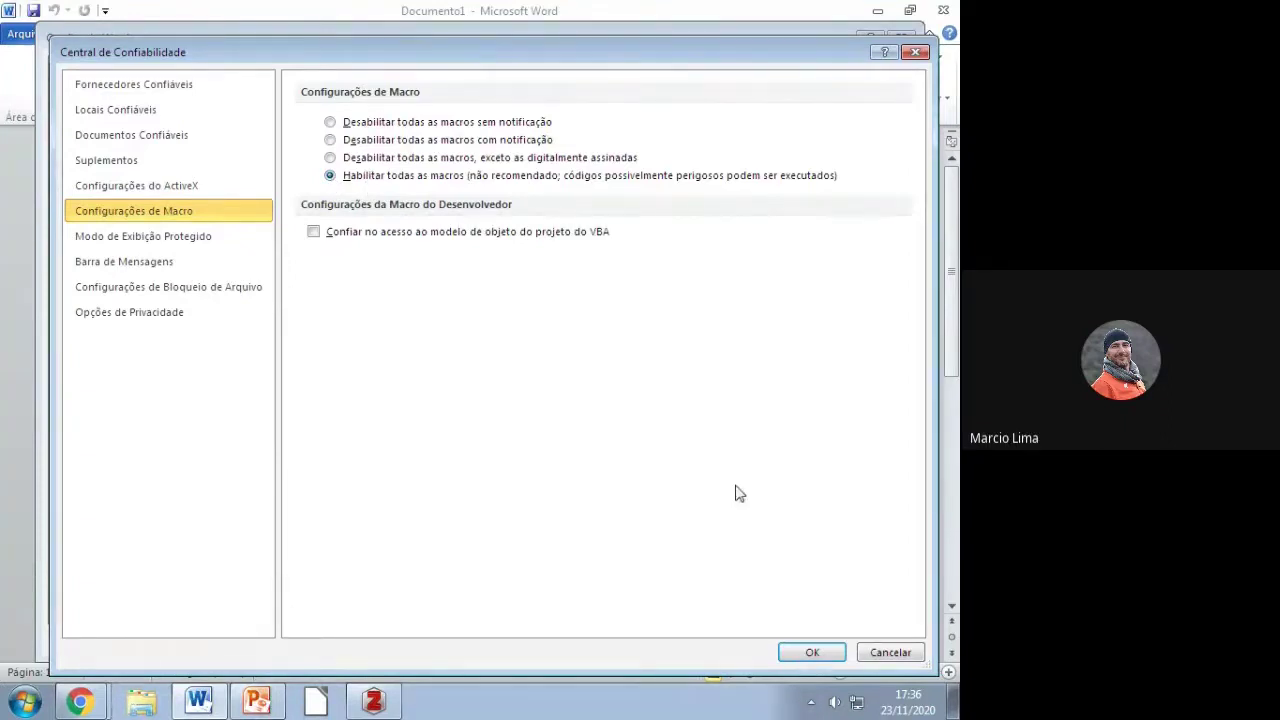
click(812, 652)
click(815, 643)
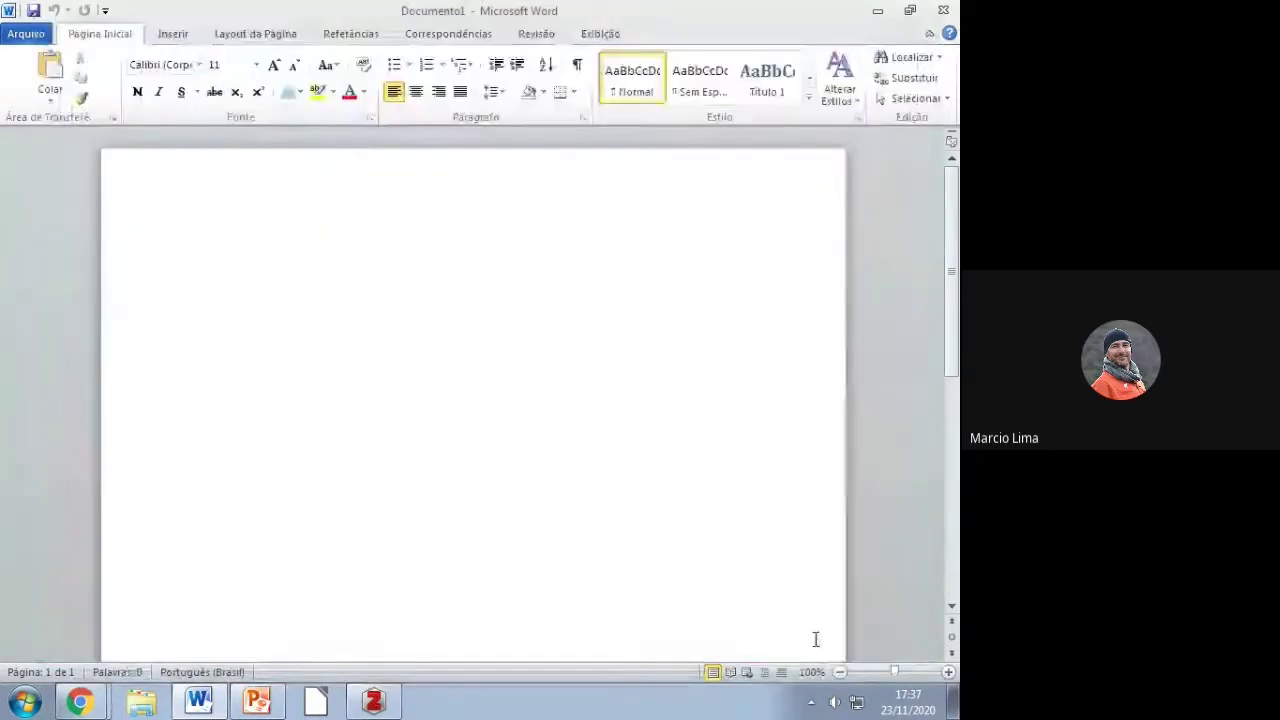
click(945, 12)
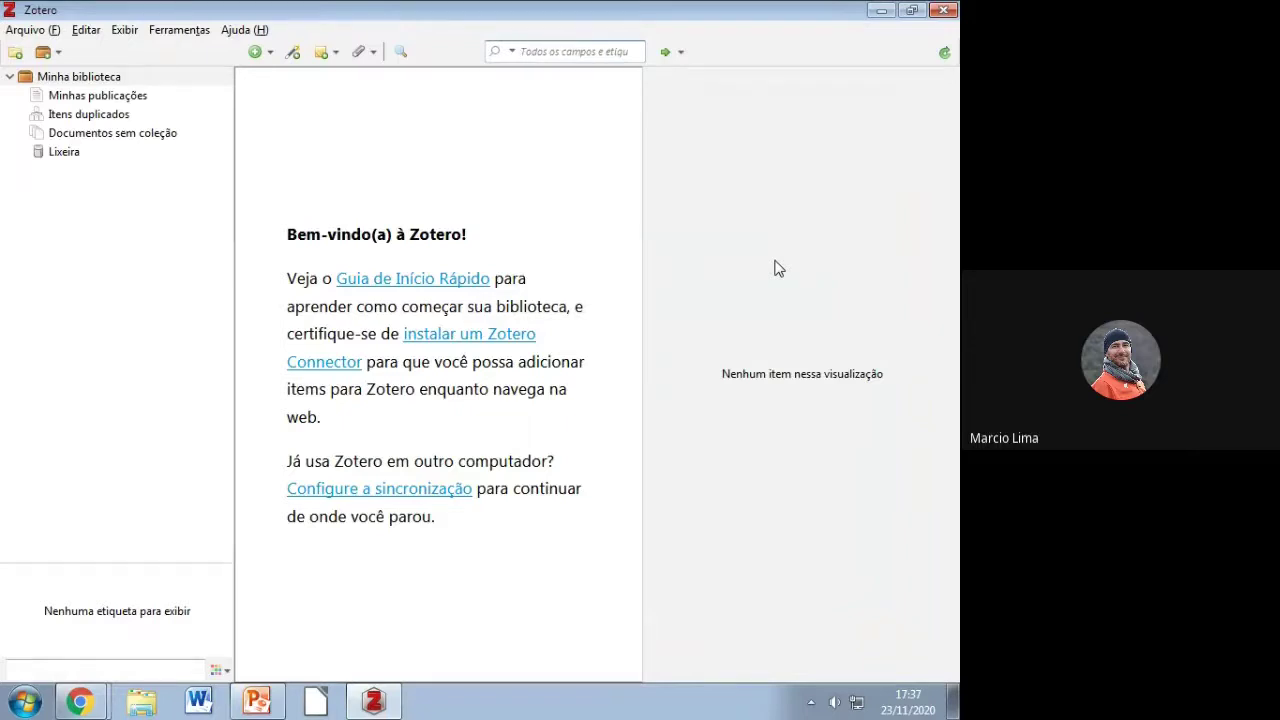
click(30, 29)
mouse_move(126, 31)
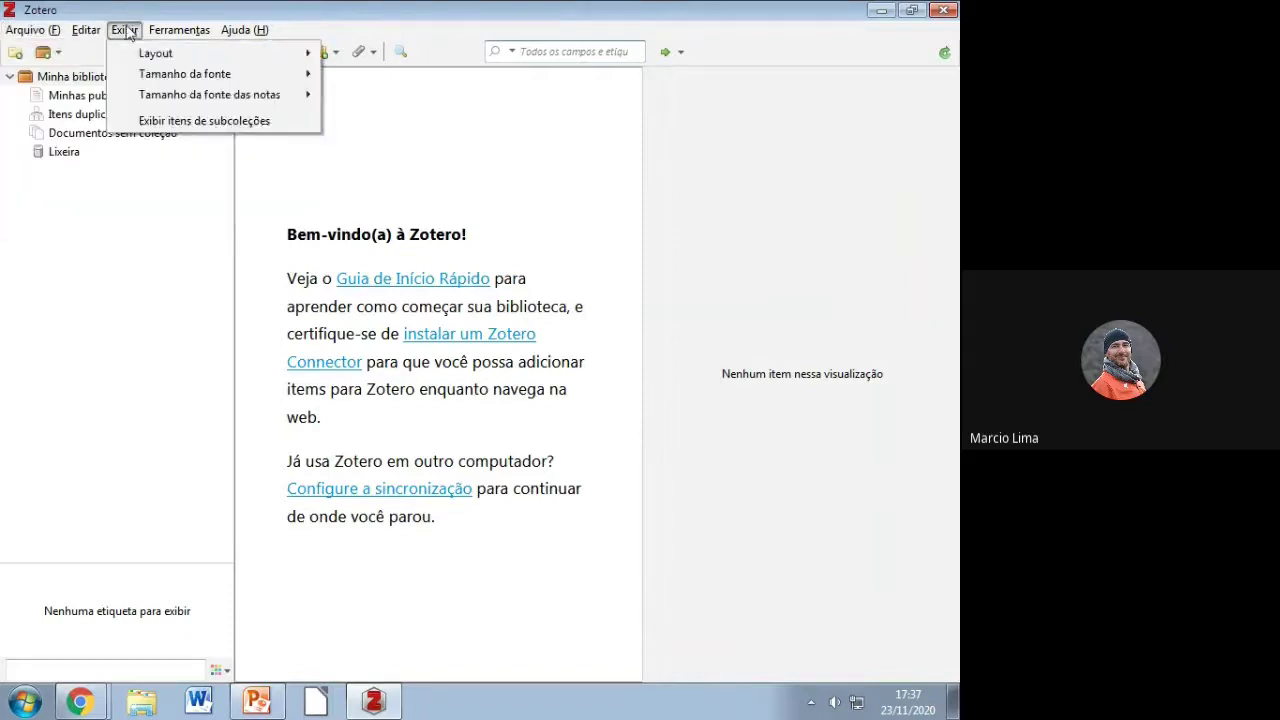
mouse_move(240, 30)
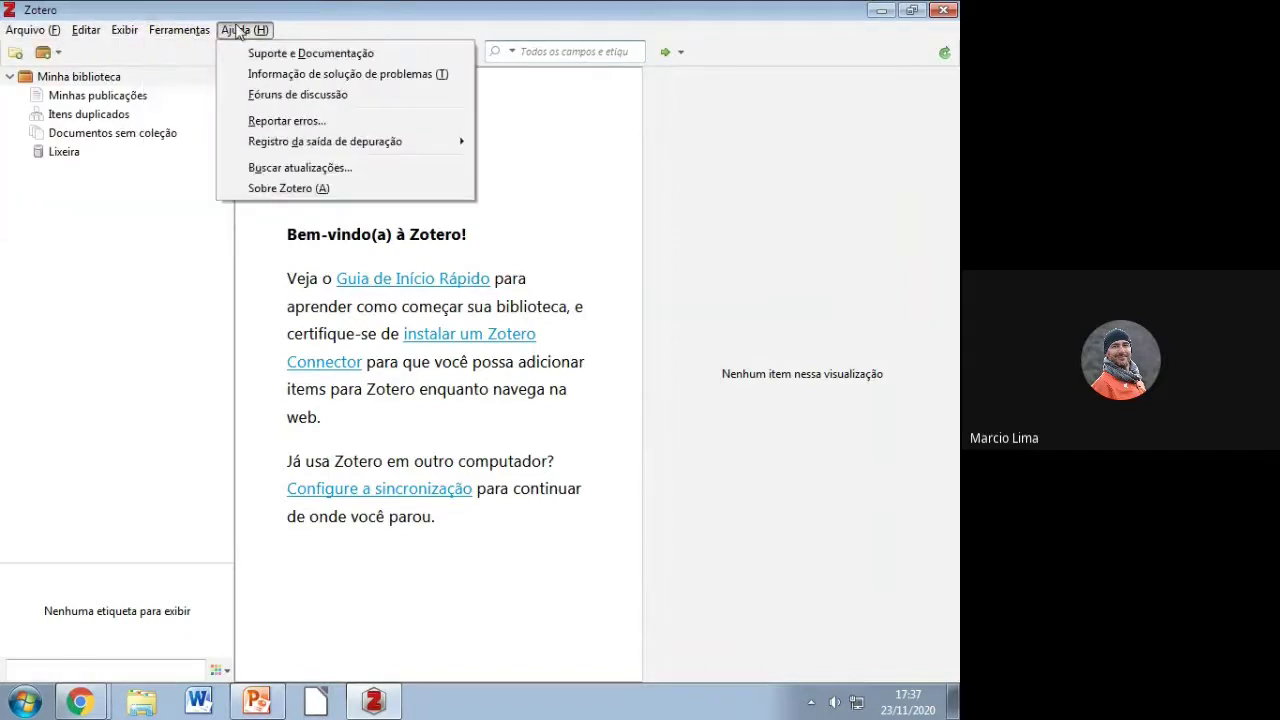
click(27, 217)
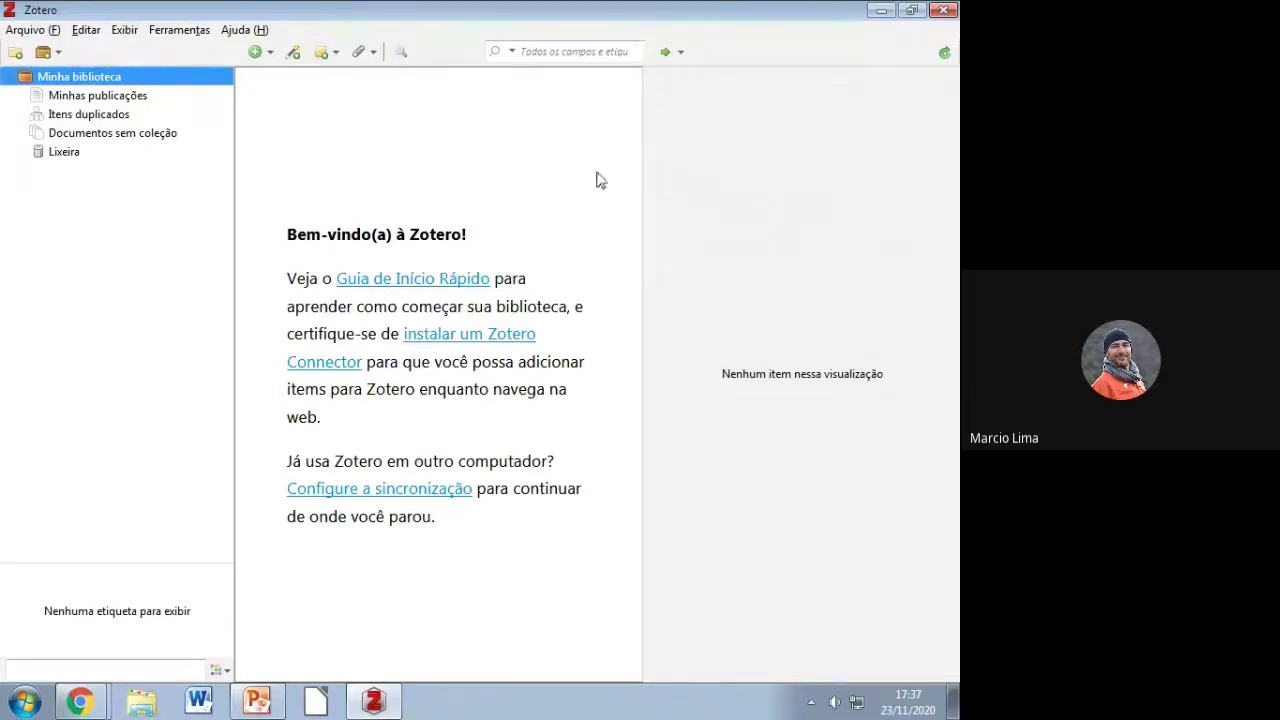
Step: Create a new blank Livro (book) item from the New Item menu
click(260, 52)
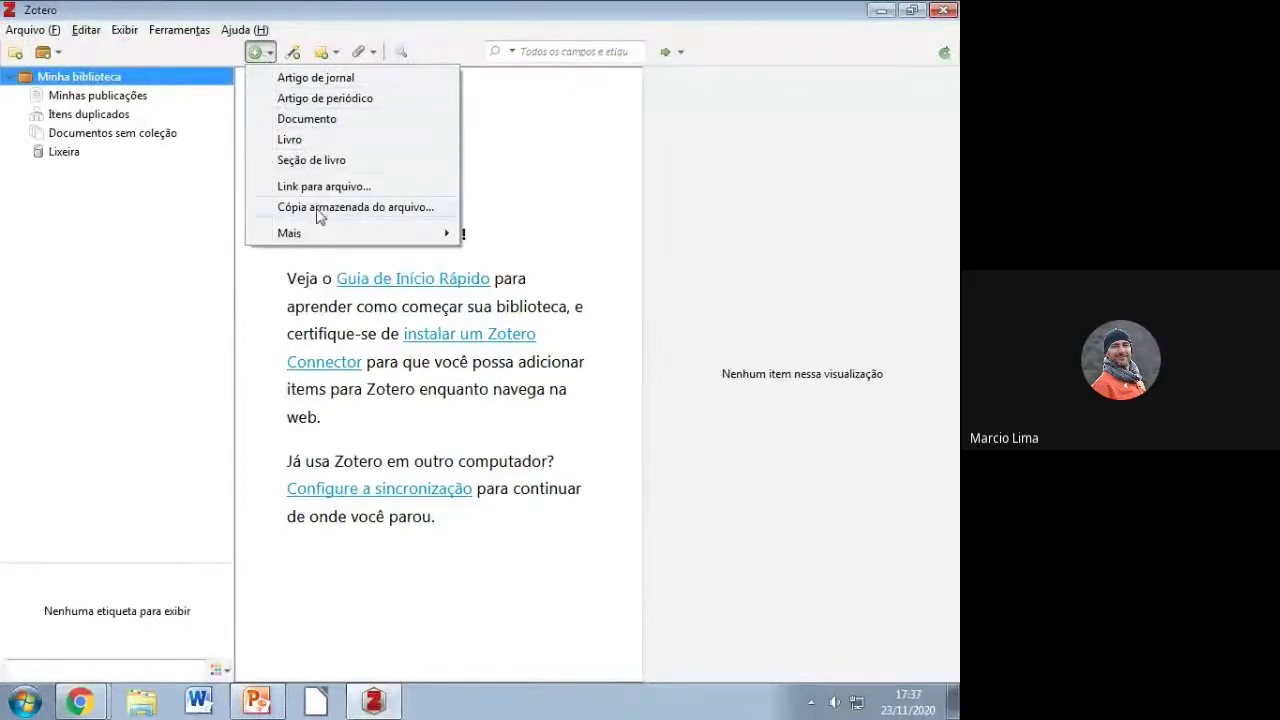
mouse_move(300, 233)
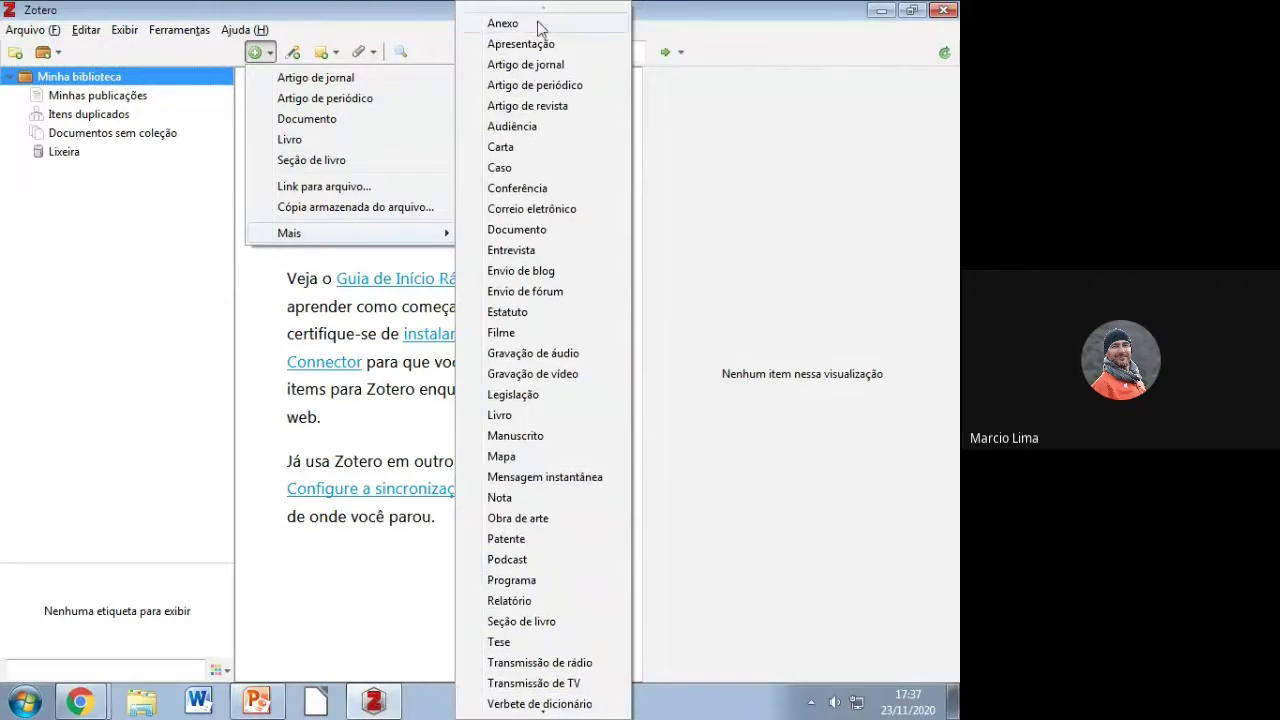
key(Escape)
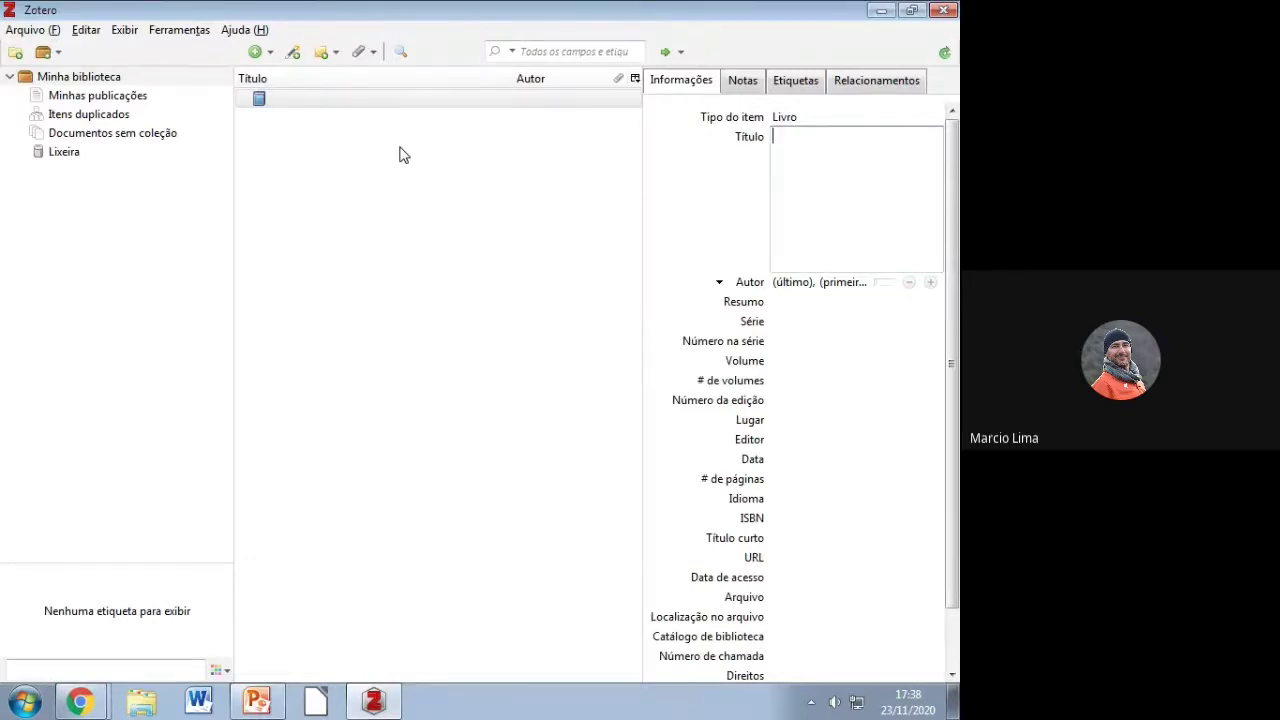
Step: Enter the title Cibercultar and the author Lévy, Pierre
text(Cibercultar)
key(Tab)
text(Lév)
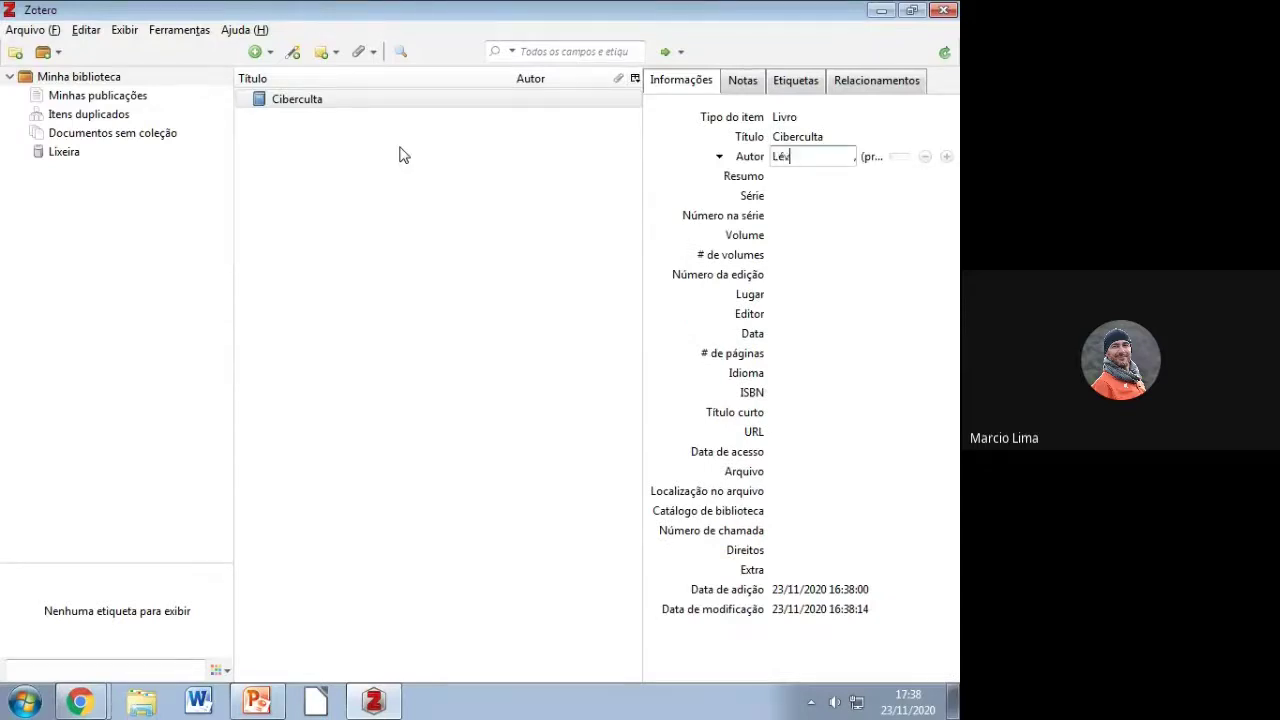
text(y)
key(Tab)
text(Pe)
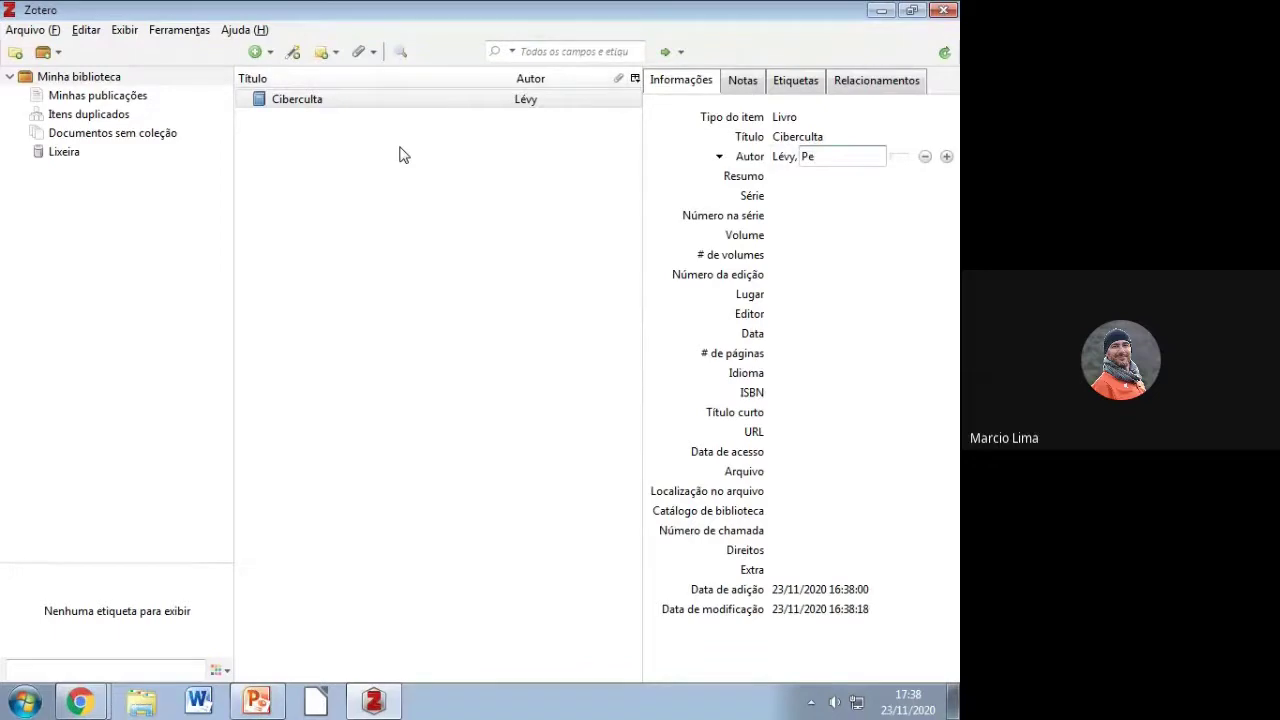
key(BackSpace)
text(ierre)
key(Tab)
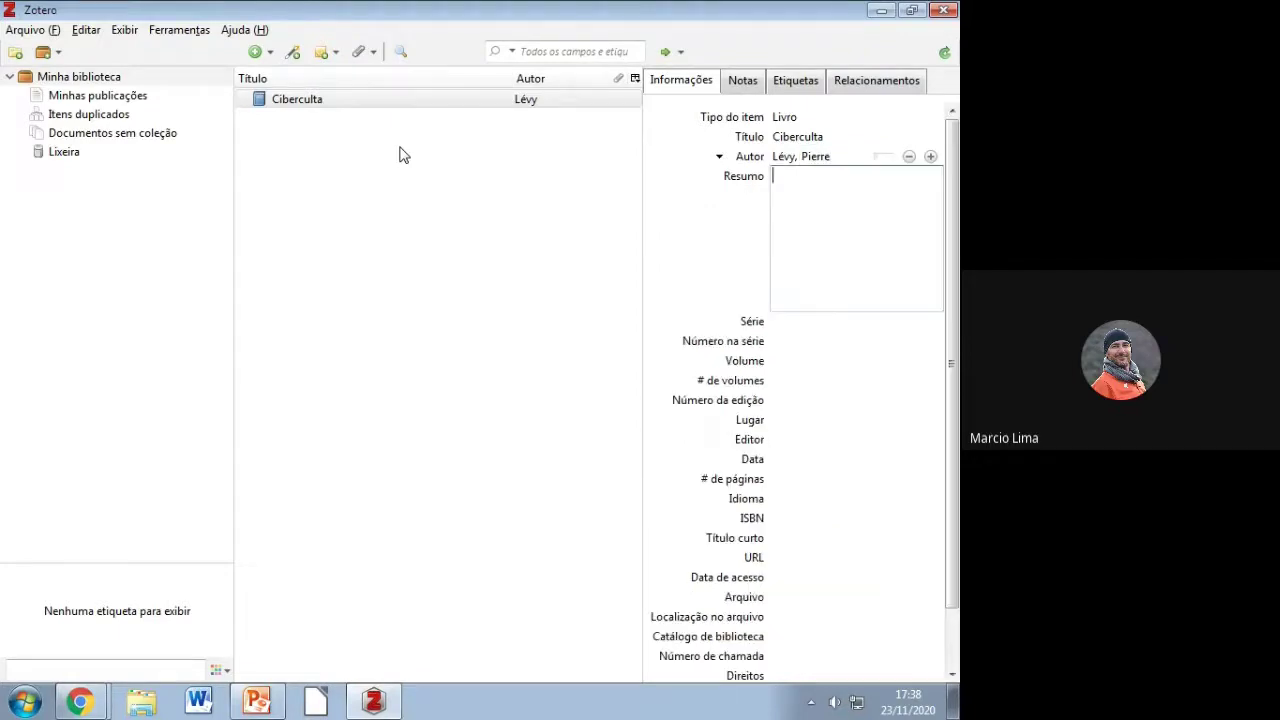
Step: Fill in place São Paulo, publisher Editora 34 and date 1999
key(Tab)
key(Tab)
key(Tab)
key(Tab)
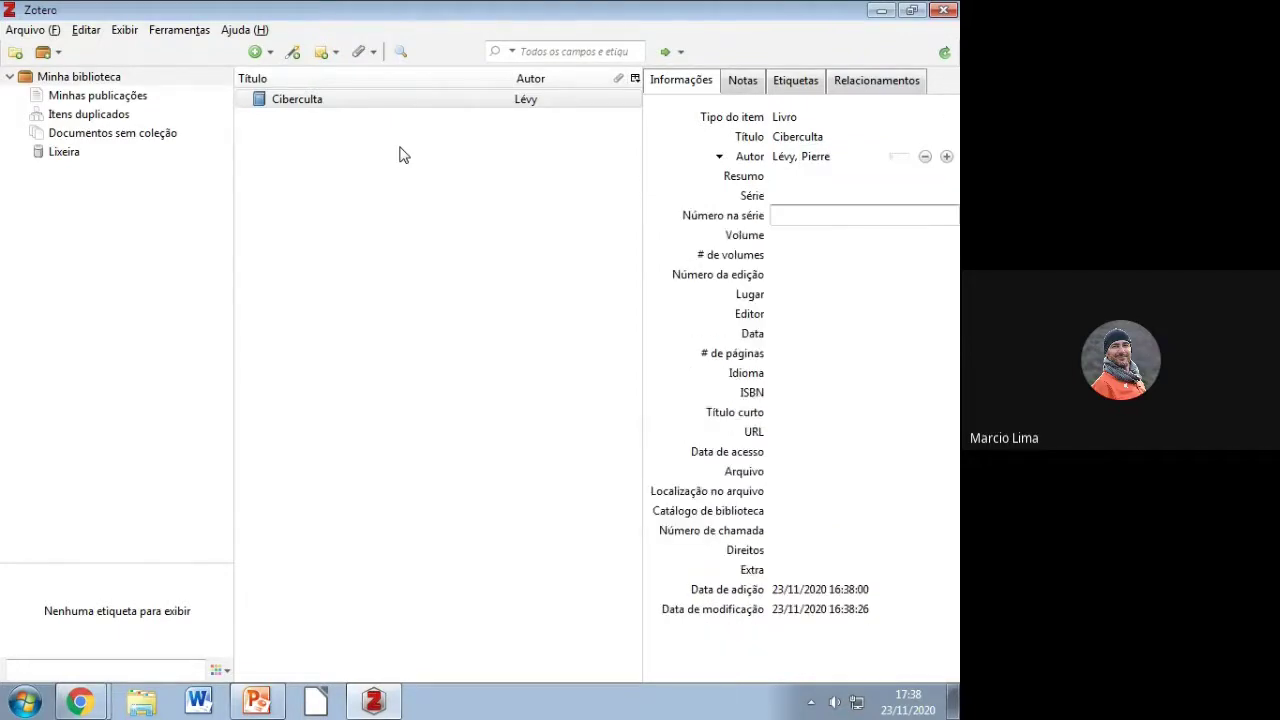
key(Tab)
key(Tab)
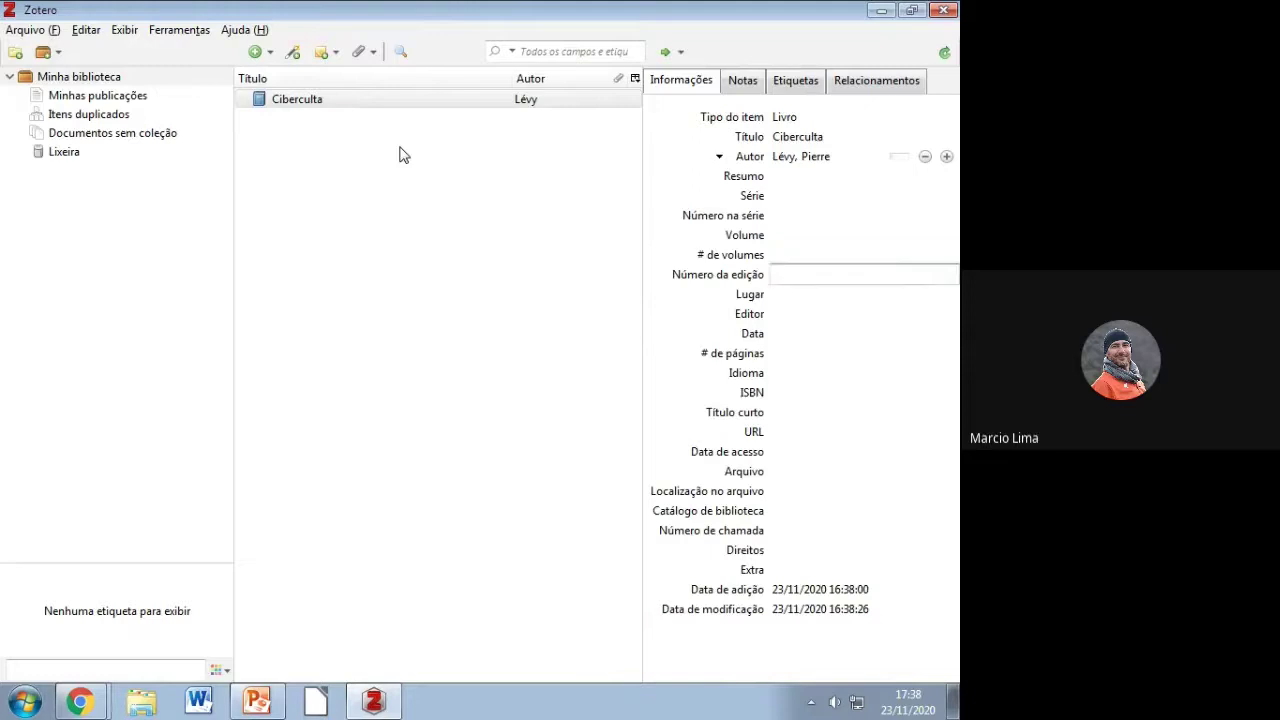
text(Sã)
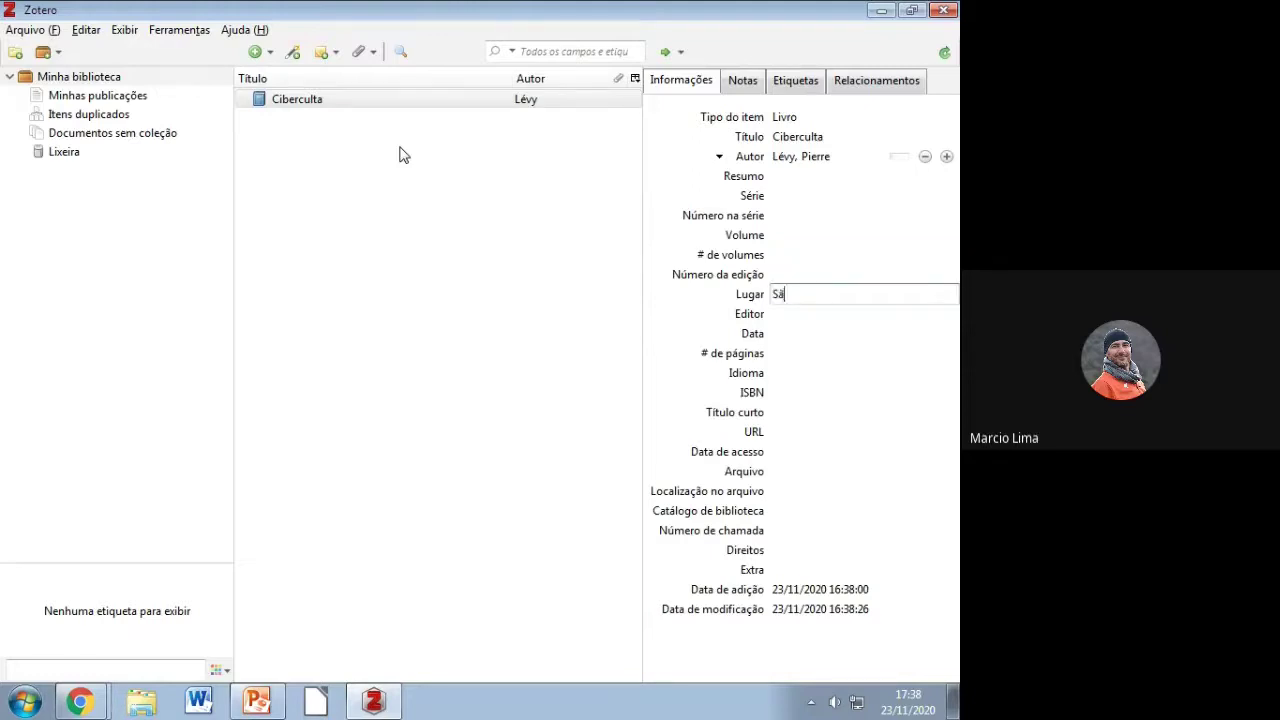
text(o Paulo)
key(Tab)
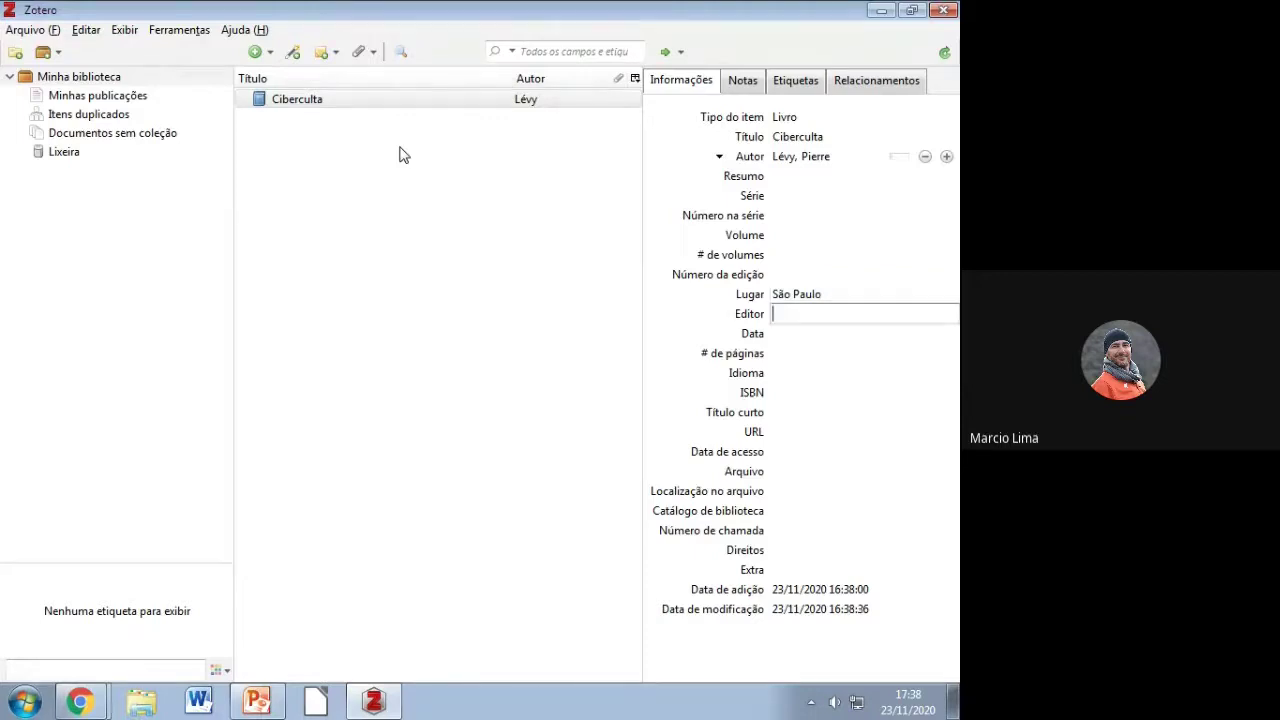
text(Editora 34)
key(Tab)
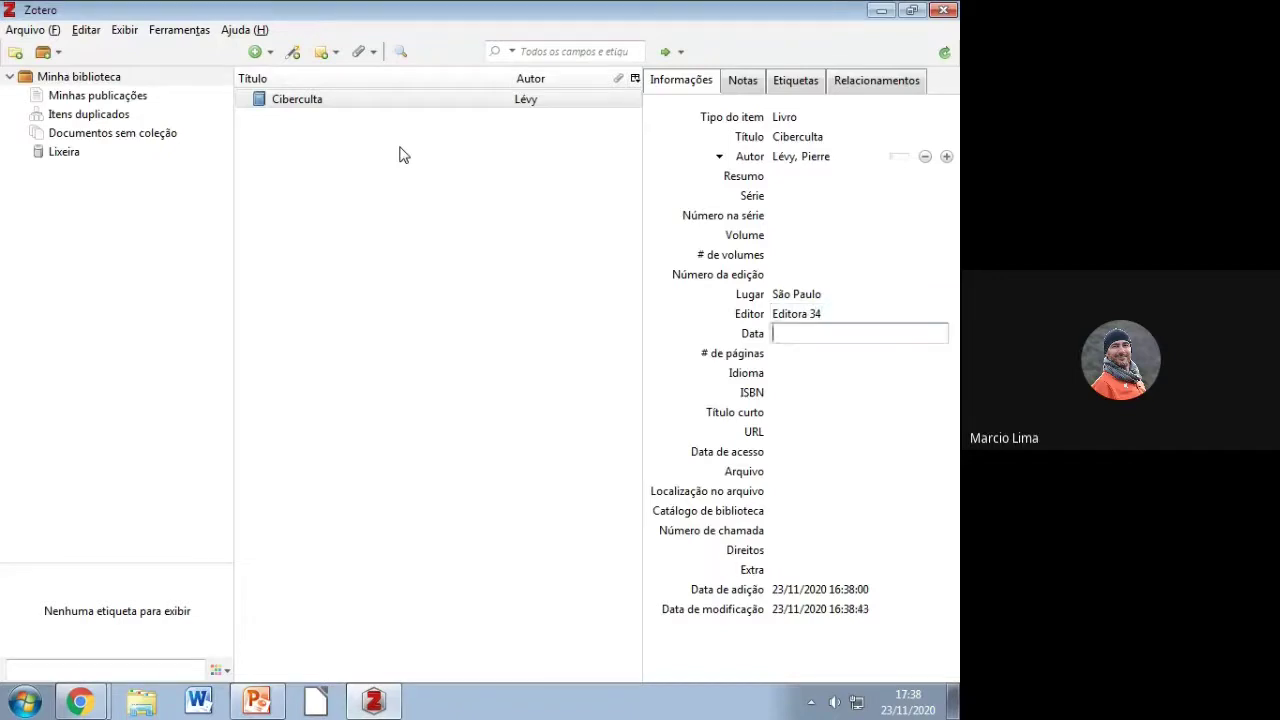
text(1999)
click(801, 254)
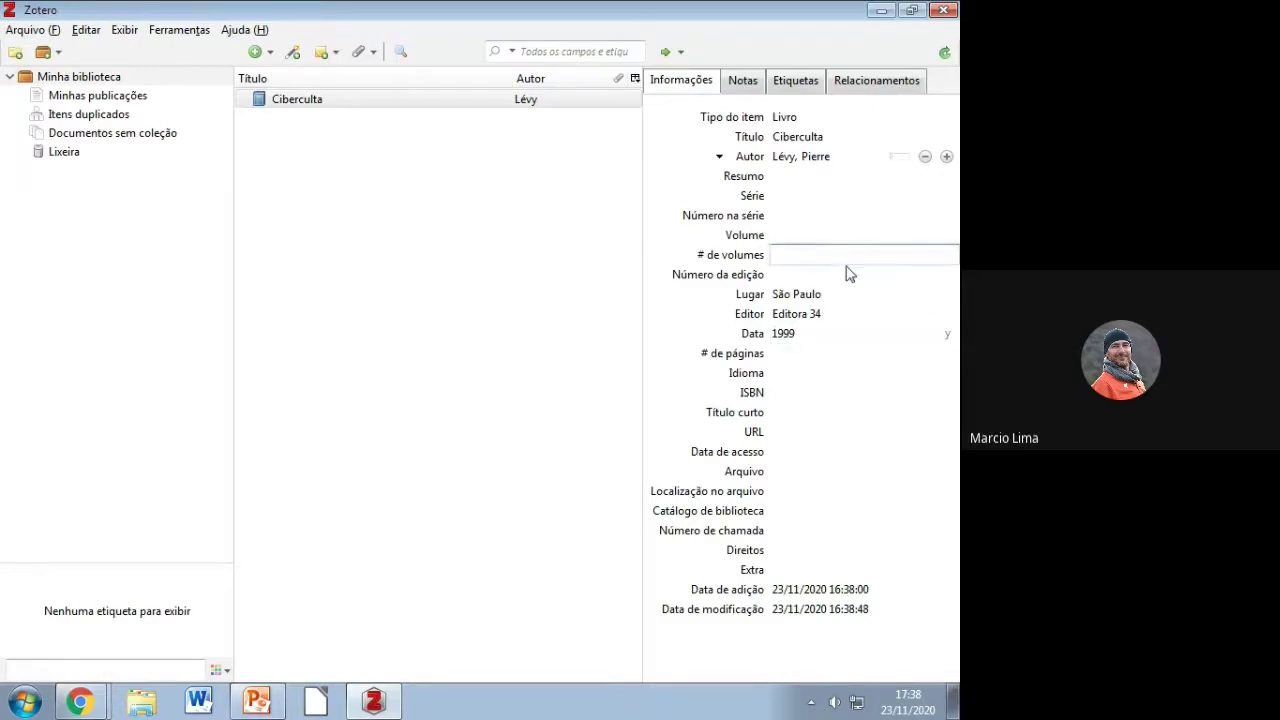
click(324, 101)
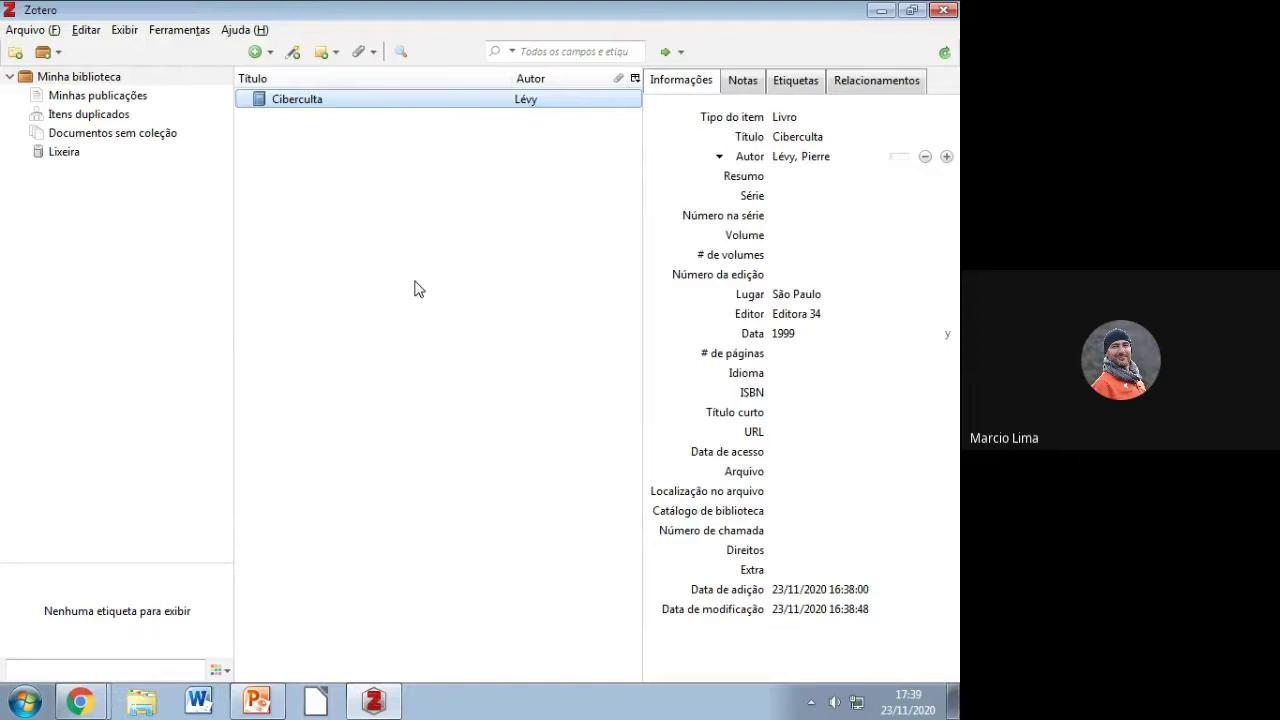
Step: Correct the book's title to Cibercultura
click(815, 137)
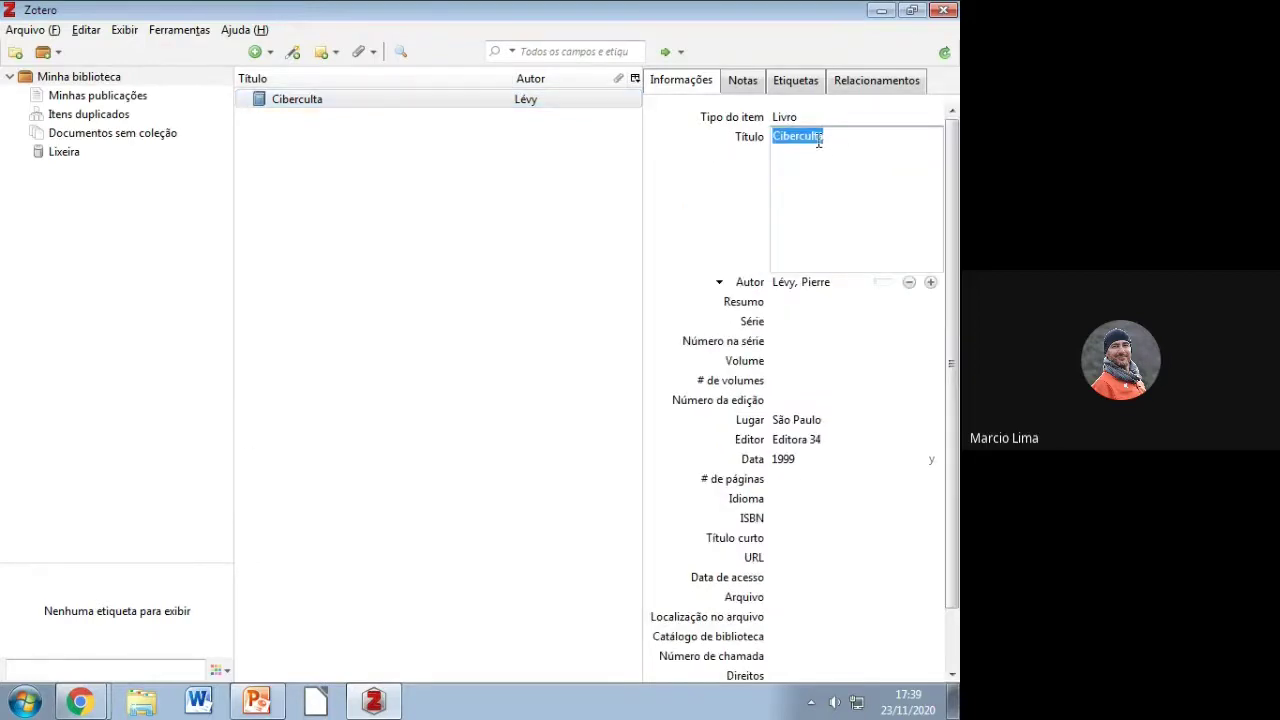
click(814, 137)
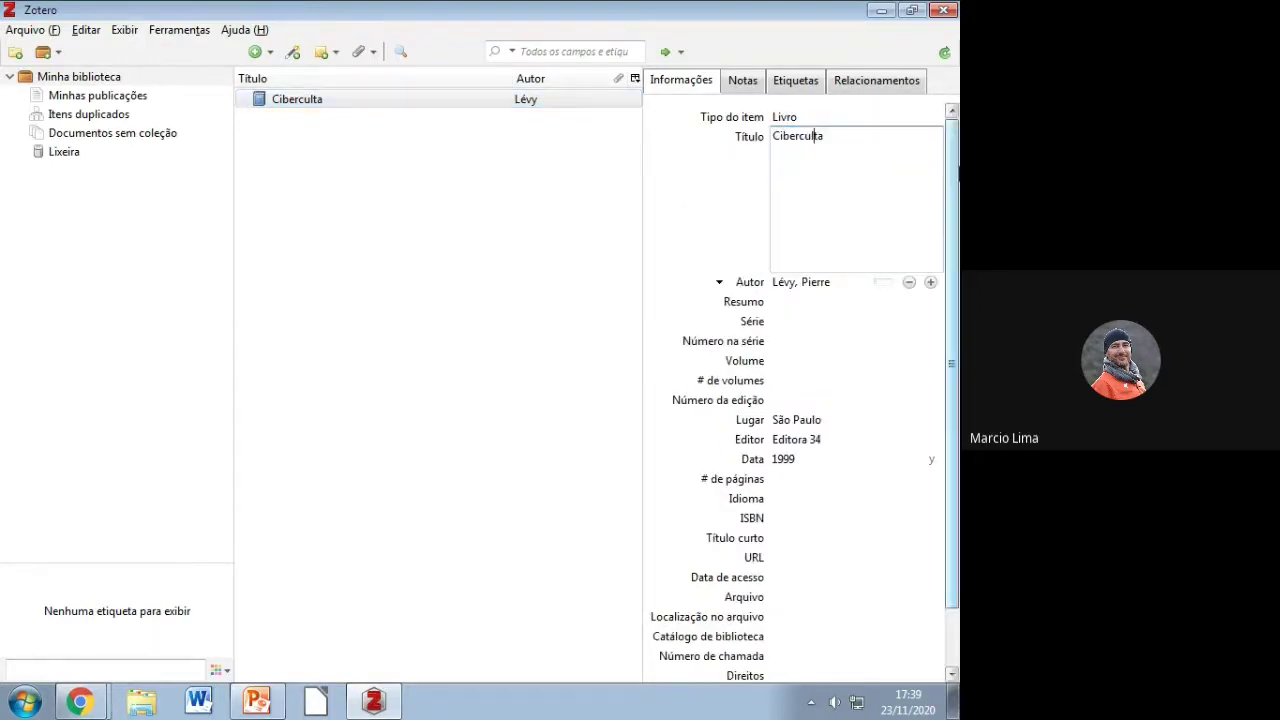
text(tura)
key(Delete)
key(Delete)
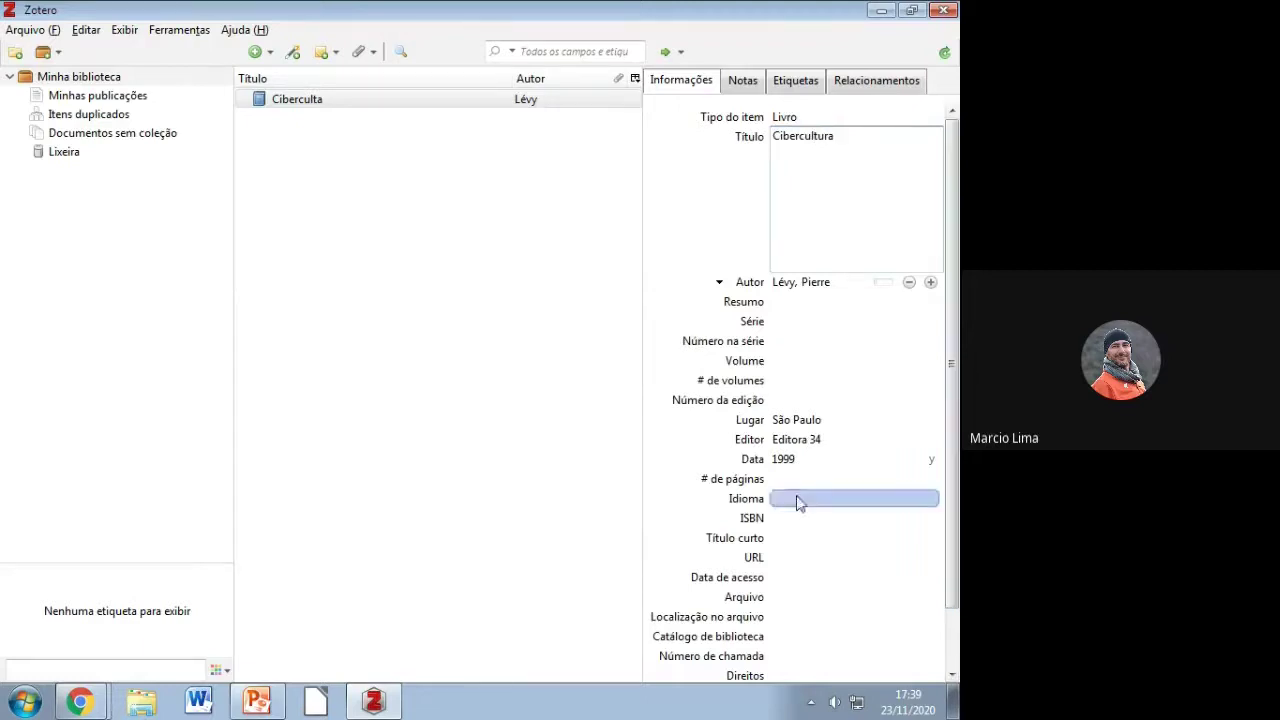
click(835, 370)
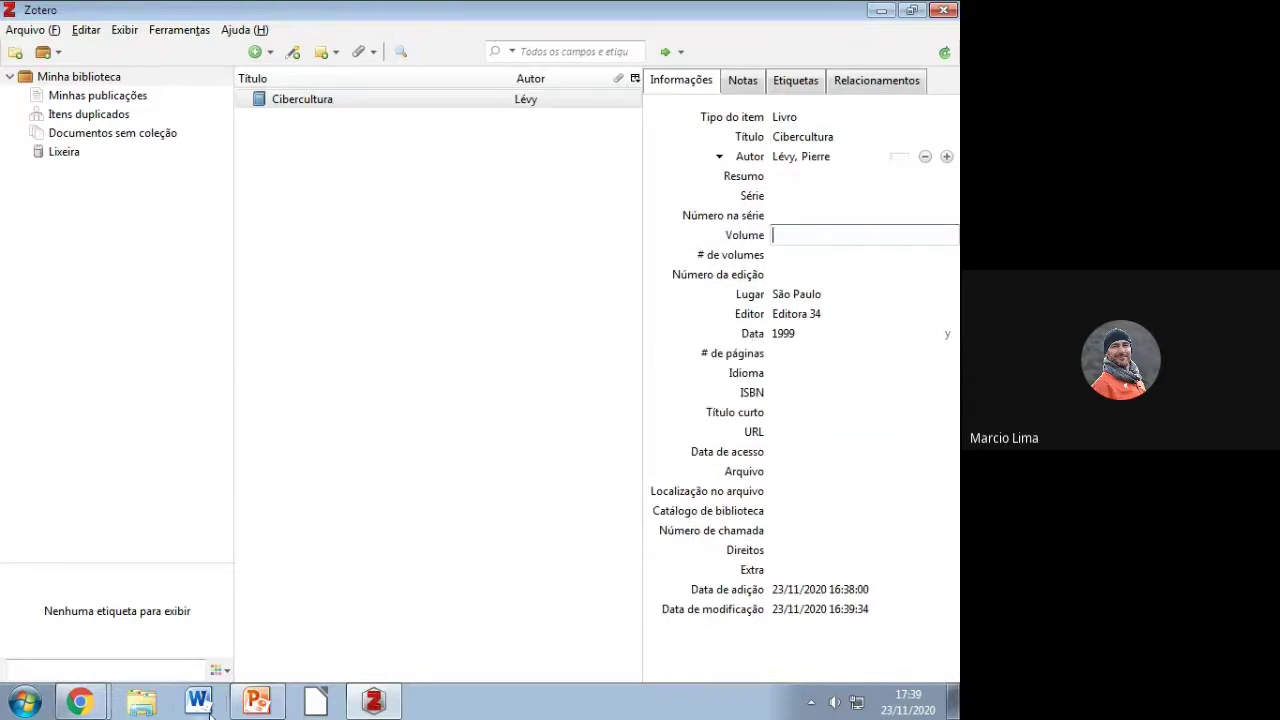
click(80, 702)
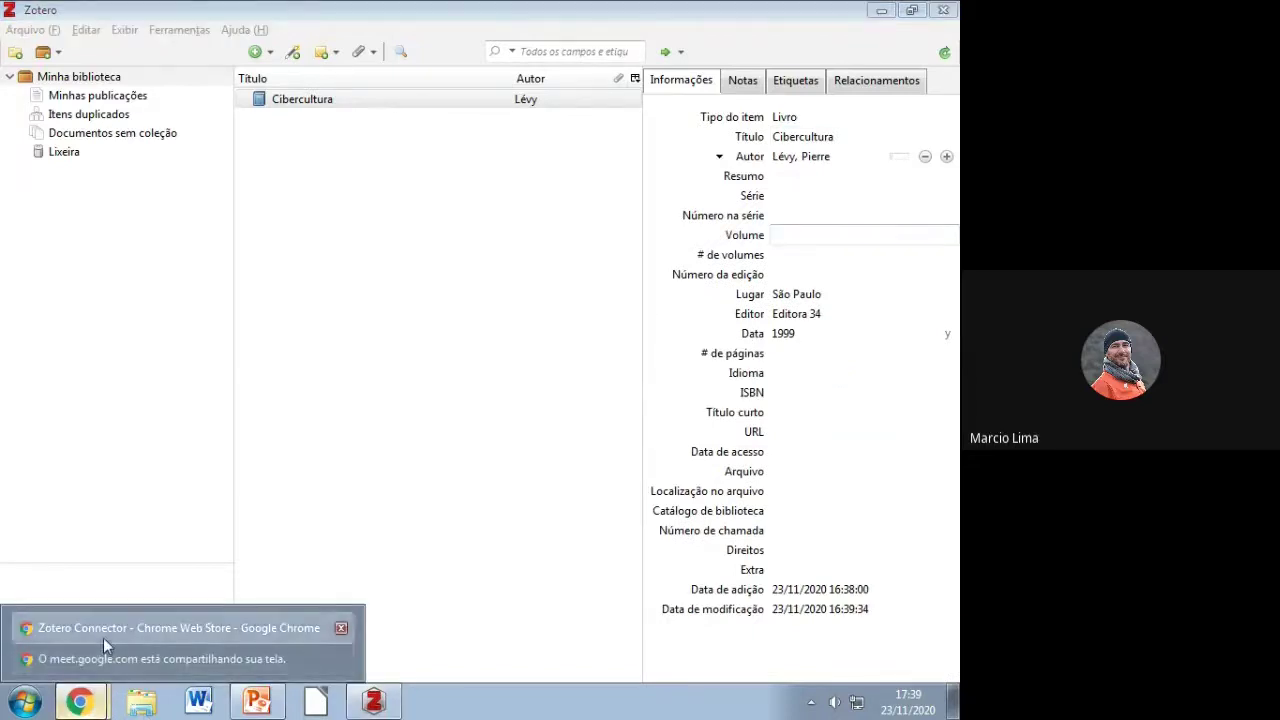
Step: Sign in to zotero.org with the saved account e-mail and password, then return to Zotero
click(103, 637)
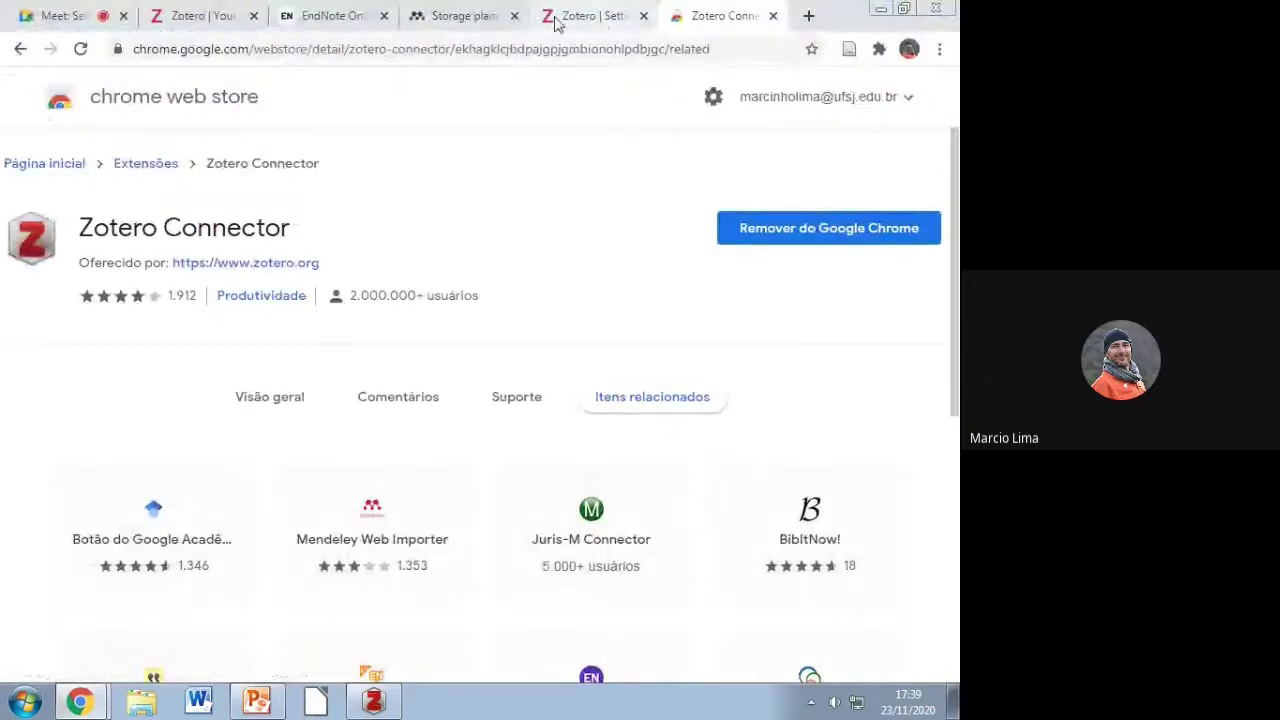
click(200, 16)
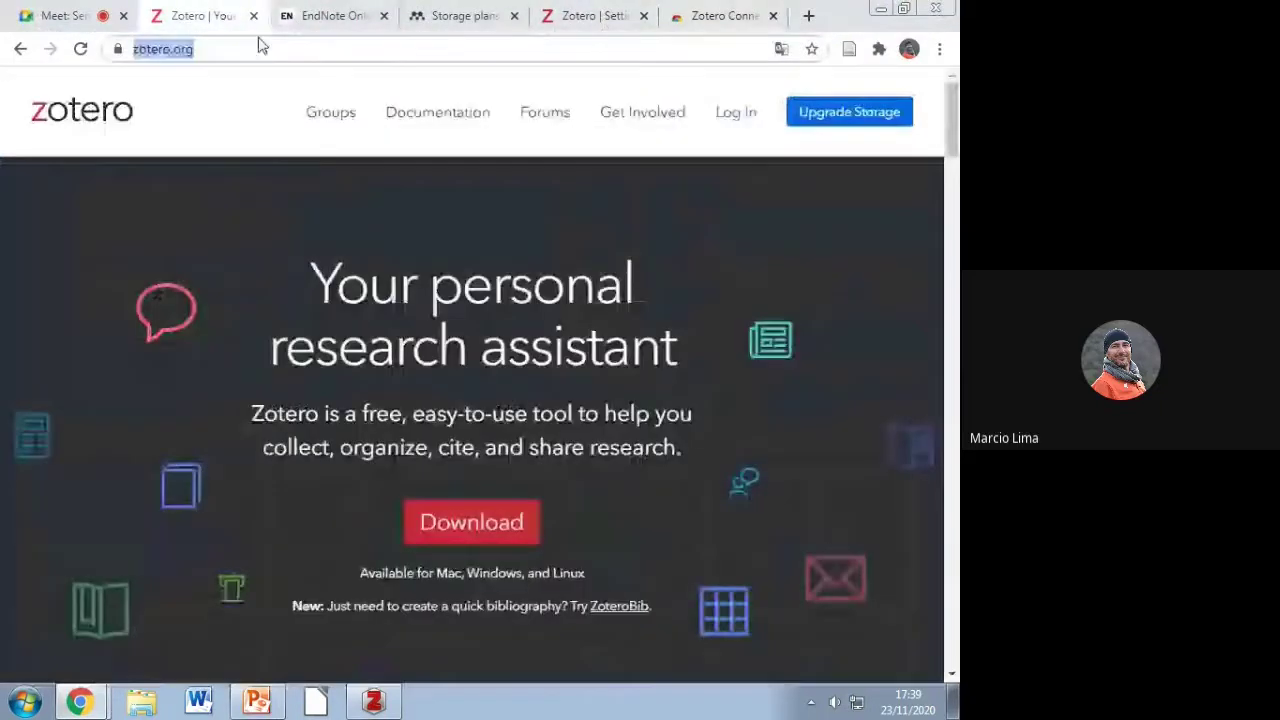
click(738, 113)
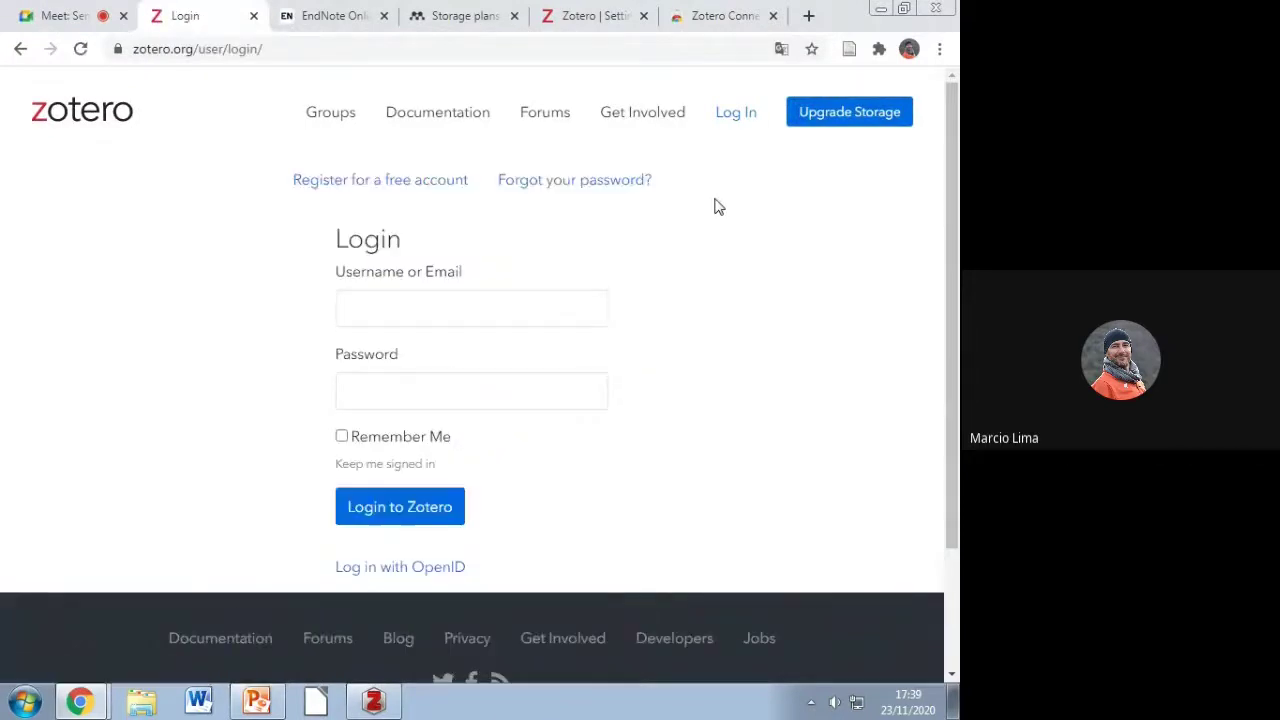
click(480, 302)
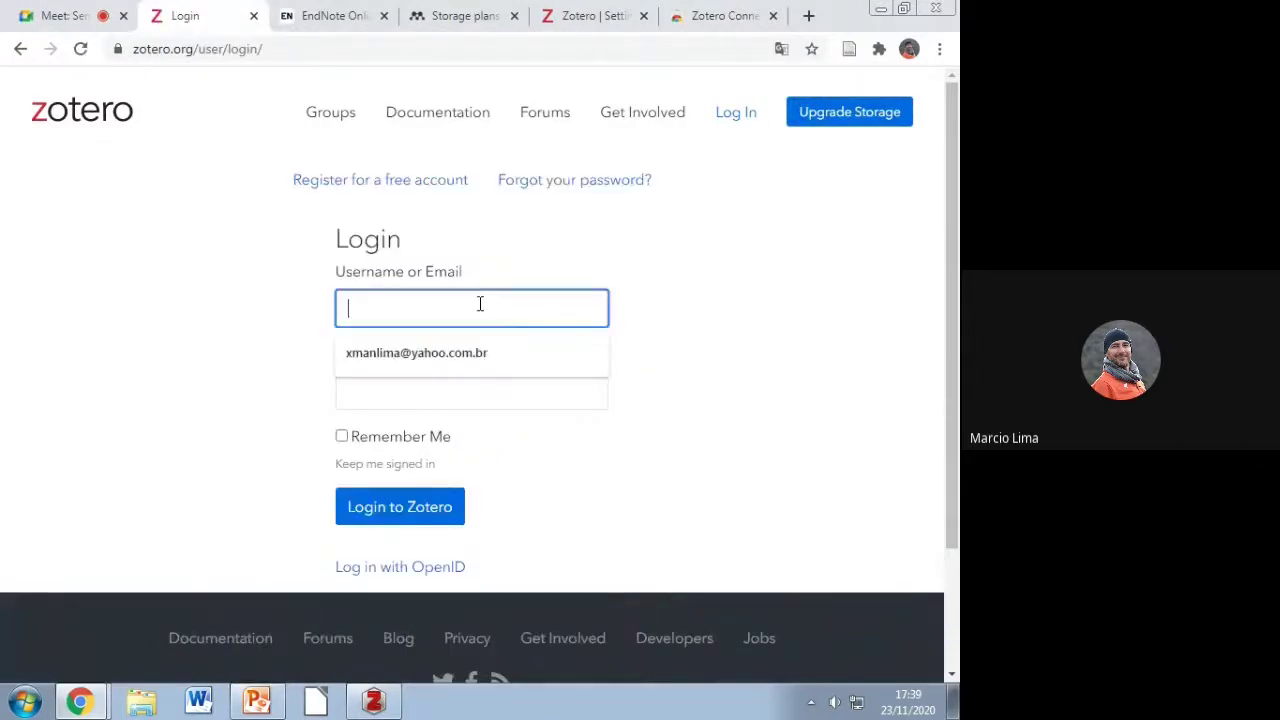
click(471, 335)
click(433, 391)
text(••••••••)
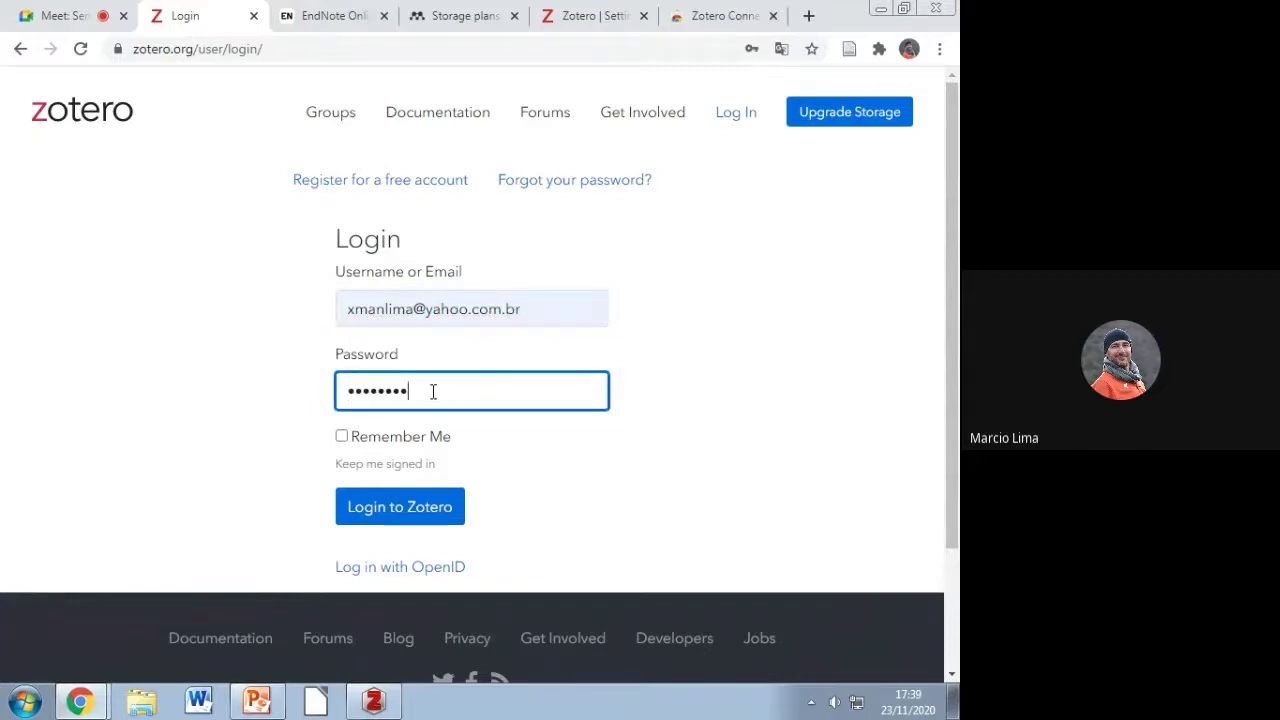
key(Return)
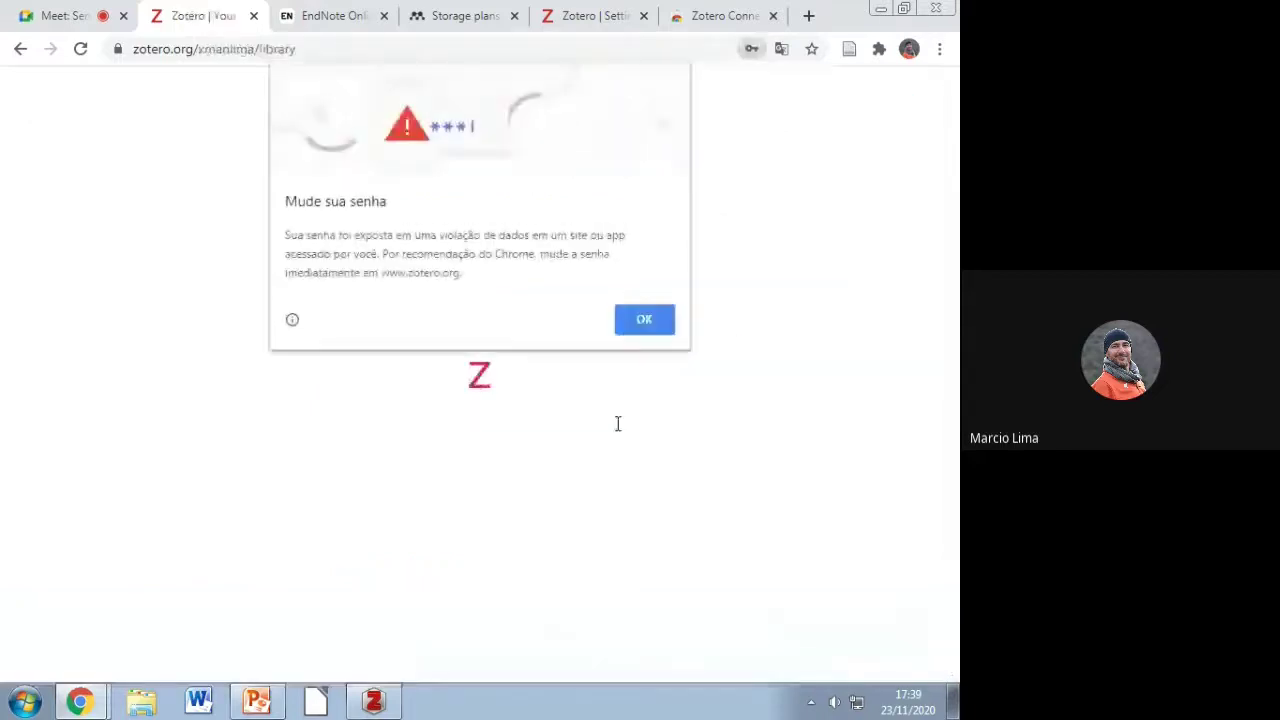
click(643, 322)
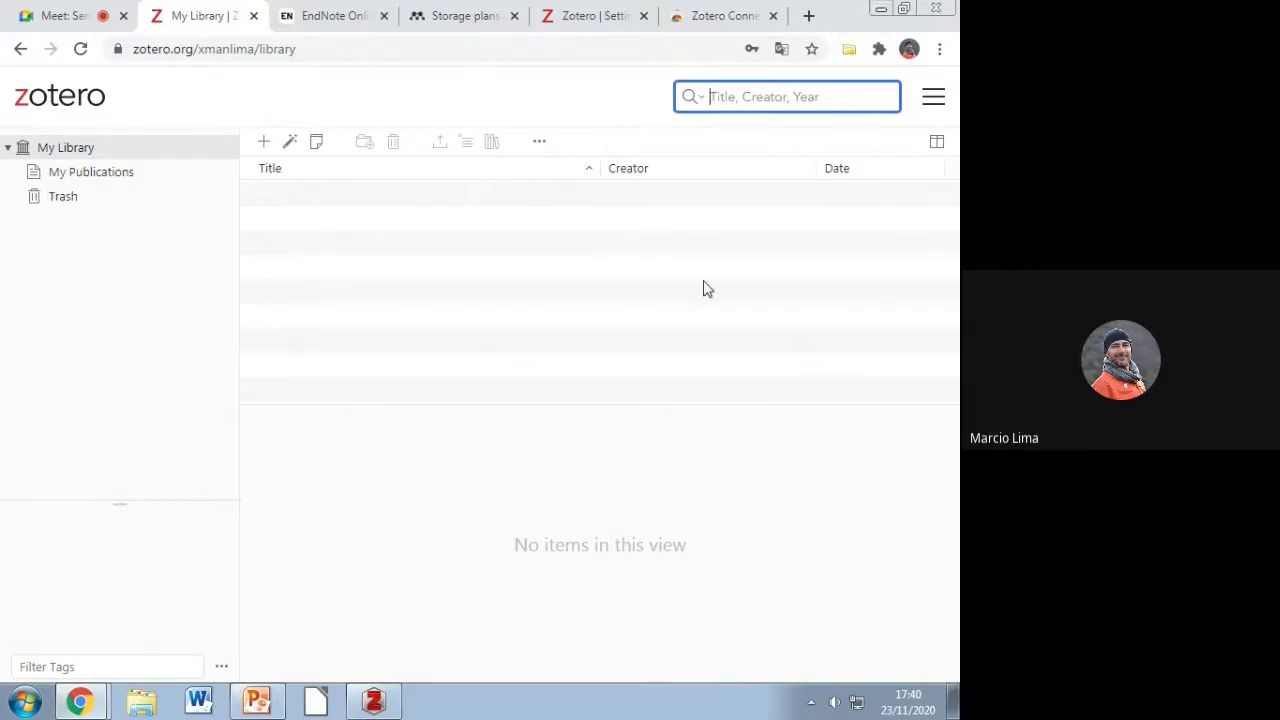
key(alt+Tab)
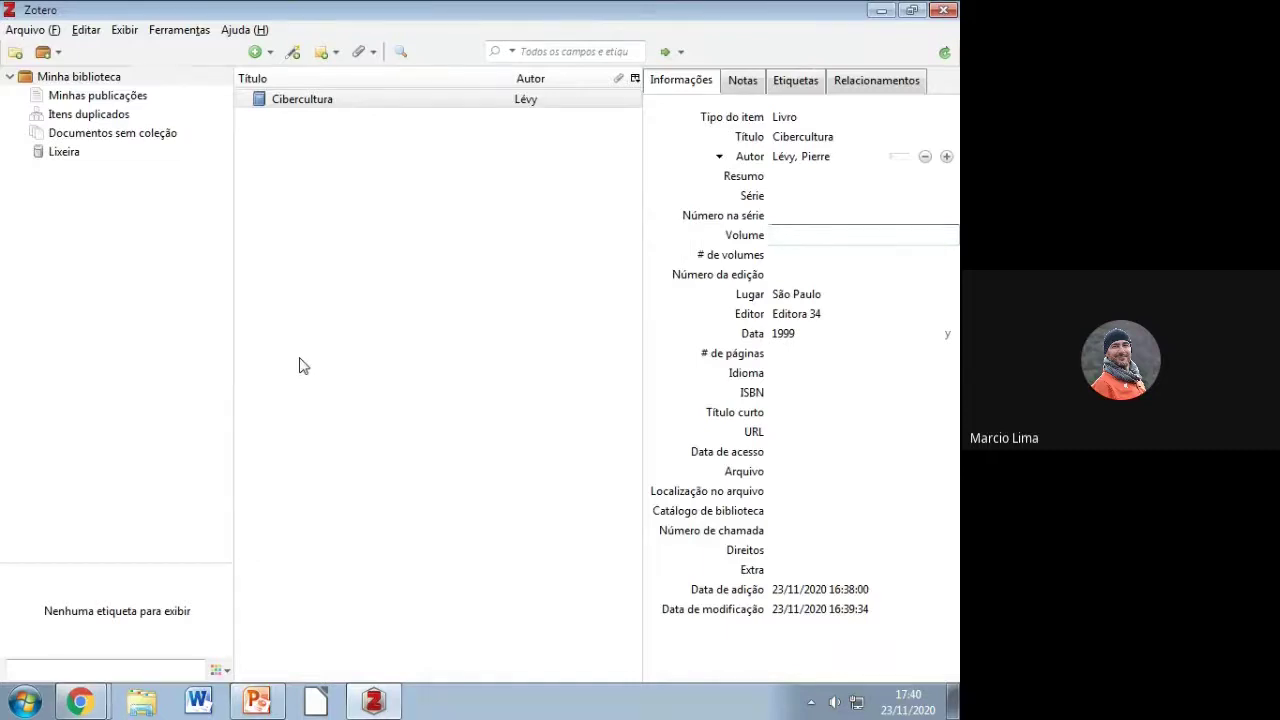
Step: Enter the Zotero account e-mail and password under Preferências > Sincronização and save
click(97, 31)
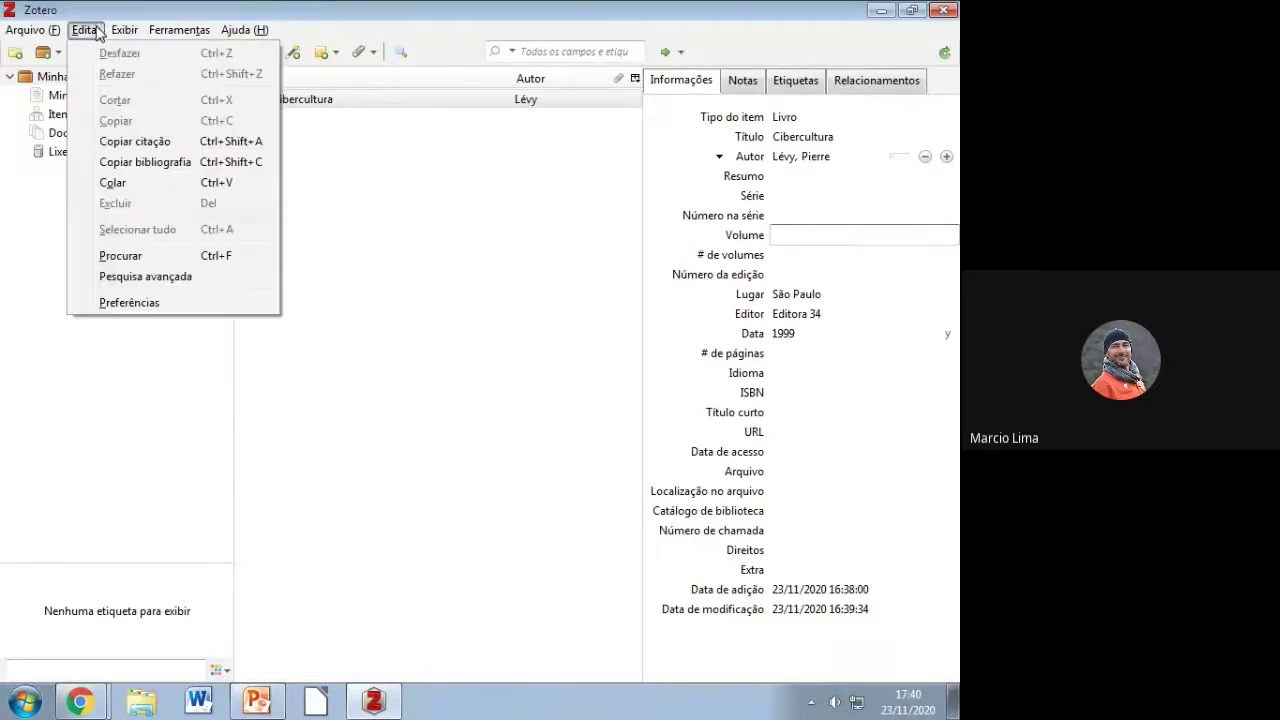
click(117, 305)
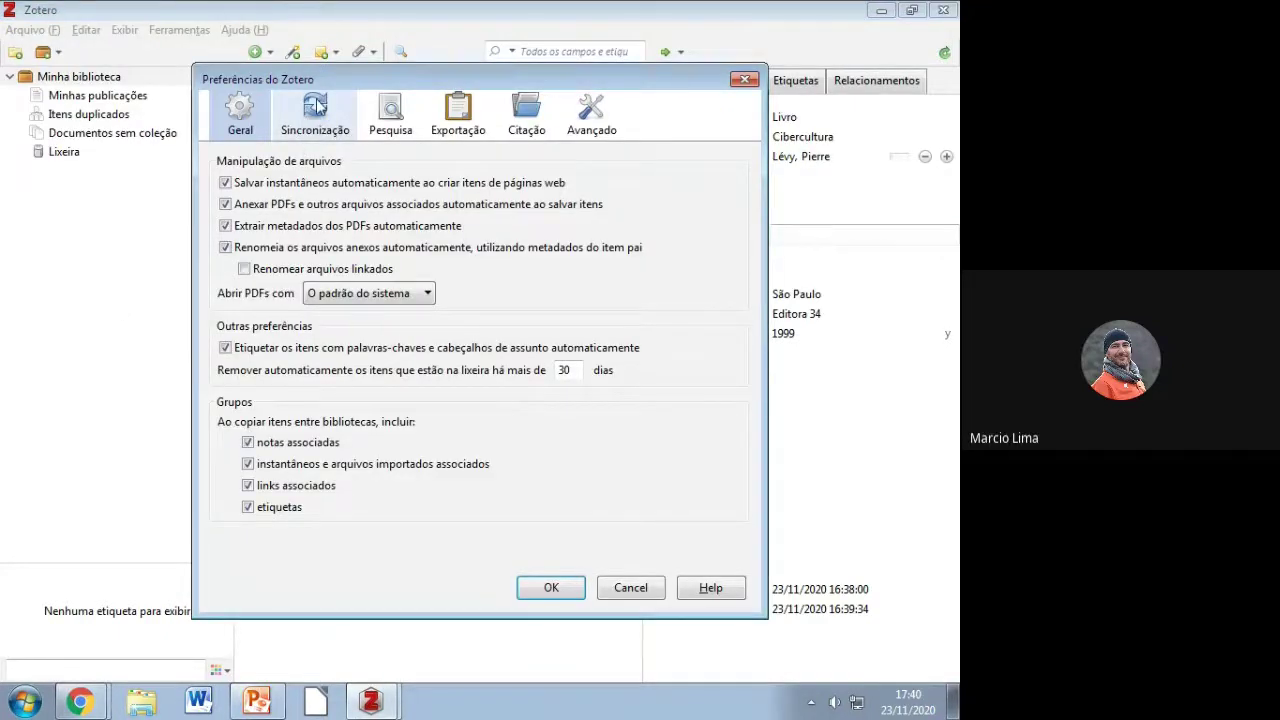
click(315, 110)
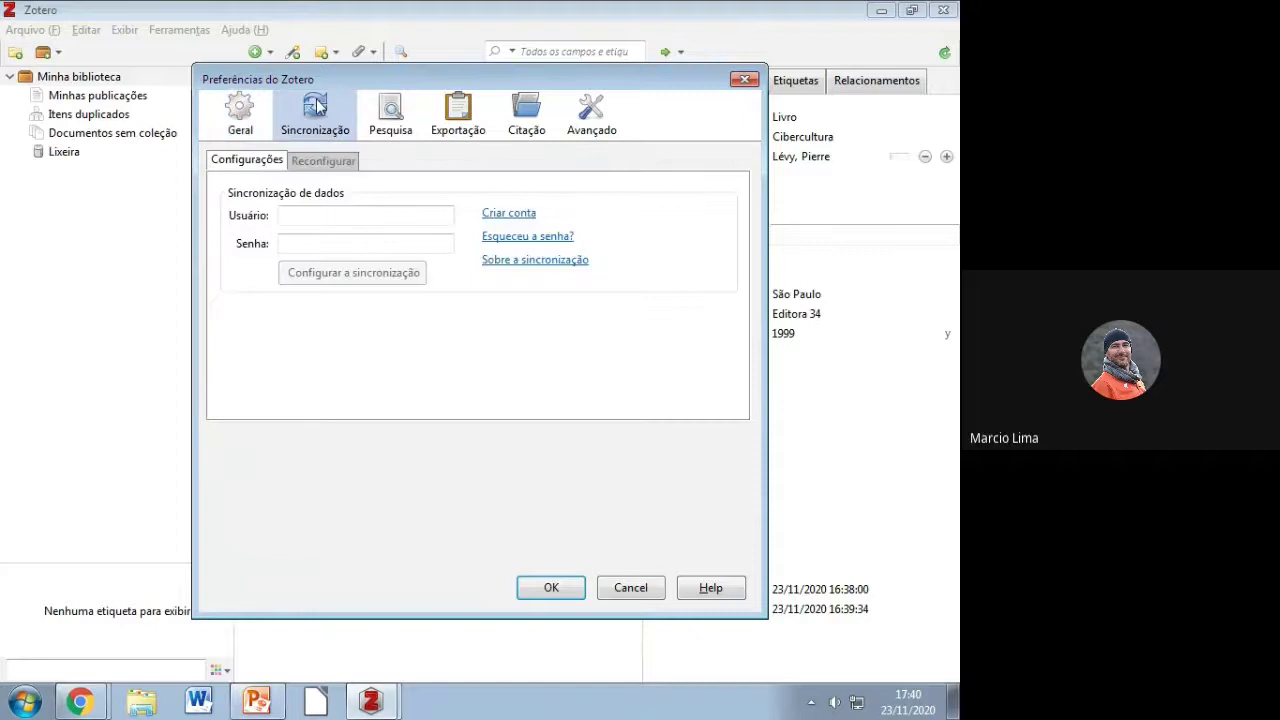
click(337, 208)
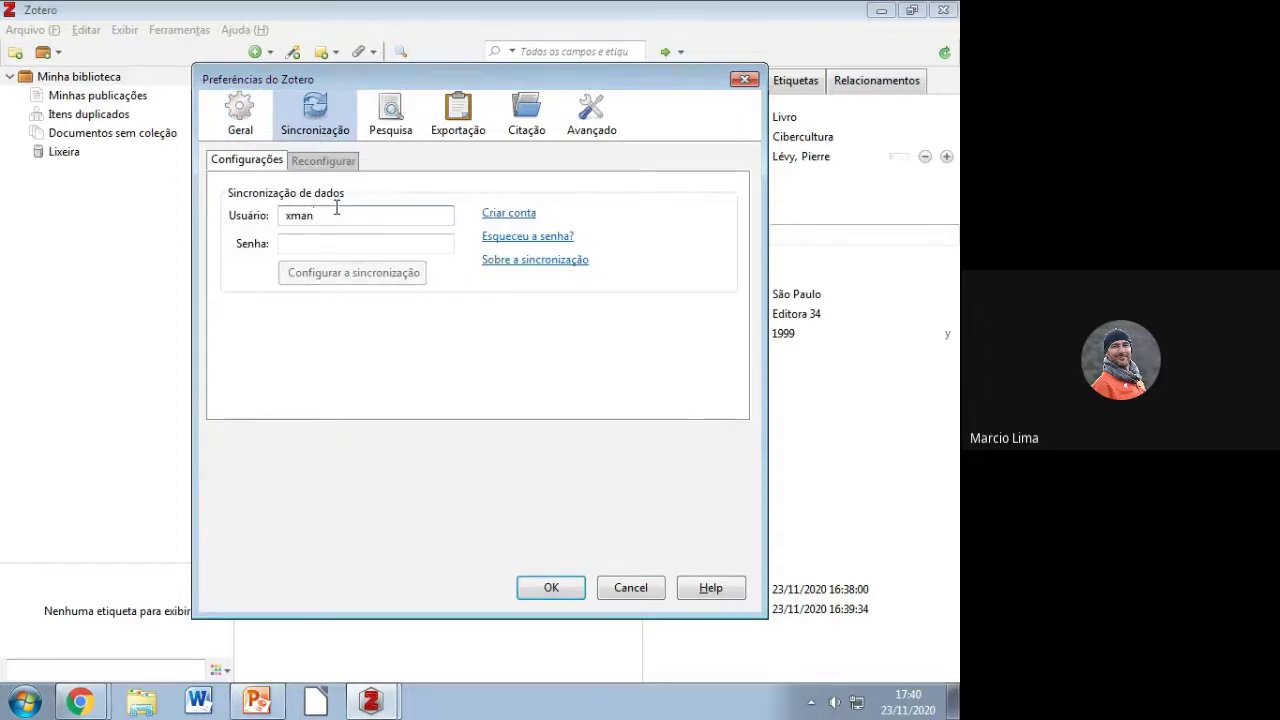
key(Tab)
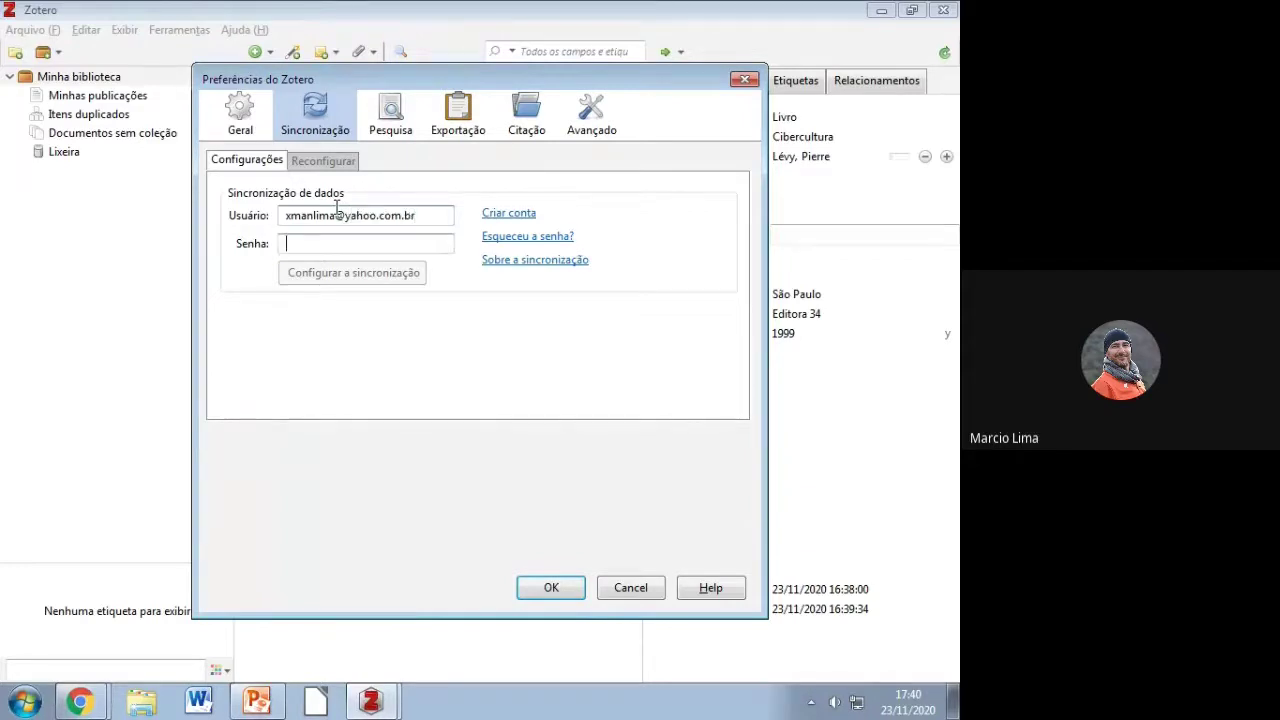
text(x••••••••)
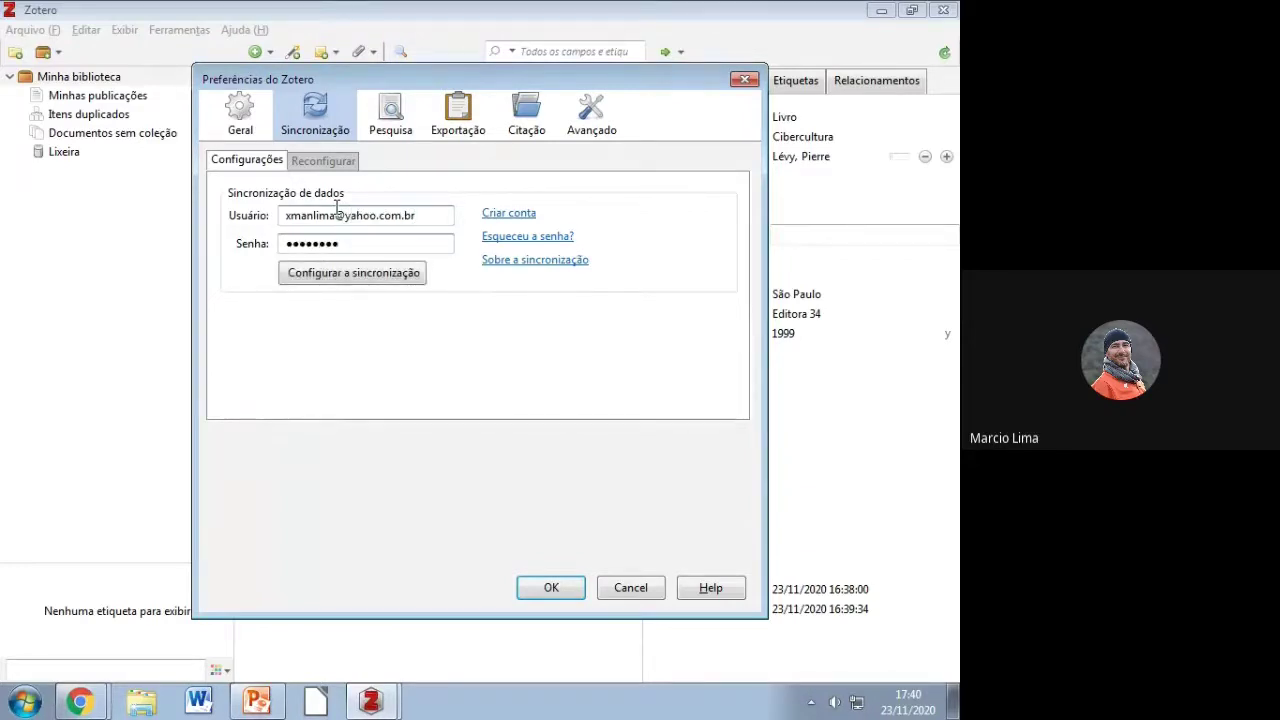
click(557, 588)
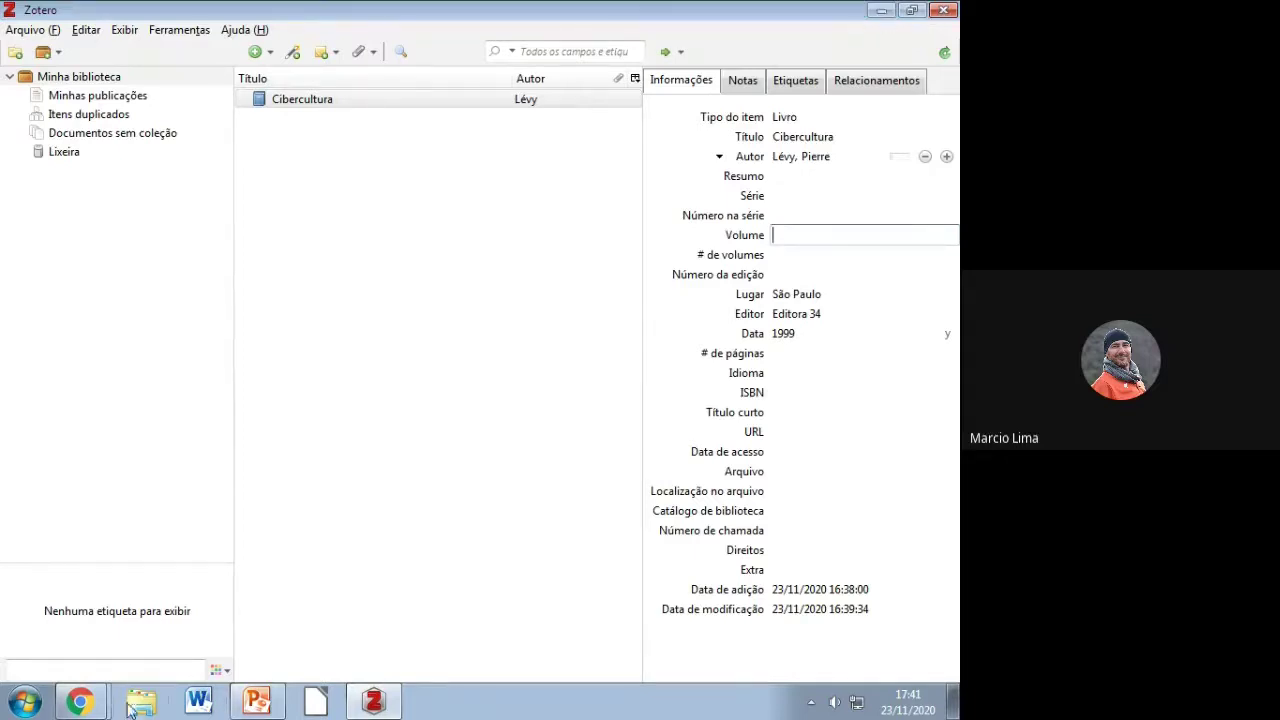
Step: Switch to the Google Meet tab, confirm the screen is being presented, and minimize Chrome
click(80, 702)
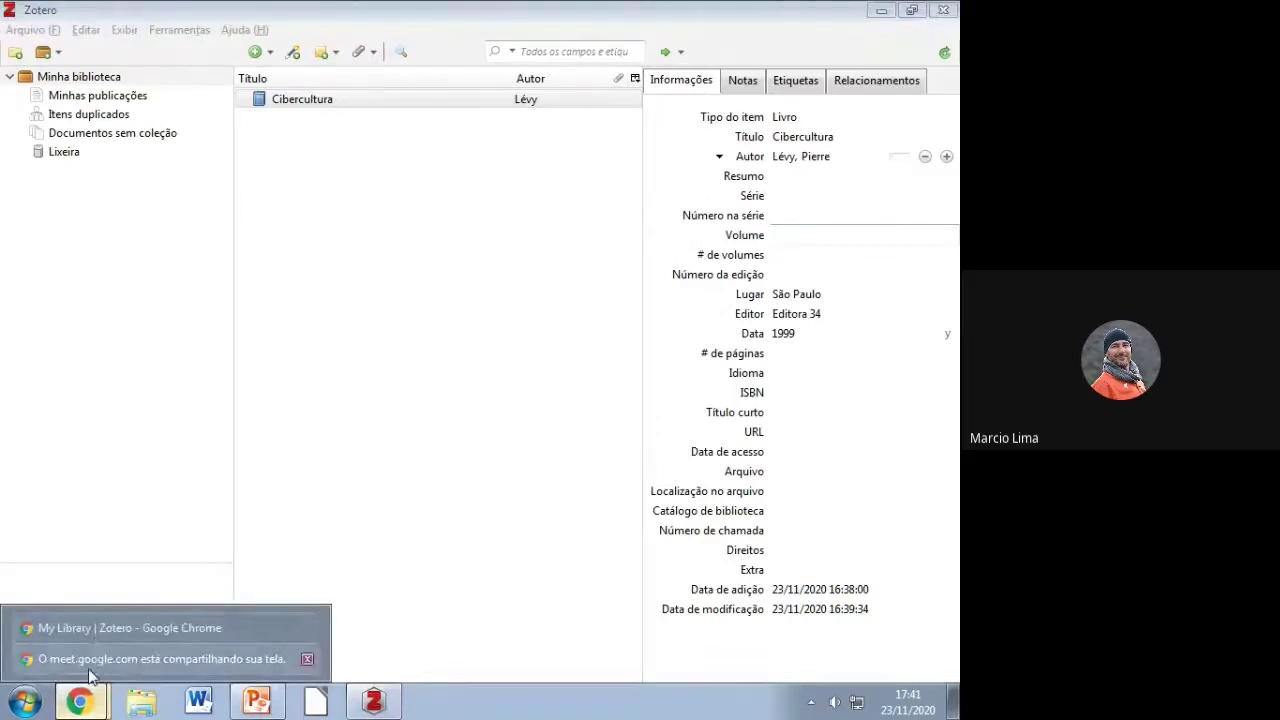
click(89, 668)
click(99, 704)
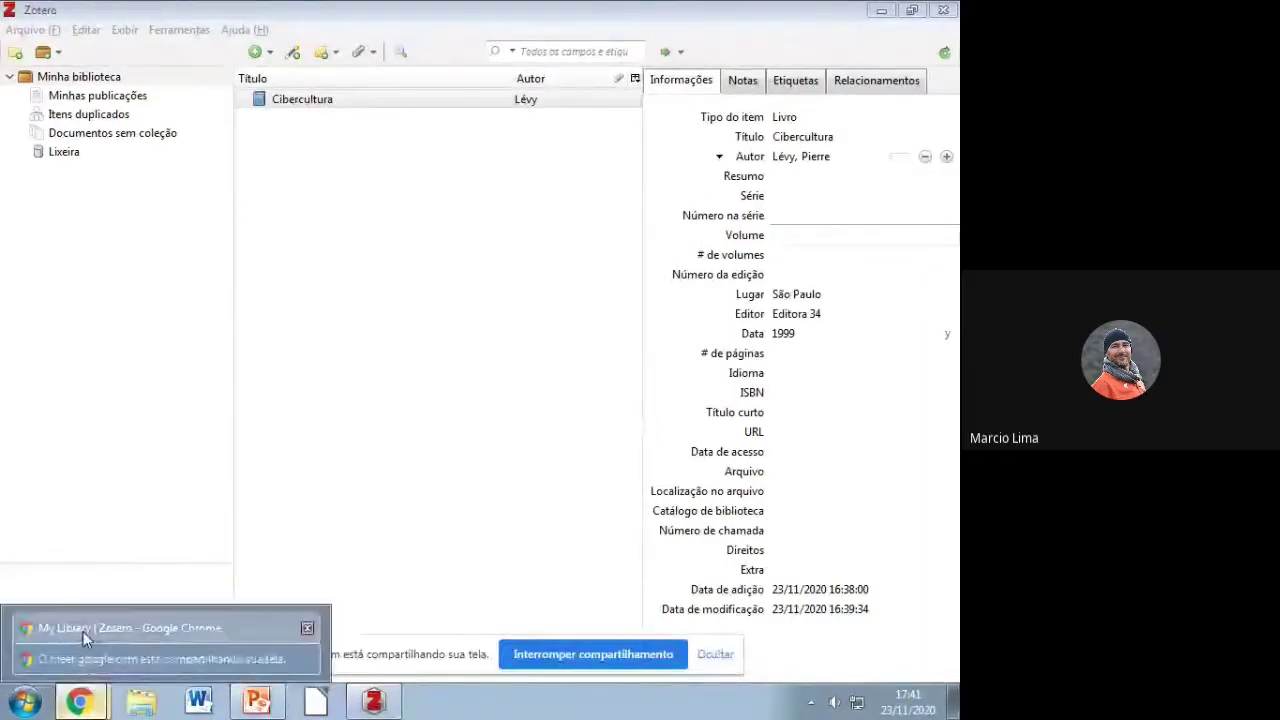
click(84, 630)
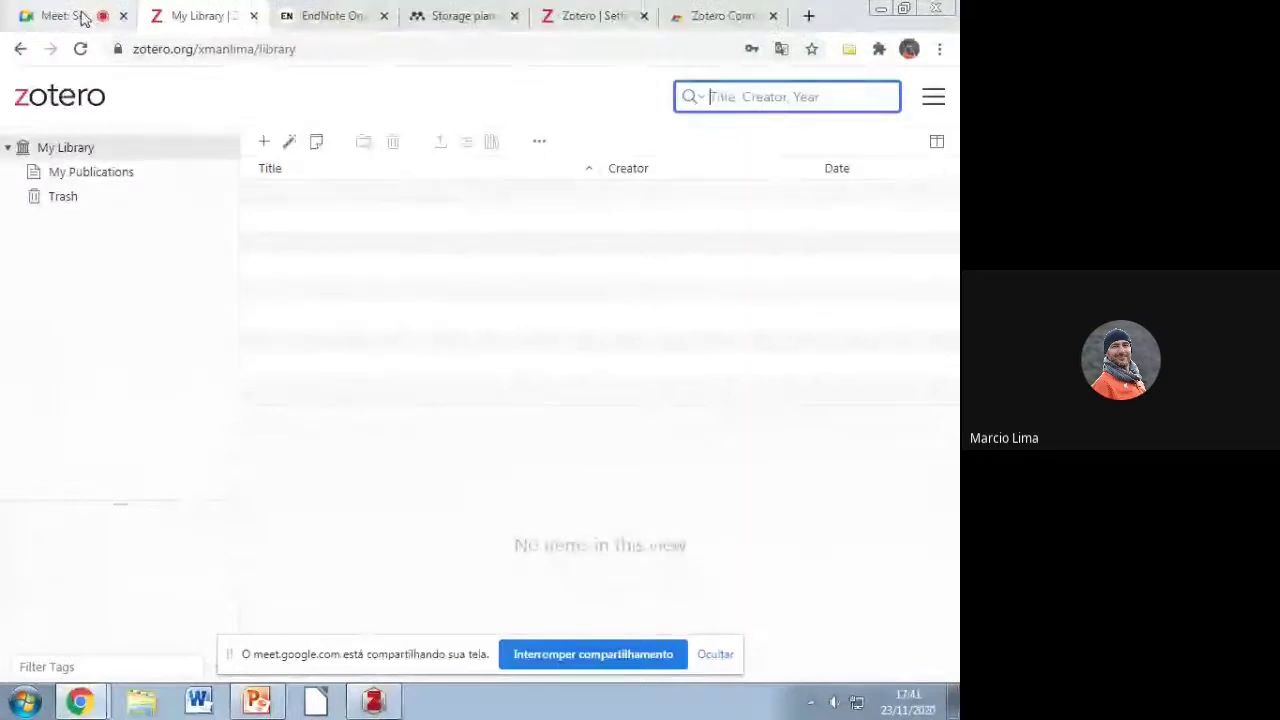
click(83, 16)
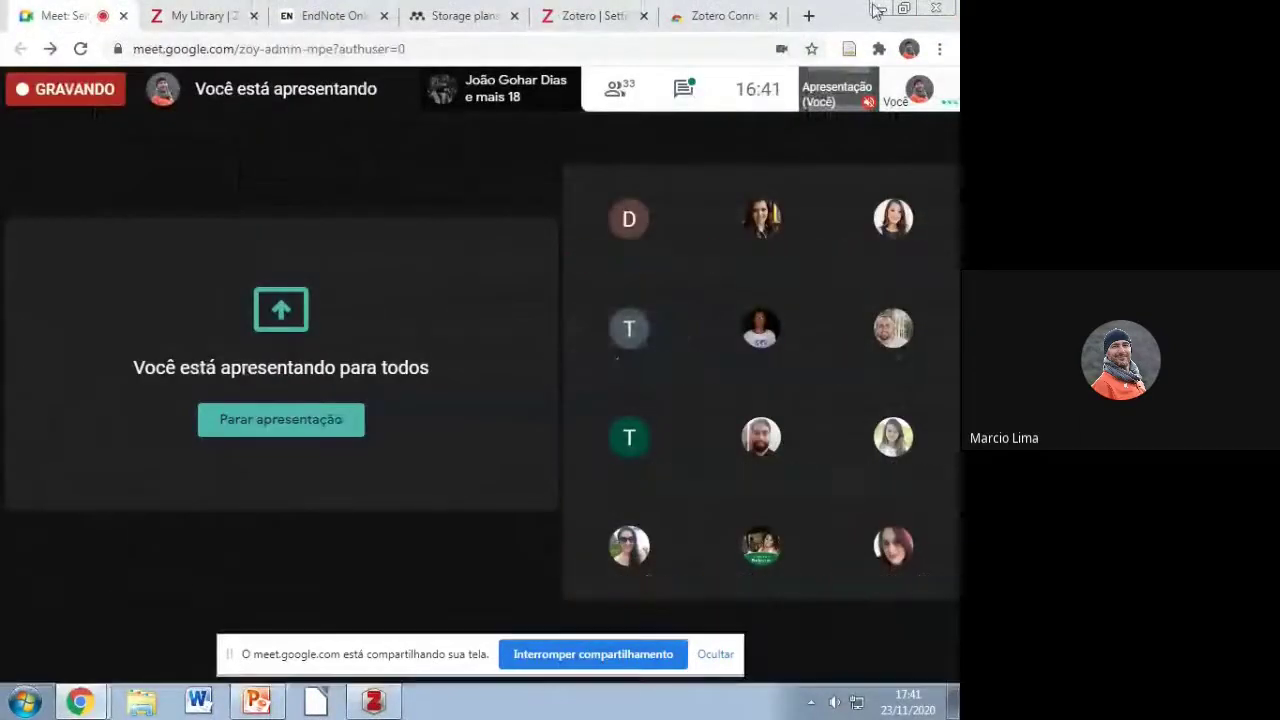
click(874, 9)
click(940, 592)
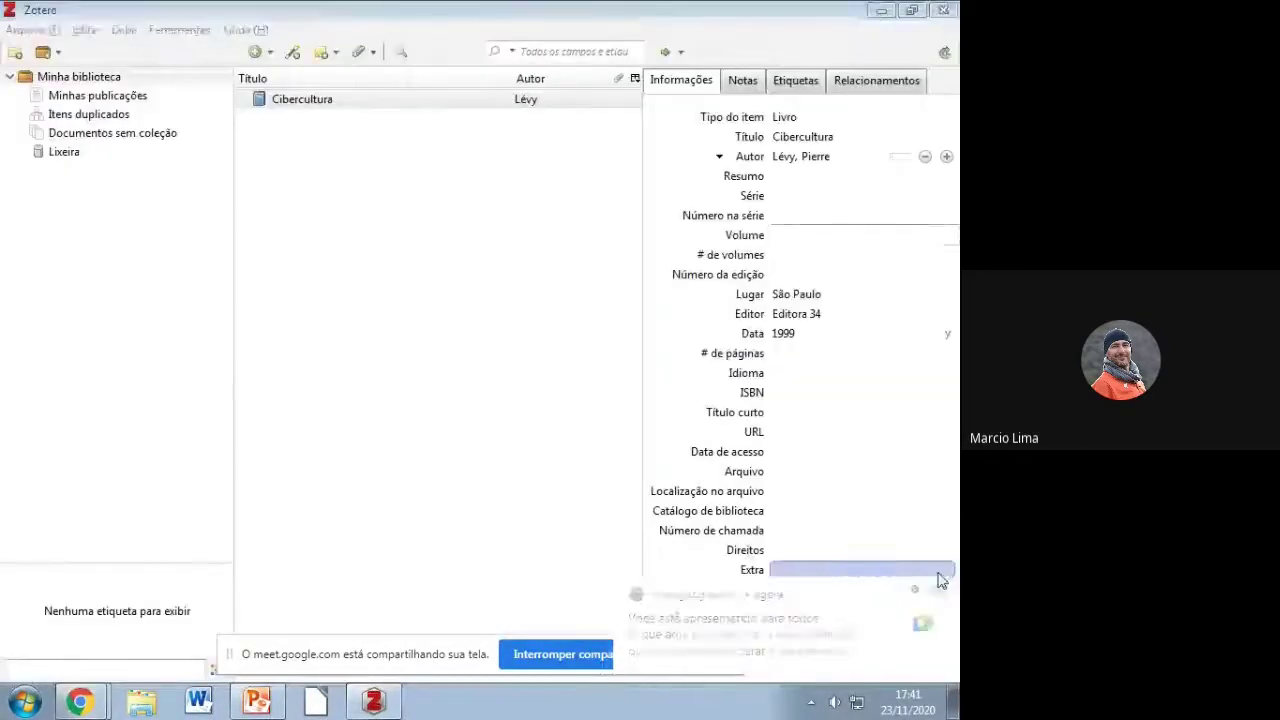
Step: Launch Word, minimize it, and bring up Zotero's menus to reach the editing commands
click(199, 701)
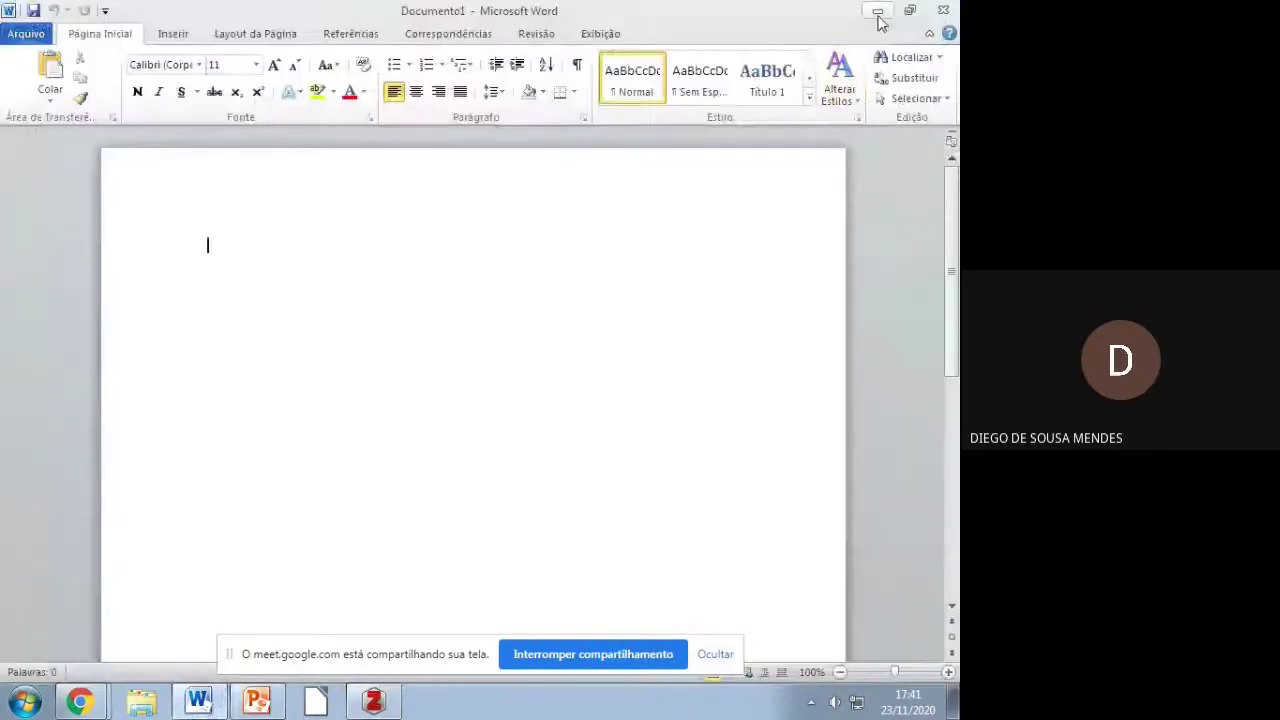
click(943, 10)
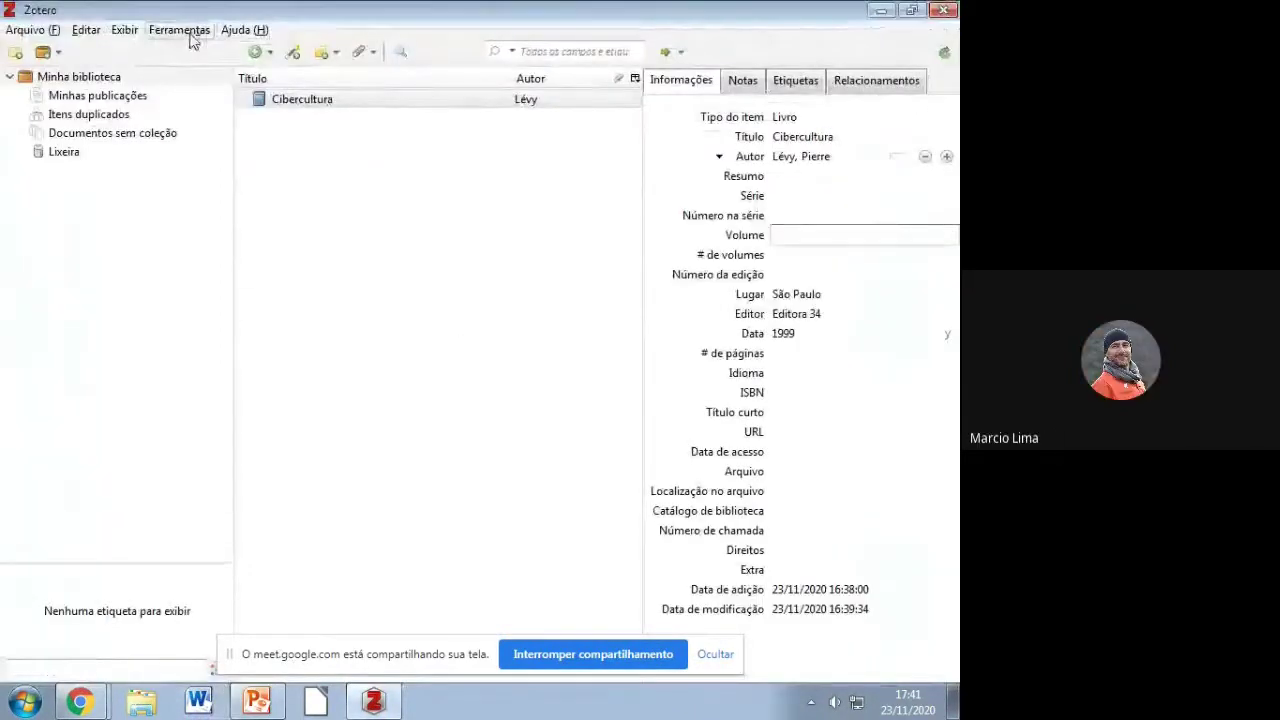
click(192, 32)
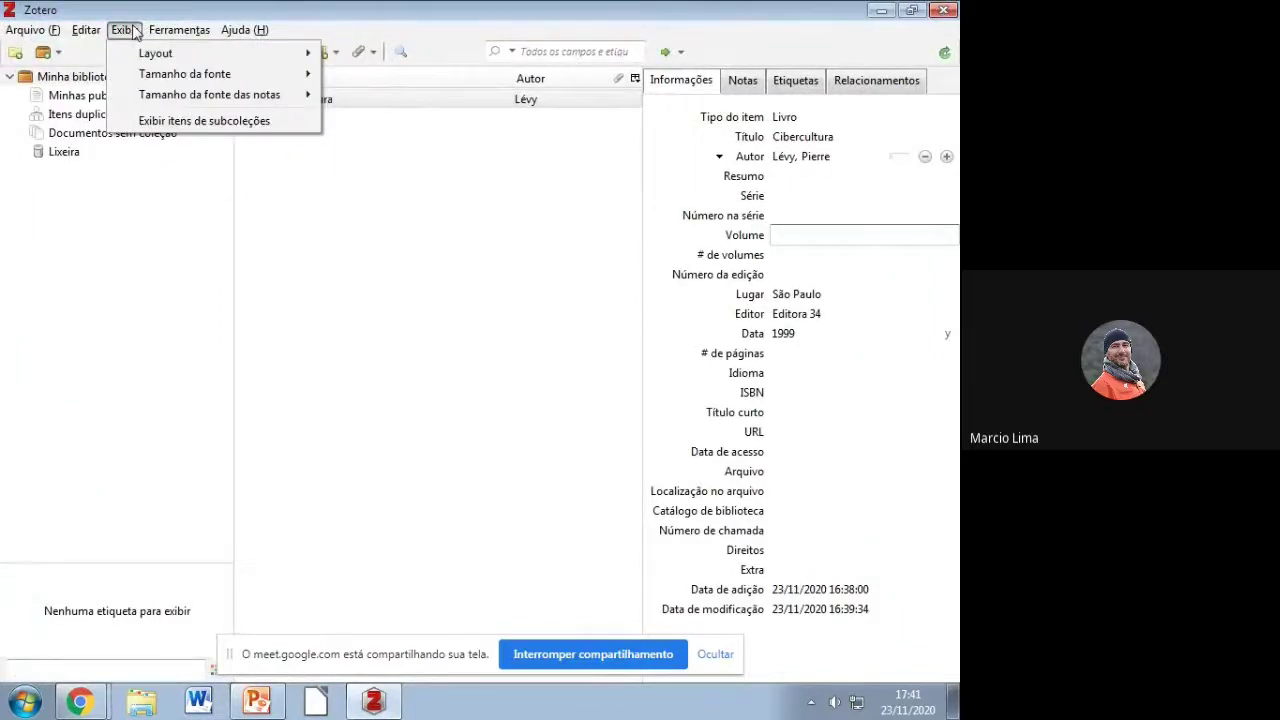
mouse_move(104, 32)
mouse_move(180, 30)
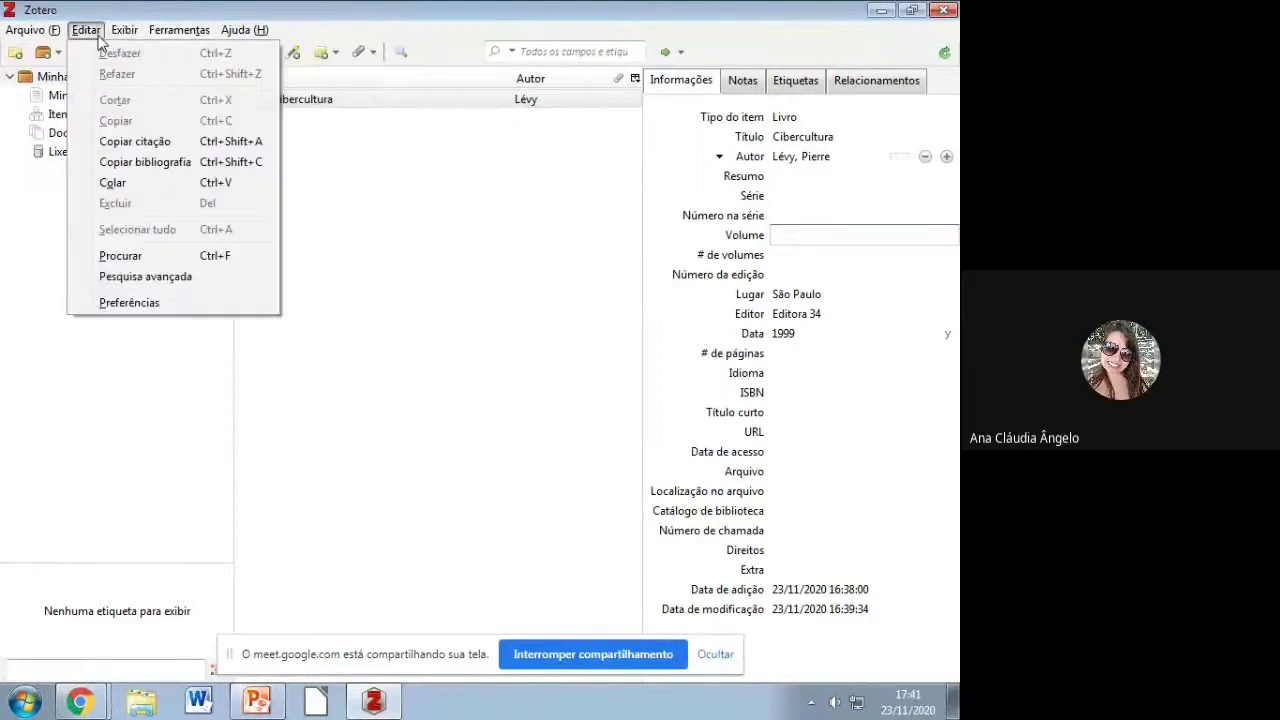
click(130, 303)
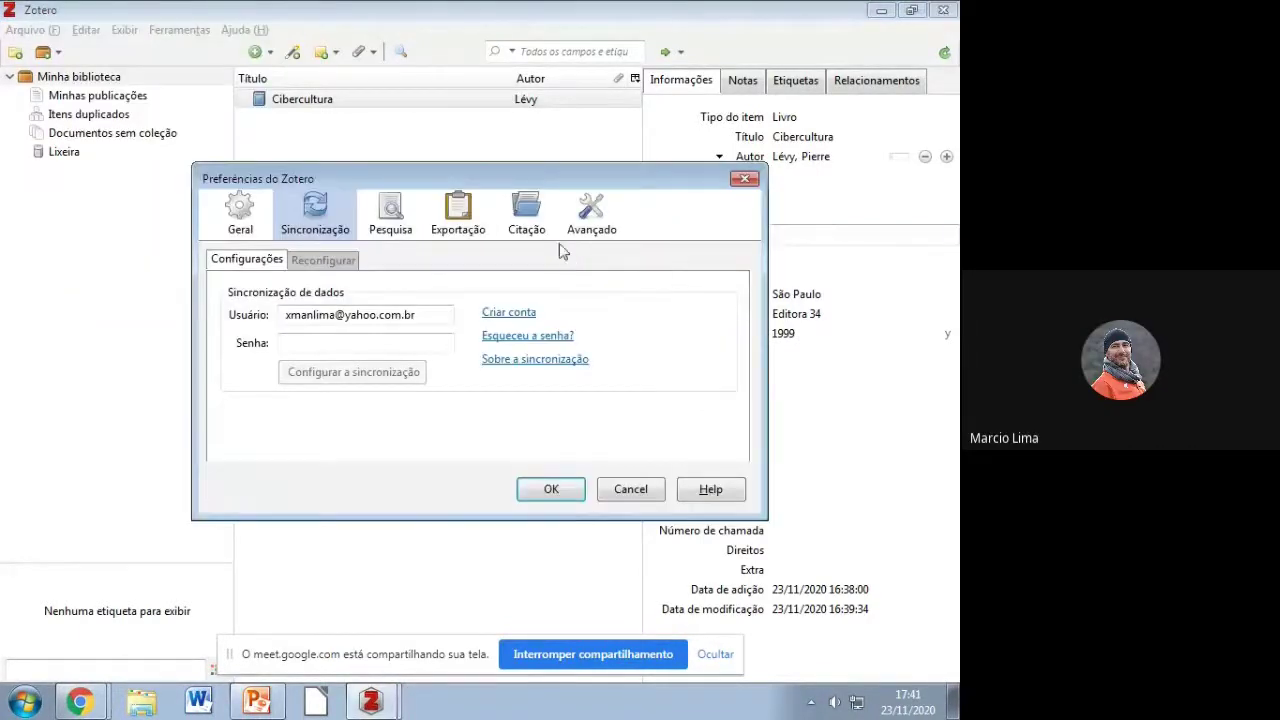
click(577, 226)
click(532, 226)
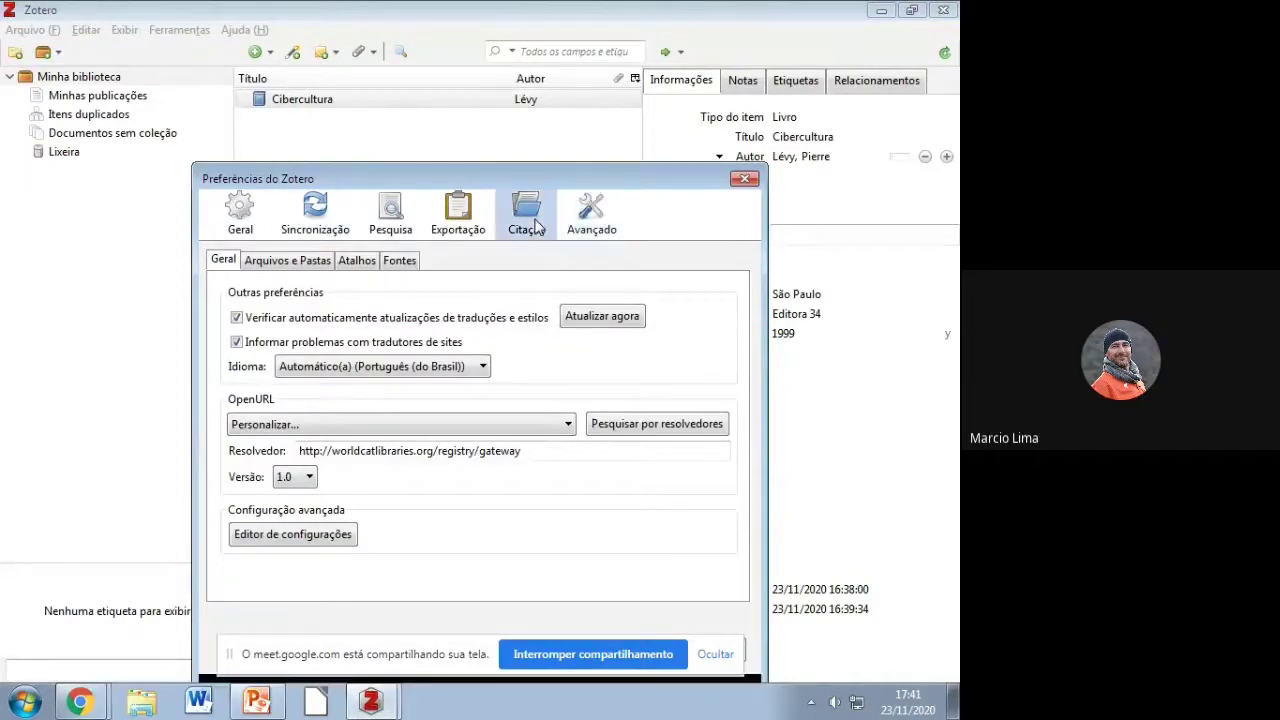
click(744, 178)
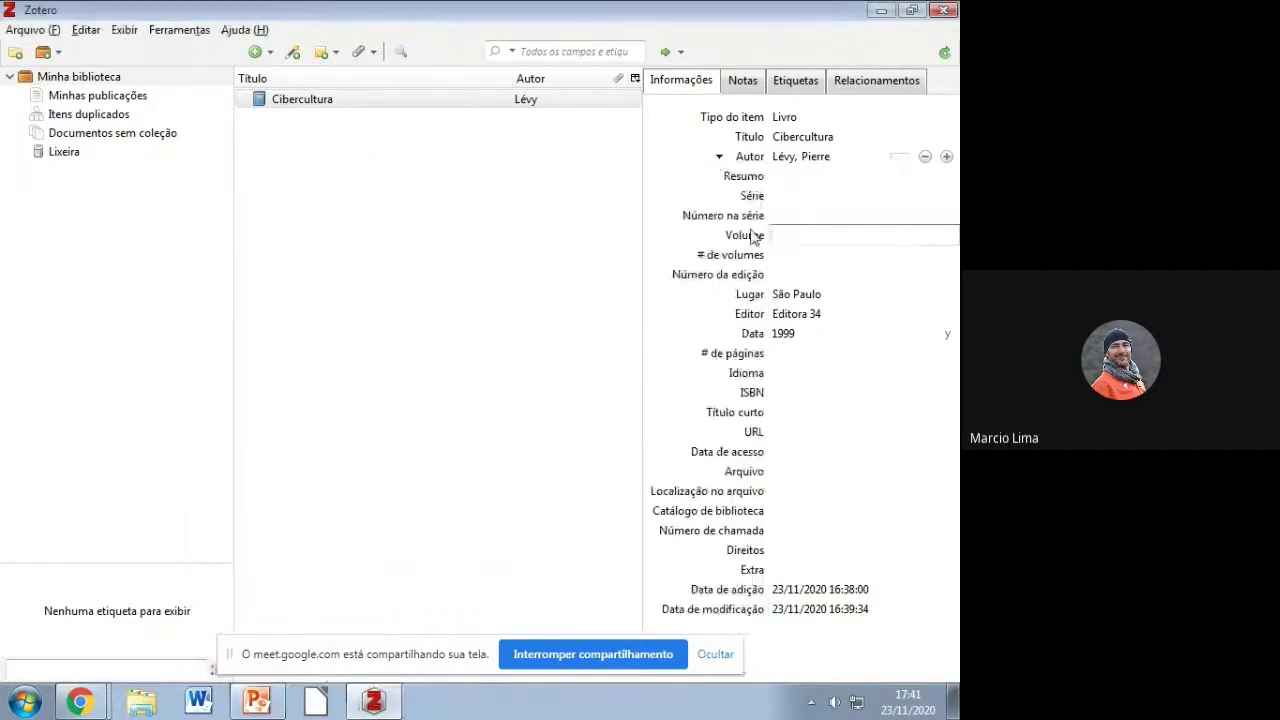
click(716, 655)
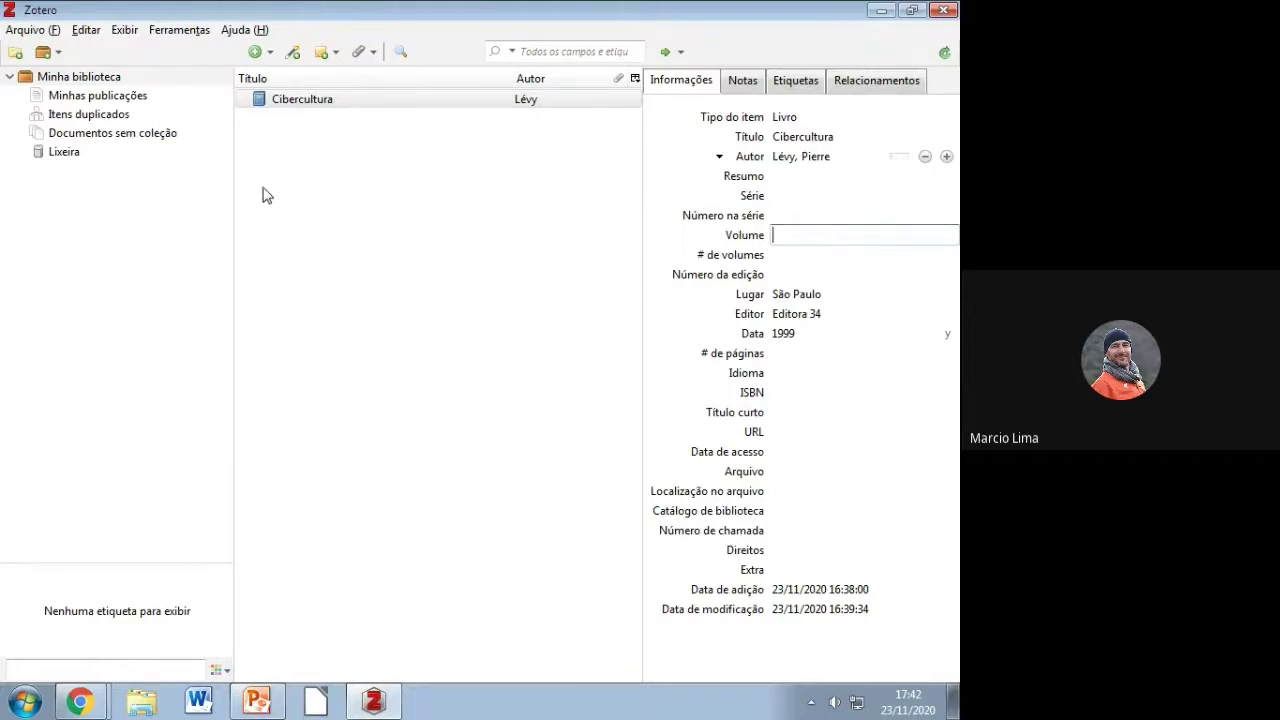
Step: Open Zotero's Preferências from Editar and scroll the Citação Estilos list
click(86, 30)
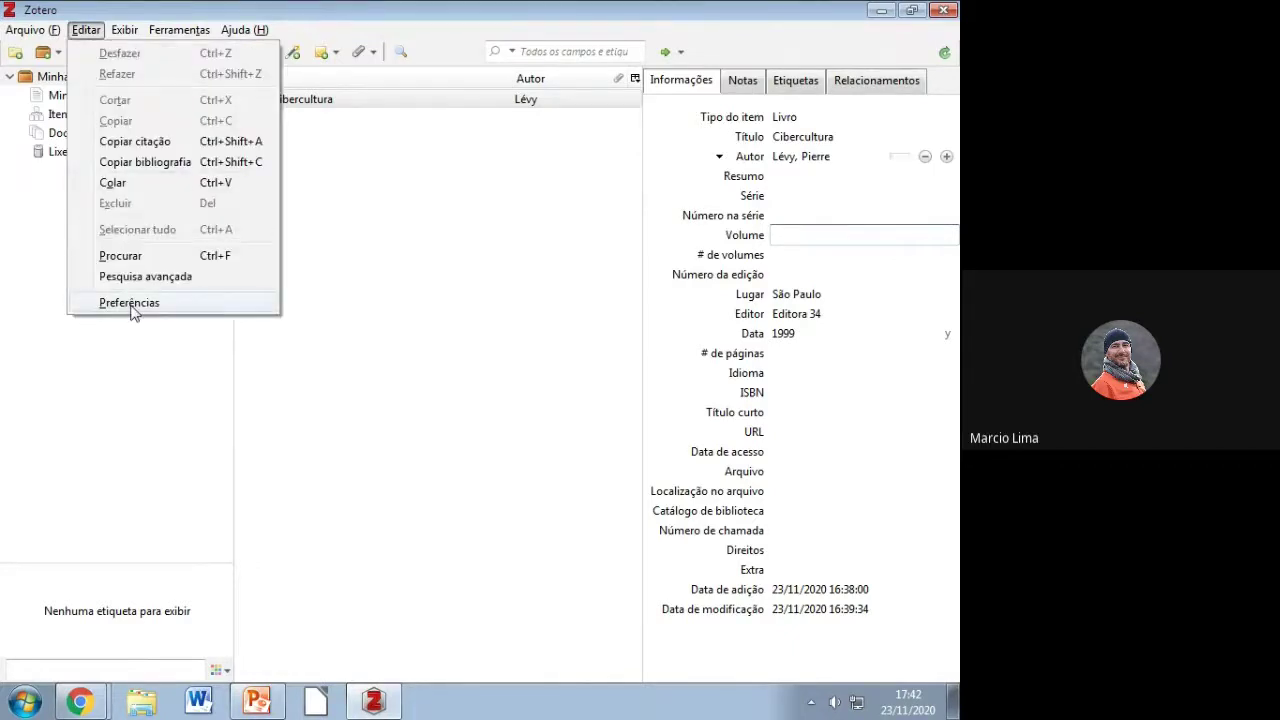
click(130, 303)
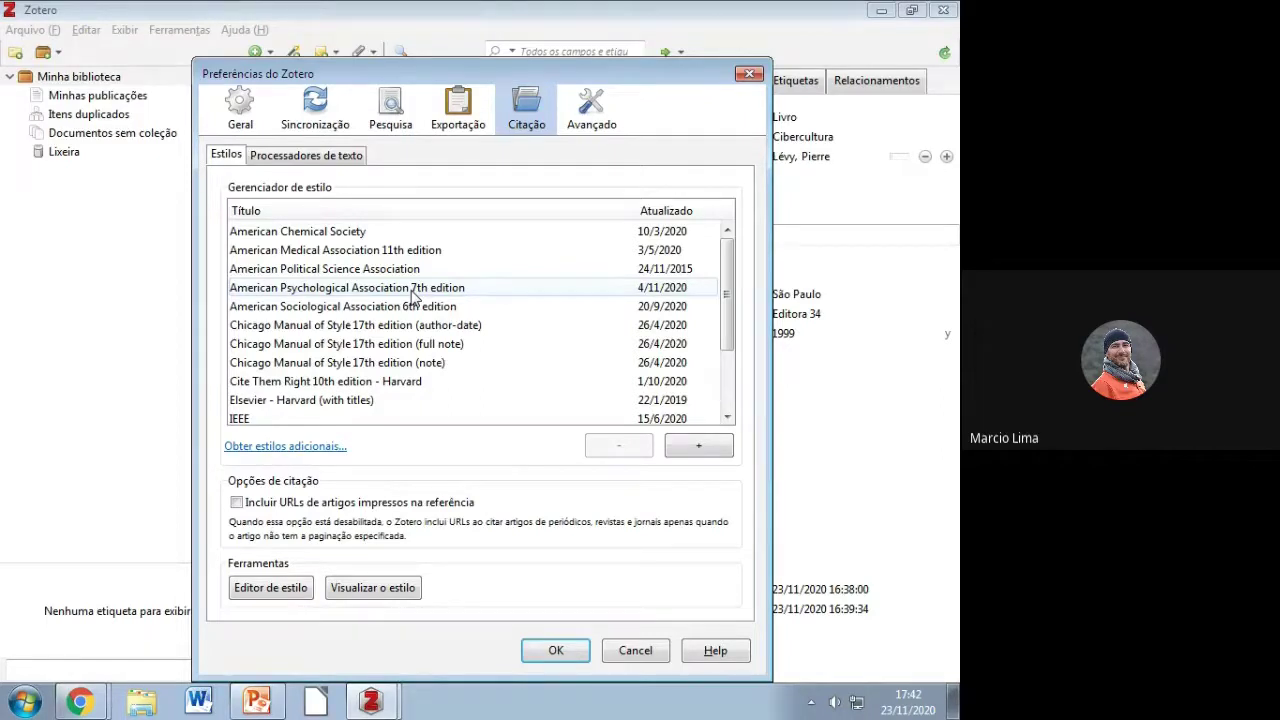
drag(727, 310, 706, 277)
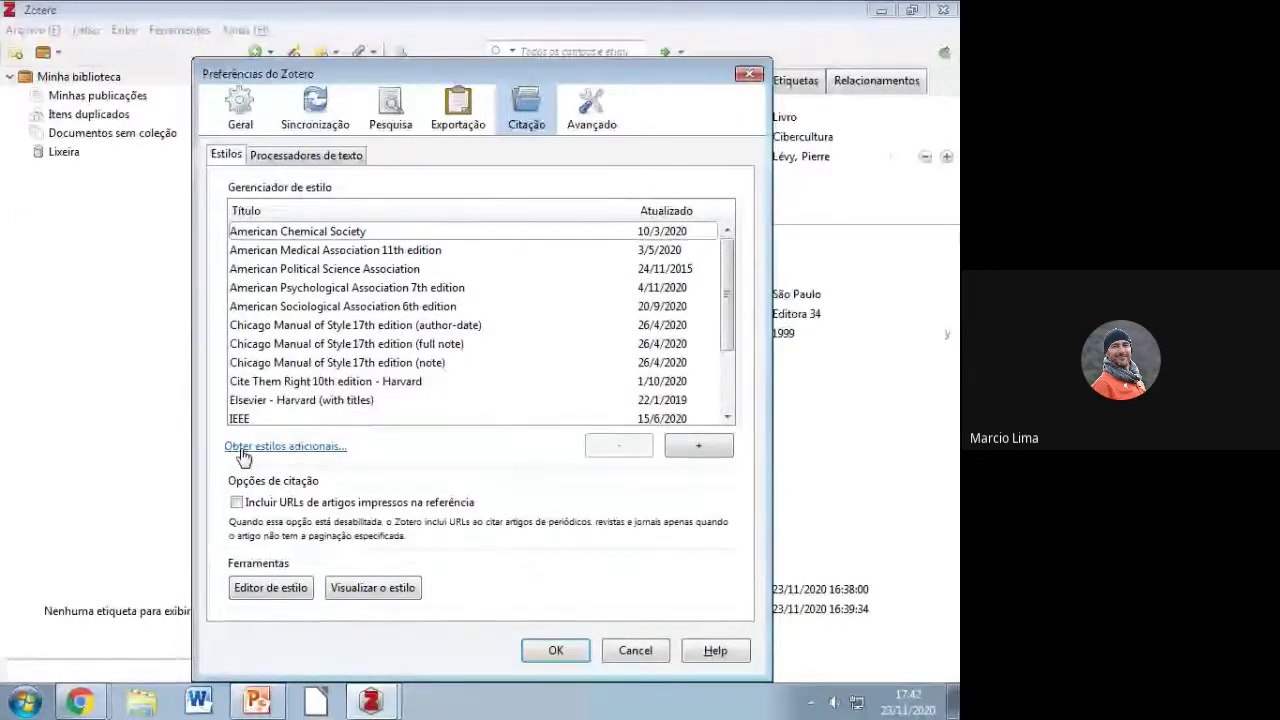
Step: Open the Zotero Style Repository and search it for ABNT styles
click(270, 447)
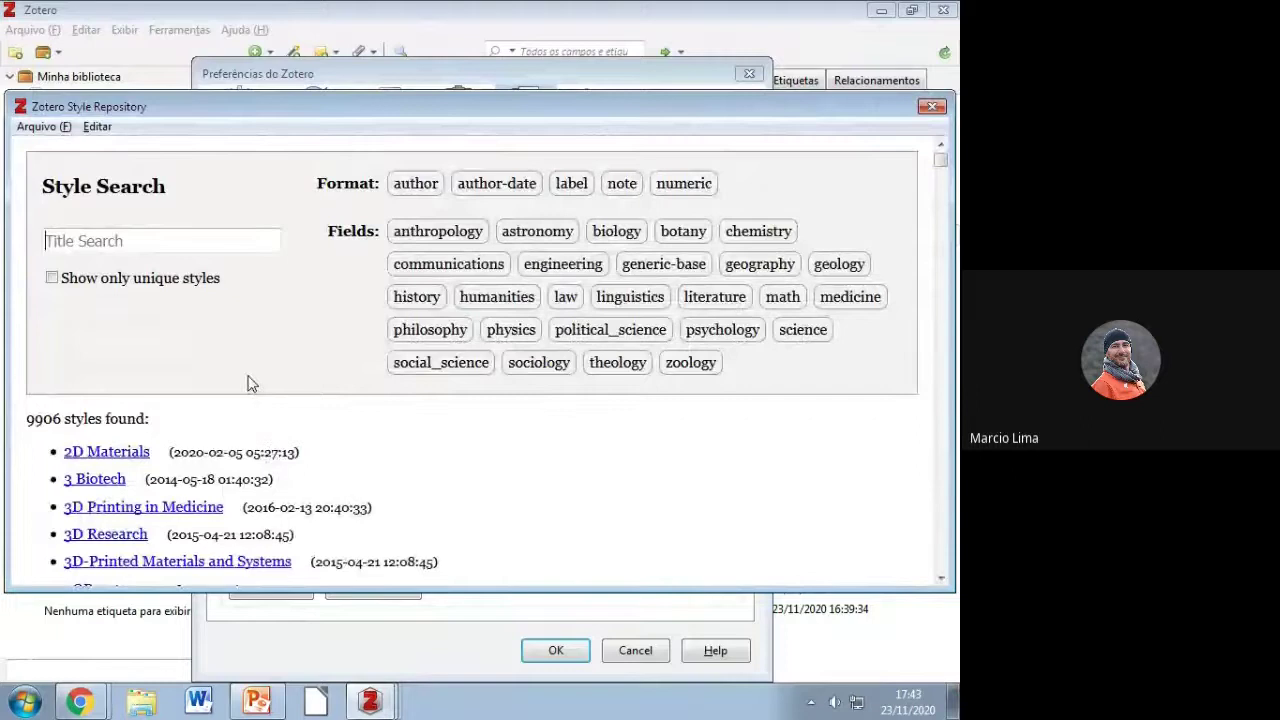
text(A)
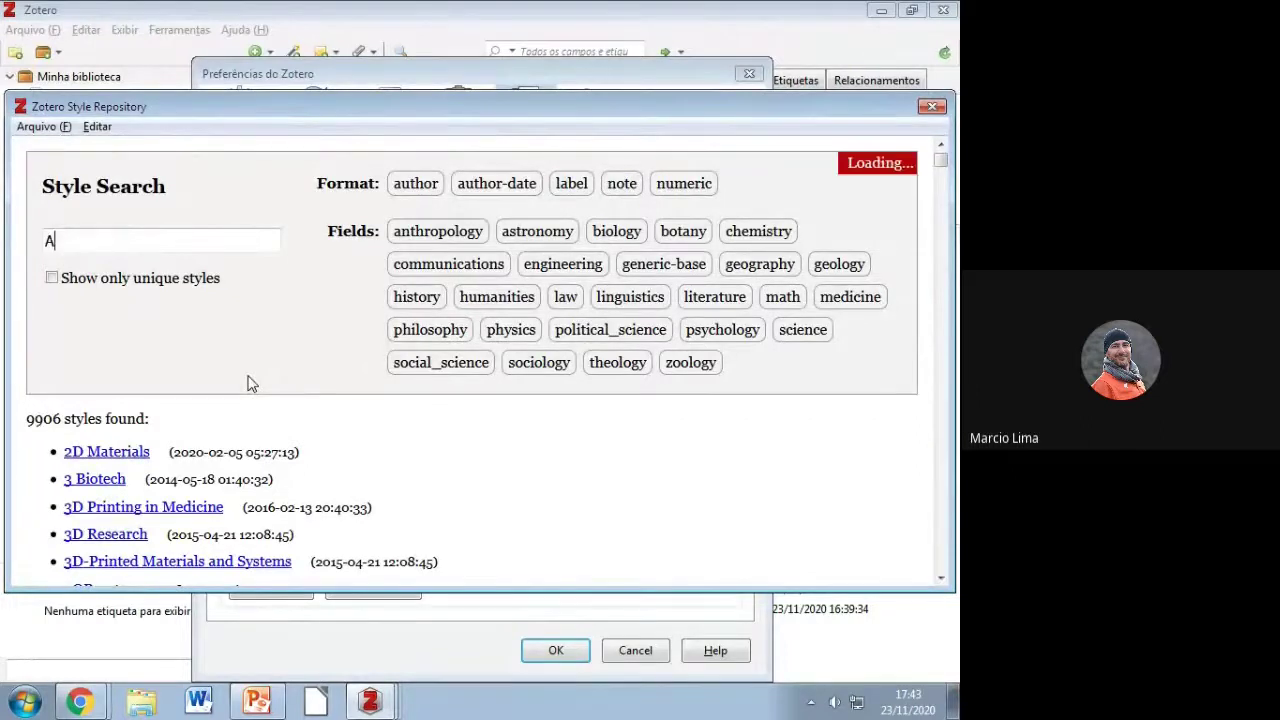
text(BNT)
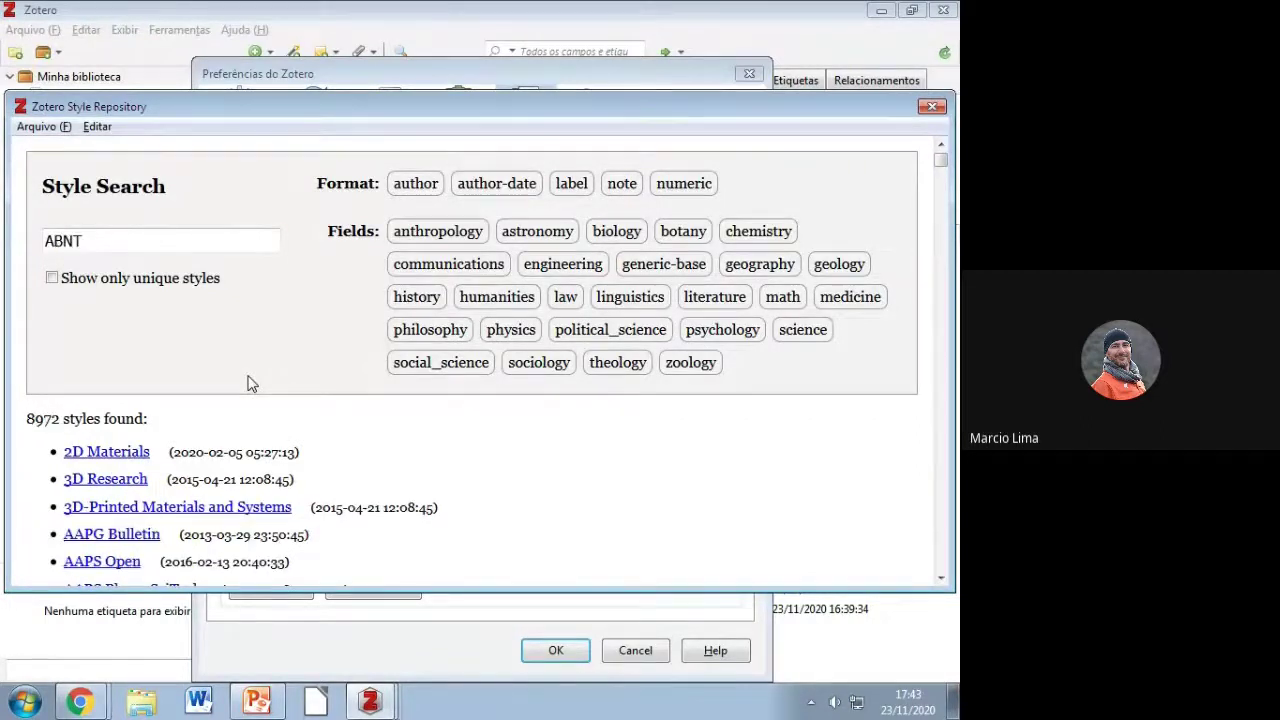
double_click(36, 327)
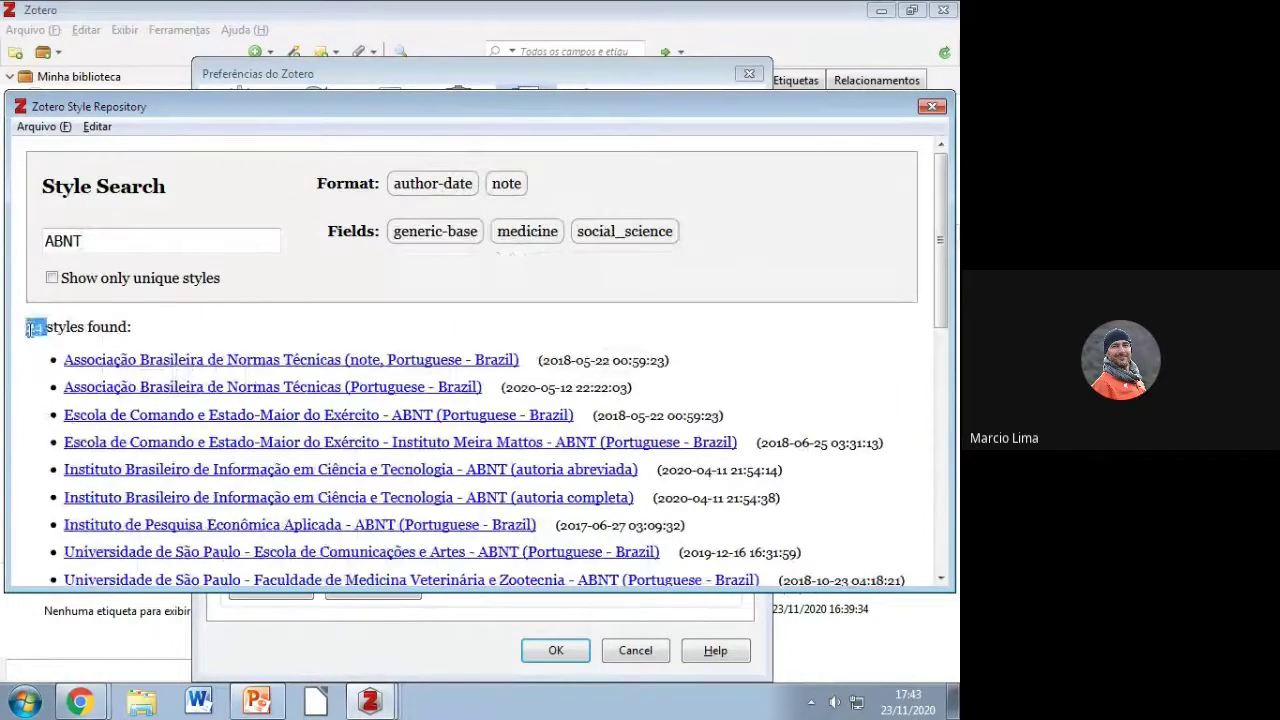
Step: Preview the UFRGS ABNT (autoria completa) style entries, then close the repository
mouse_move(228, 403)
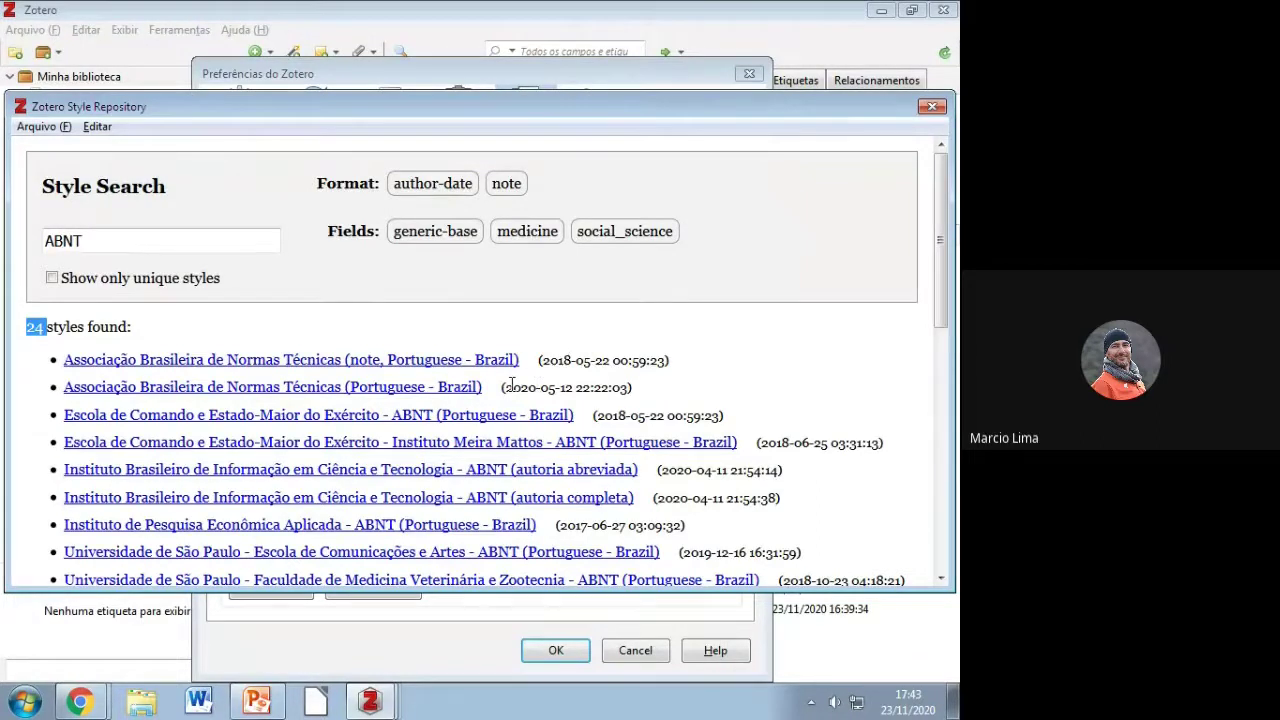
mouse_move(455, 390)
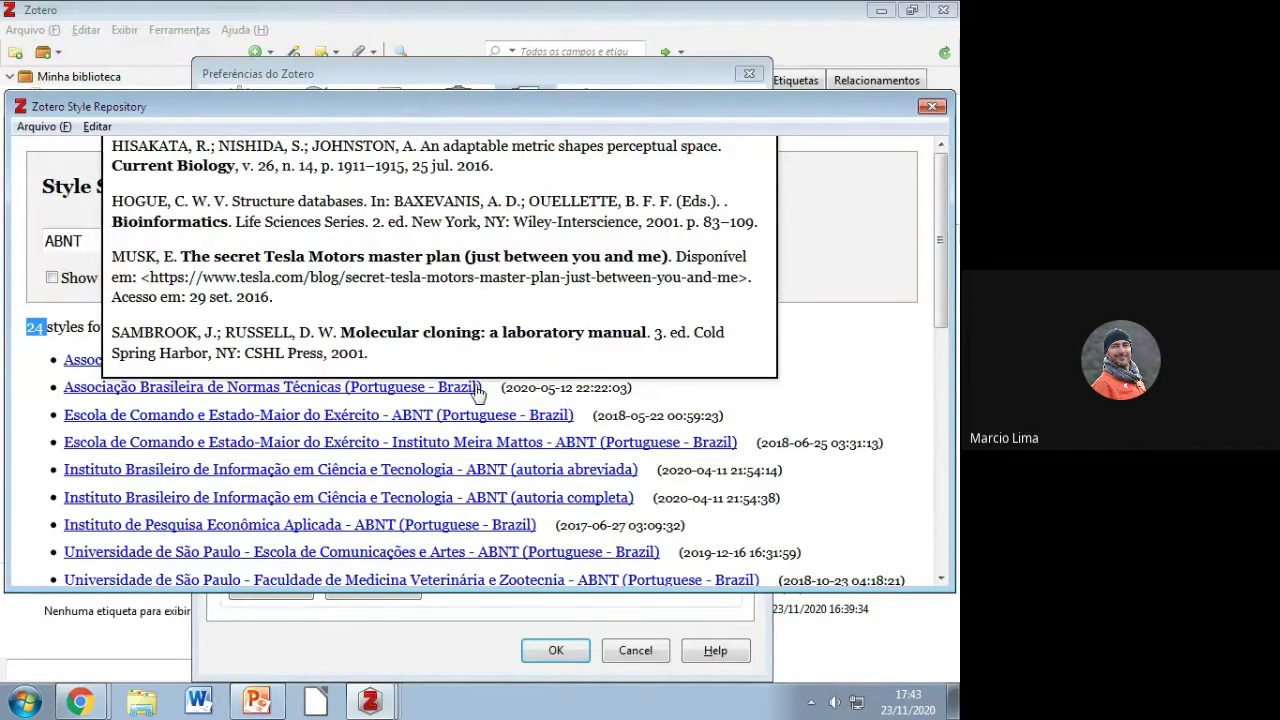
drag(938, 254, 946, 505)
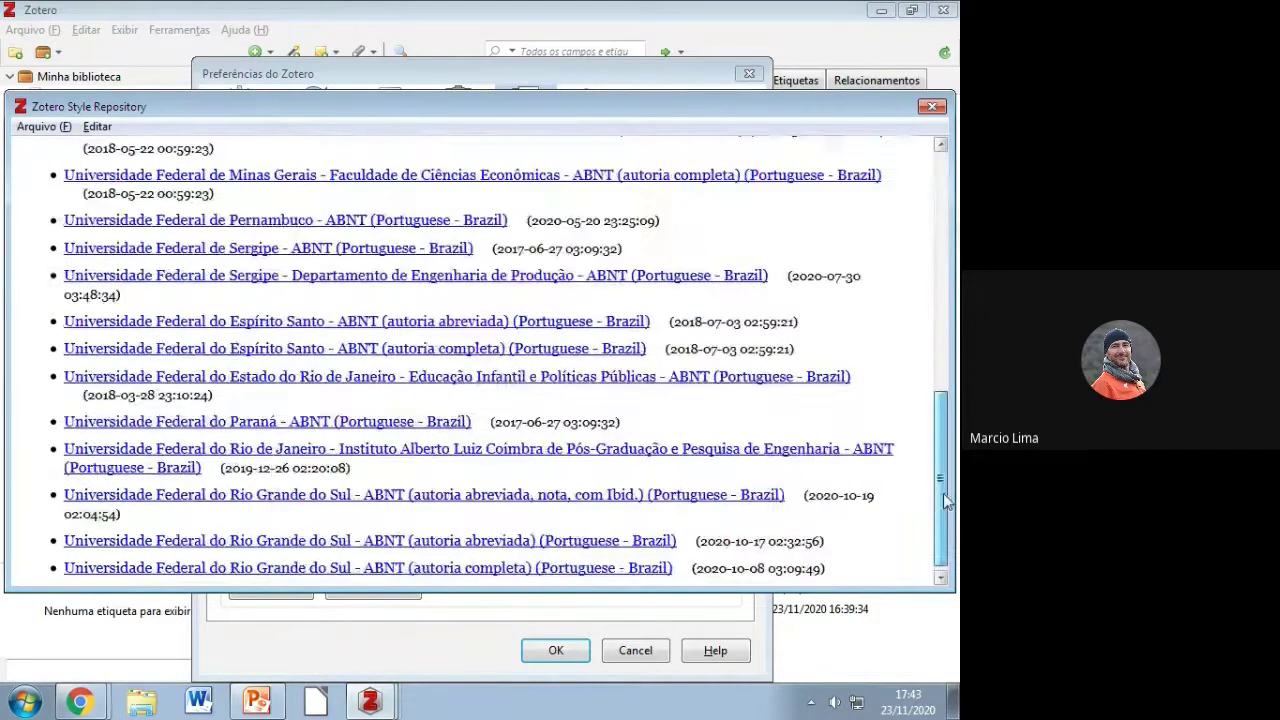
mouse_move(467, 568)
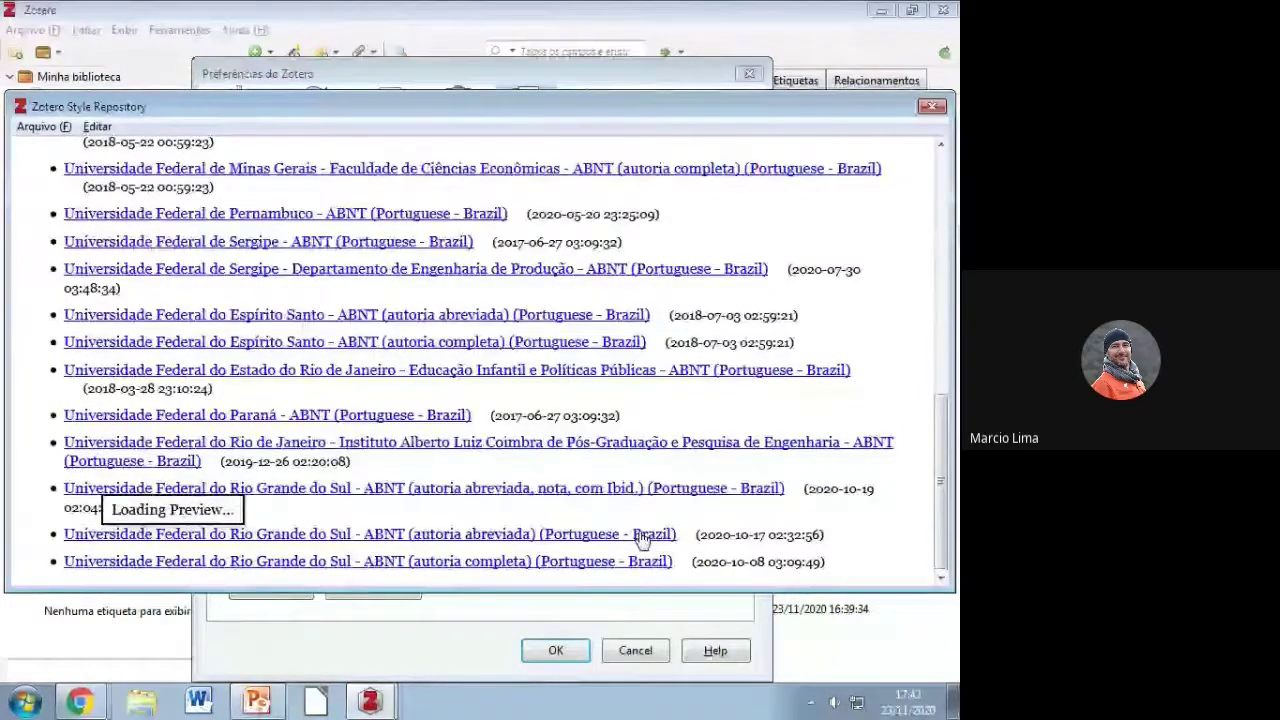
mouse_move(612, 537)
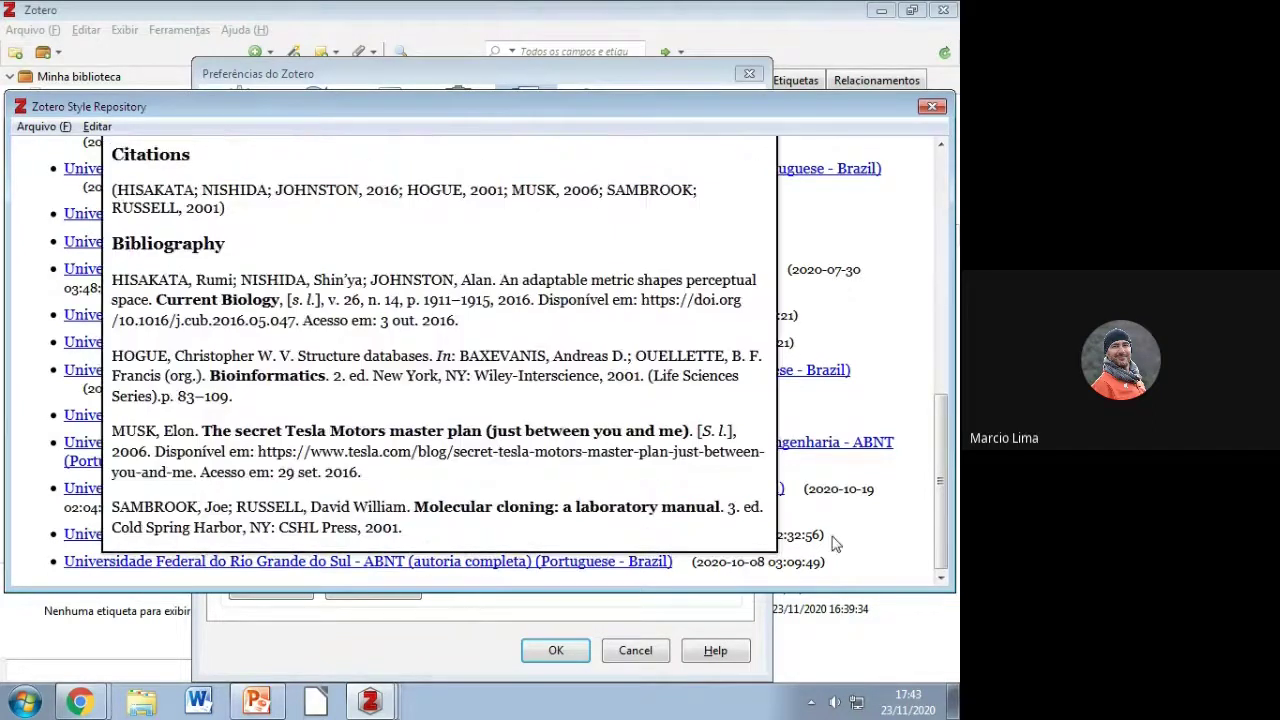
drag(767, 562, 699, 565)
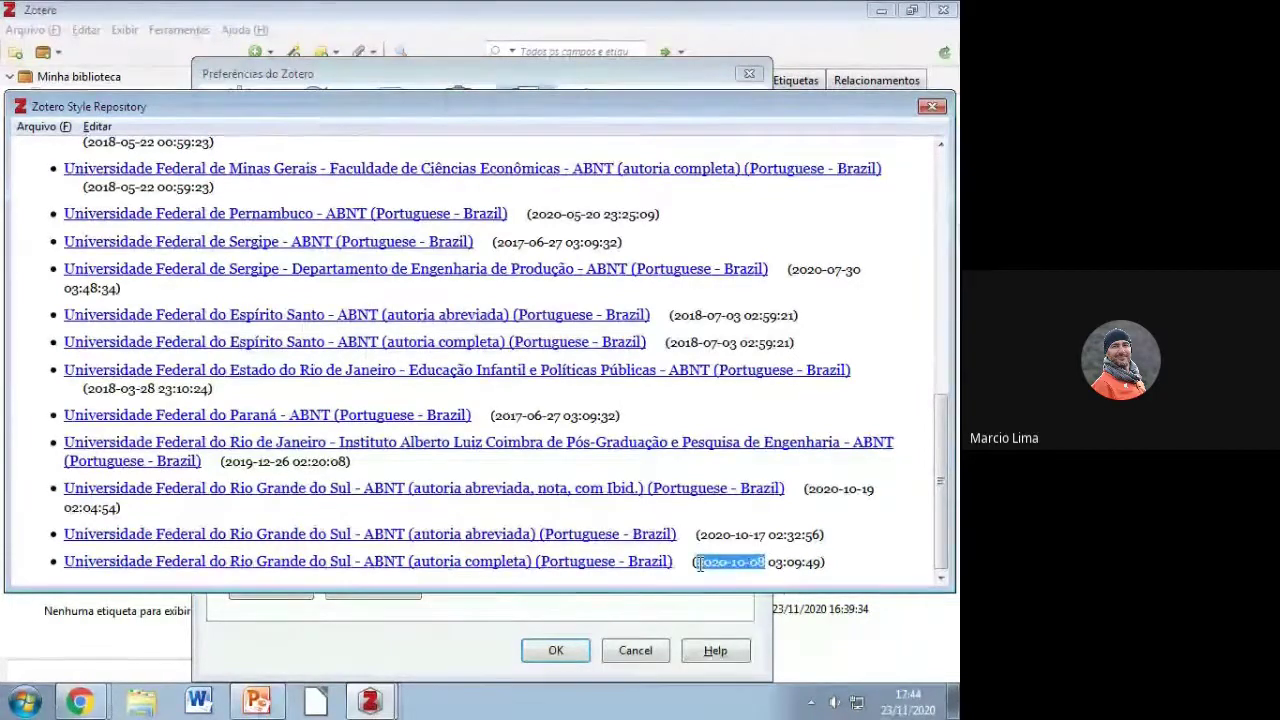
mouse_move(166, 572)
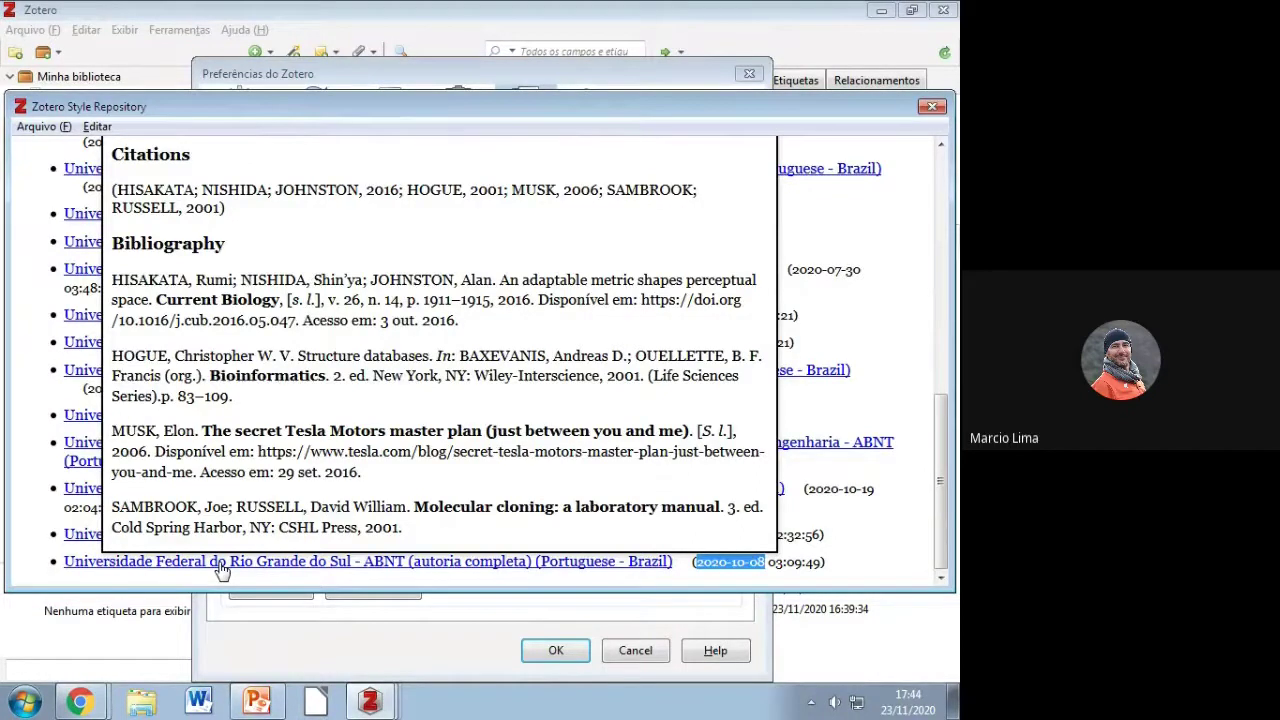
key(alt+F4)
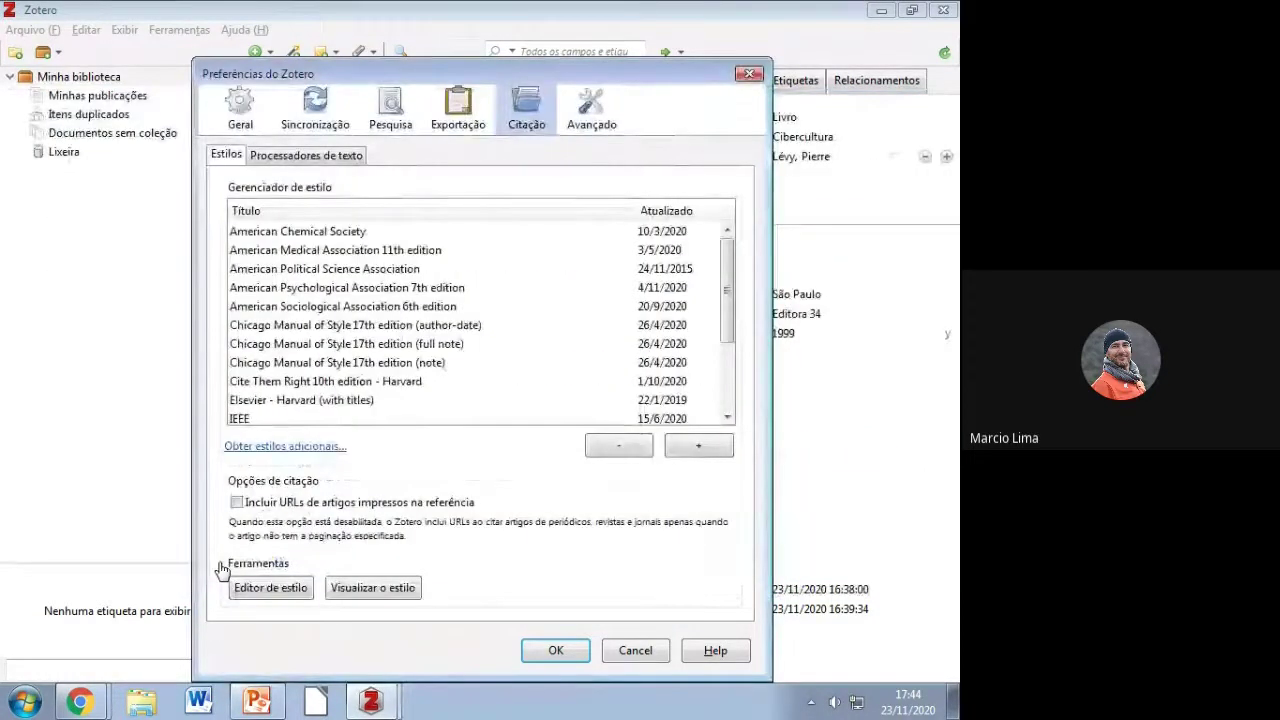
Step: Enable 'Incluir URLs de artigos impressos na referência' in Citação and save with OK
drag(728, 292, 728, 363)
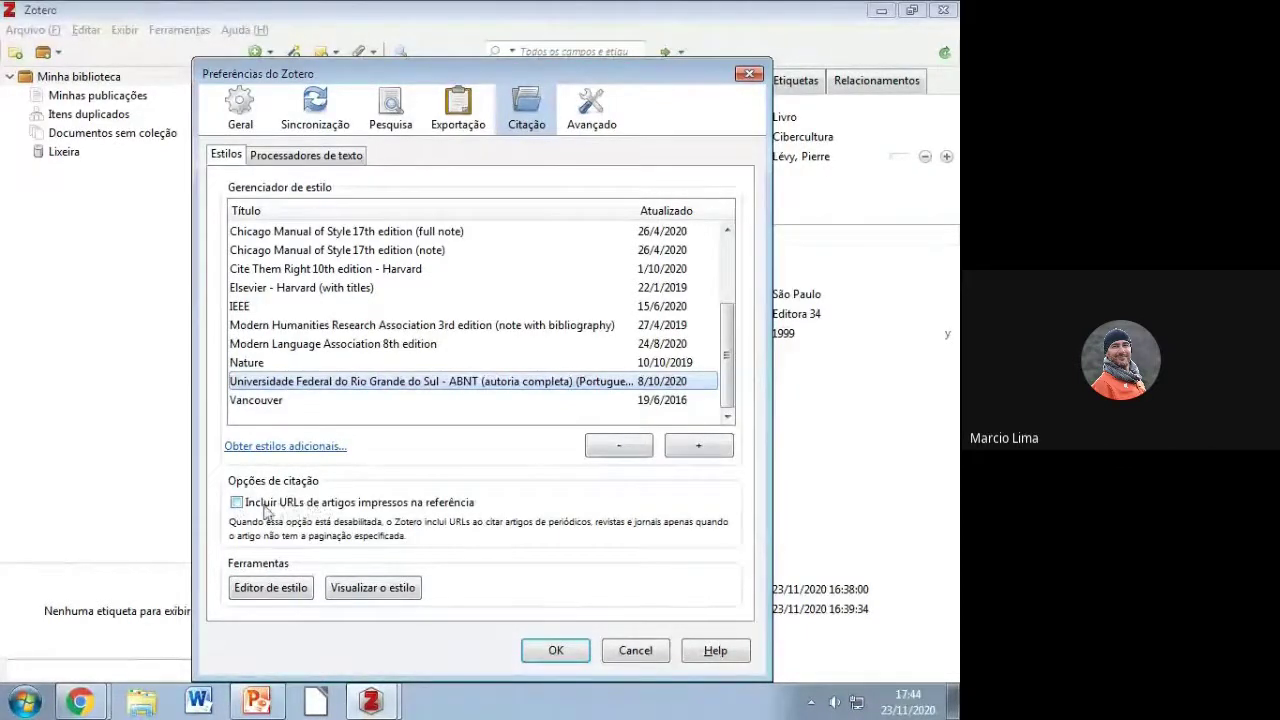
click(240, 505)
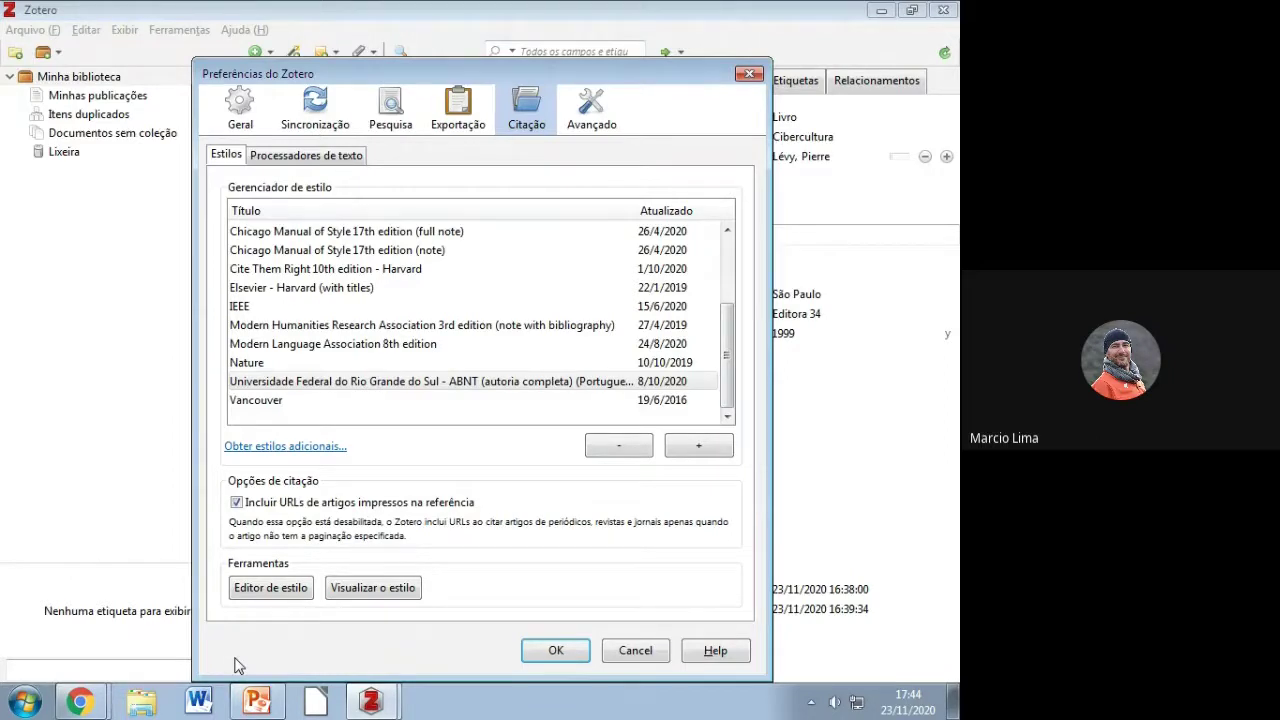
click(556, 651)
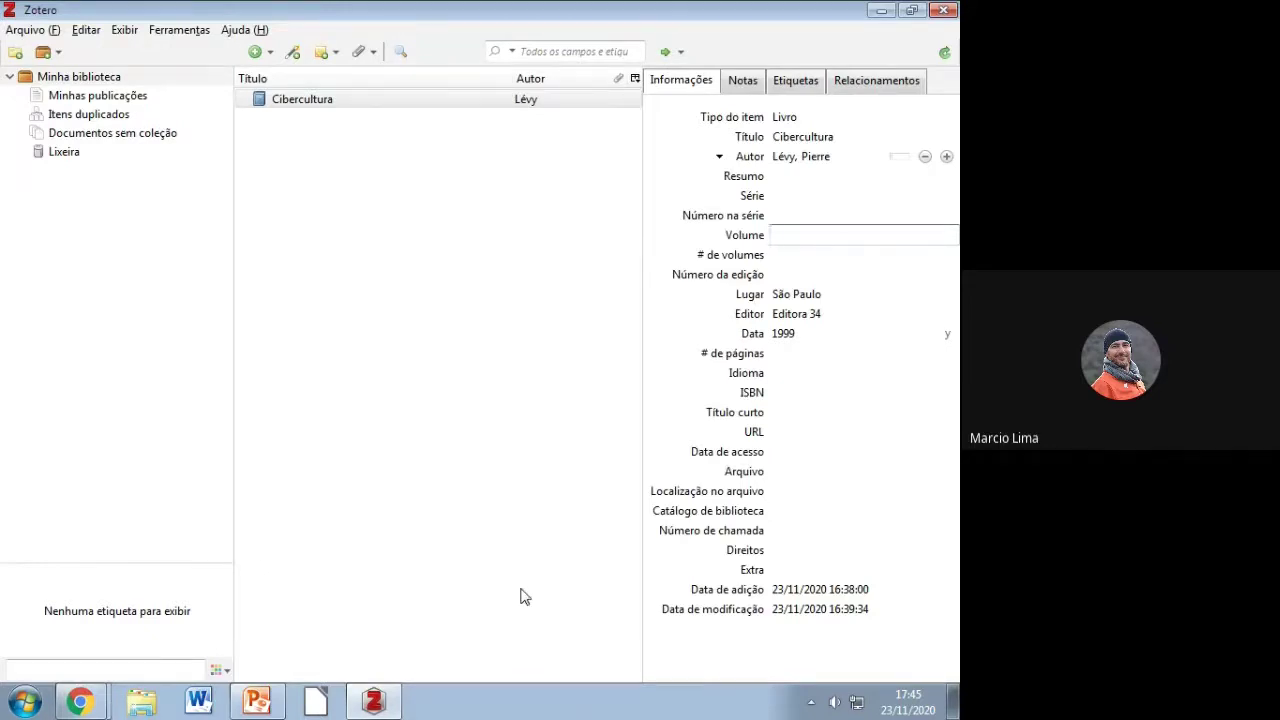
Step: Generate a Cibercultura bibliography in the UFRGS ABNT style, output to Copiar para Área de Transferência
right_click(315, 102)
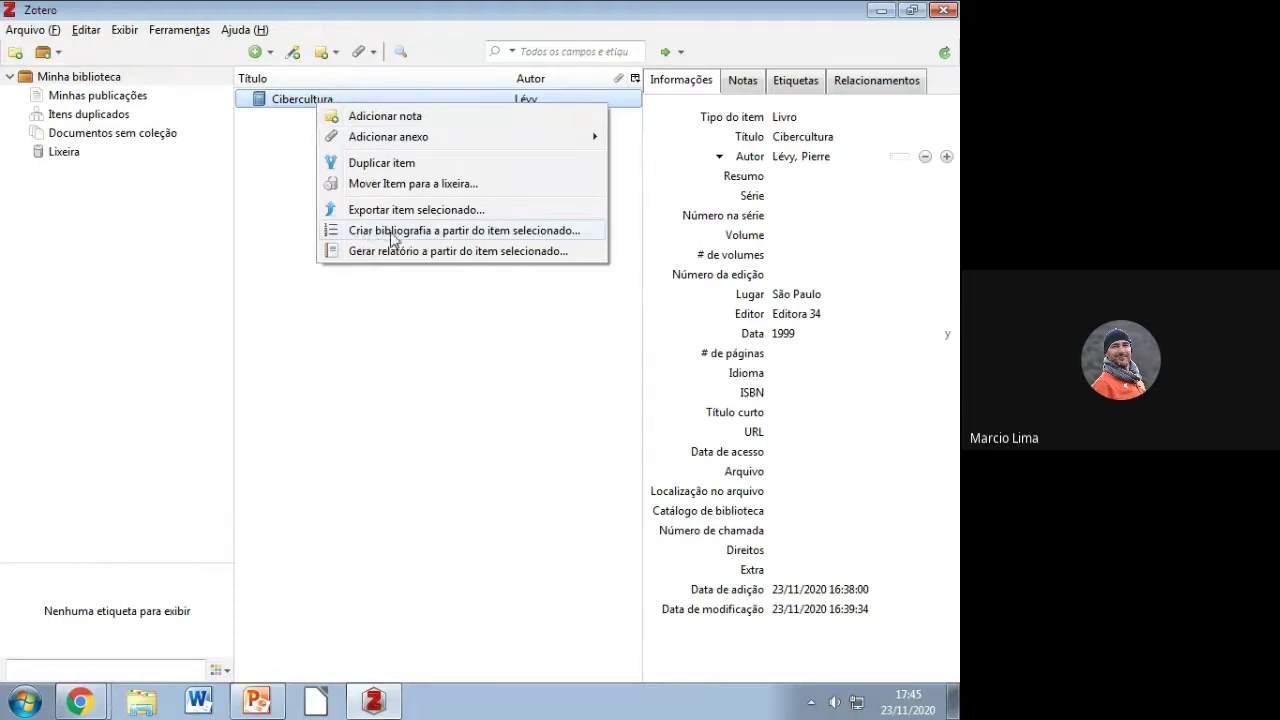
click(454, 236)
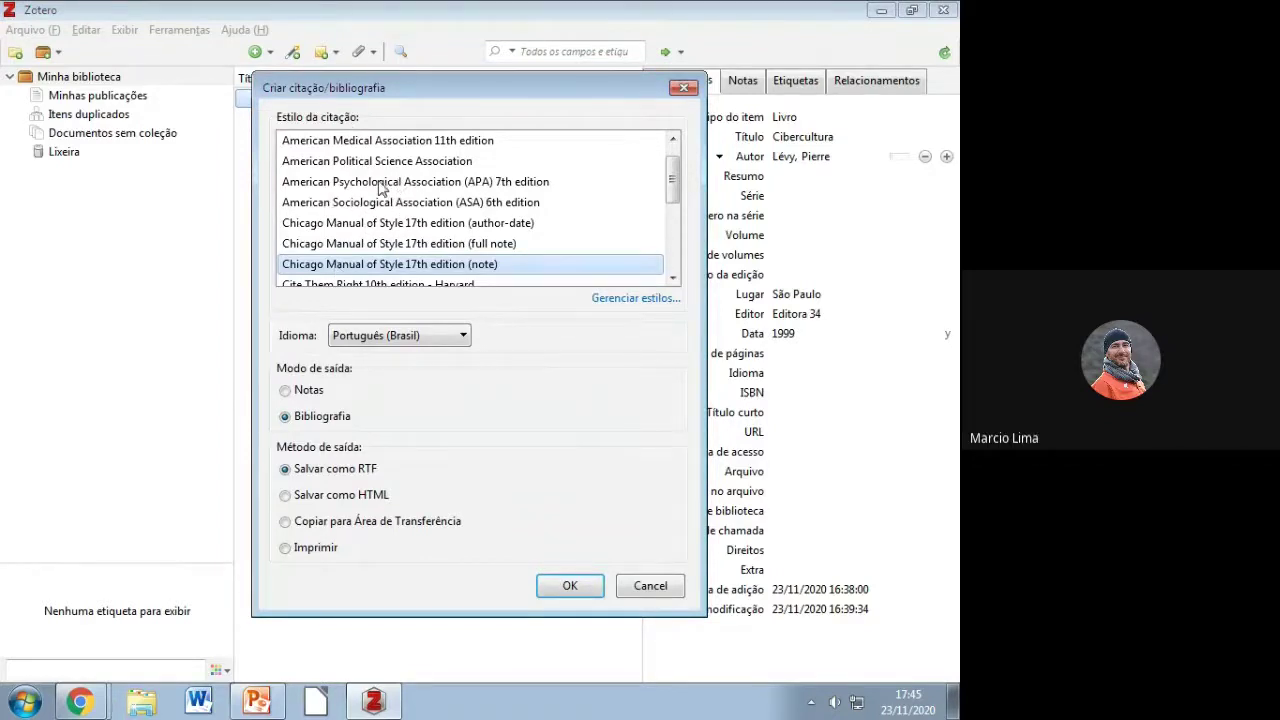
scroll(675, 183, down, 3)
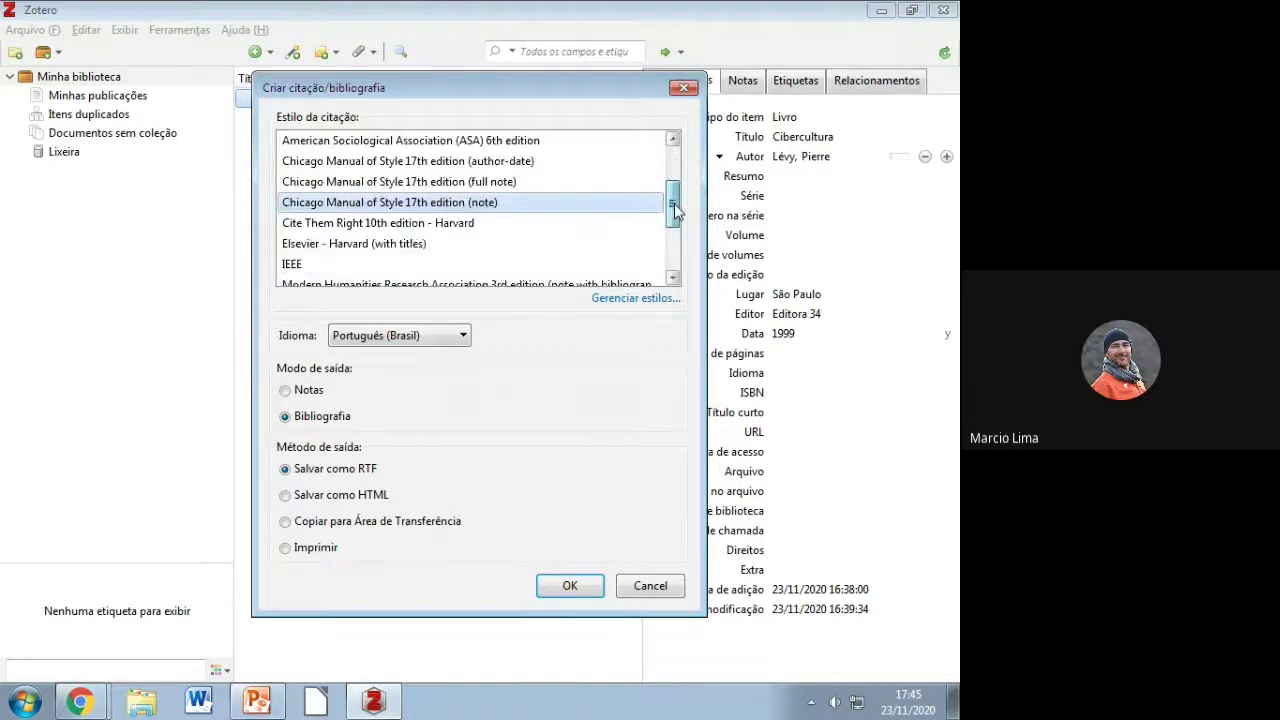
click(423, 247)
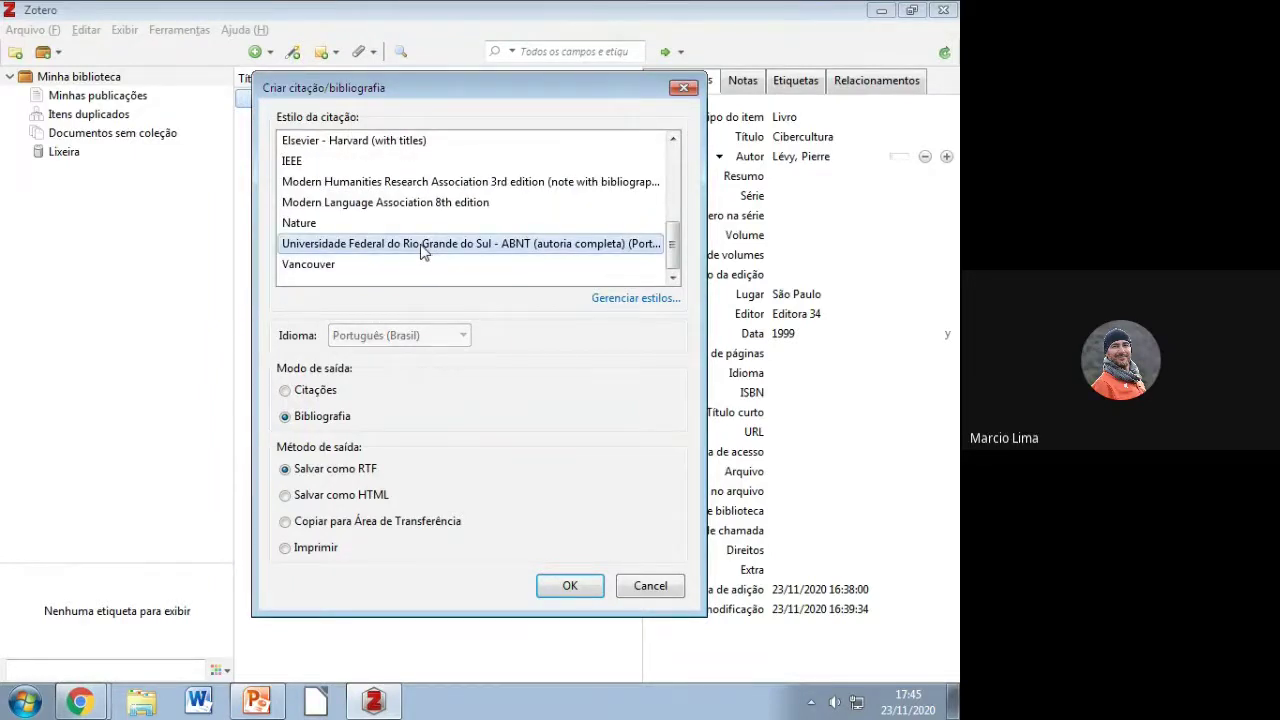
click(307, 524)
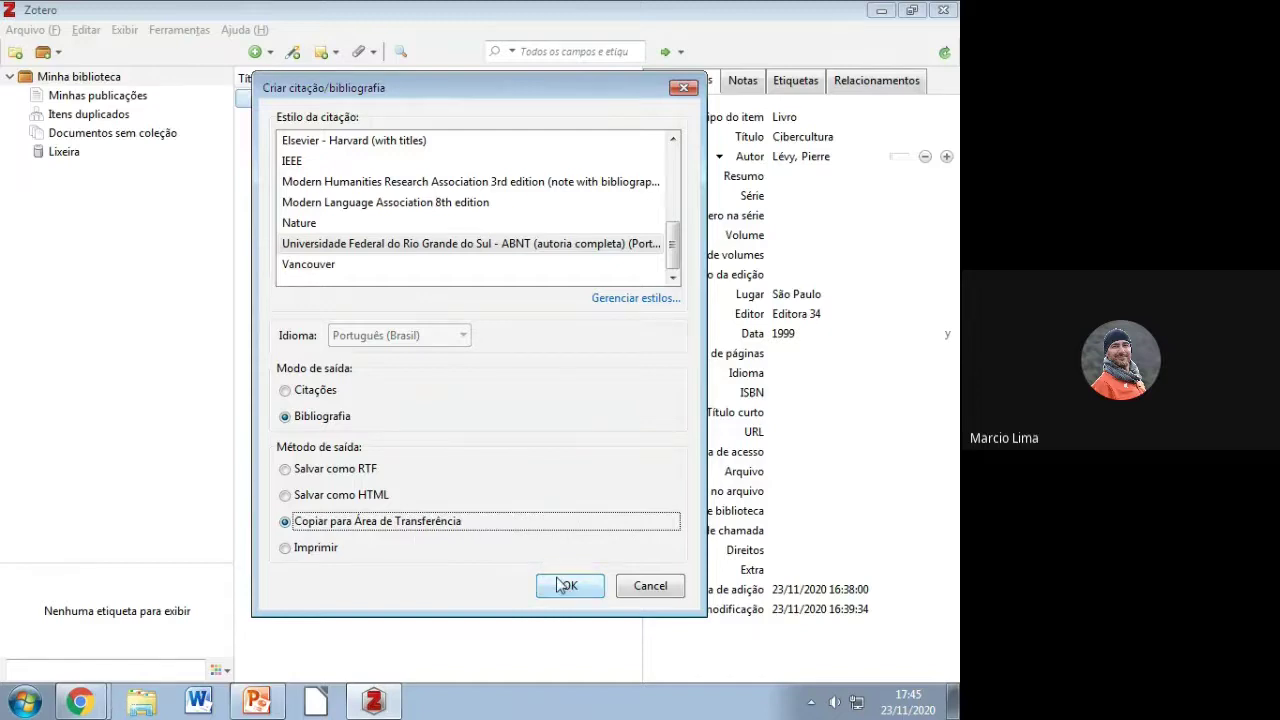
click(560, 586)
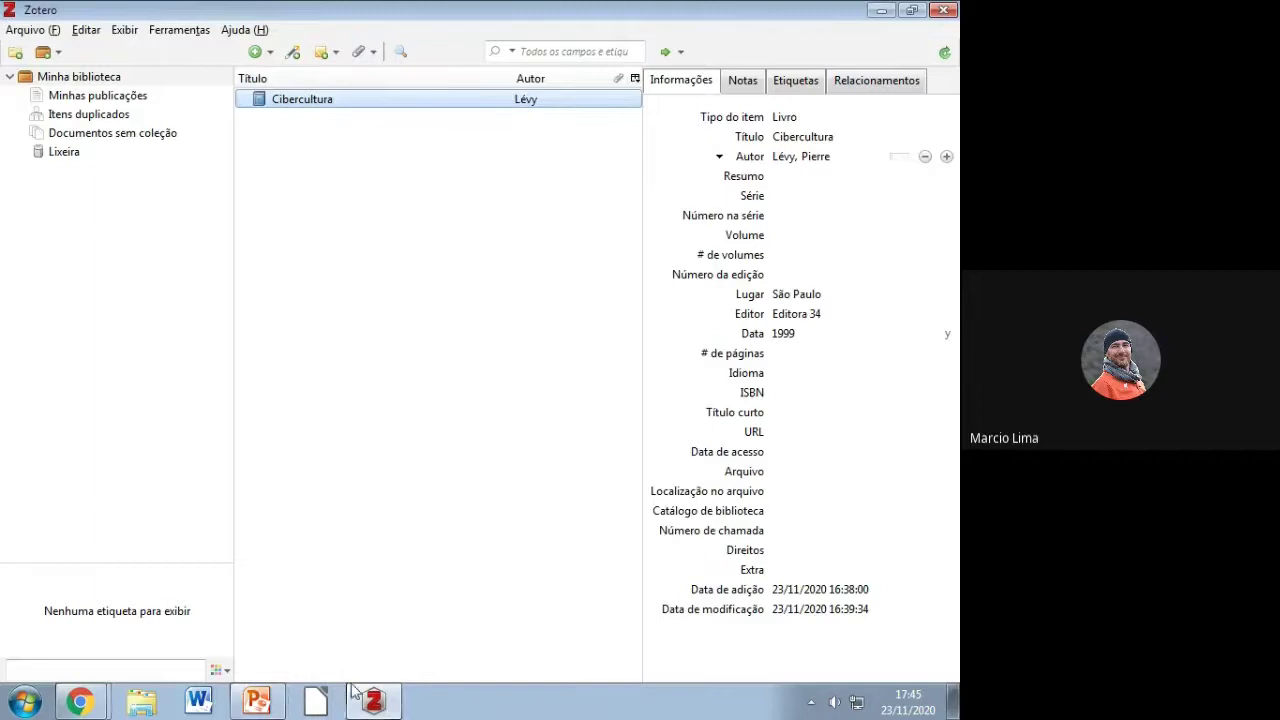
Step: Paste the Cibercultura ABNT reference into a new maximized Writer document, then close it
click(320, 702)
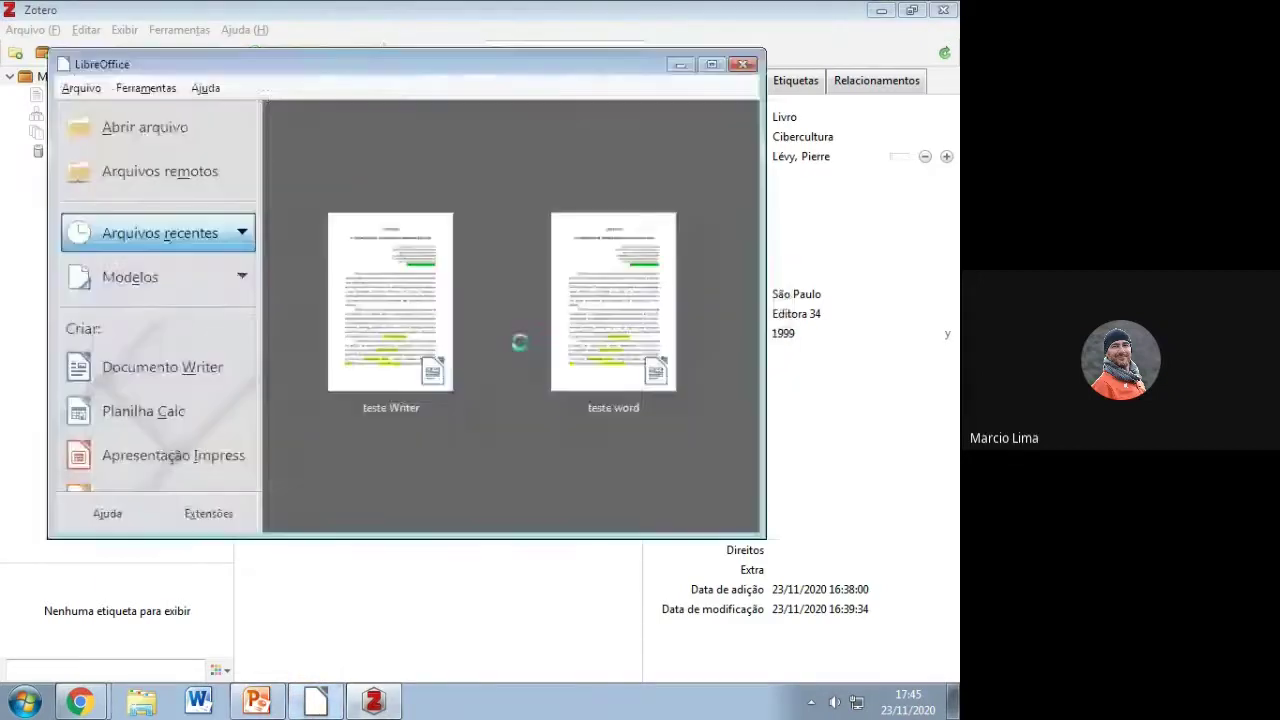
click(90, 367)
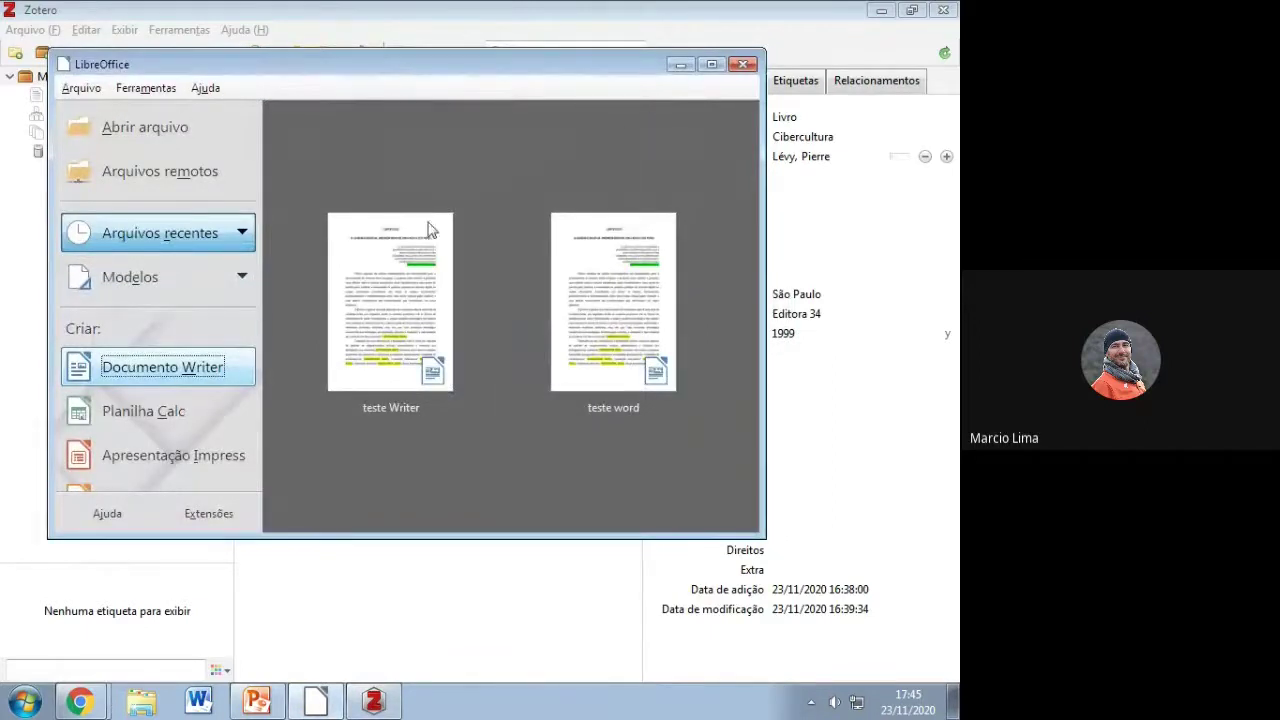
click(711, 64)
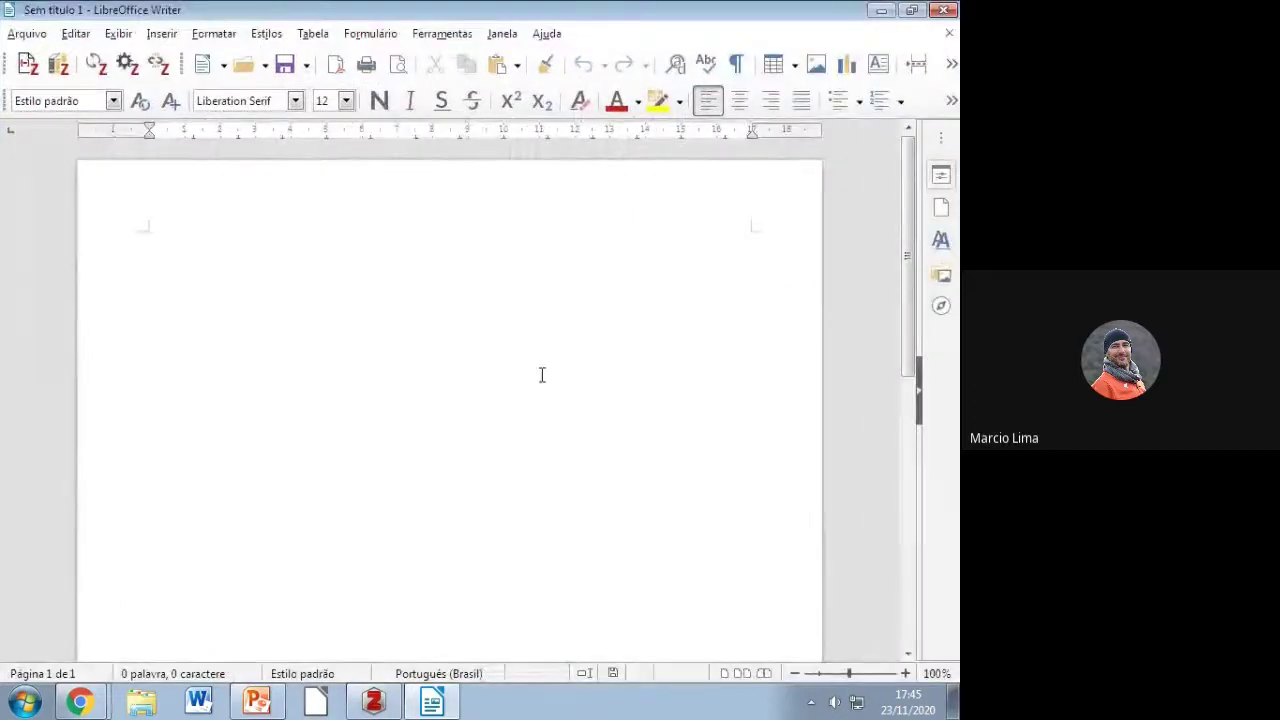
text(LÉVY, Pierre. Cibercultura. São Paulo: Editora 34, 1999.)
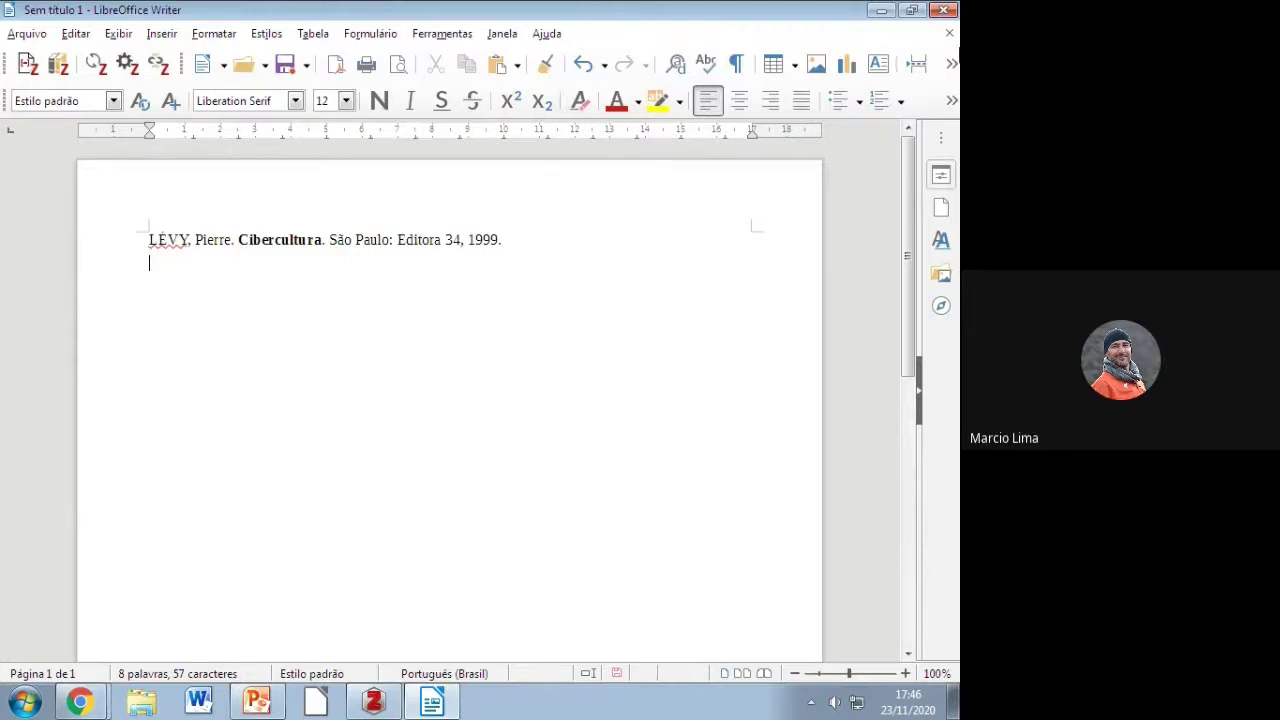
click(949, 33)
Step: Discard the test document unsaved and open the 'teste Writer' file
key(alt+n)
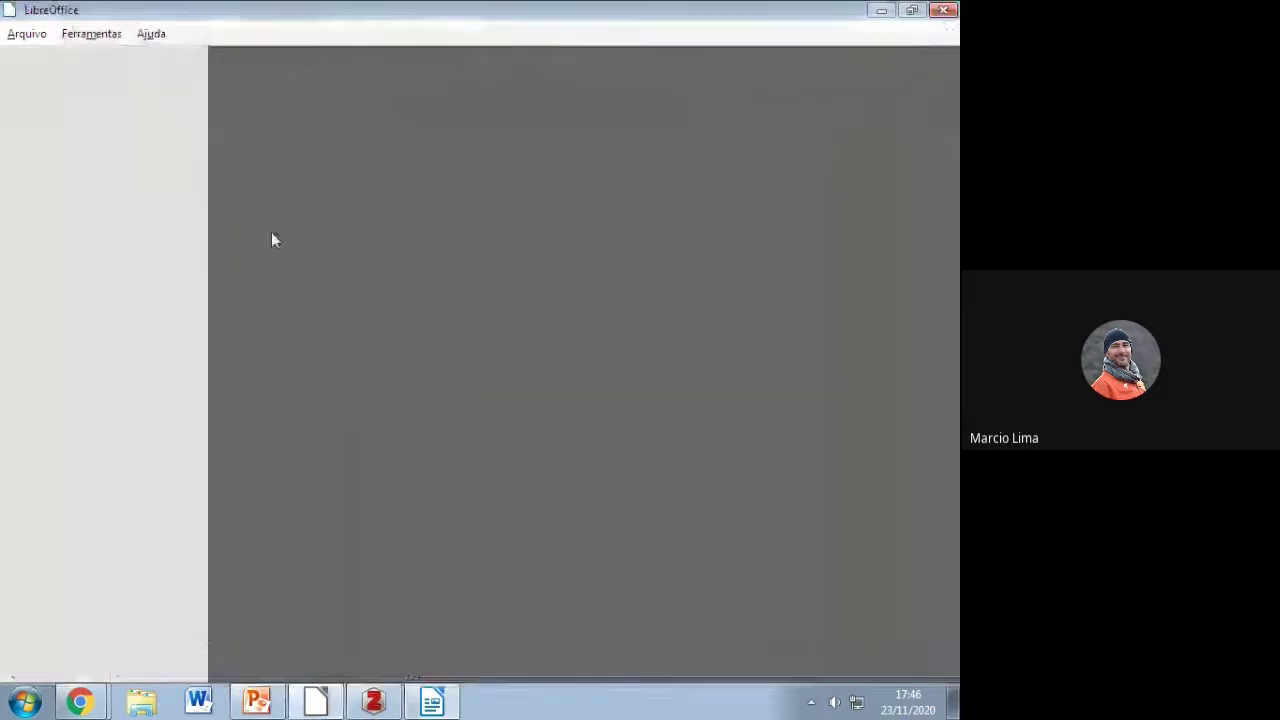
click(196, 91)
drag(562, 186, 569, 325)
click(283, 220)
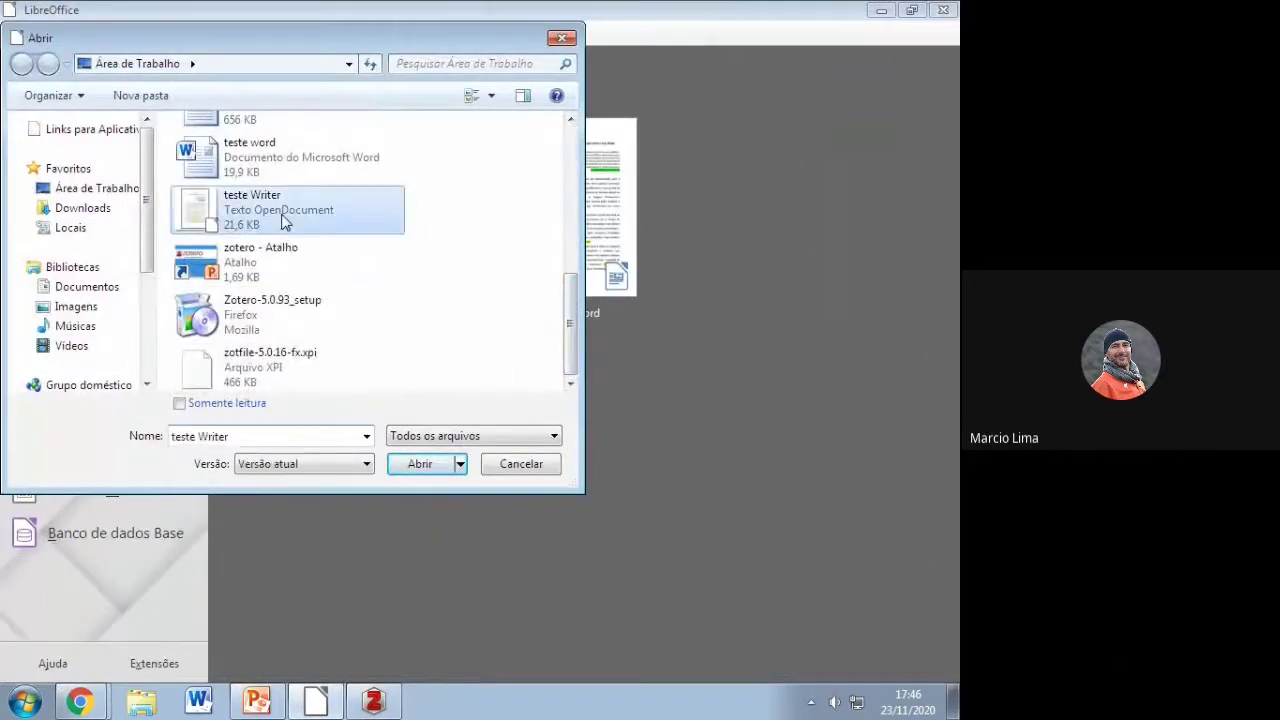
double_click(283, 220)
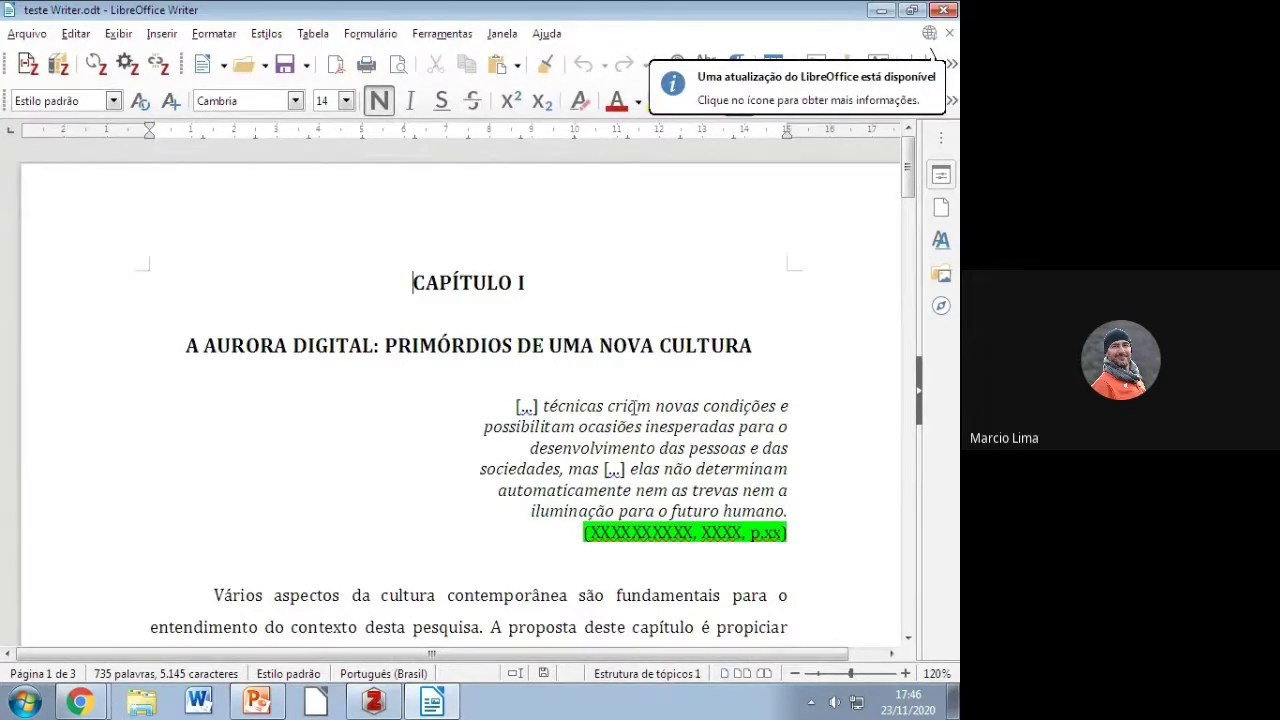
Step: Delete the green (XXXXXXXXXX, XXXX, p.xx) placeholder beneath the chapter's opening quote
click(760, 518)
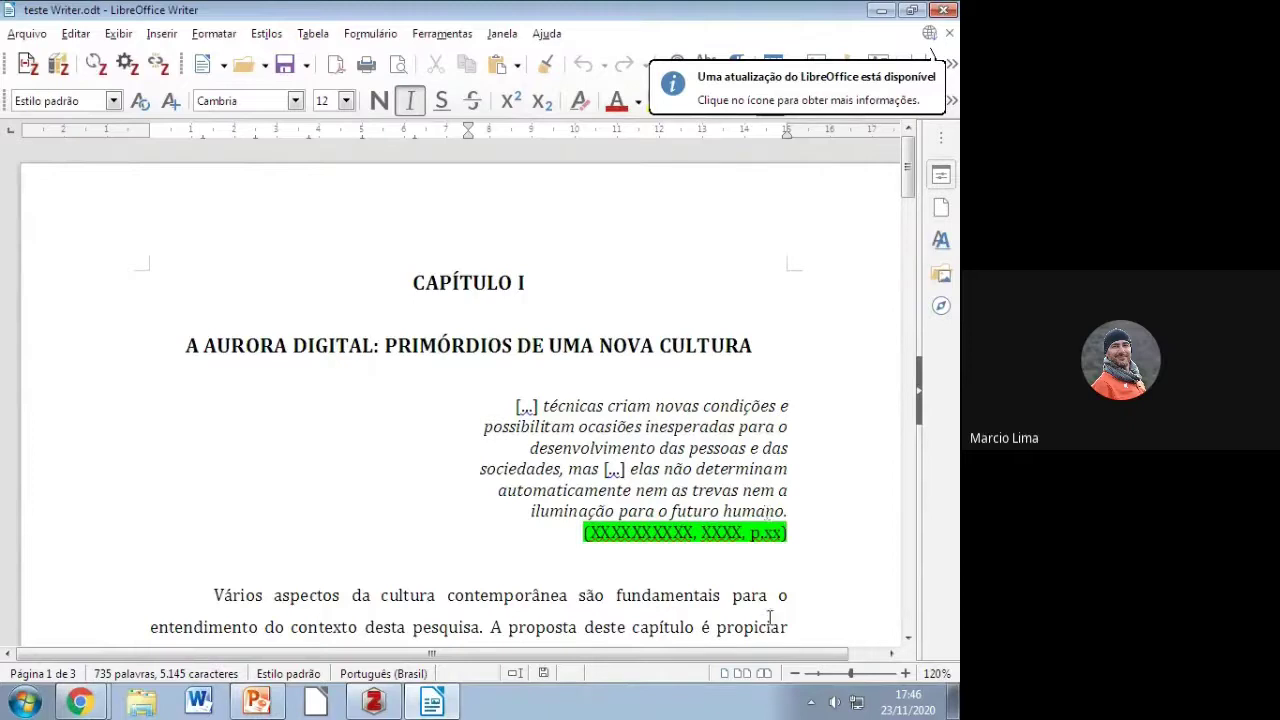
drag(789, 530, 798, 535)
click(612, 532)
double_click(660, 537)
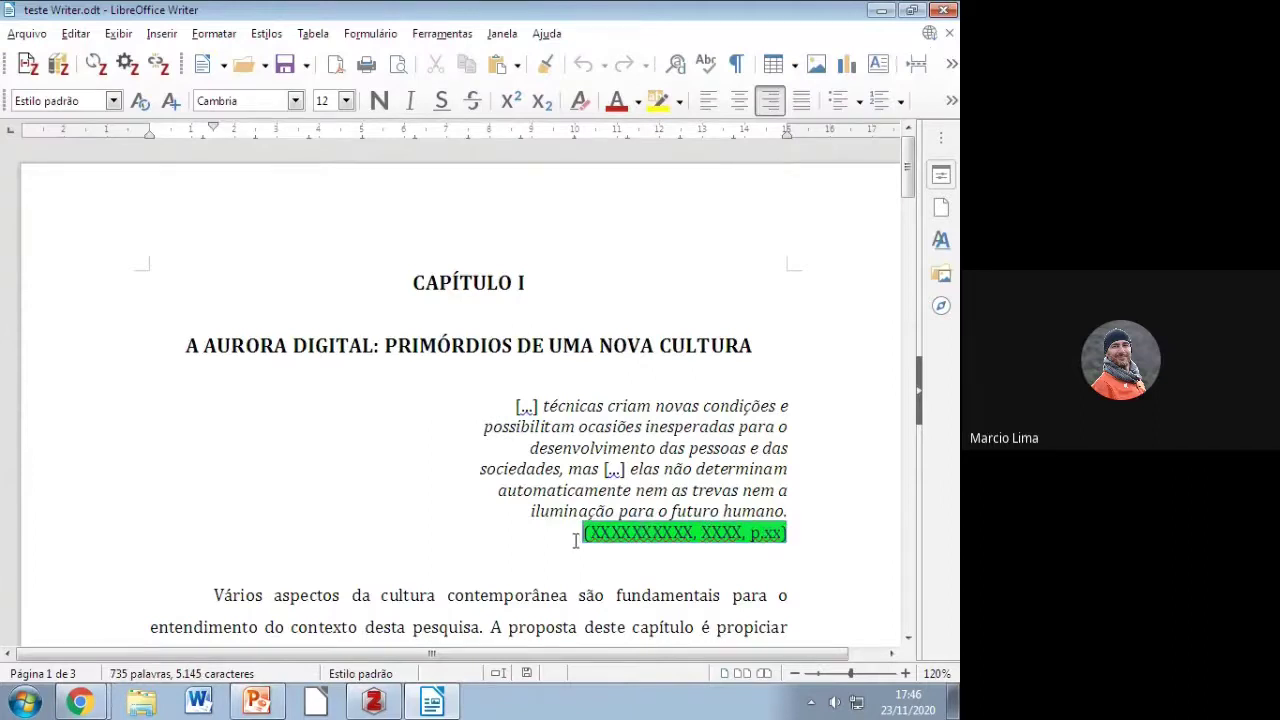
key(Delete)
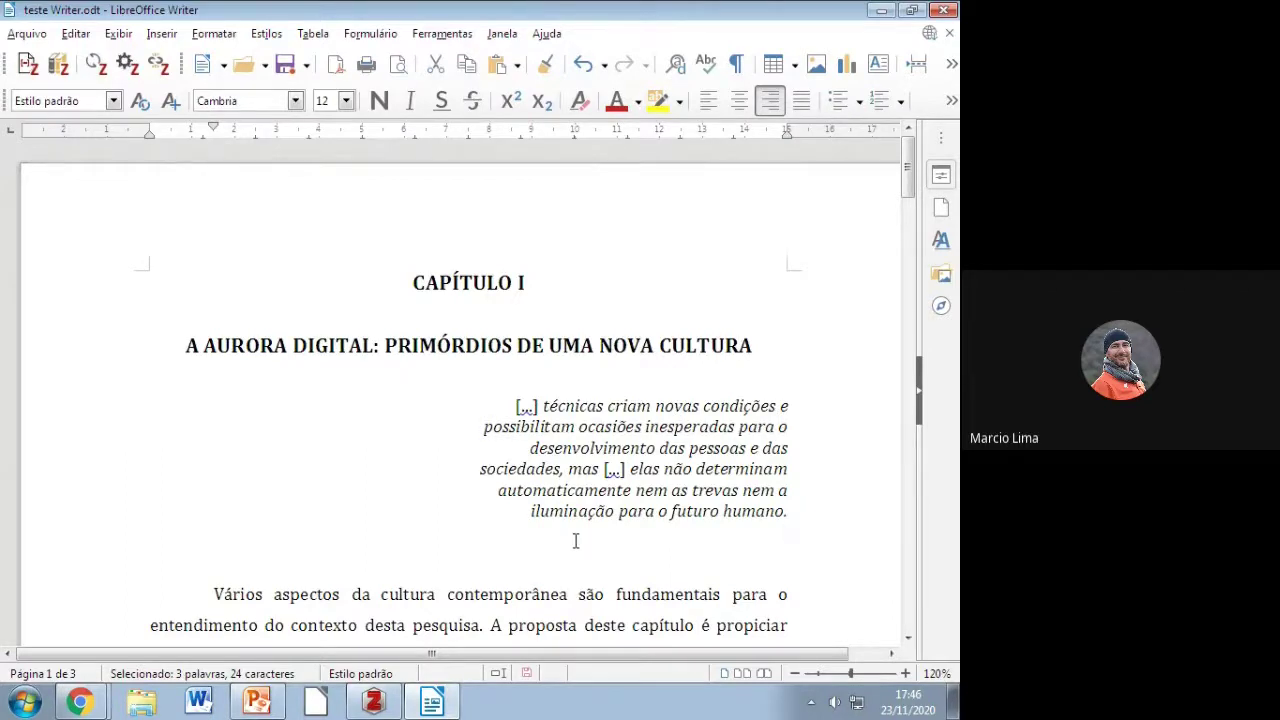
scroll(575, 541, down, 3)
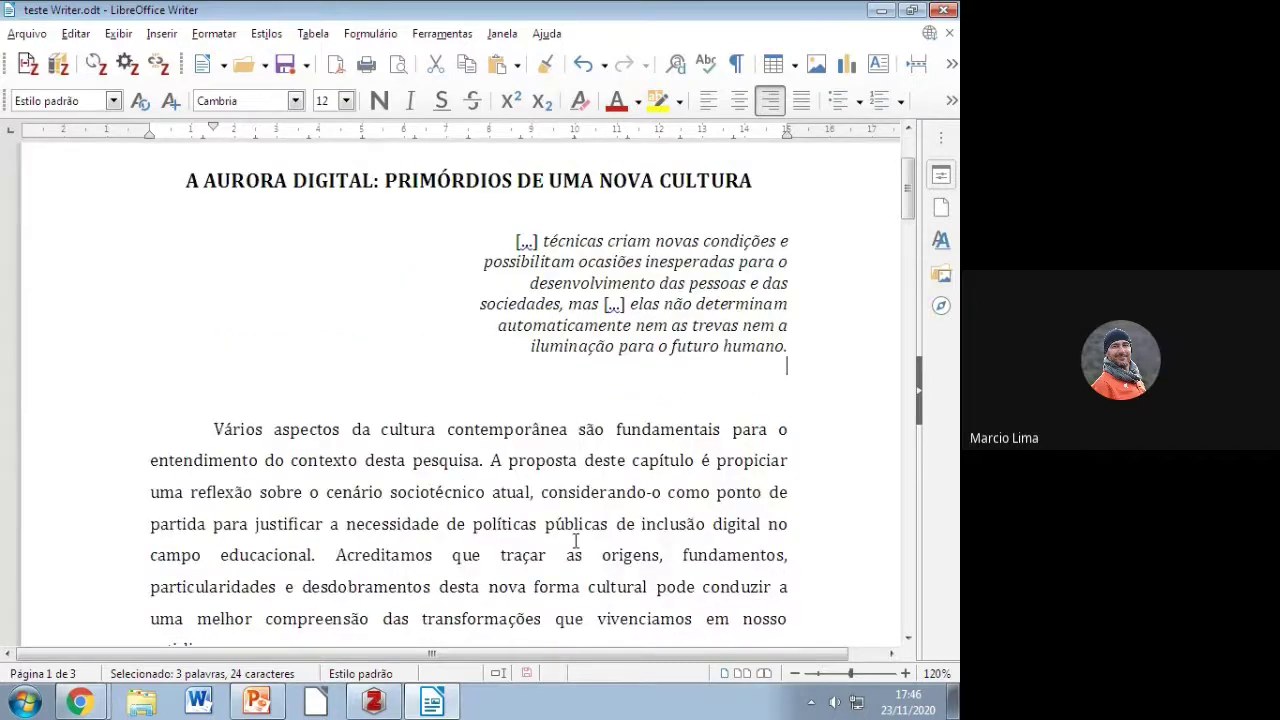
scroll(575, 541, down, 15)
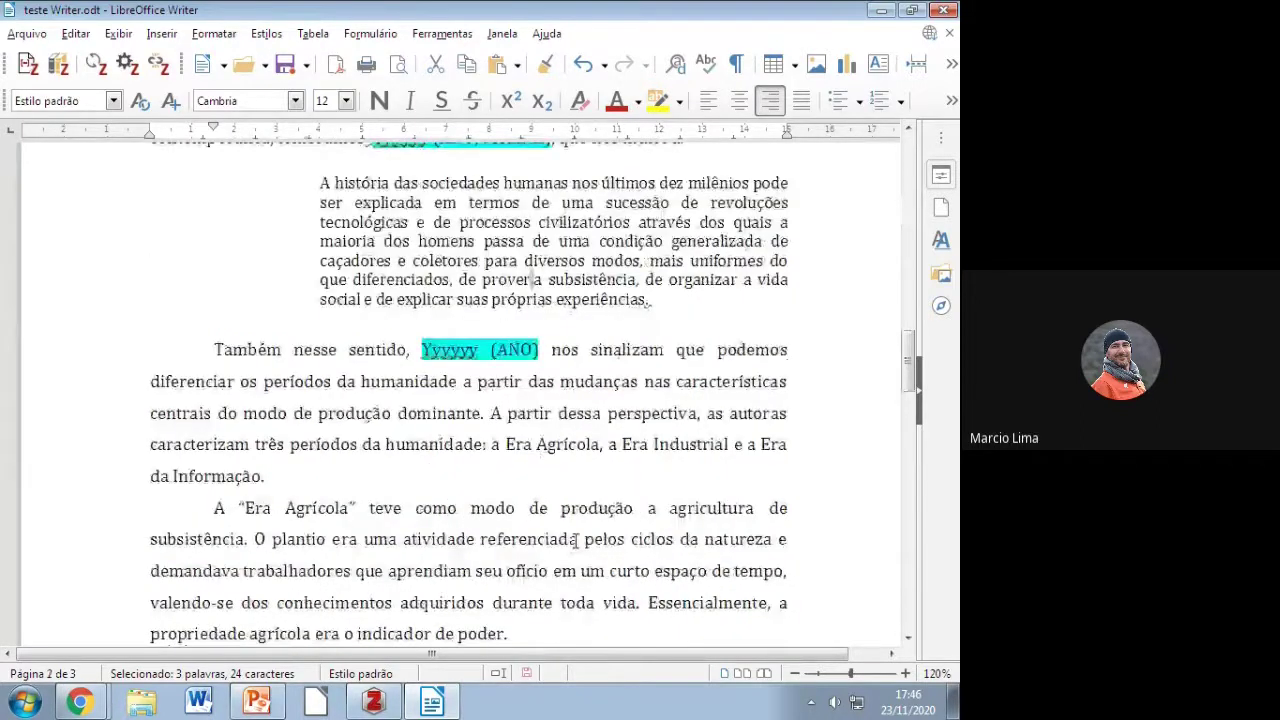
scroll(575, 541, up, 5)
scroll(575, 541, up, 15)
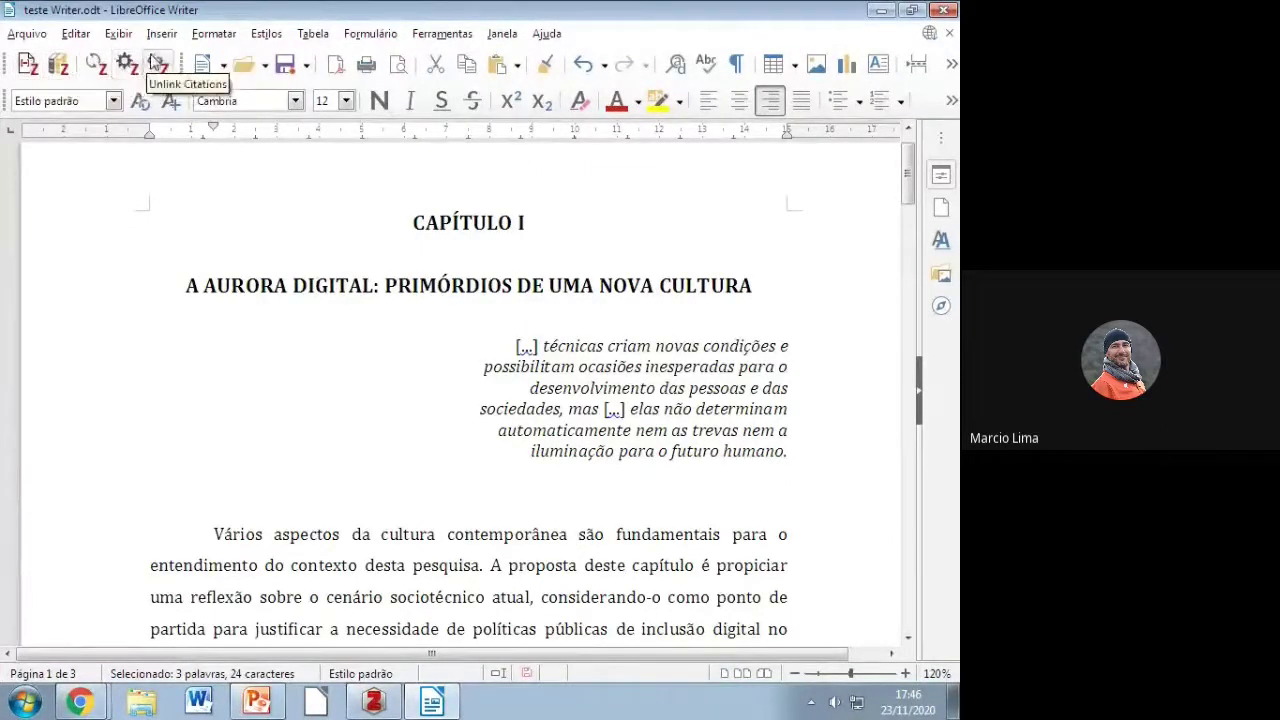
Step: Dismiss the Zotero integration error, copy the whole chapter text, and create a new blank document
click(29, 68)
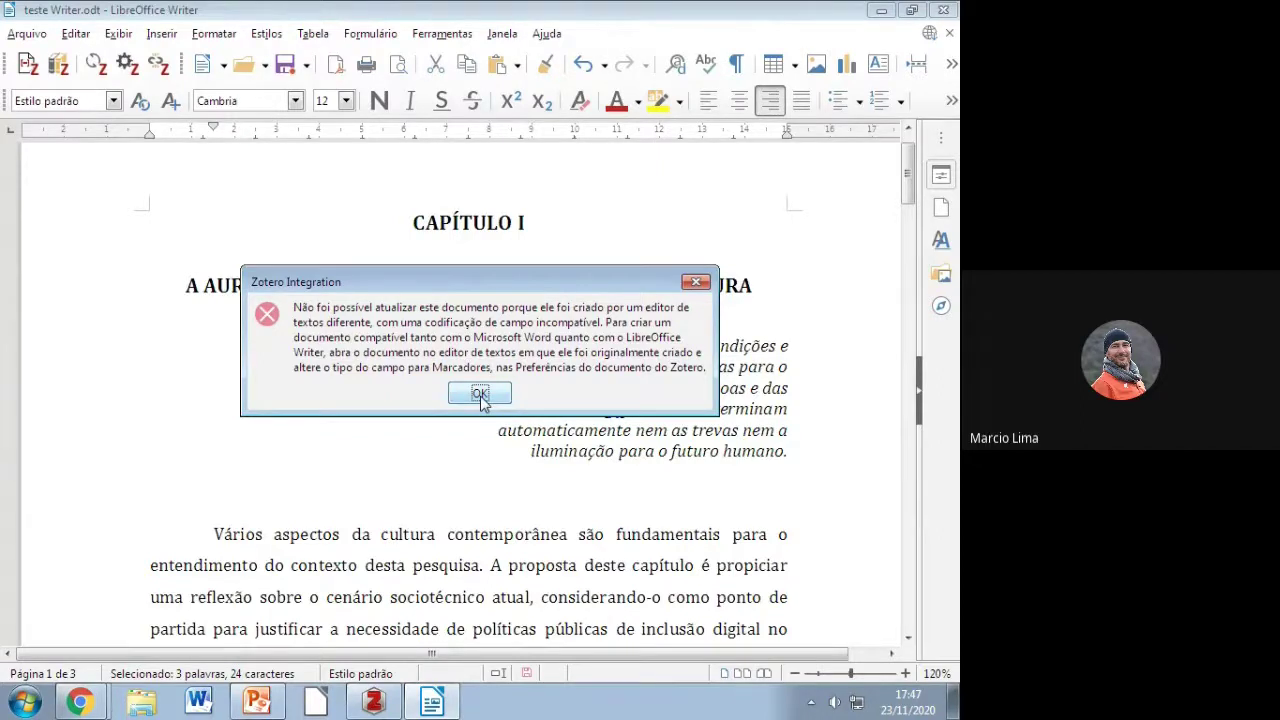
click(696, 282)
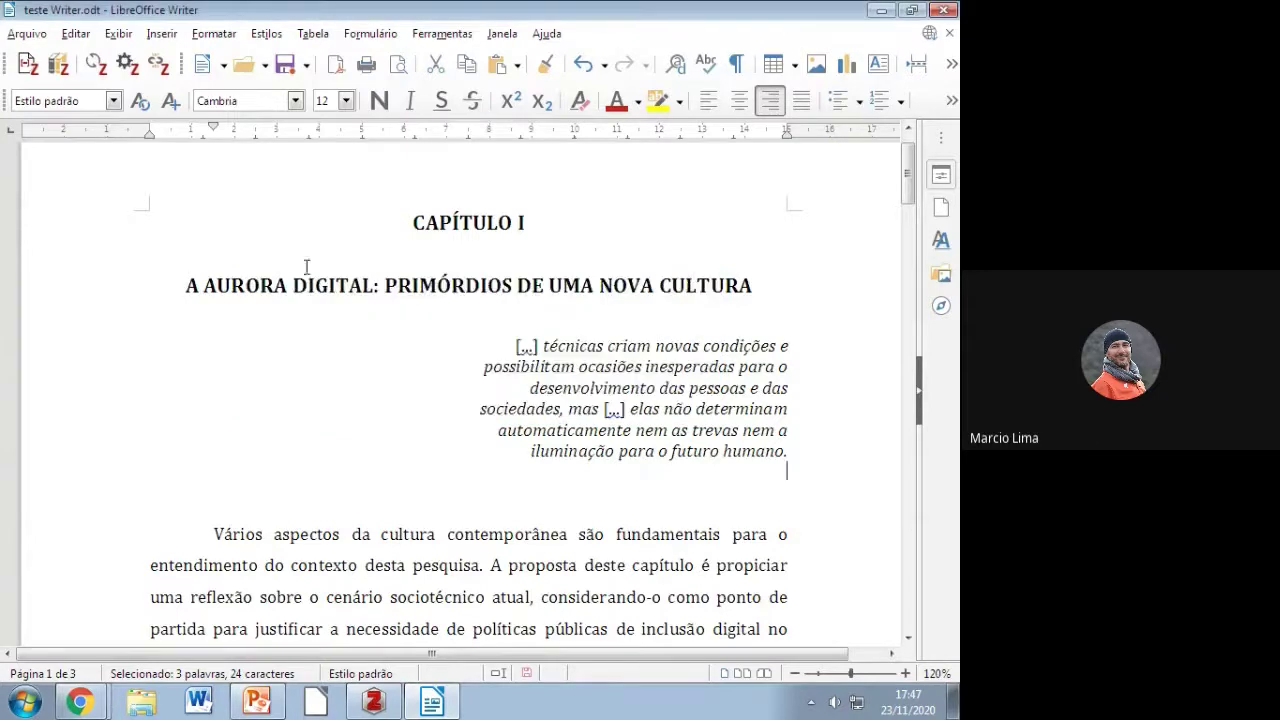
drag(222, 218, 697, 666)
right_click(441, 245)
click(503, 284)
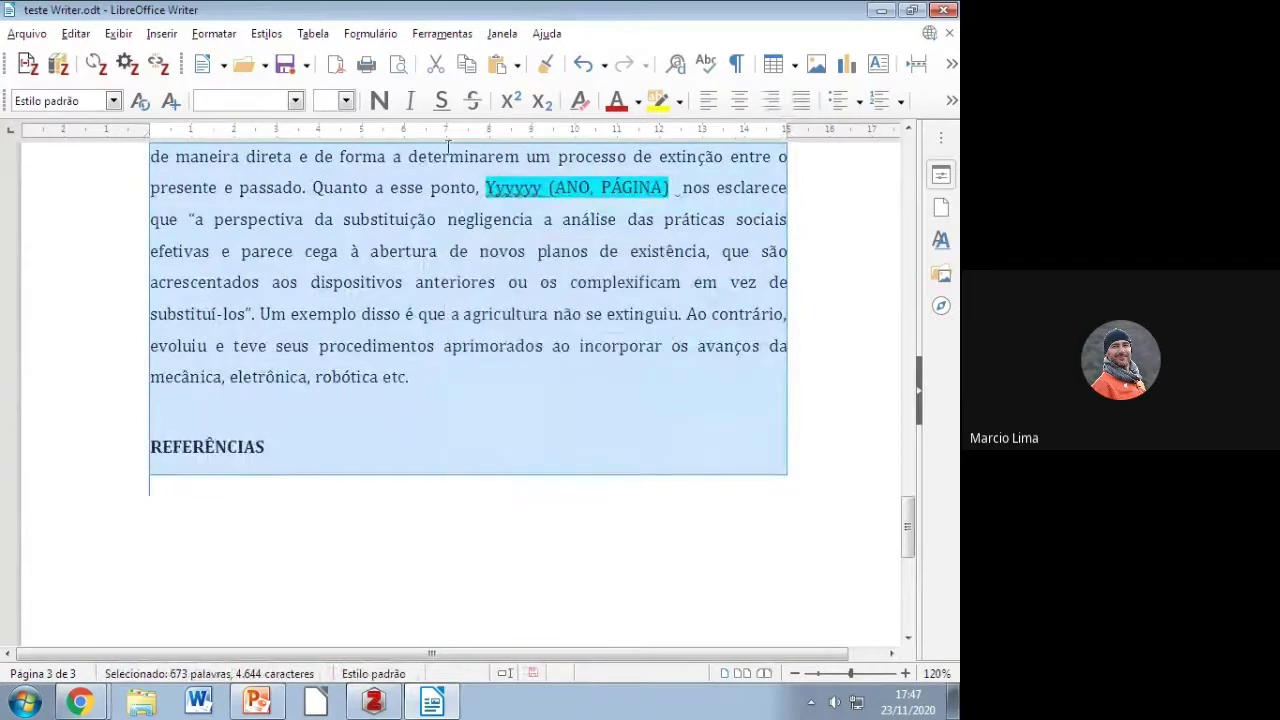
click(38, 36)
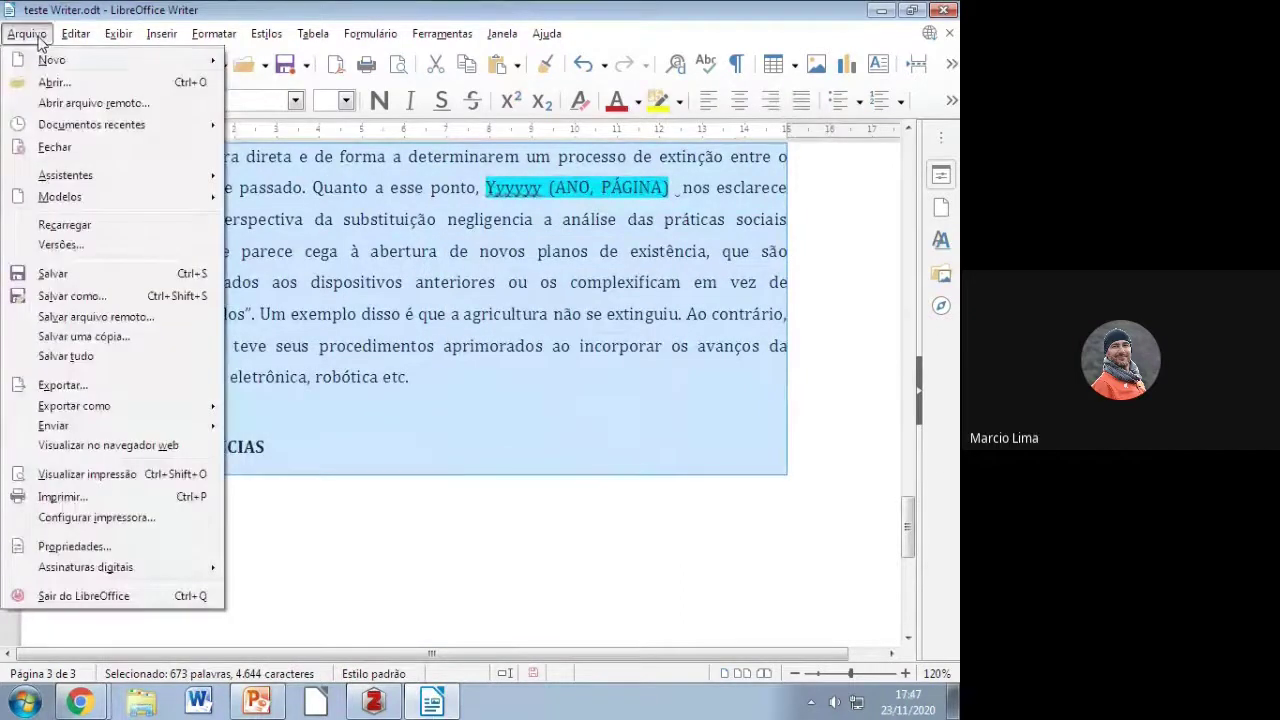
click(50, 60)
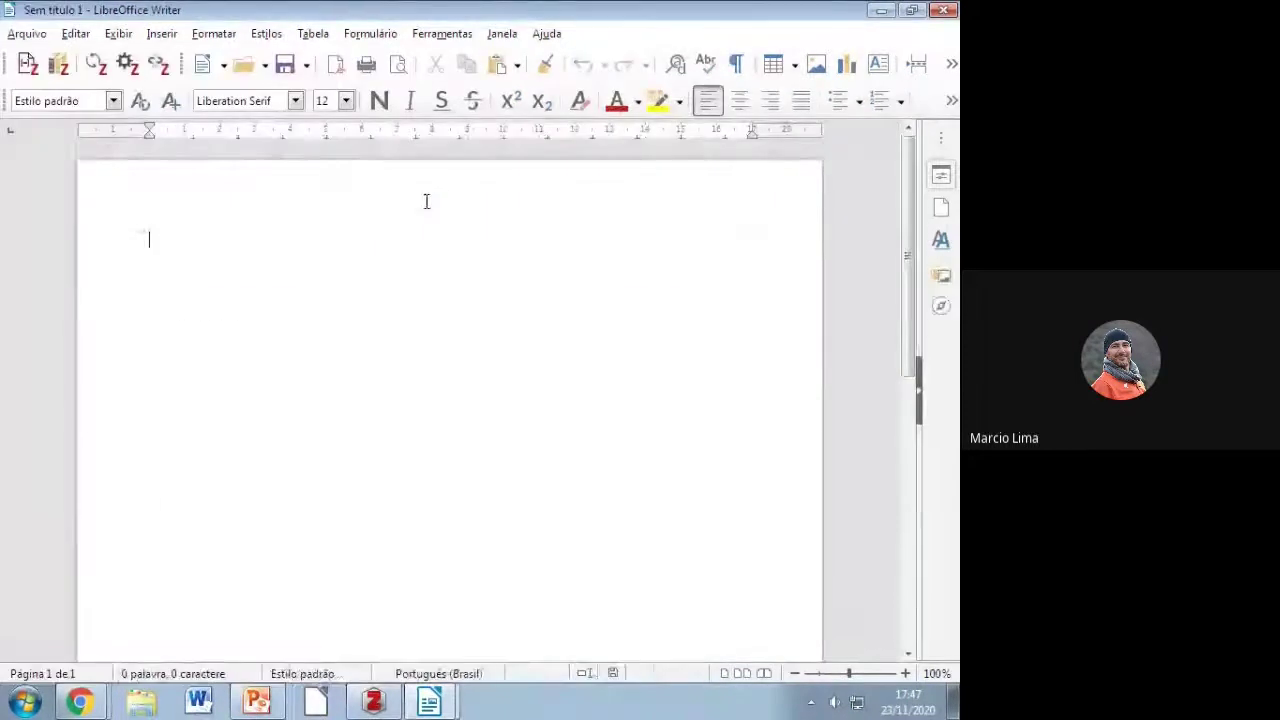
Step: Paste the chapter into Sem título 1, add a blank line after 'humano.', and start a Zotero citation
key(ctrl+v)
scroll(495, 447, up, 15)
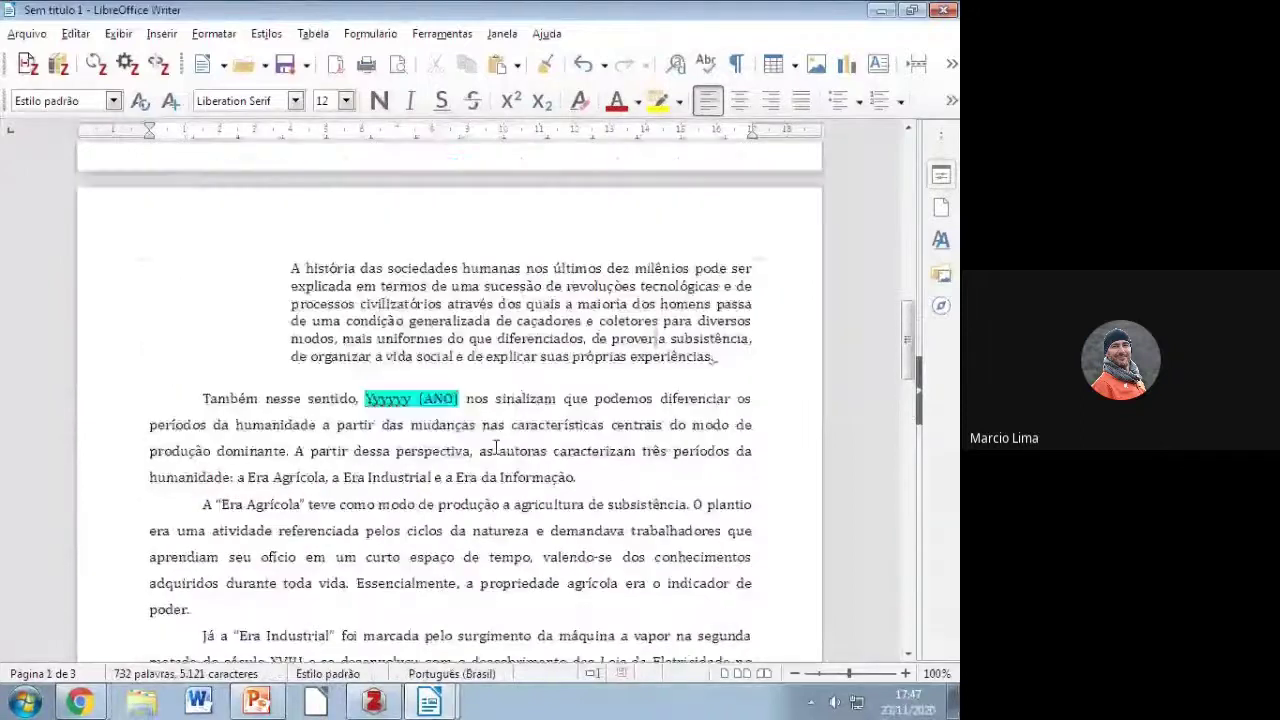
scroll(495, 447, up, 15)
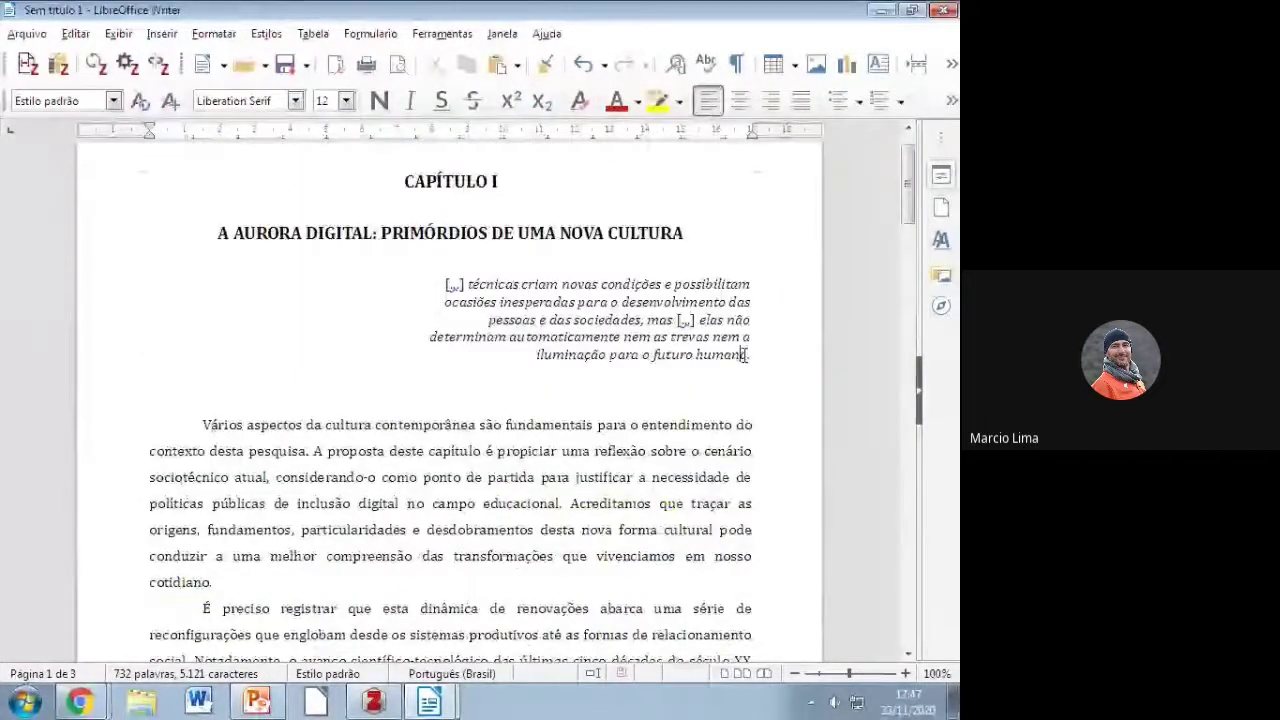
click(743, 355)
key(Return)
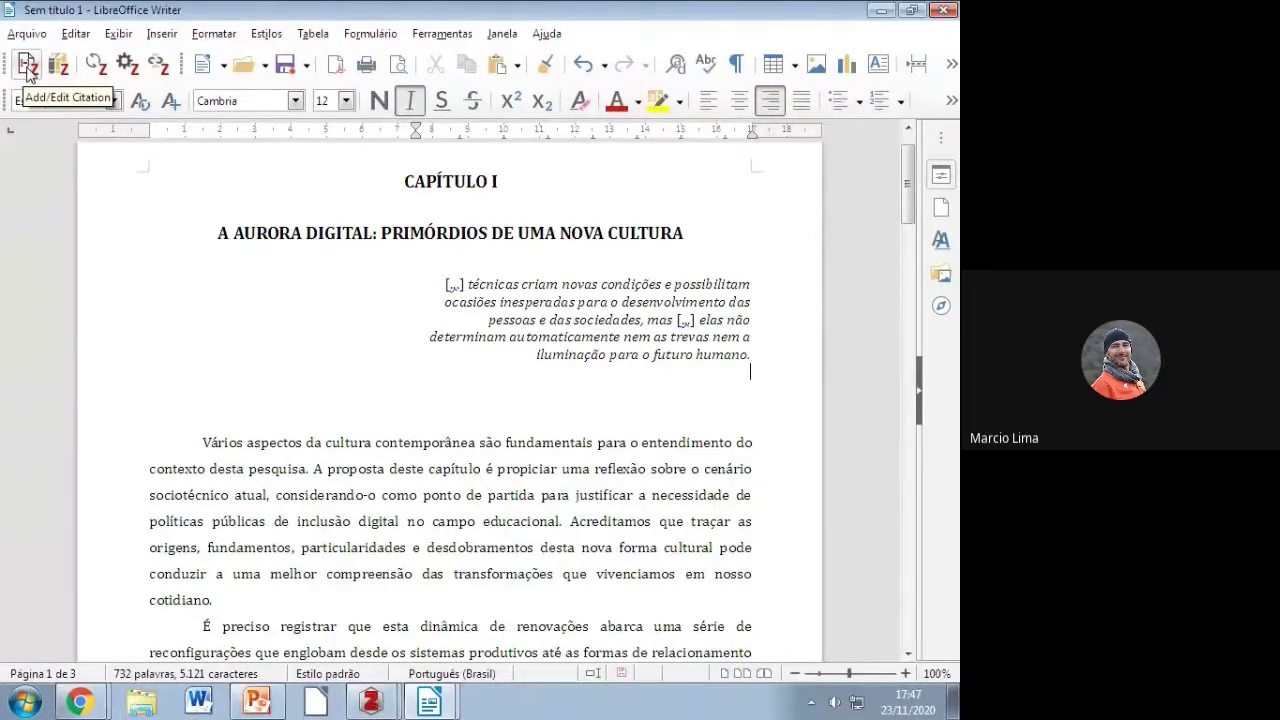
click(28, 68)
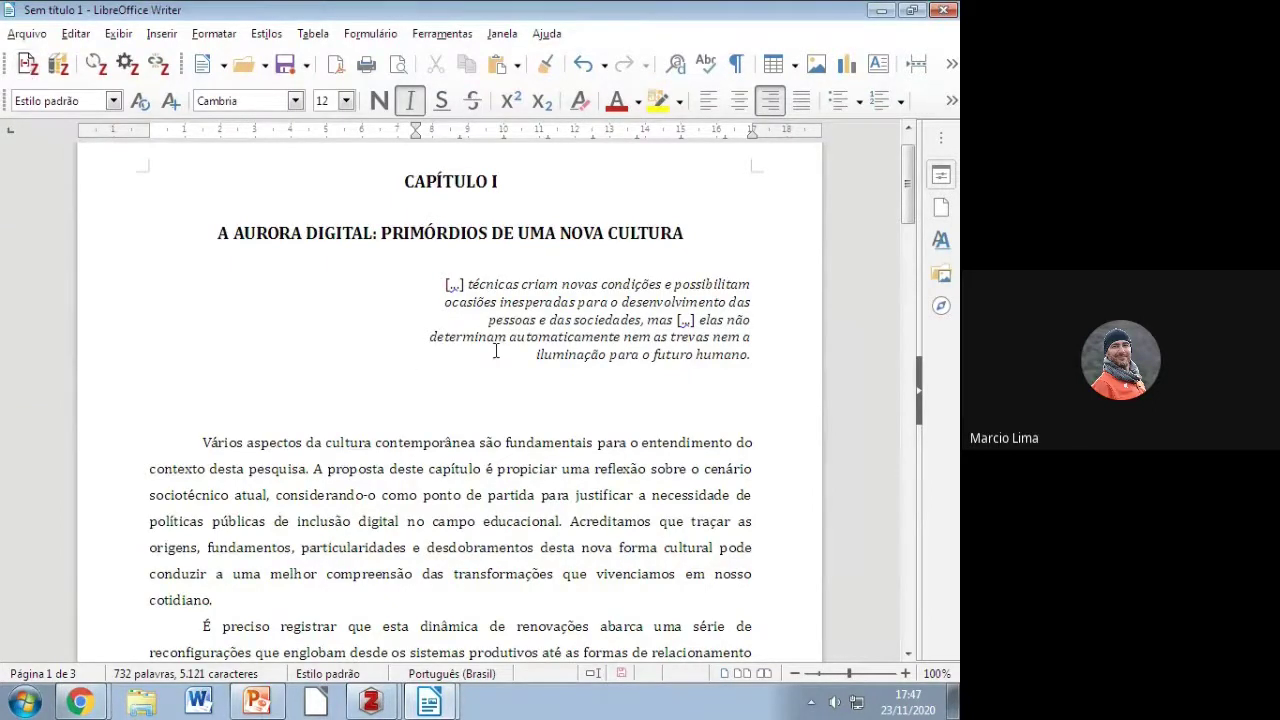
click(370, 703)
Step: Choose the UFRGS ABNT (autoria completa) style in Document Preferences and confirm
click(358, 659)
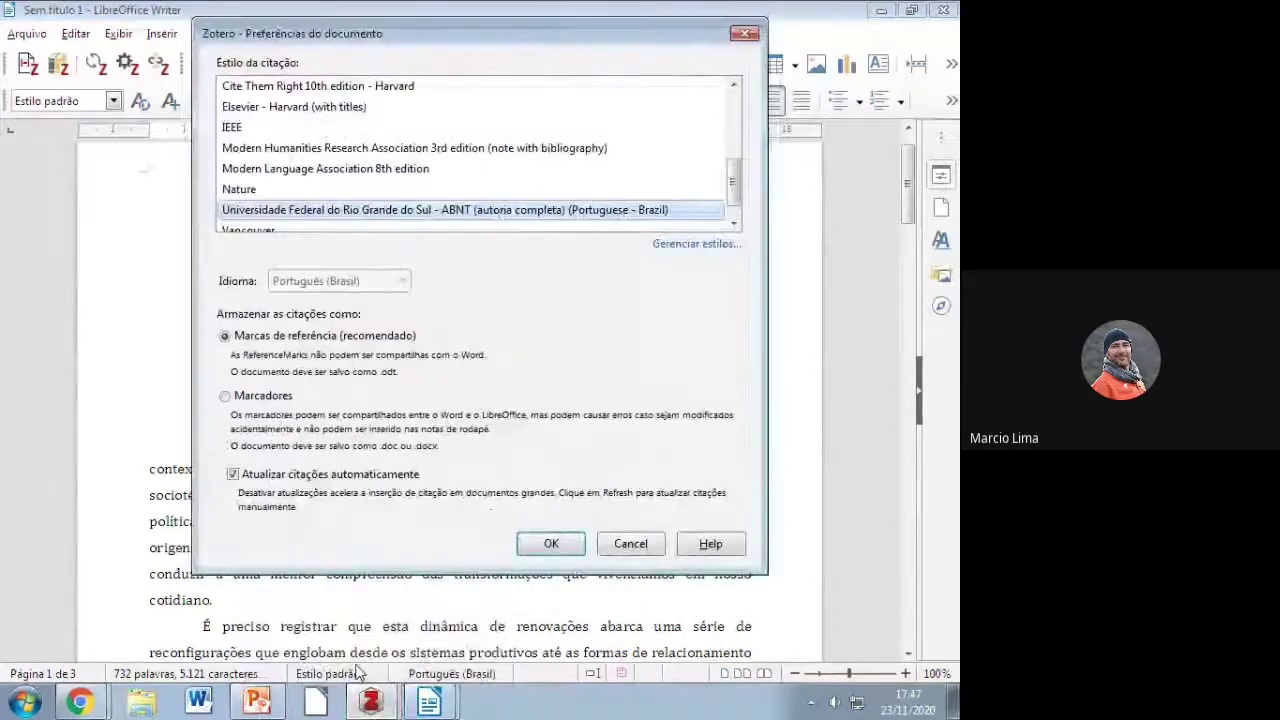
mouse_move(370, 697)
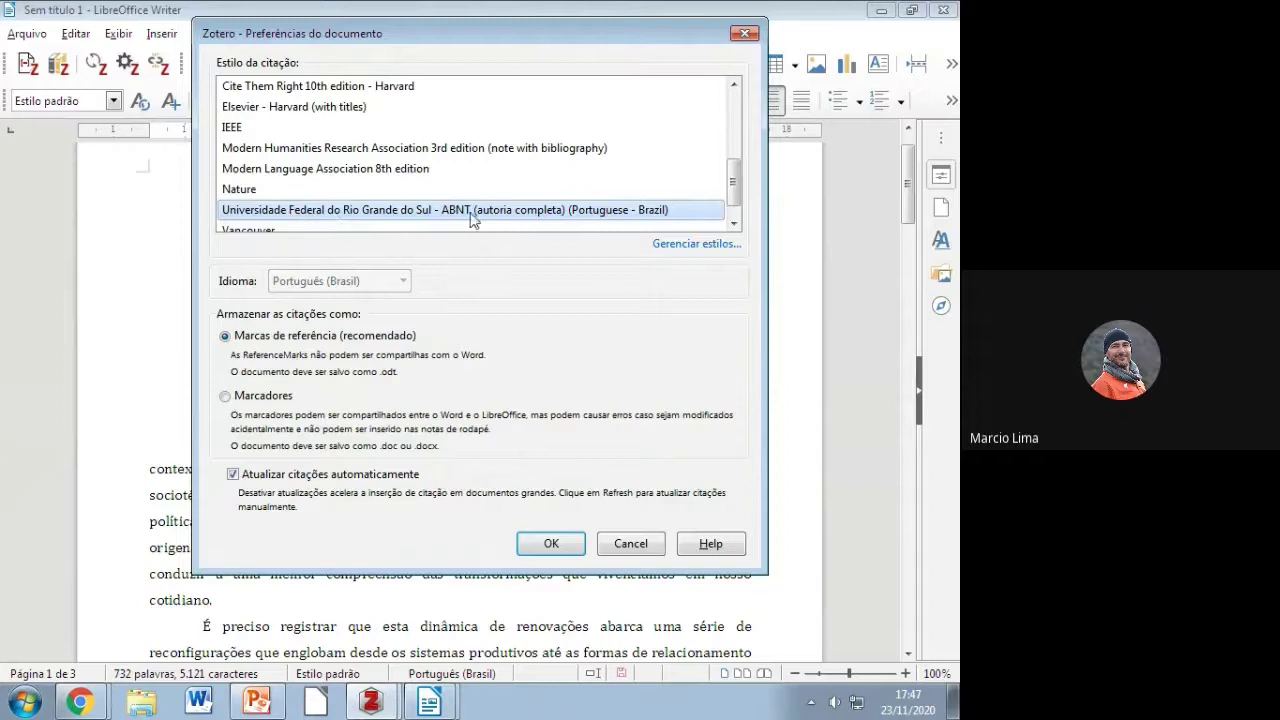
drag(737, 208, 743, 215)
click(448, 192)
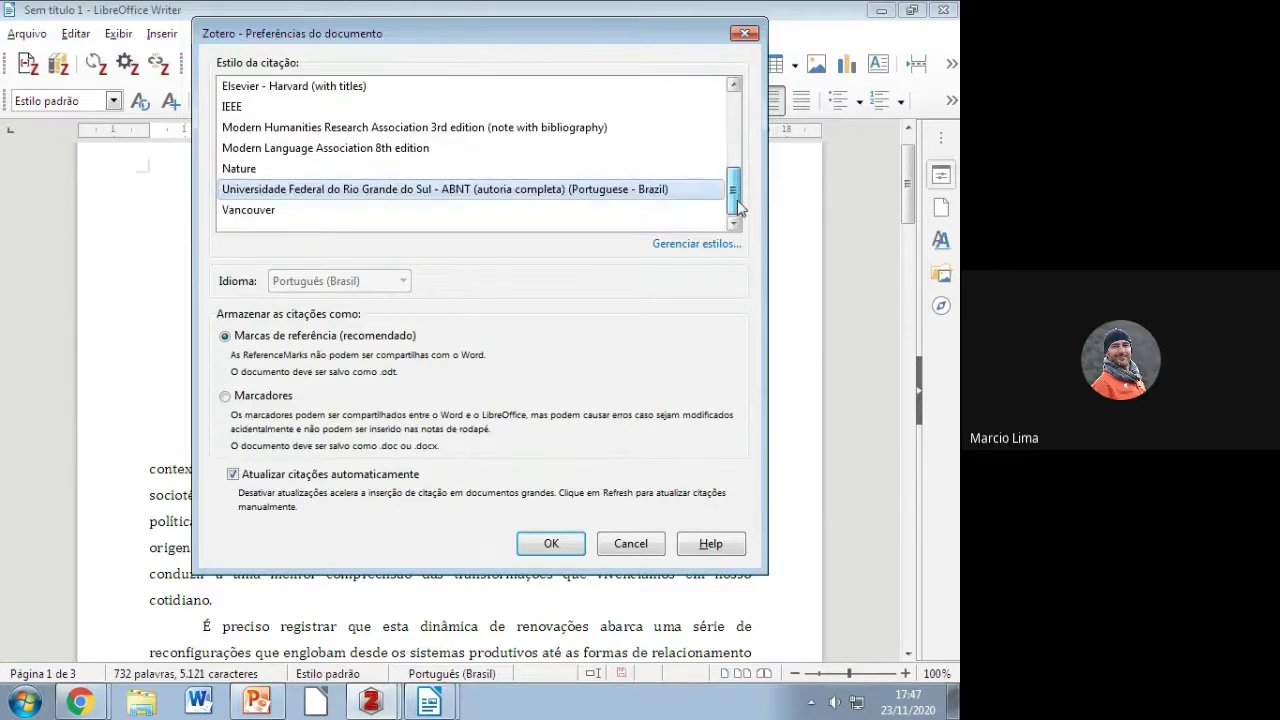
click(551, 545)
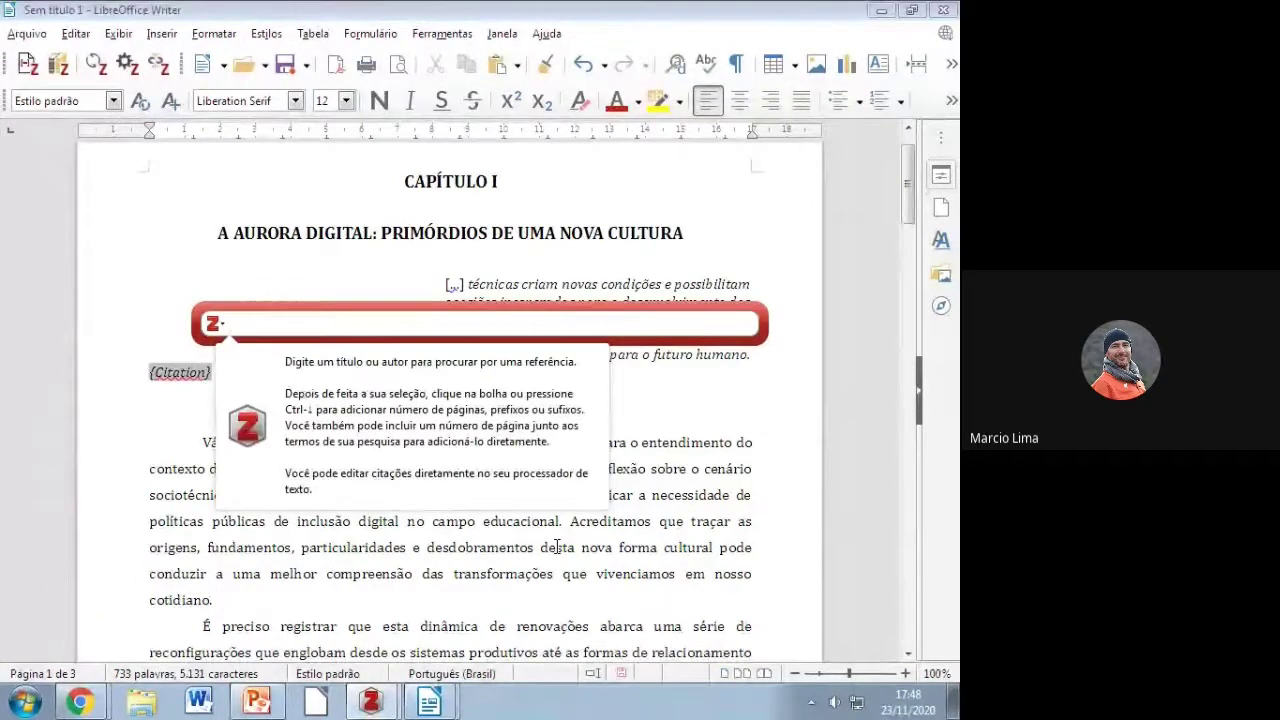
Step: Cite Lévy's Cibercultura at page 17 and right-align the citation beneath the epigraph
text(lé)
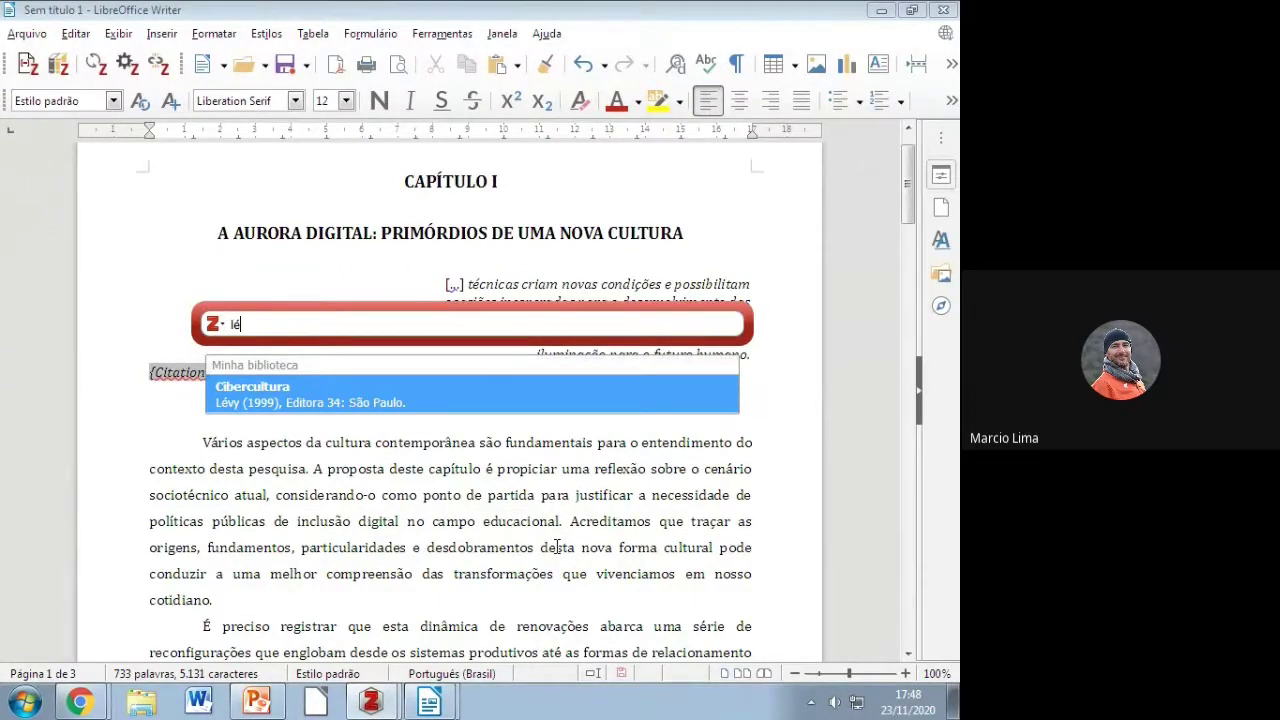
click(287, 395)
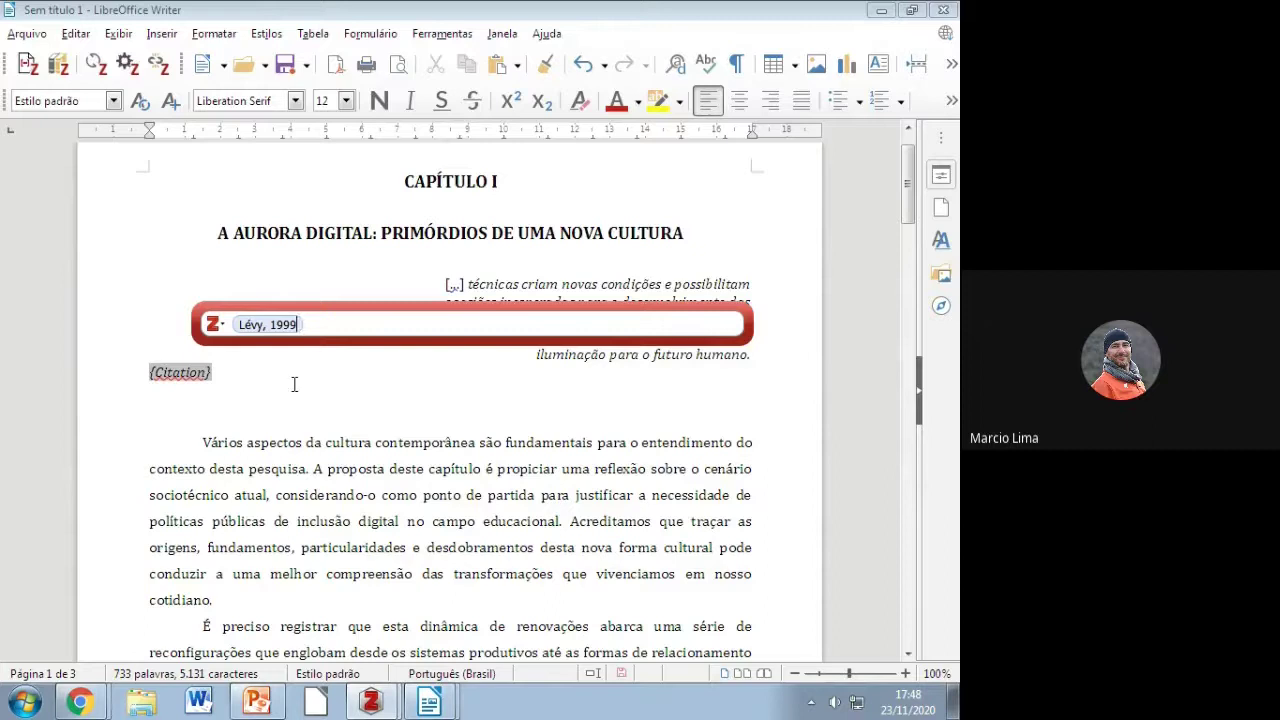
click(287, 325)
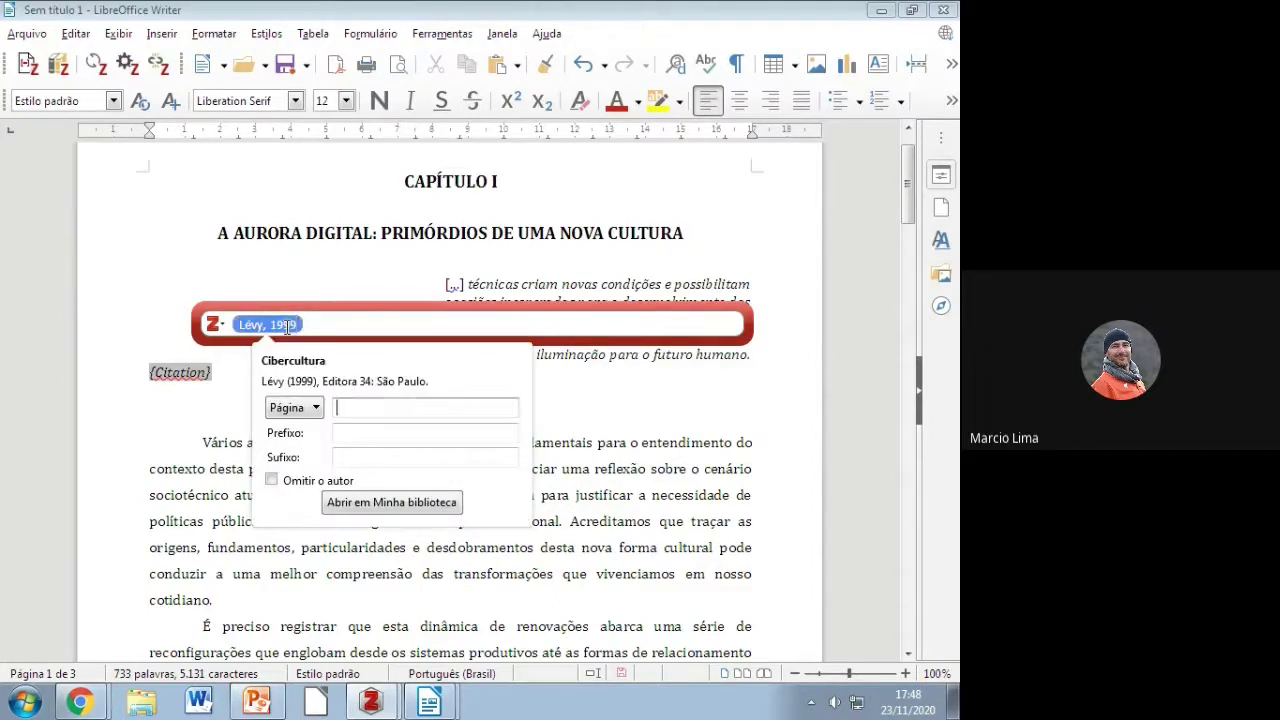
text(17)
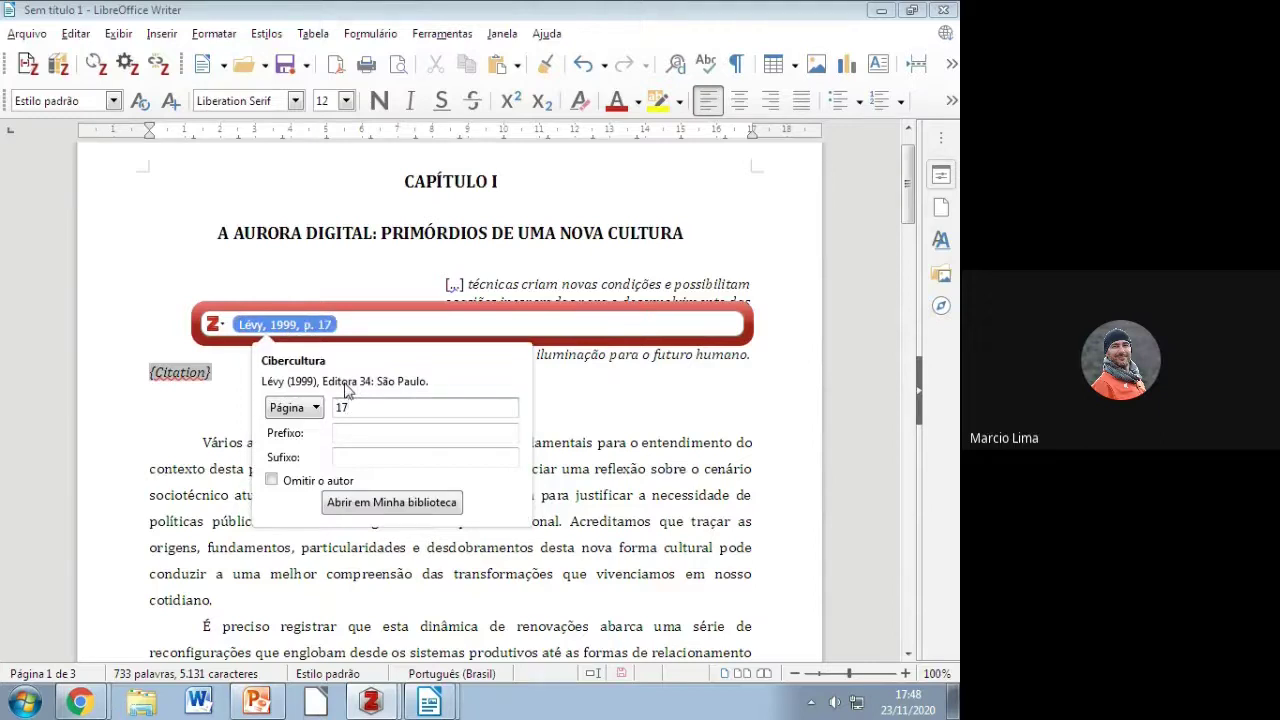
key(Return)
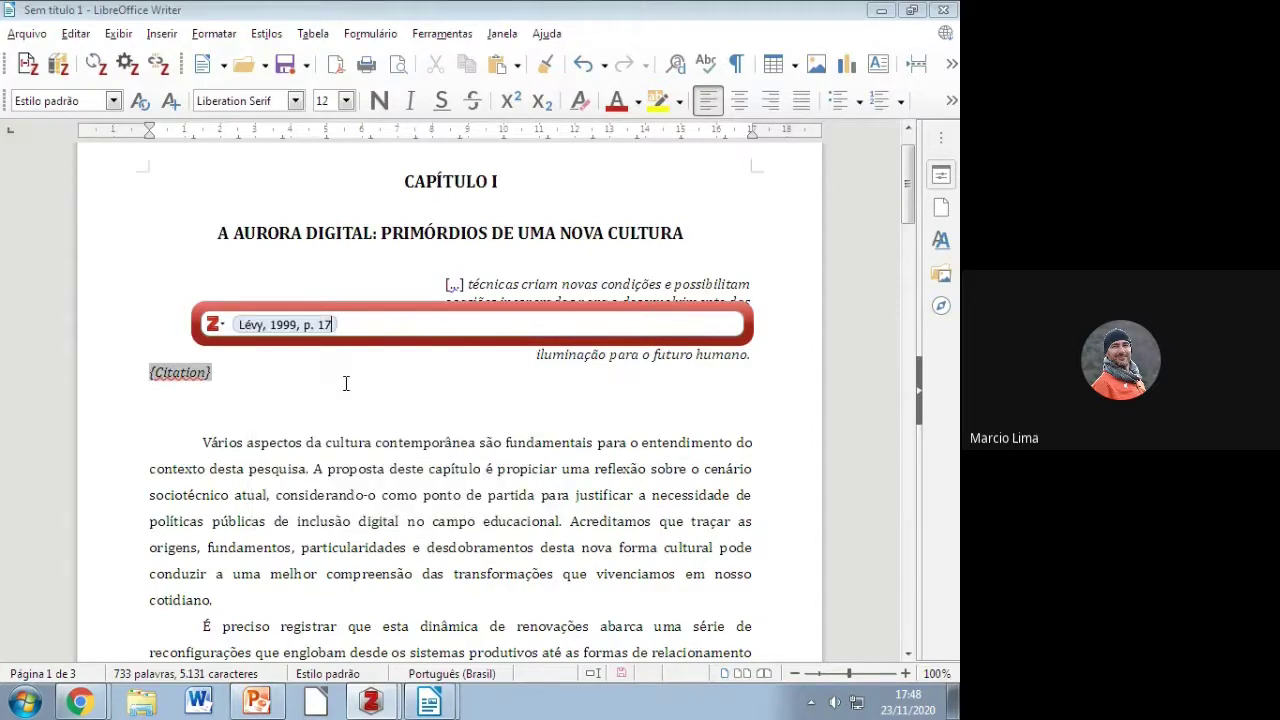
key(Return)
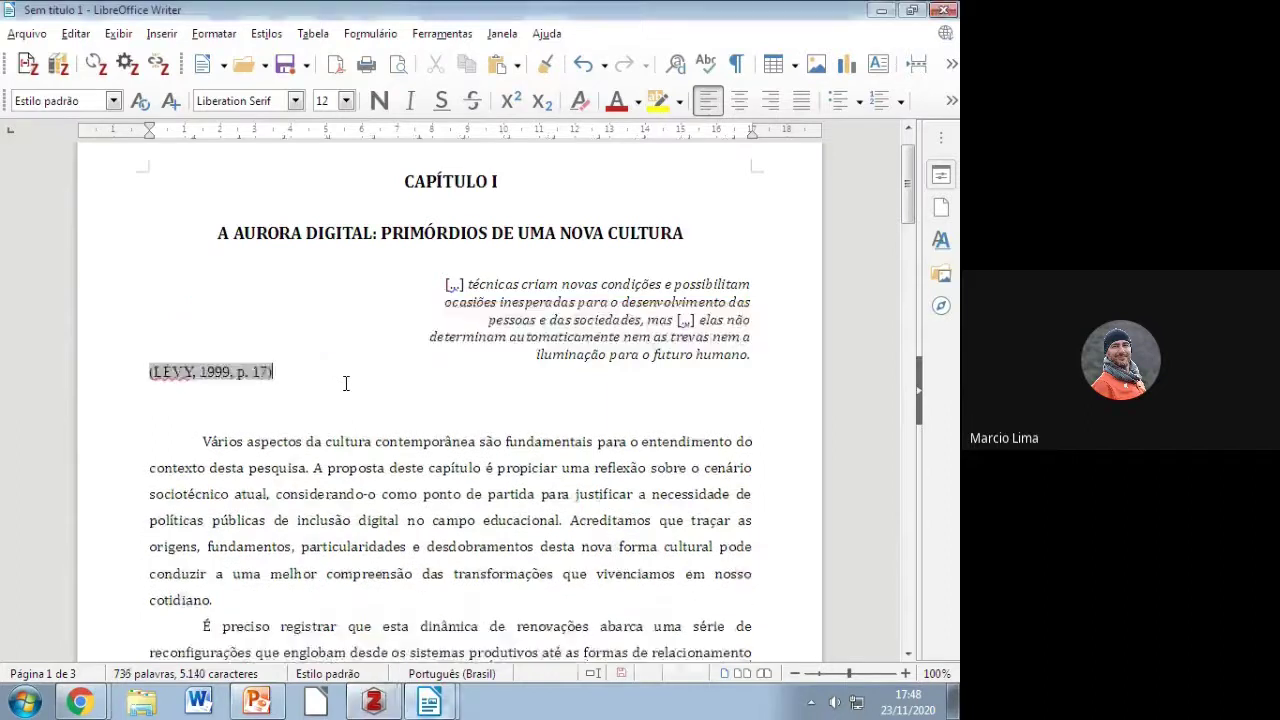
key(ctrl+r)
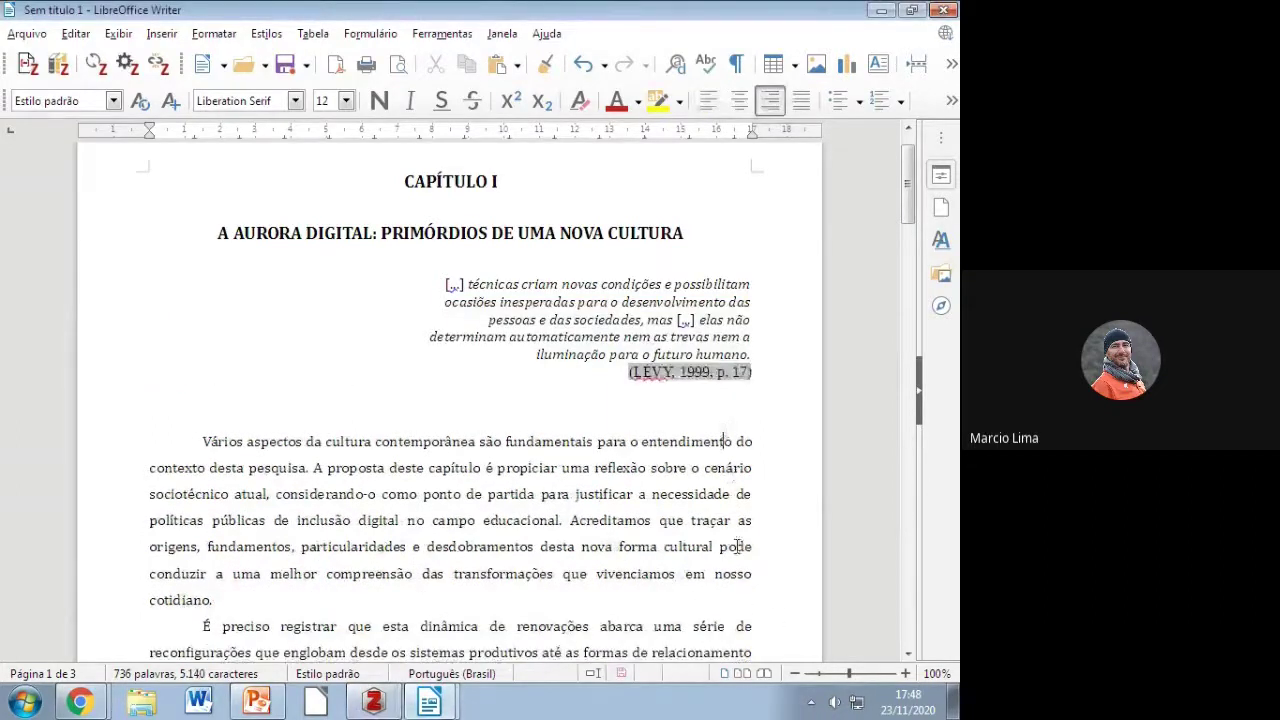
click(680, 385)
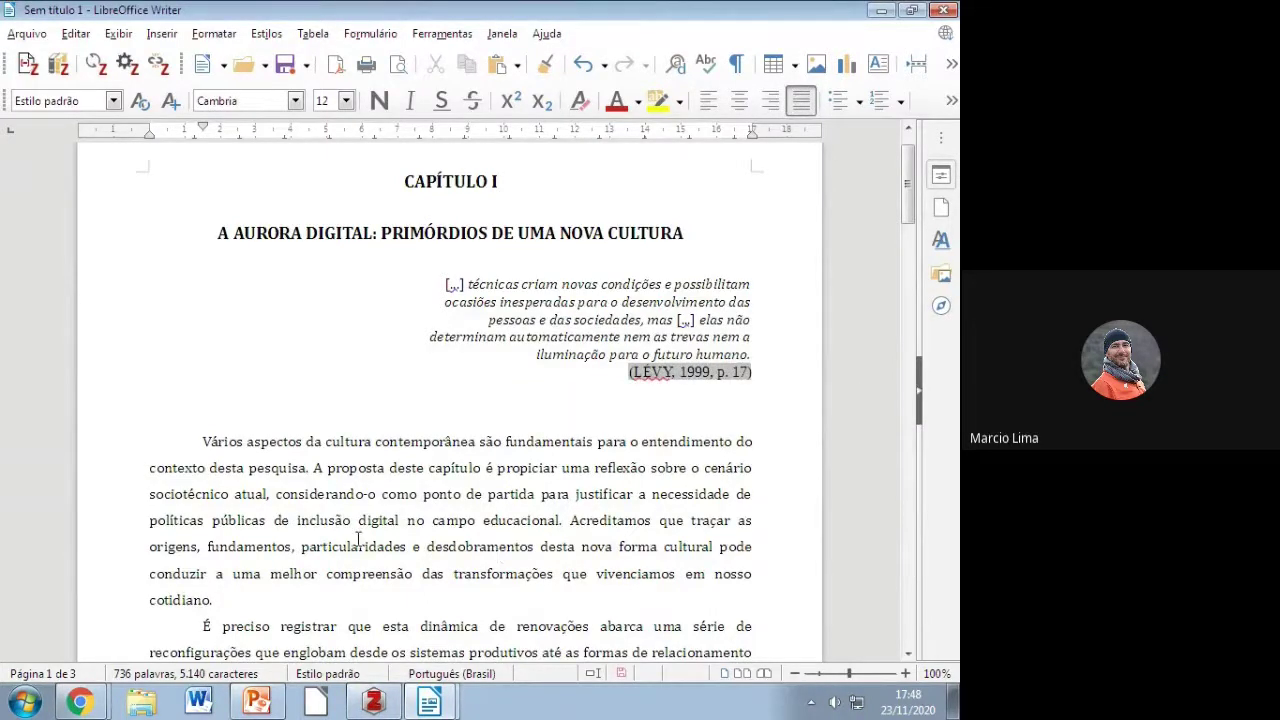
Step: Add the Zotero bibliography, listing Lévy's Cibercultura, on the empty line below REFERÊNCIAS
scroll(358, 540, down, 5)
scroll(358, 540, down, 5)
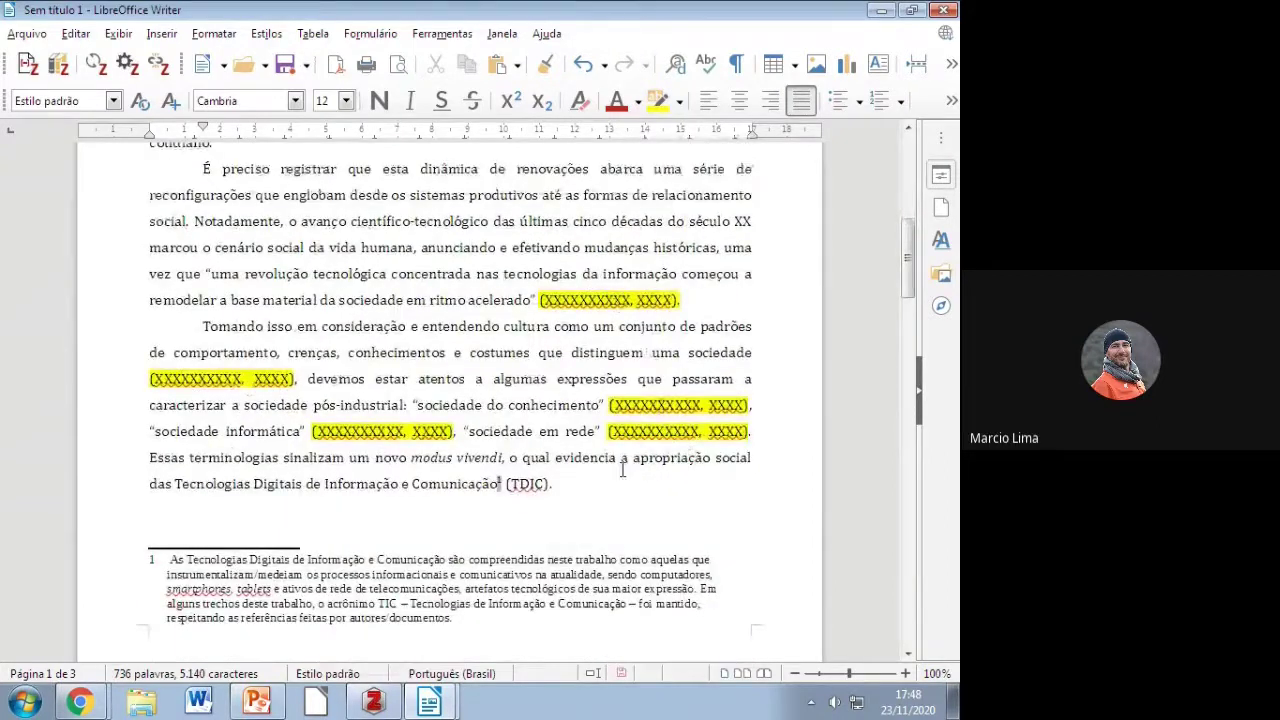
scroll(452, 514, down, 10)
scroll(452, 514, down, 20)
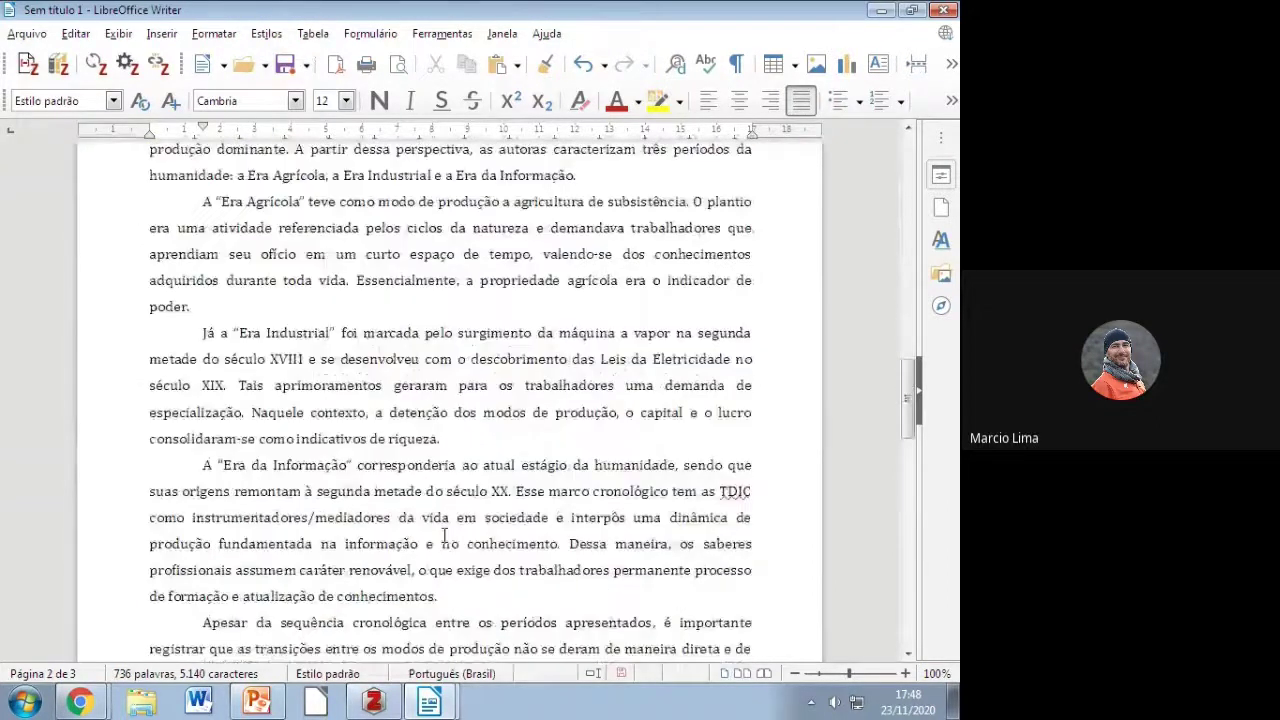
click(306, 495)
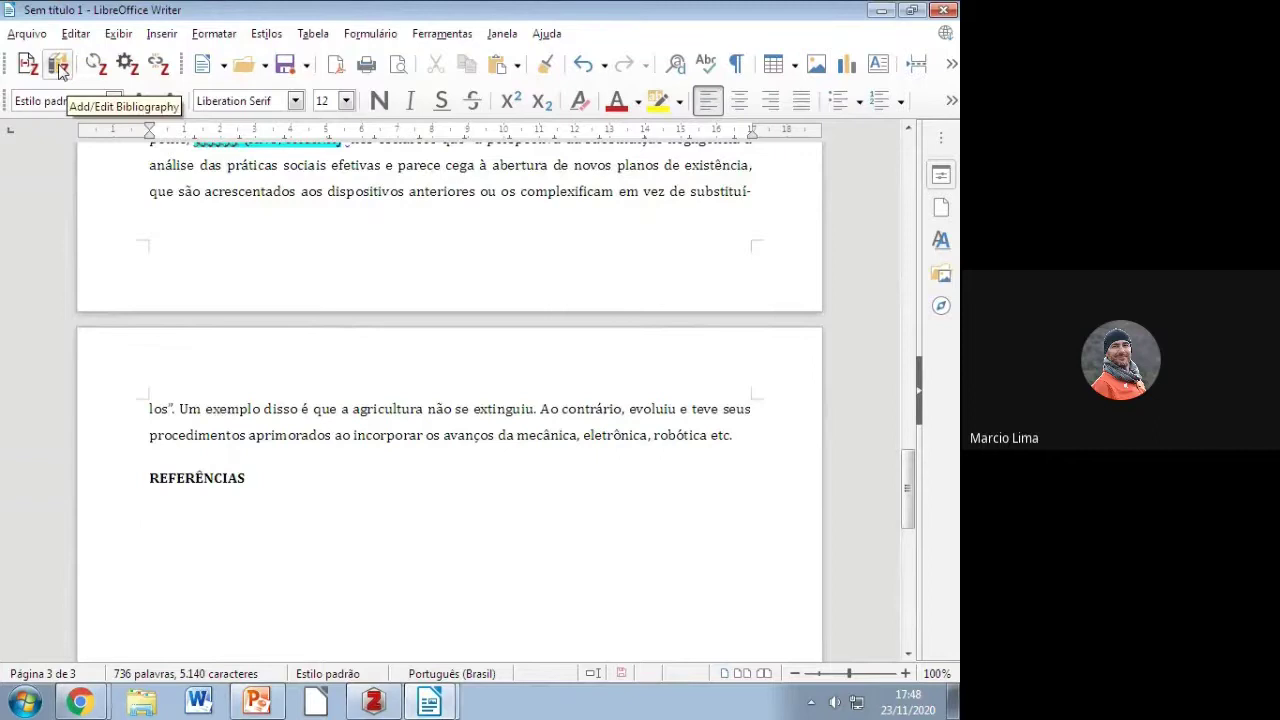
click(59, 65)
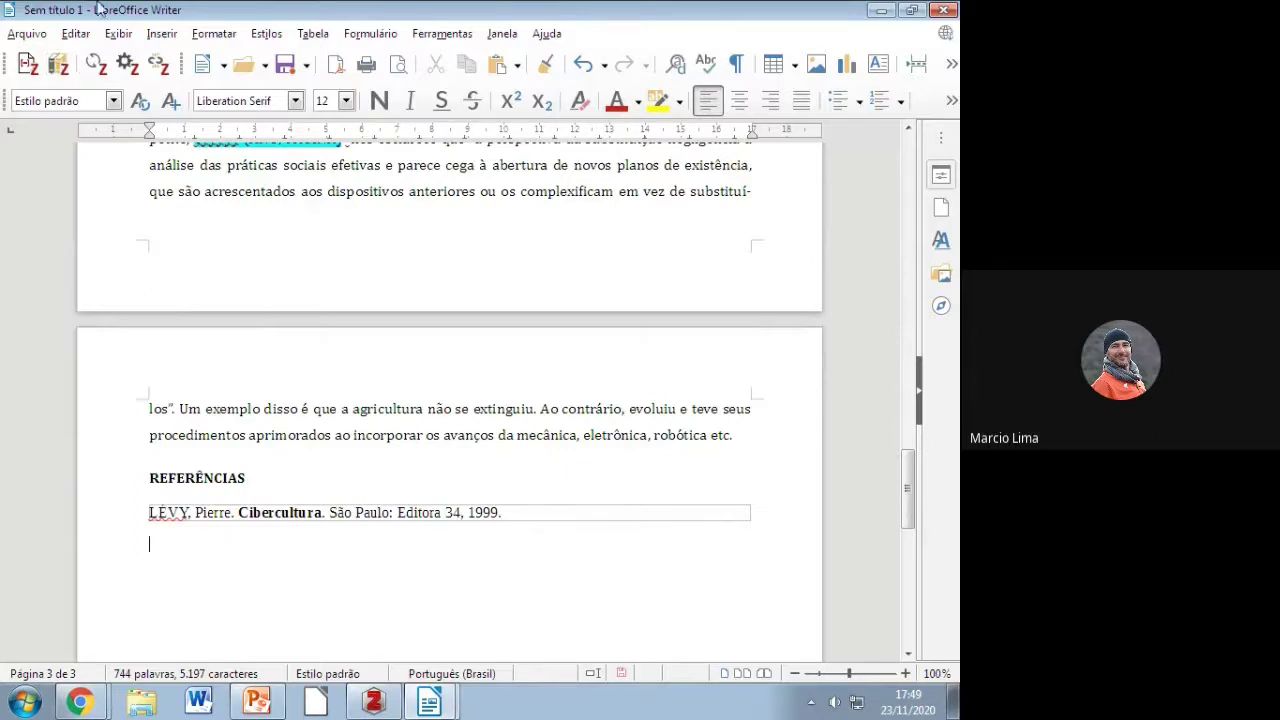
Step: Minimize the new document, close teste Writer.odt without saving, and switch to the Chrome Meet window
click(887, 11)
click(943, 10)
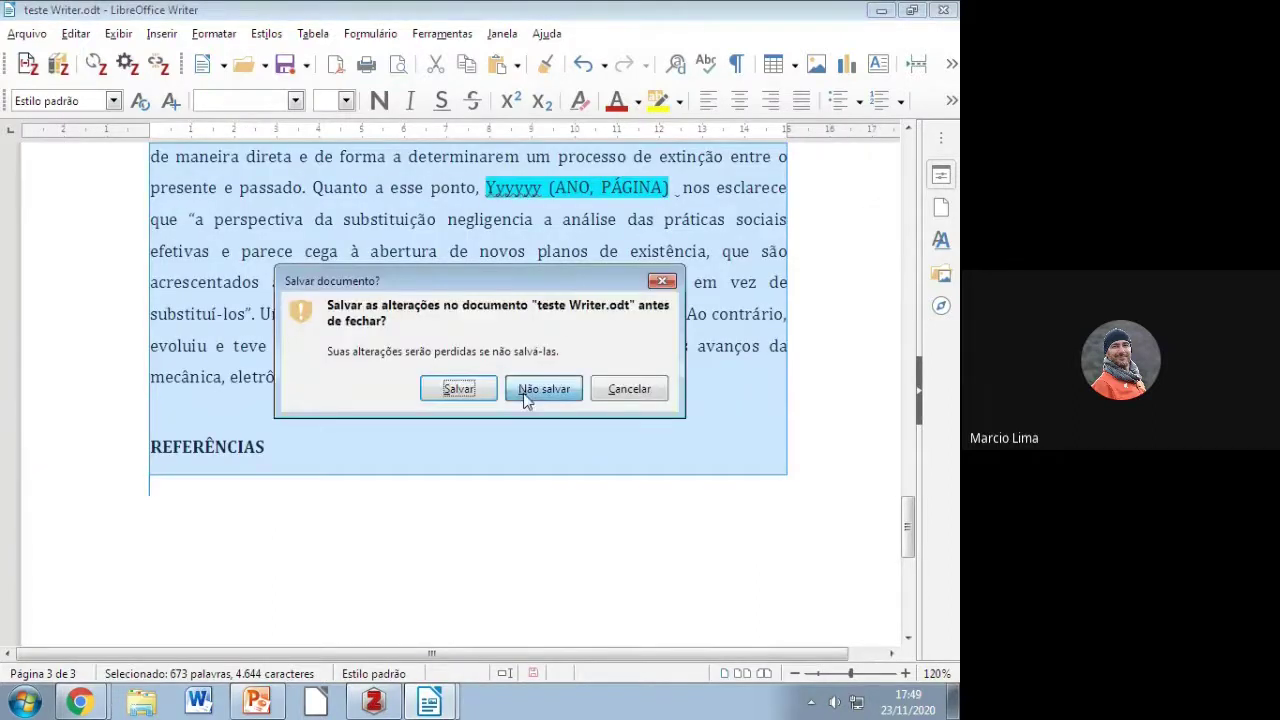
click(540, 387)
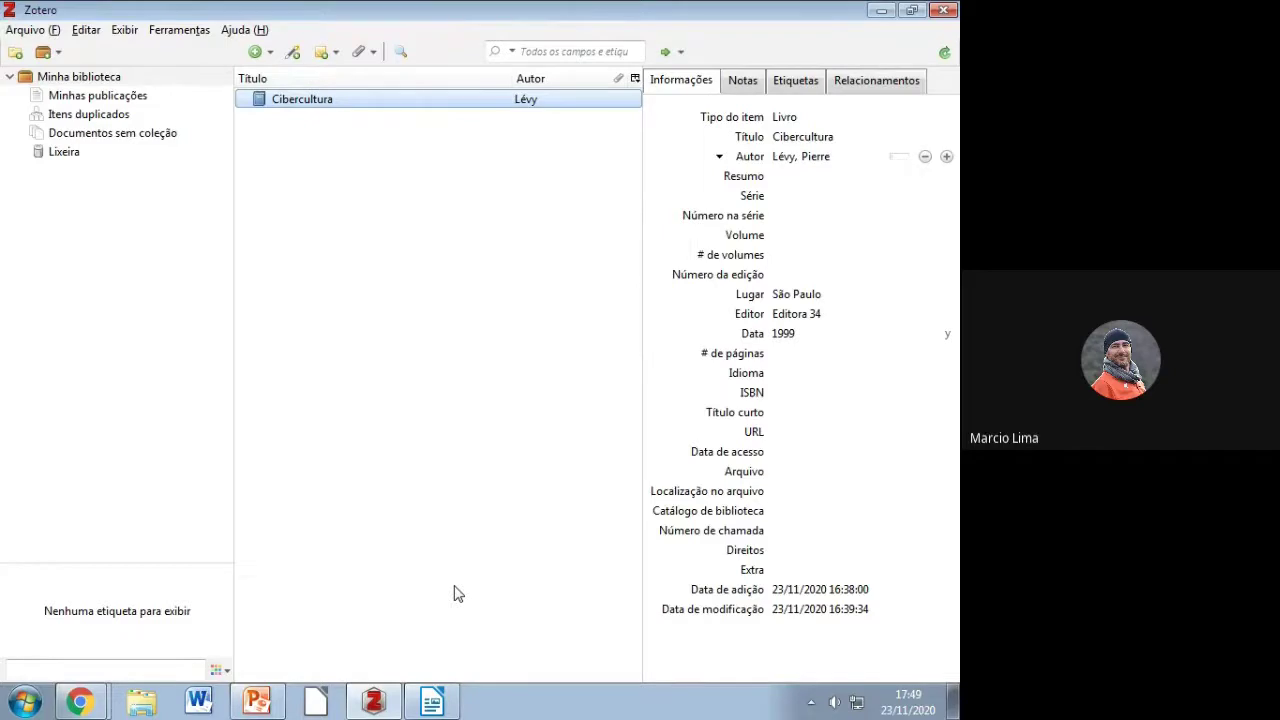
click(80, 702)
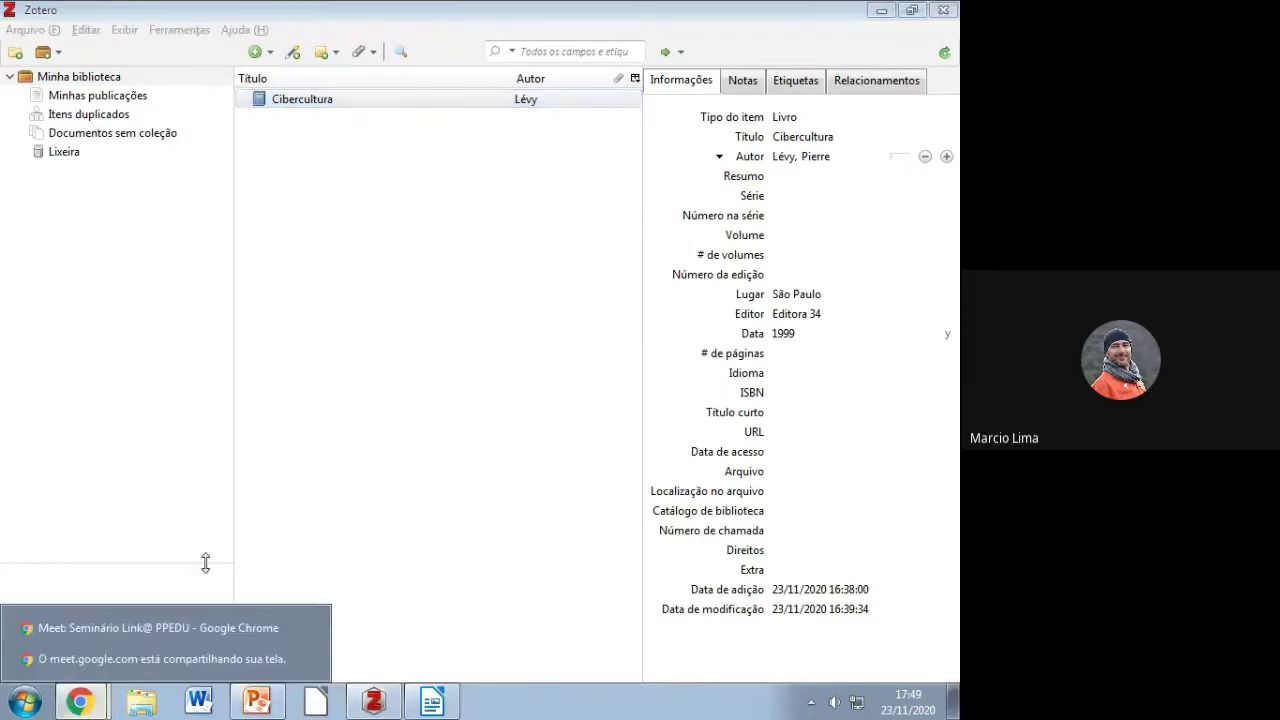
click(165, 628)
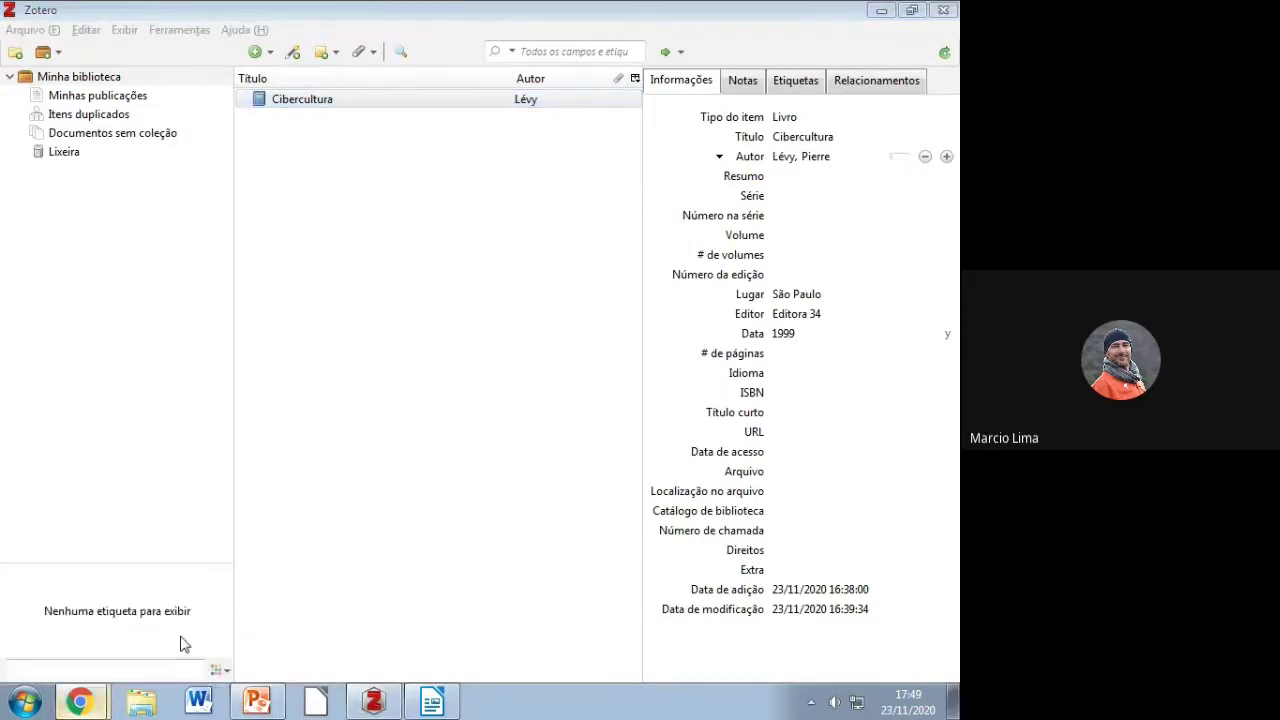
Step: In a new tab, search the digital technologies article with its authors and 'ufsj', then open the periodicos.utfpr.edu.br result
click(806, 18)
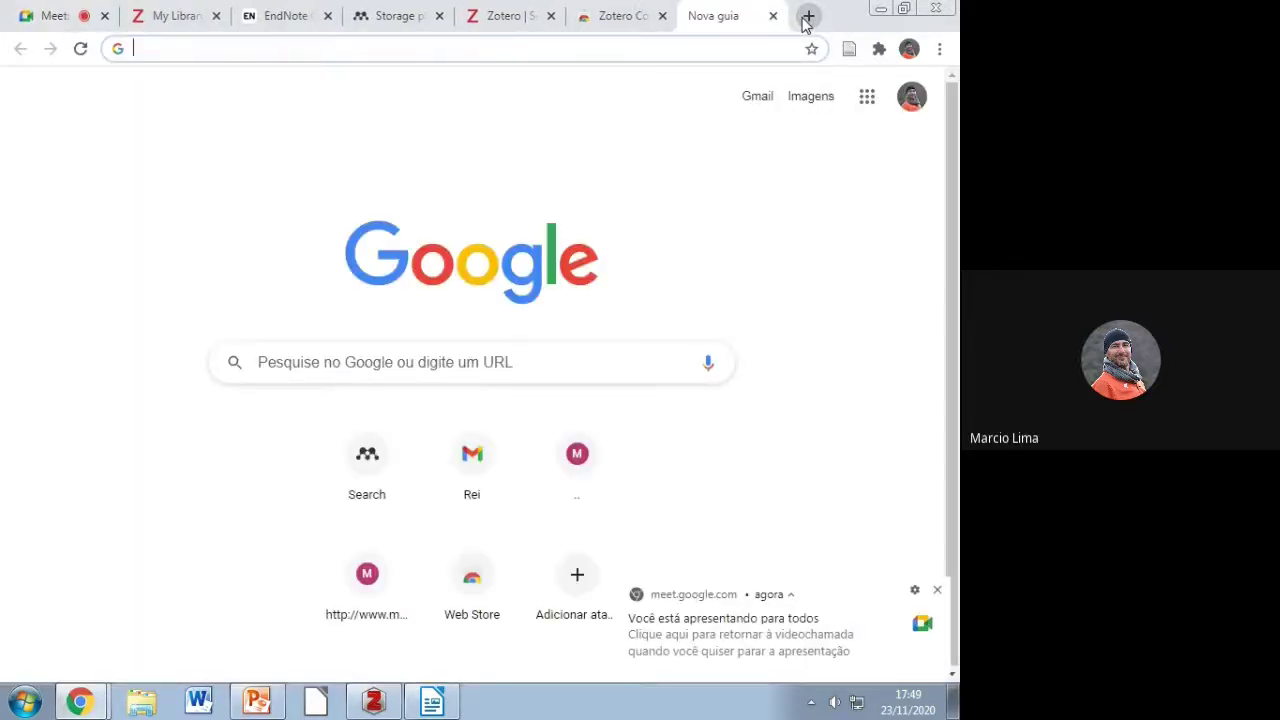
text(t)
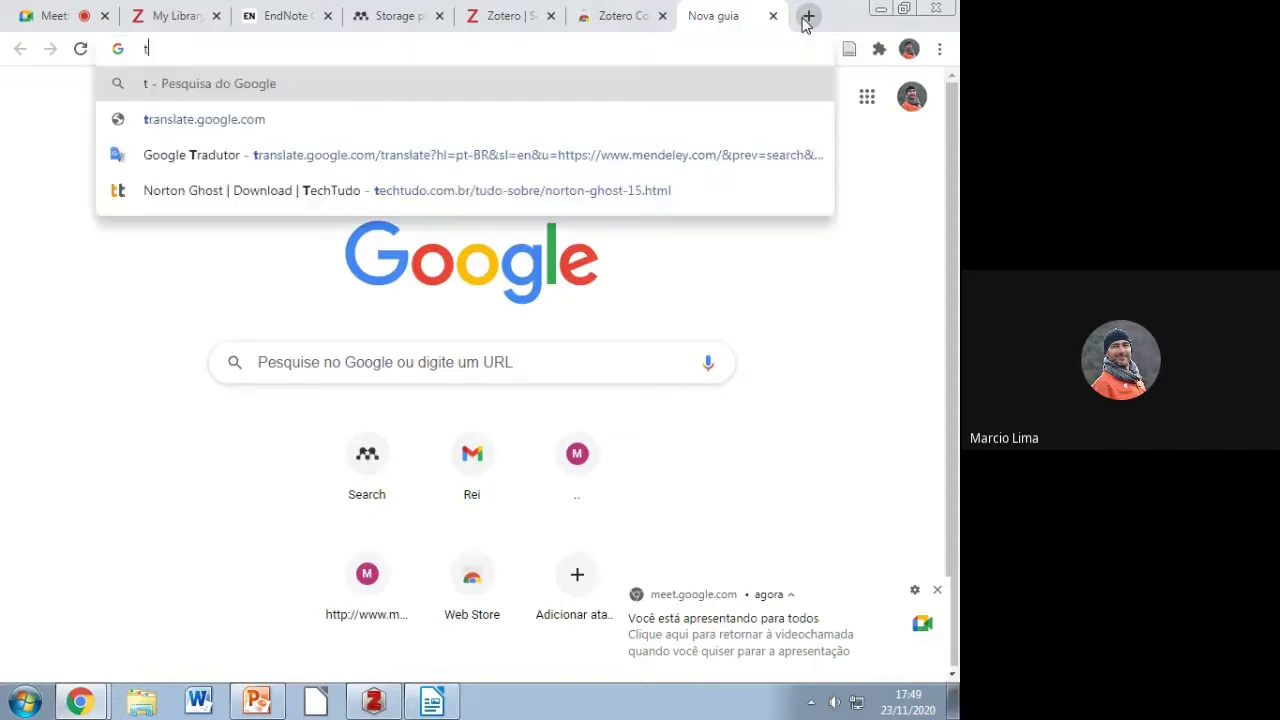
text(ecnolog)
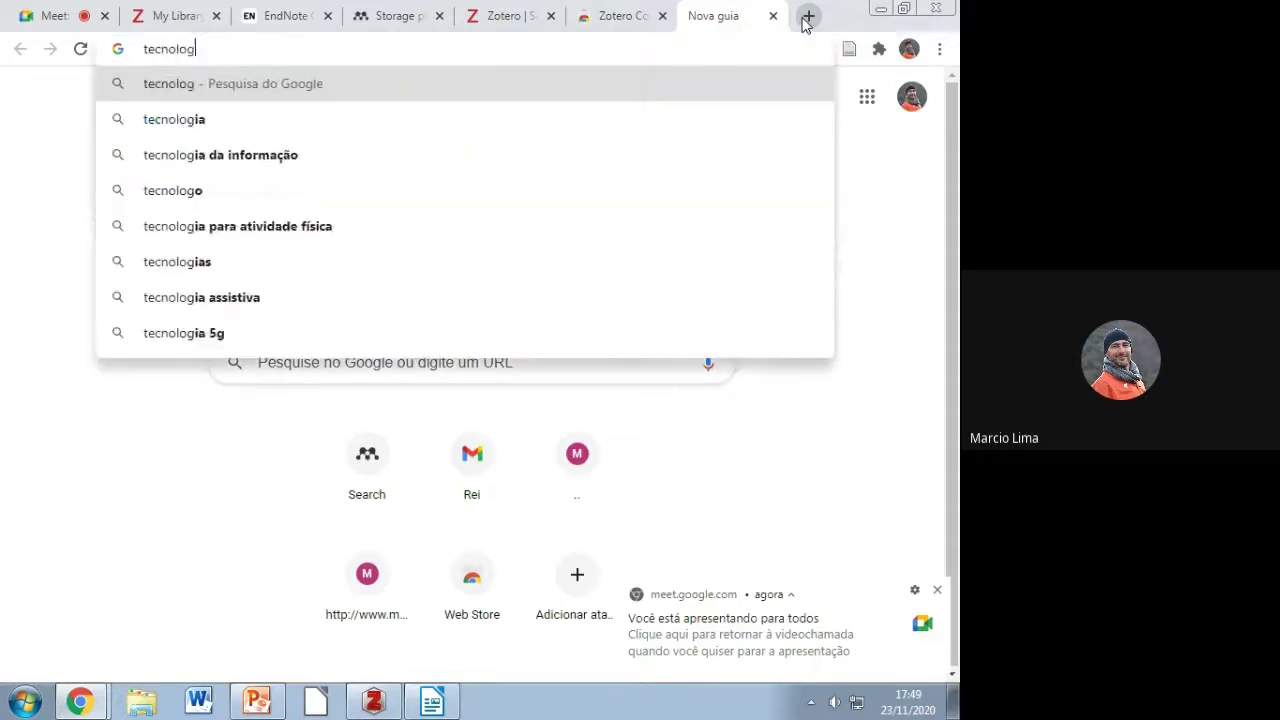
text(ias )
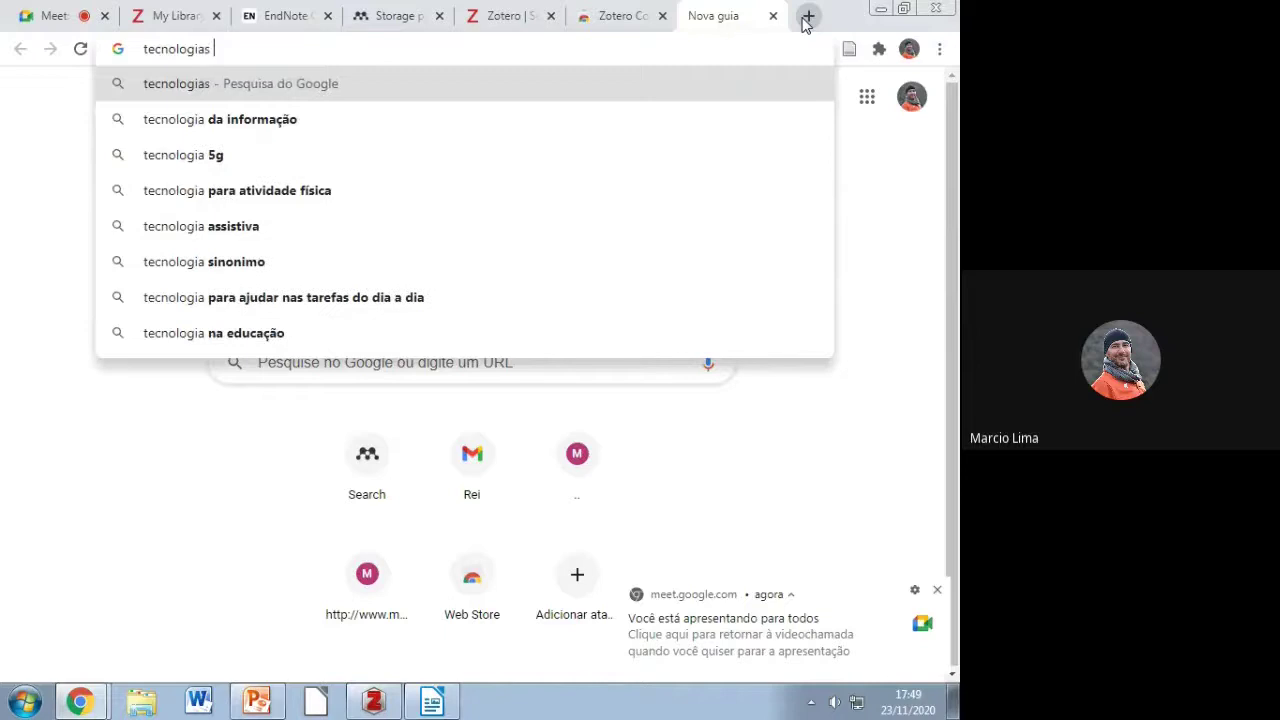
text(di)
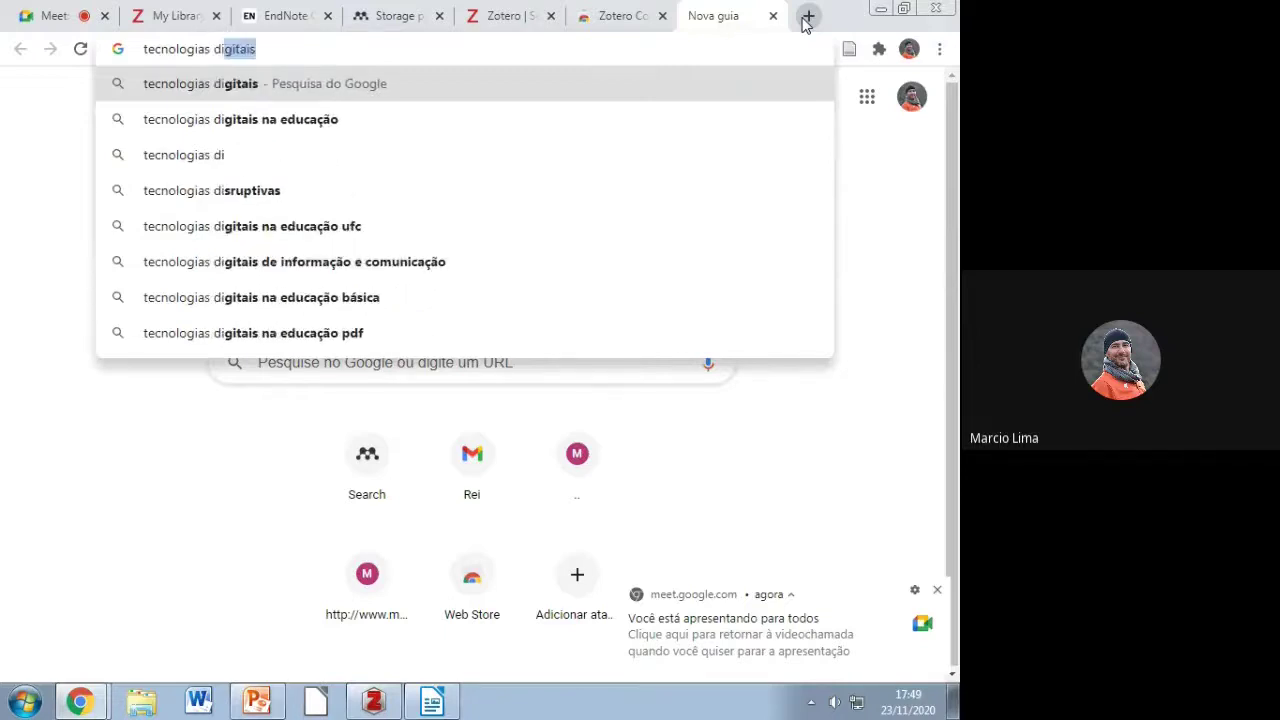
text(gitais da)
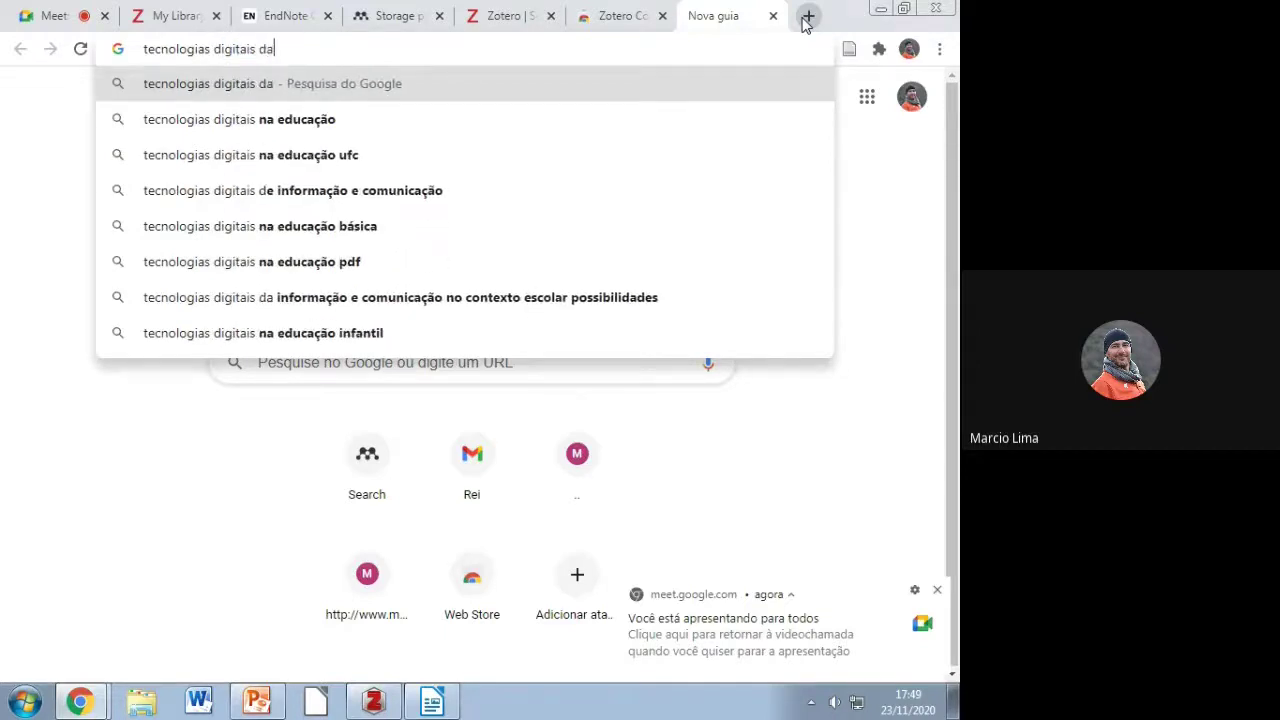
text(iane marcio)
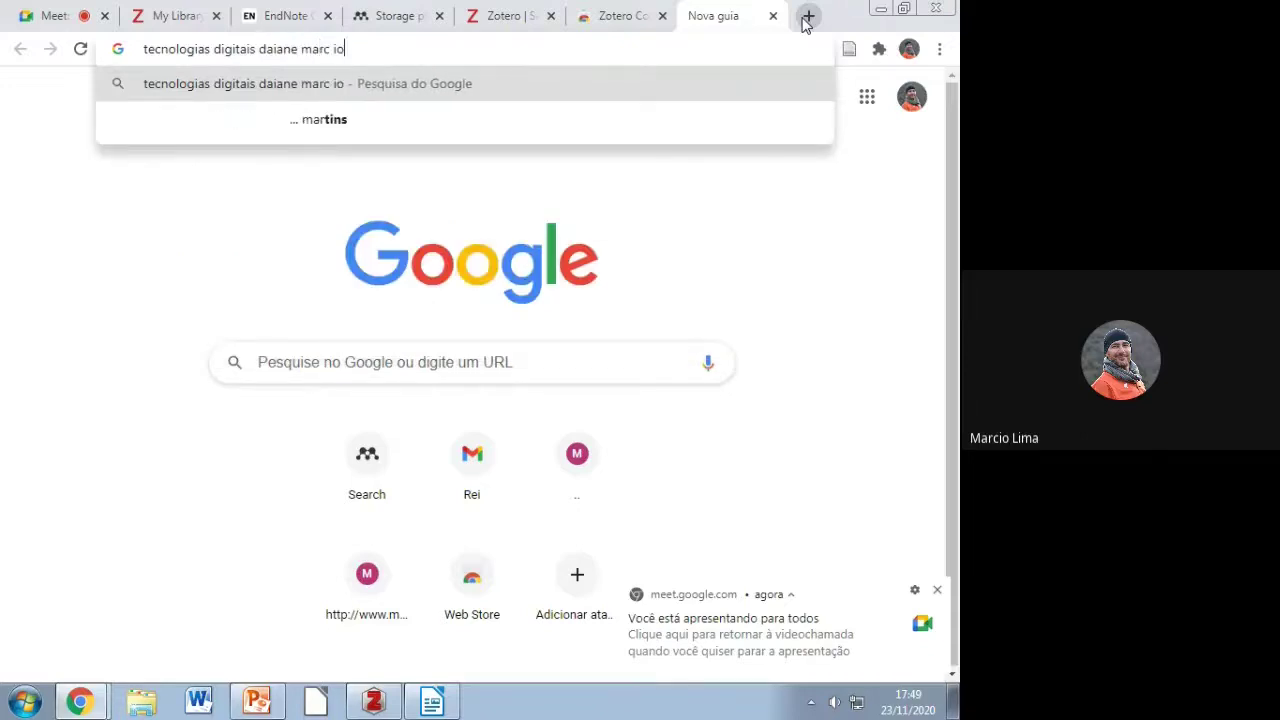
text( ufsj)
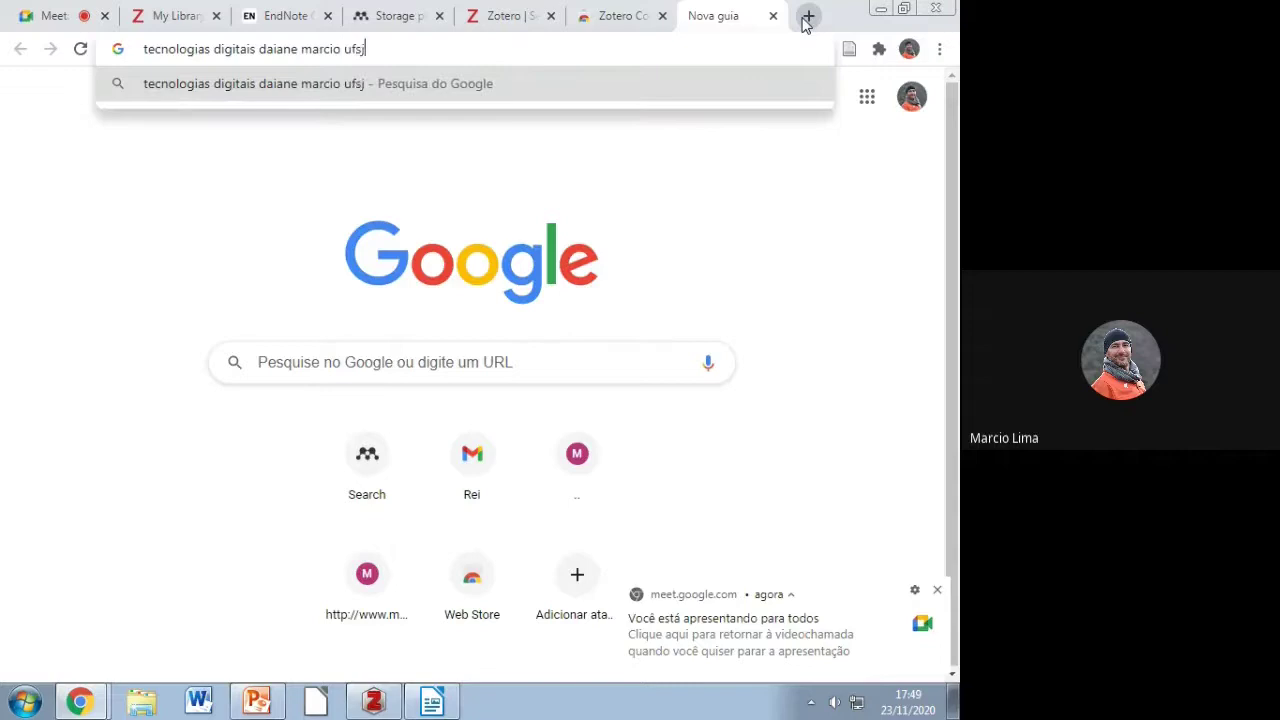
key(Return)
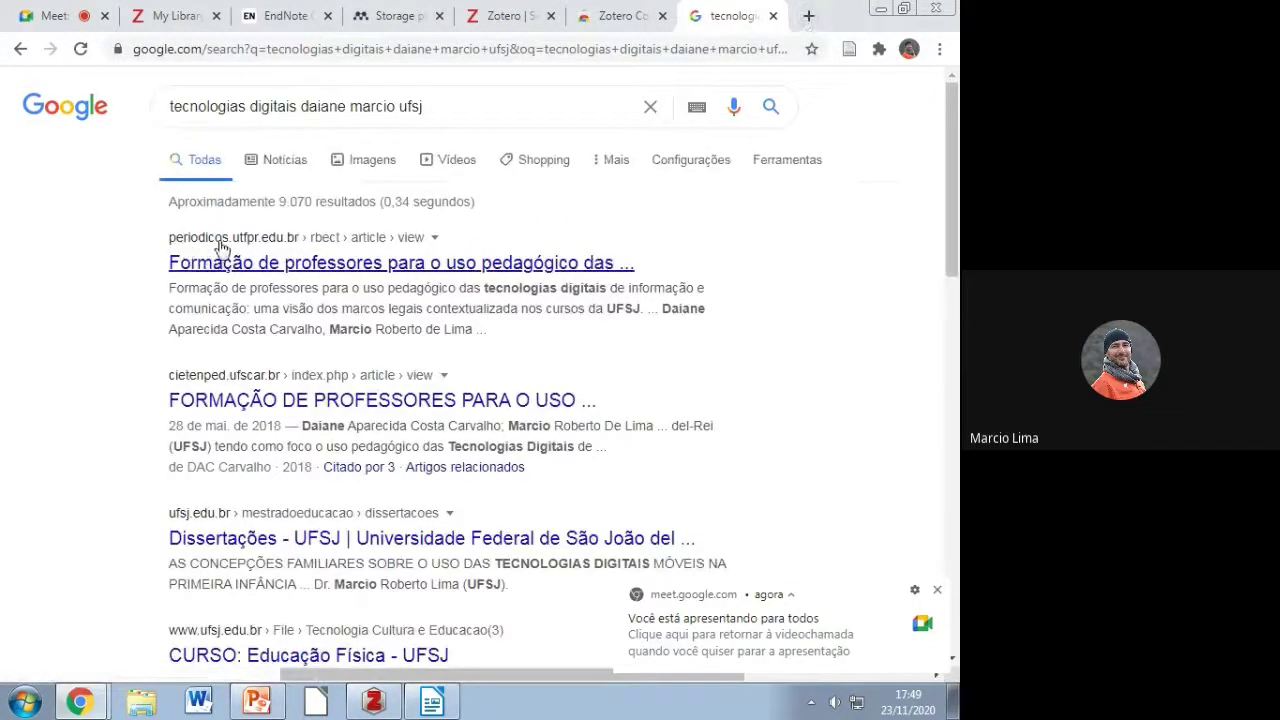
click(237, 250)
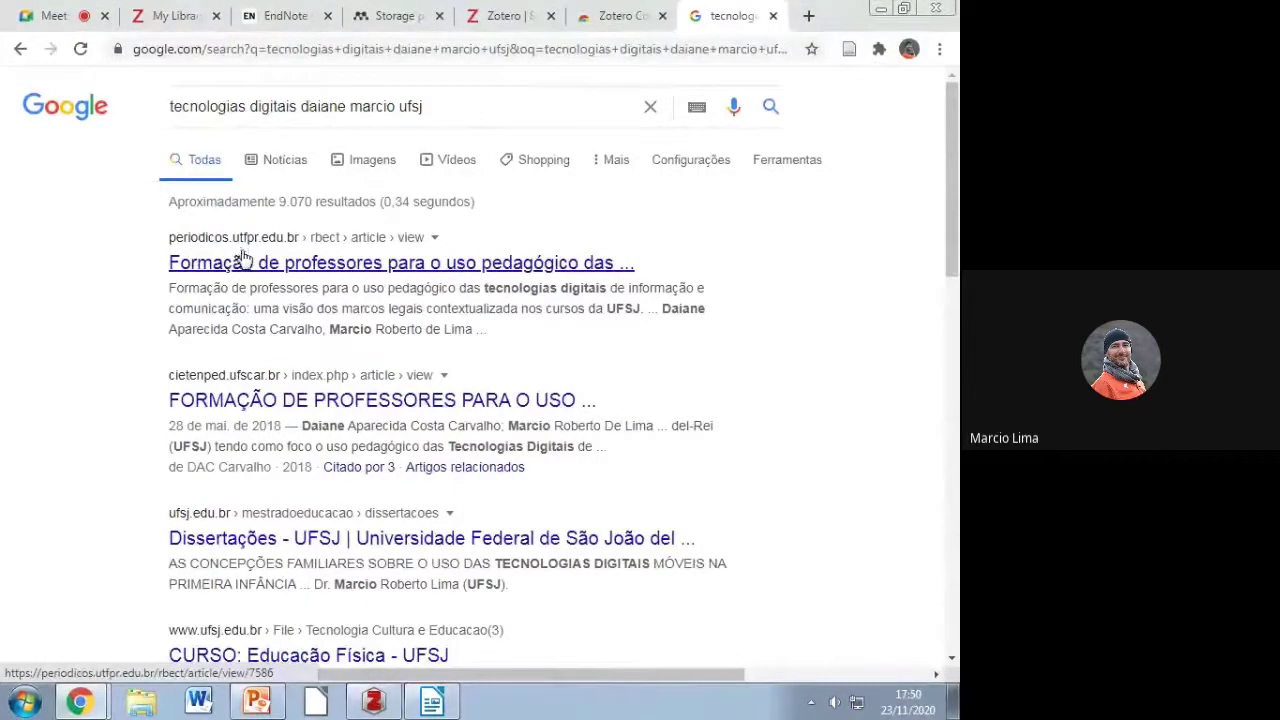
click(322, 268)
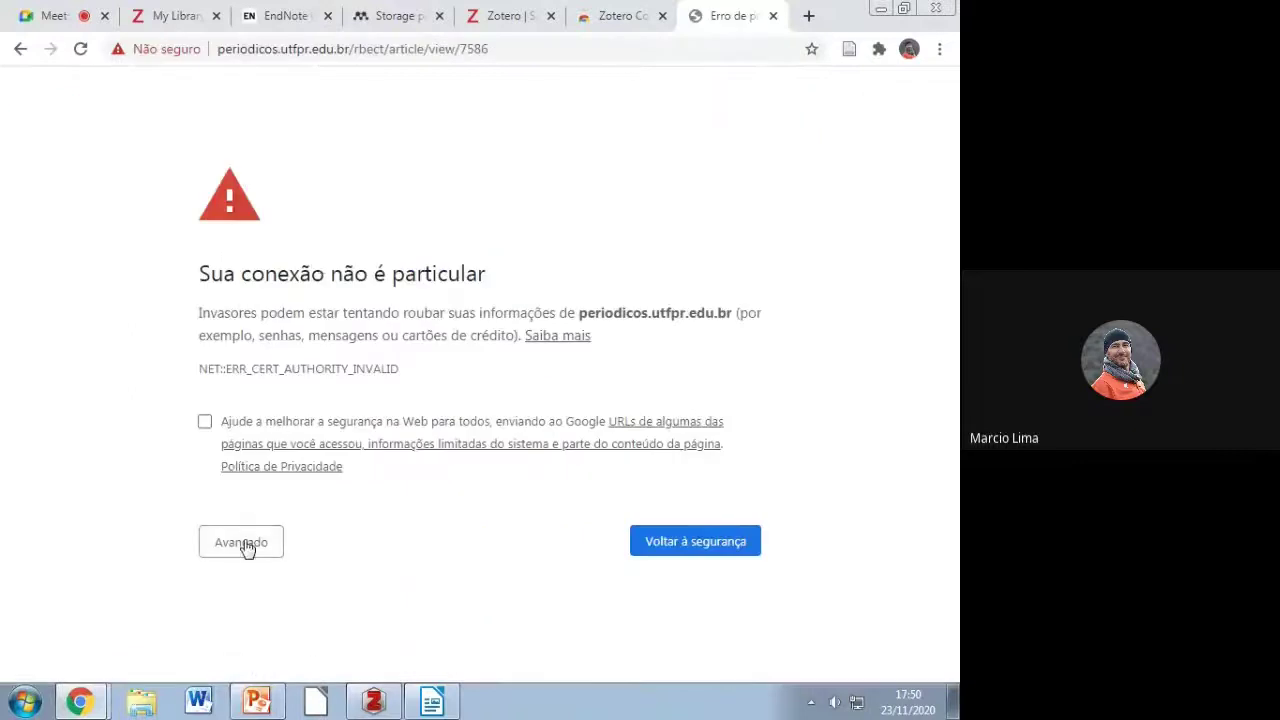
Step: Proceed past the certificate warning to the RBECT article page, then bring up Zotero
click(247, 545)
scroll(380, 540, down, 2)
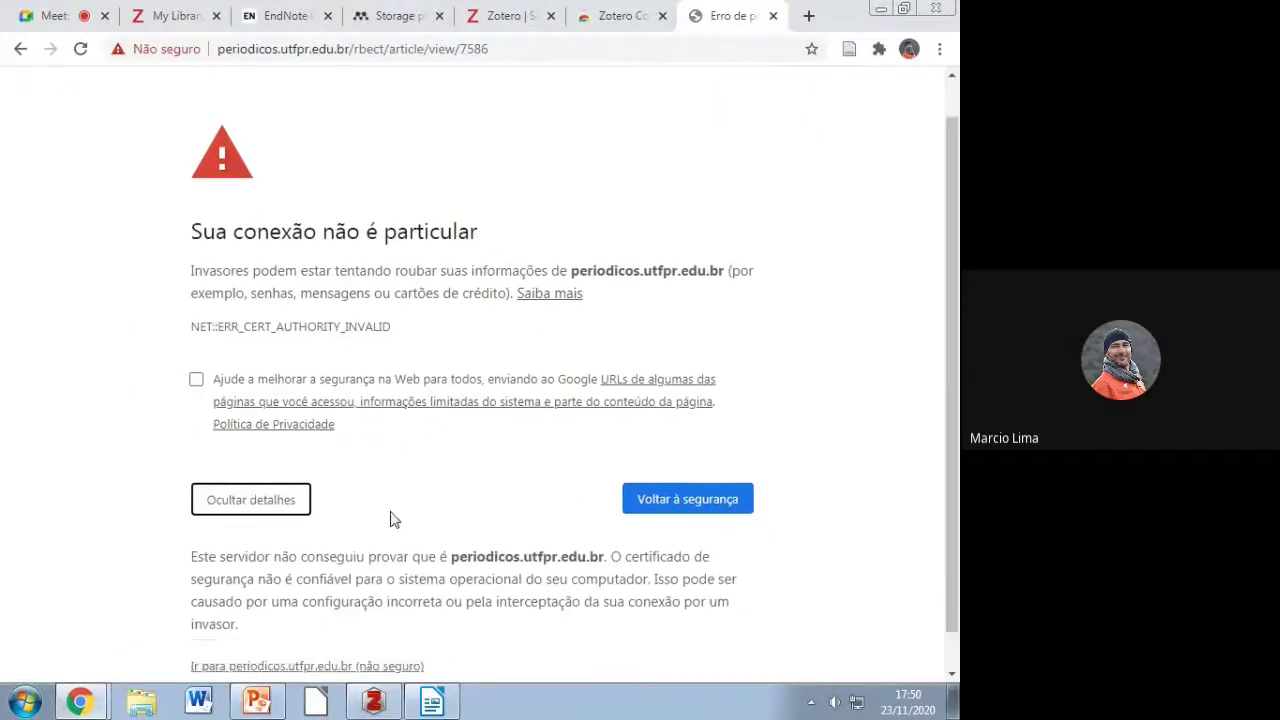
click(362, 628)
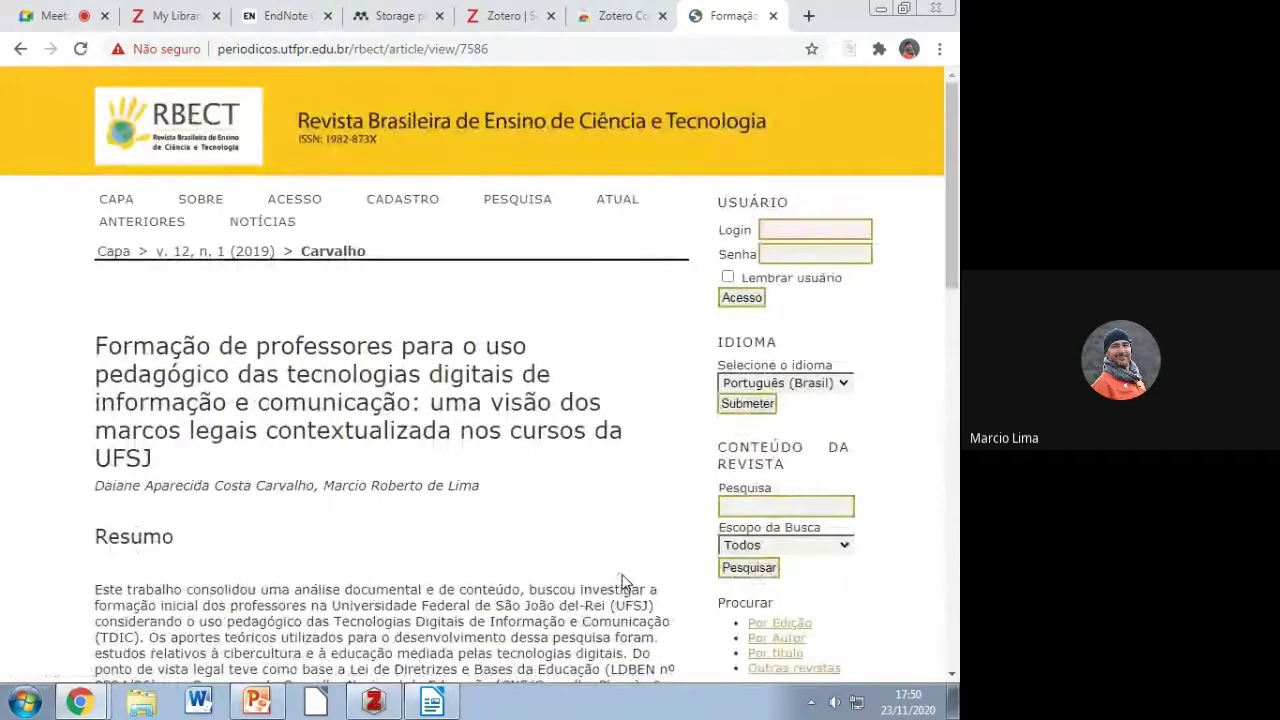
scroll(404, 458, down, 3)
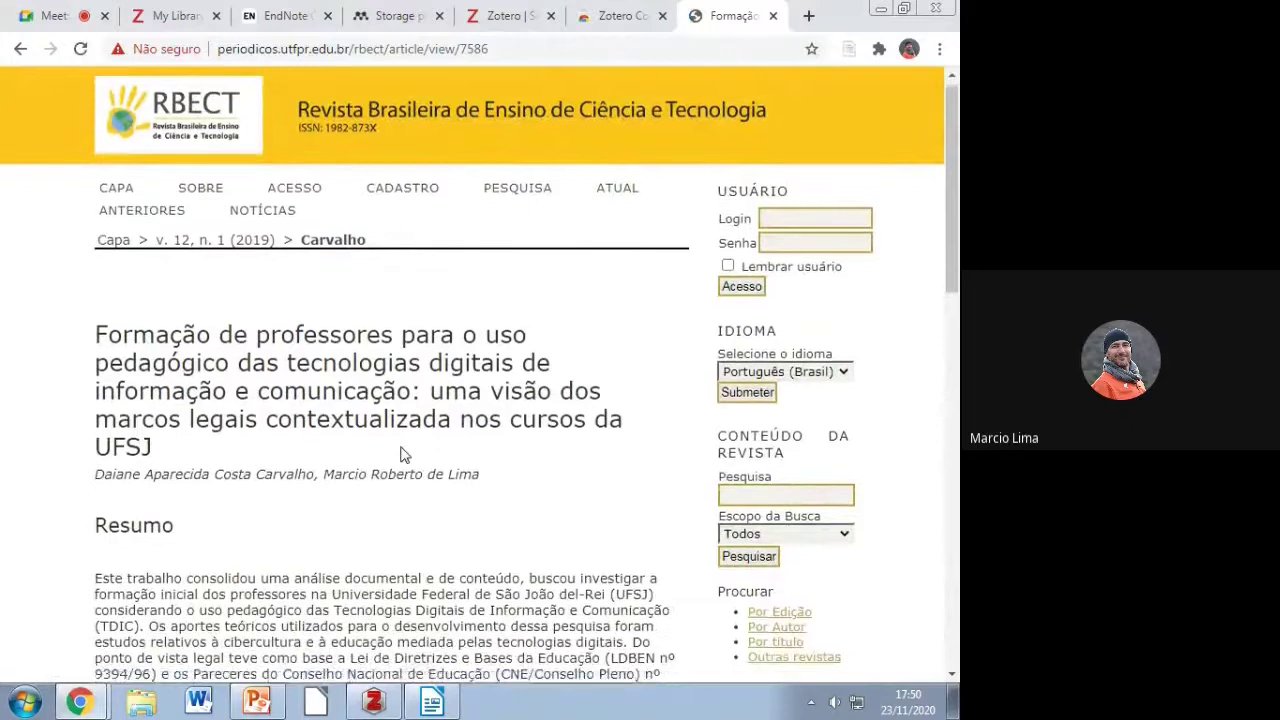
scroll(404, 447, up, 3)
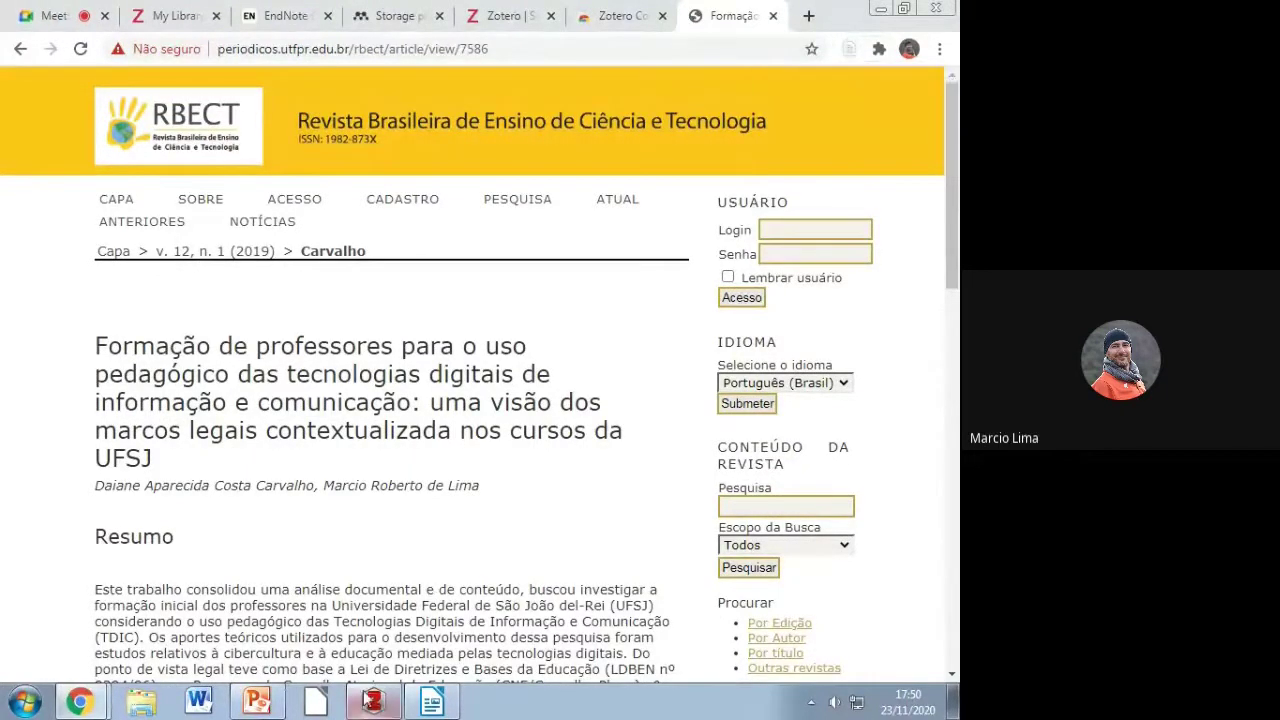
click(373, 701)
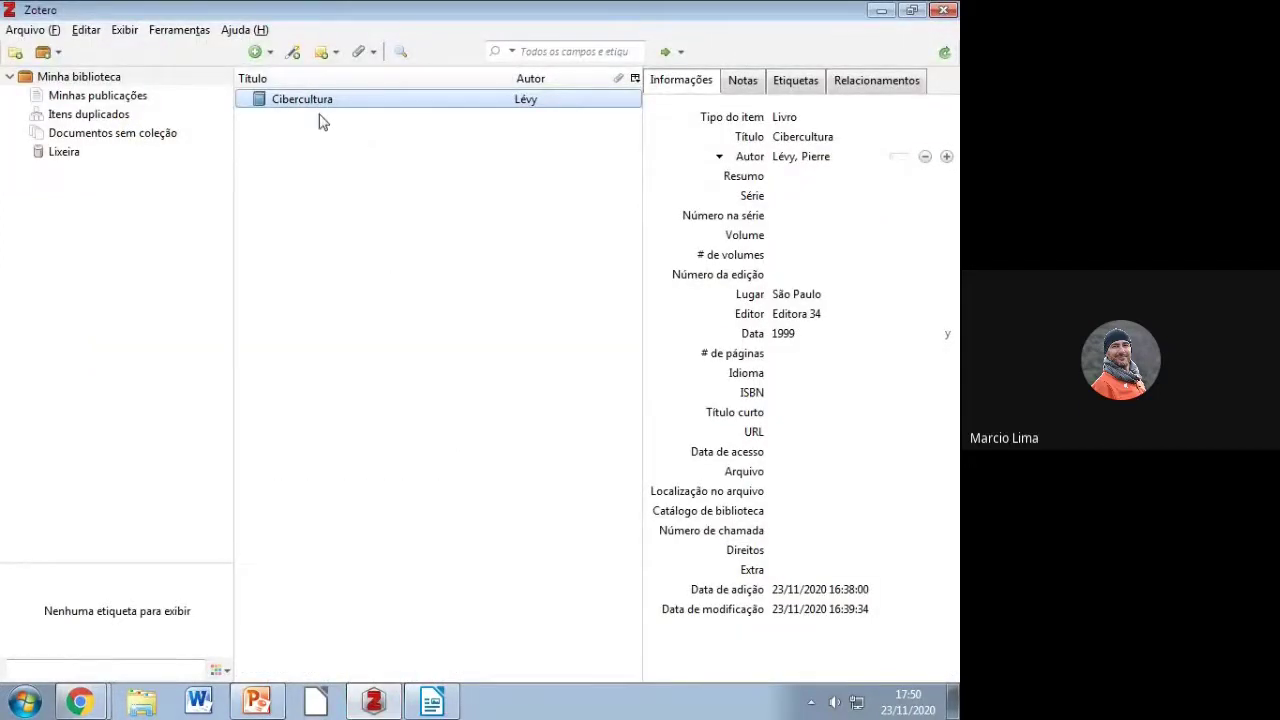
Step: Save the RBECT article into Minha biblioteca with the Zotero connector, then check it in Zotero
click(80, 701)
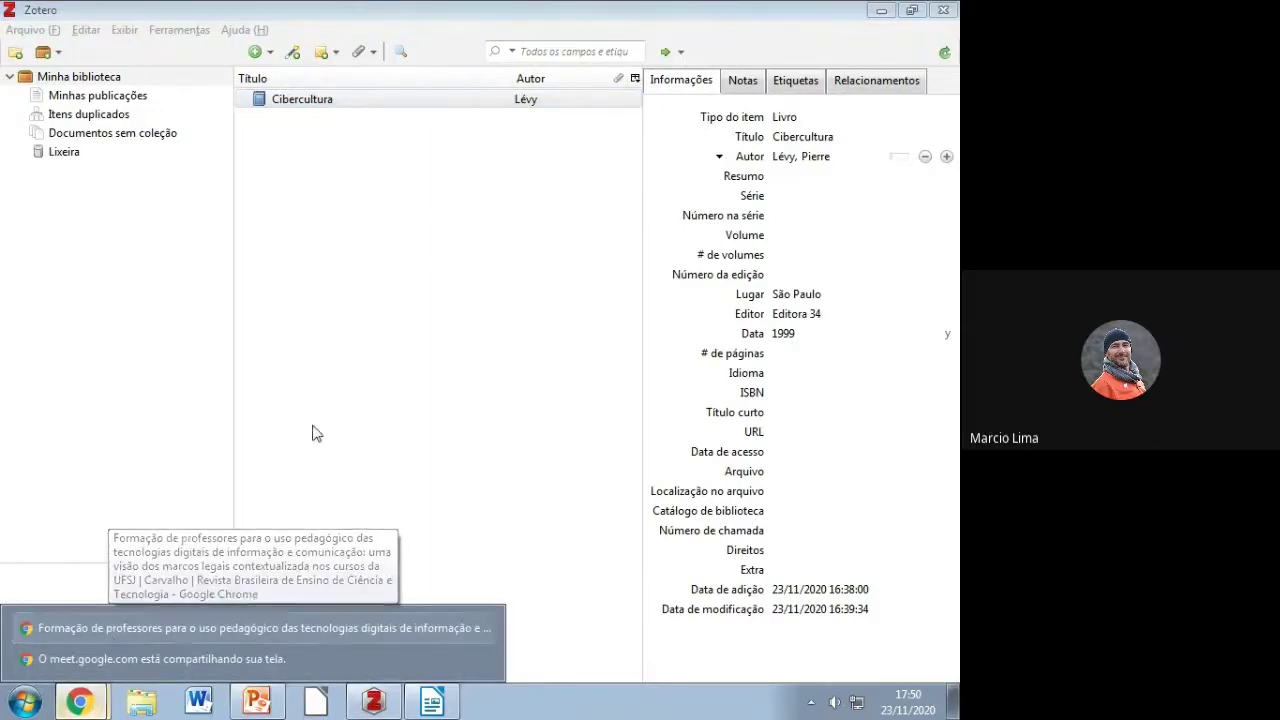
click(154, 628)
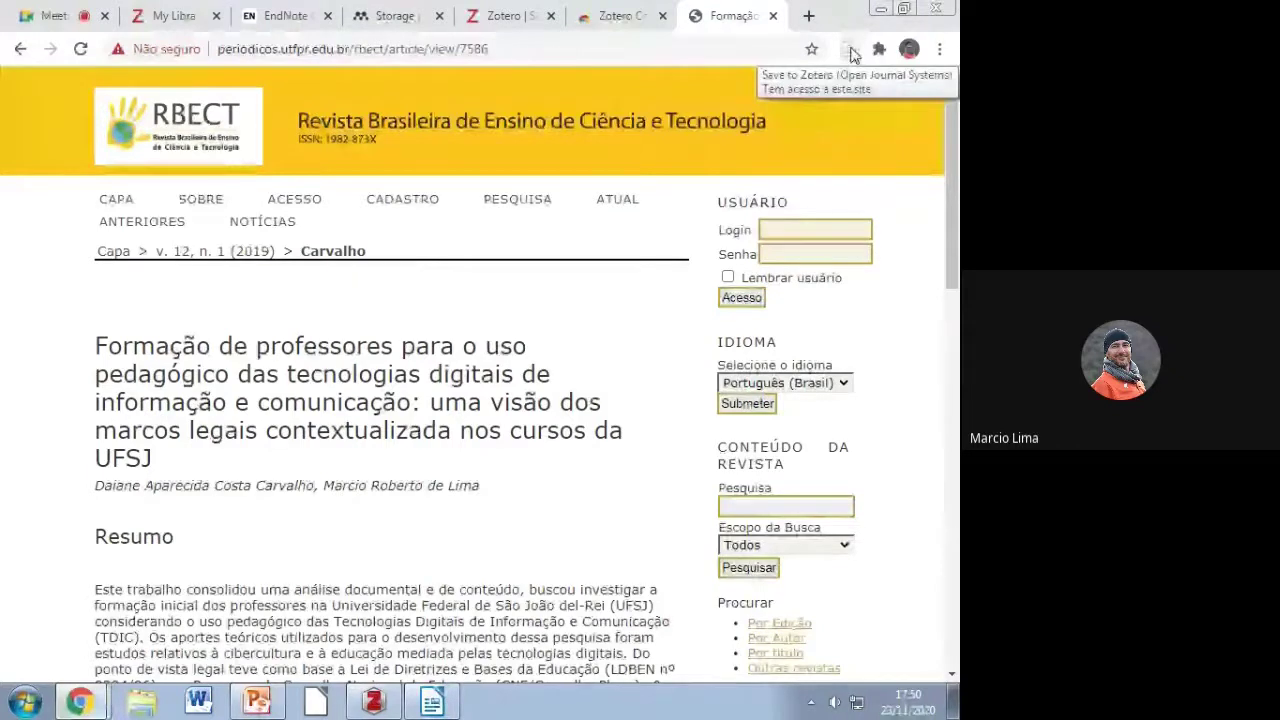
click(849, 52)
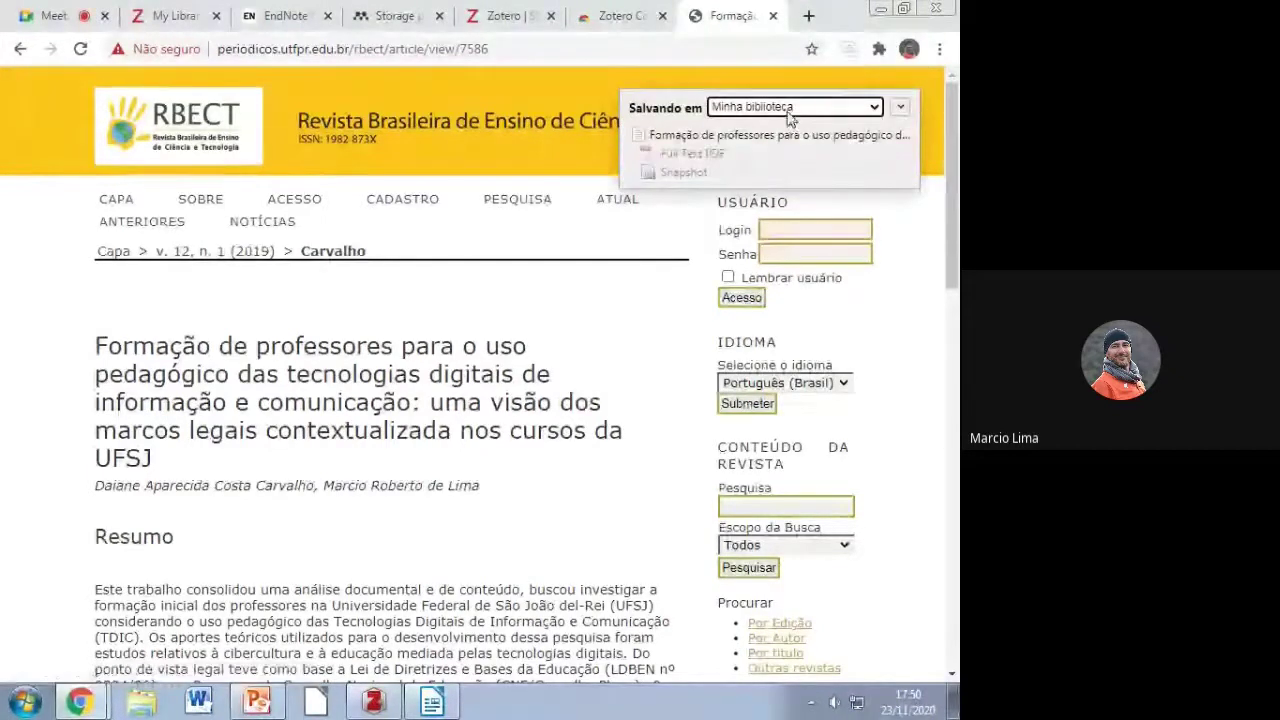
click(900, 106)
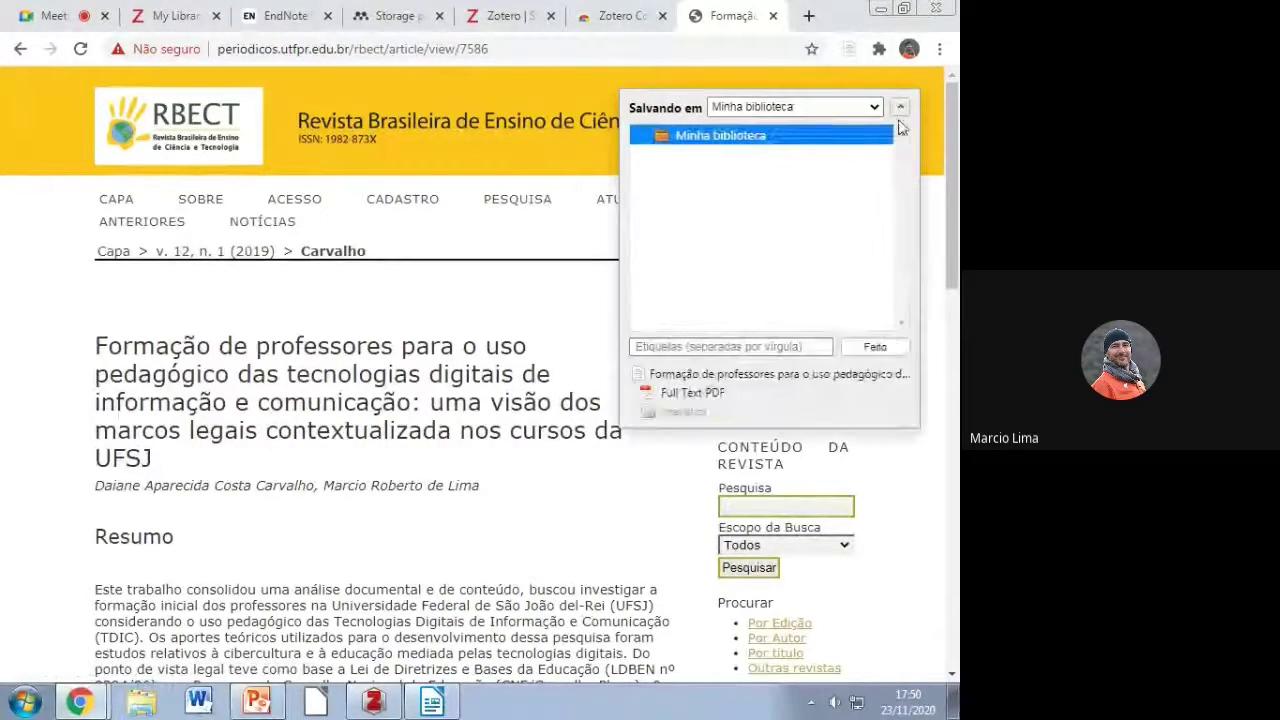
click(875, 347)
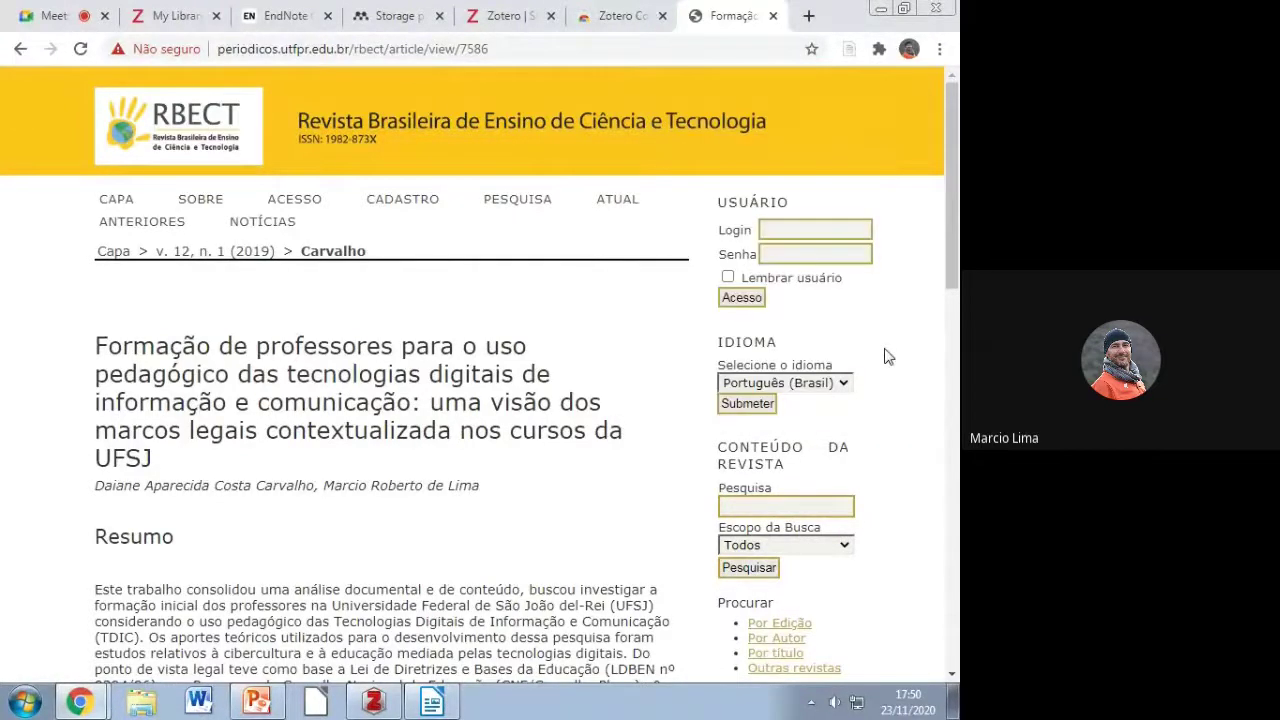
click(373, 703)
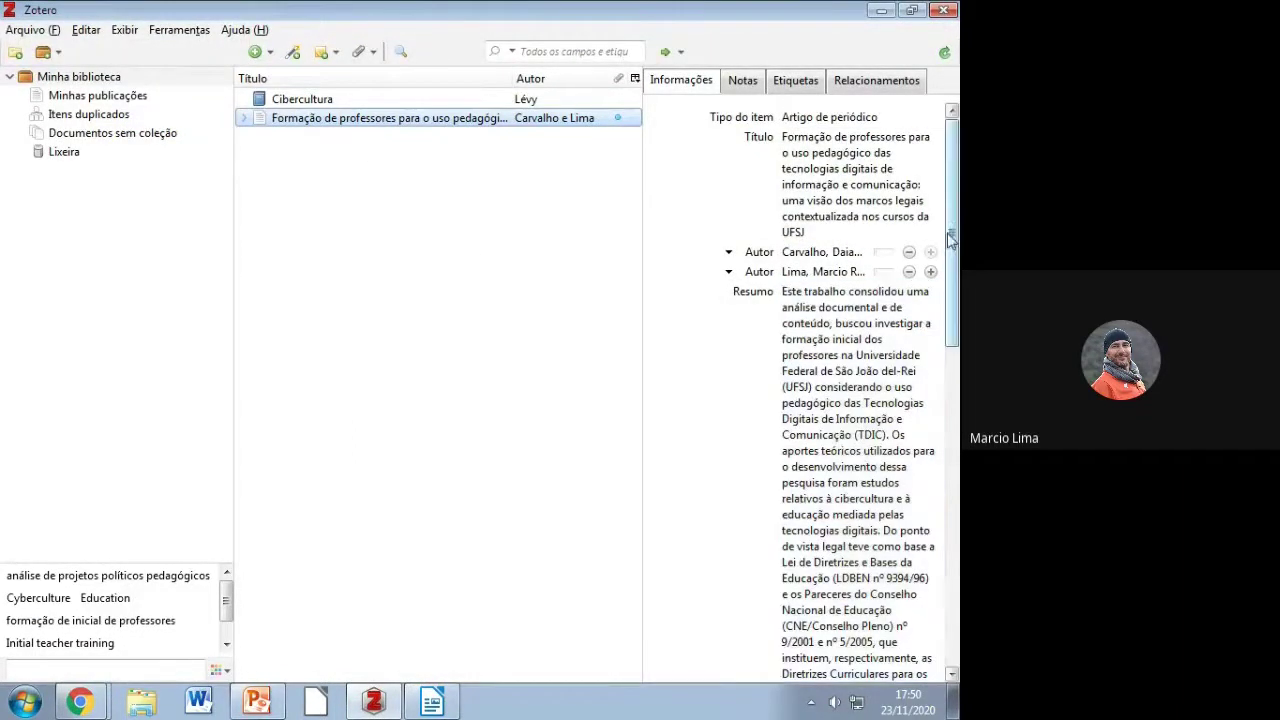
Step: Scroll through the saved article's journal, volume, DOI and ISSN fields, leaving the date 2019/03/13
drag(950, 237, 950, 230)
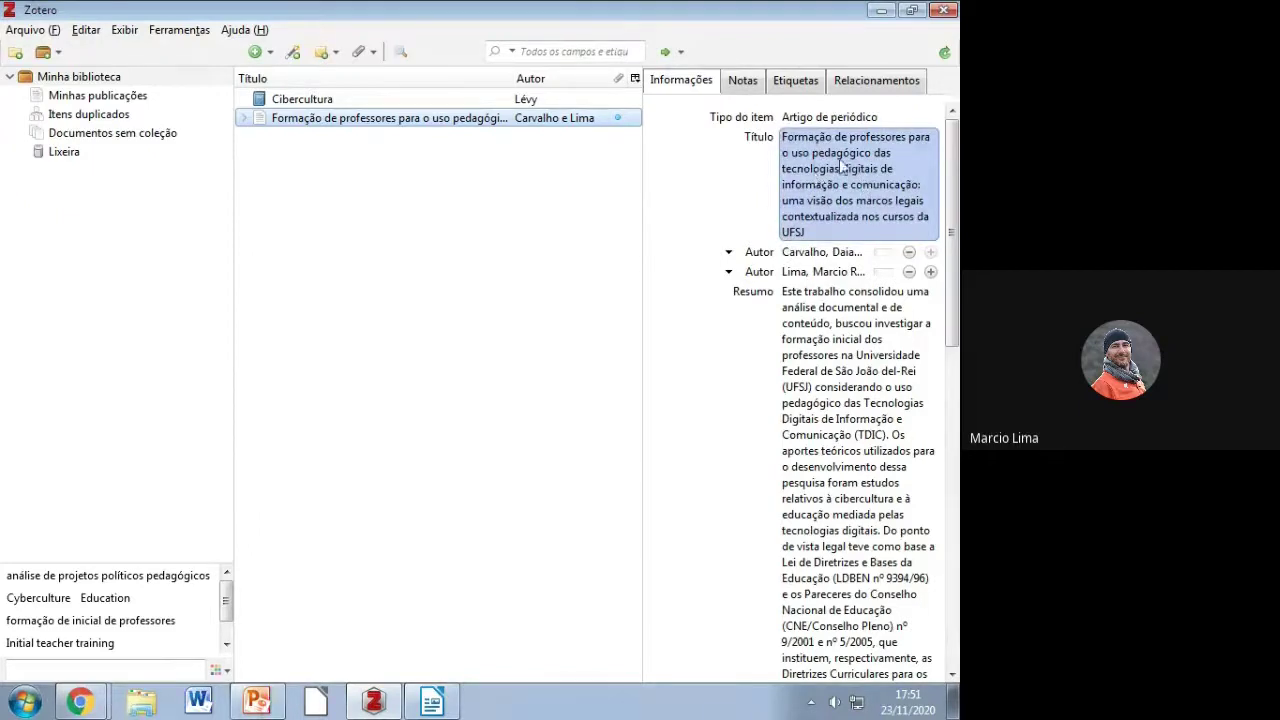
drag(950, 255, 950, 485)
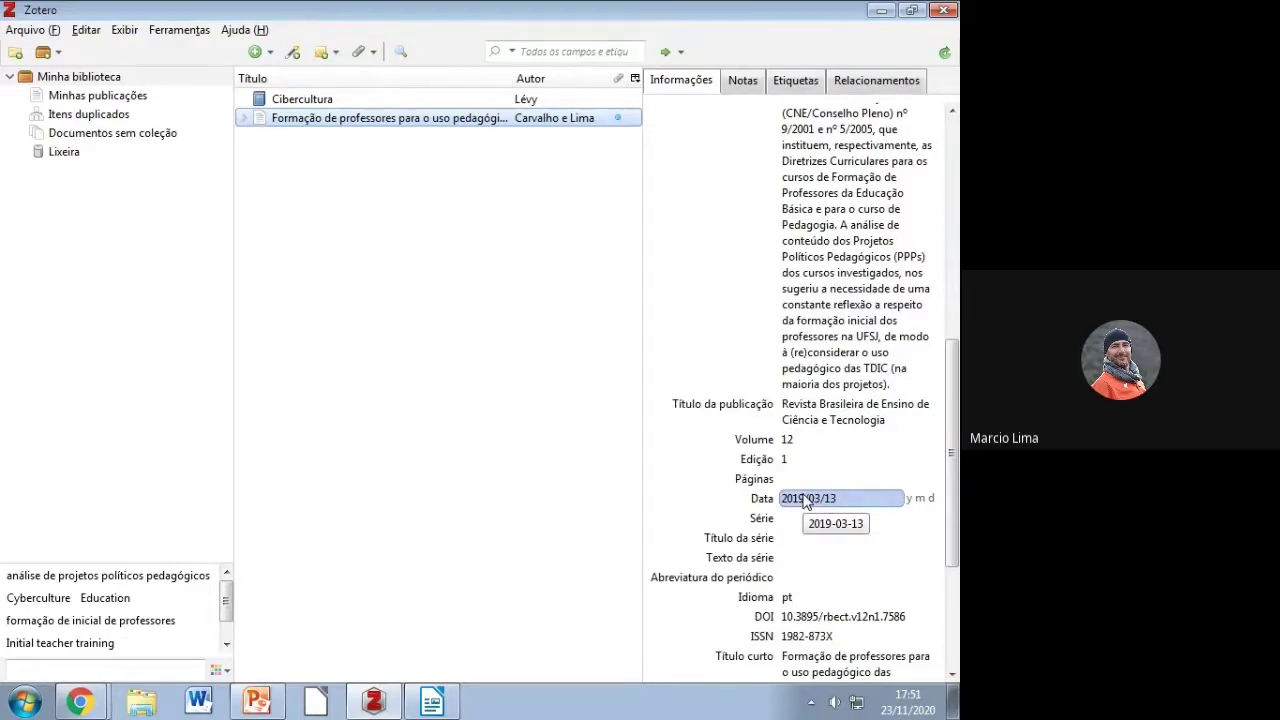
key(Return)
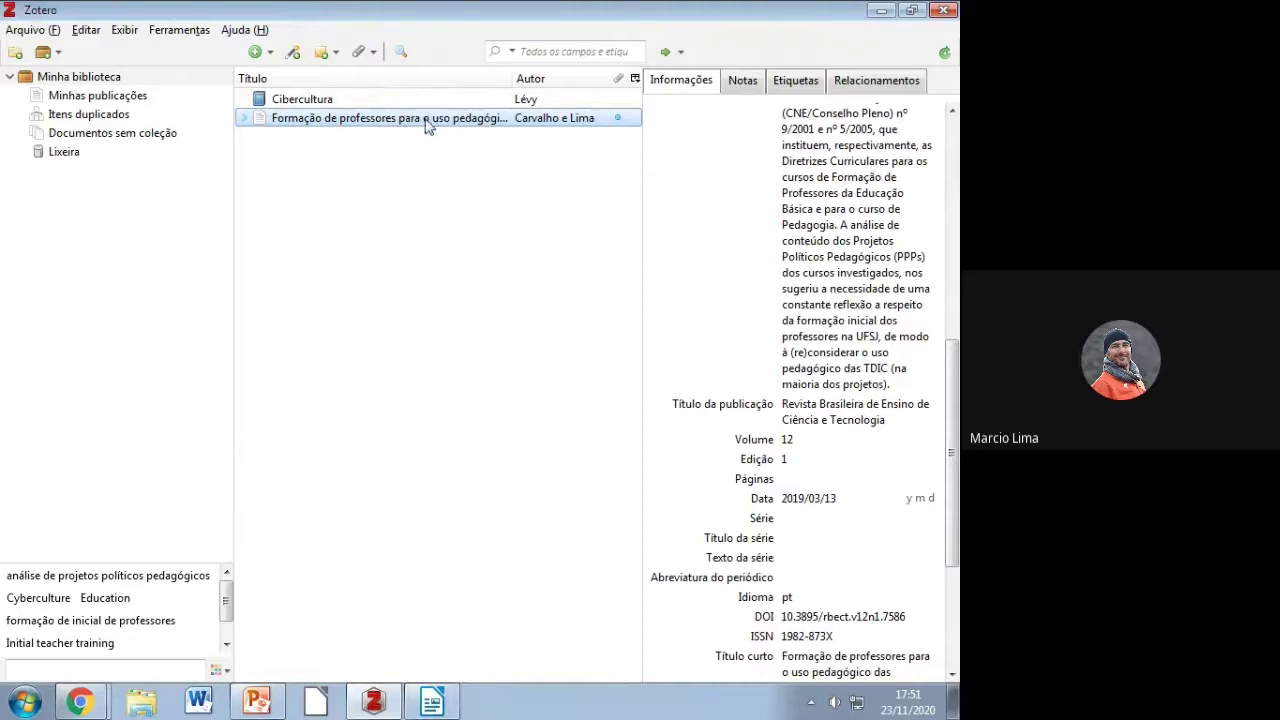
Step: Back in Writer, delete the placeholder citation after 'ritmo acelerado'
click(373, 700)
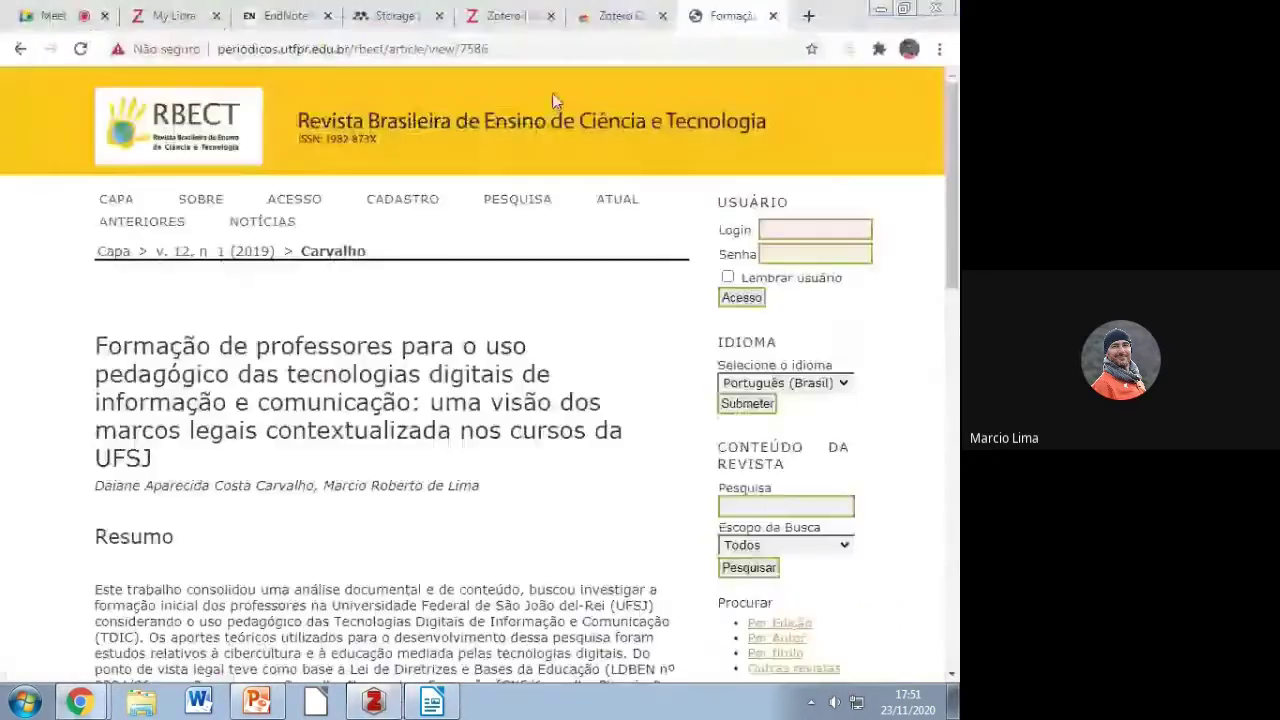
click(432, 701)
scroll(593, 495, up, 3)
scroll(593, 495, up, 15)
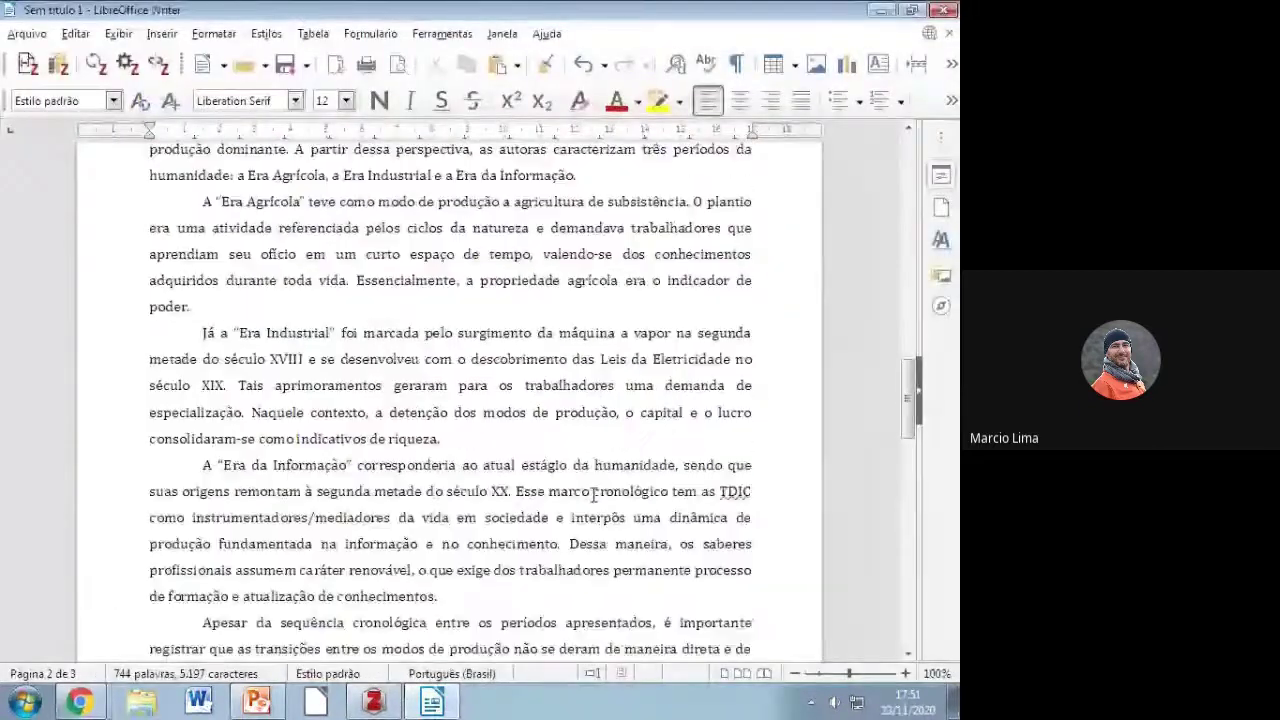
drag(686, 444, 541, 447)
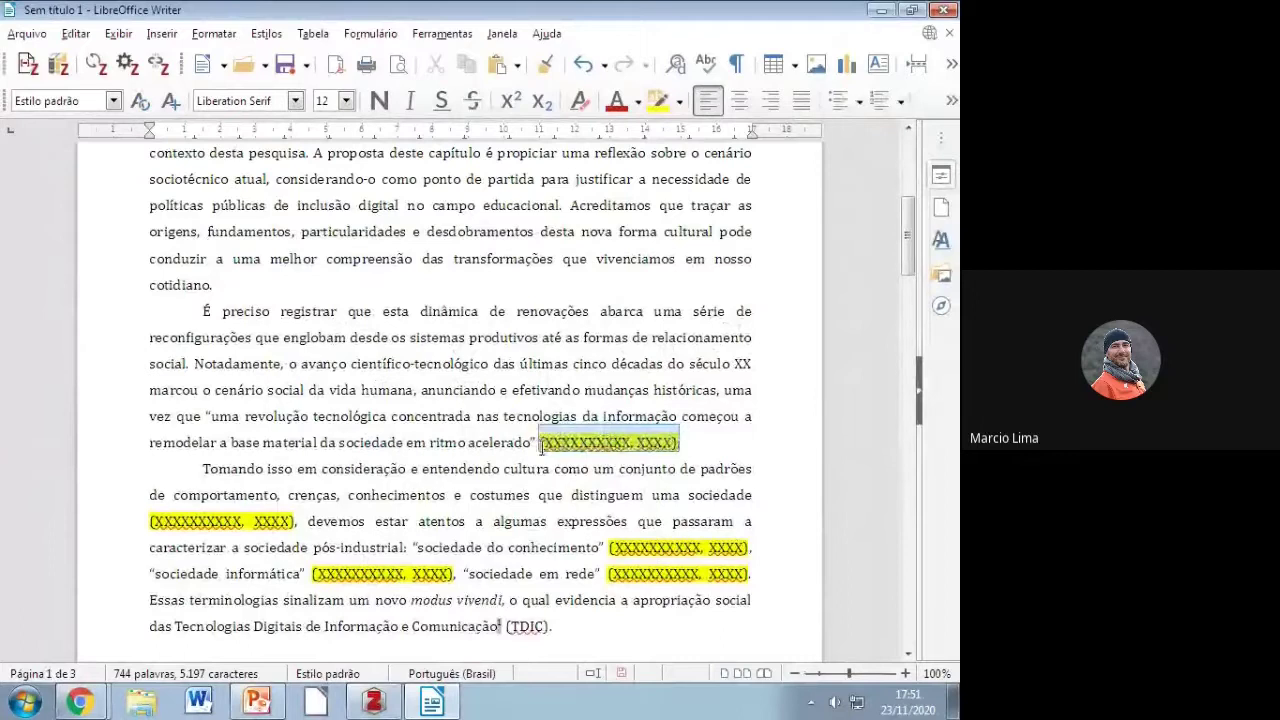
key(Delete)
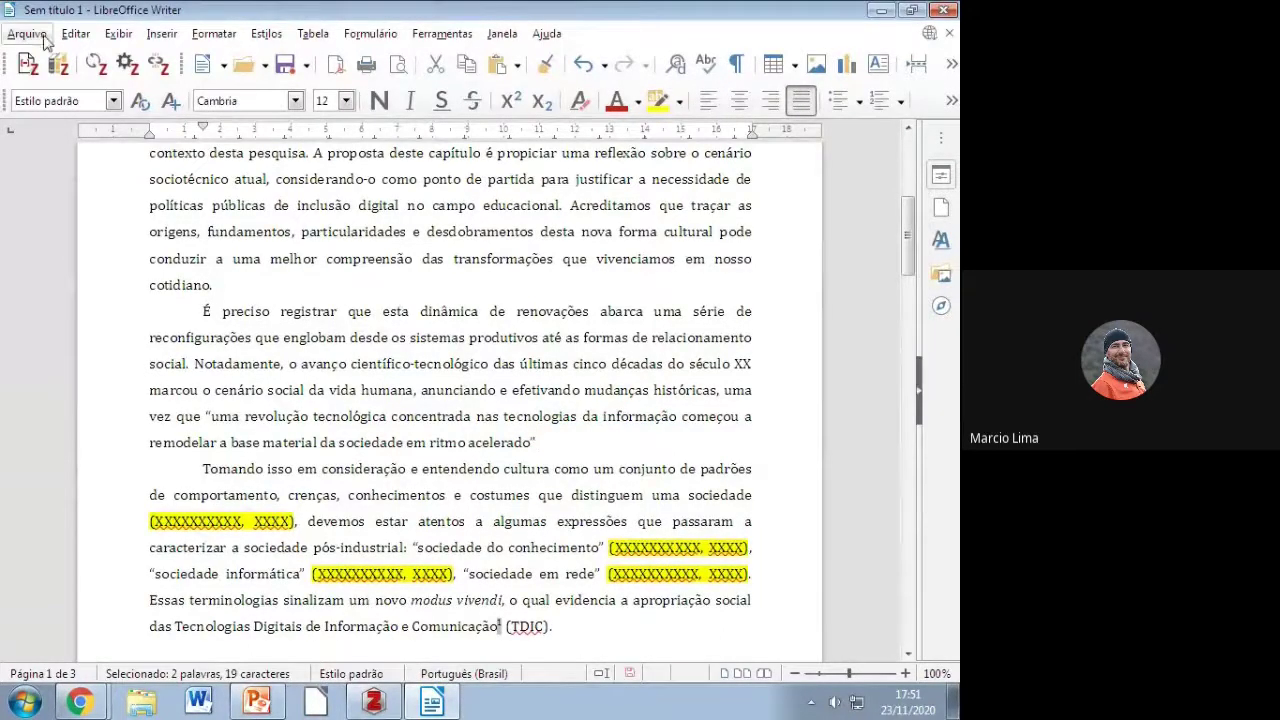
Step: Insert the (CARVALHO; LIMA, 2019) citation there, add a period, and start a new paragraph
click(27, 66)
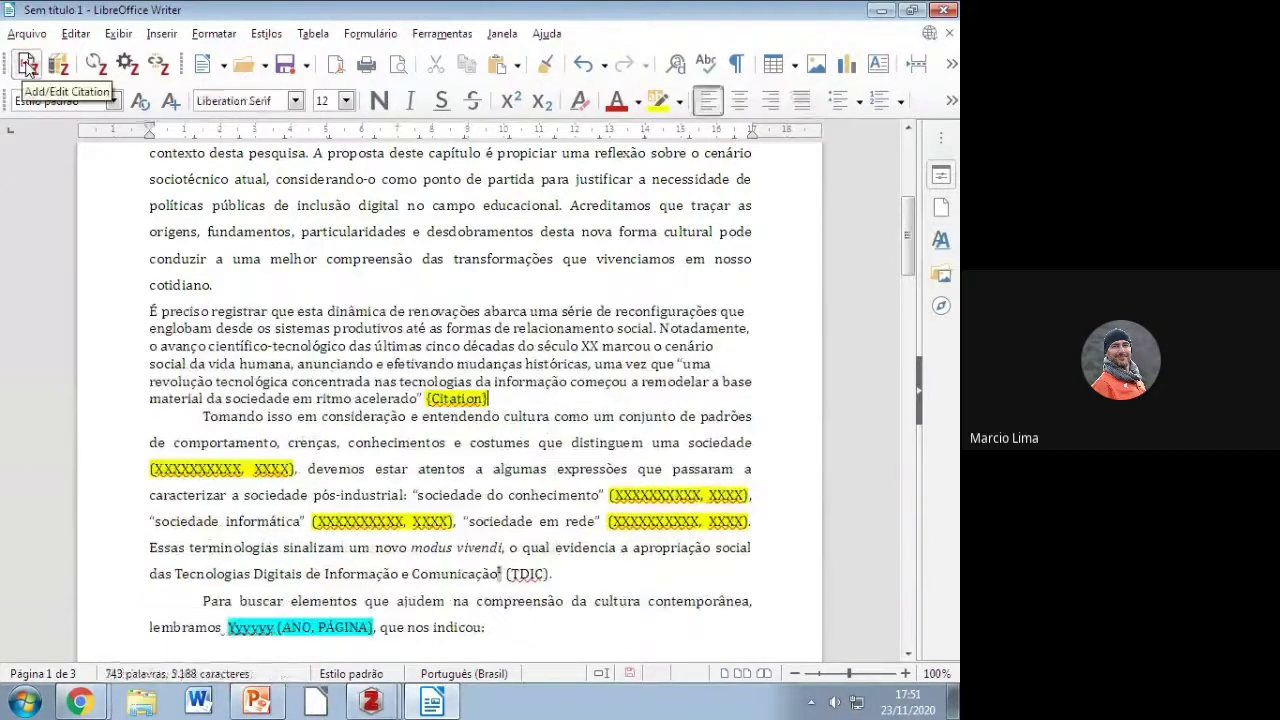
mouse_move(370, 700)
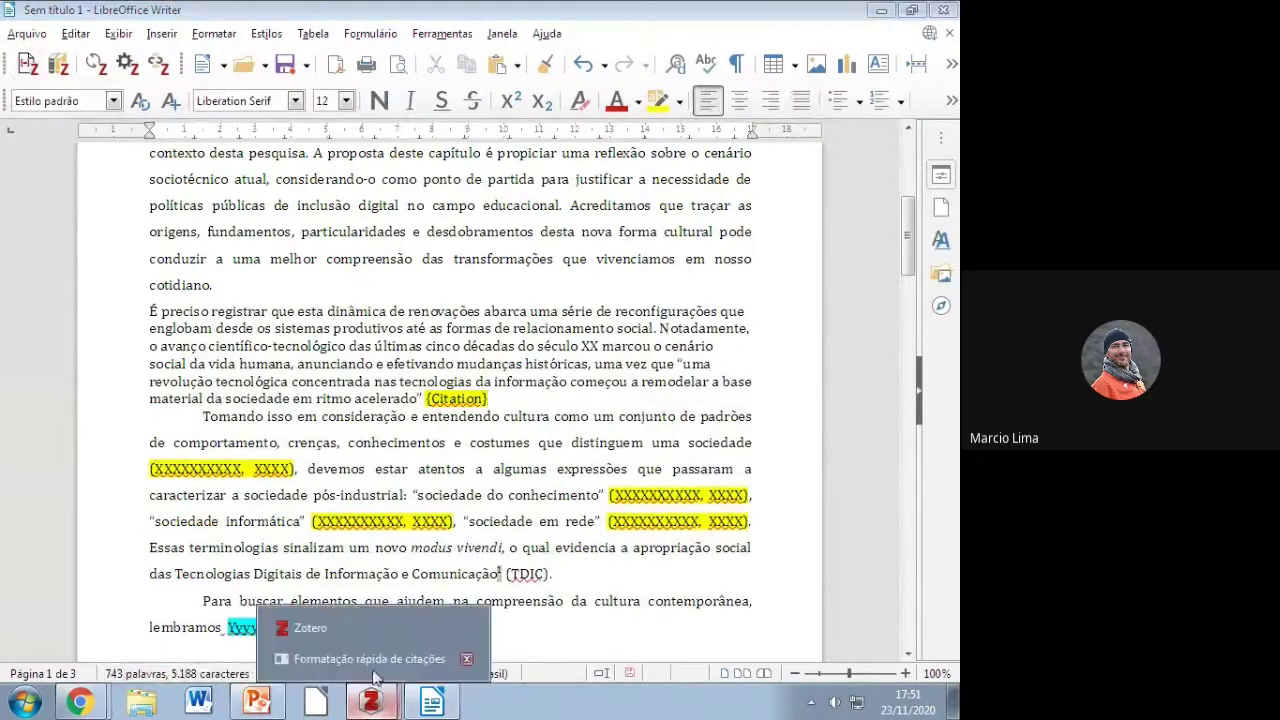
click(368, 658)
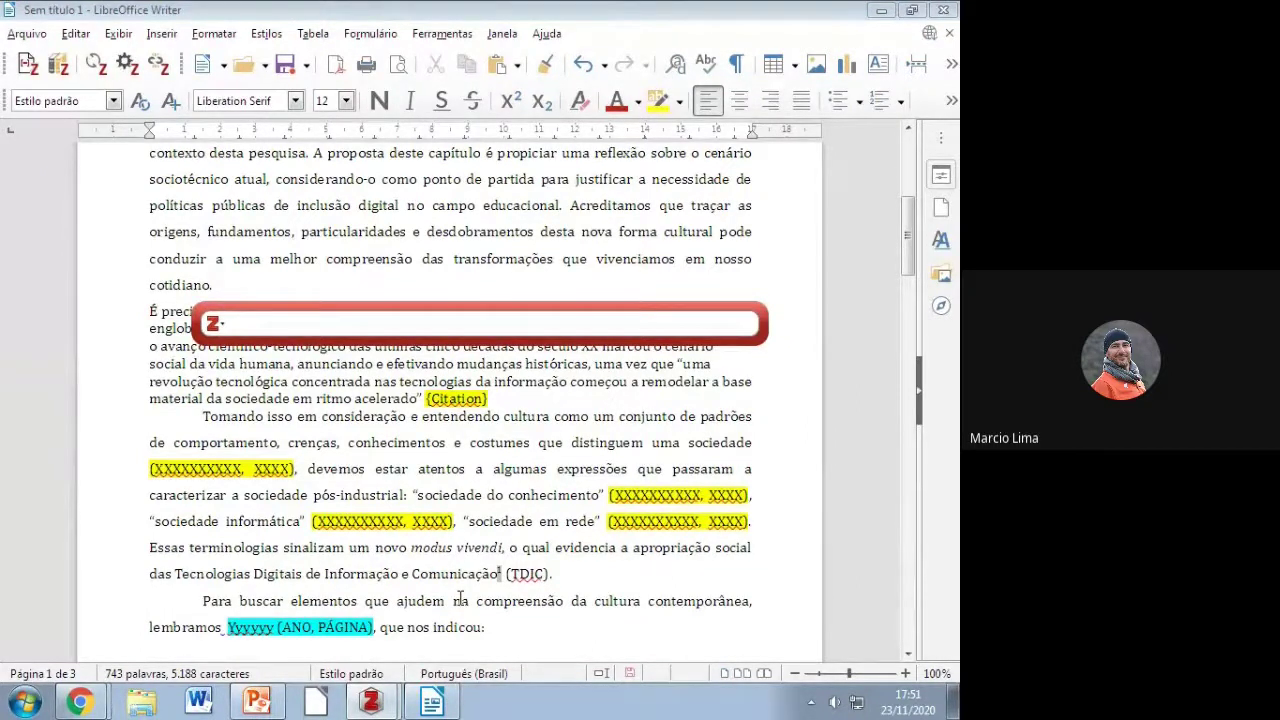
text(dal)
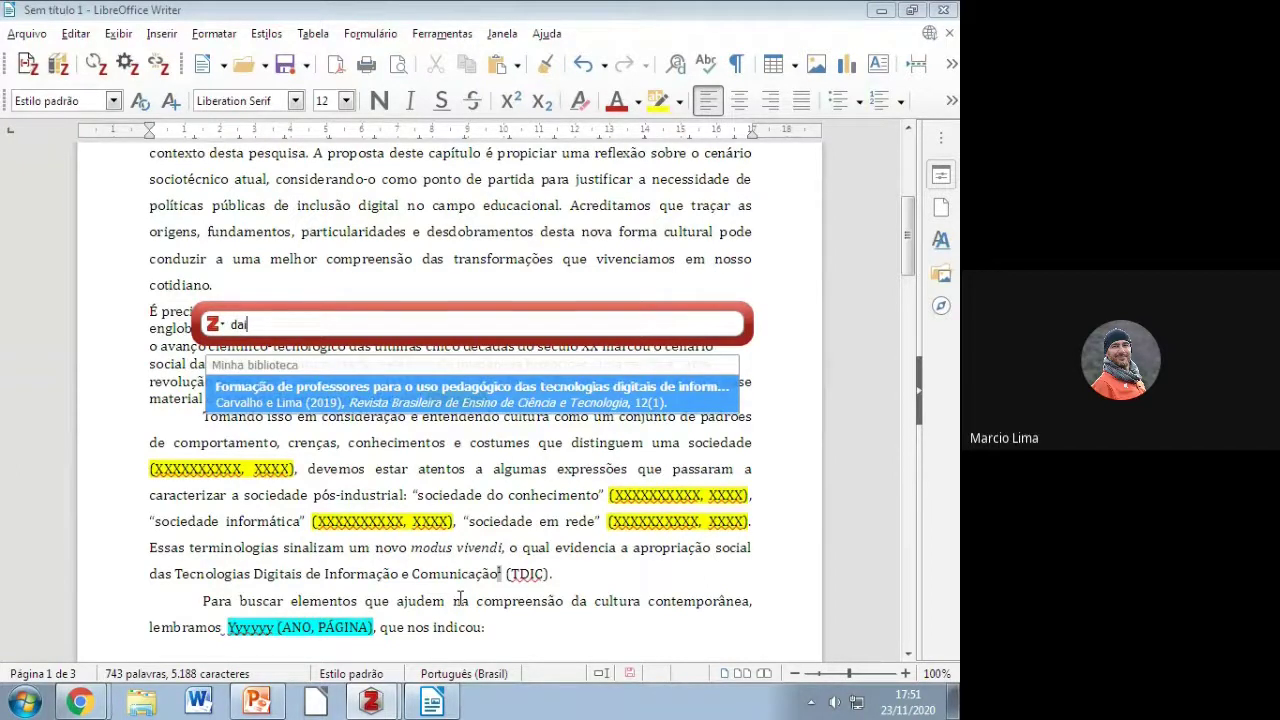
click(441, 389)
key(Return)
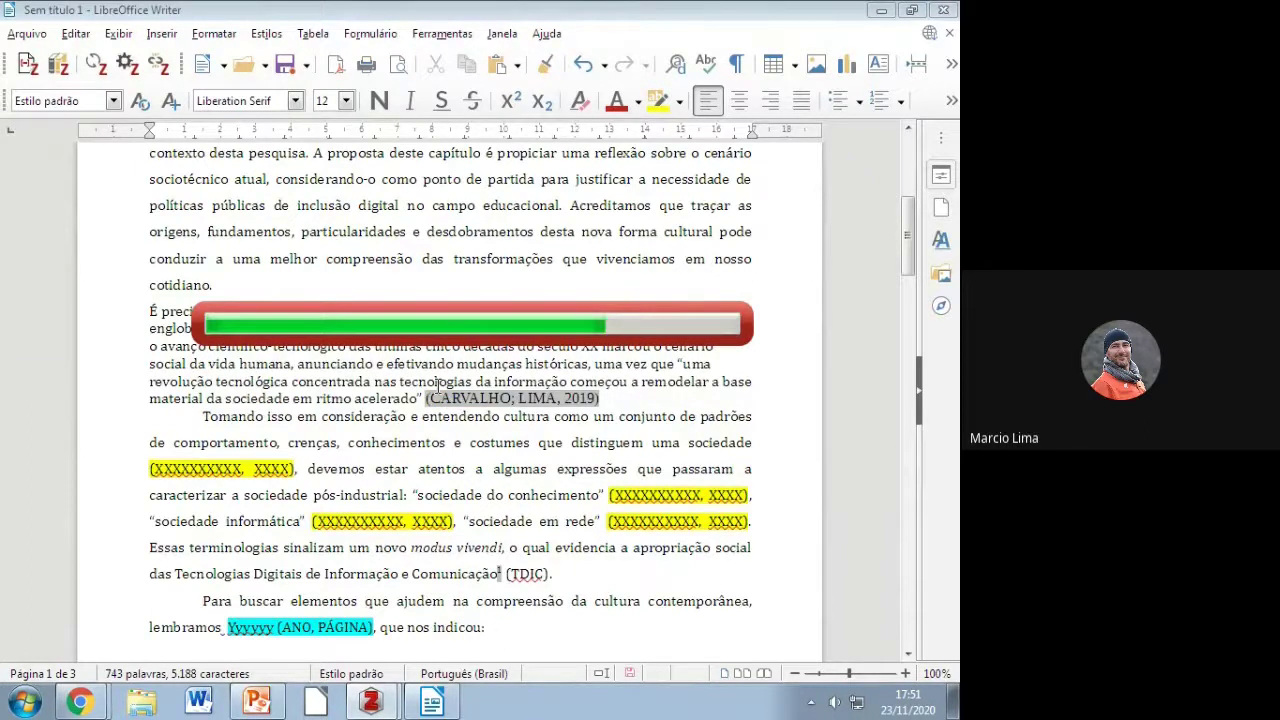
text(.)
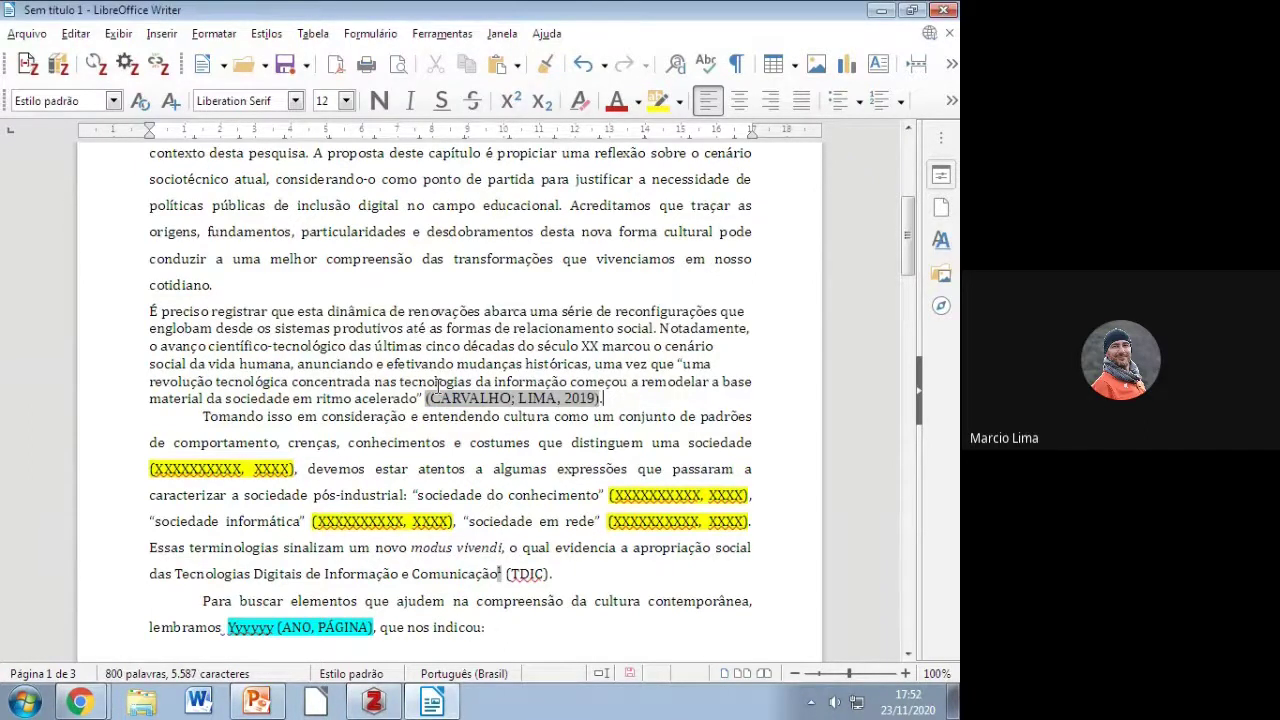
key(Return)
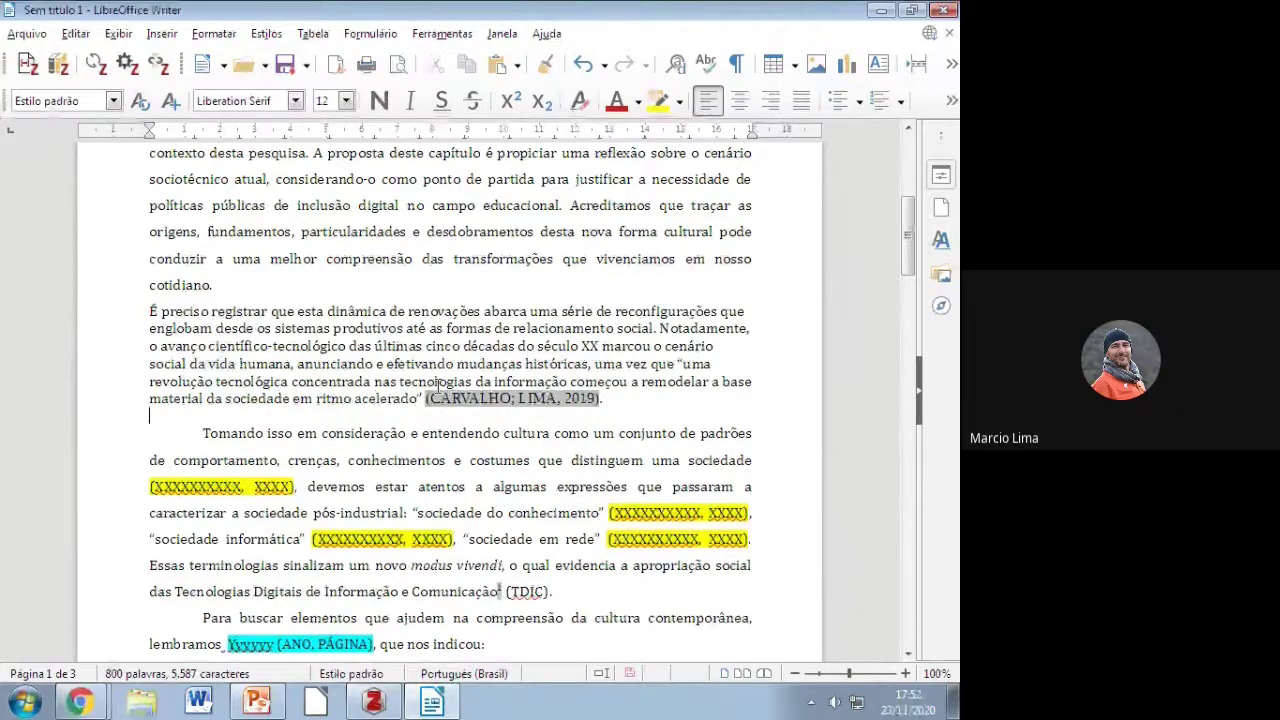
scroll(566, 478, down, 15)
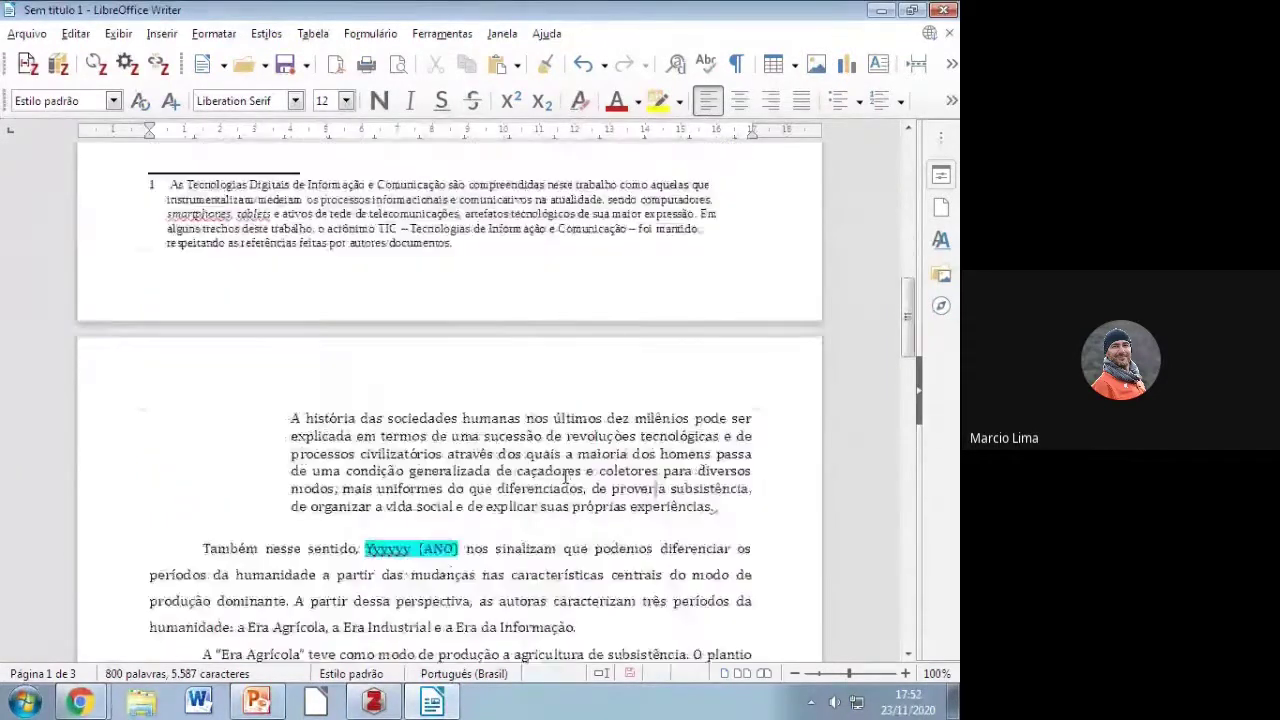
scroll(566, 478, down, 10)
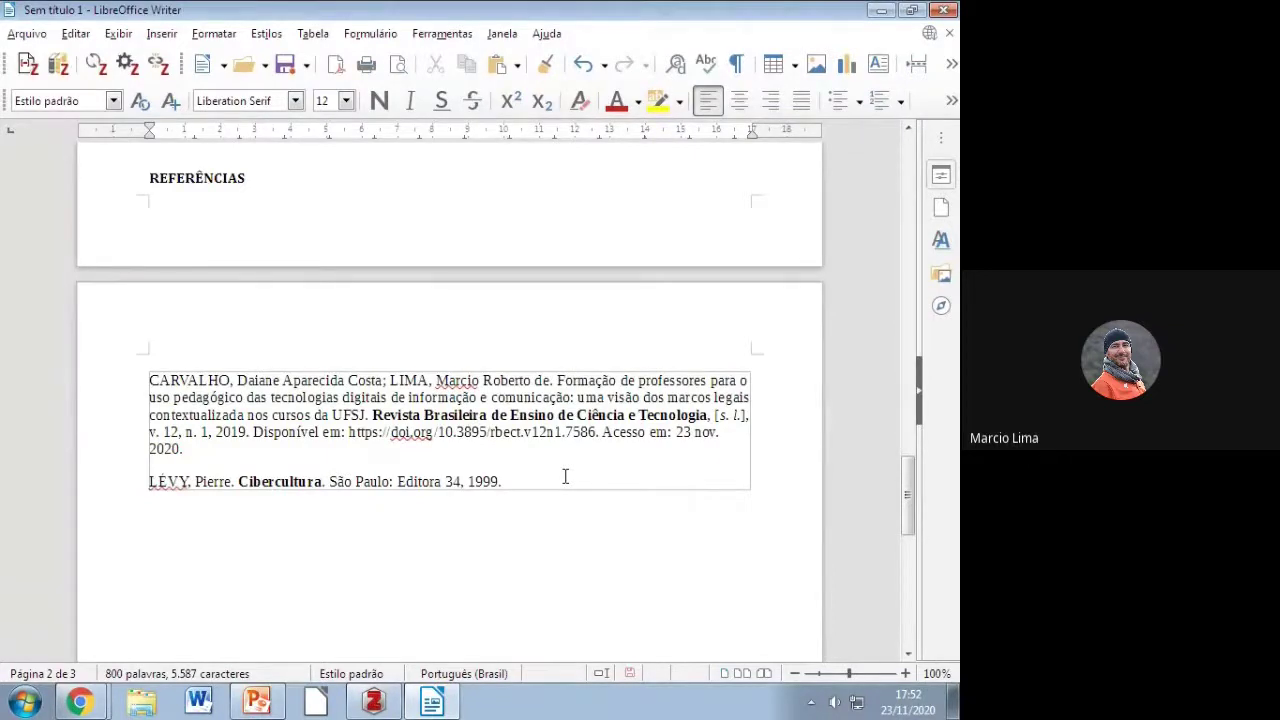
drag(711, 414, 747, 414)
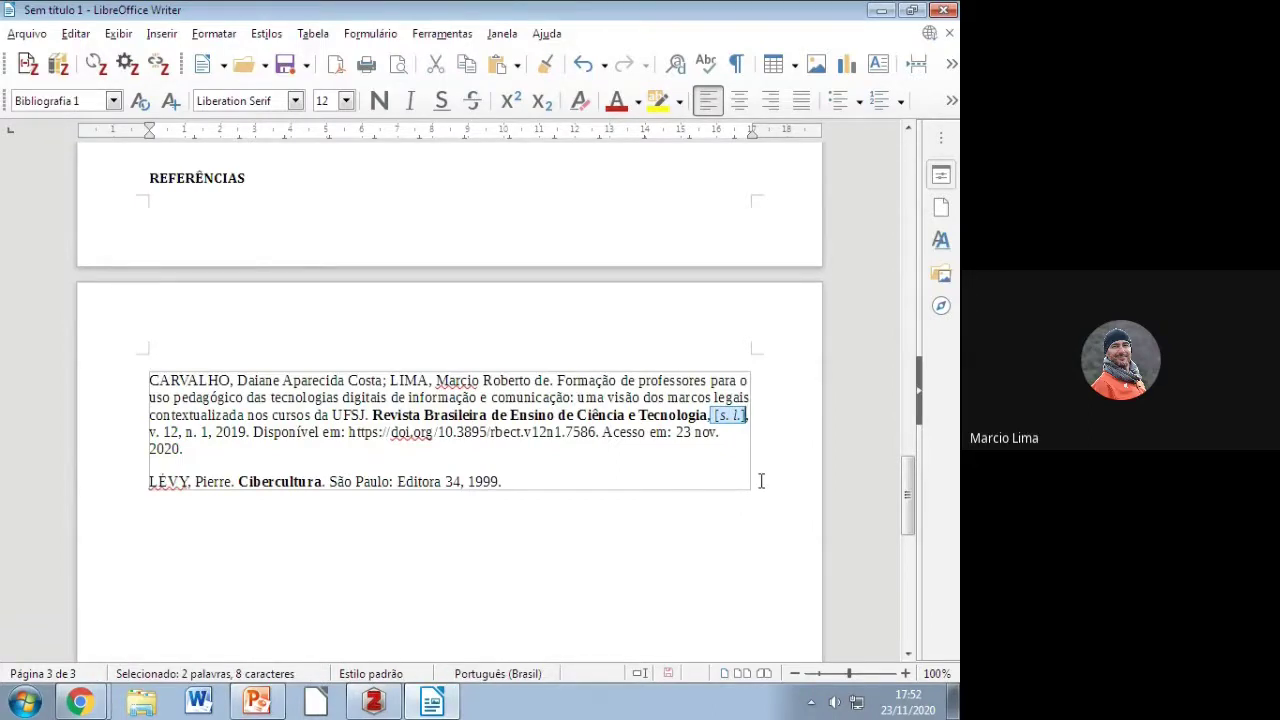
click(729, 440)
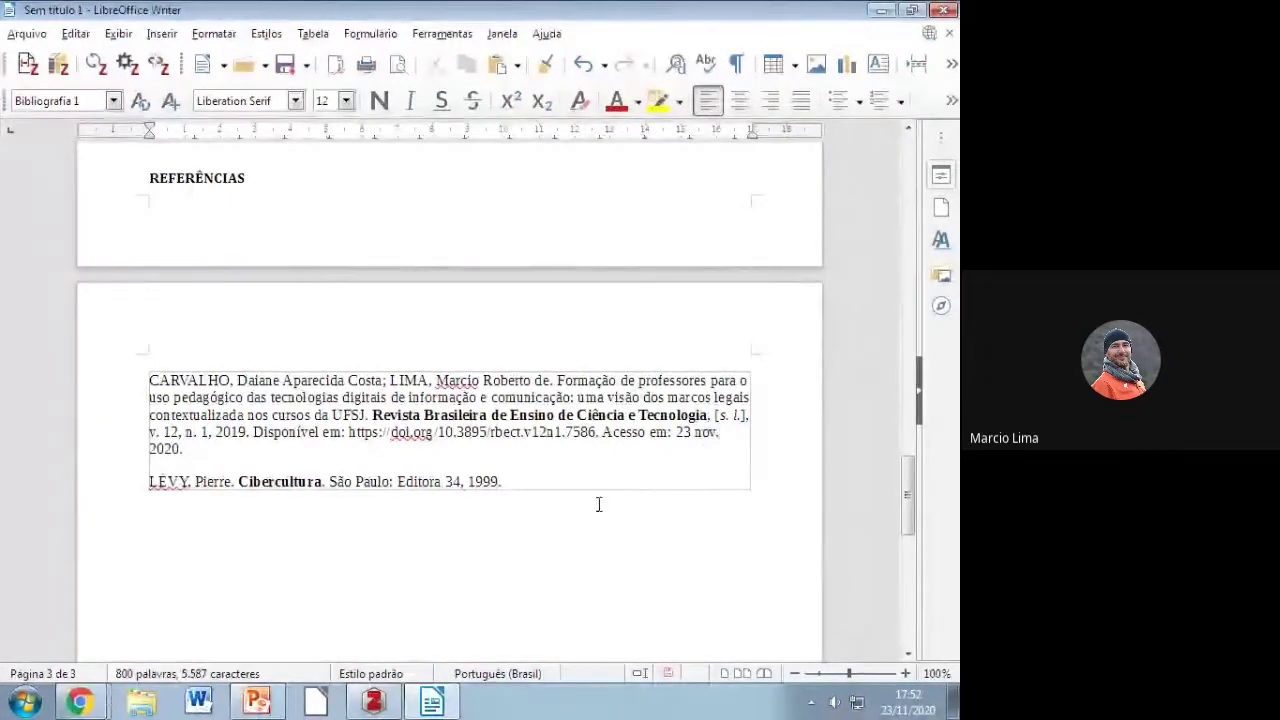
scroll(577, 447, up, 10)
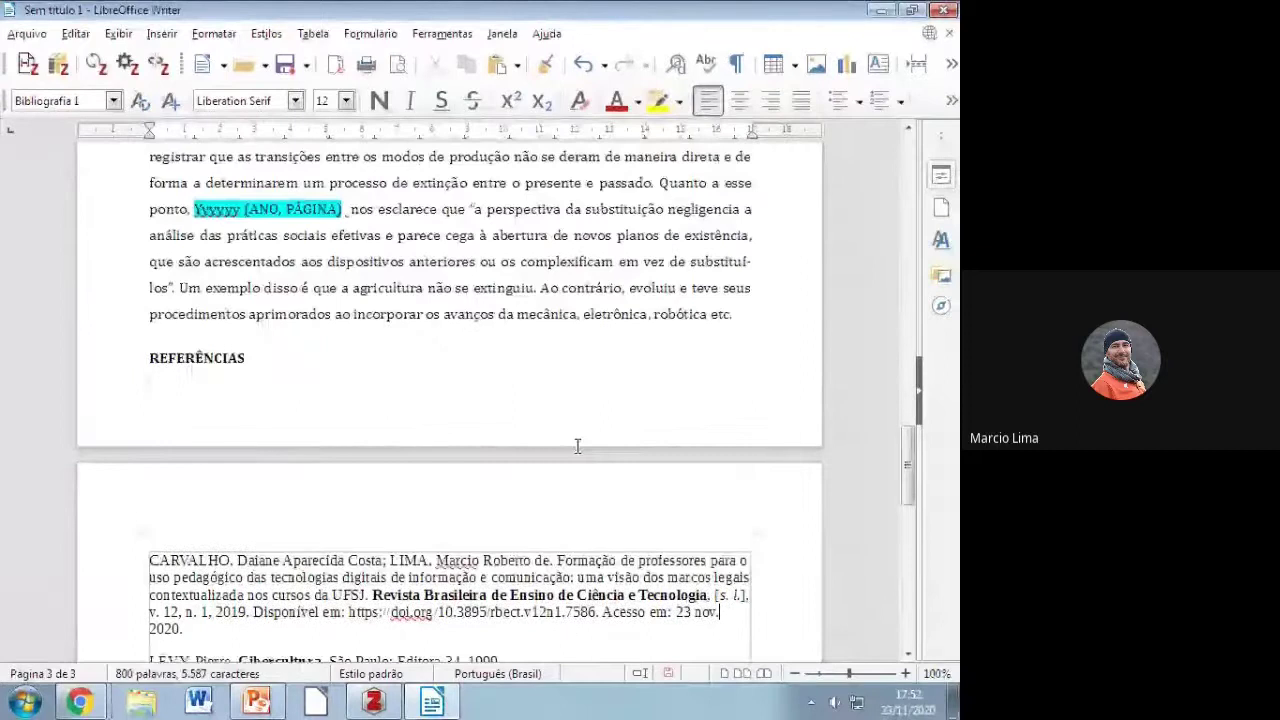
scroll(577, 447, up, 6)
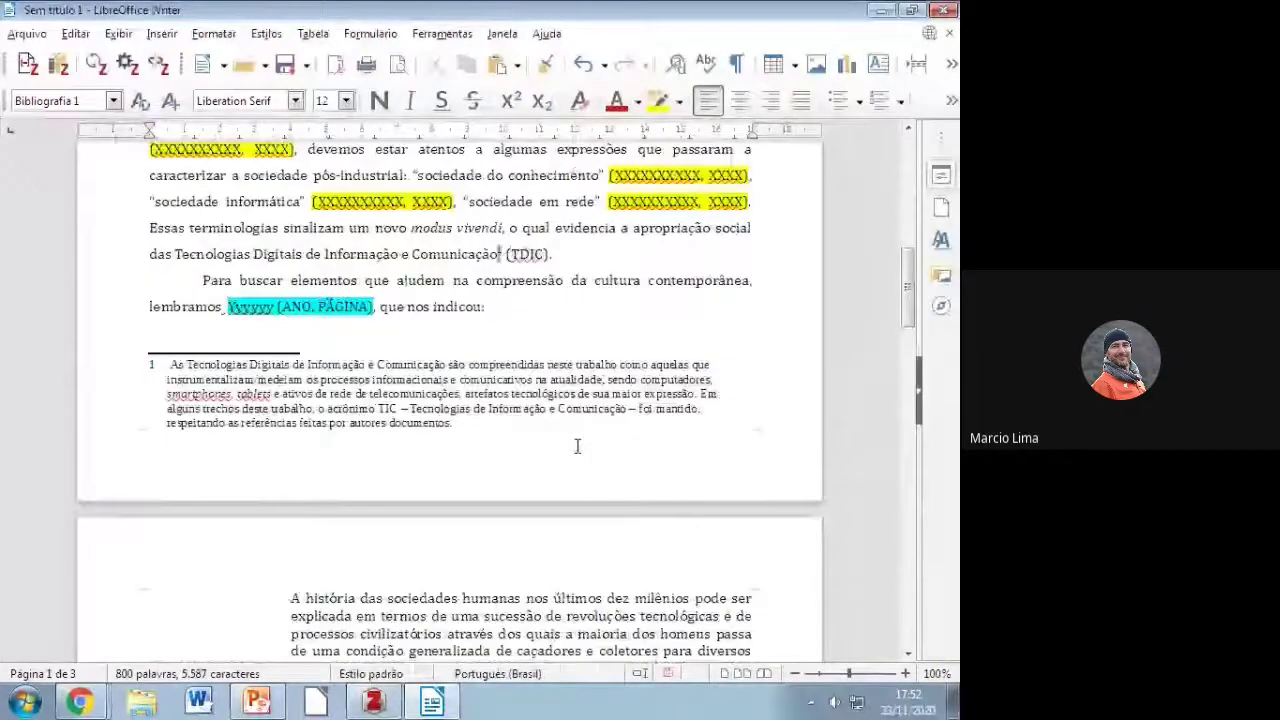
scroll(577, 447, up, 8)
click(679, 455)
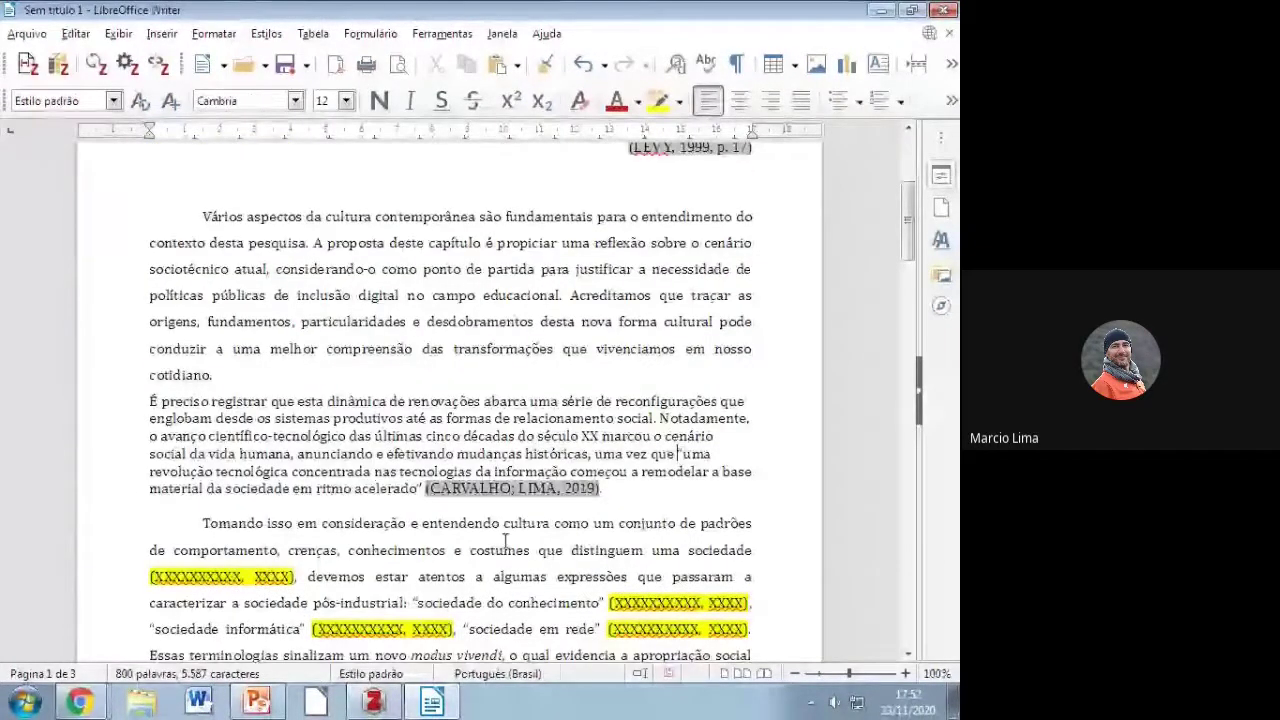
scroll(505, 541, down, 12)
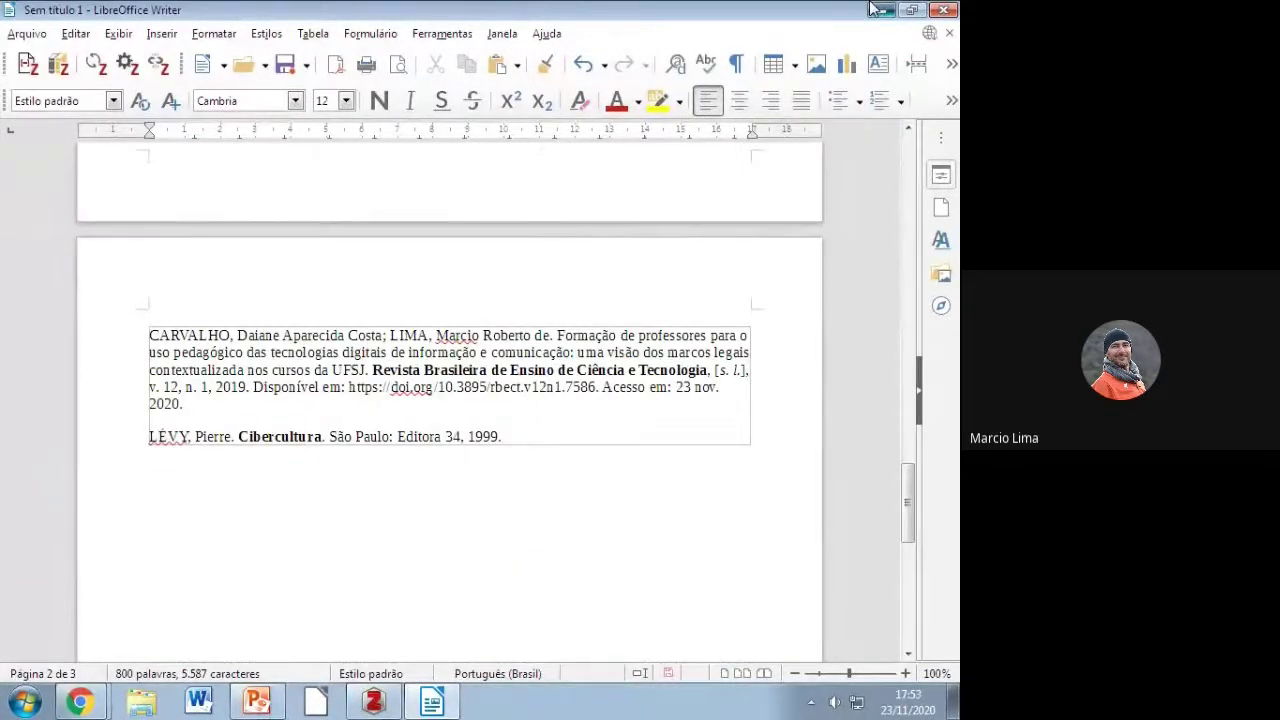
Step: Search 'blog scielo', go to Blog SciELO em Perspectiva, and open 'O governo está seguindo a ciência'
click(880, 10)
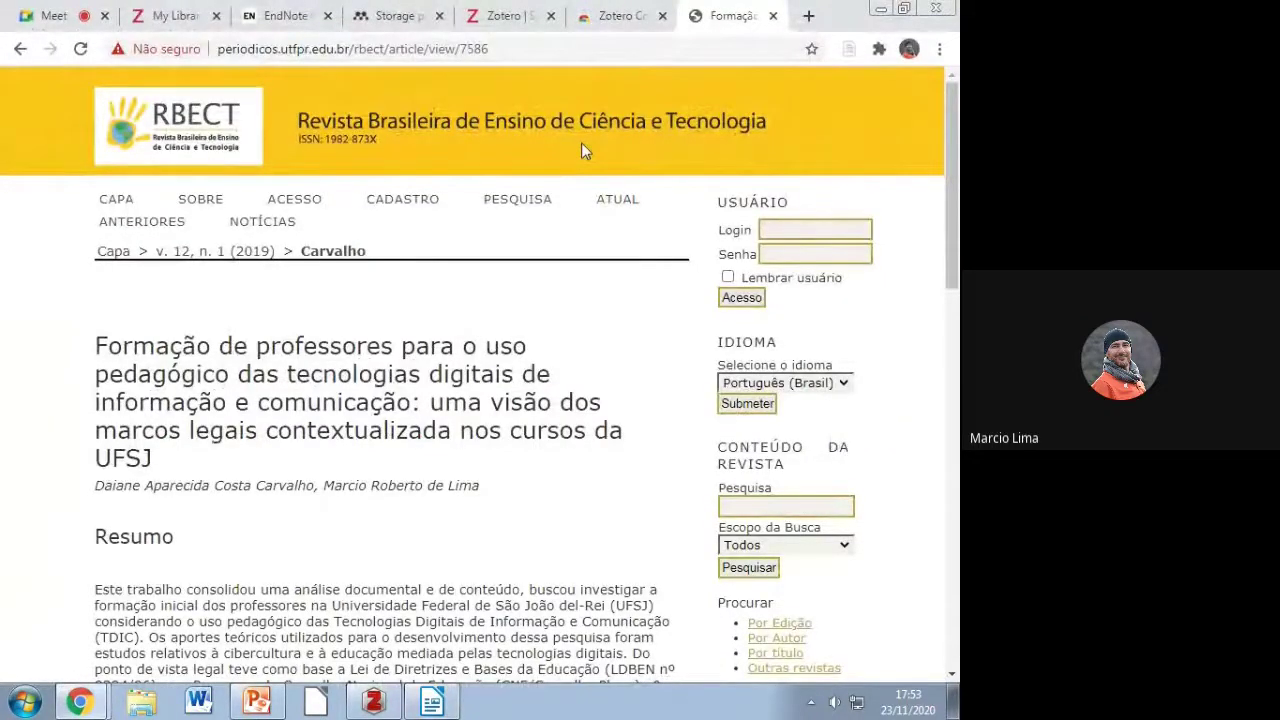
click(507, 46)
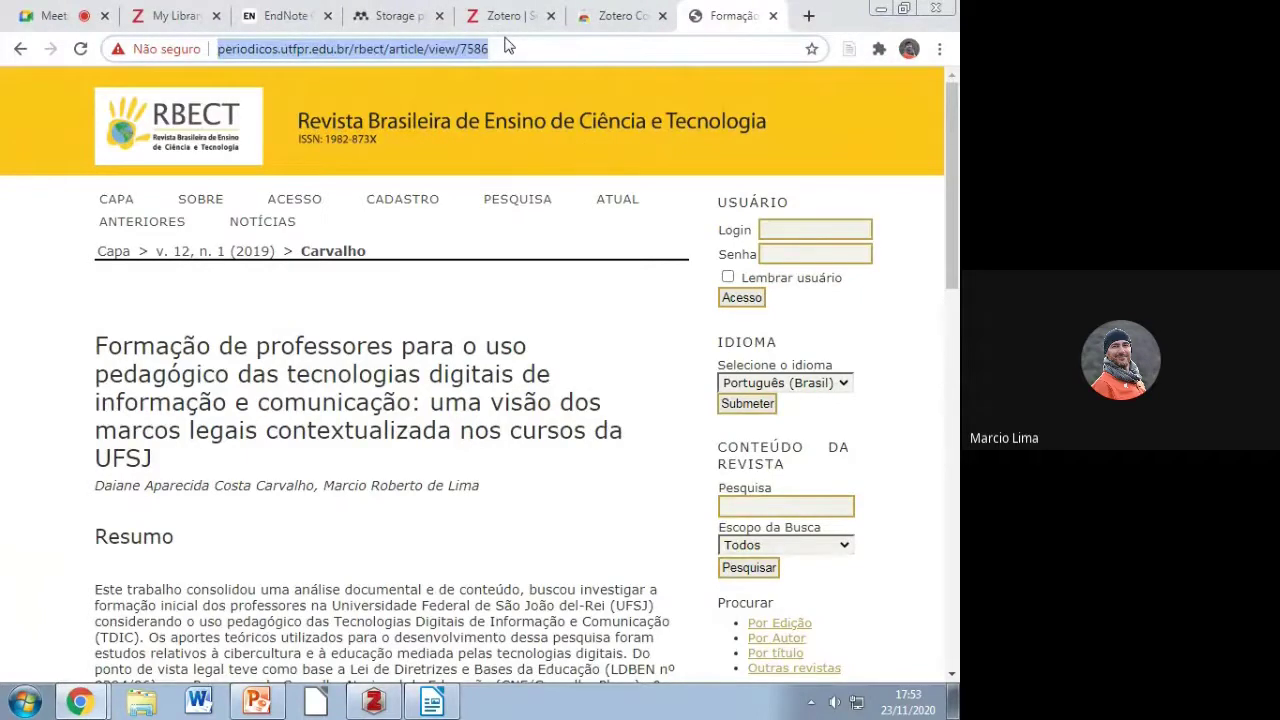
key(BackSpace)
text(blog )
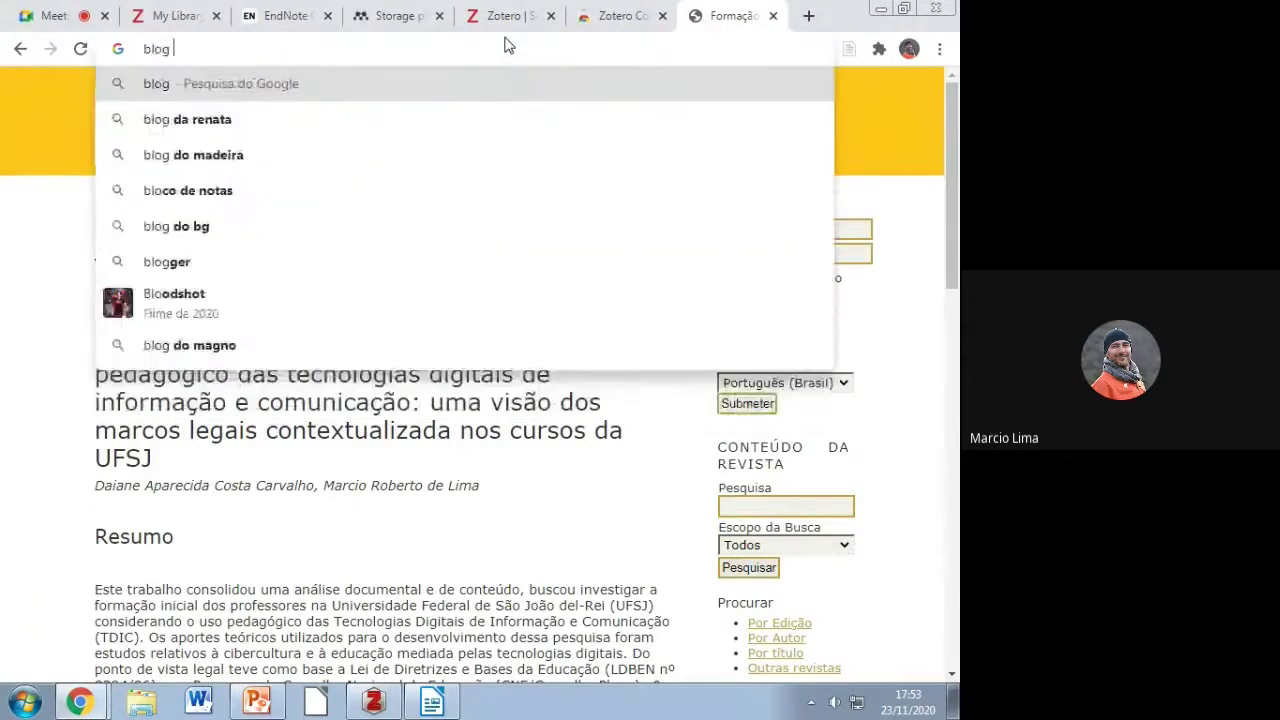
text(scielo)
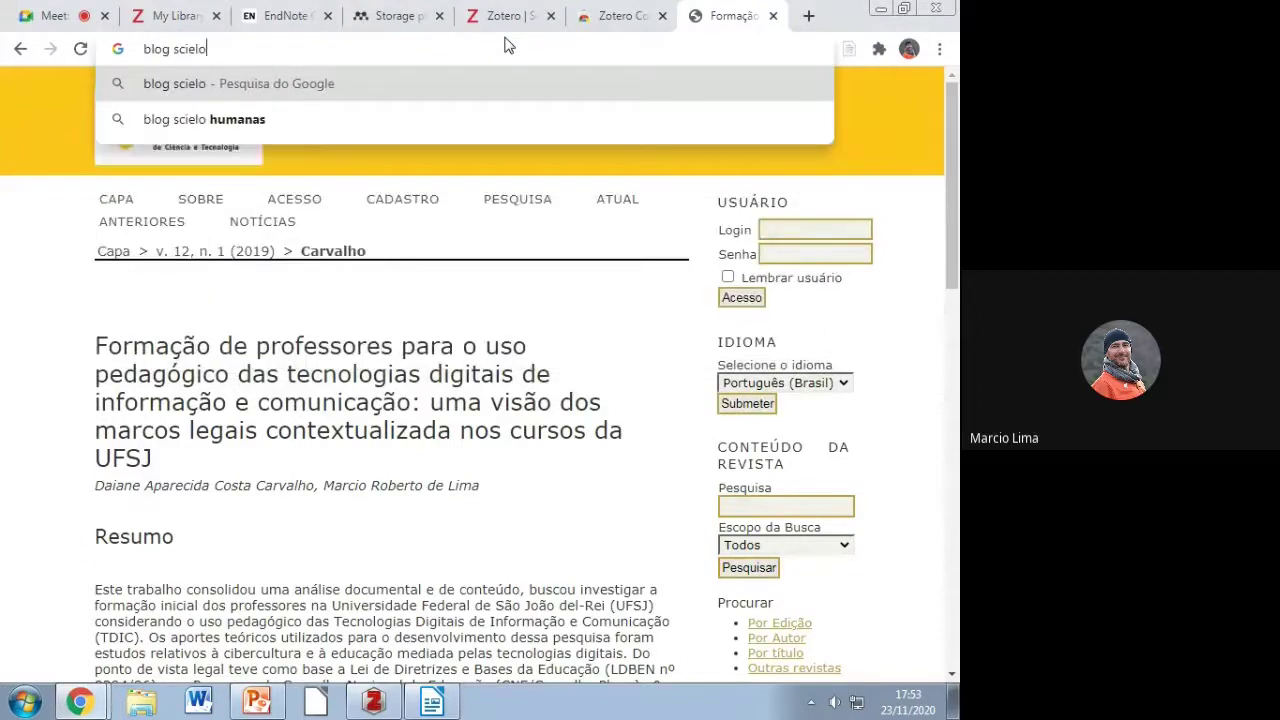
key(Return)
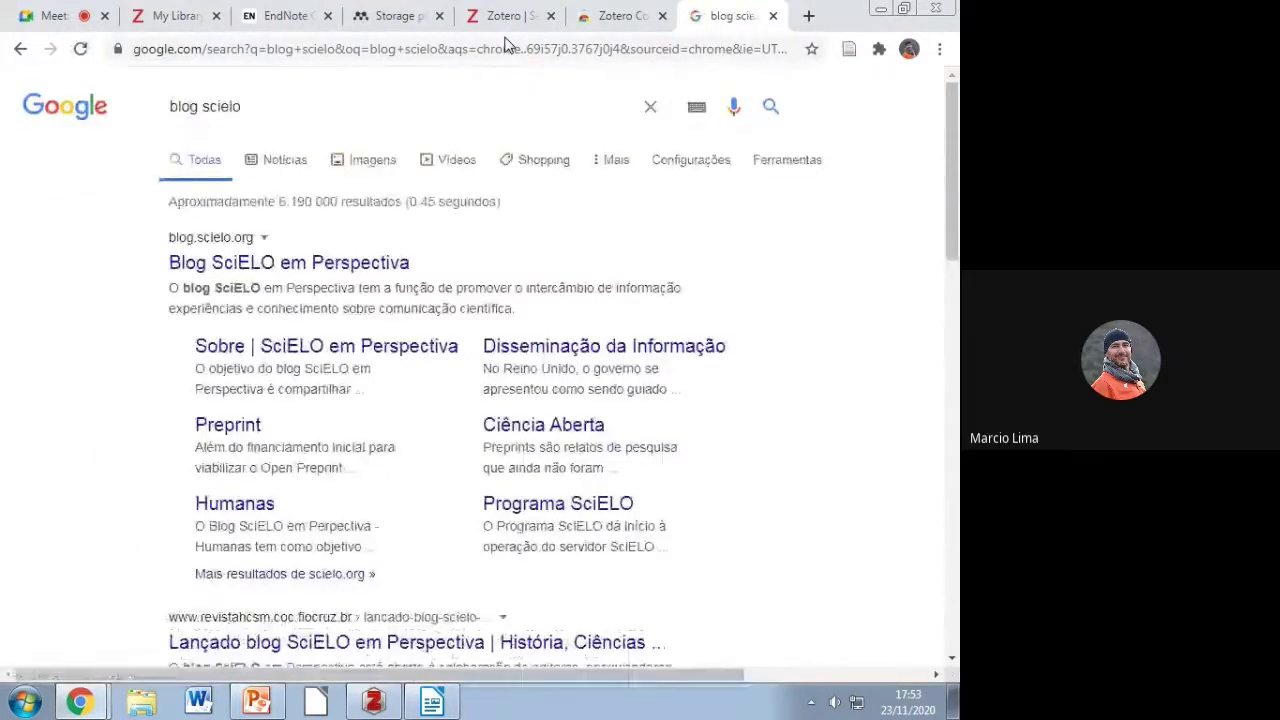
click(357, 268)
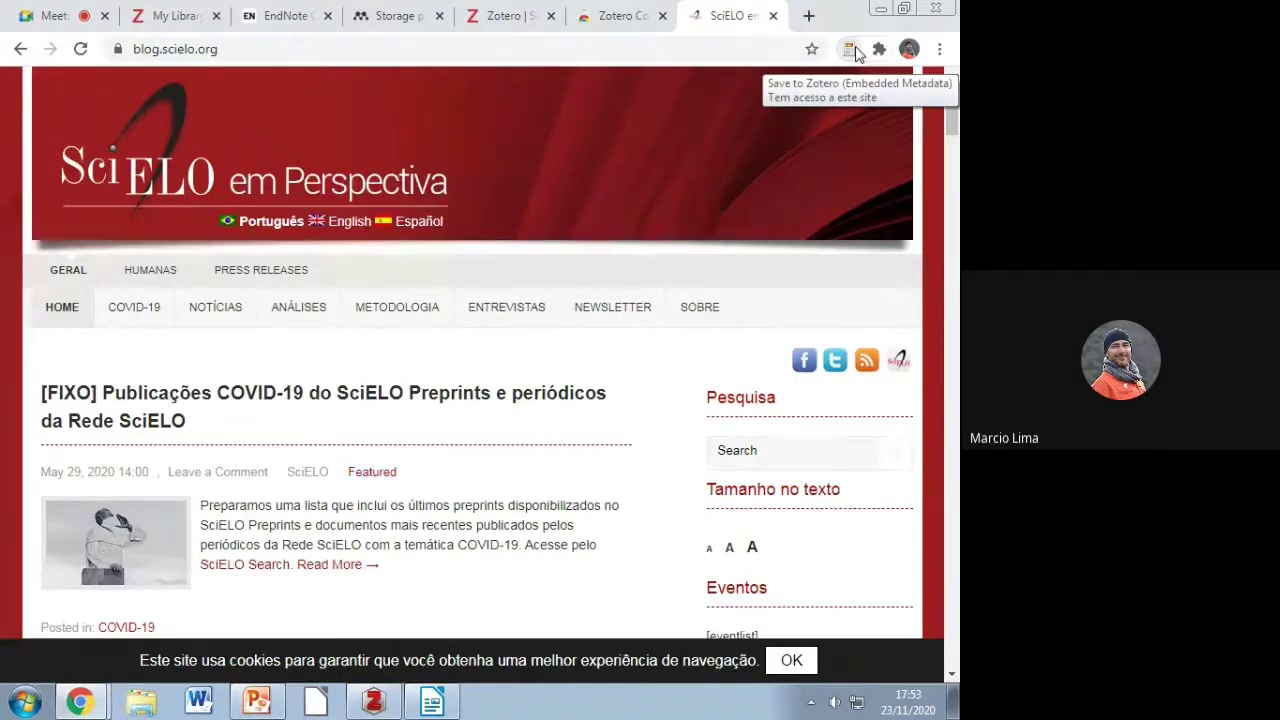
scroll(380, 373, down, 2)
scroll(380, 373, down, 1)
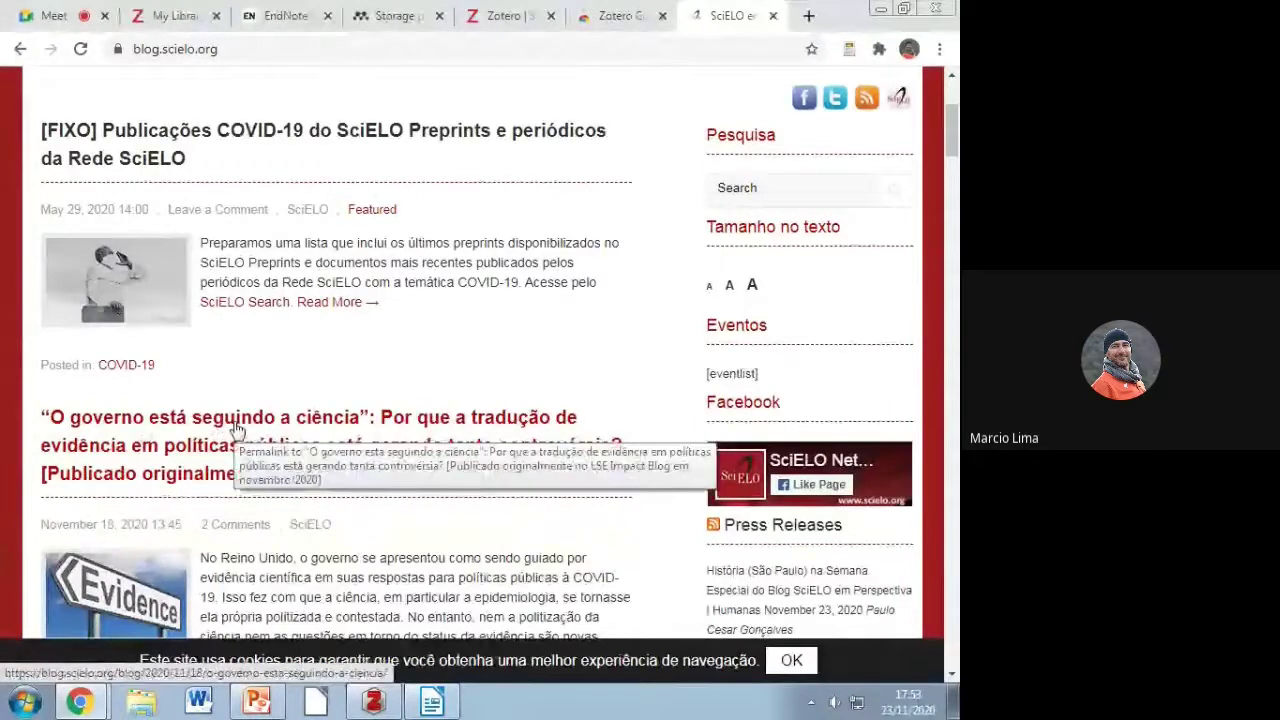
click(236, 428)
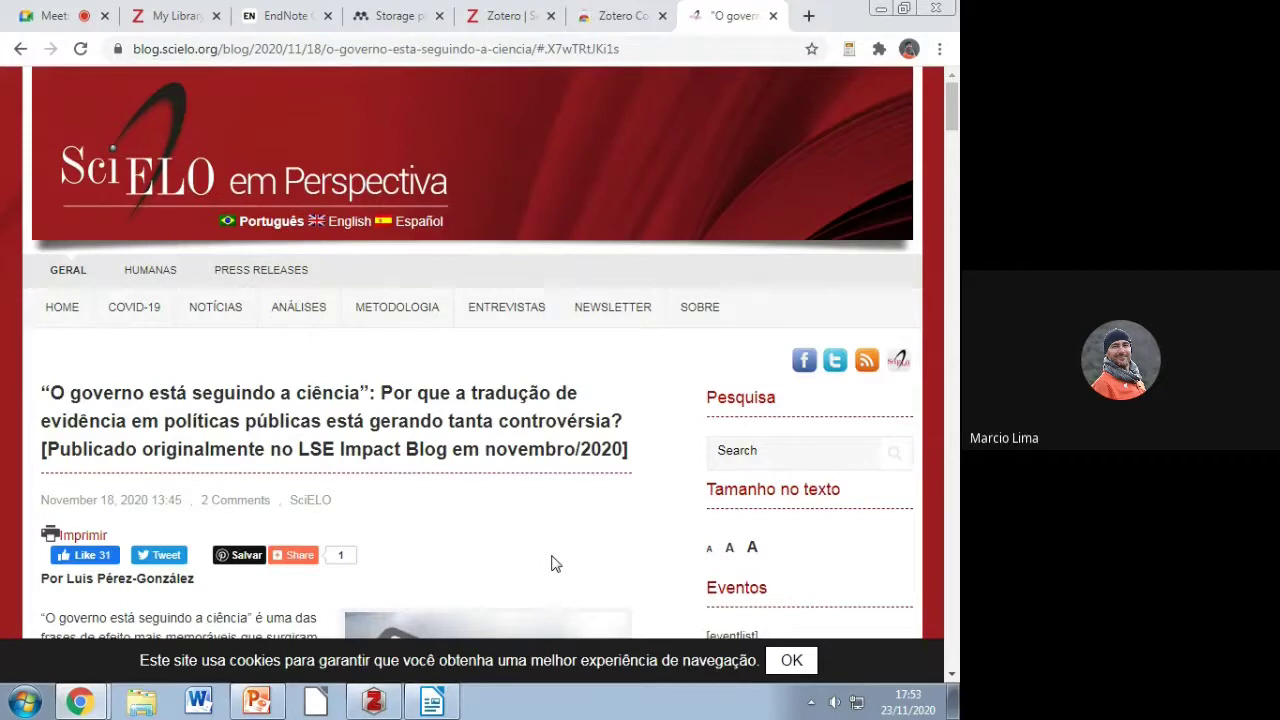
Step: Add a new collection named 'Fontes da internet' under Minha biblioteca
click(385, 703)
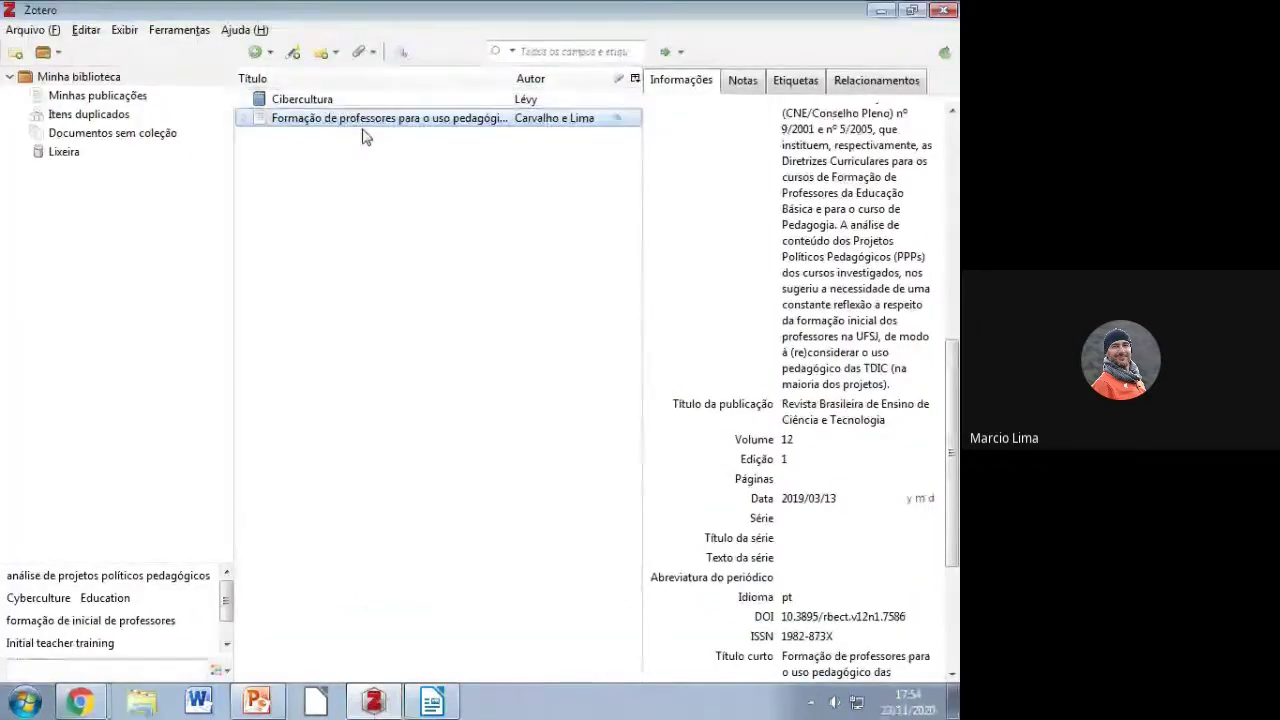
click(96, 80)
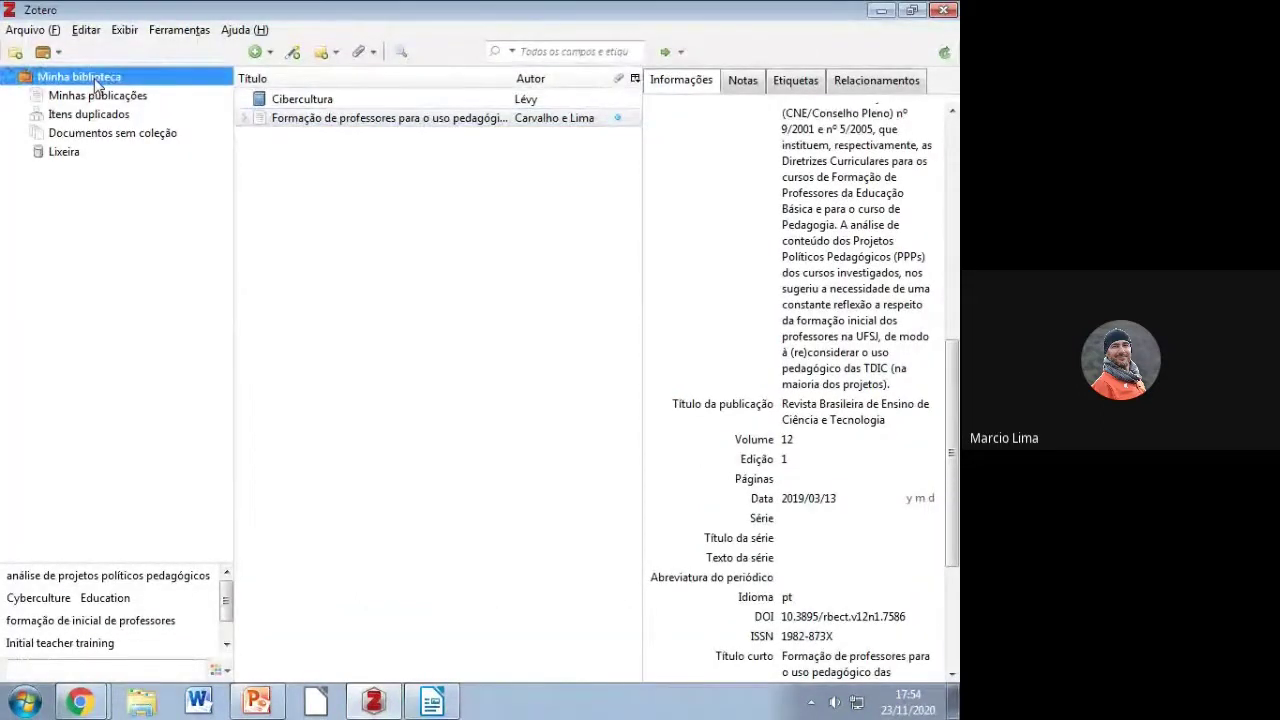
right_click(97, 84)
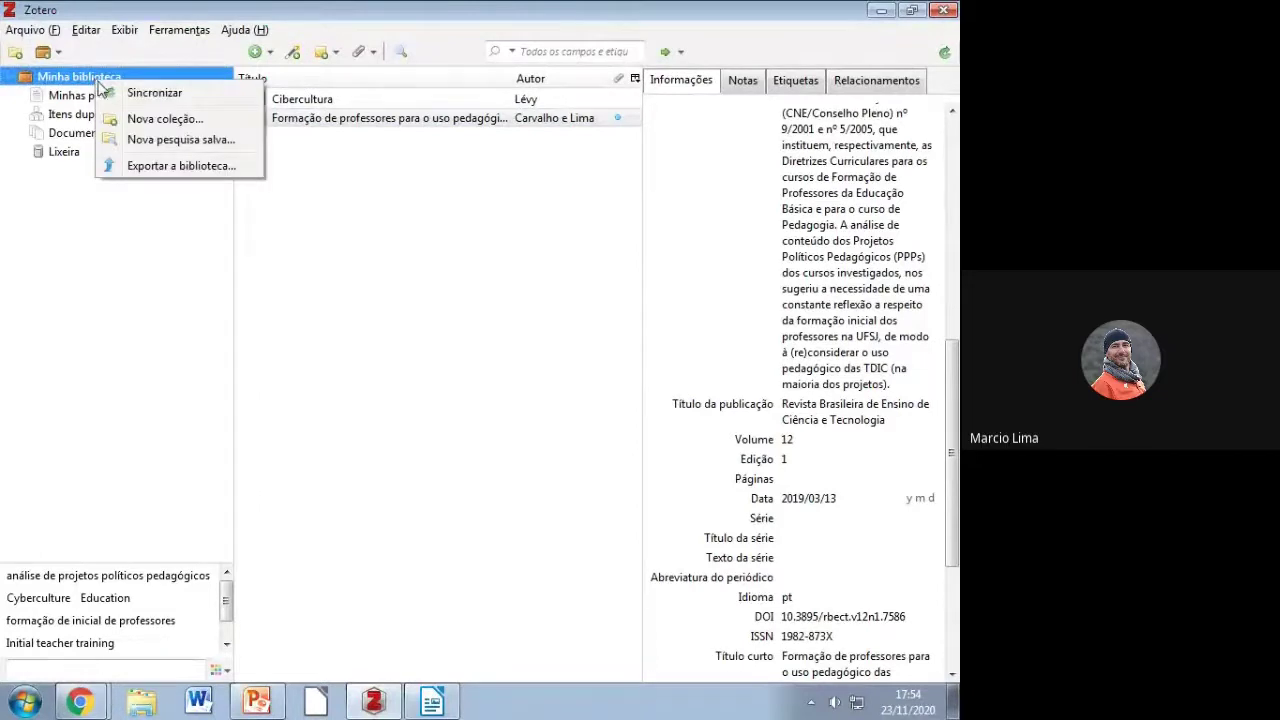
click(165, 119)
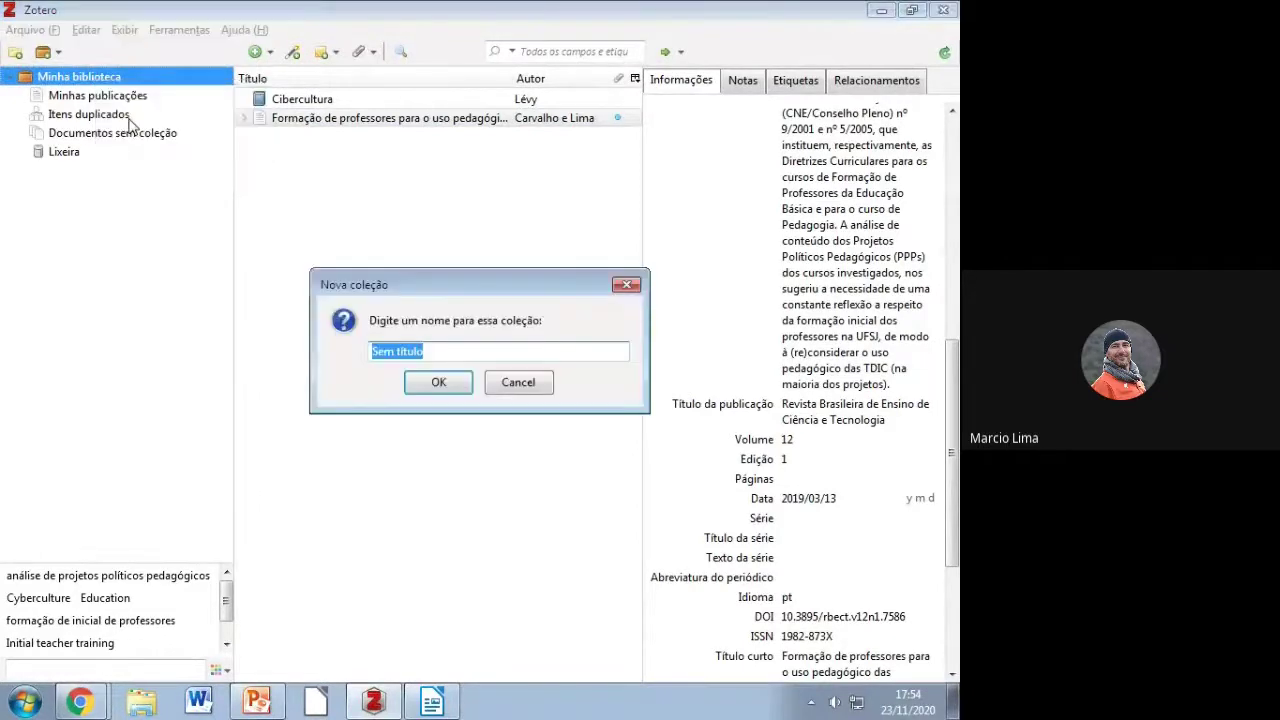
text(Fontes da inte)
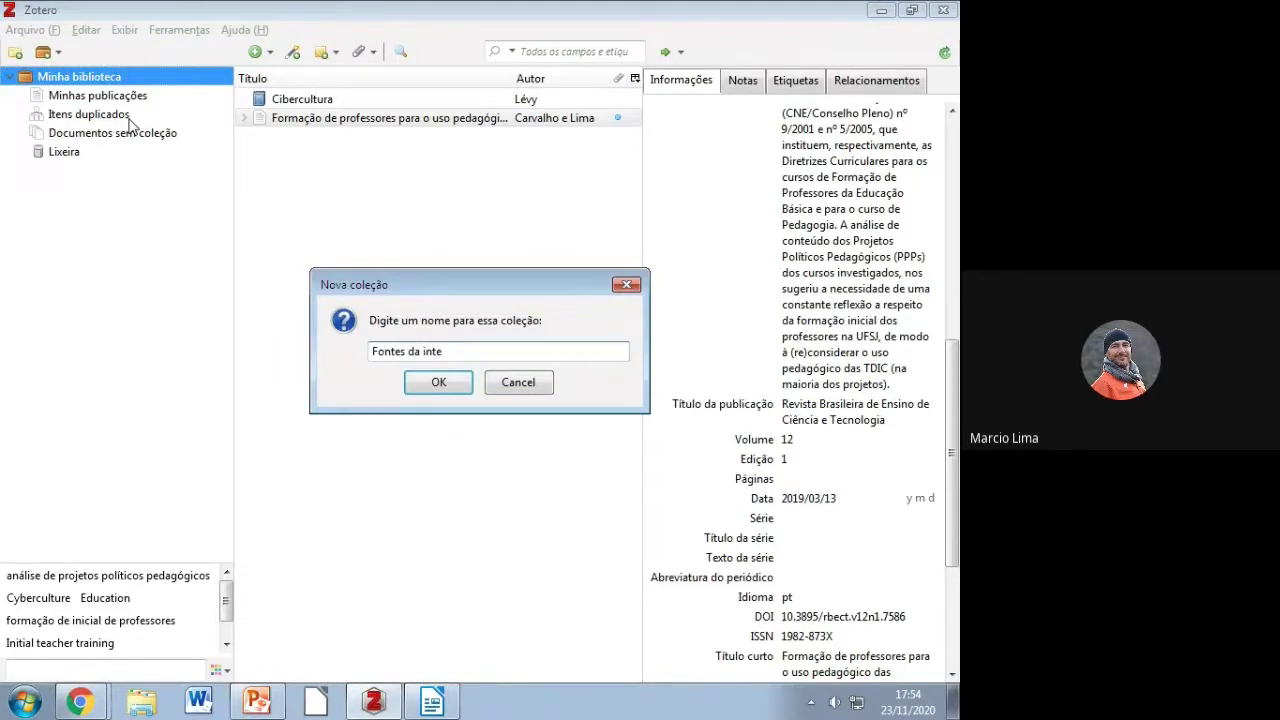
text(rnet)
click(440, 386)
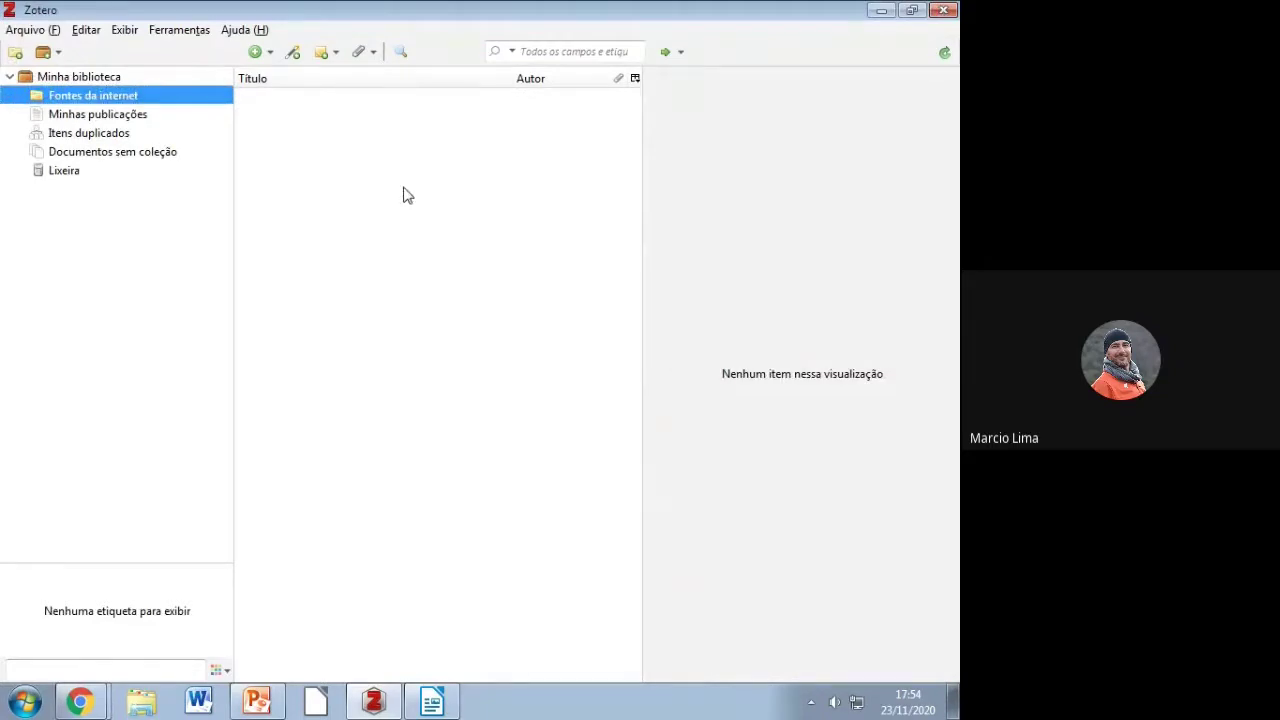
Step: Create a new collection named Livros in Minha biblioteca
click(100, 80)
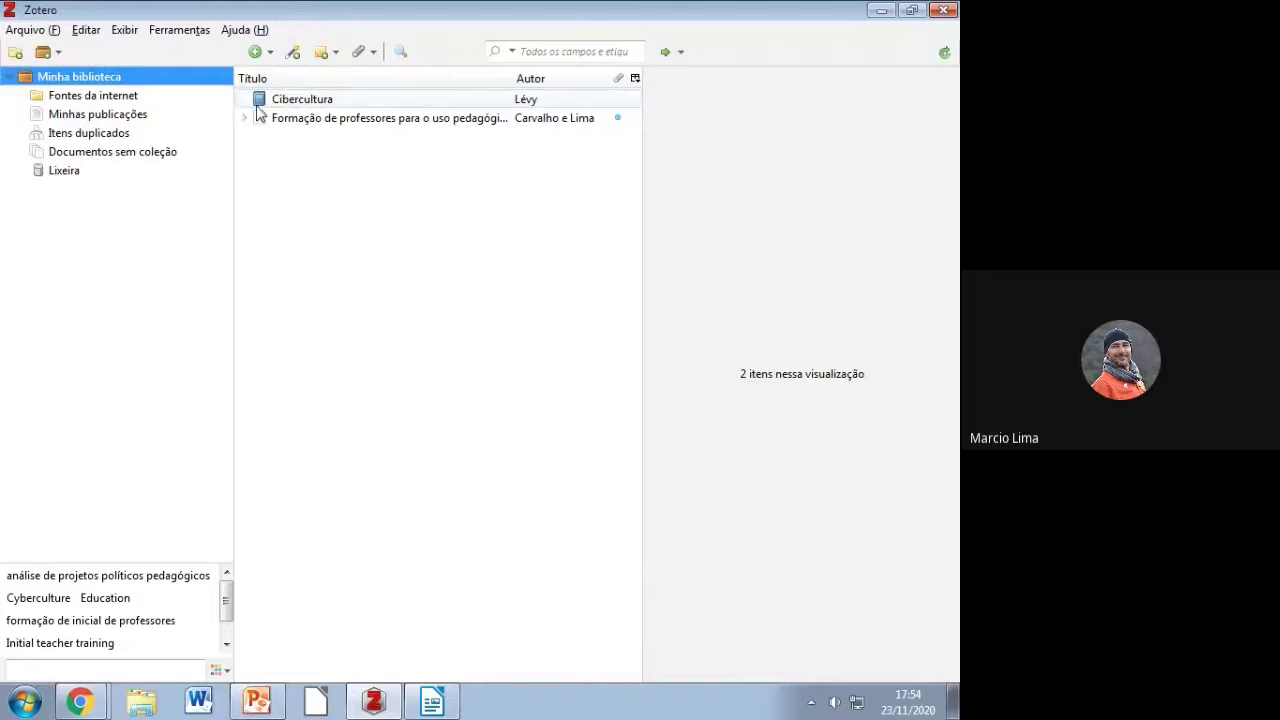
right_click(104, 76)
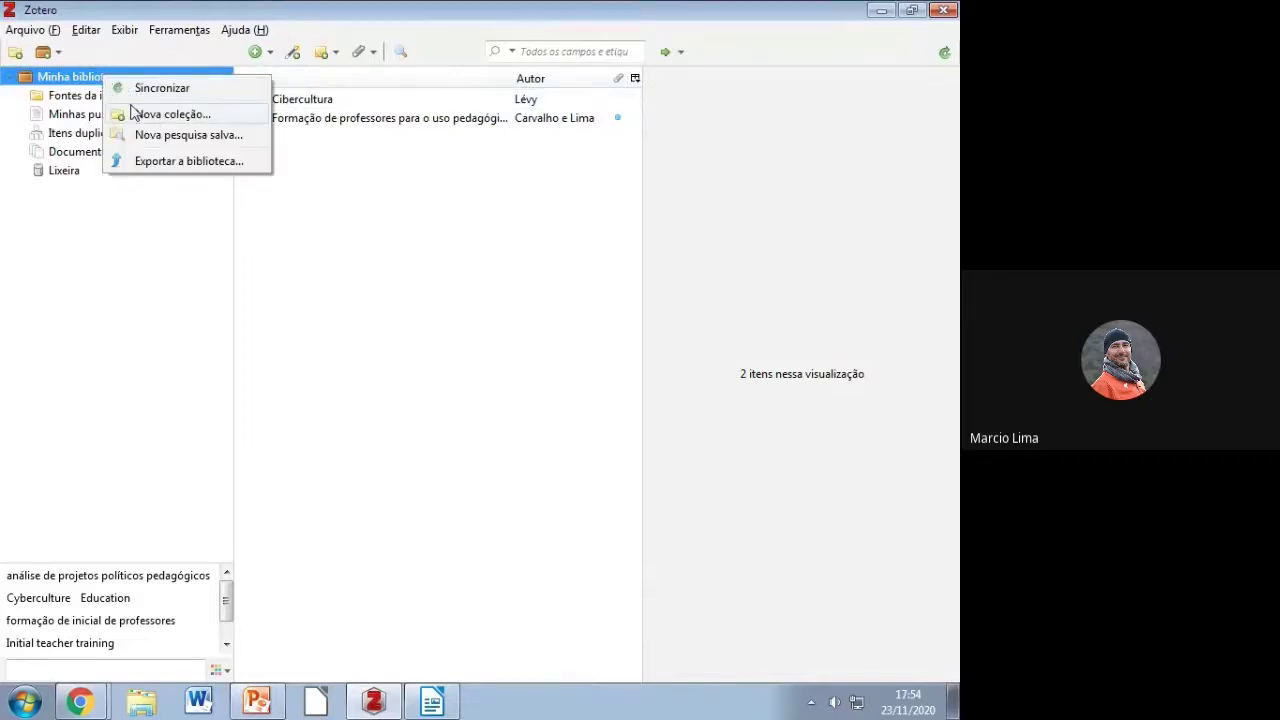
click(160, 114)
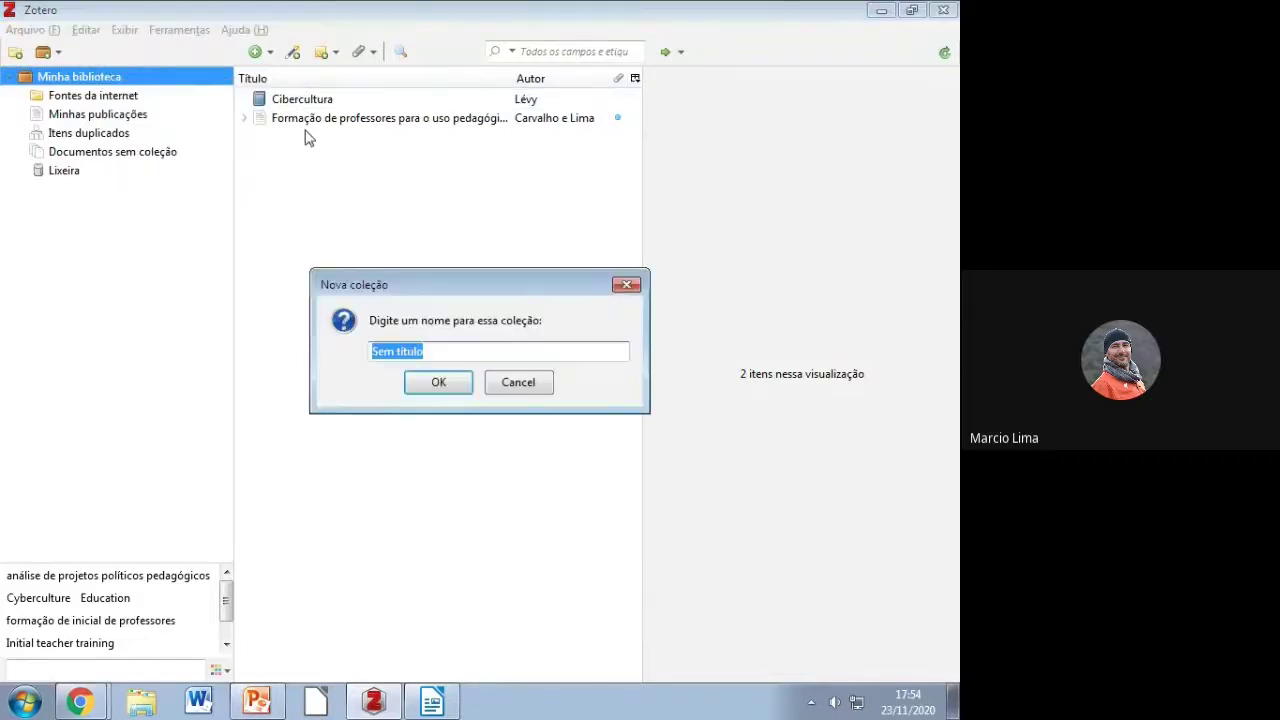
text(Livros)
key(Return)
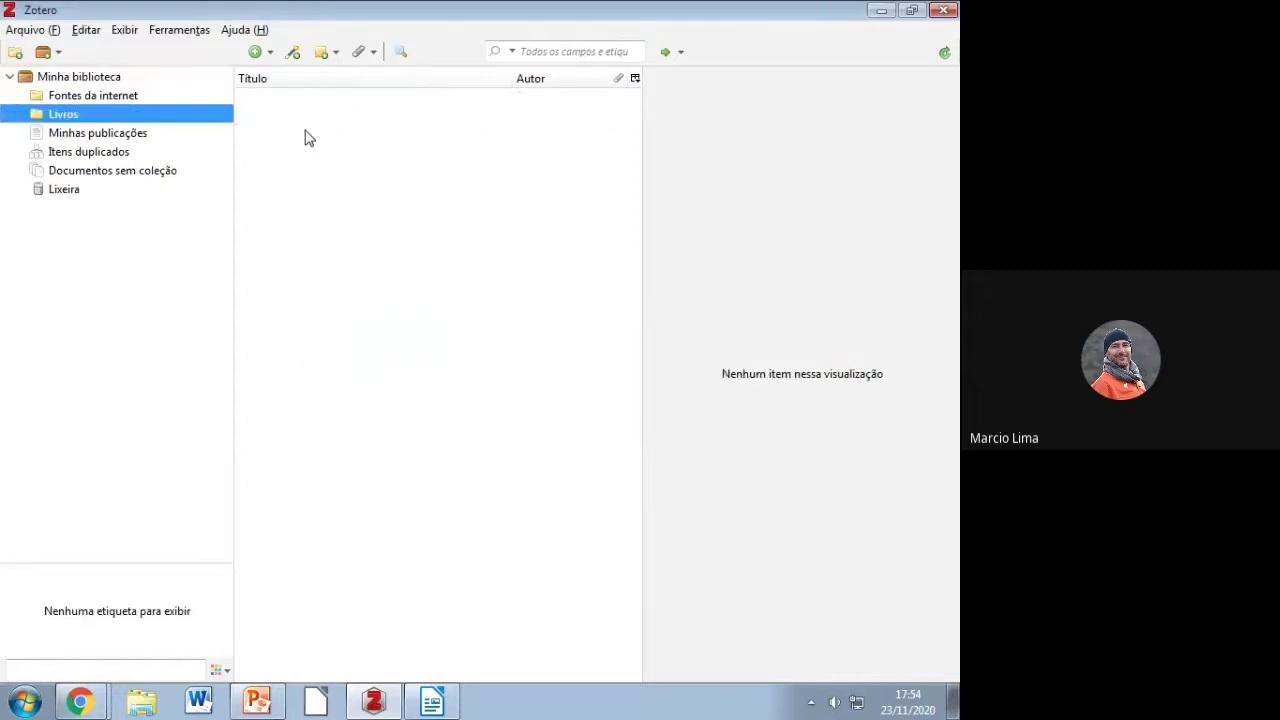
Step: Add a second collection named Tecnologias na educação and return to the full library
right_click(113, 87)
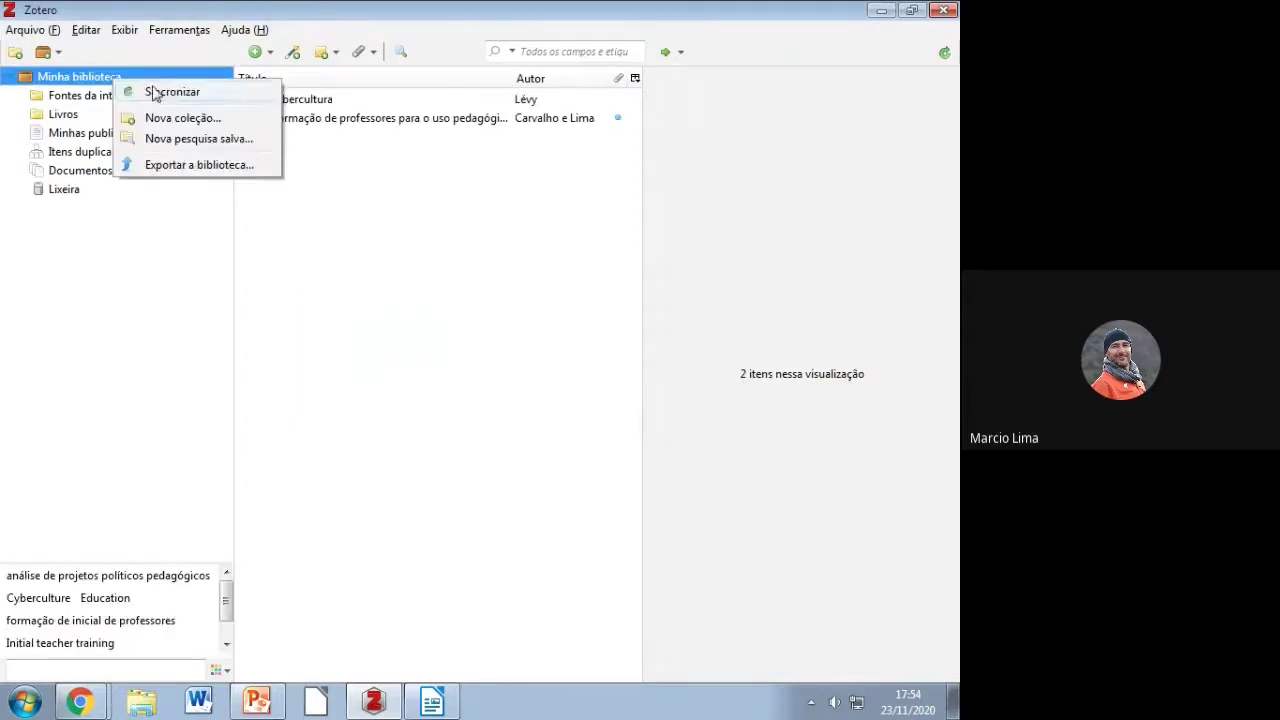
click(168, 121)
text(Te)
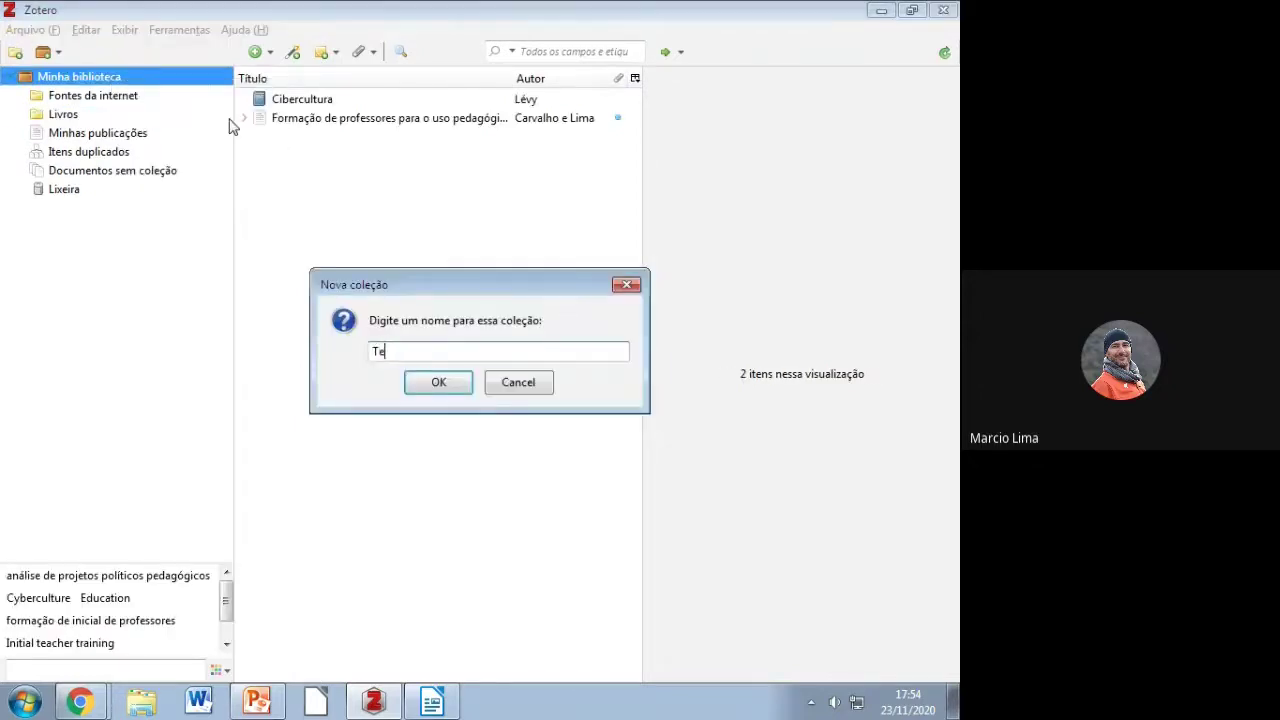
text(cnologias na educação)
key(Return)
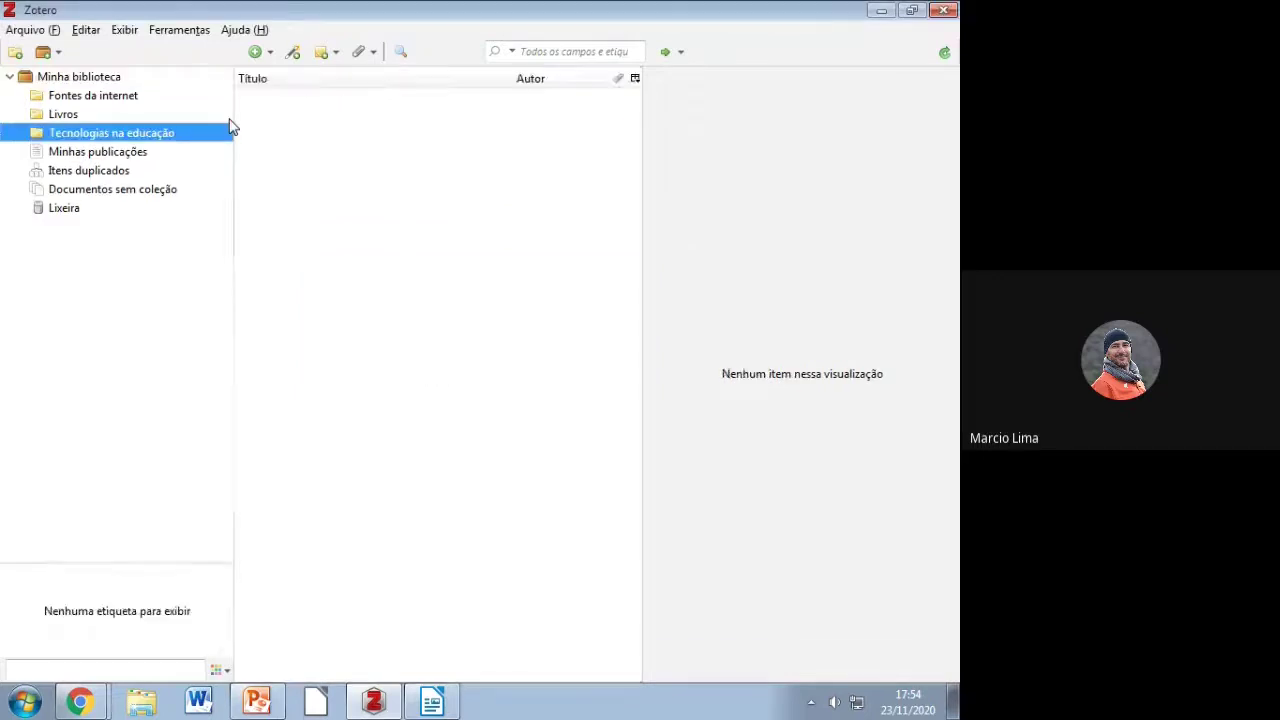
click(102, 78)
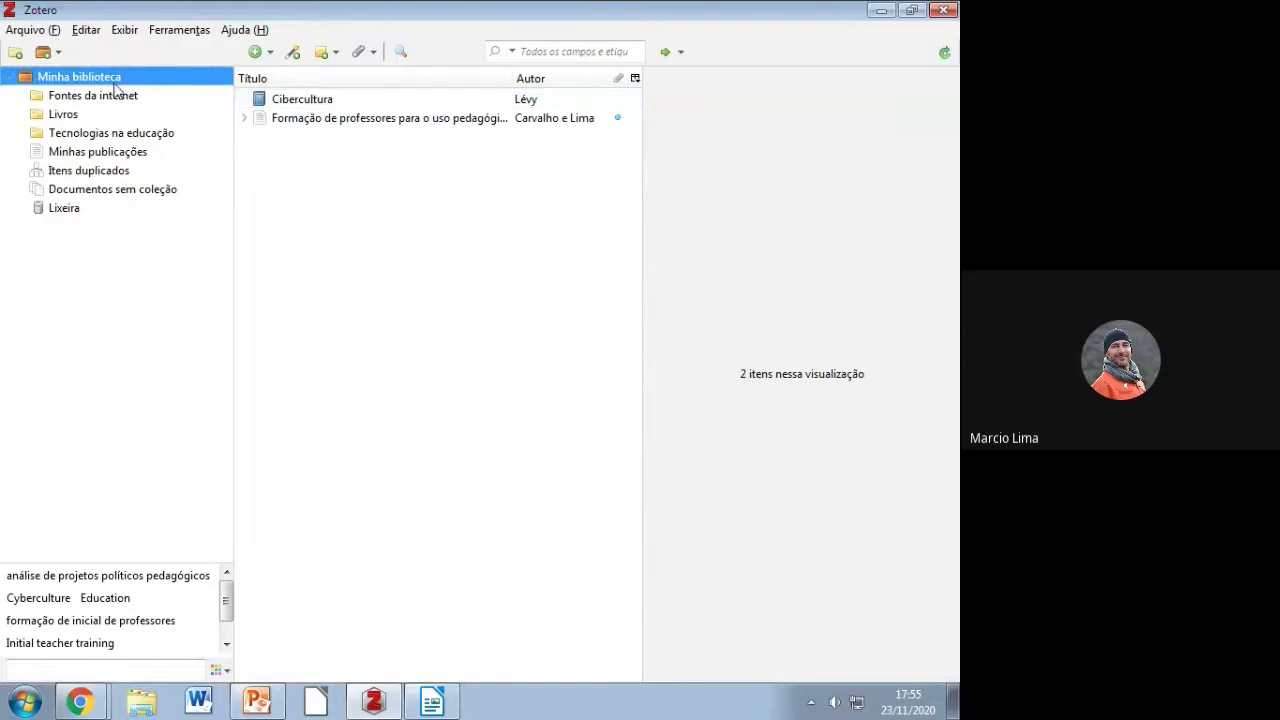
Step: Drag the Cibercultura book onto Livros and confirm it appears there
click(259, 108)
drag(259, 108, 114, 122)
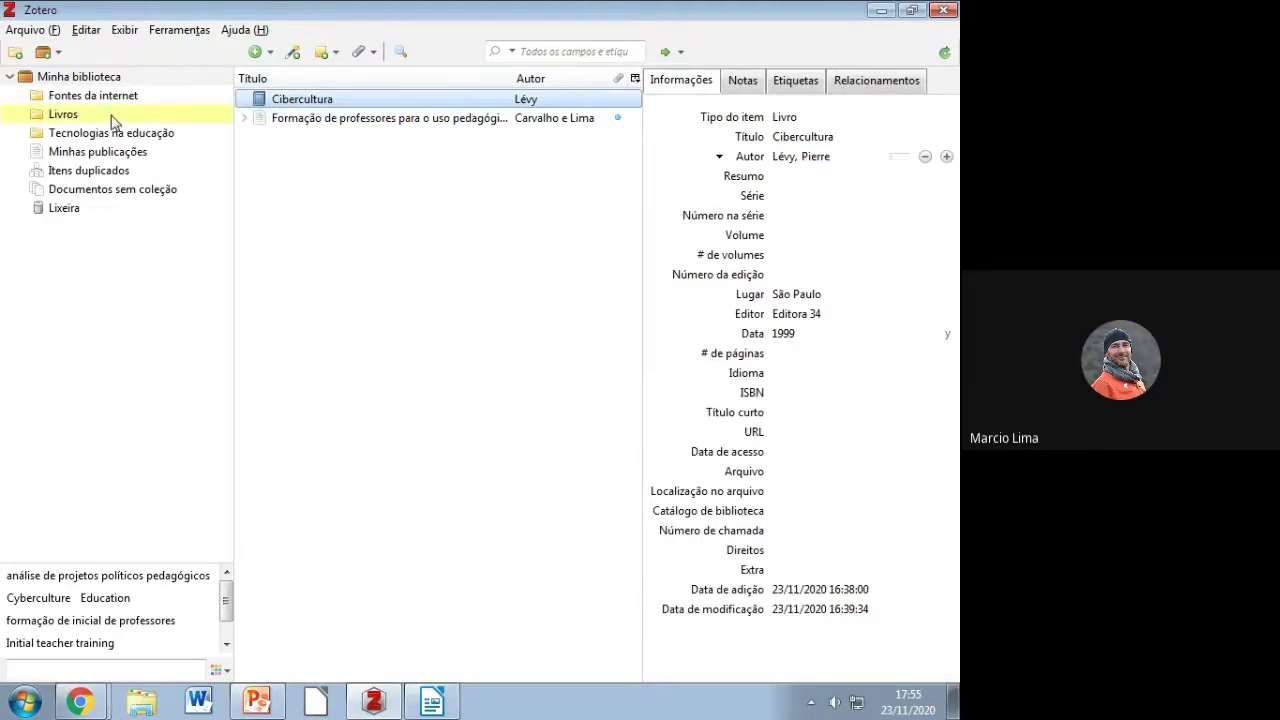
click(113, 121)
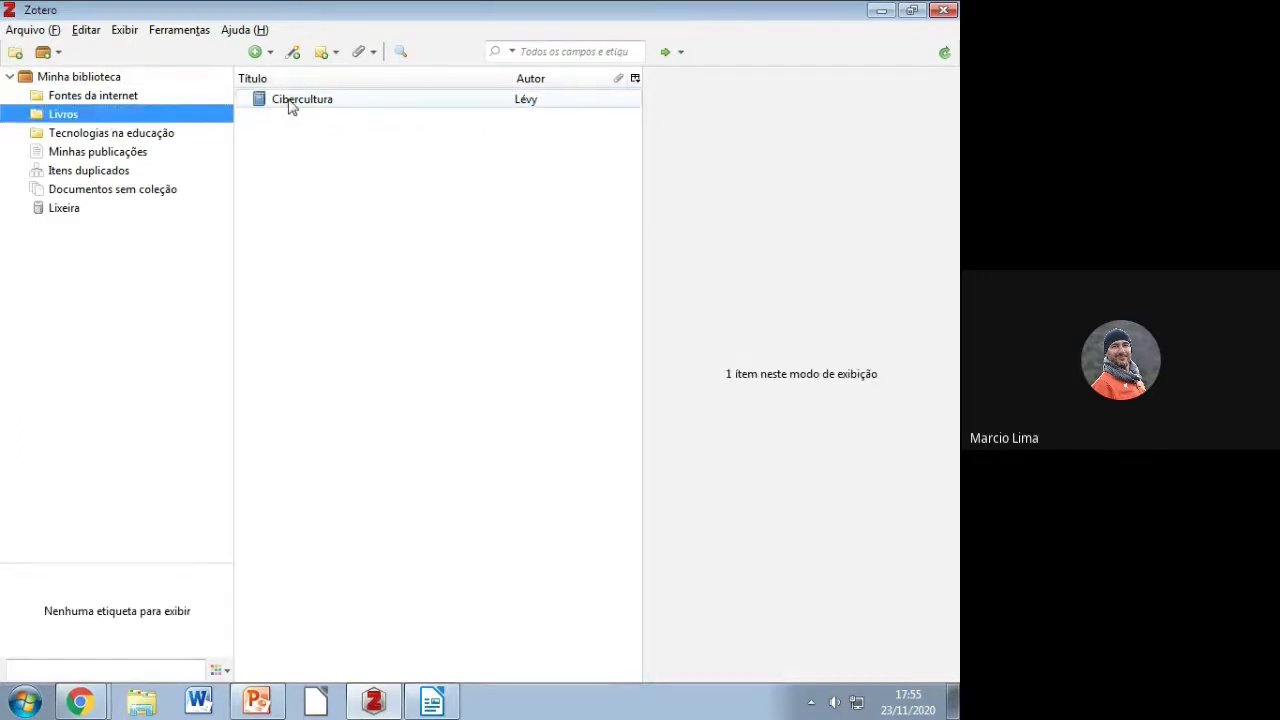
click(90, 80)
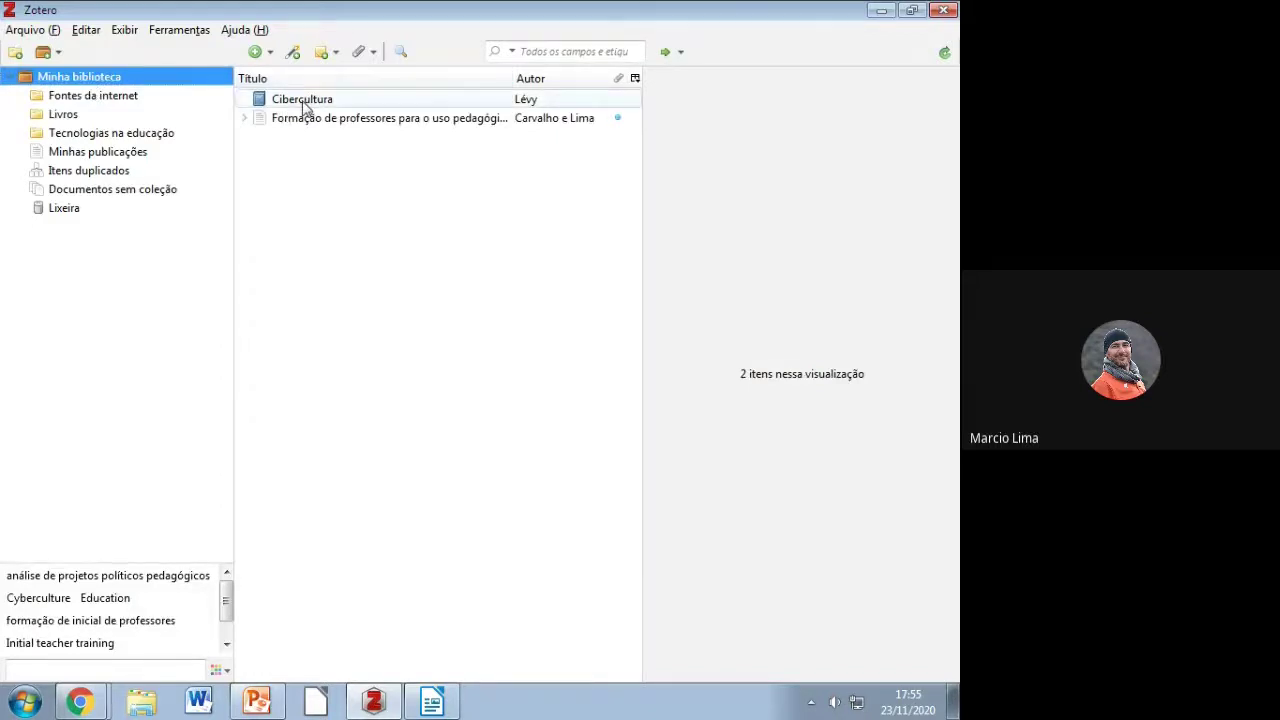
Step: Verify with the Ctrl highlight that Cibercultura is filed in the Livros collection
click(305, 100)
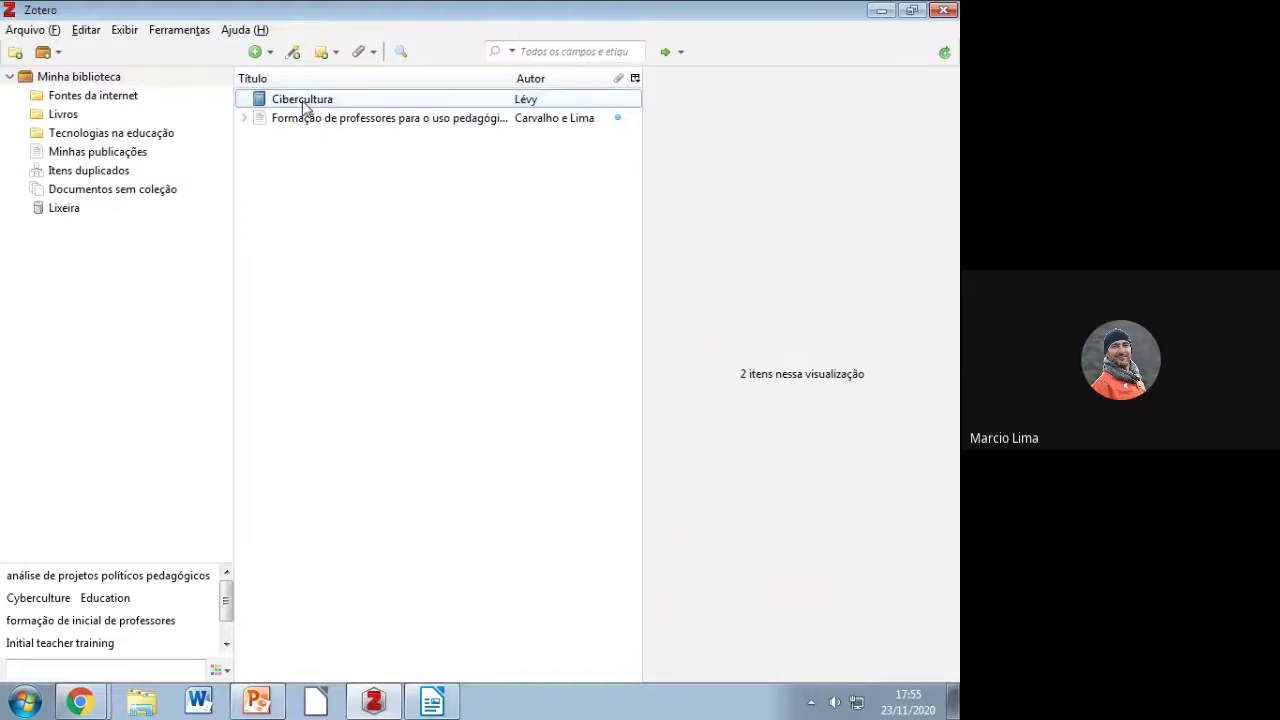
key(ctrl)
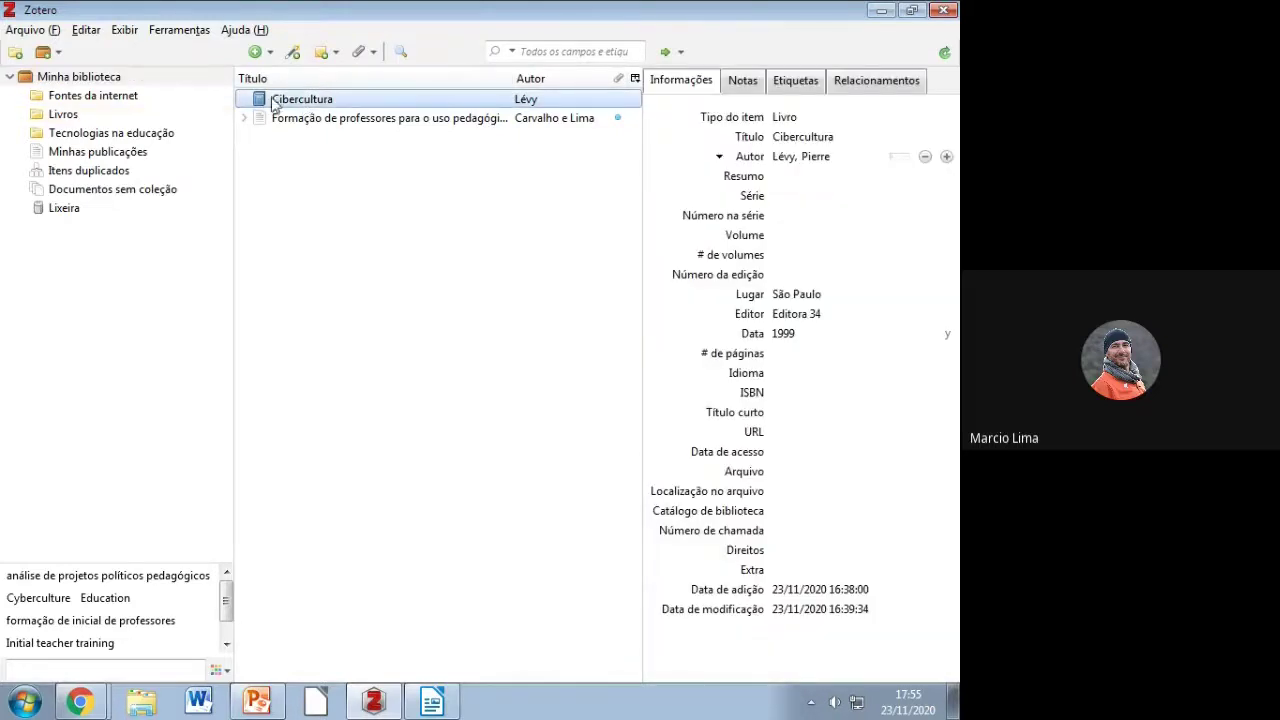
key(ctrl)
key(ctrl)
key(ctrl)
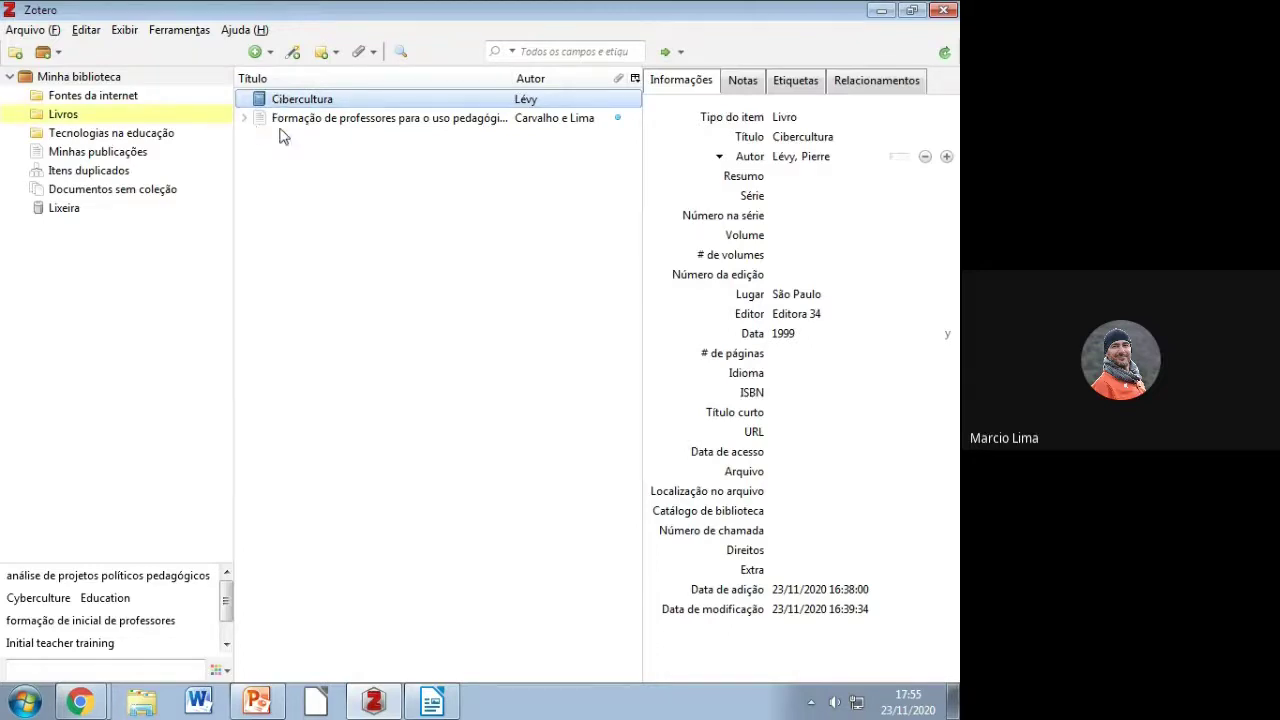
click(282, 121)
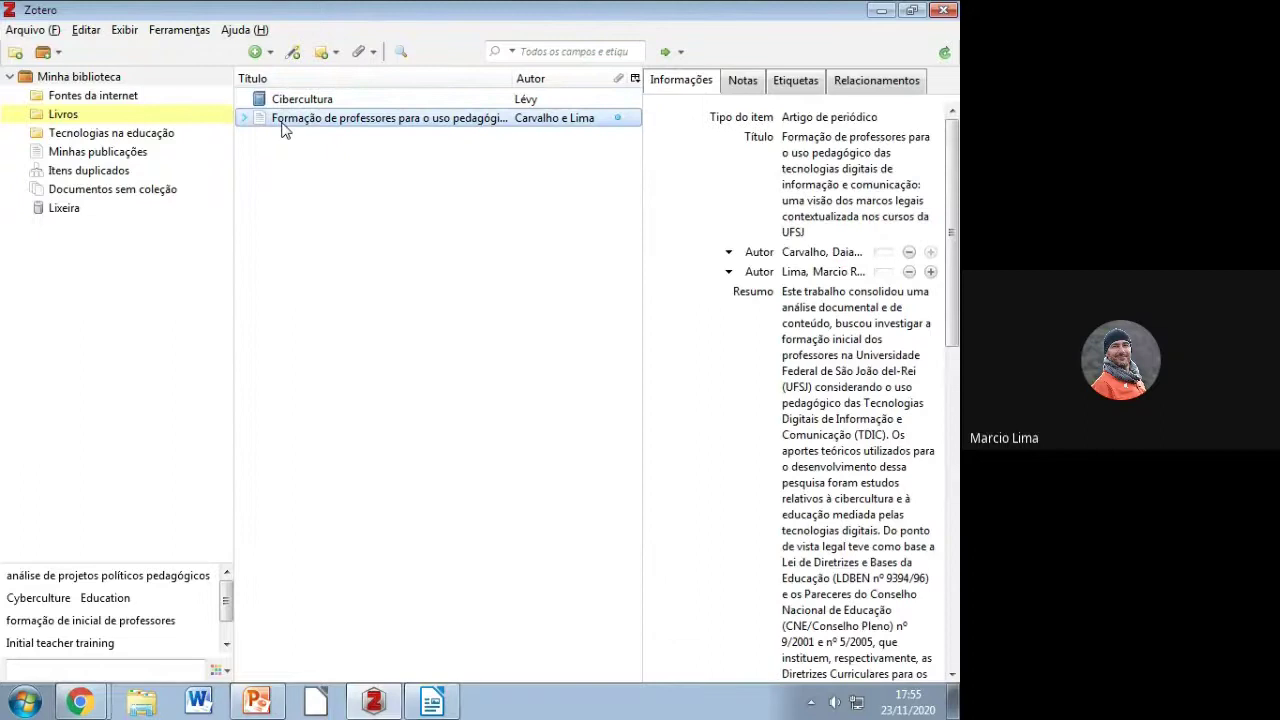
Step: Open the empty Fontes da internet collection, then switch to the SciELO post in Chrome
key(ctrl)
key(ctrl)
click(105, 98)
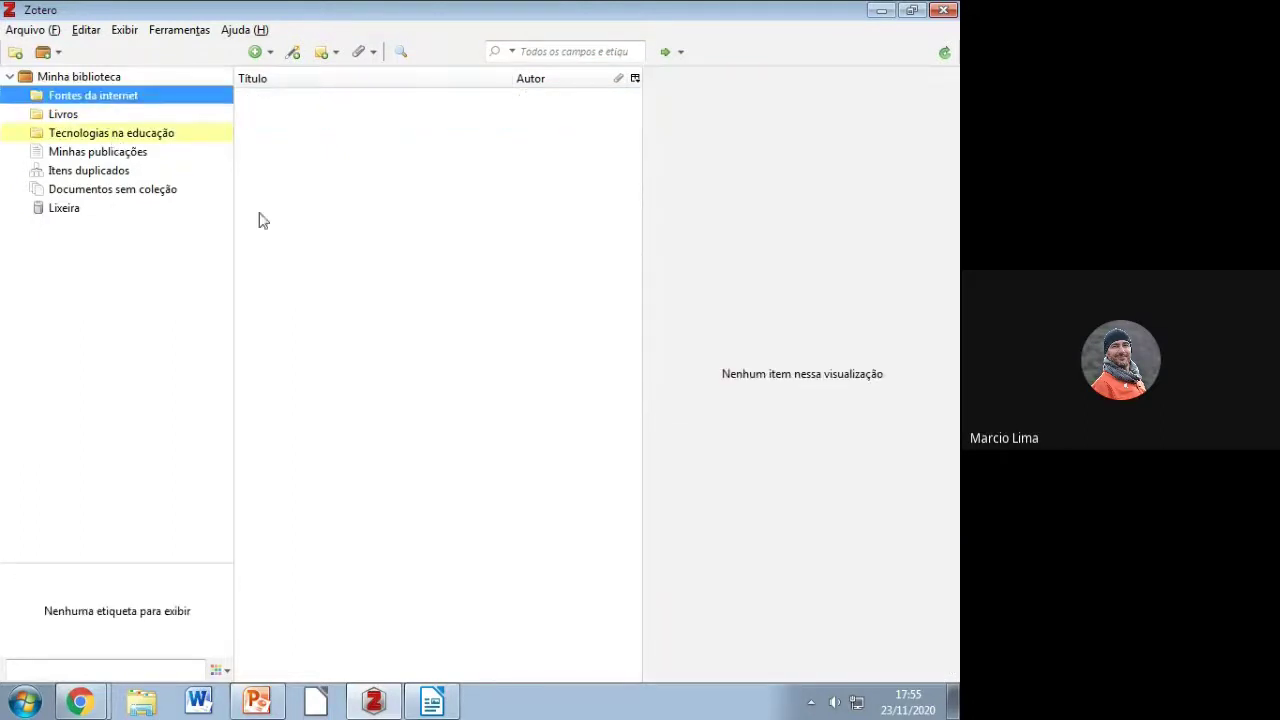
key(ctrl)
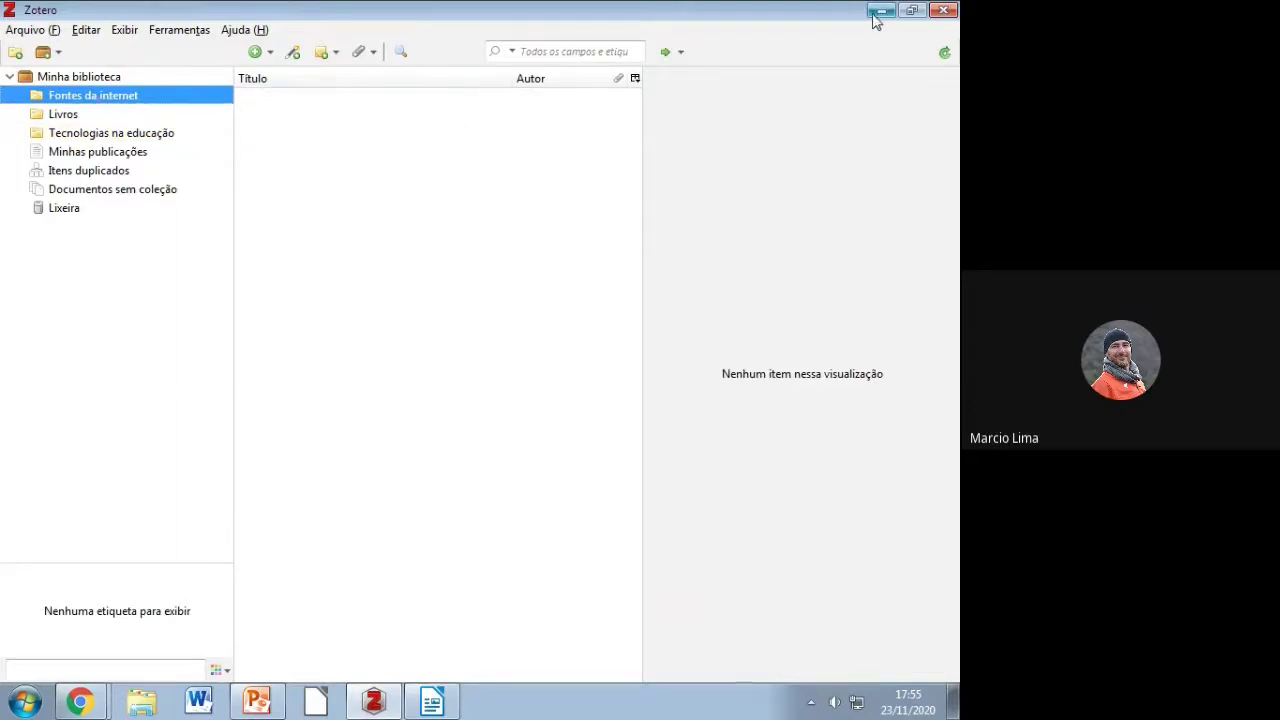
key(alt+Tab)
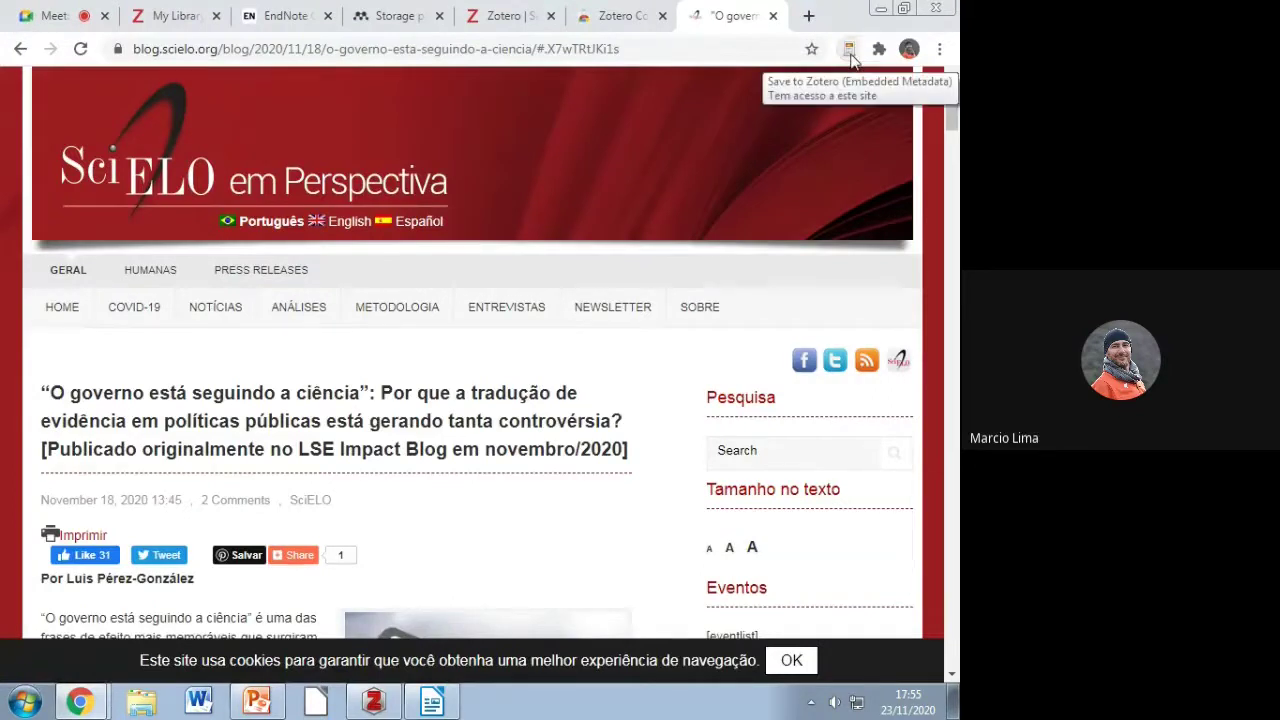
Step: Save the SciELO blog post with the Zotero connector into Fontes da internet
click(849, 58)
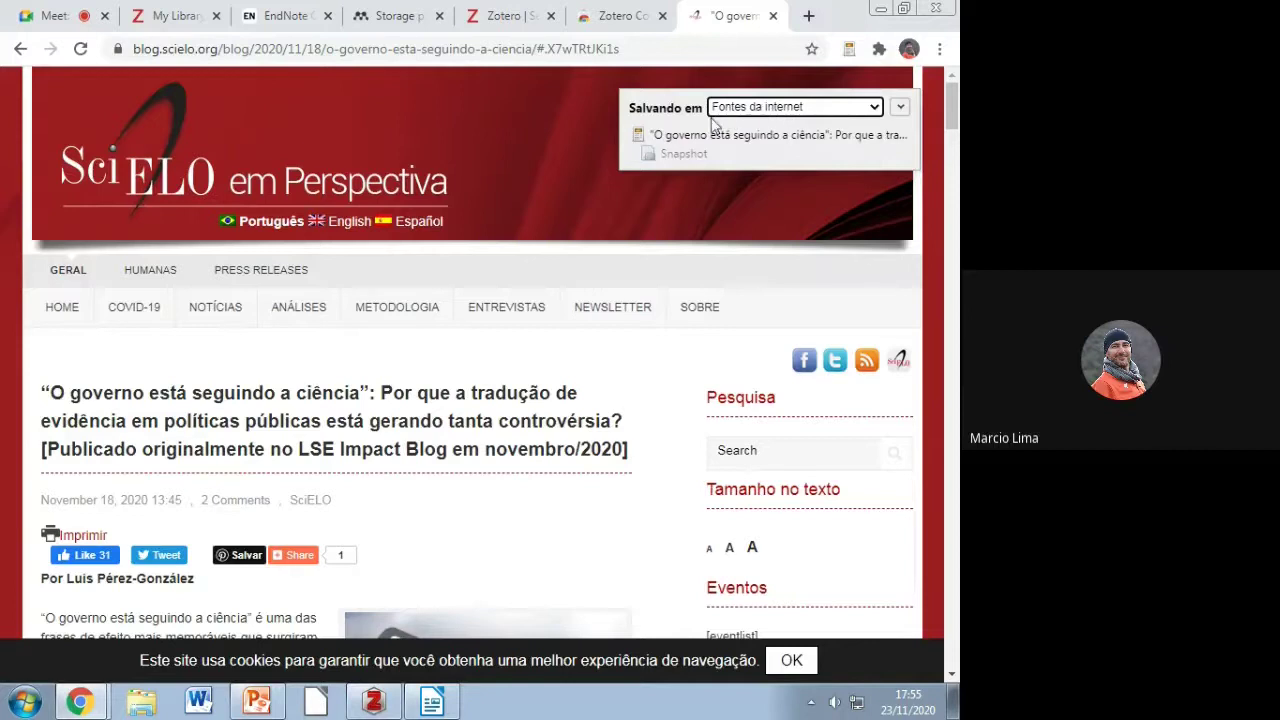
click(900, 107)
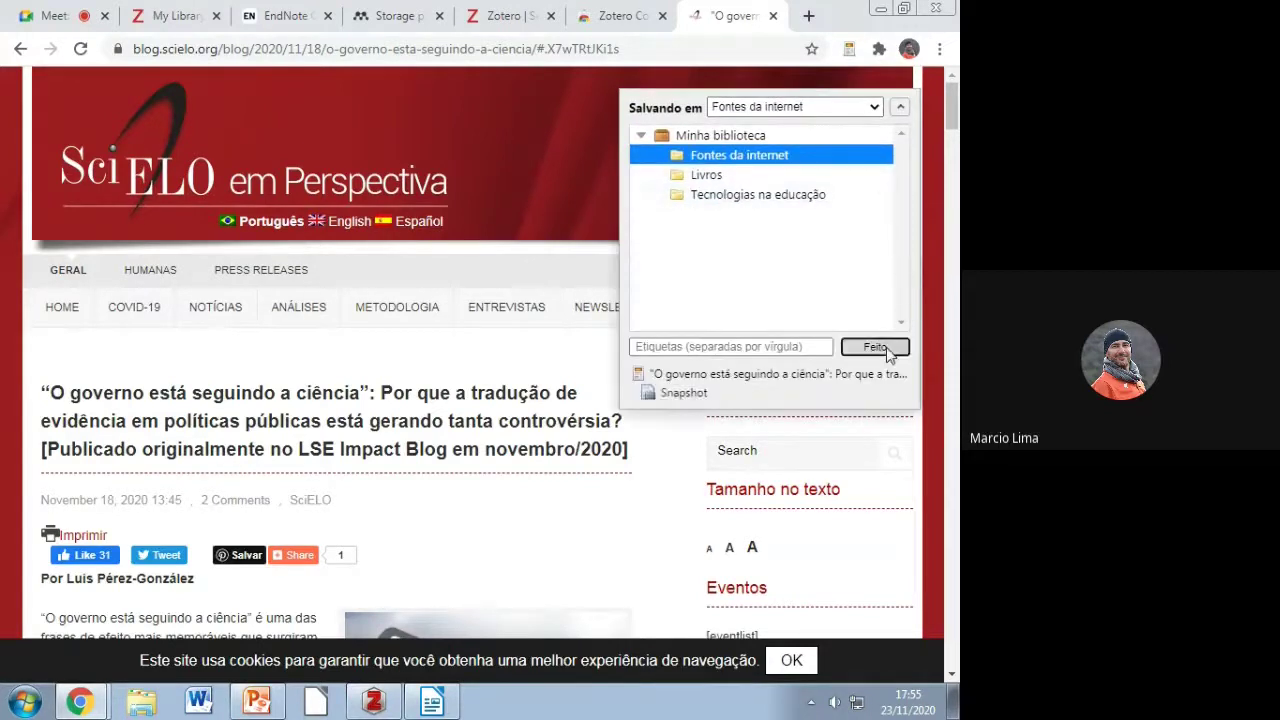
click(875, 347)
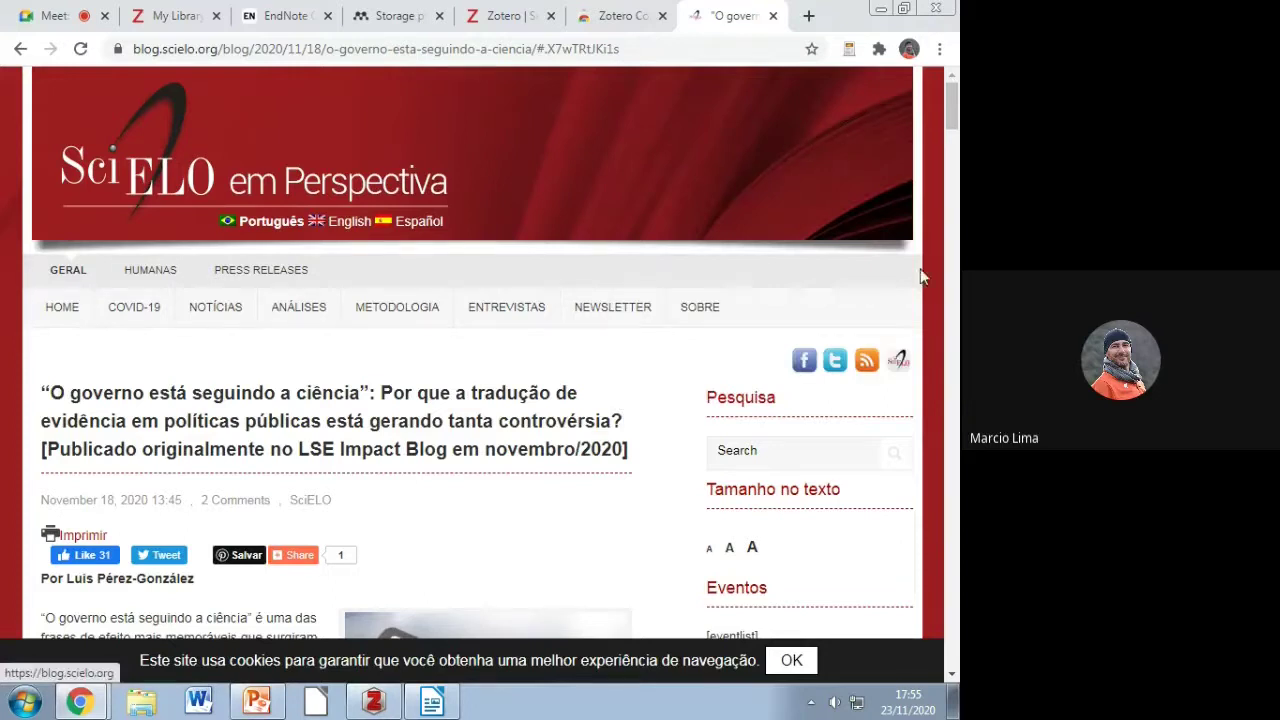
click(374, 702)
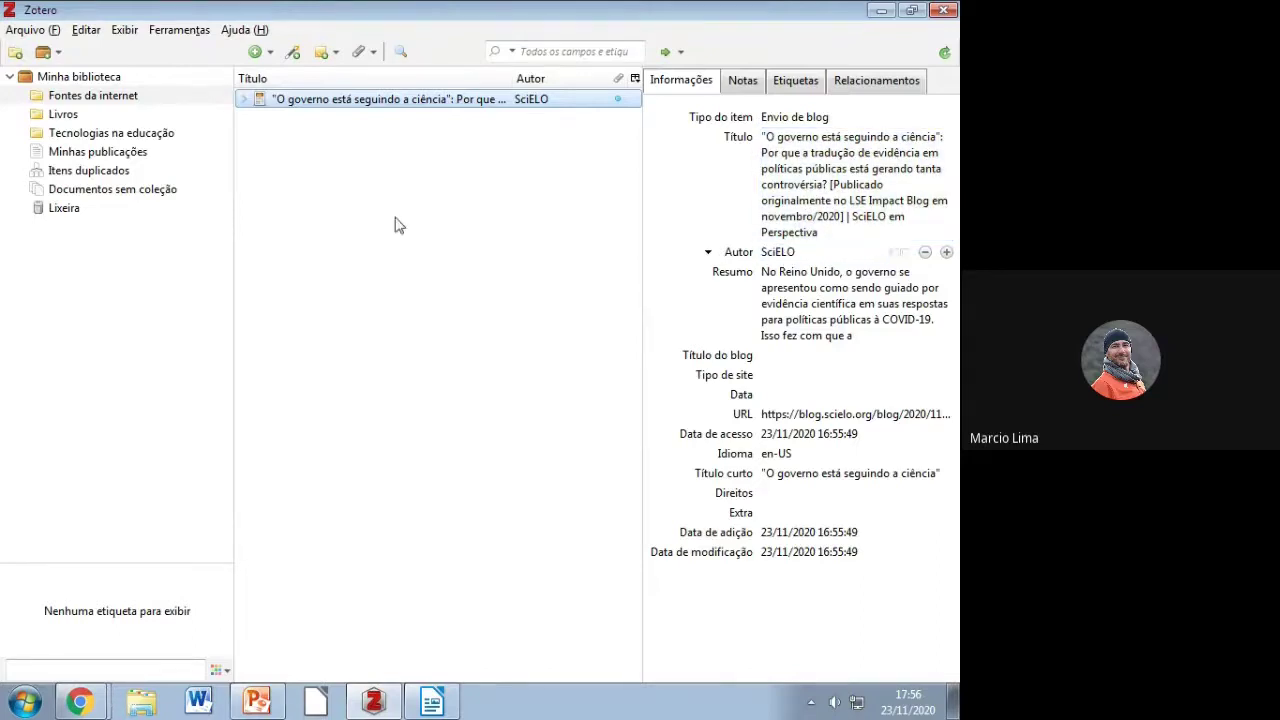
Step: Copy the author's surname from the byline of the SciELO article
click(80, 701)
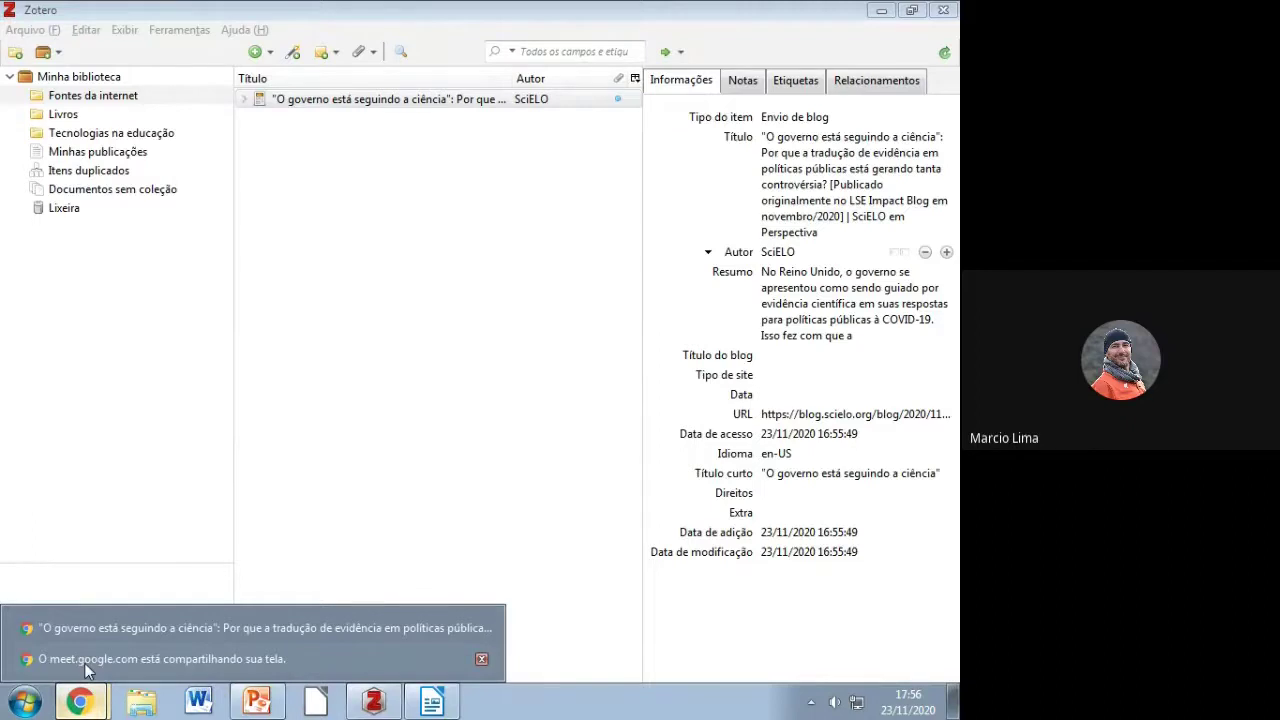
click(100, 628)
drag(97, 578, 196, 580)
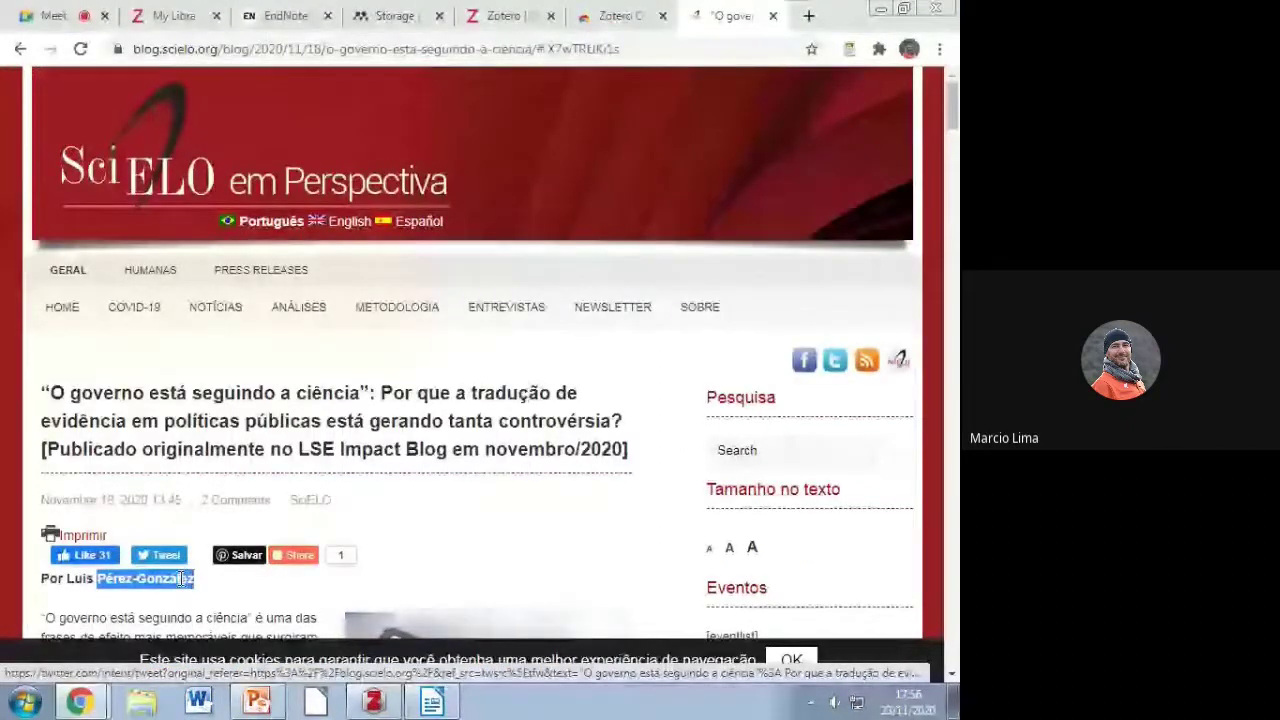
right_click(180, 578)
click(230, 457)
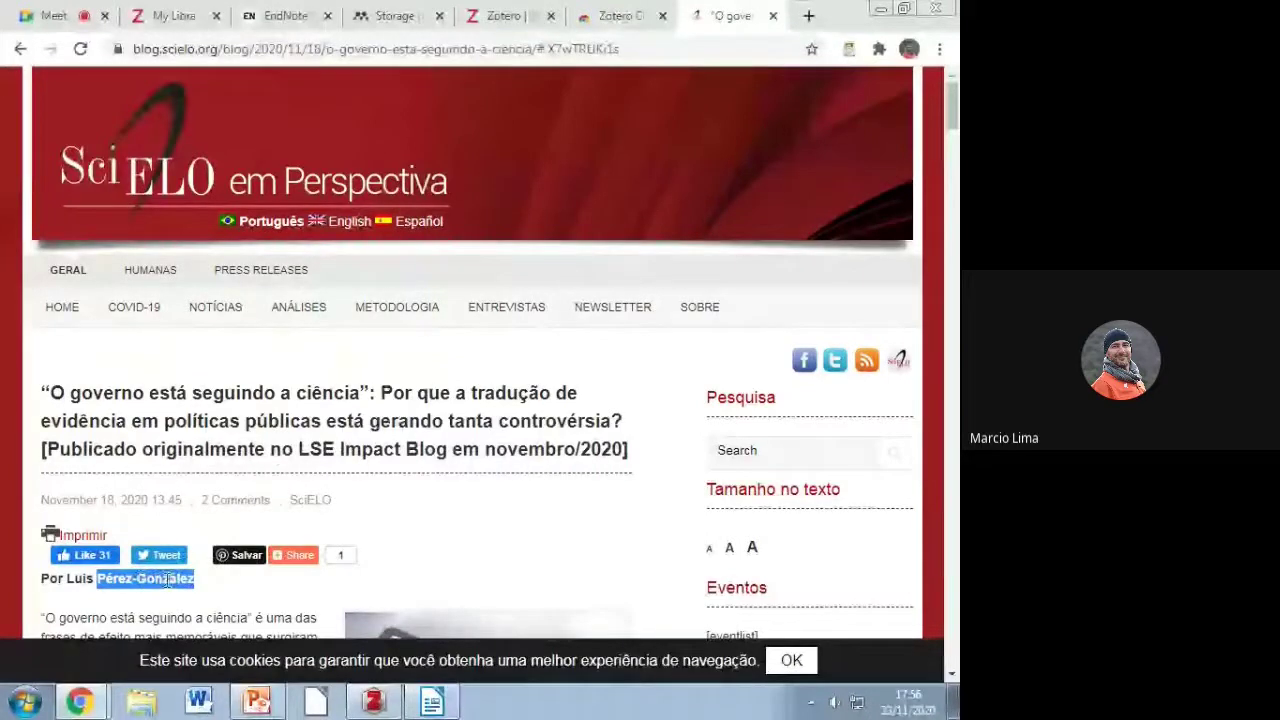
Step: Replace the SciELO creator with the copied surname and enter the author's first name
click(385, 703)
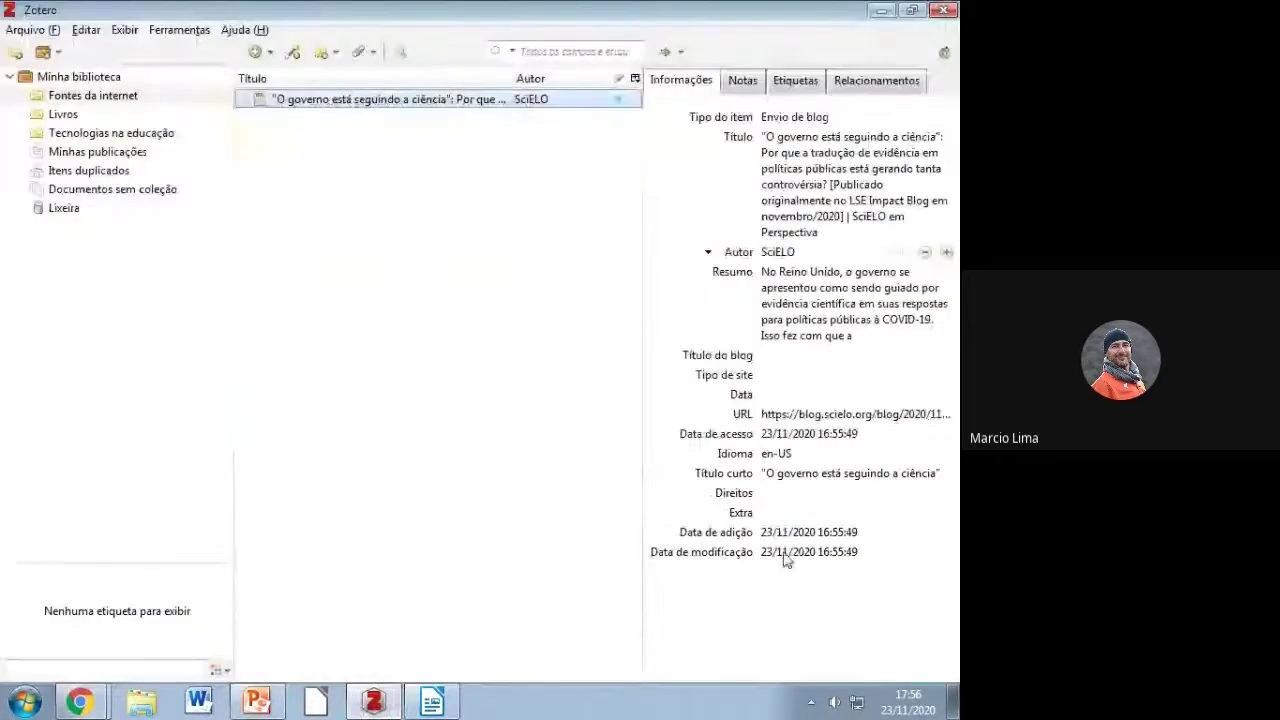
click(802, 455)
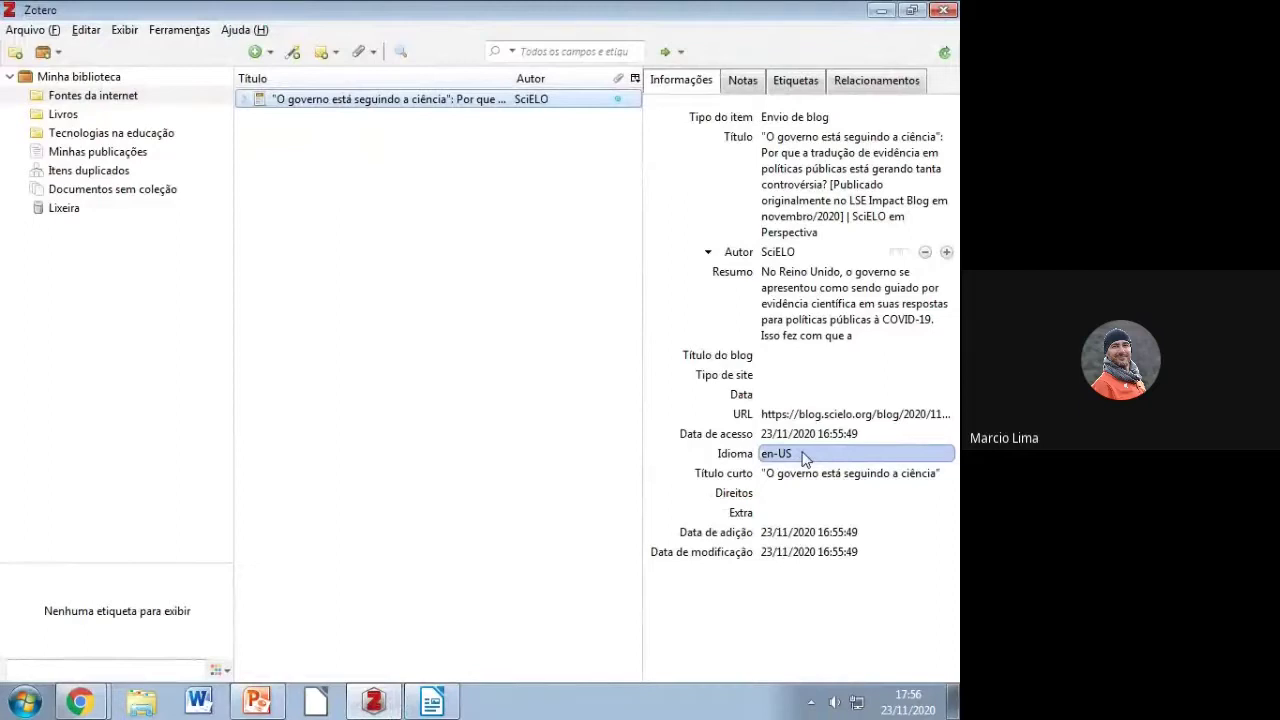
click(785, 252)
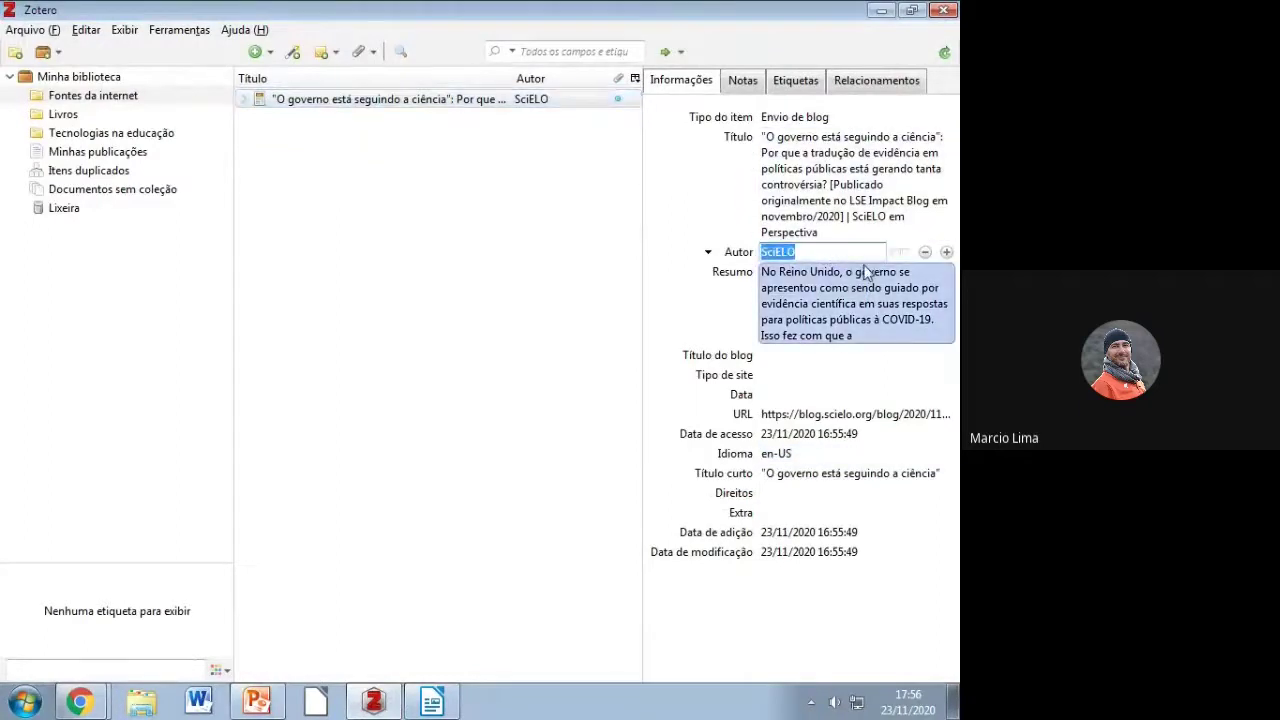
key(ctrl+v)
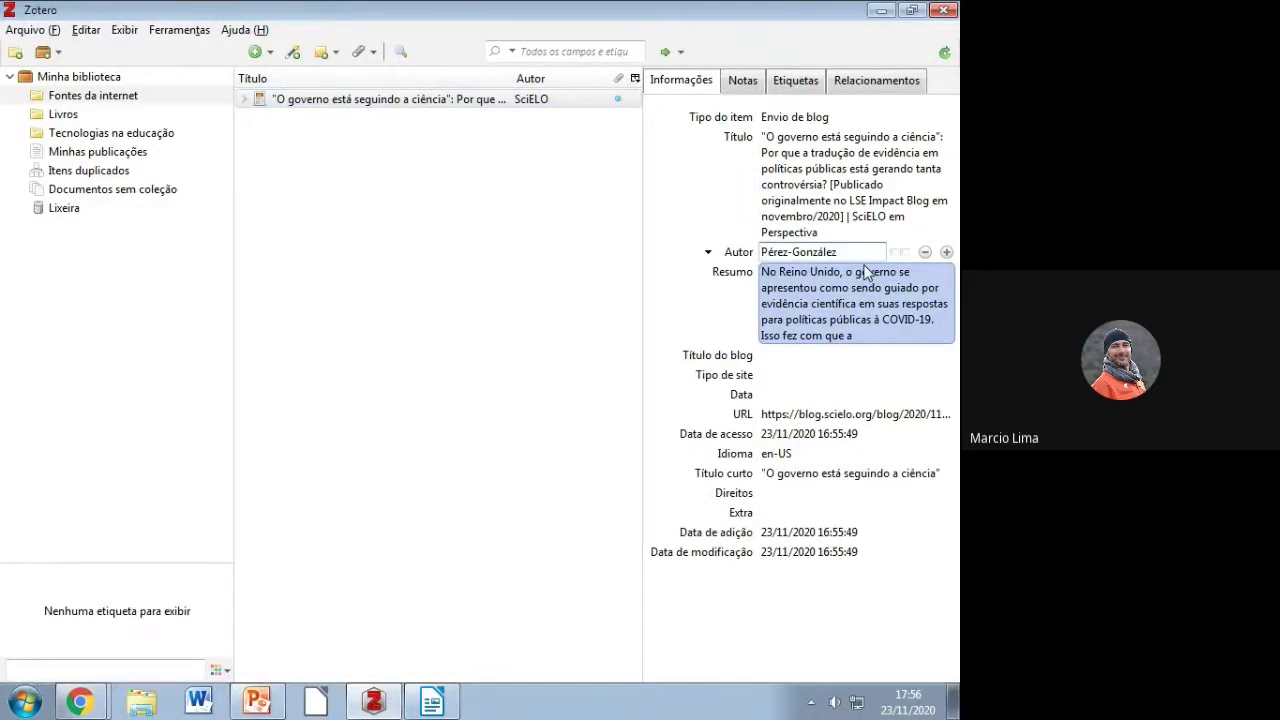
key(Return)
click(866, 273)
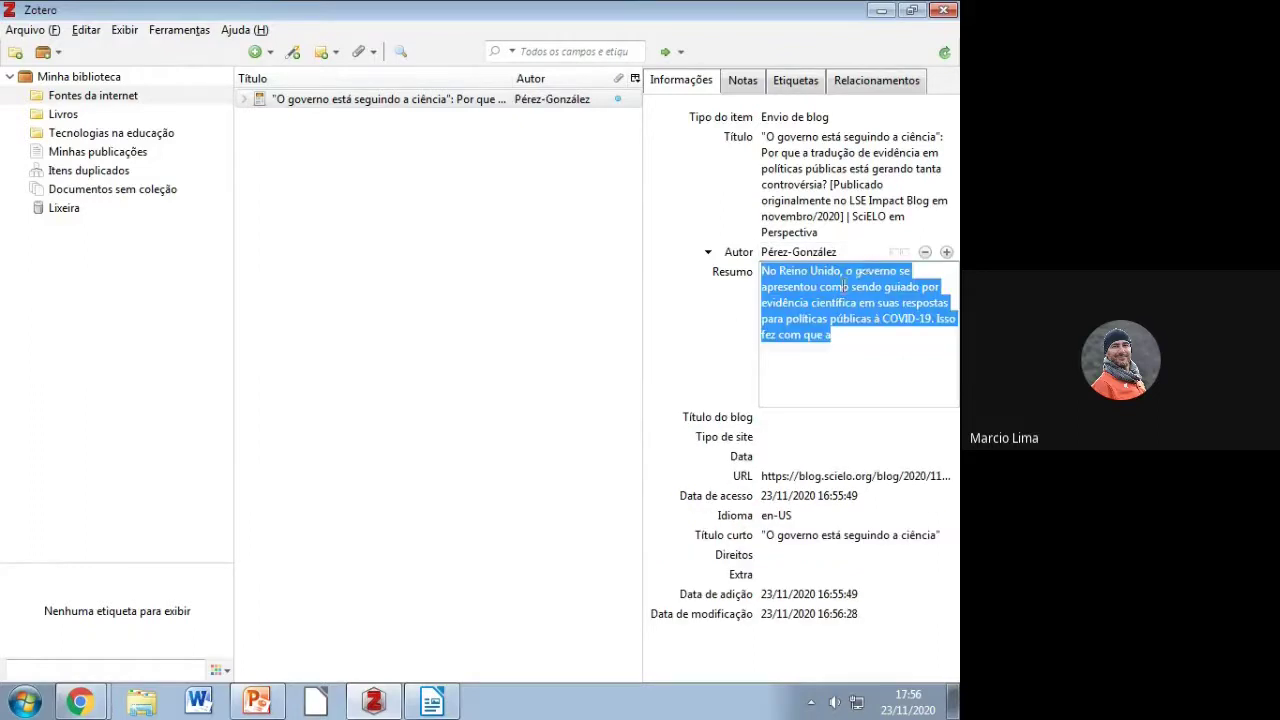
click(852, 255)
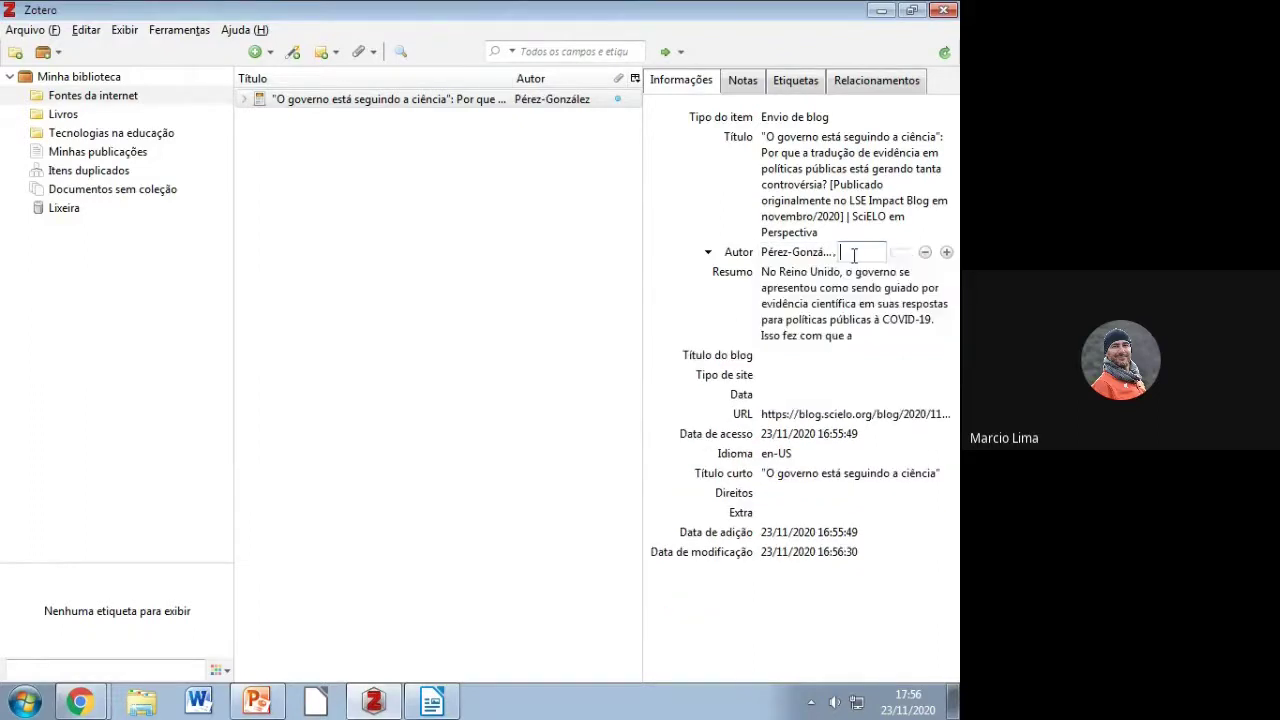
text(Luis)
Step: Set the blog post's date to 18/11/2020 and minimize the browser
click(794, 394)
text(18)
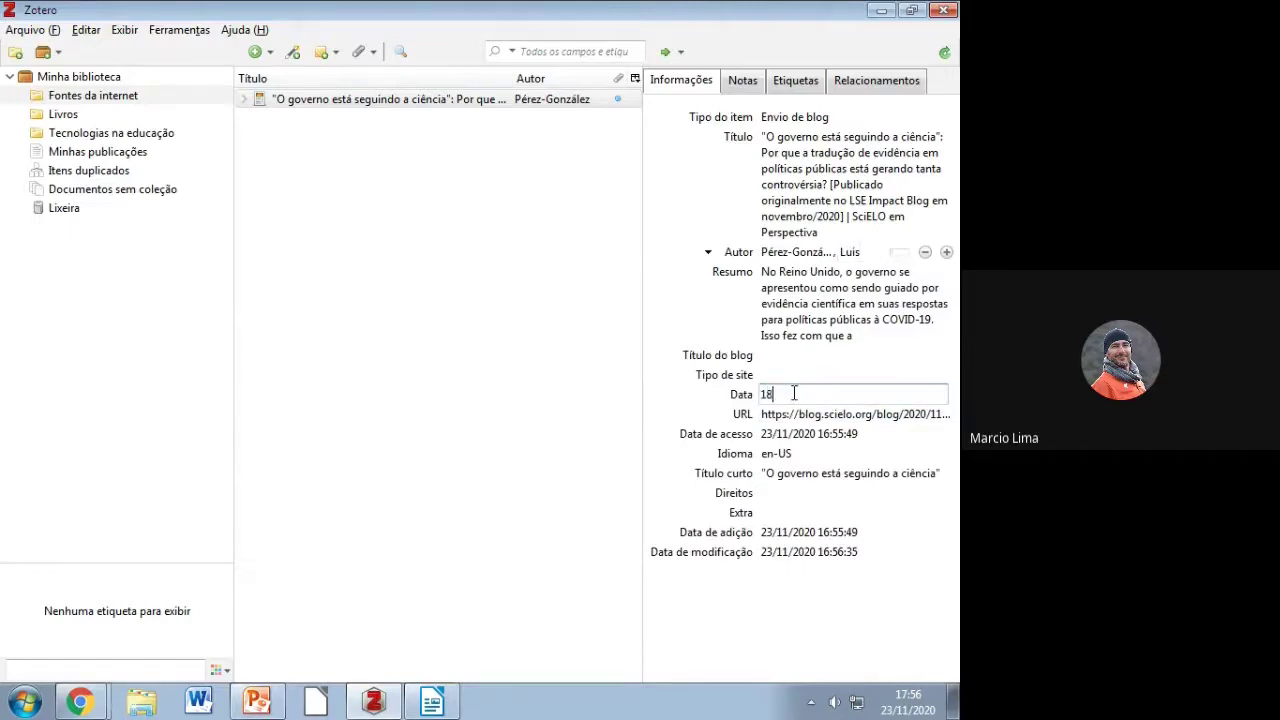
text(/11/2020)
key(shift+Tab)
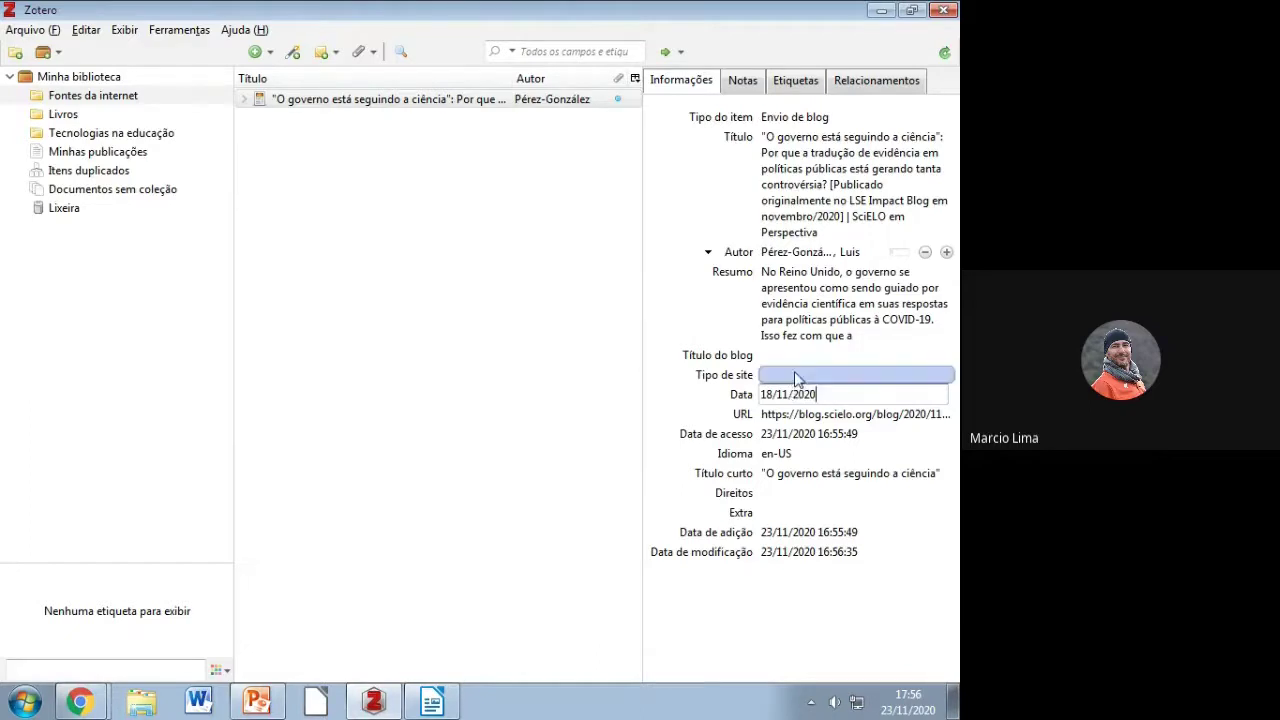
click(84, 703)
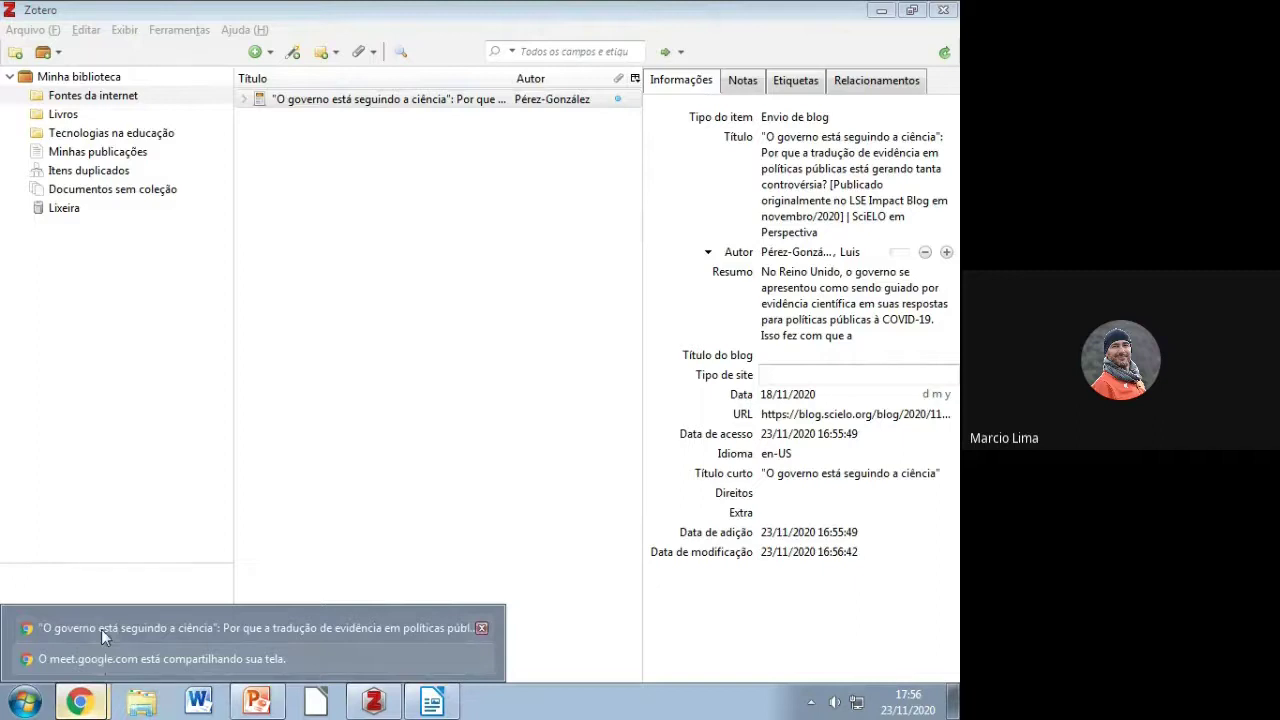
click(101, 628)
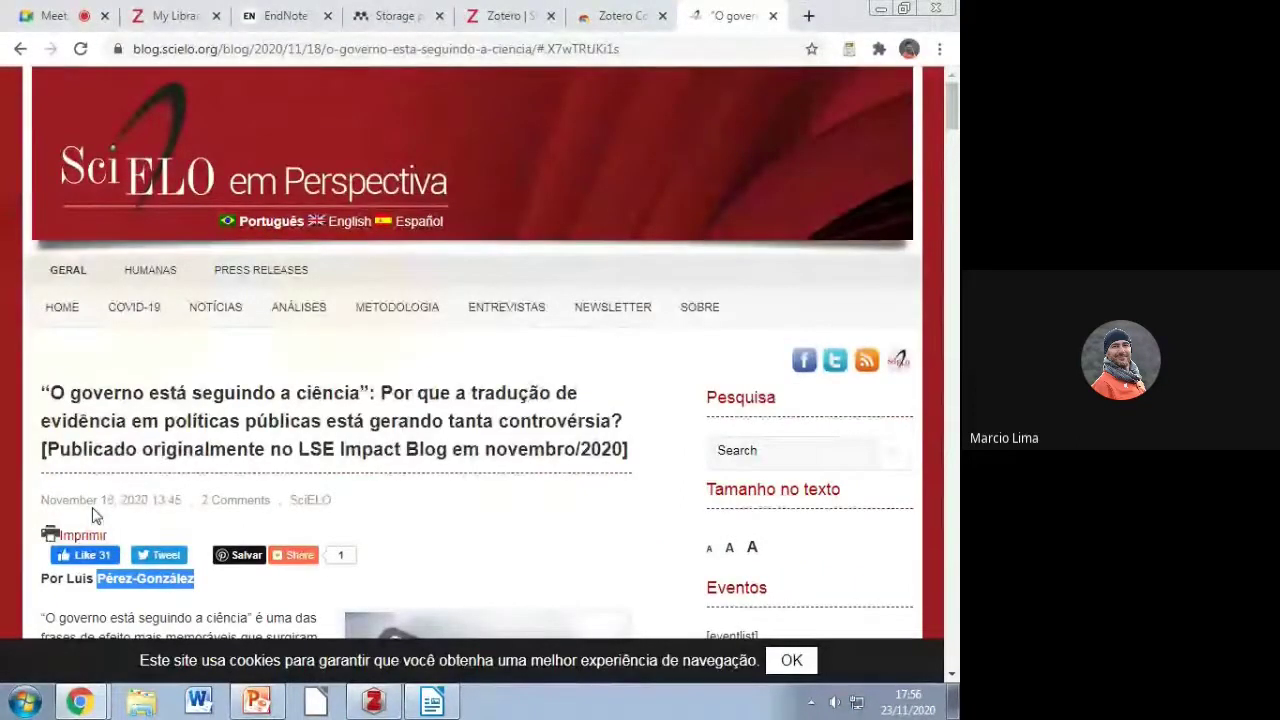
click(878, 10)
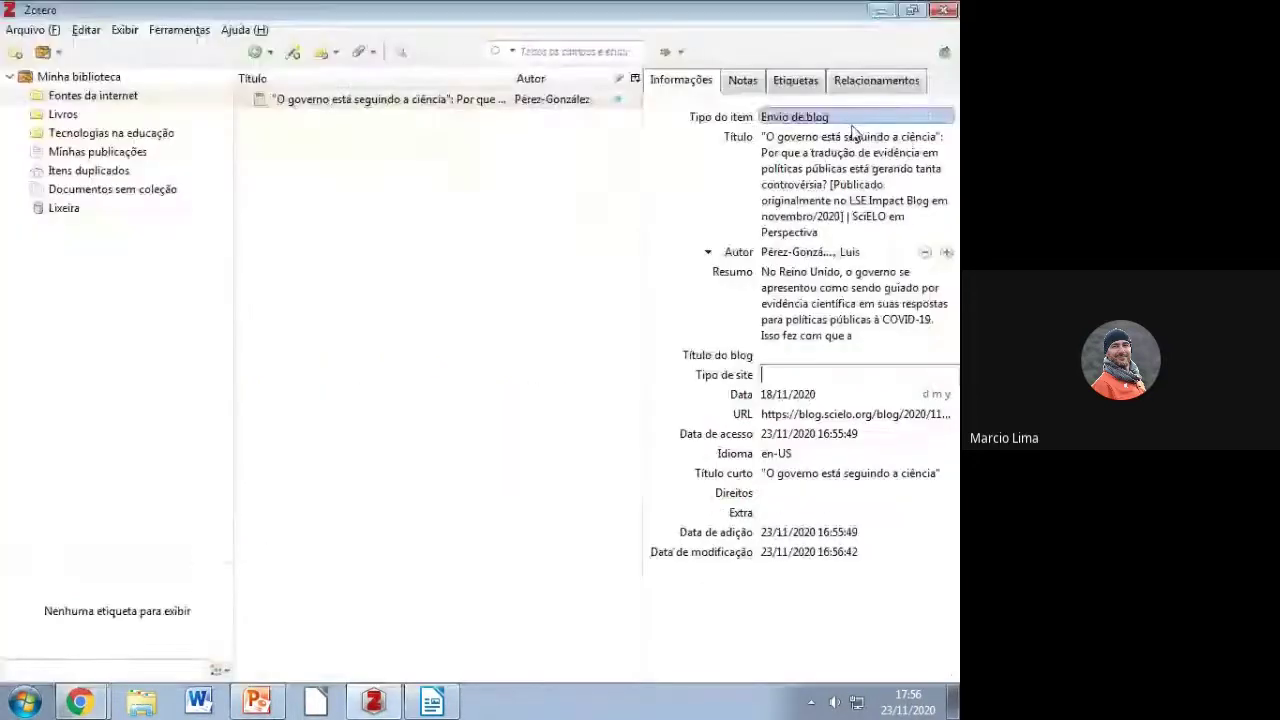
Step: Delete the yellow (XXXXXXXXXX, XXXX) placeholder following 'sociedade' on page 1 of Writer
click(878, 10)
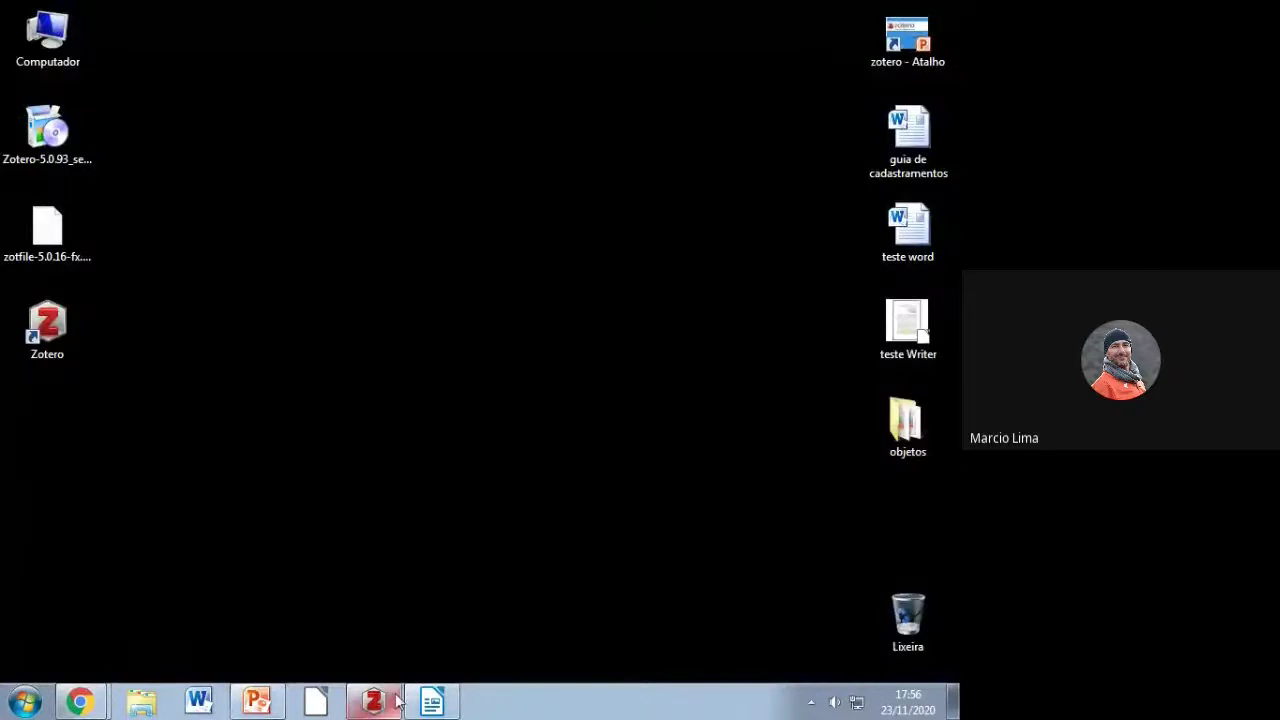
click(432, 705)
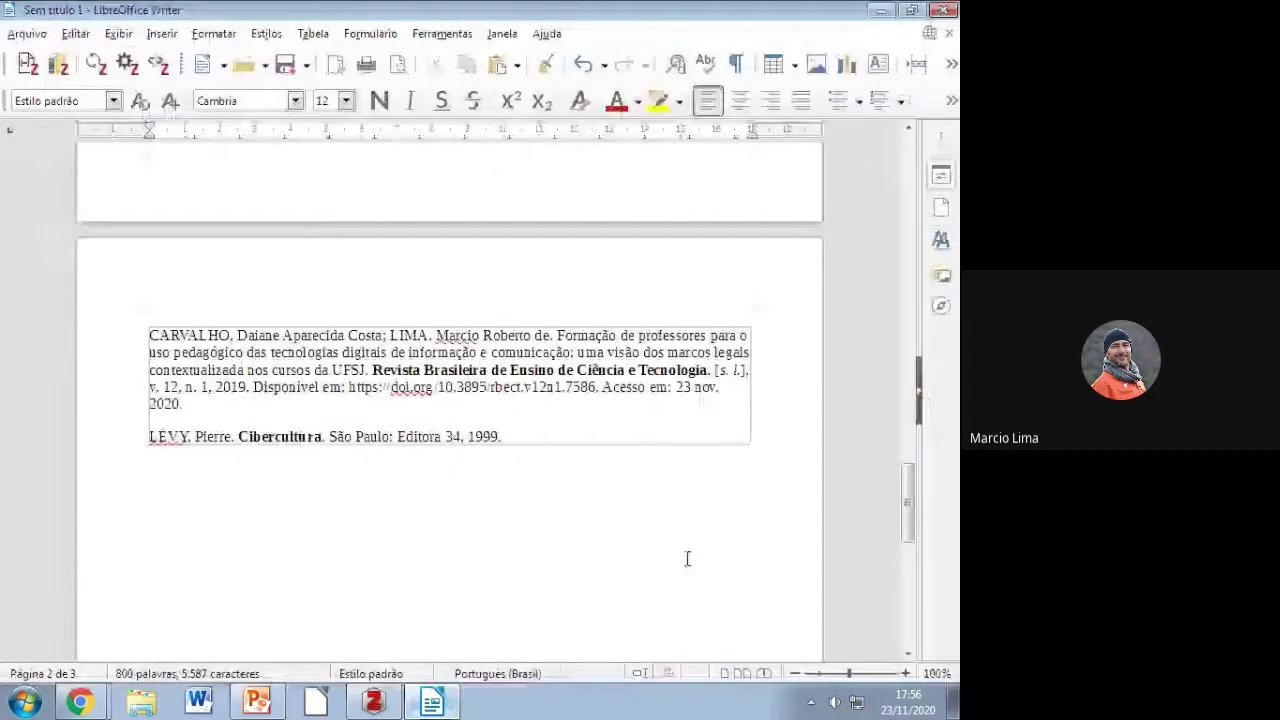
click(201, 331)
key(Down)
key(Down)
key(Down)
key(Down)
key(Down)
key(Left)
key(Left)
scroll(480, 430, up, 5)
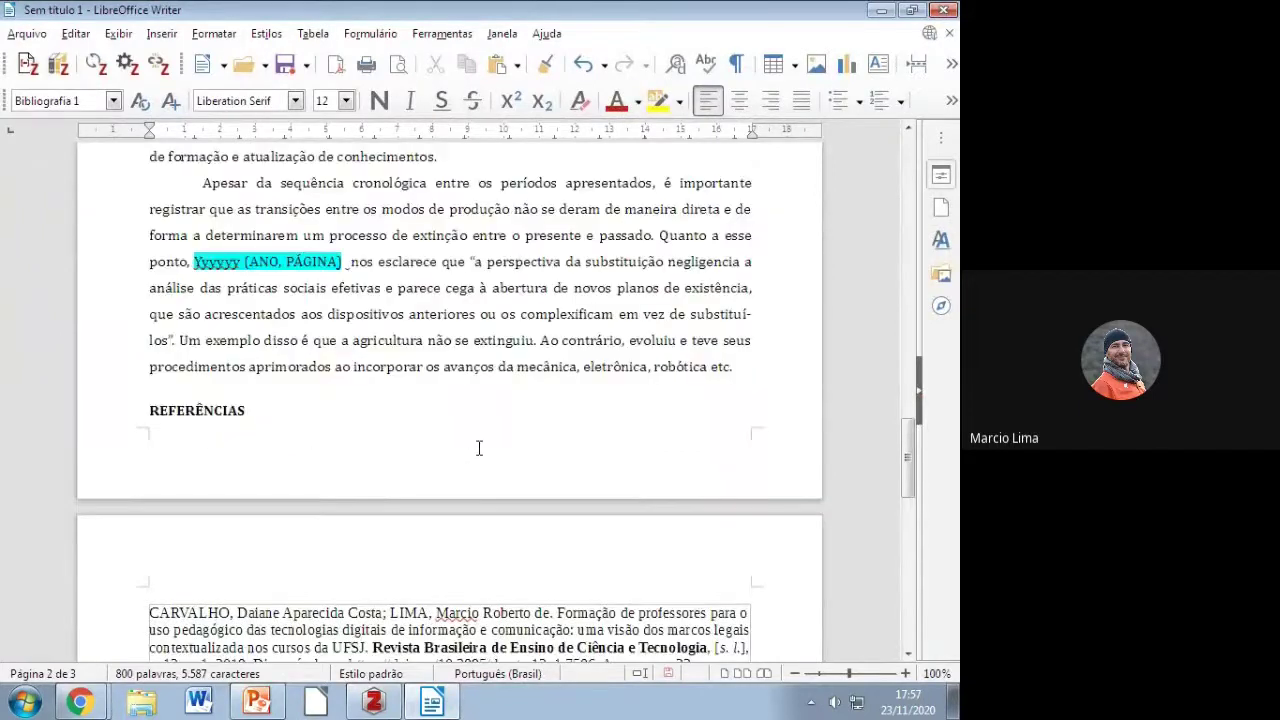
scroll(479, 448, up, 20)
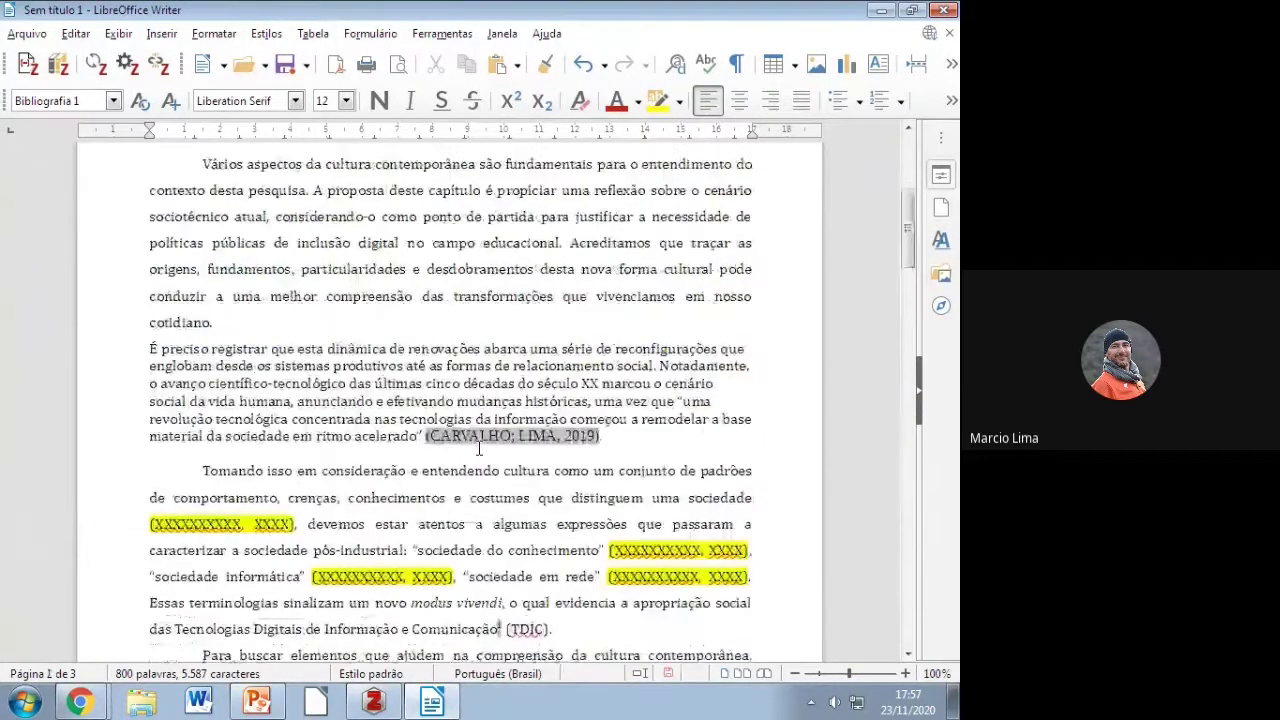
drag(295, 524, 150, 524)
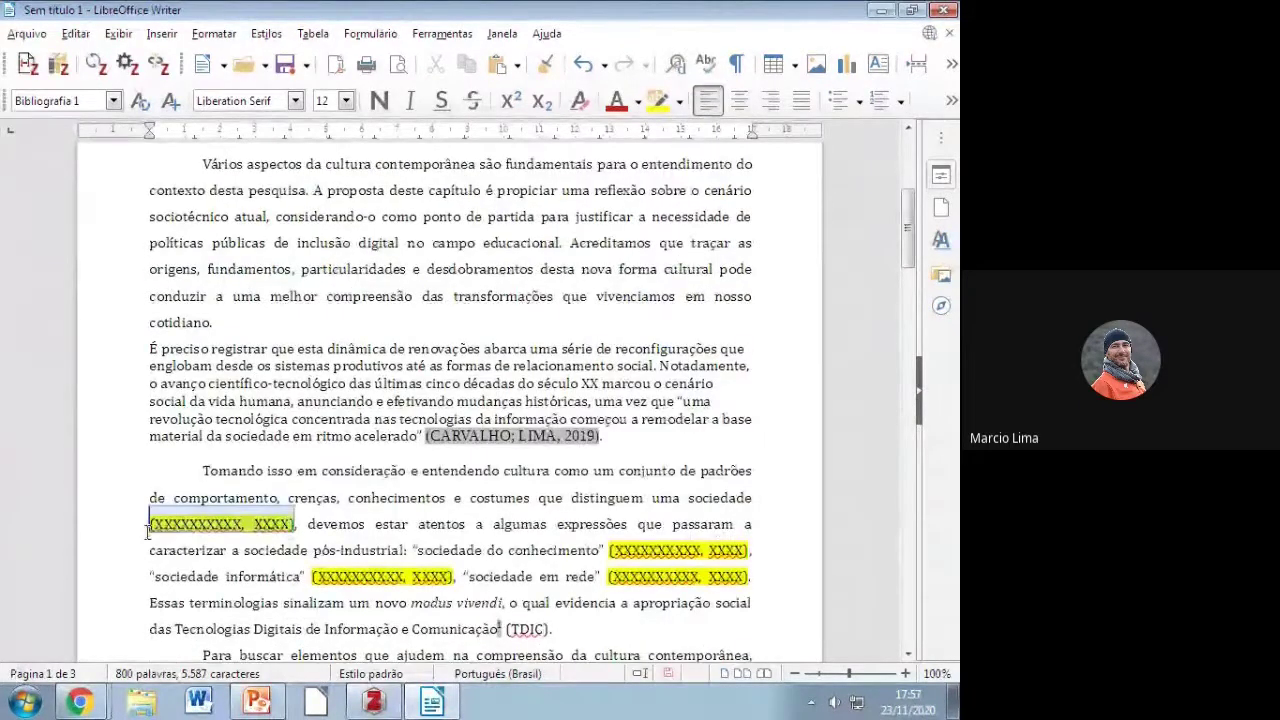
key(Delete)
key(Delete)
key(Delete)
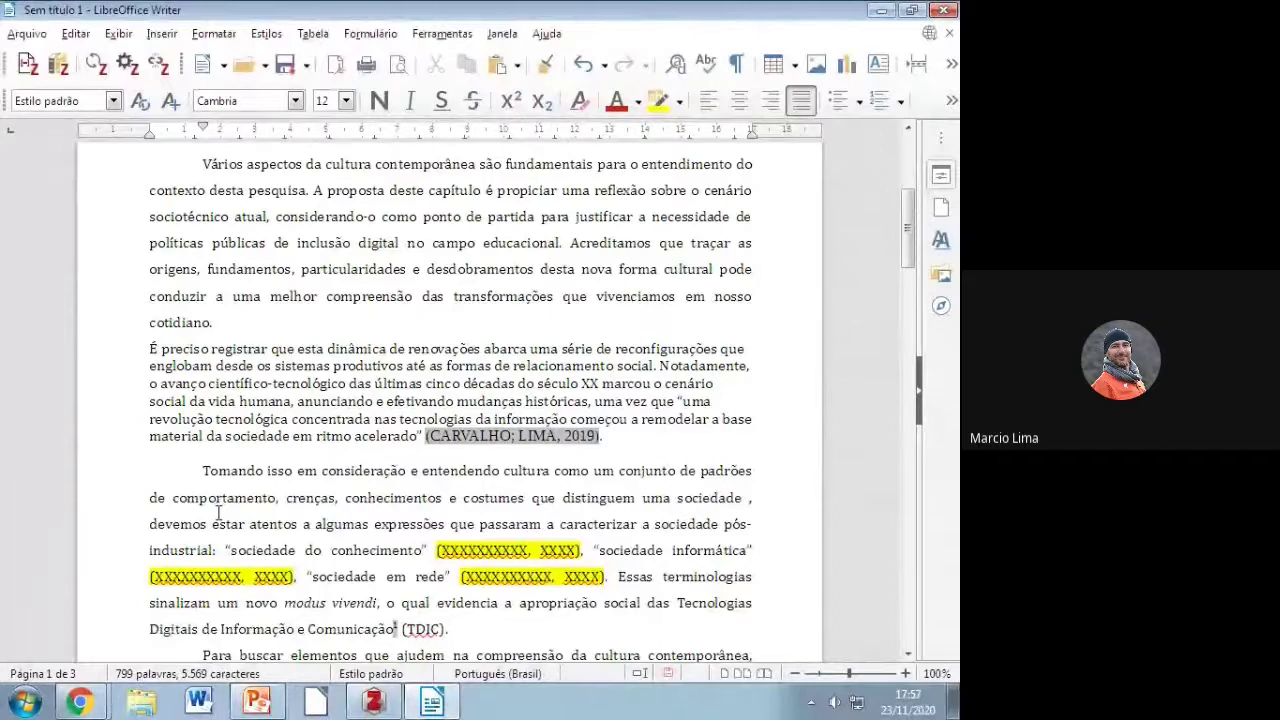
Step: Cite Pérez-González 2020 after 'sociedade' via Quick Format search 'luis', then check REFERÊNCIAS
click(25, 67)
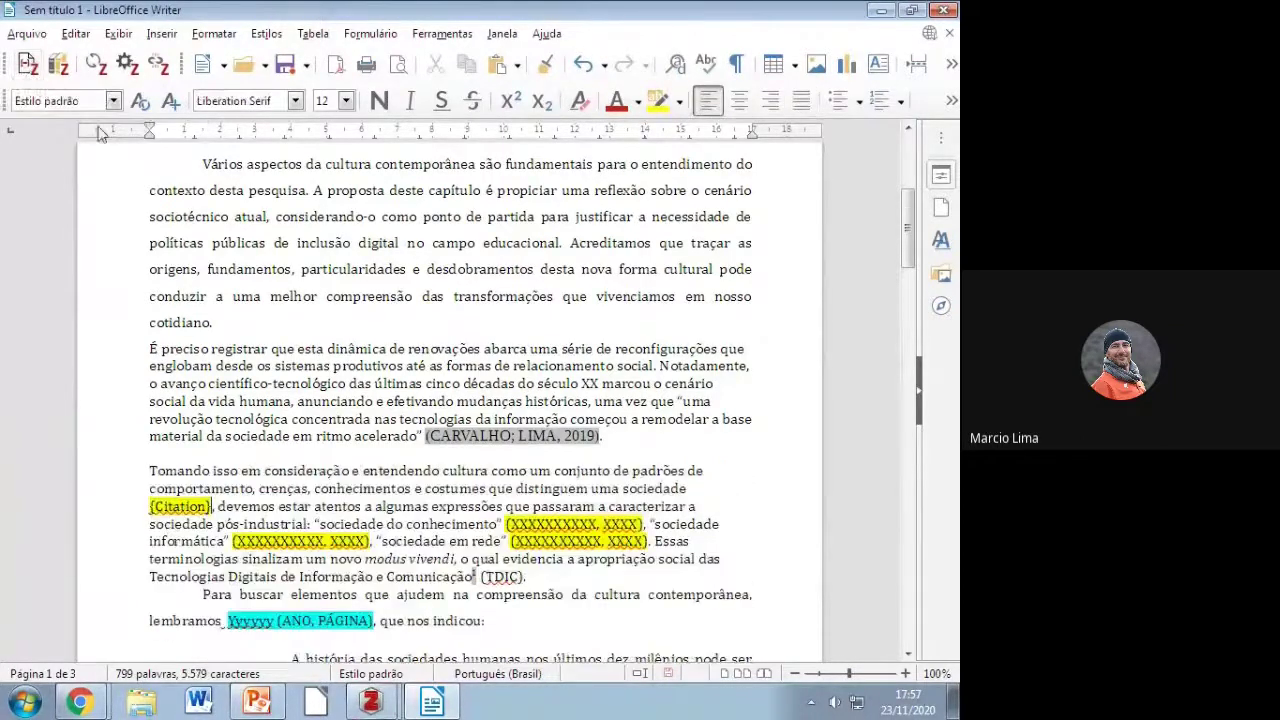
mouse_move(370, 702)
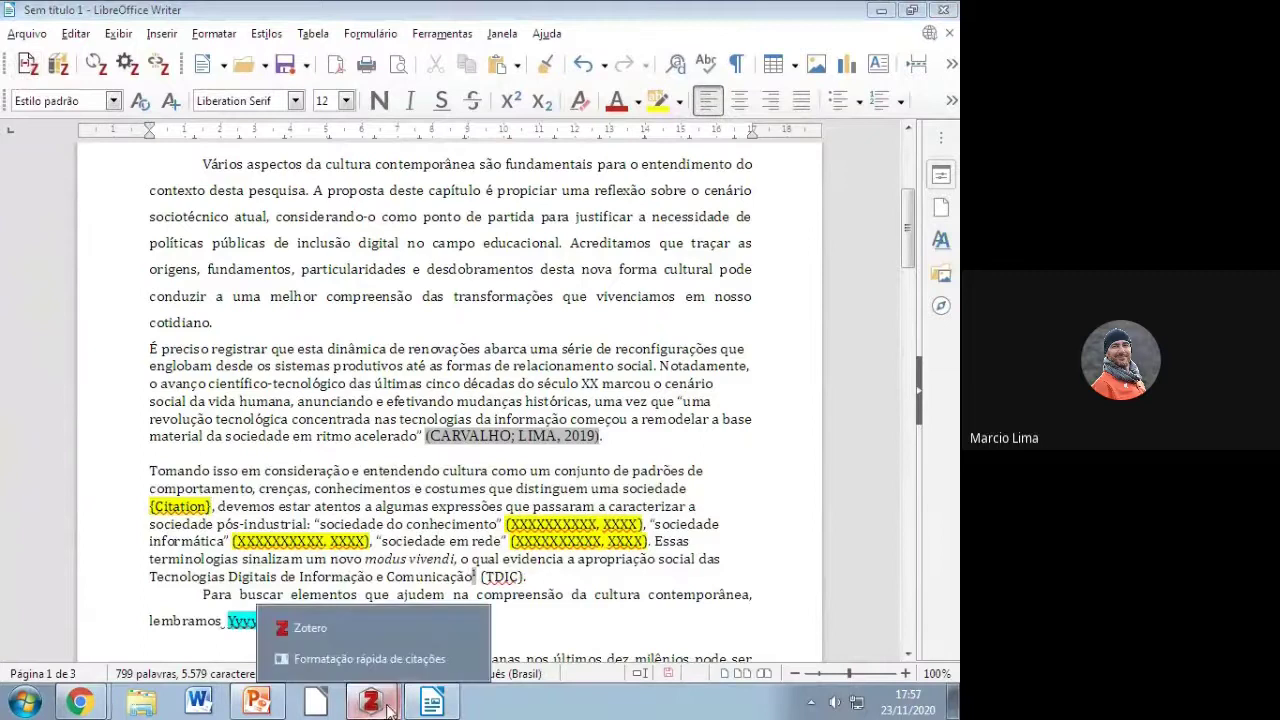
click(360, 653)
text(luis)
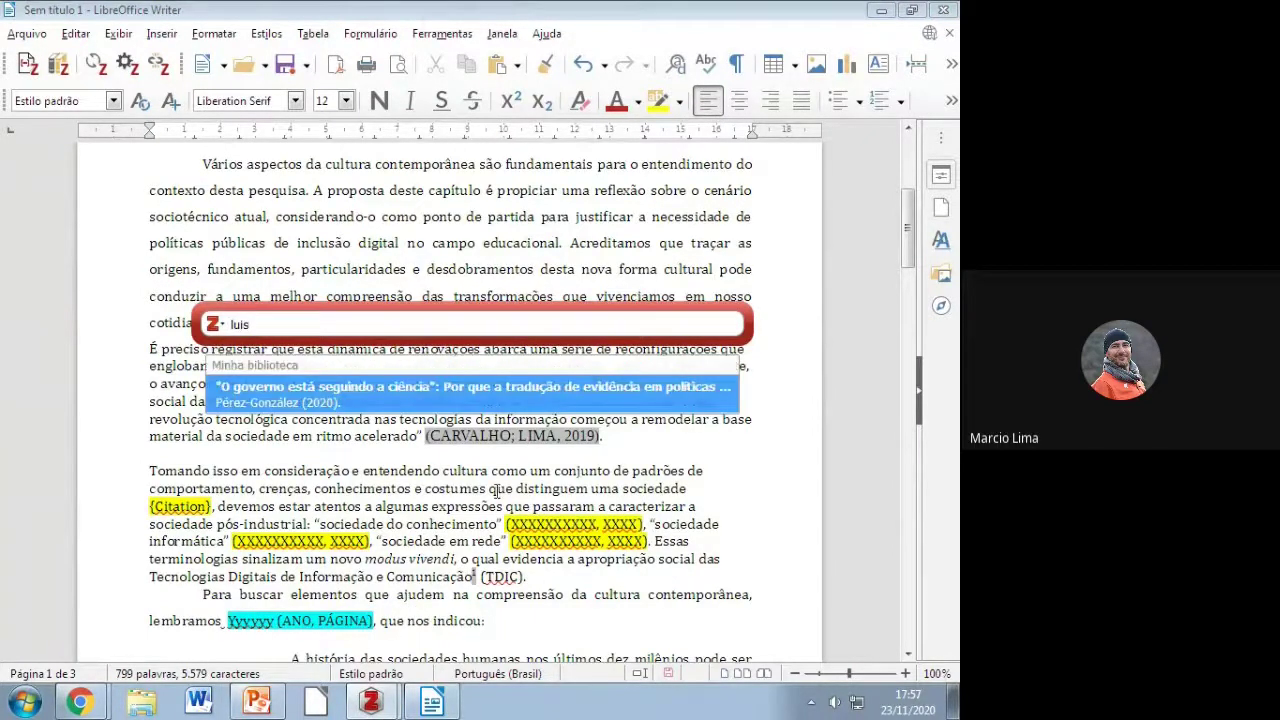
key(Return)
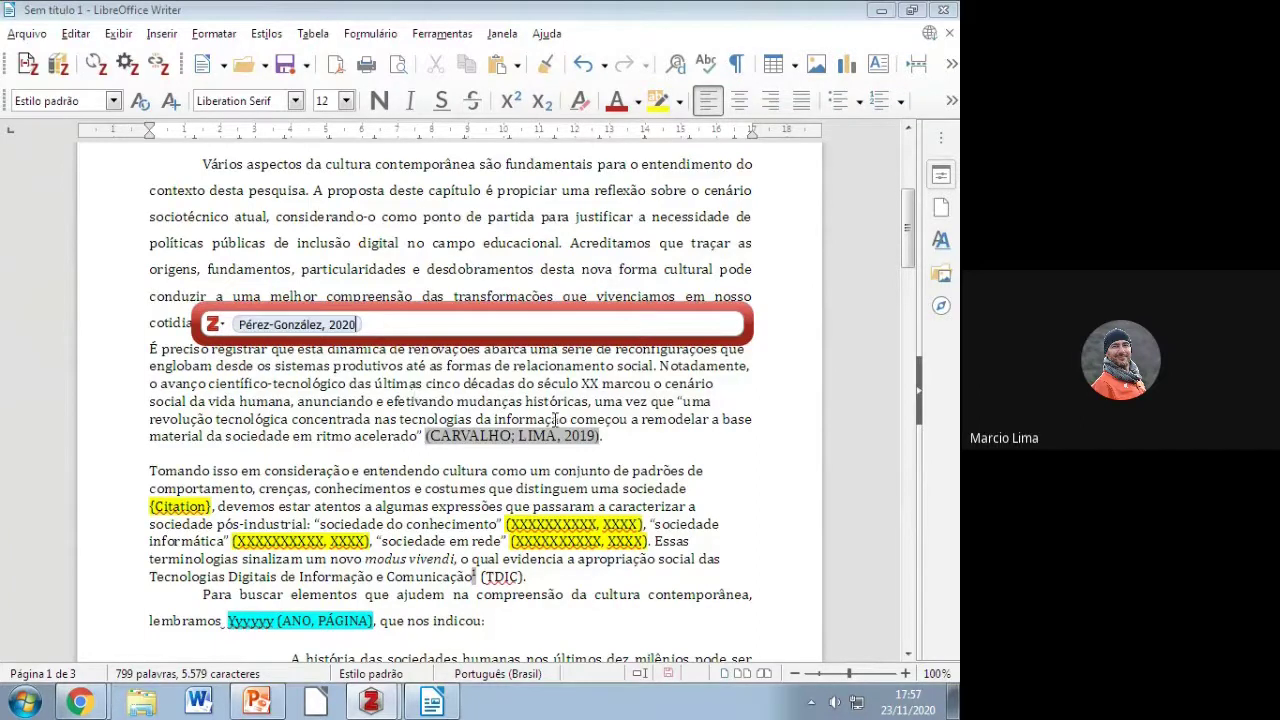
key(Return)
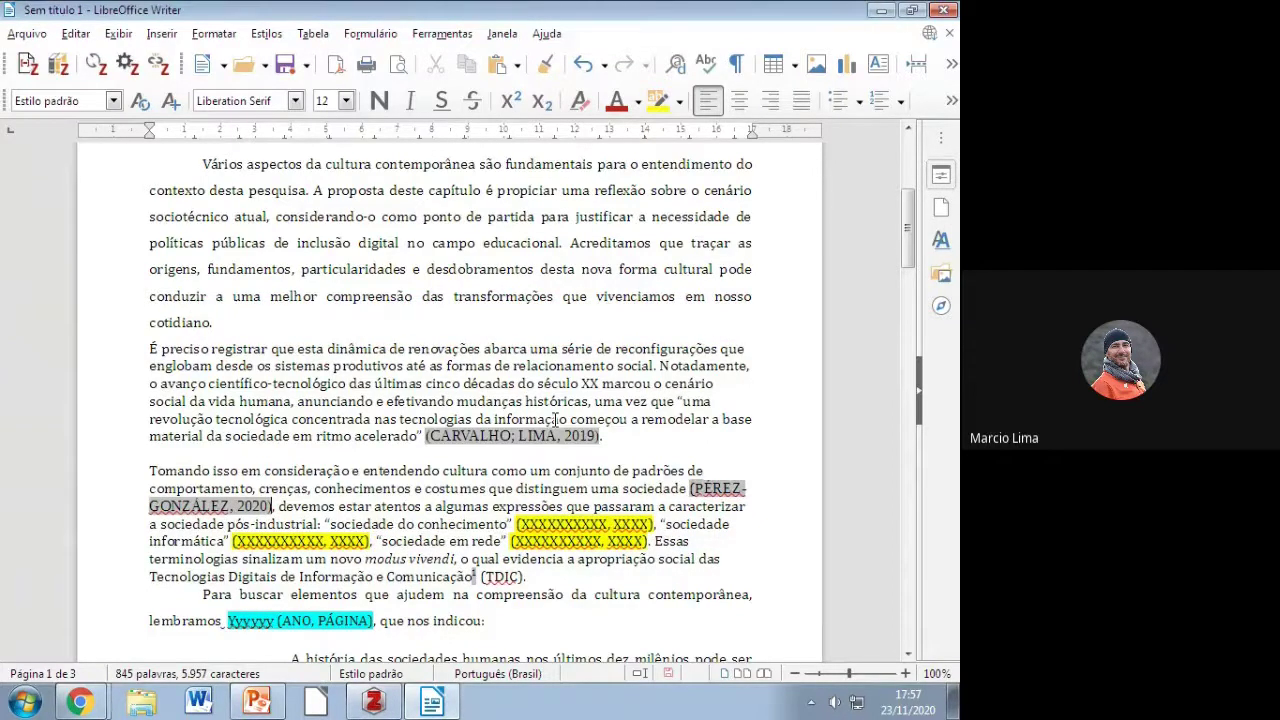
scroll(555, 420, down, 15)
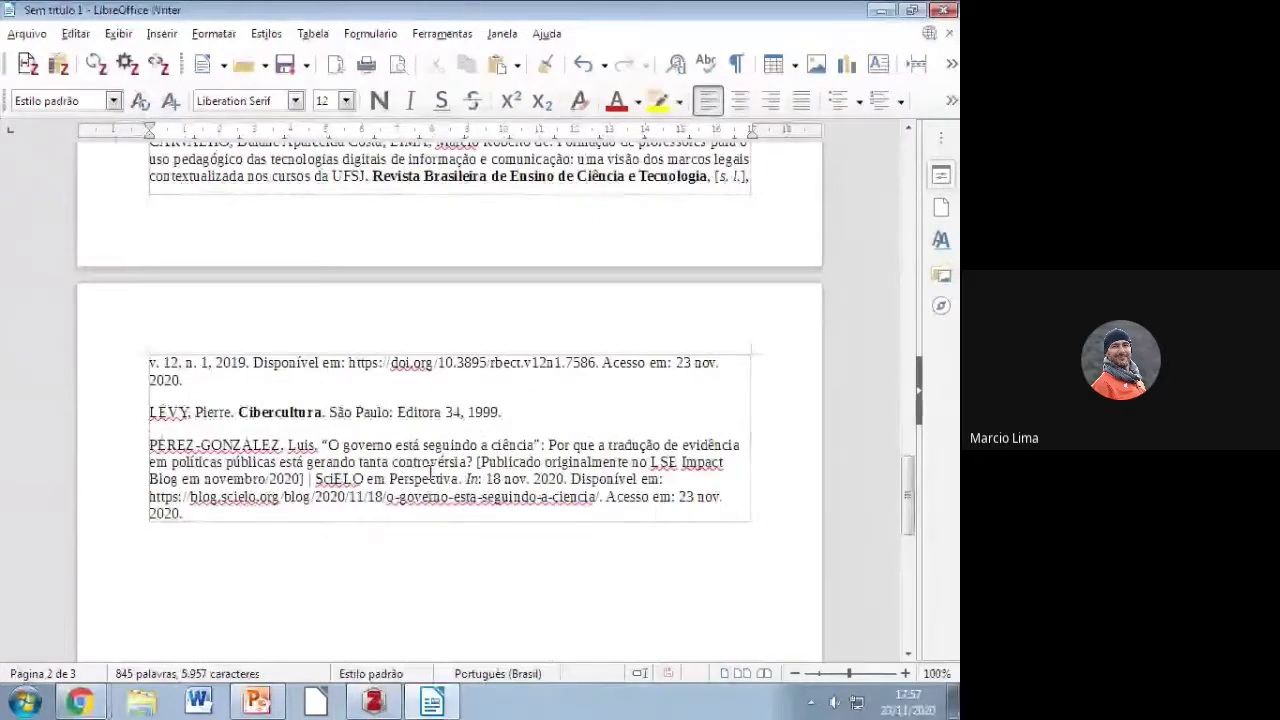
mouse_move(80, 700)
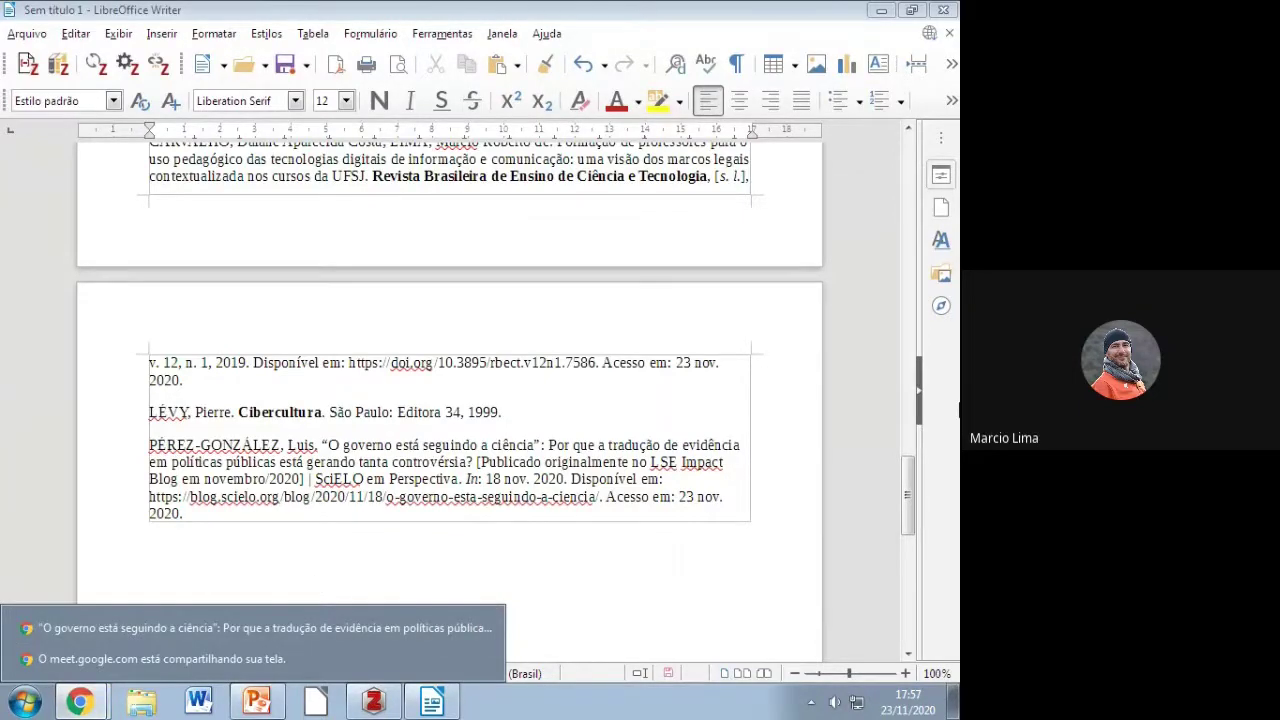
Step: Open guia de cadastramentos in Word and select the example DOI 10.1590/0104-4060.46117
click(880, 10)
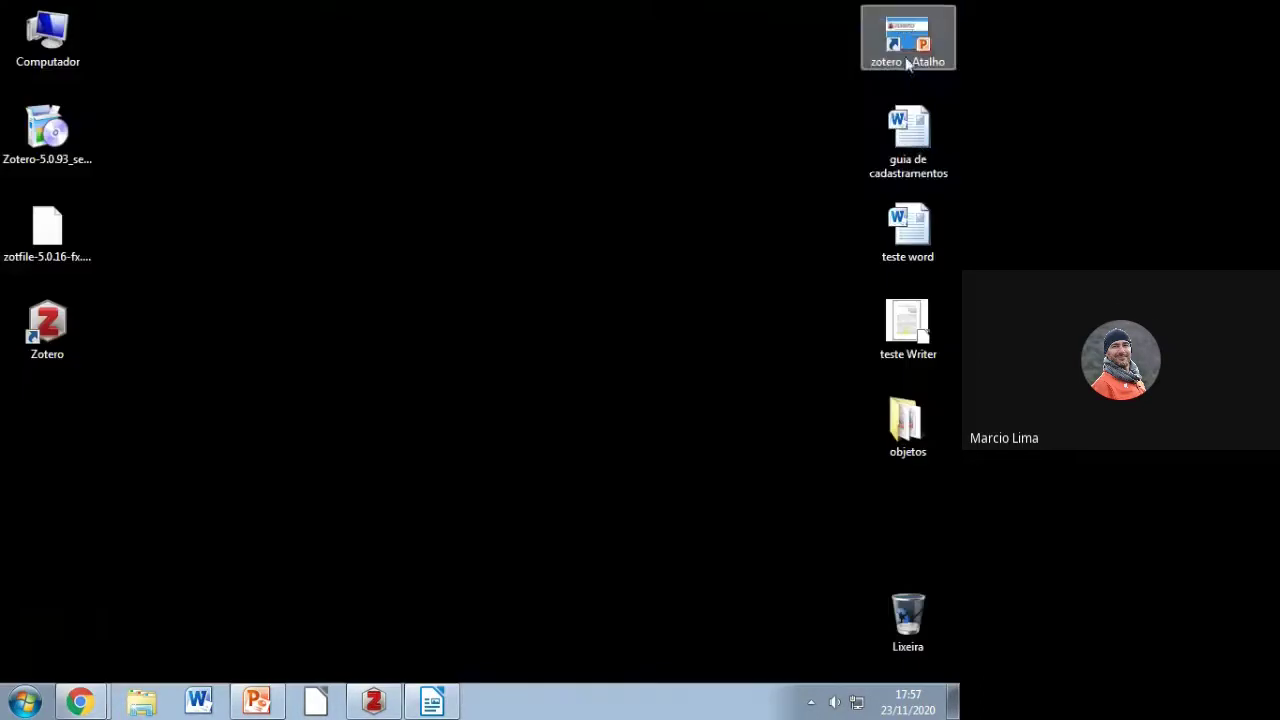
double_click(912, 130)
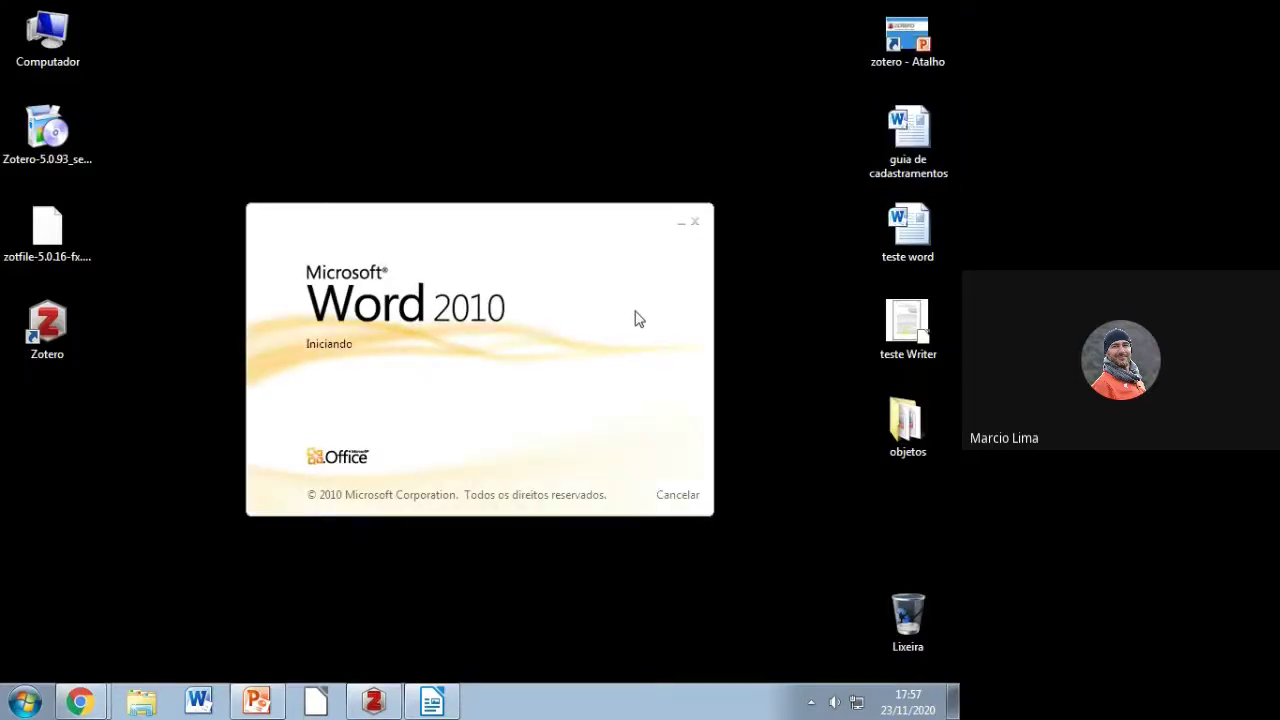
scroll(640, 451, down, 15)
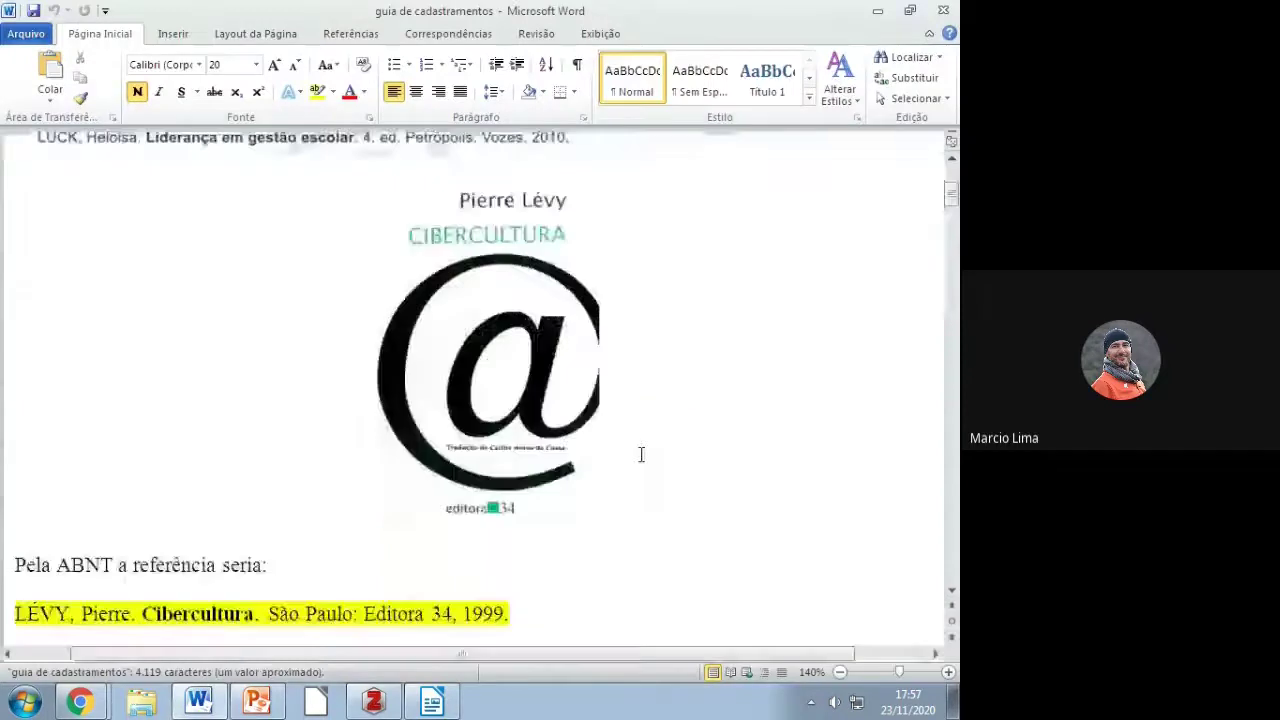
scroll(641, 455, down, 10)
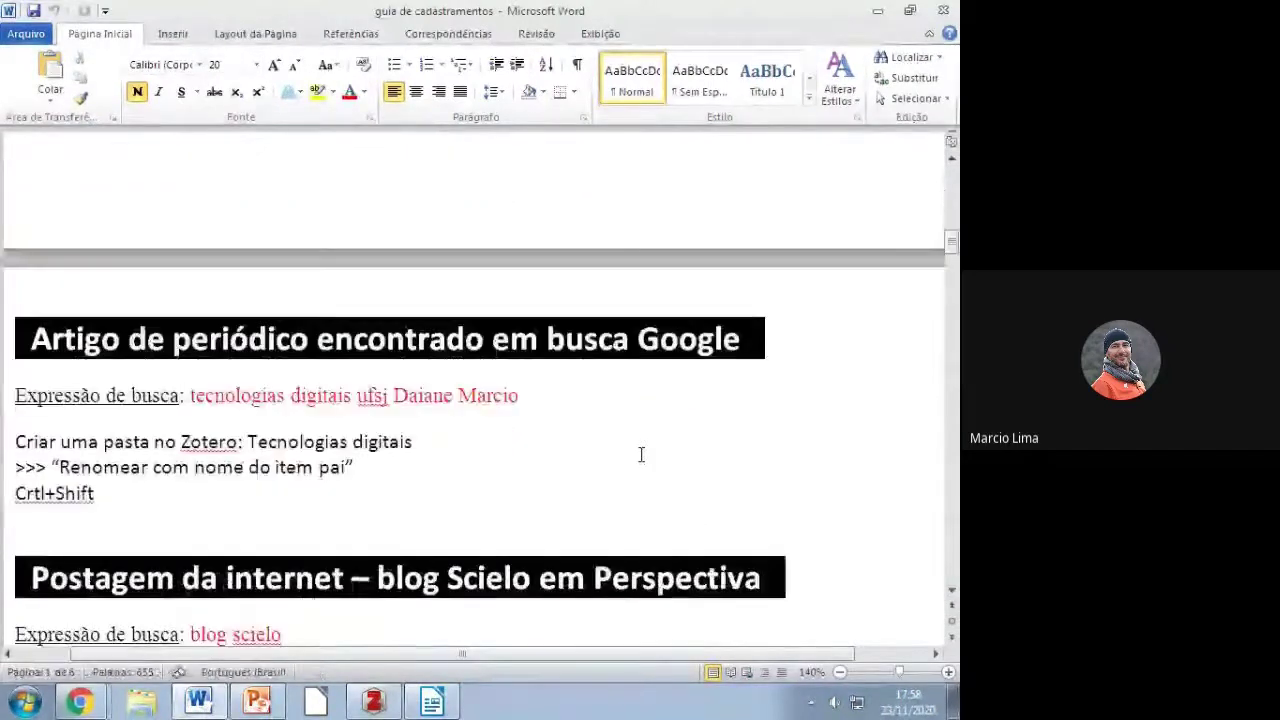
scroll(641, 455, down, 5)
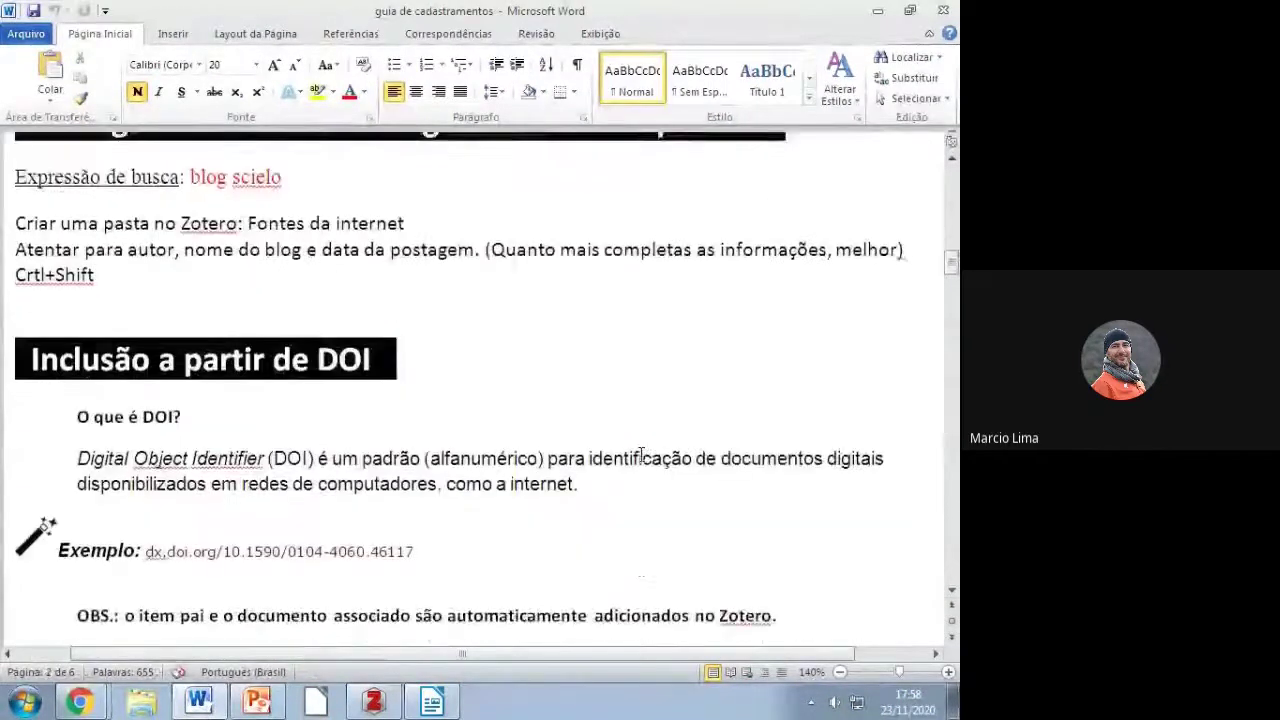
drag(77, 344, 265, 346)
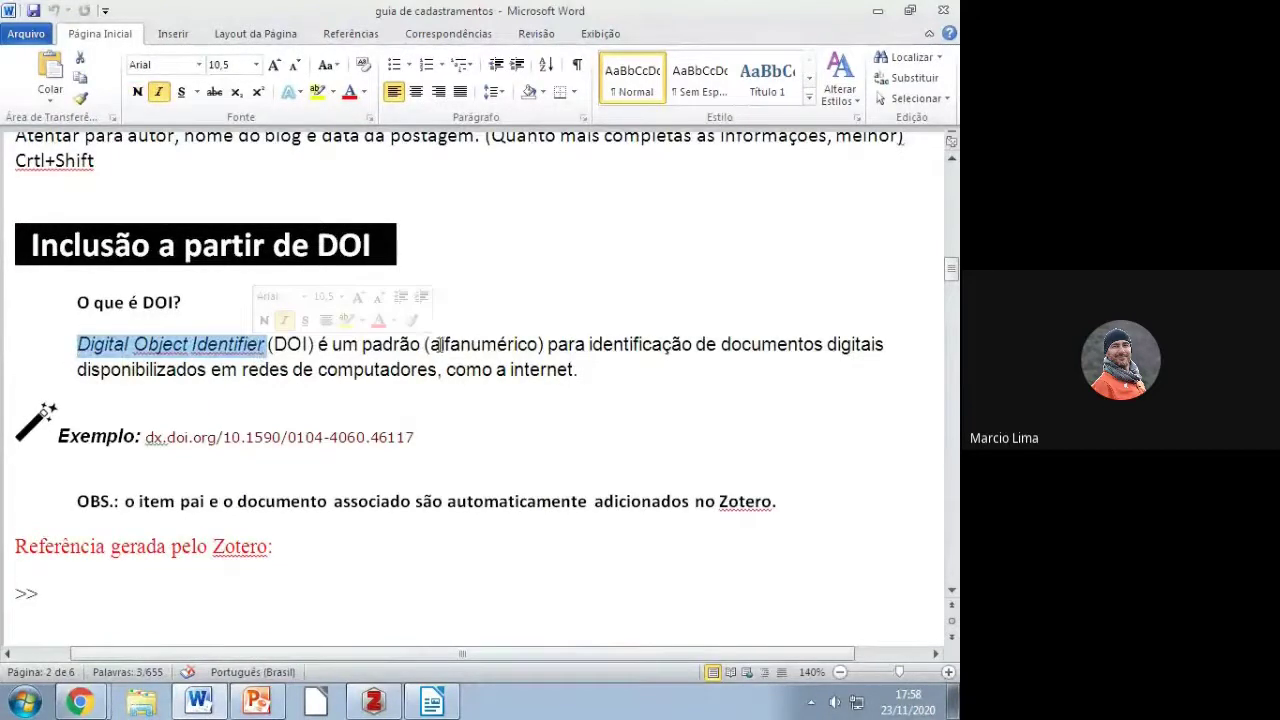
drag(414, 437, 222, 440)
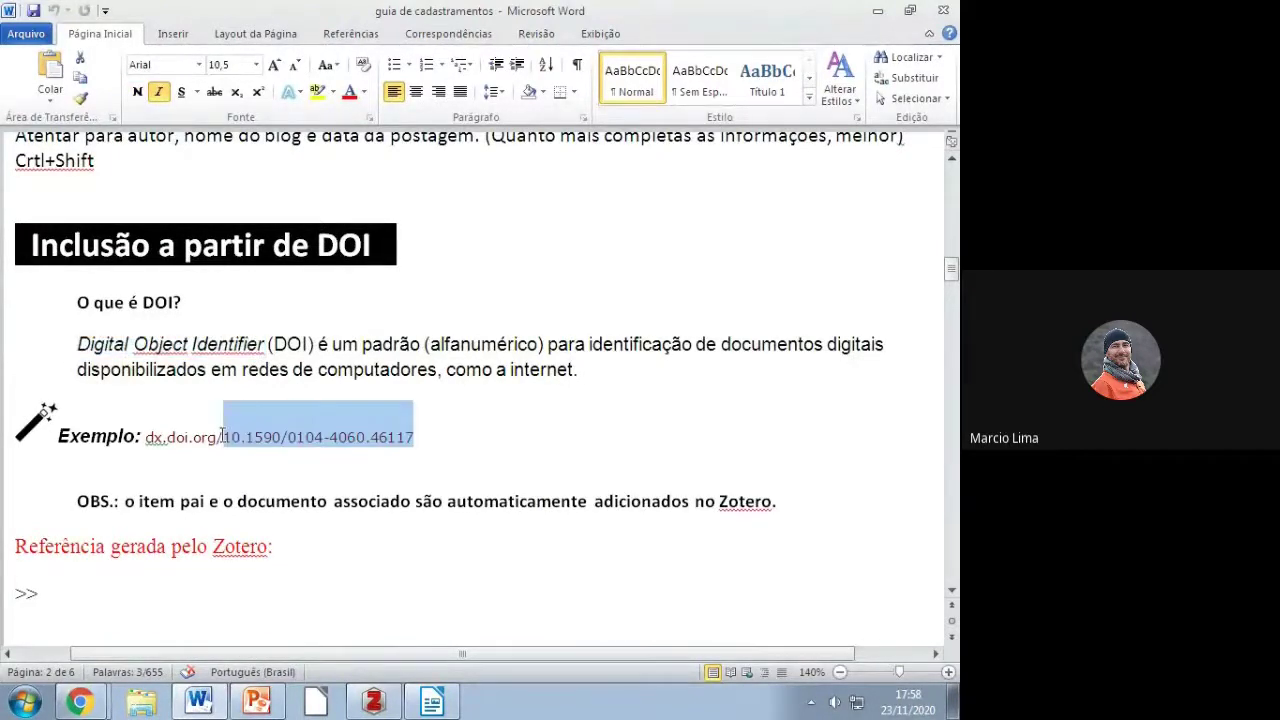
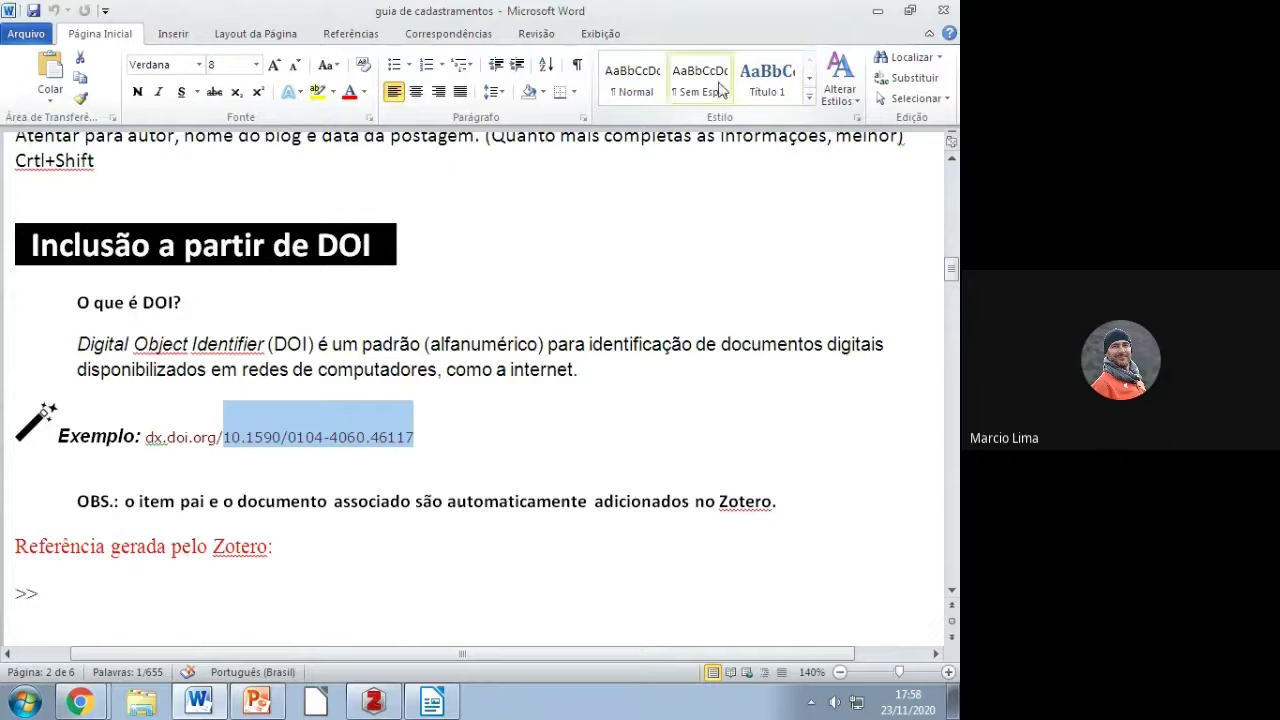
Step: Copy the DOI 10.1590/0104-4060.46117 from Word's Exemplo line and bring Zotero forward
click(537, 446)
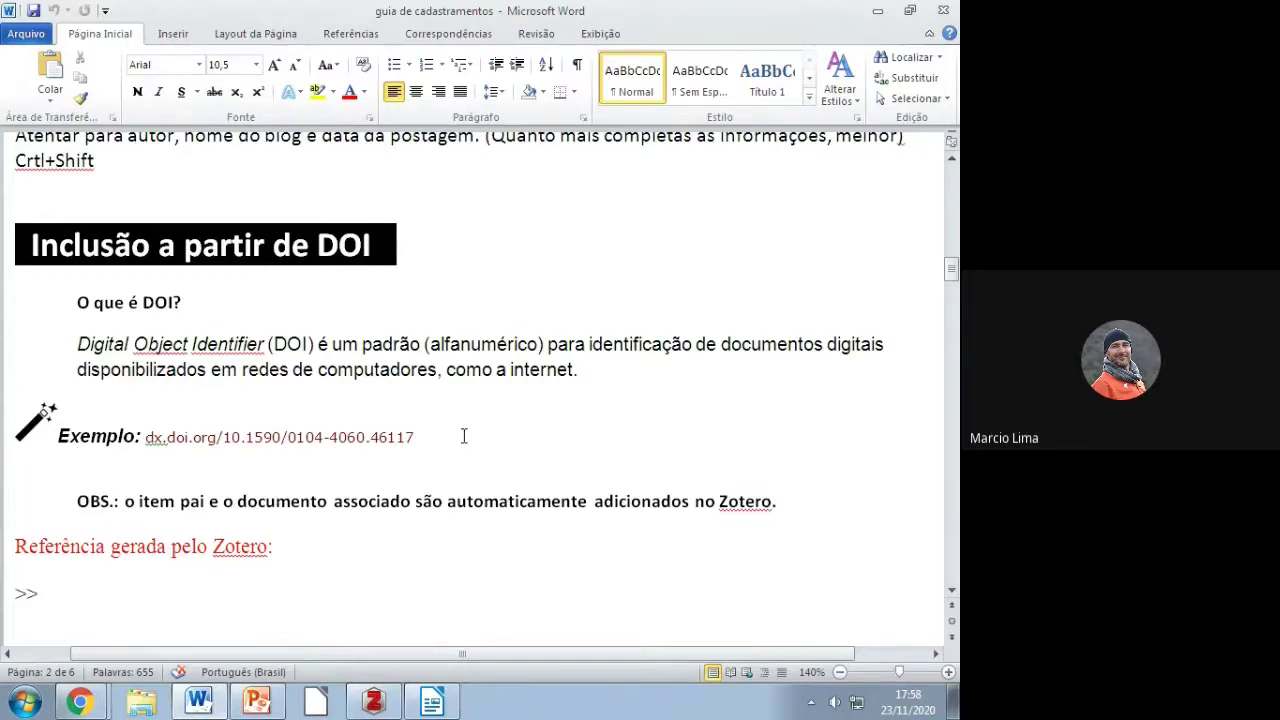
drag(441, 435, 147, 441)
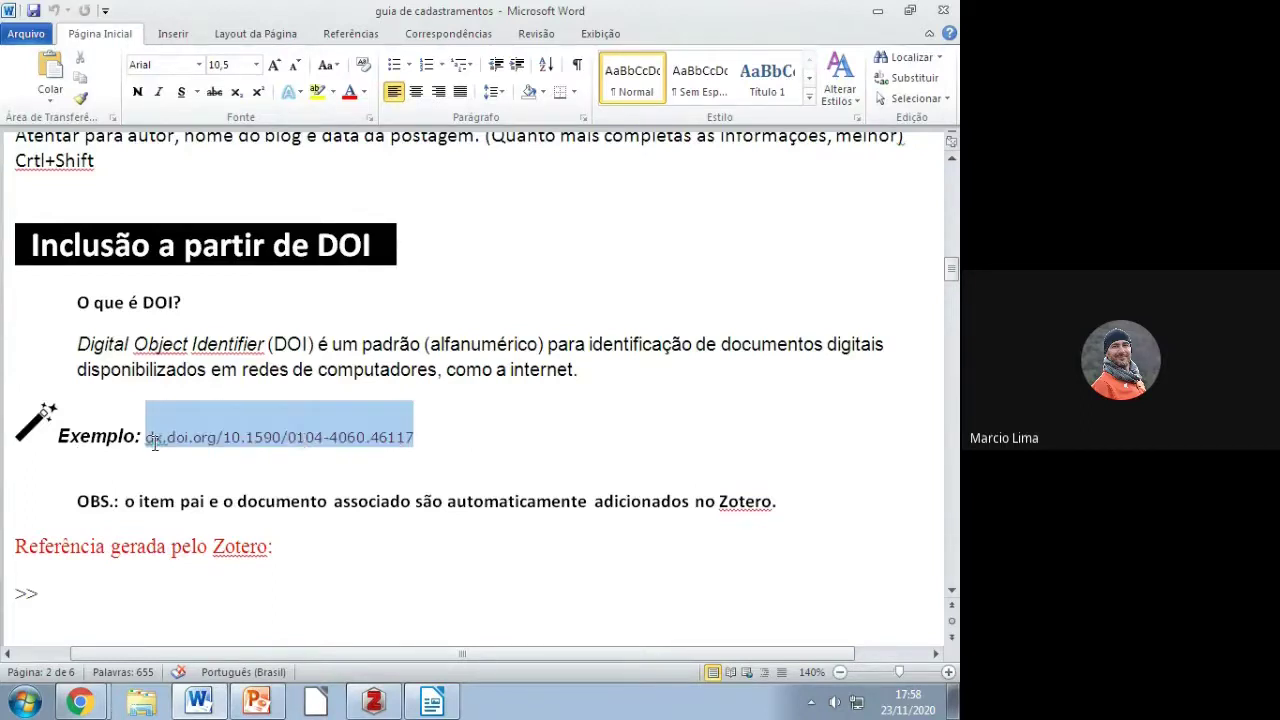
right_click(165, 445)
click(412, 447)
drag(422, 440, 226, 447)
key(ctrl+c)
right_click(226, 447)
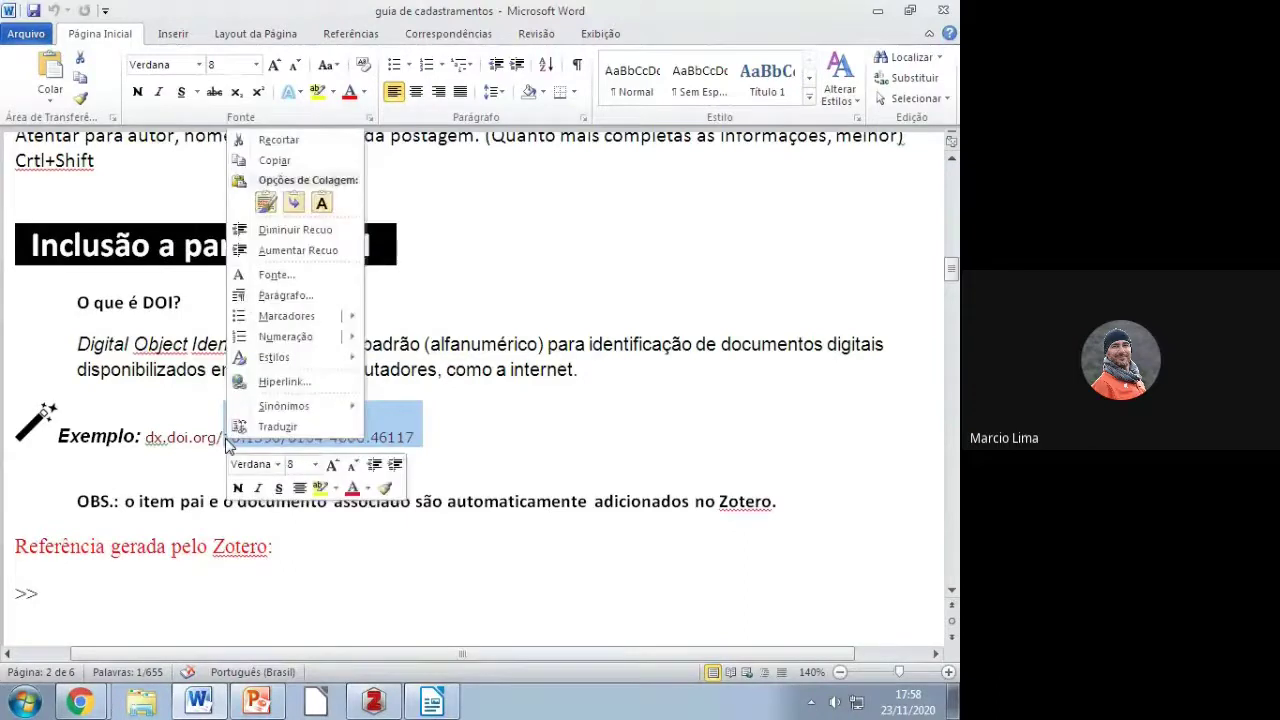
click(262, 157)
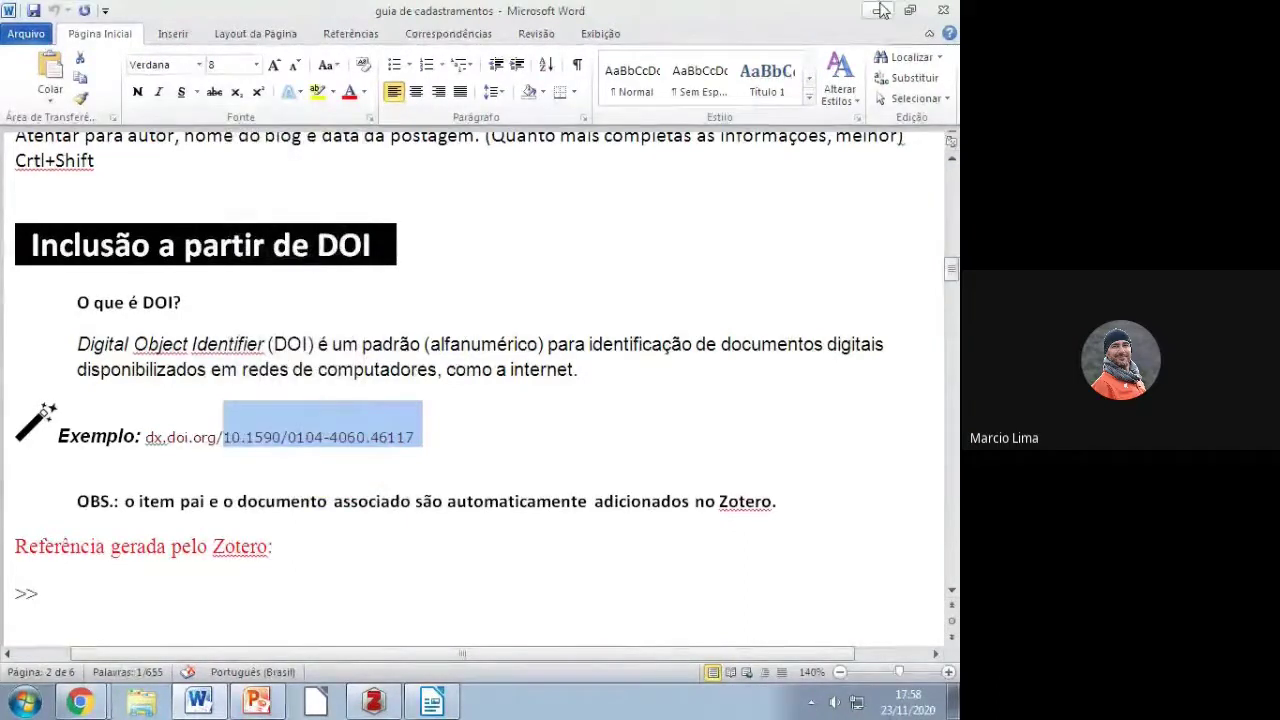
click(385, 700)
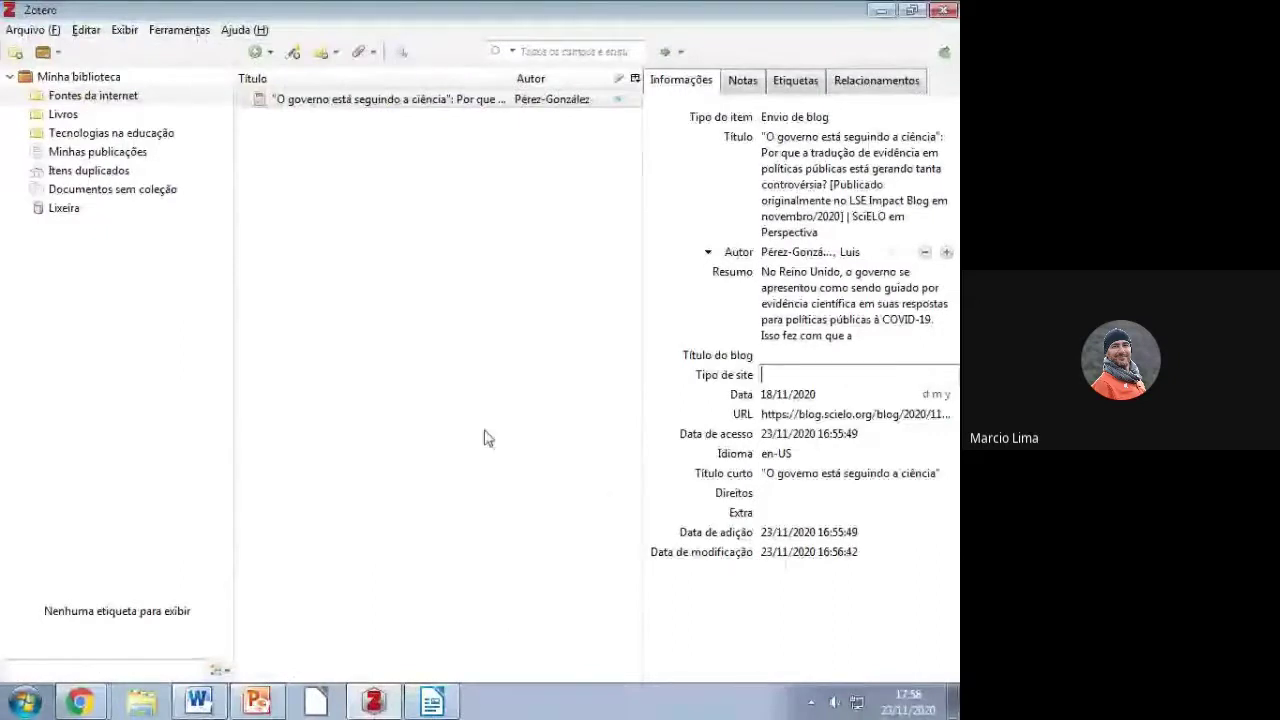
Step: Look up DOI 10.1590/0104-4060.46117 into Tecnologias na educação and dismiss the not-found error
click(110, 133)
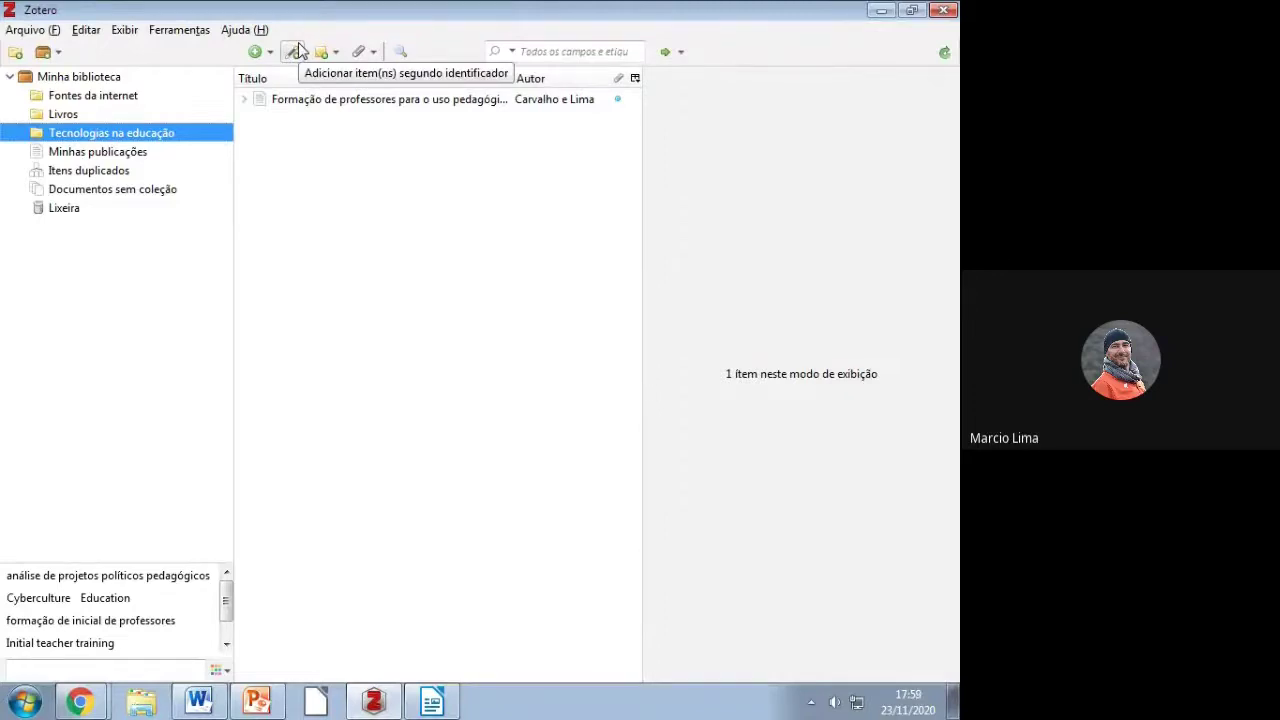
click(294, 51)
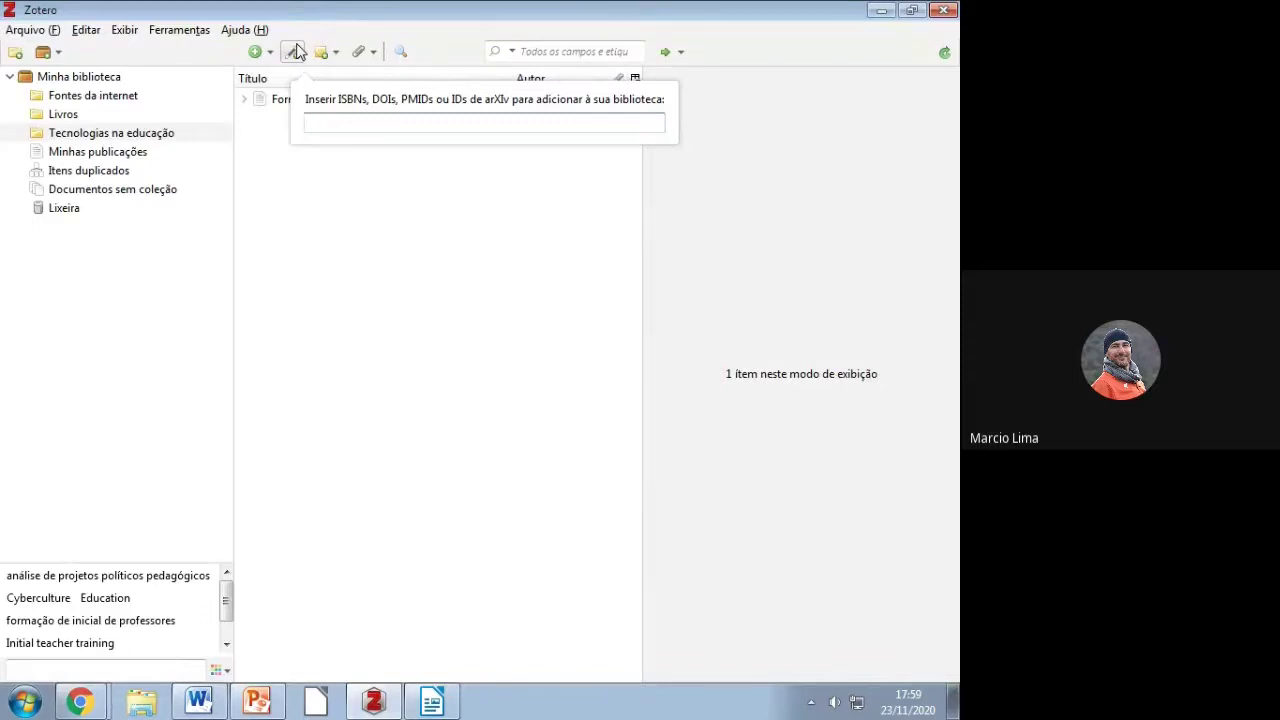
key(ctrl+v)
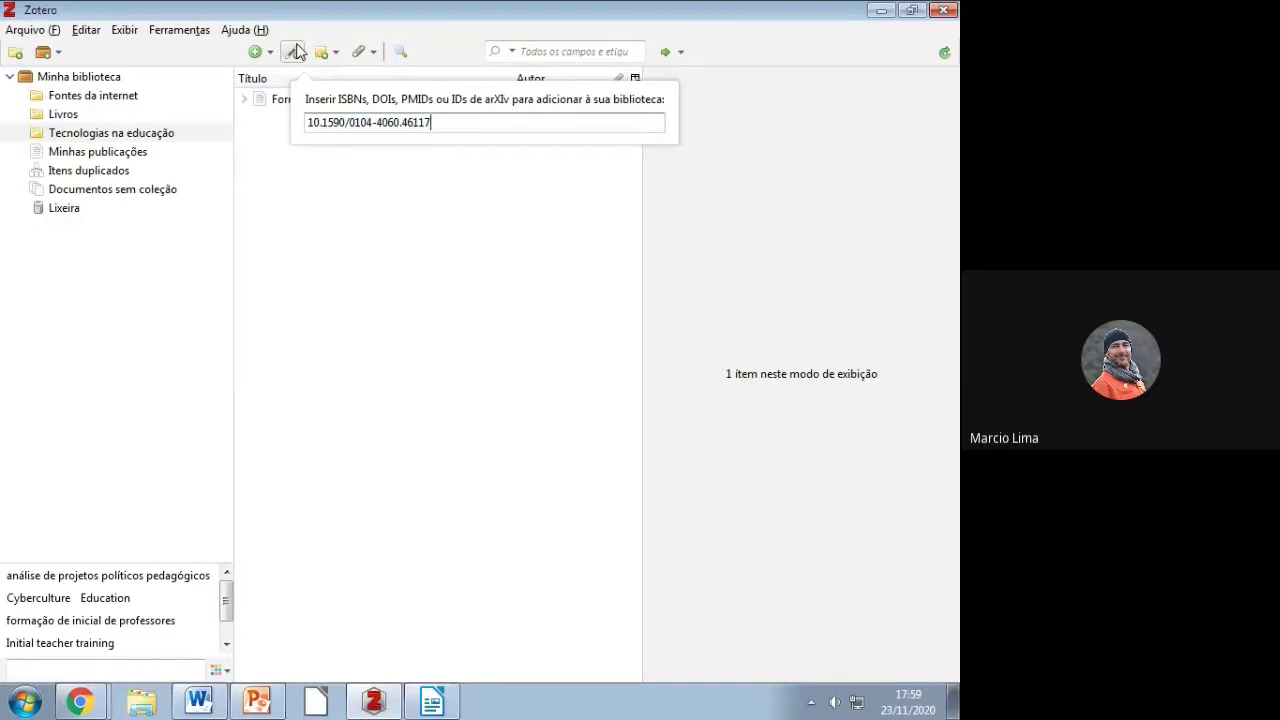
key(Return)
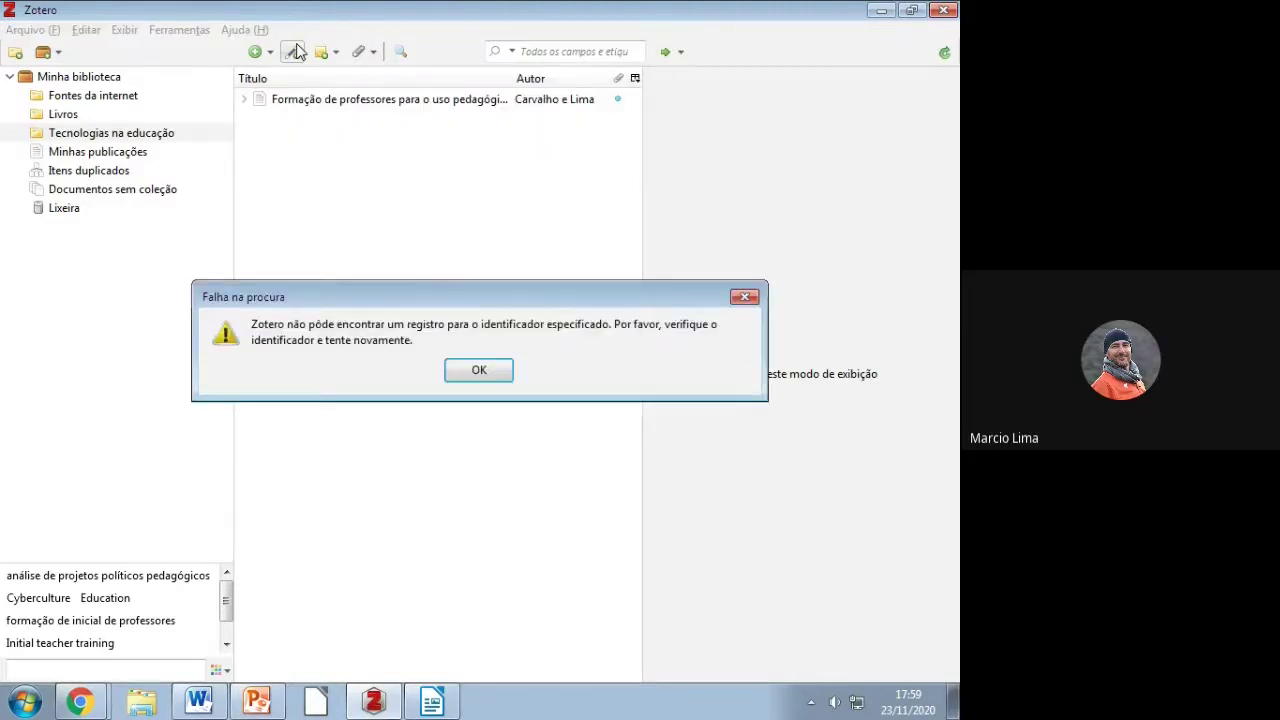
click(500, 371)
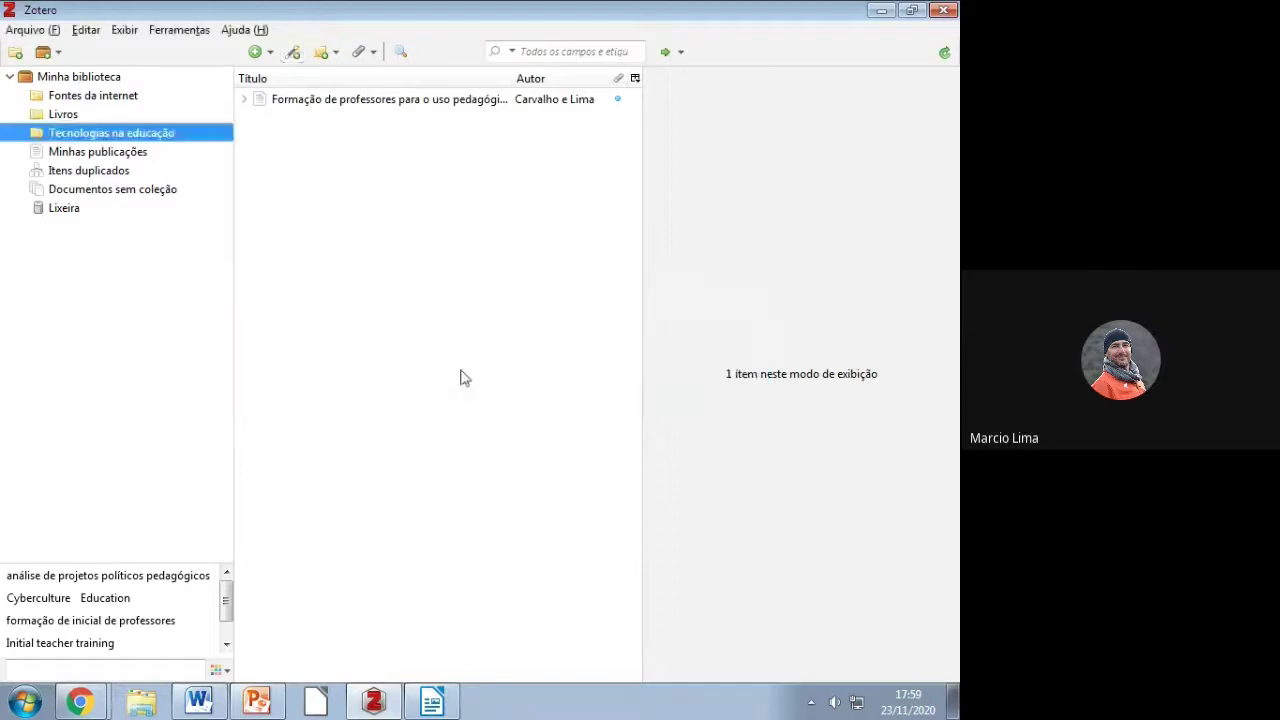
key(alt+Tab)
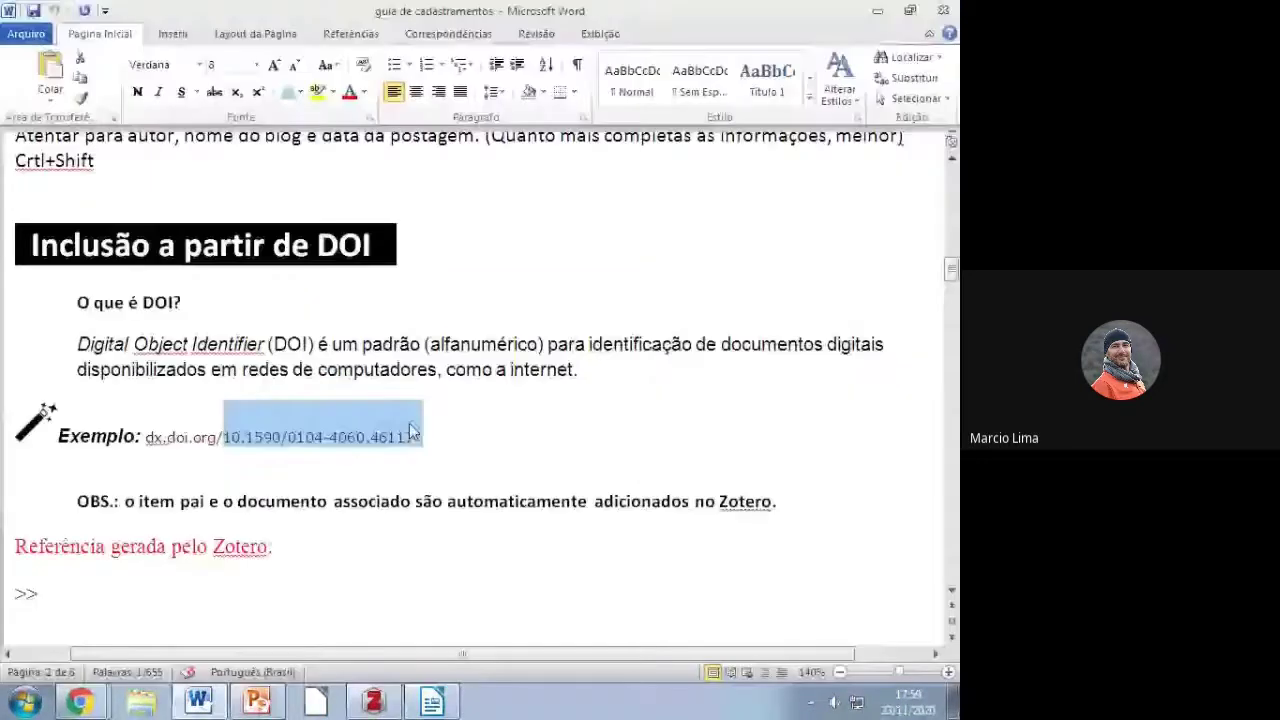
Step: Retry the Zotero identifier lookup with the full dx.doi.org DOI address and dismiss the failure
key(alt+Tab)
click(293, 52)
text(dx.doi.org/10.1590/0104-4060.46117)
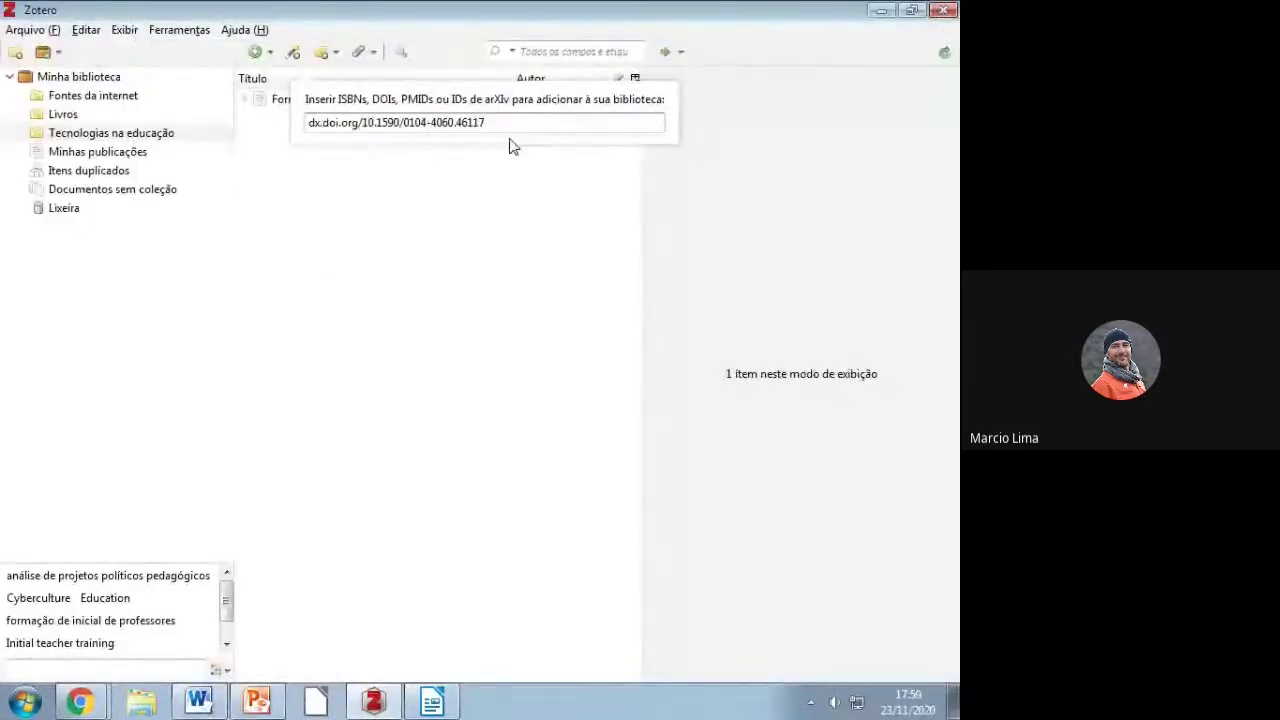
key(Return)
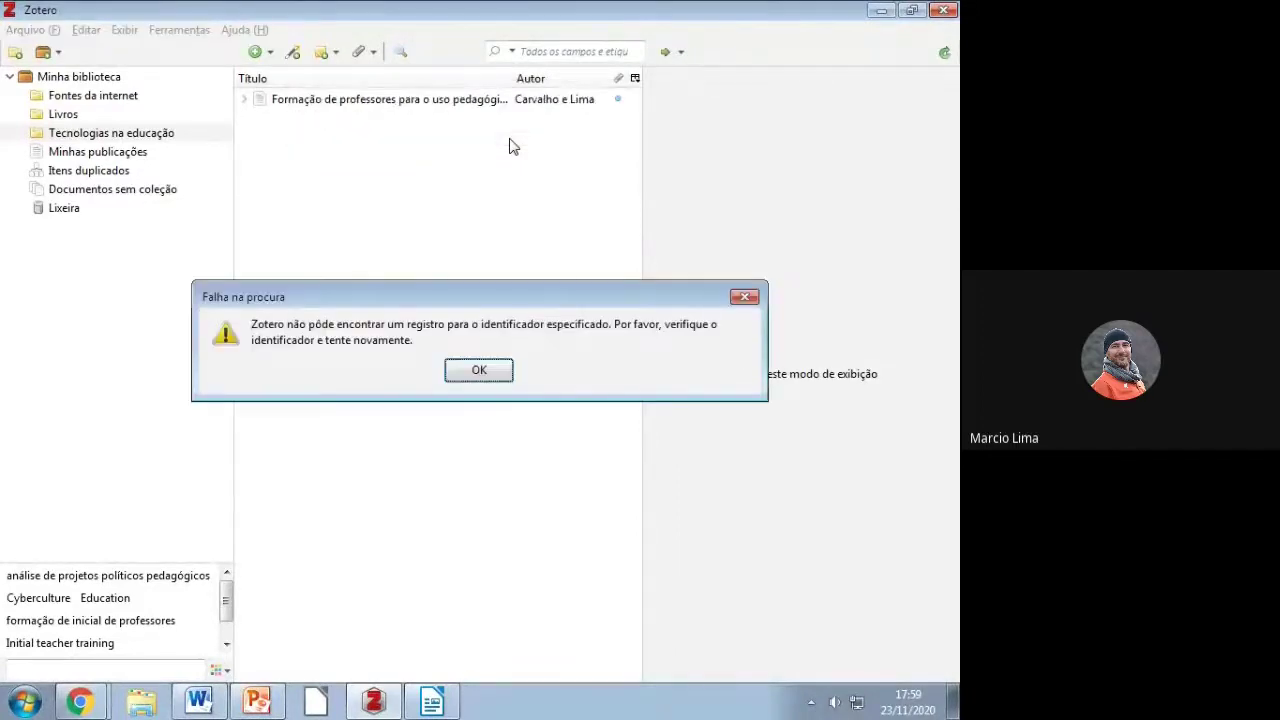
click(496, 368)
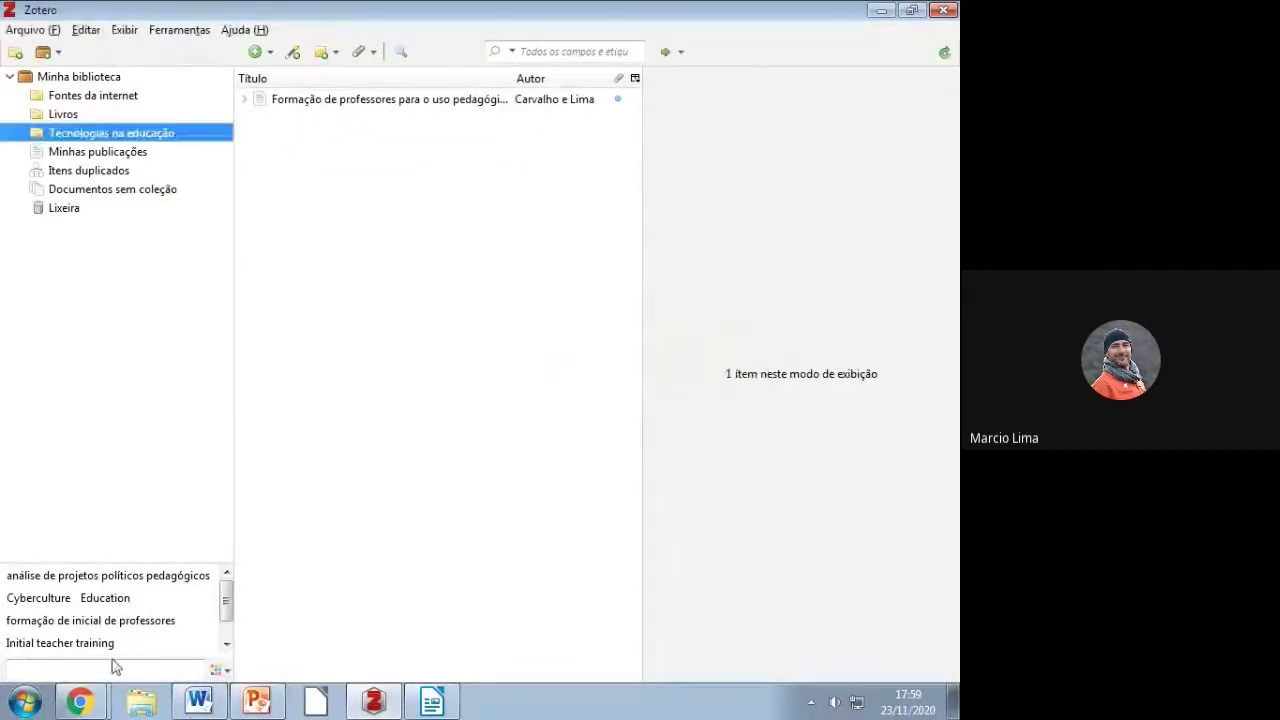
Step: Bring up Chrome with the SciELO blog article, ready to paste the DOI address
mouse_move(80, 700)
click(87, 632)
right_click(389, 49)
click(458, 168)
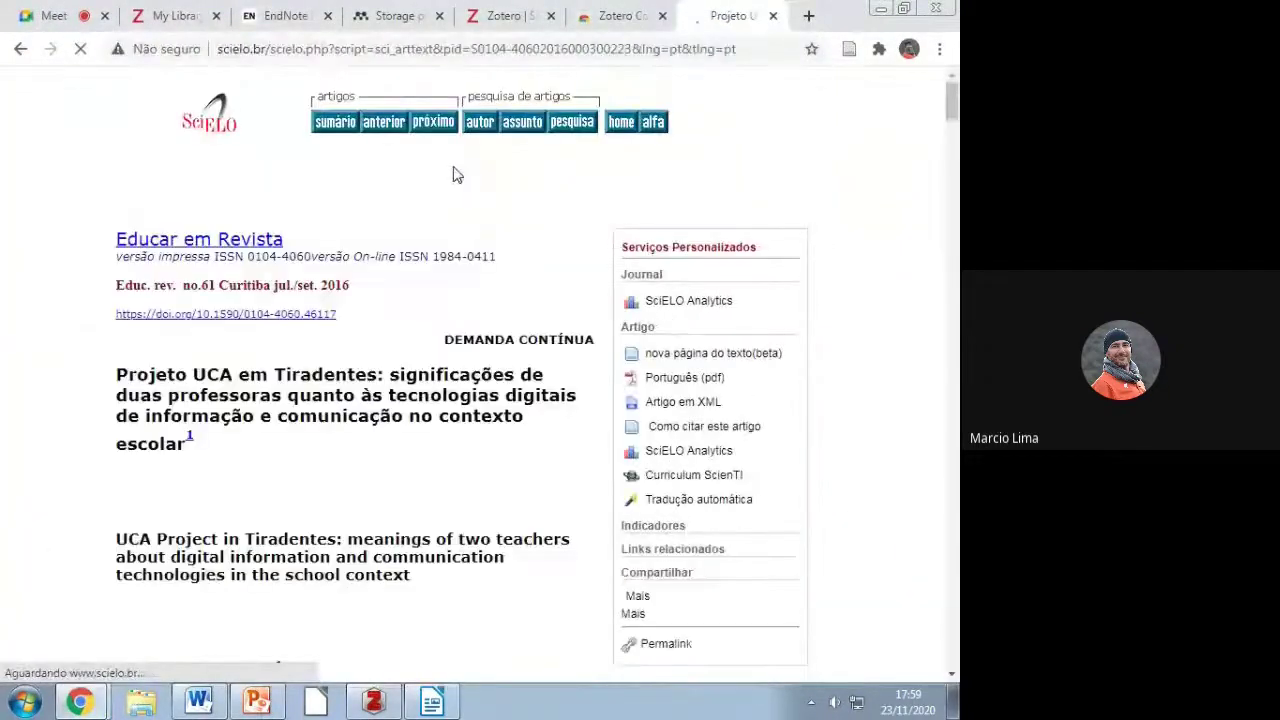
drag(340, 314, 118, 318)
key(ctrl+c)
right_click(186, 320)
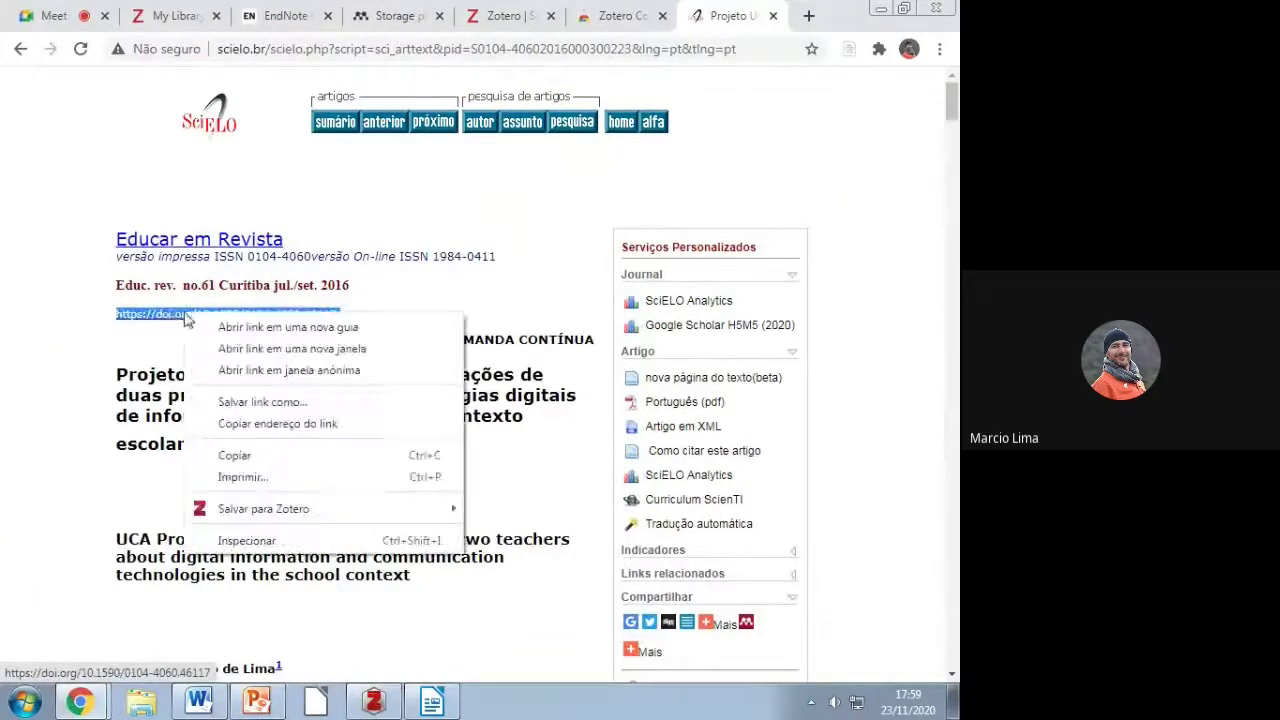
click(228, 454)
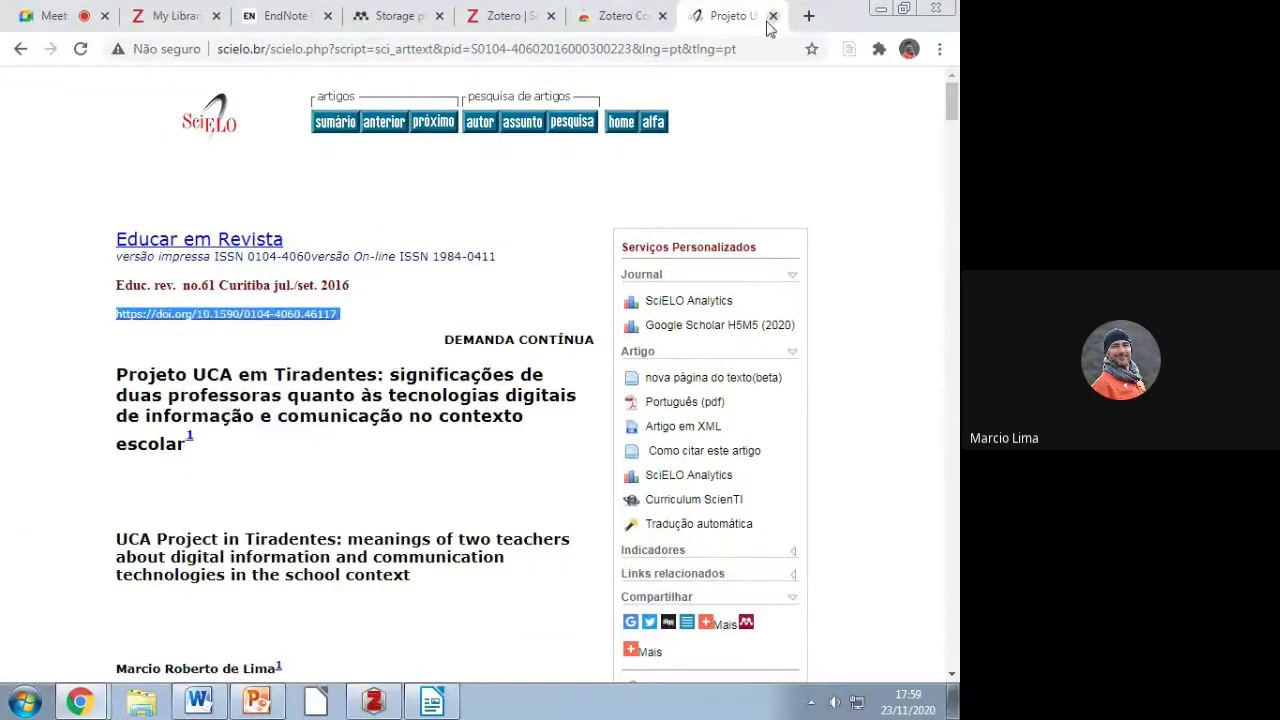
click(773, 16)
click(881, 9)
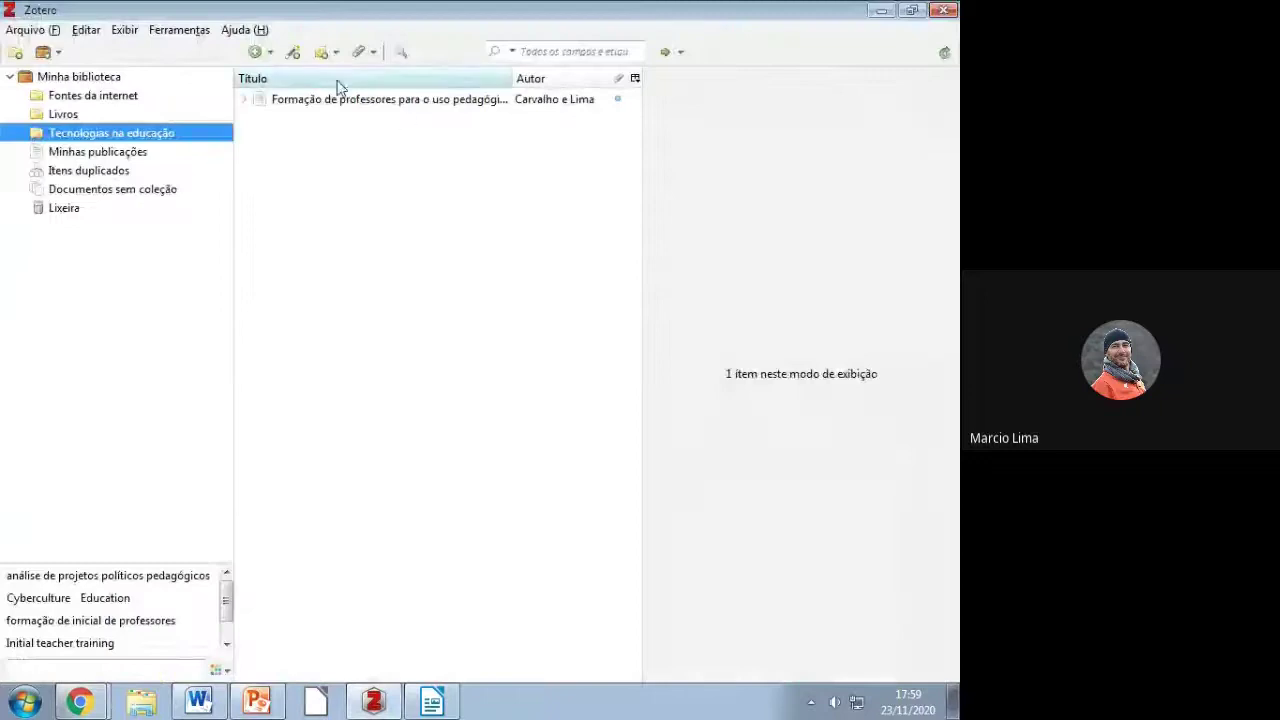
click(293, 52)
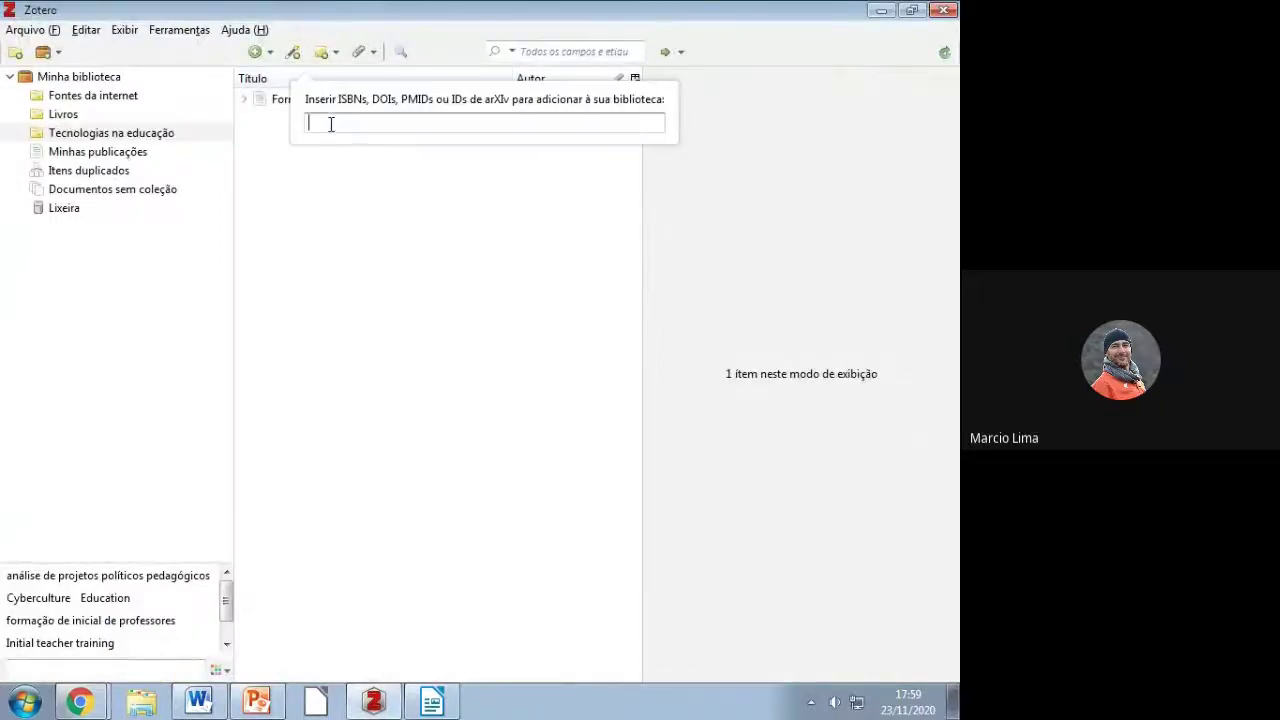
key(ctrl+v)
key(Return)
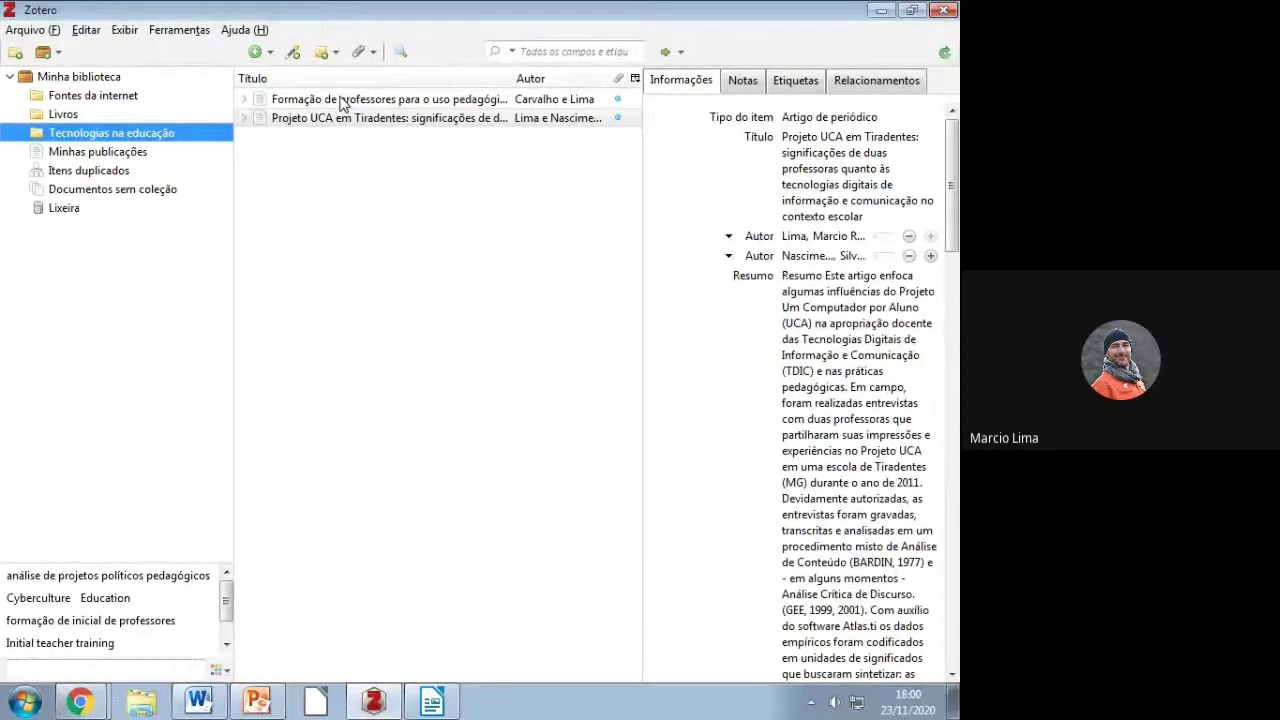
click(244, 118)
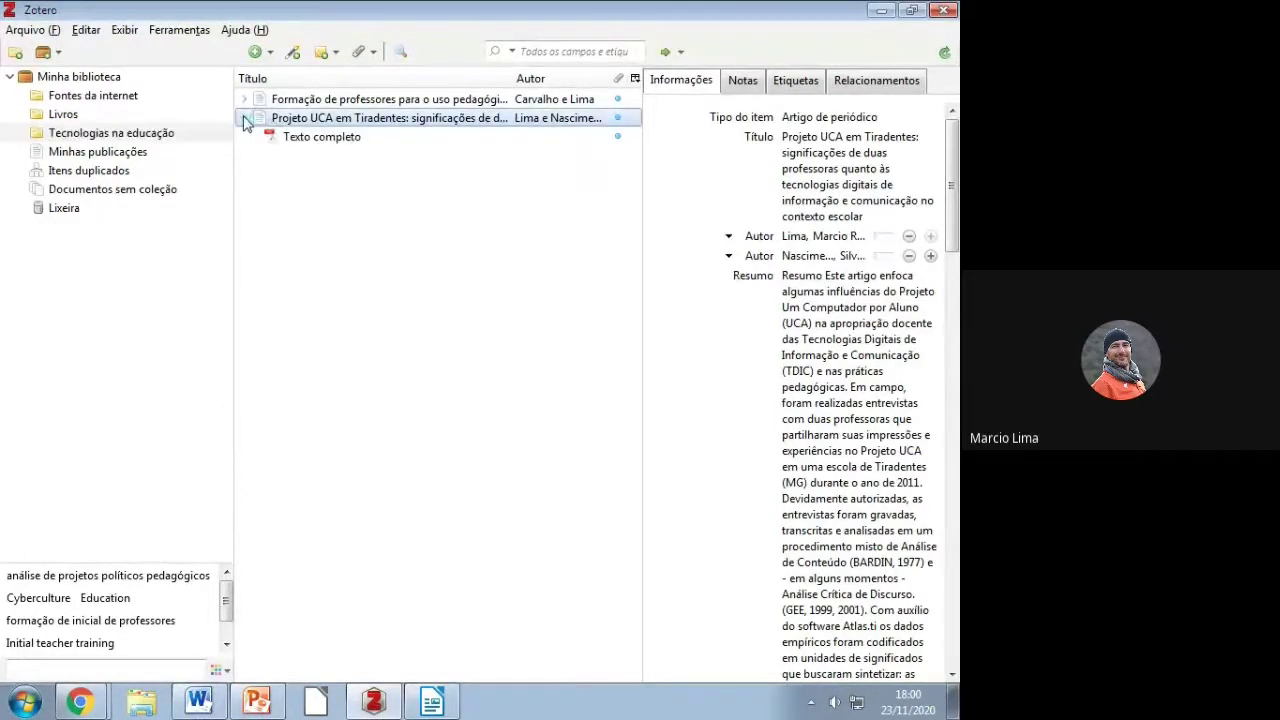
Step: Review the article's Texto completo PDF, title, abstract and Título da série fields
click(299, 142)
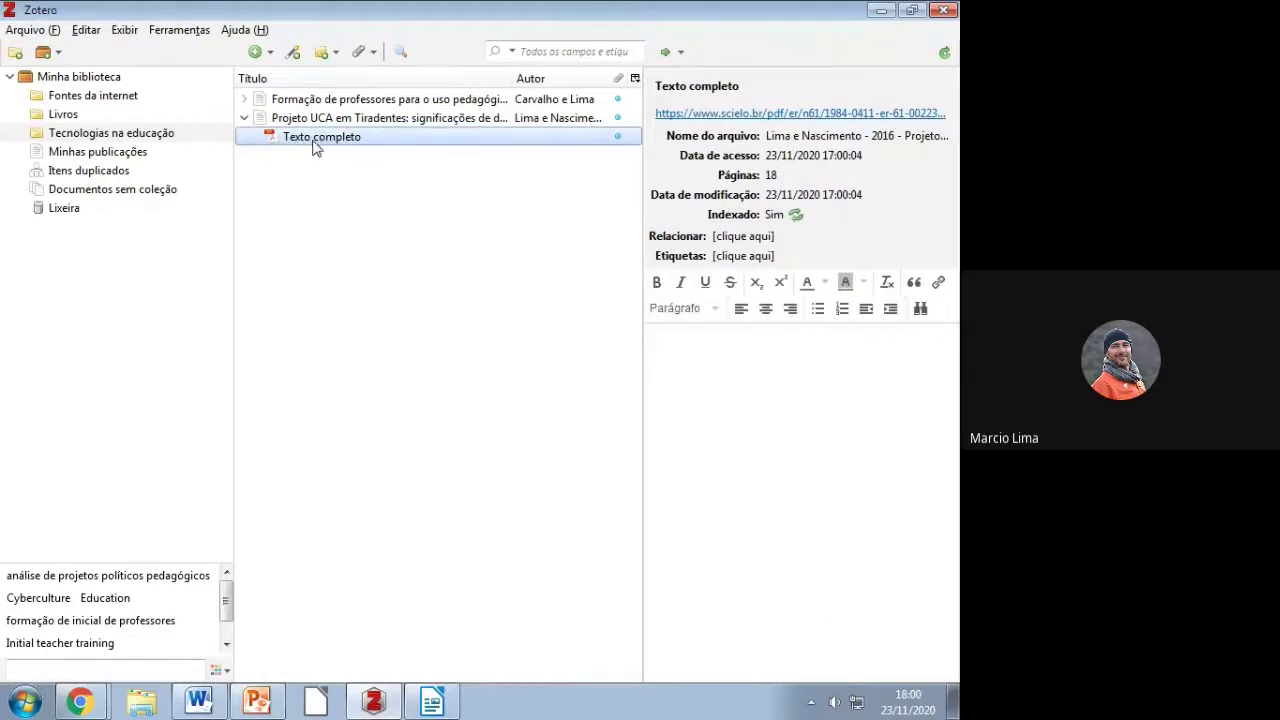
click(323, 121)
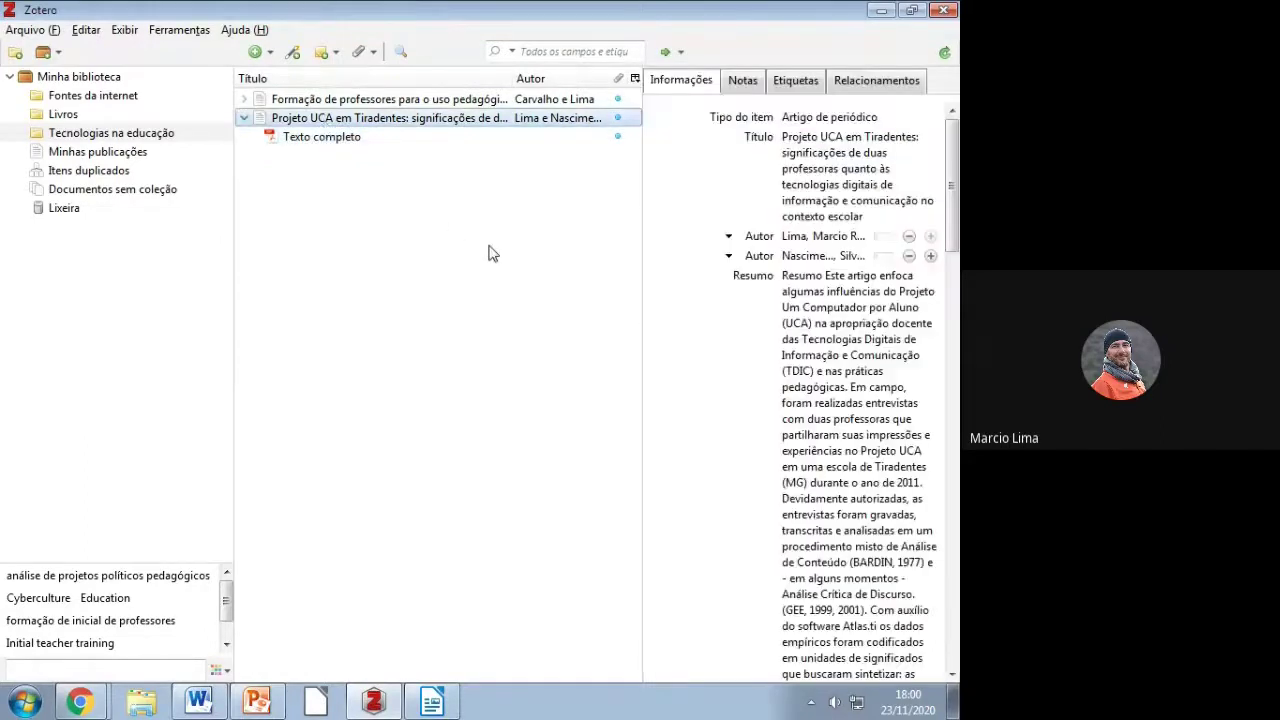
click(765, 202)
click(801, 326)
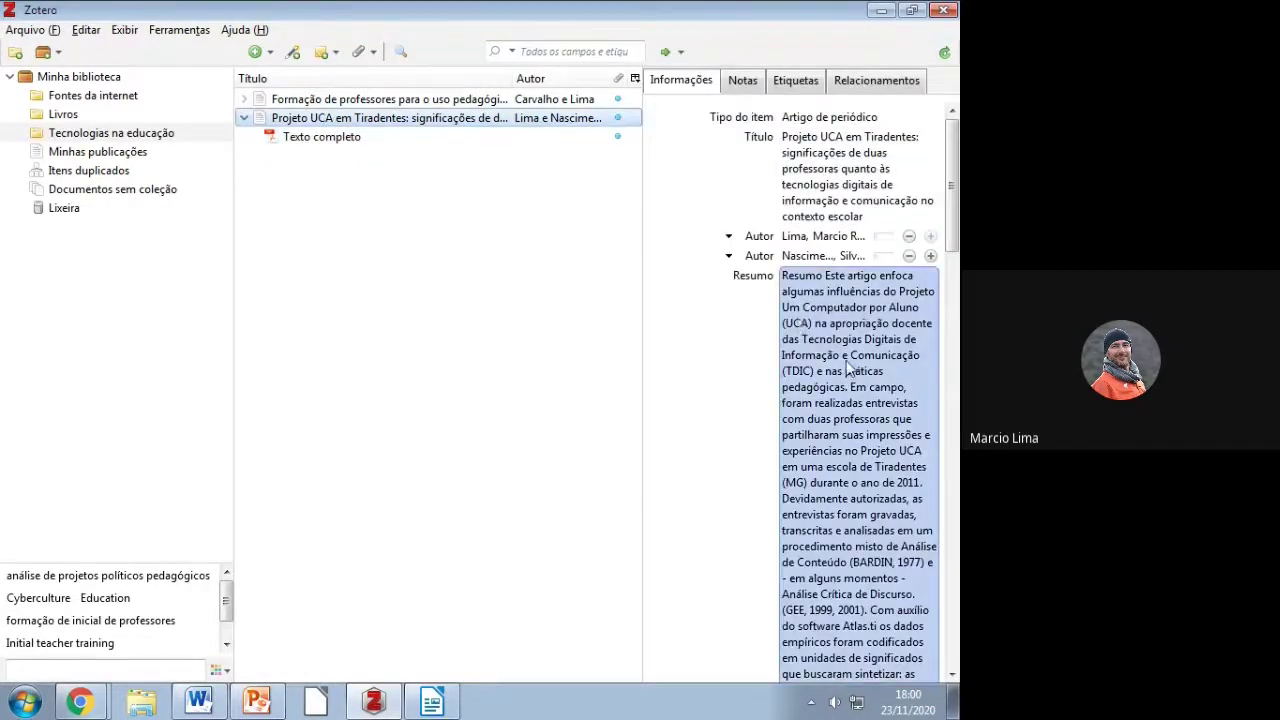
scroll(845, 368, down, 10)
scroll(846, 368, down, 5)
click(846, 360)
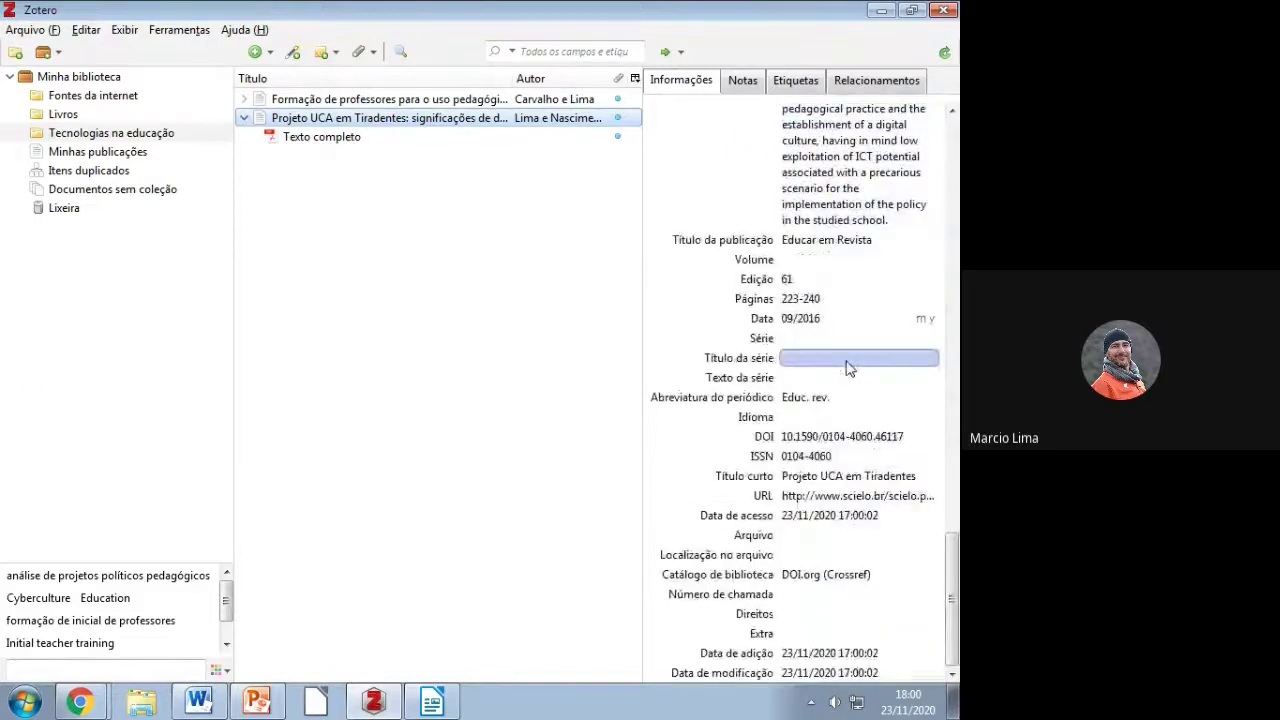
scroll(846, 368, up, 5)
click(846, 368)
scroll(846, 368, up, 5)
click(396, 119)
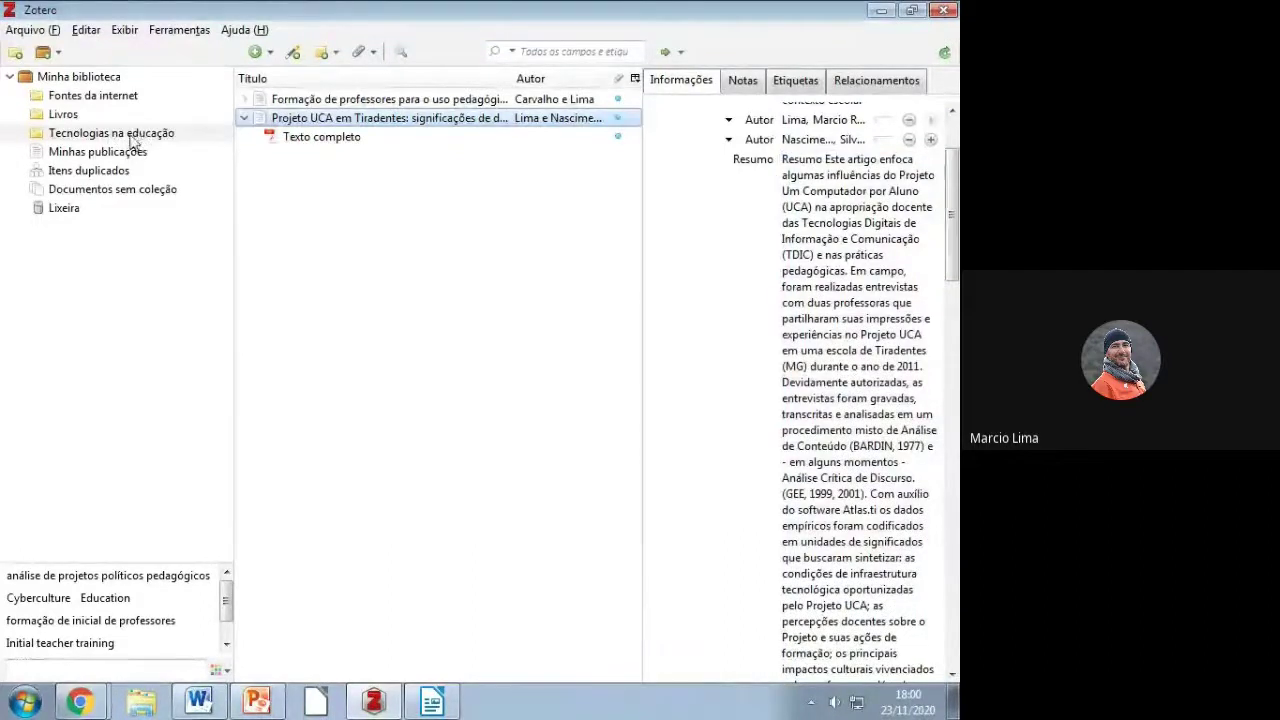
click(102, 80)
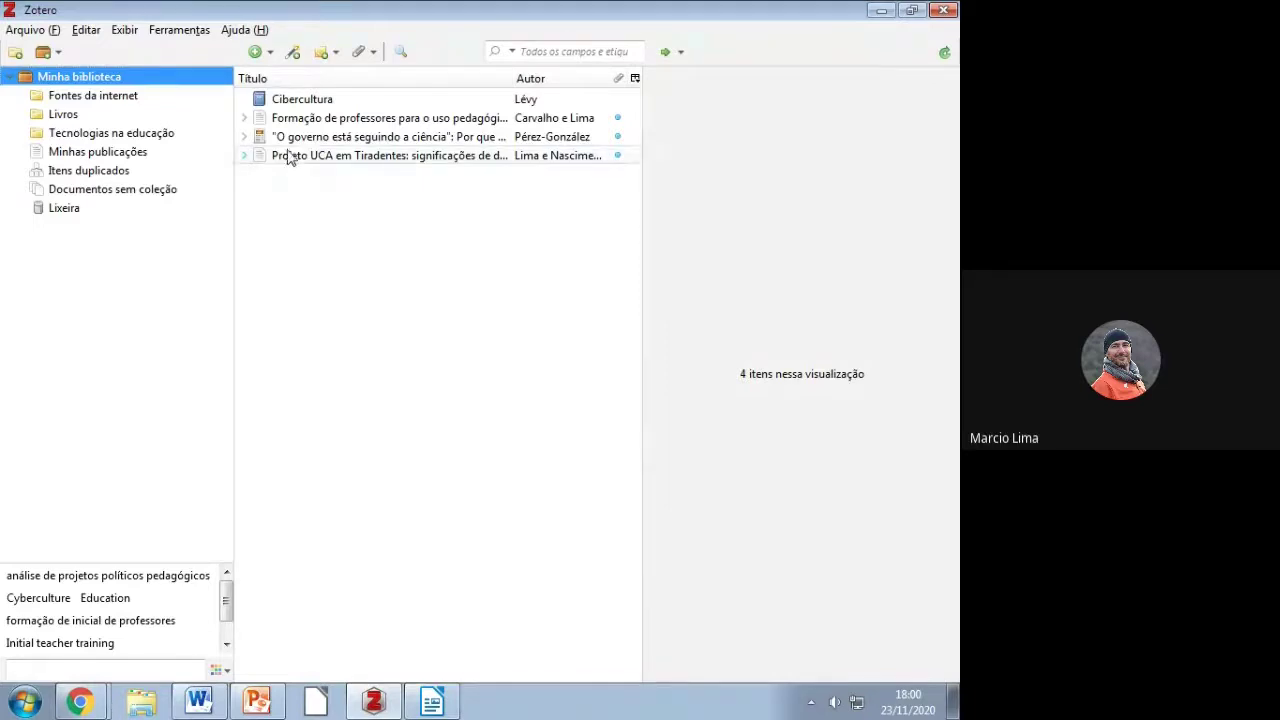
Step: Open the Carvalho e Lima 2019 article's Full Text PDF attachment in the viewer
click(285, 99)
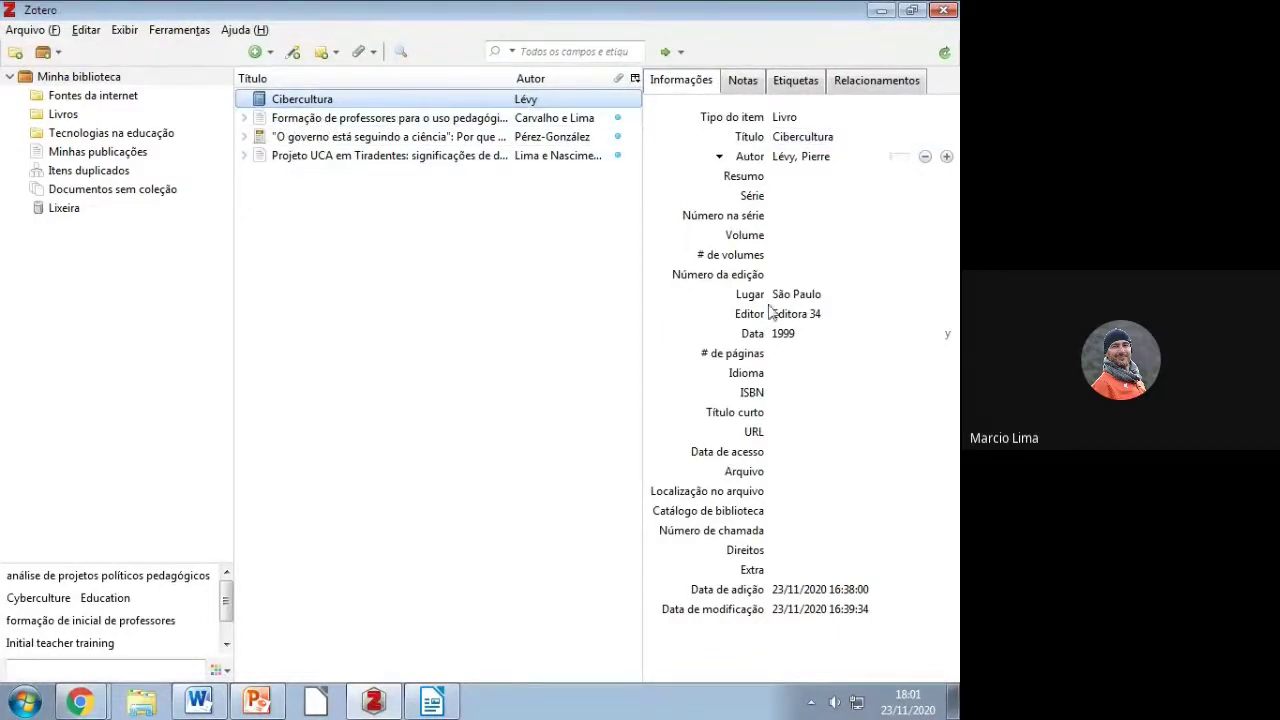
click(244, 118)
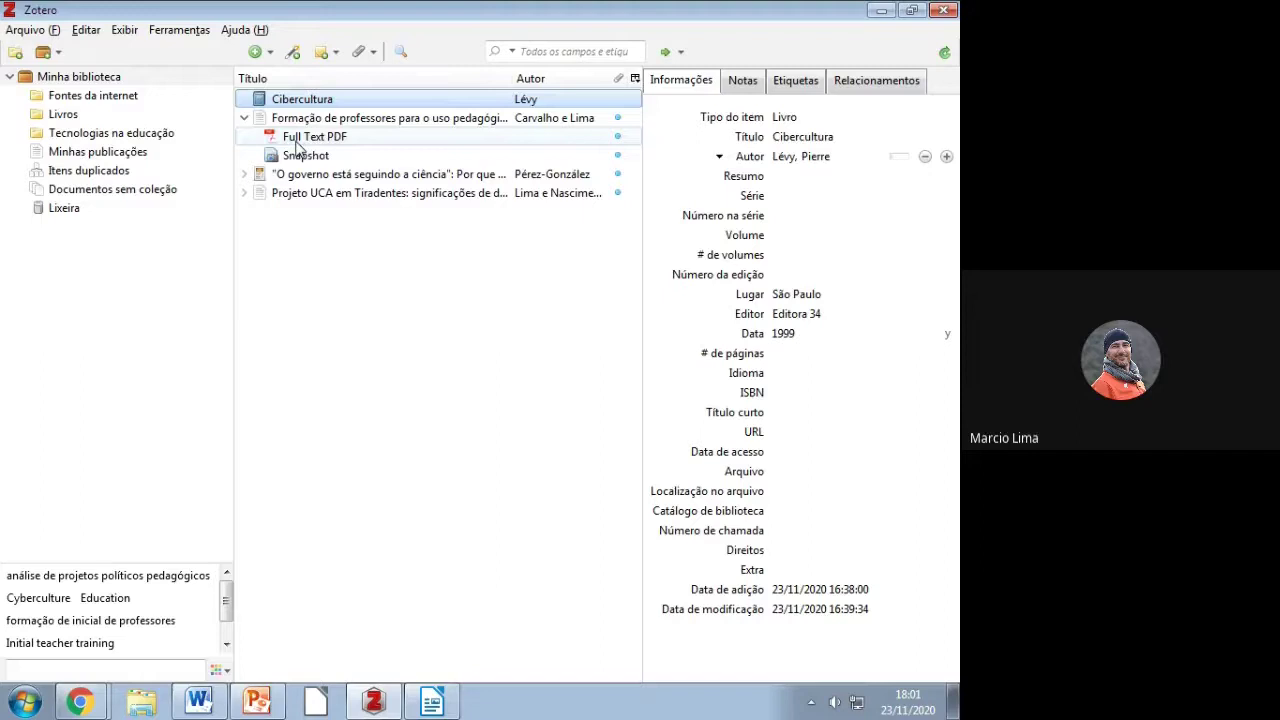
click(300, 138)
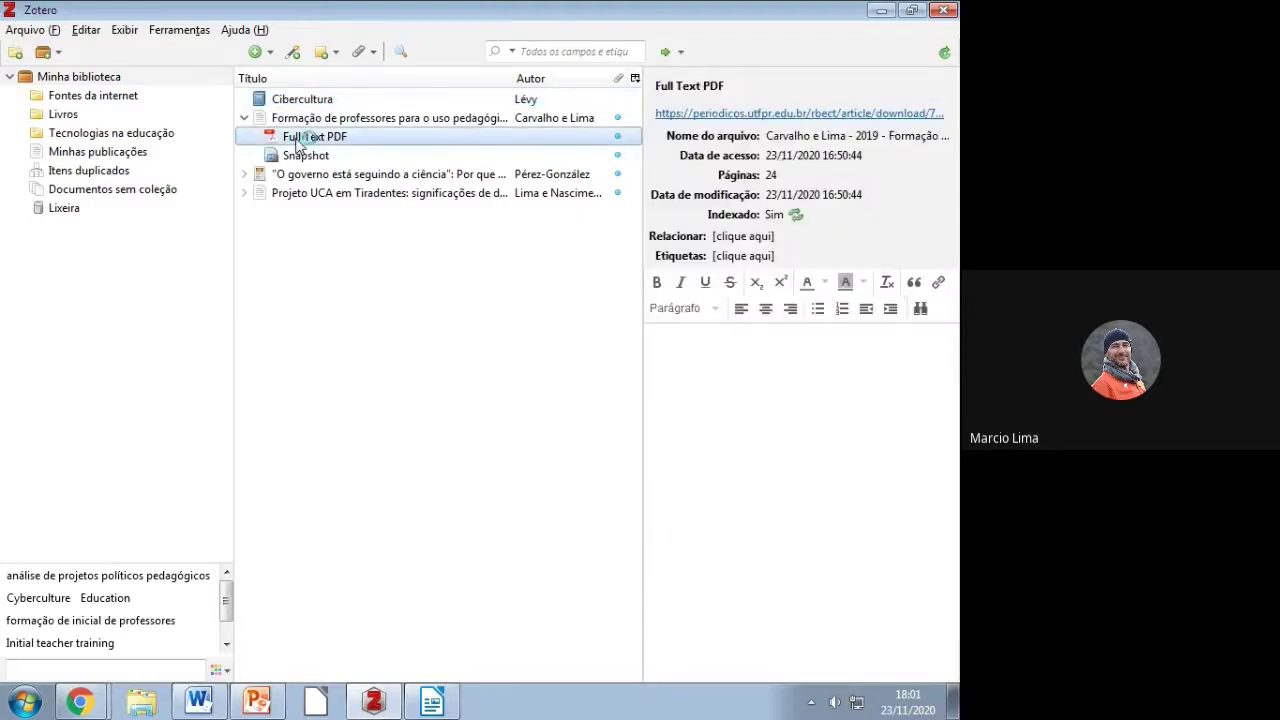
double_click(300, 140)
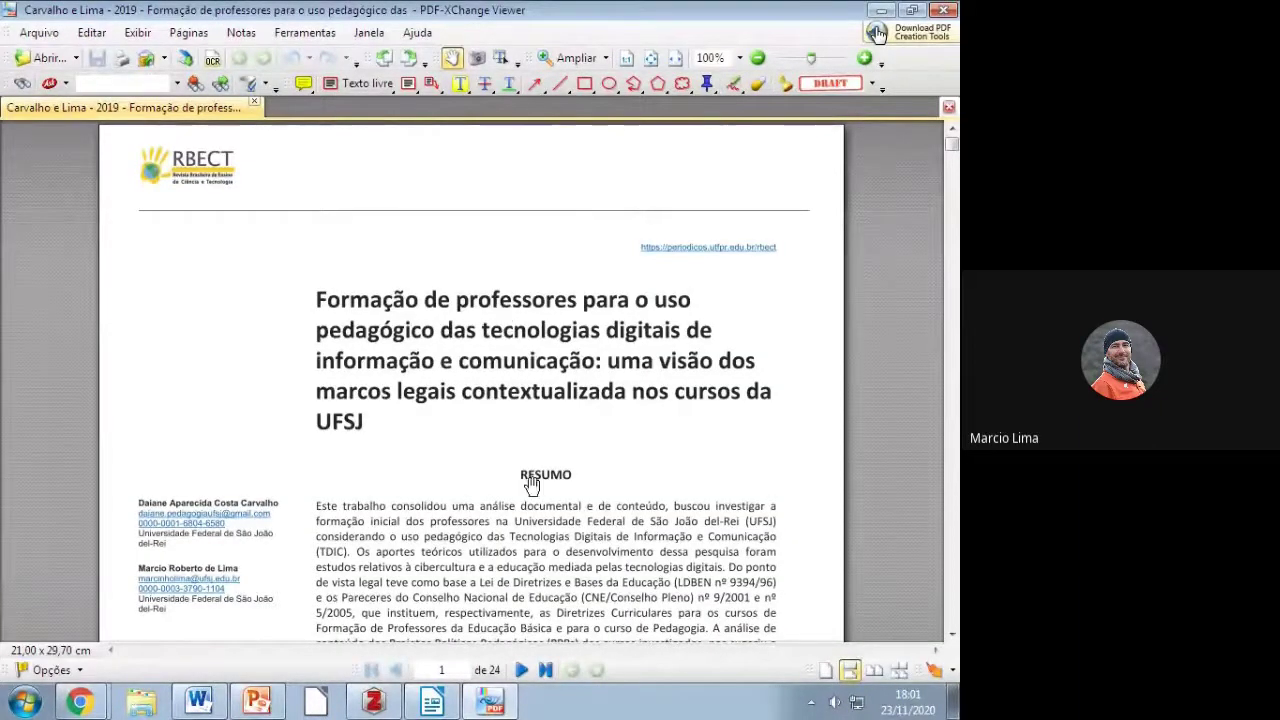
Step: Skim the Formação de professores PDF's first pages, then close PDF-XChange Viewer
scroll(523, 474, down, 10)
scroll(567, 455, down, 12)
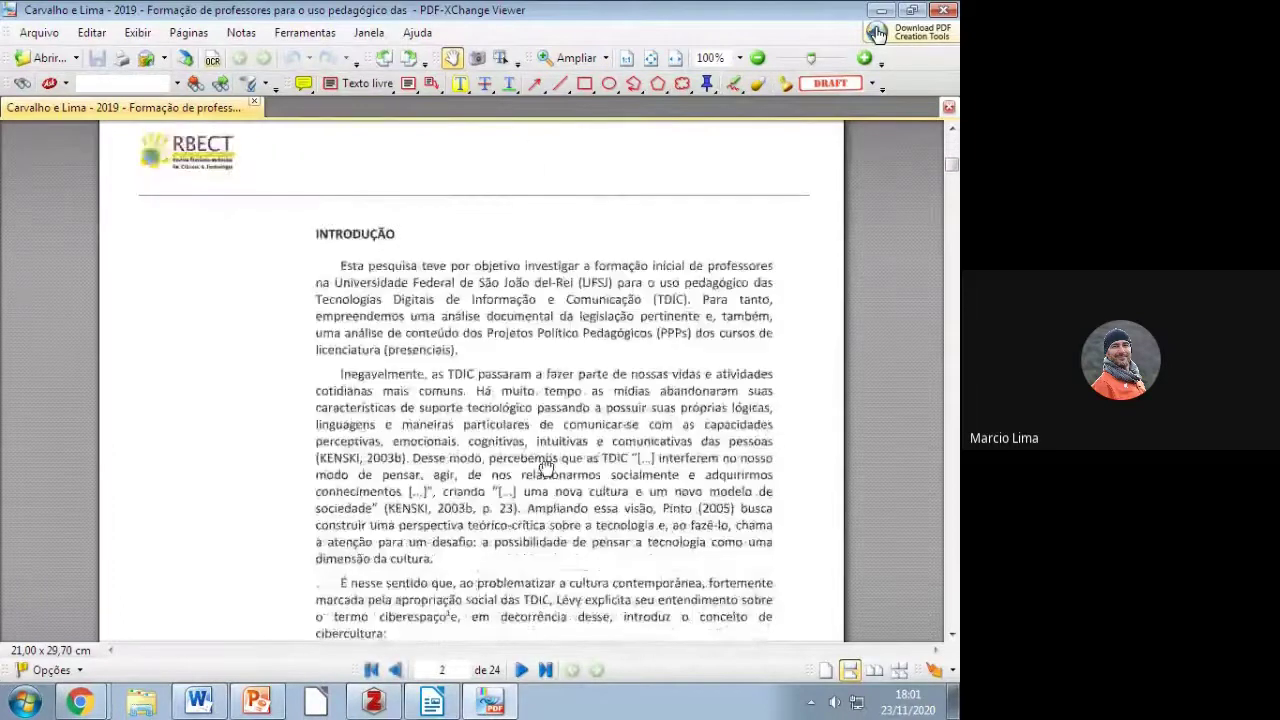
scroll(541, 543, down, 3)
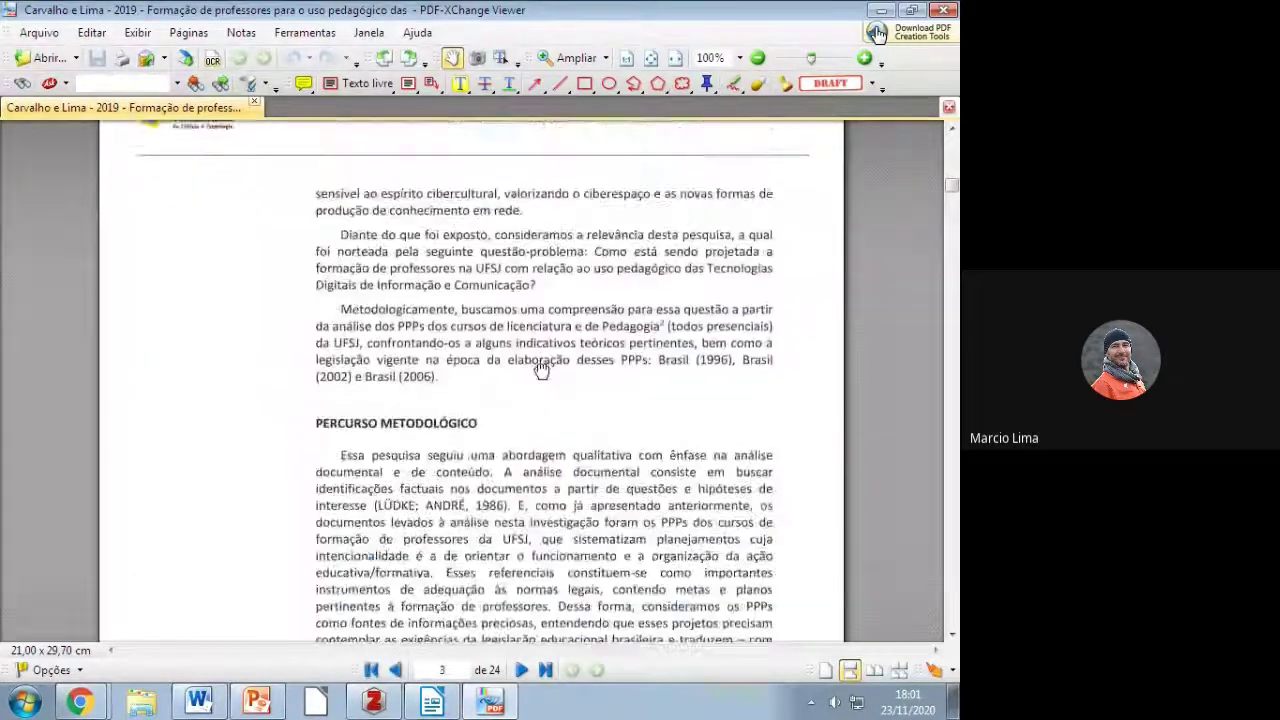
scroll(541, 540, up, 2)
scroll(550, 520, up, 3)
scroll(553, 513, up, 10)
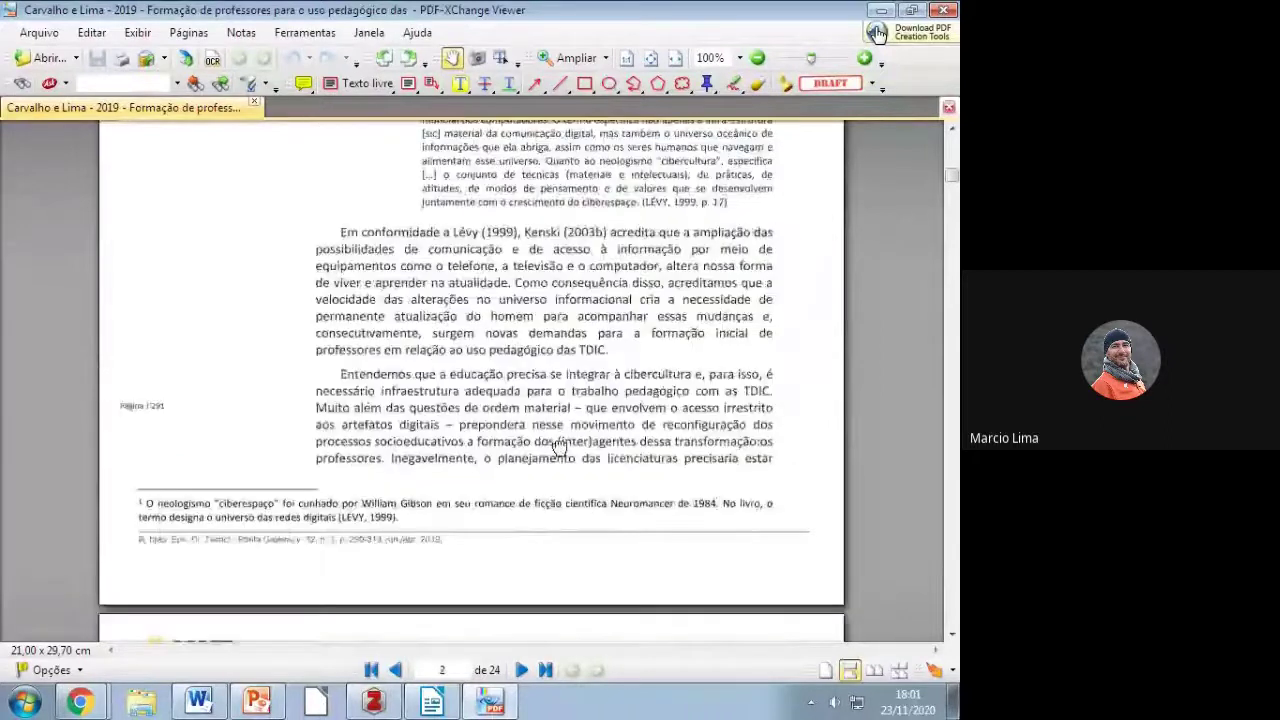
scroll(627, 560, up, 12)
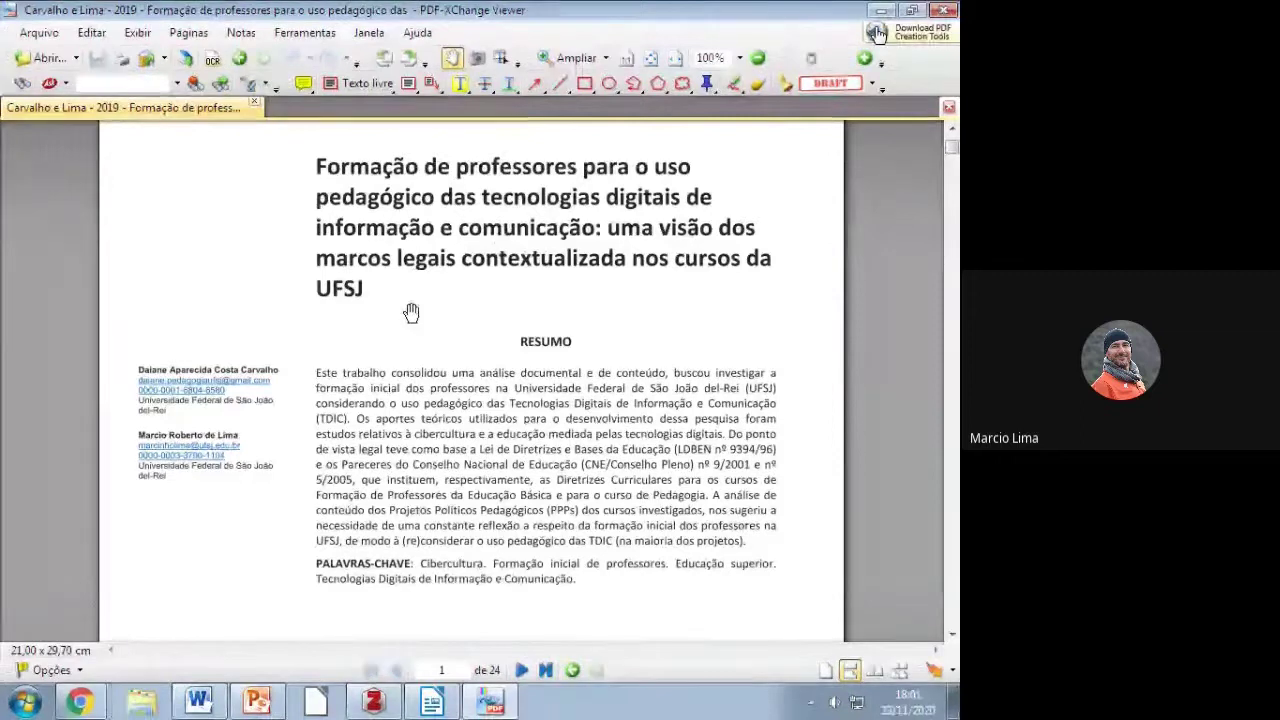
scroll(411, 313, up, 3)
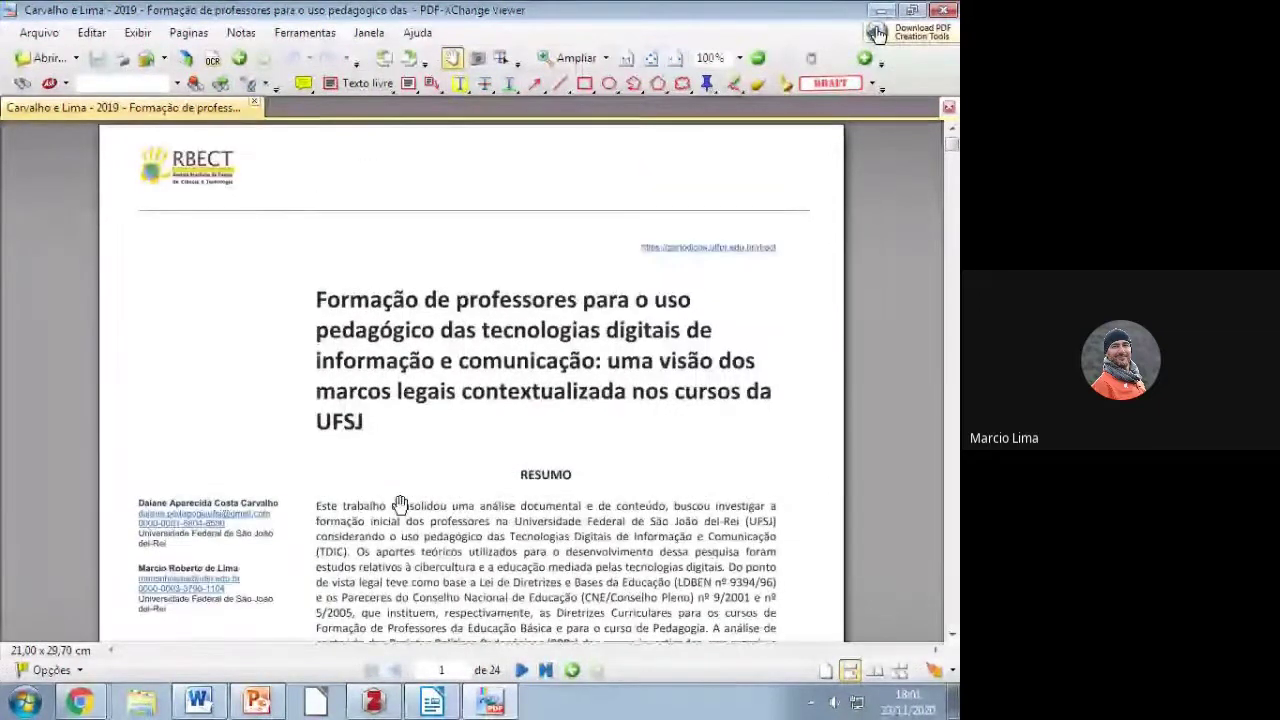
click(944, 10)
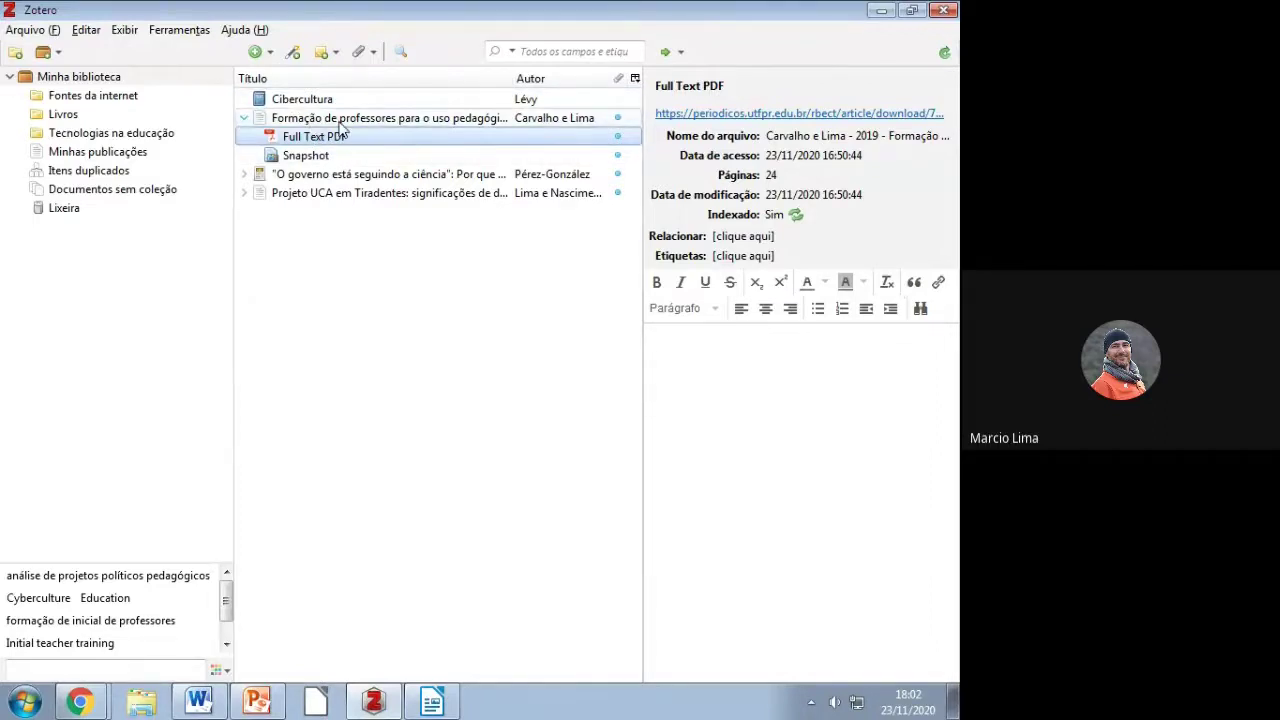
Step: Reveal the Projeto UCA em Tiradentes attachment and bring up the Full Text PDF's actions
click(338, 120)
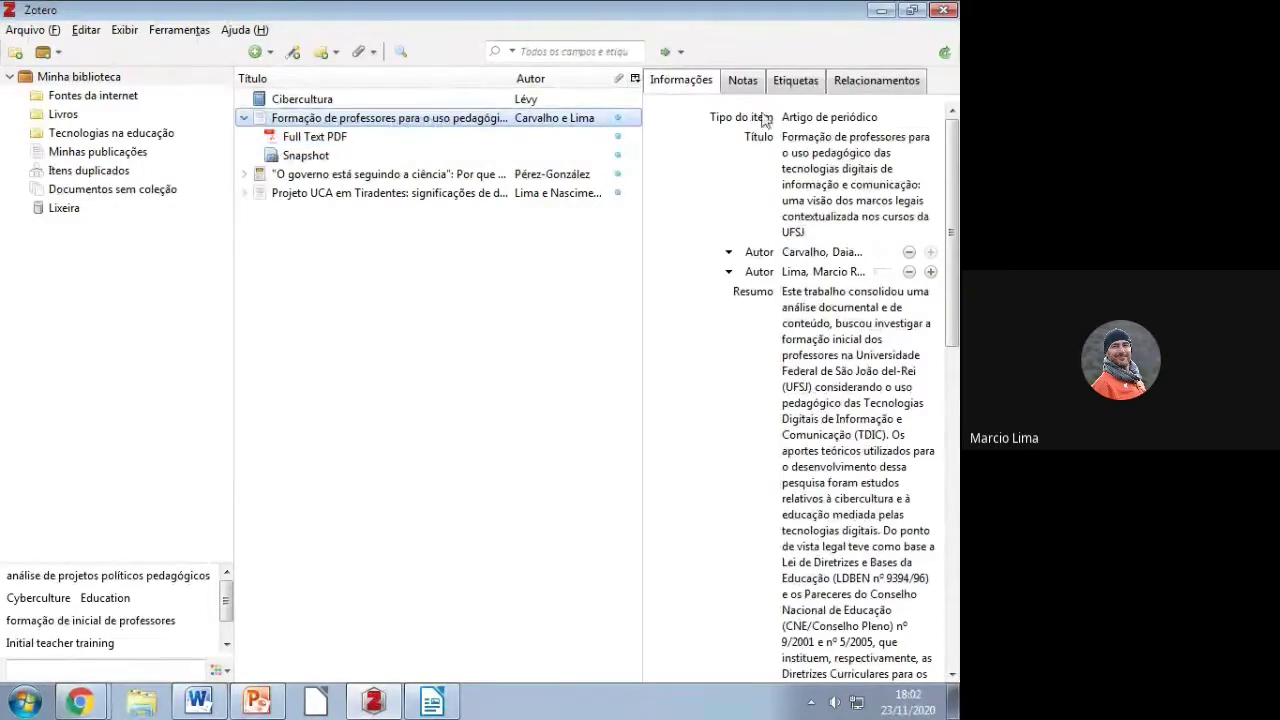
click(840, 155)
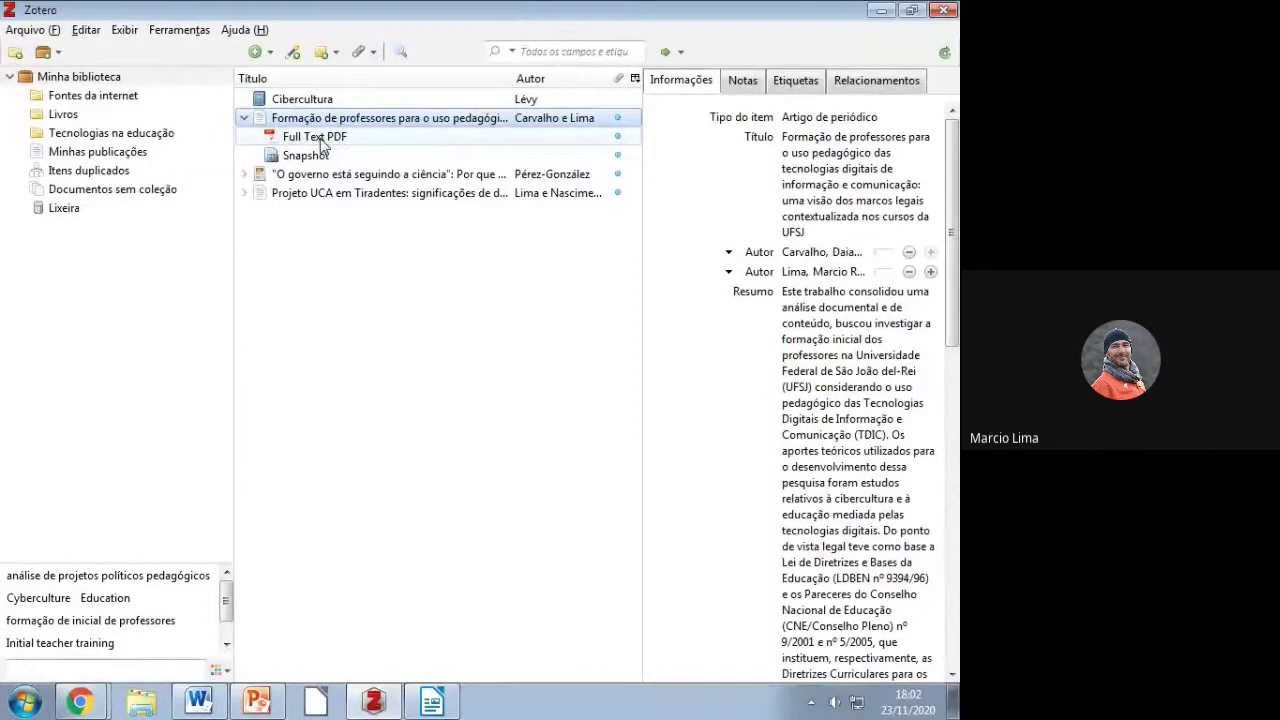
click(244, 193)
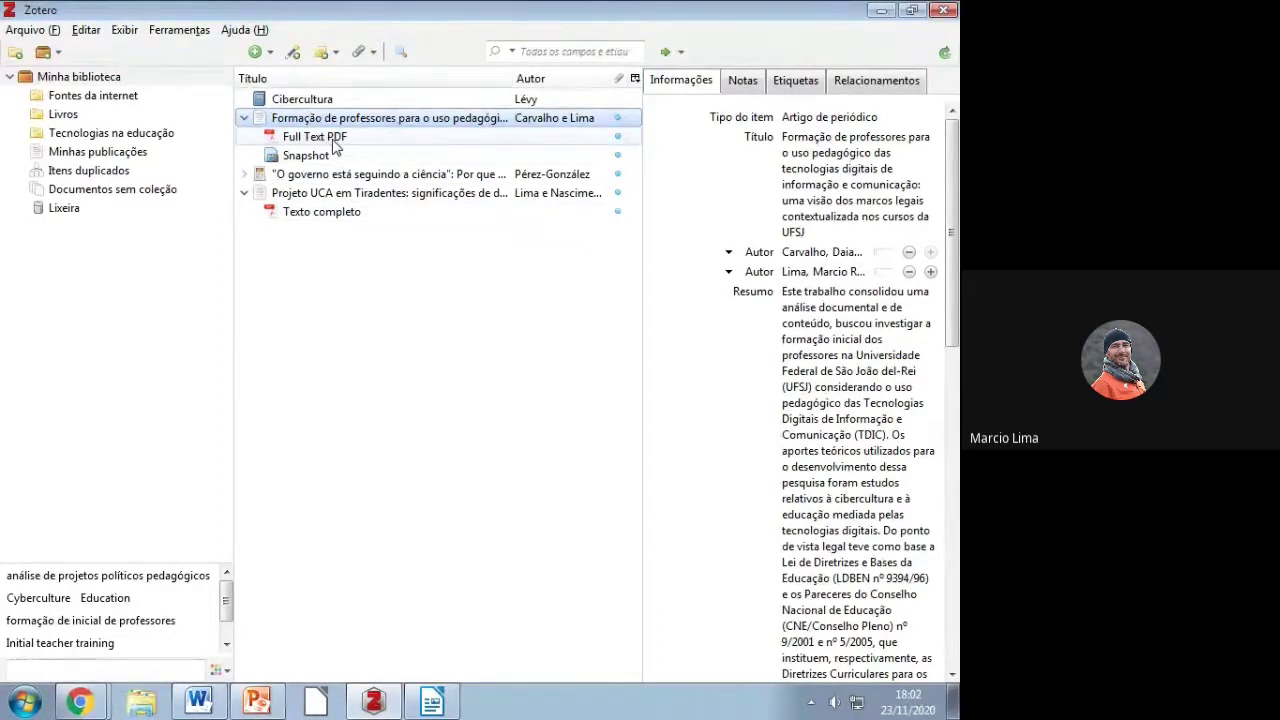
right_click(335, 148)
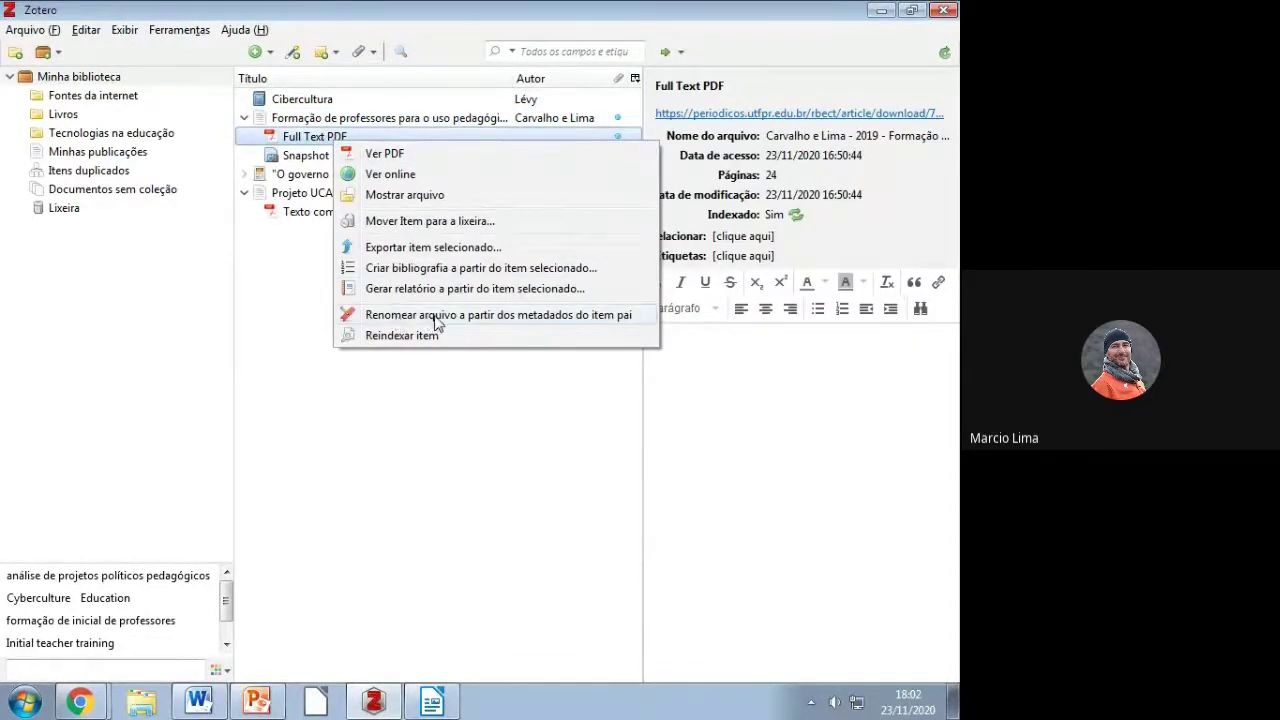
Step: Rename both PDFs from parent metadata, as Carvalho e Lima - 2019 and Lima e Nascimento - 2016 files
click(548, 316)
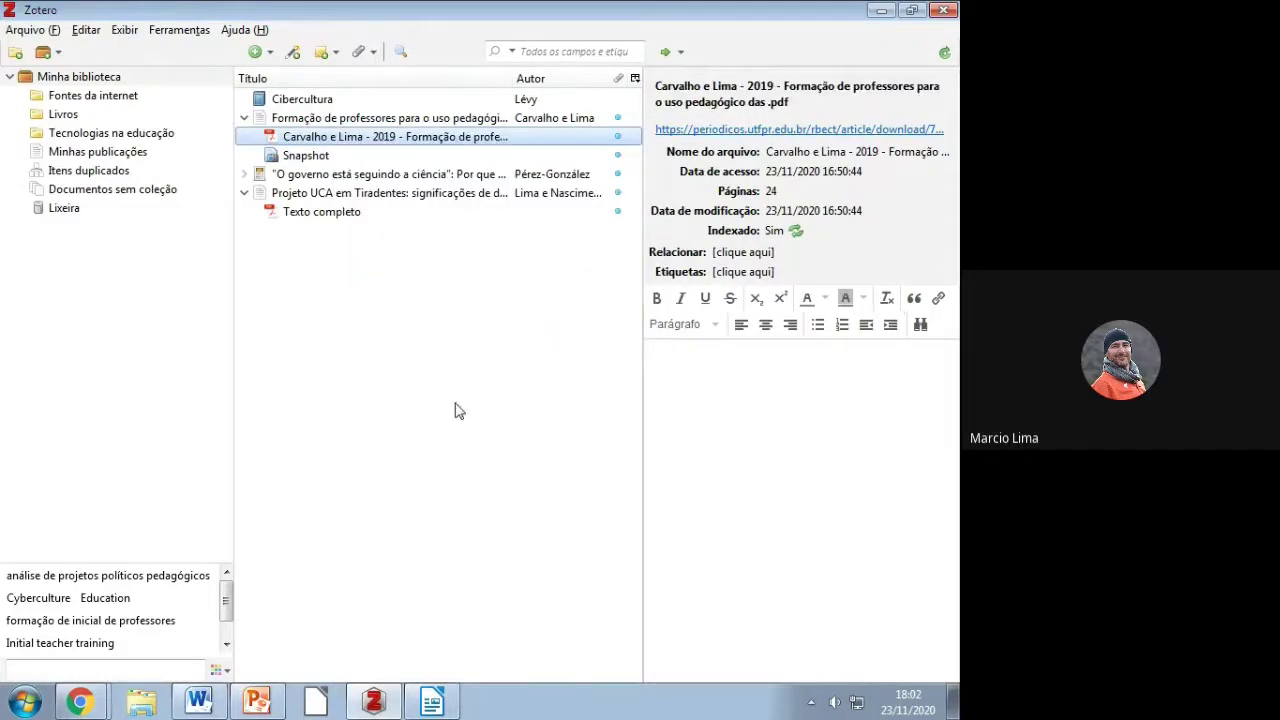
right_click(329, 213)
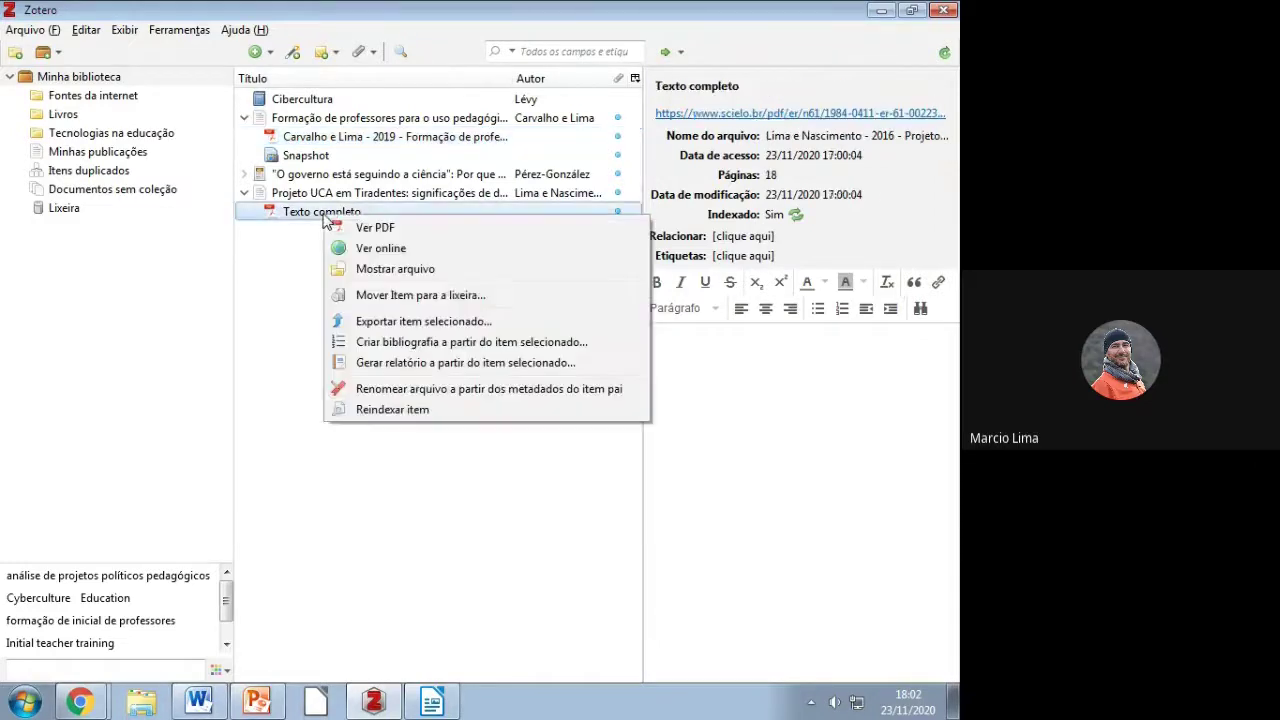
click(398, 389)
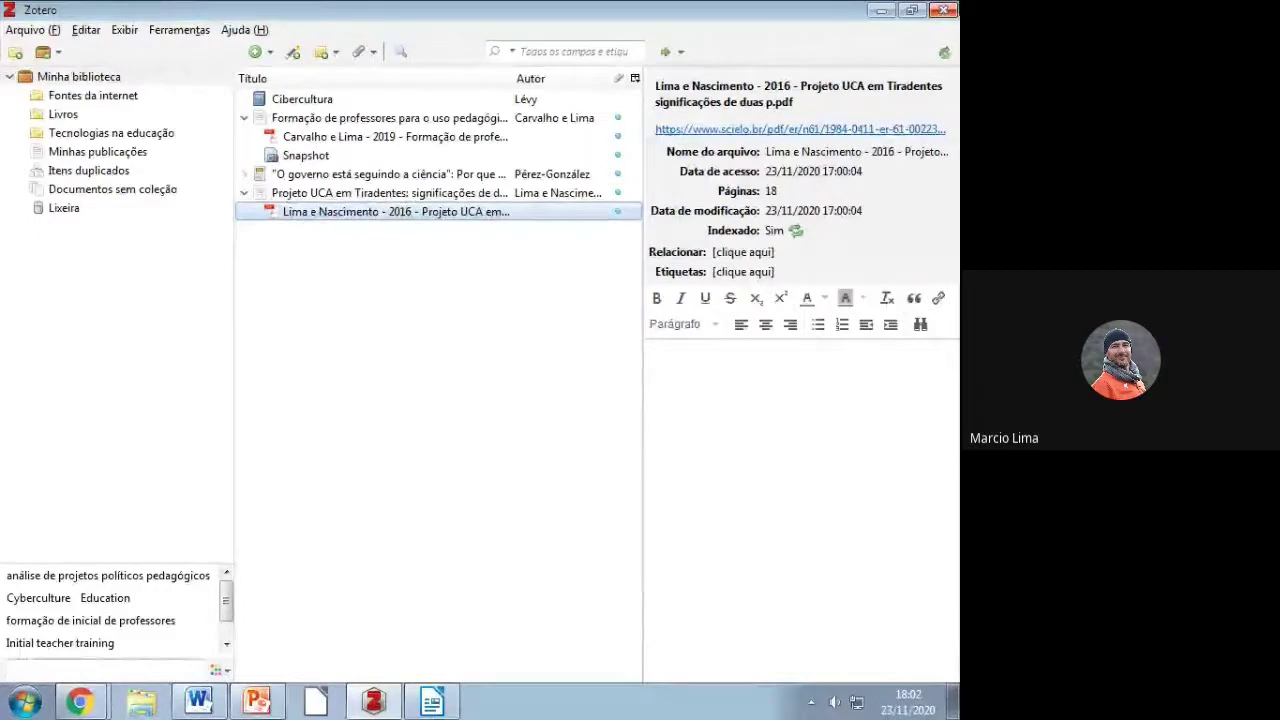
click(946, 10)
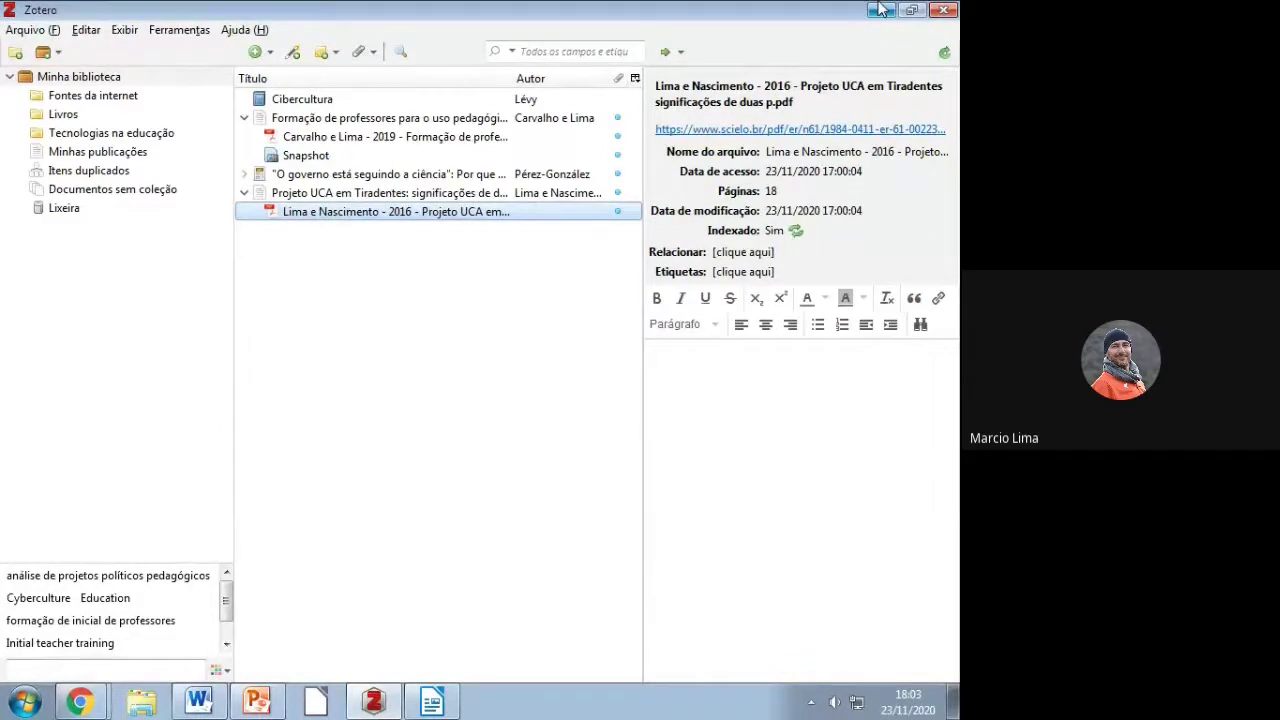
Step: In the Web Store Chrome window, load the address scielo.br/pt
click(80, 702)
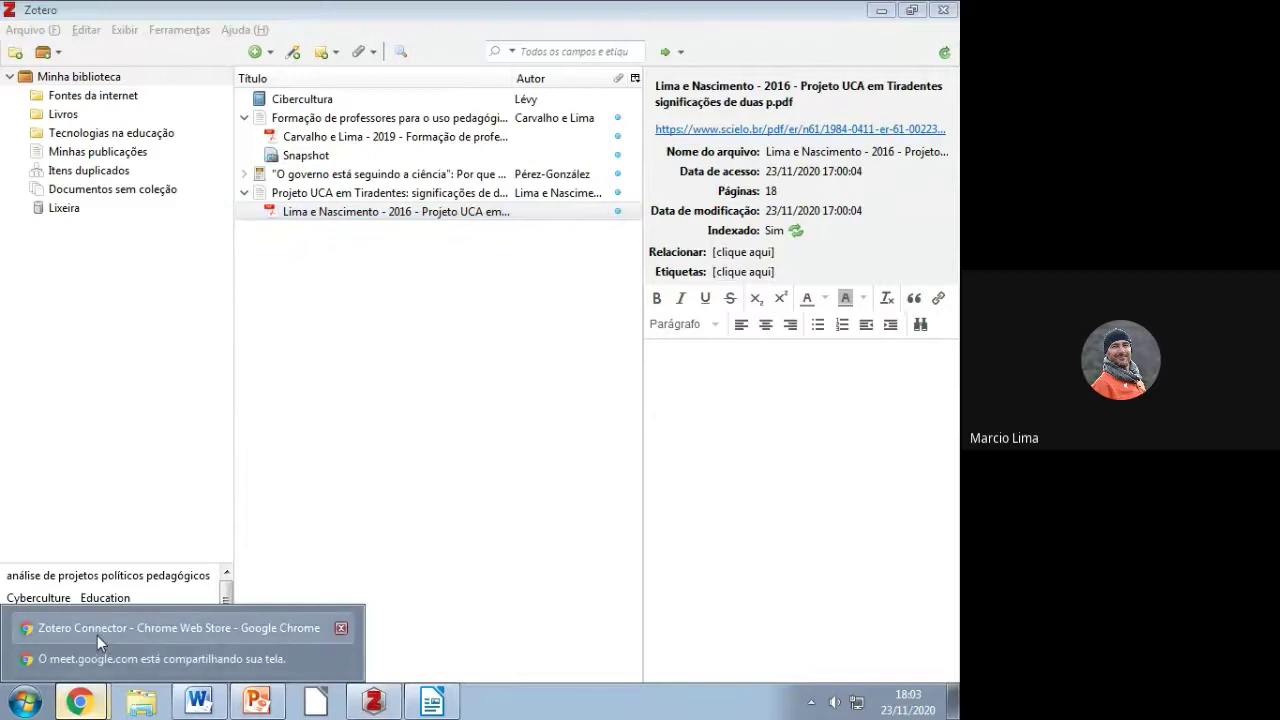
click(97, 635)
click(659, 48)
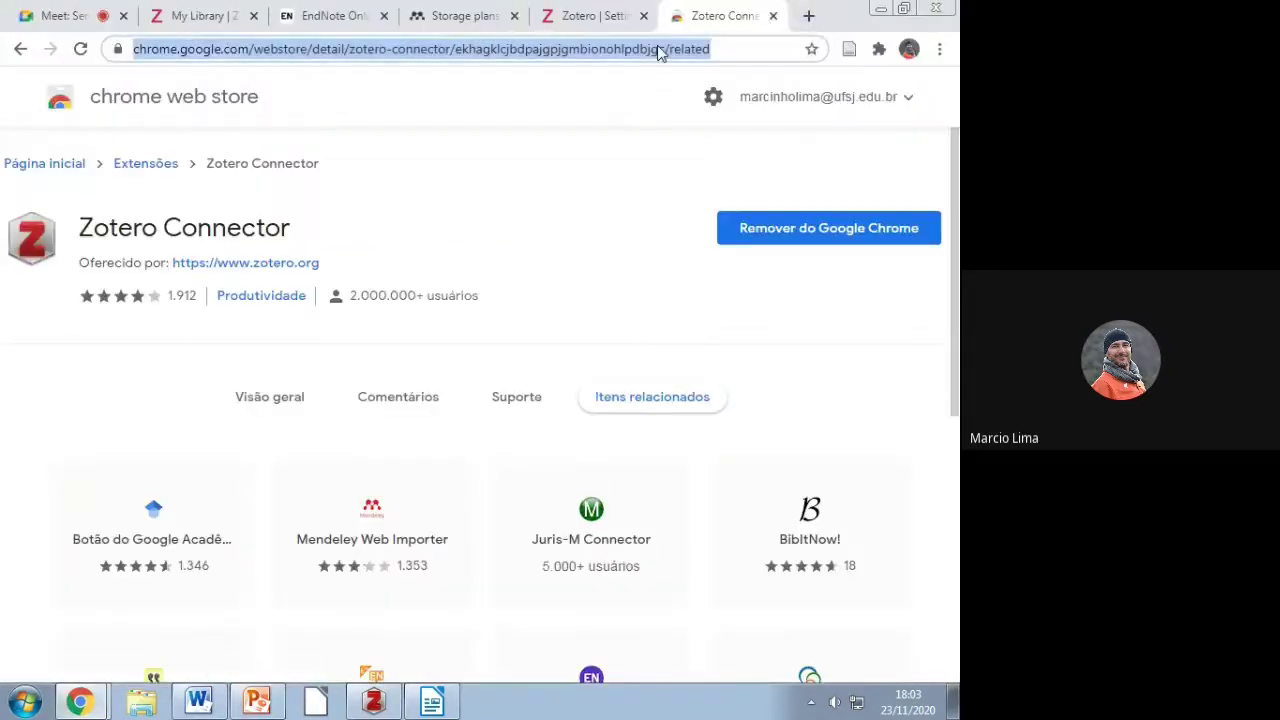
text(s)
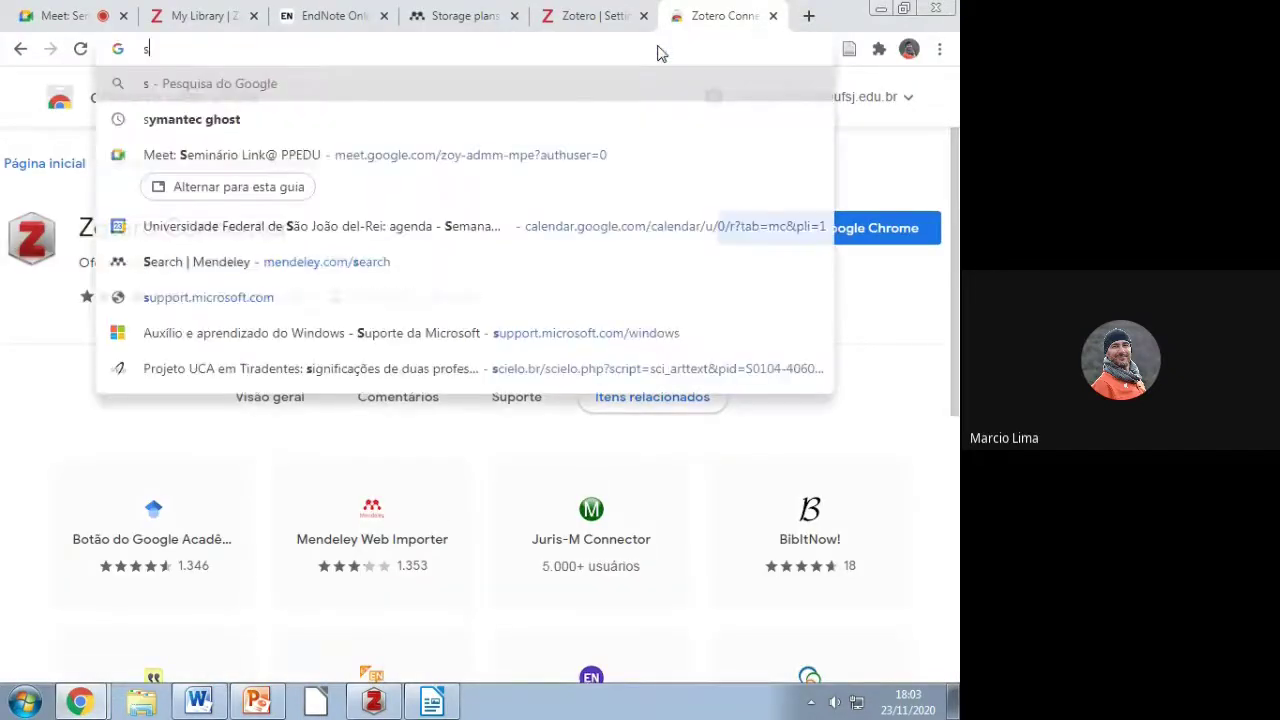
text(cielo.br])
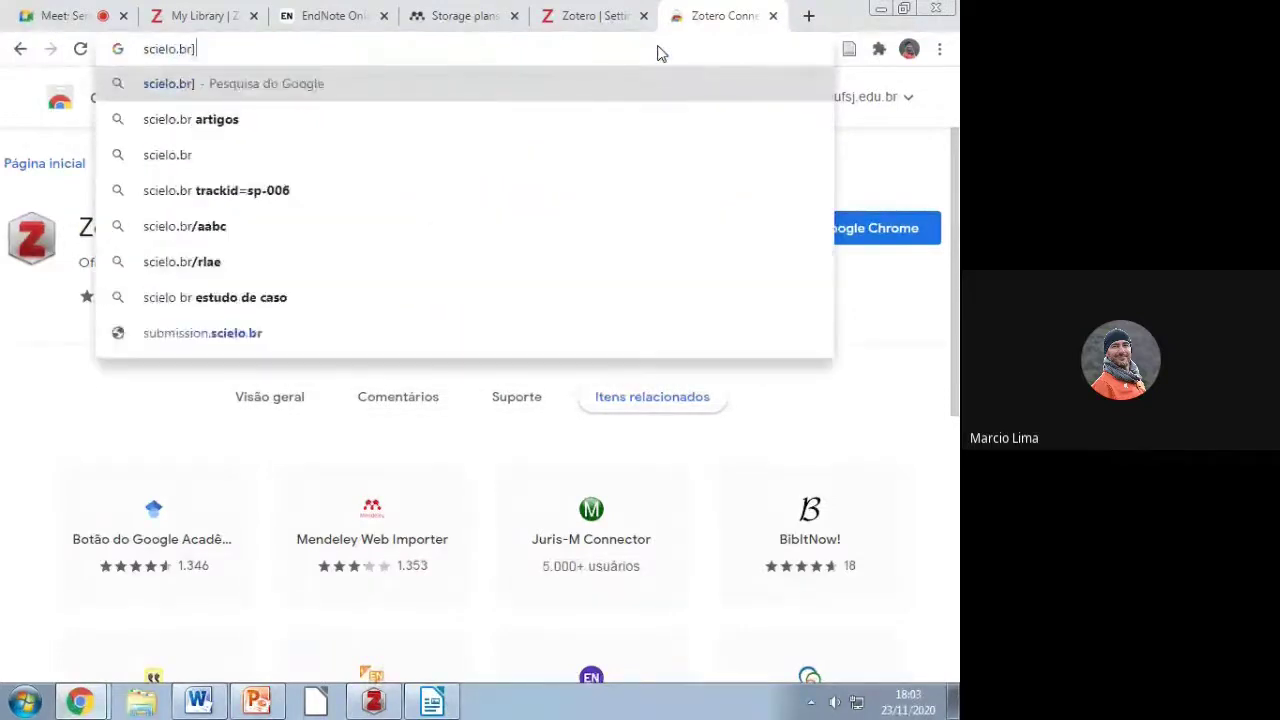
key(BackSpace)
text(/pt)
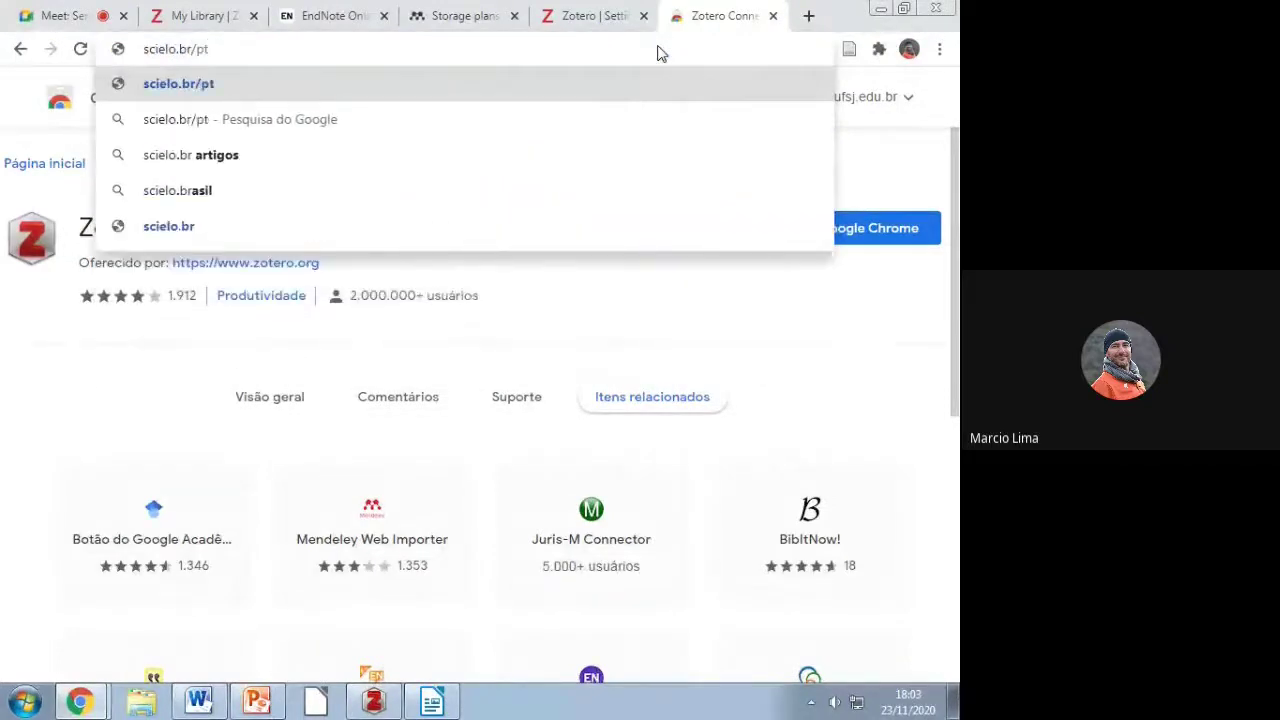
key(Return)
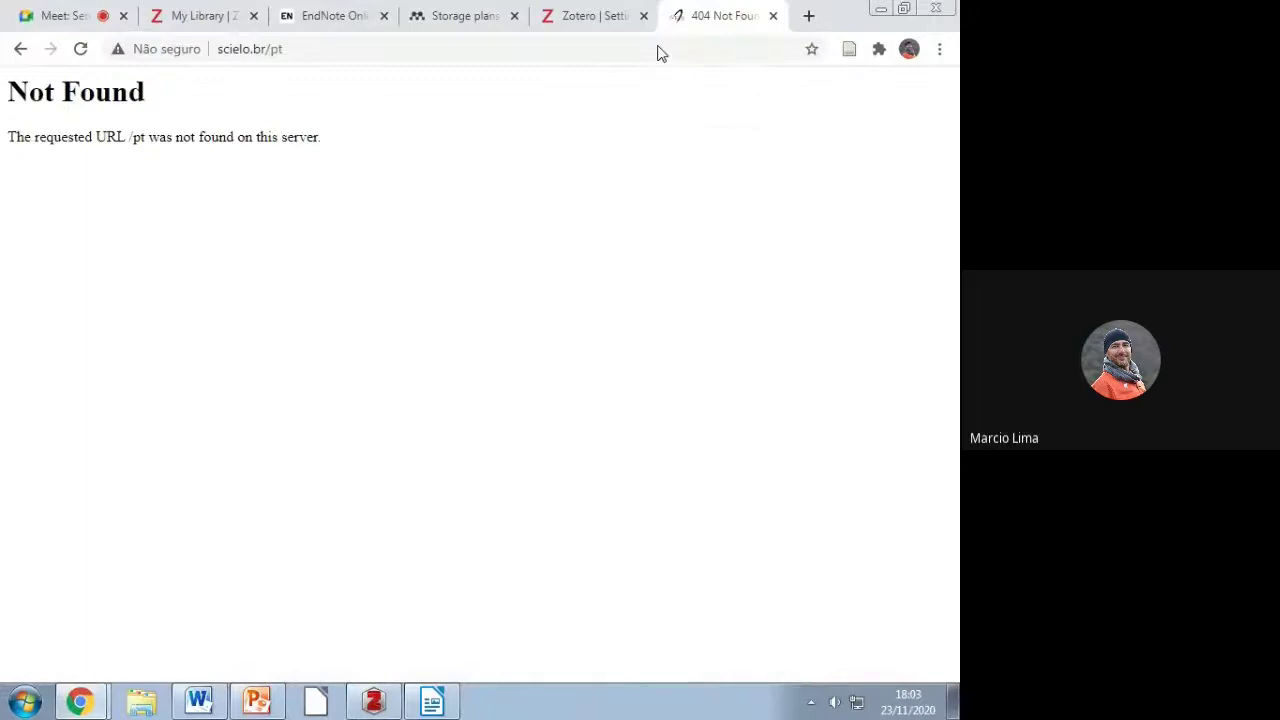
Step: Correct the address to scielo.org/pt and load the SciELO Portuguese home page
click(257, 50)
click(252, 49)
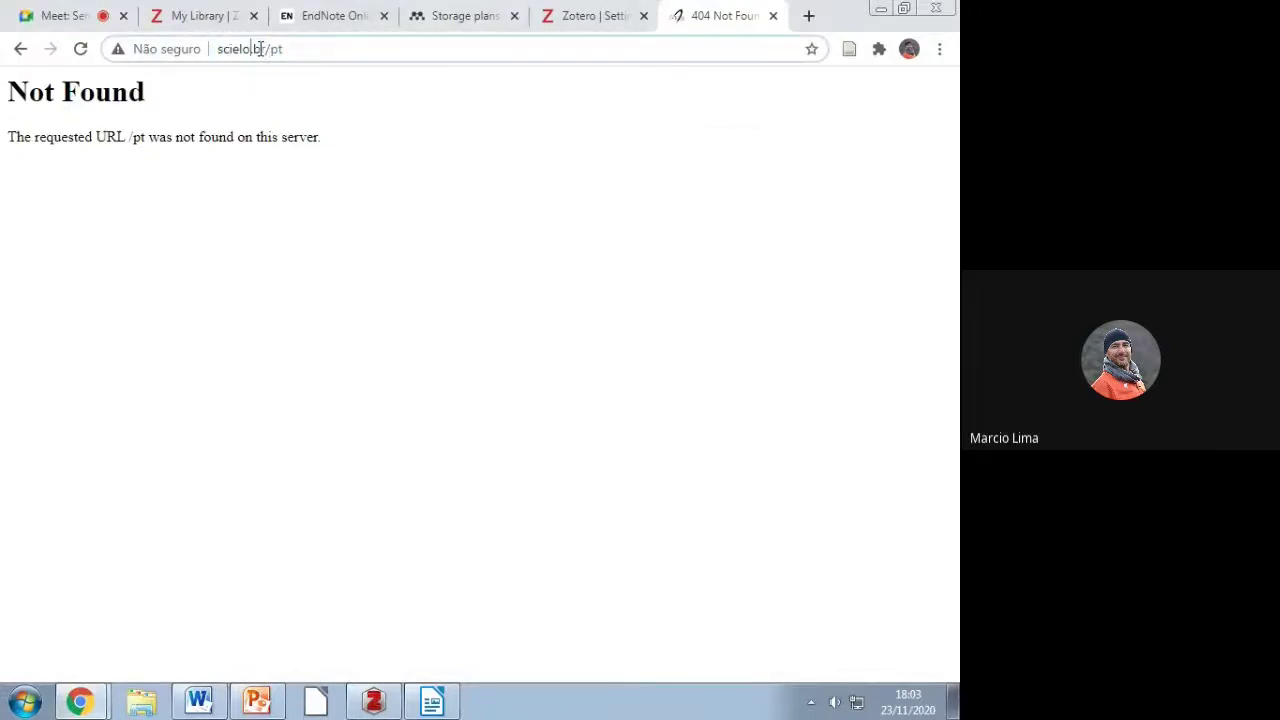
drag(252, 49, 503, 20)
text(org)
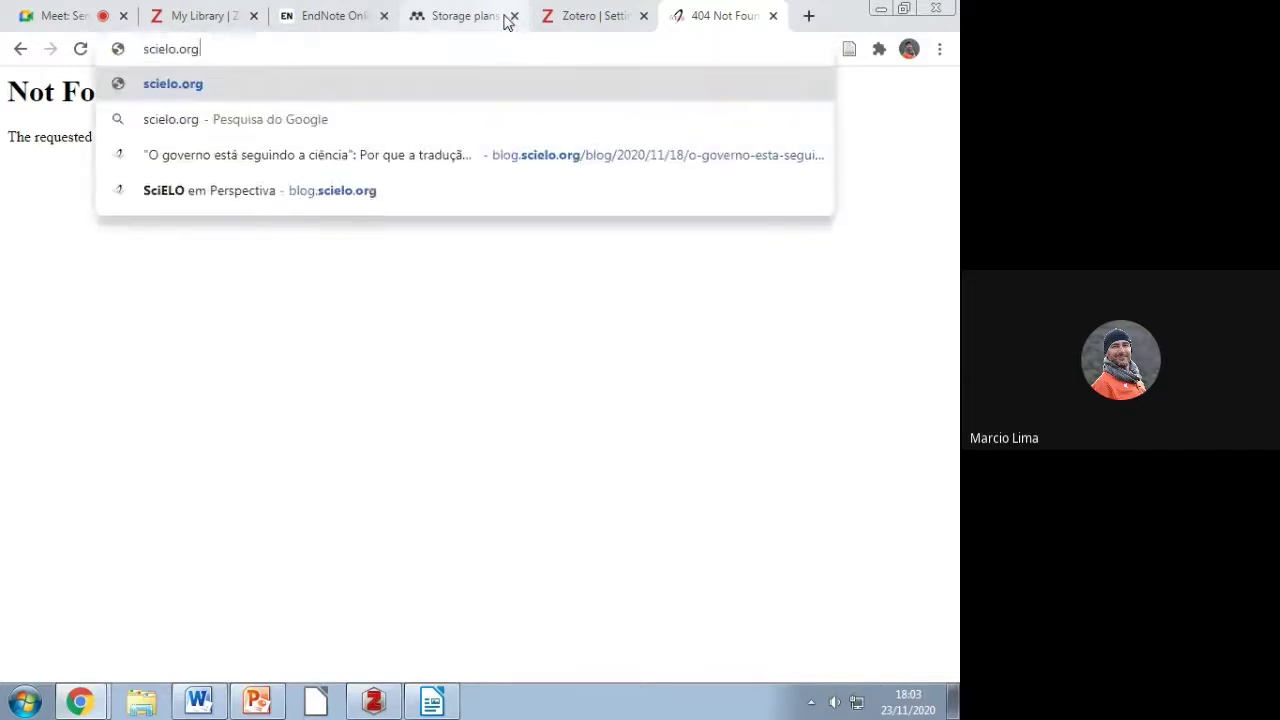
text(/pt)
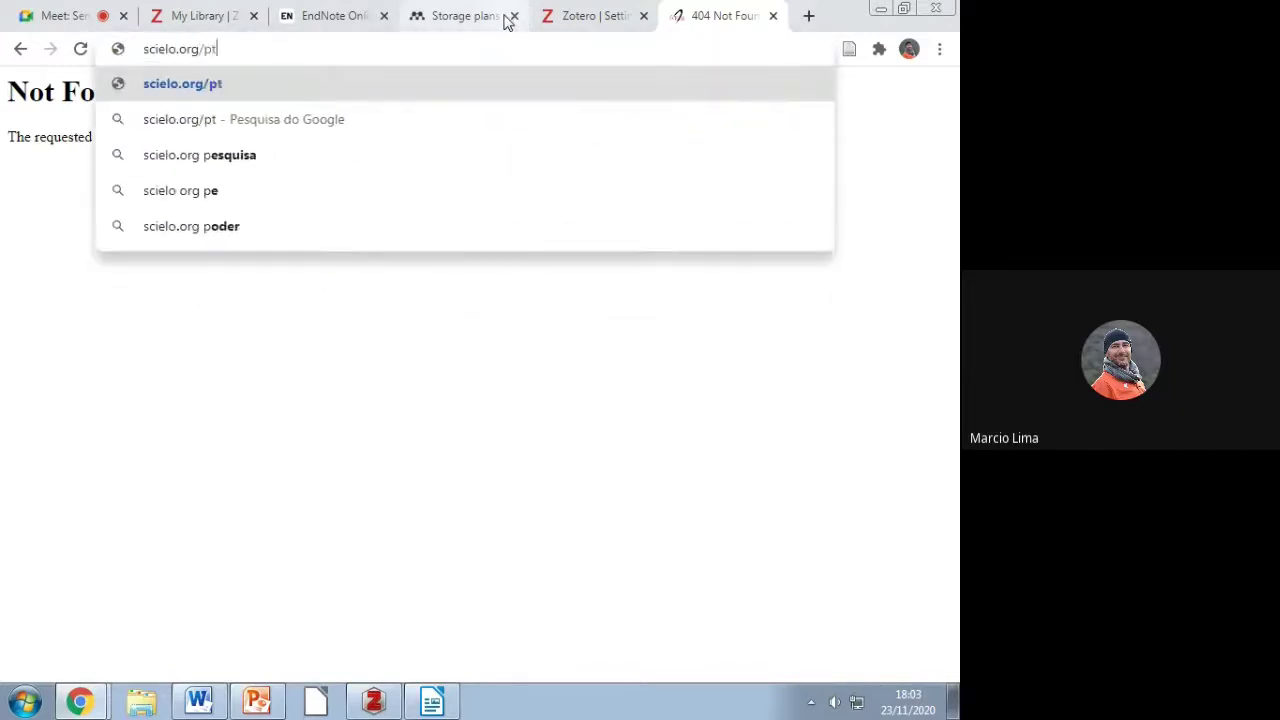
key(Return)
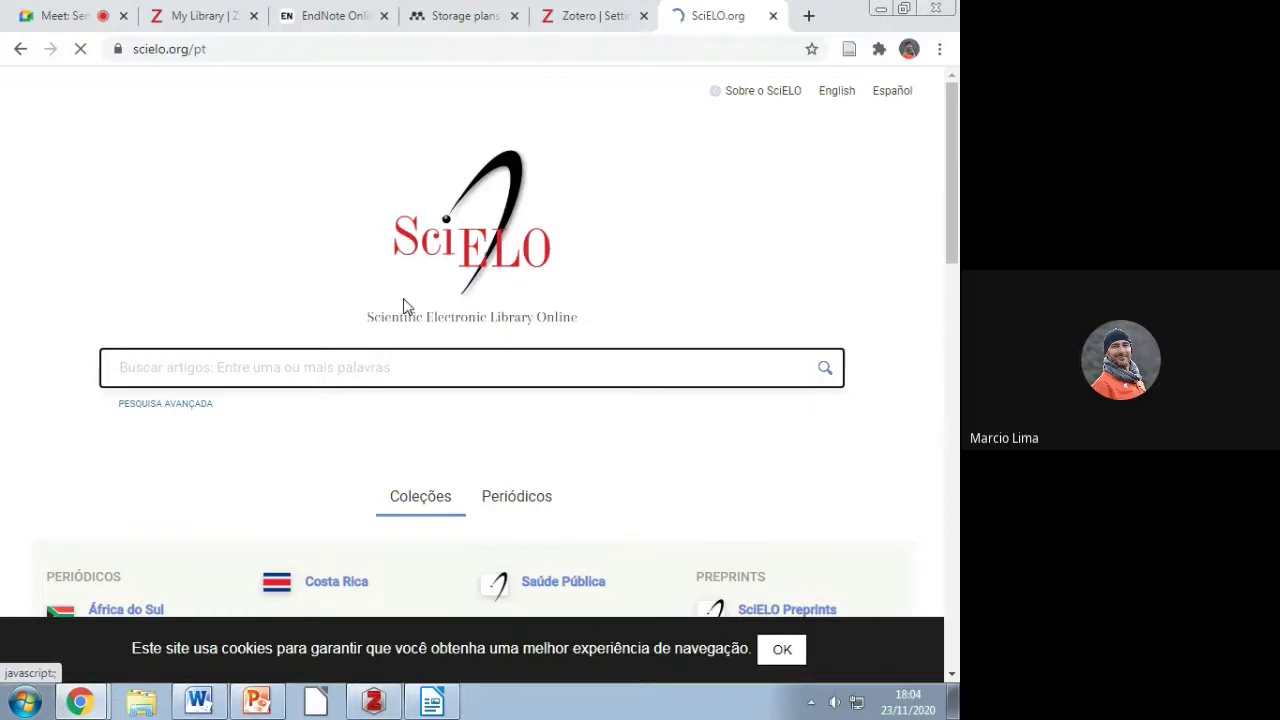
Step: Search SciELO for "cultura digital" AND exergames and review the 3 resulting articles
click(148, 404)
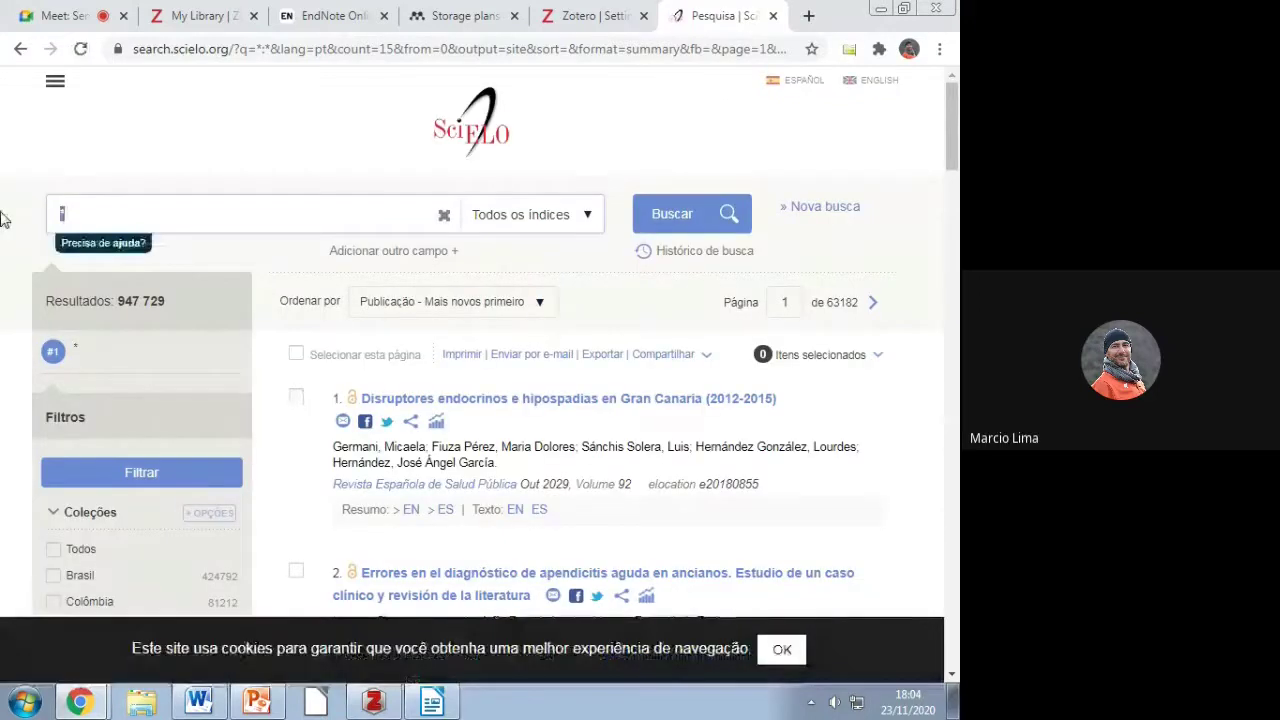
text(cultu)
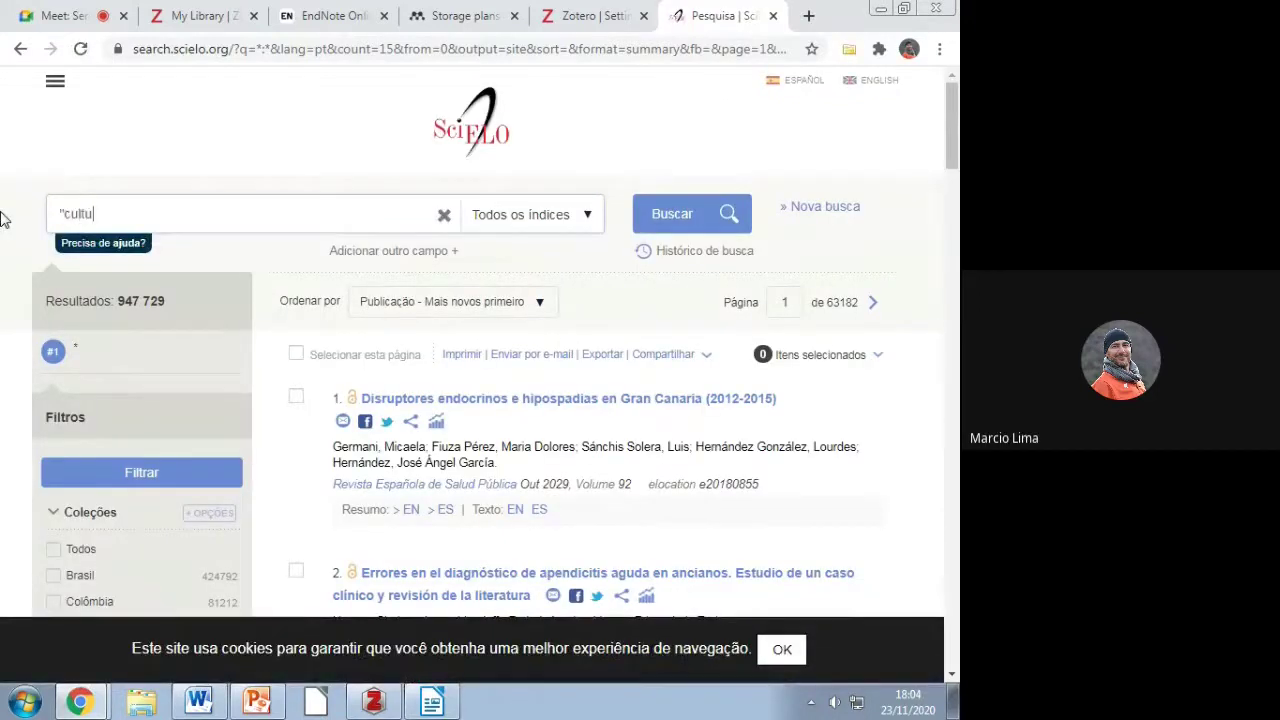
text(ra digital")
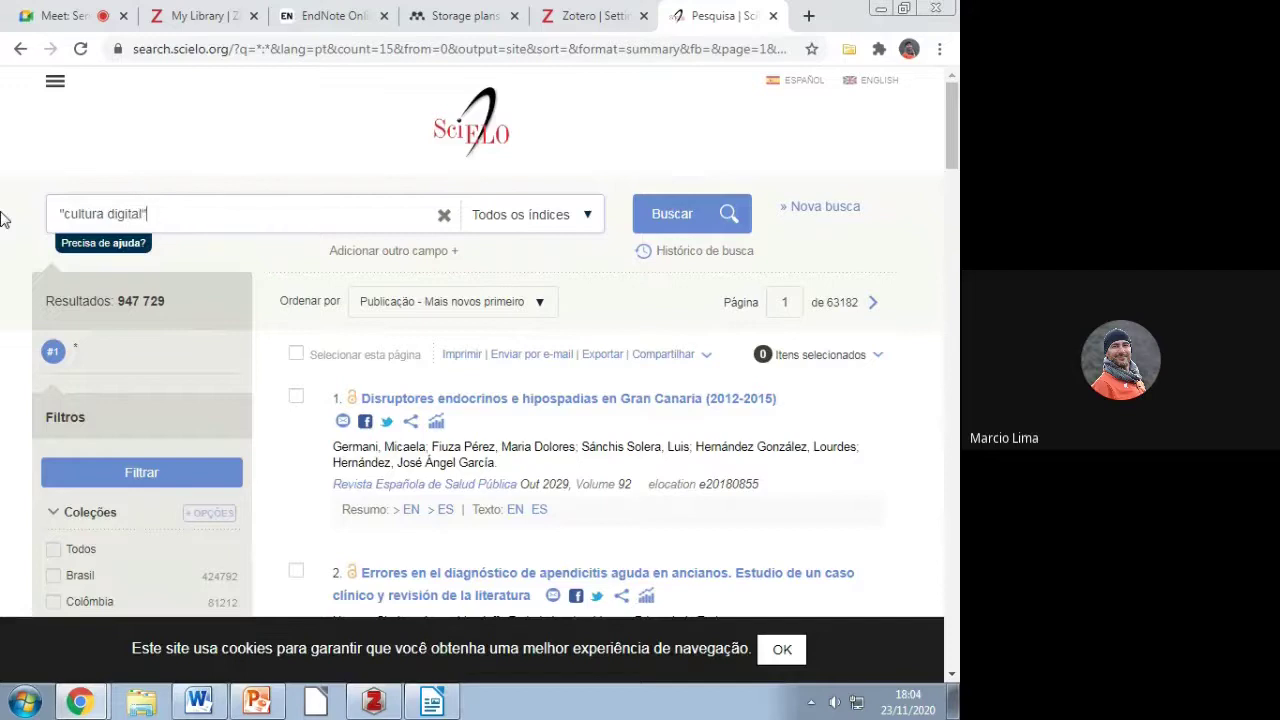
click(398, 258)
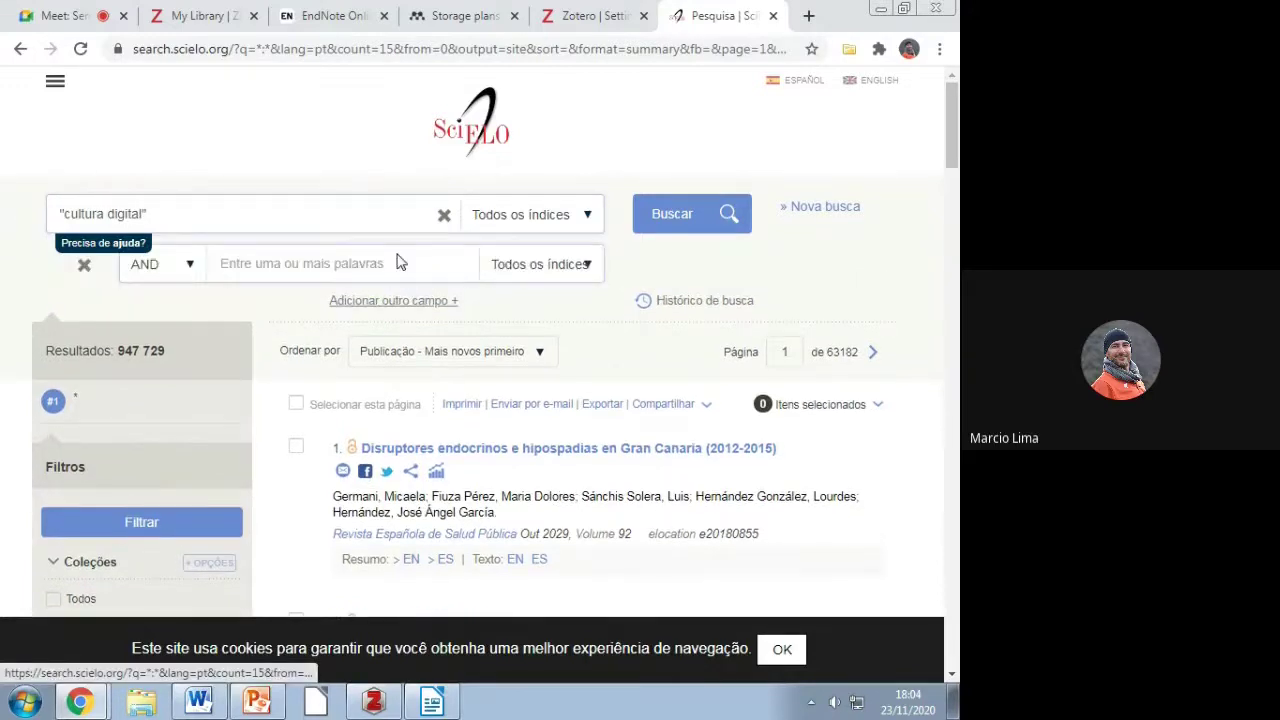
click(396, 262)
text(exe)
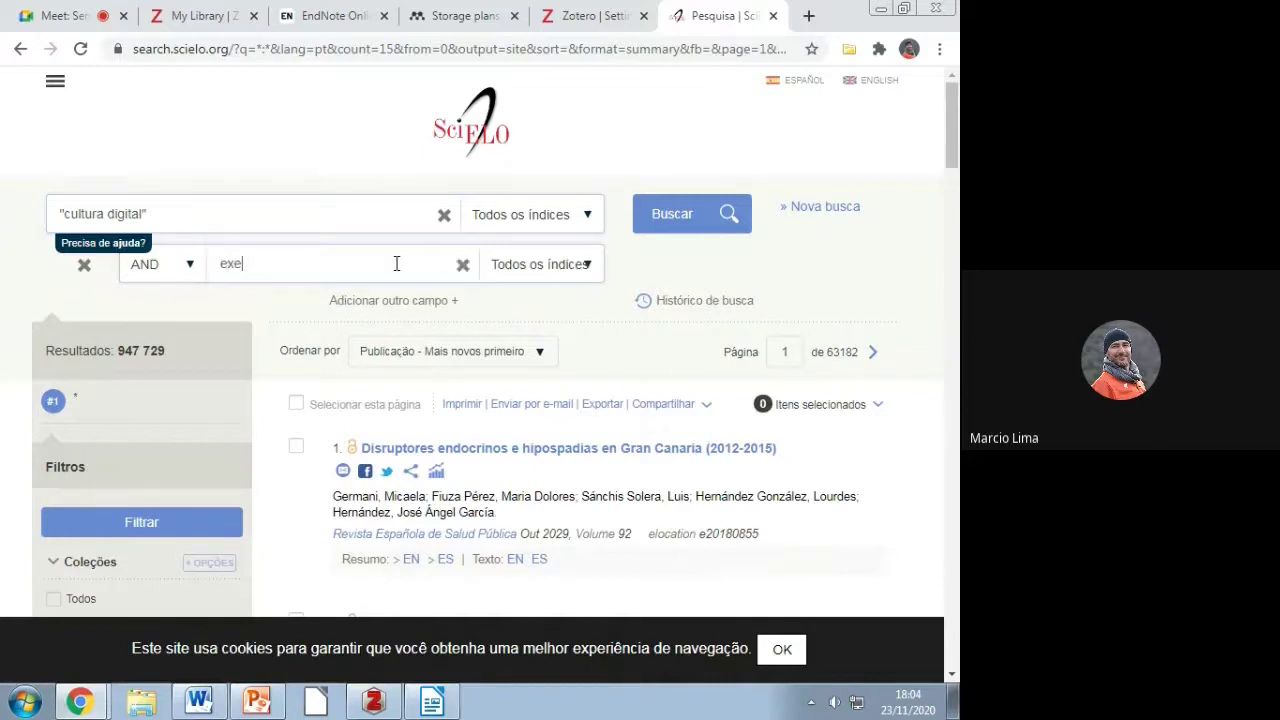
text(rgames)
click(730, 212)
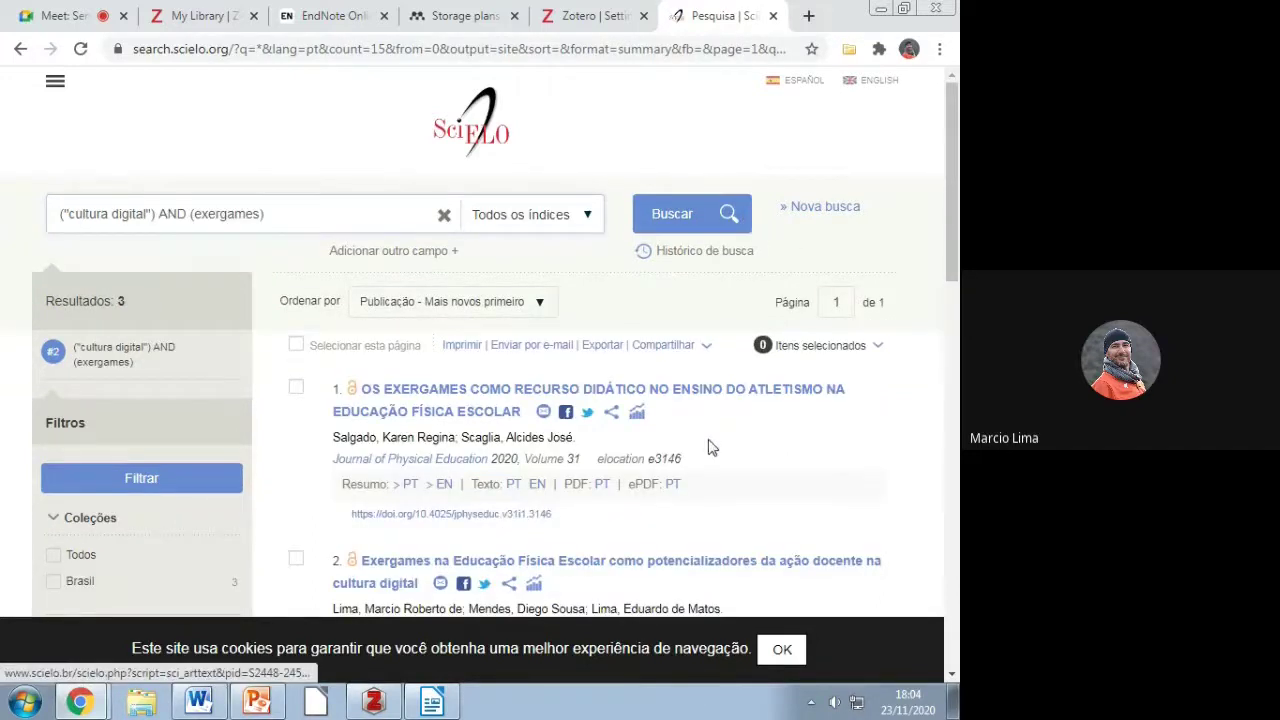
scroll(708, 447, down, 4)
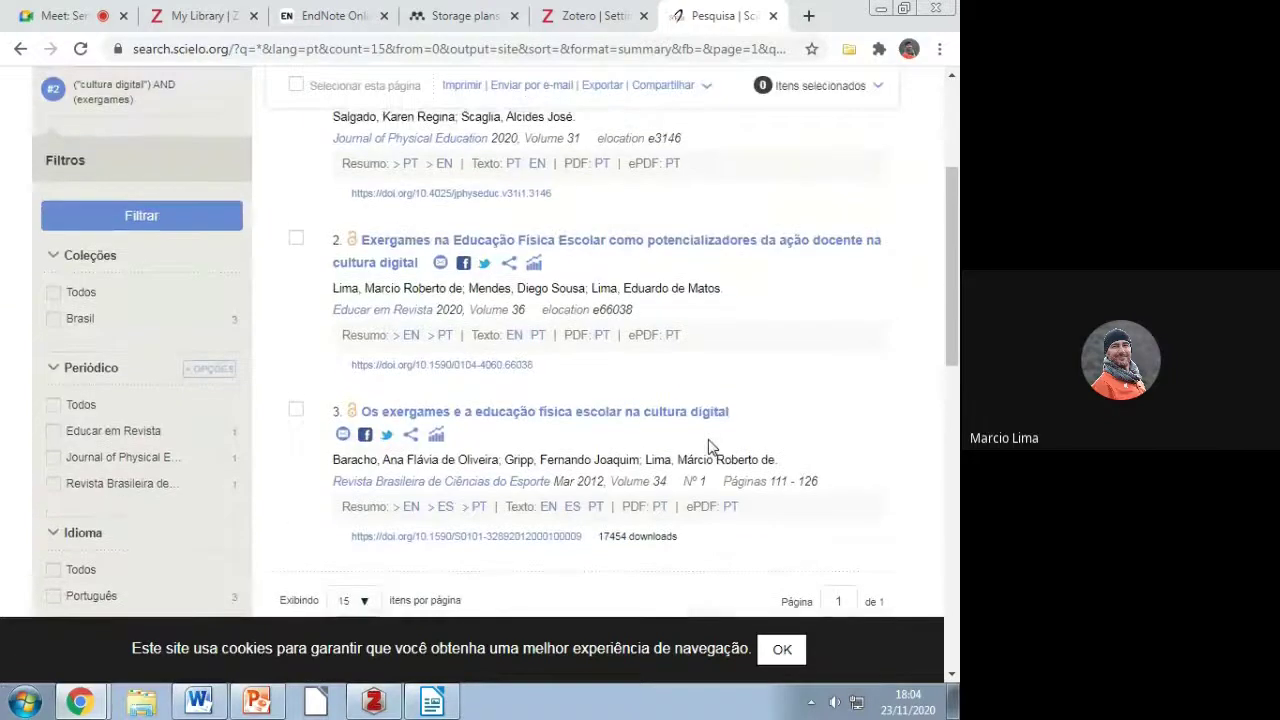
scroll(711, 449, up, 2)
scroll(711, 449, down, 2)
scroll(711, 449, up, 2)
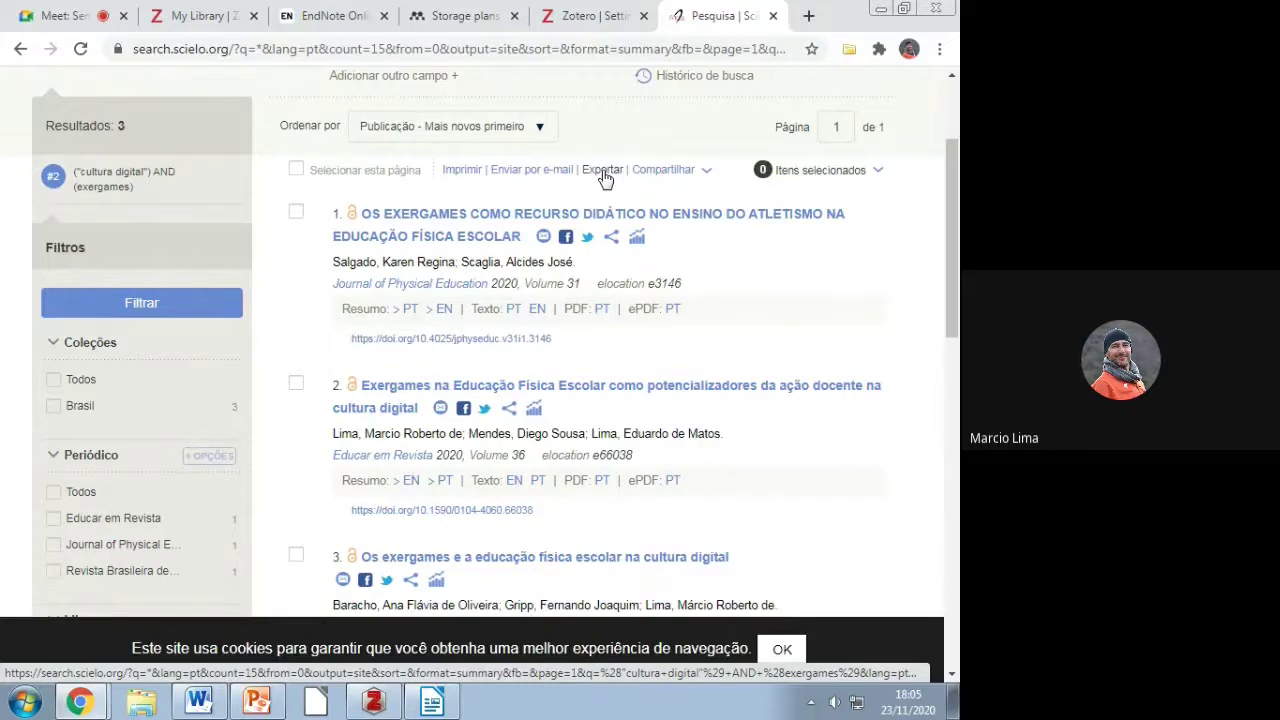
Step: Export all SciELO records as an RIS file, export.ris
click(603, 171)
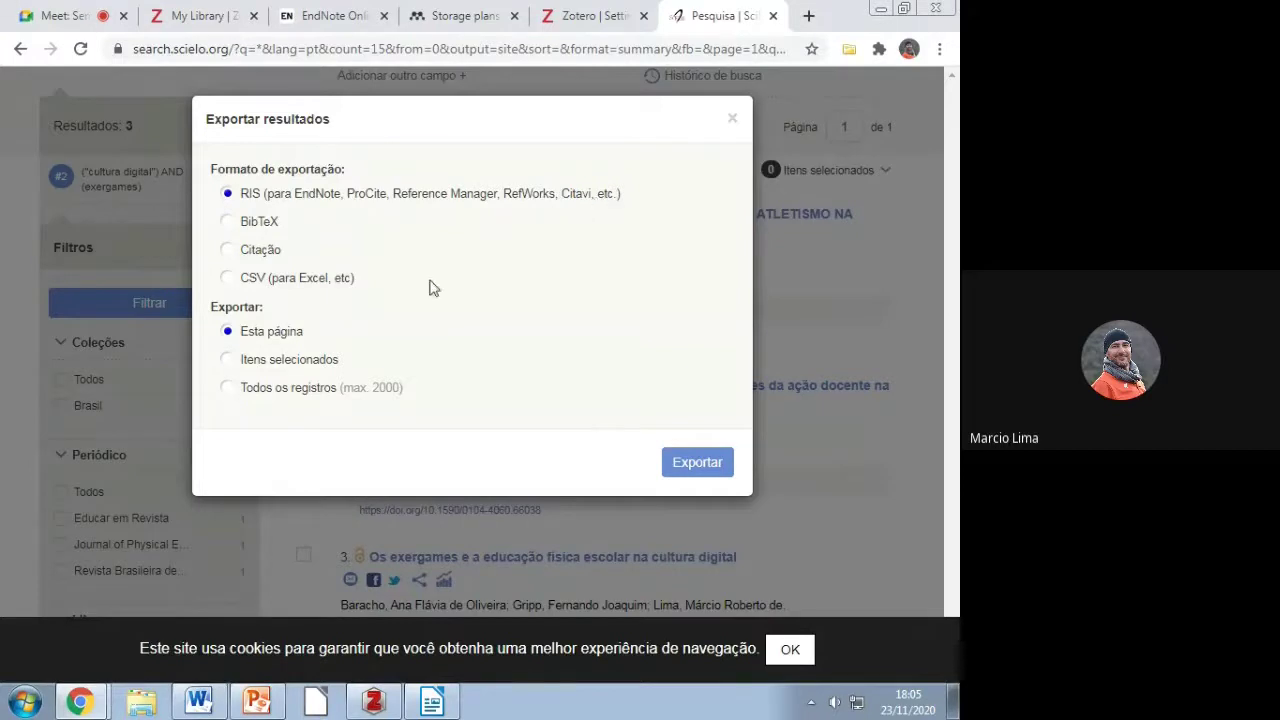
click(247, 390)
click(703, 468)
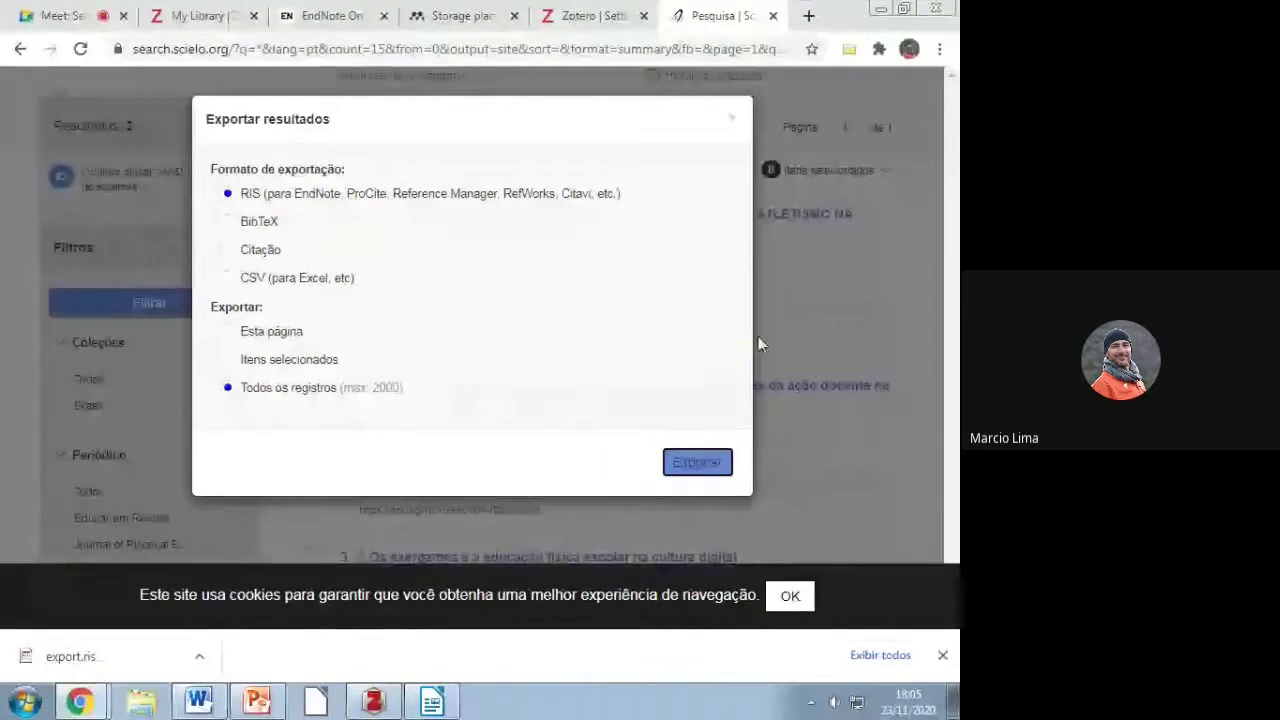
click(733, 120)
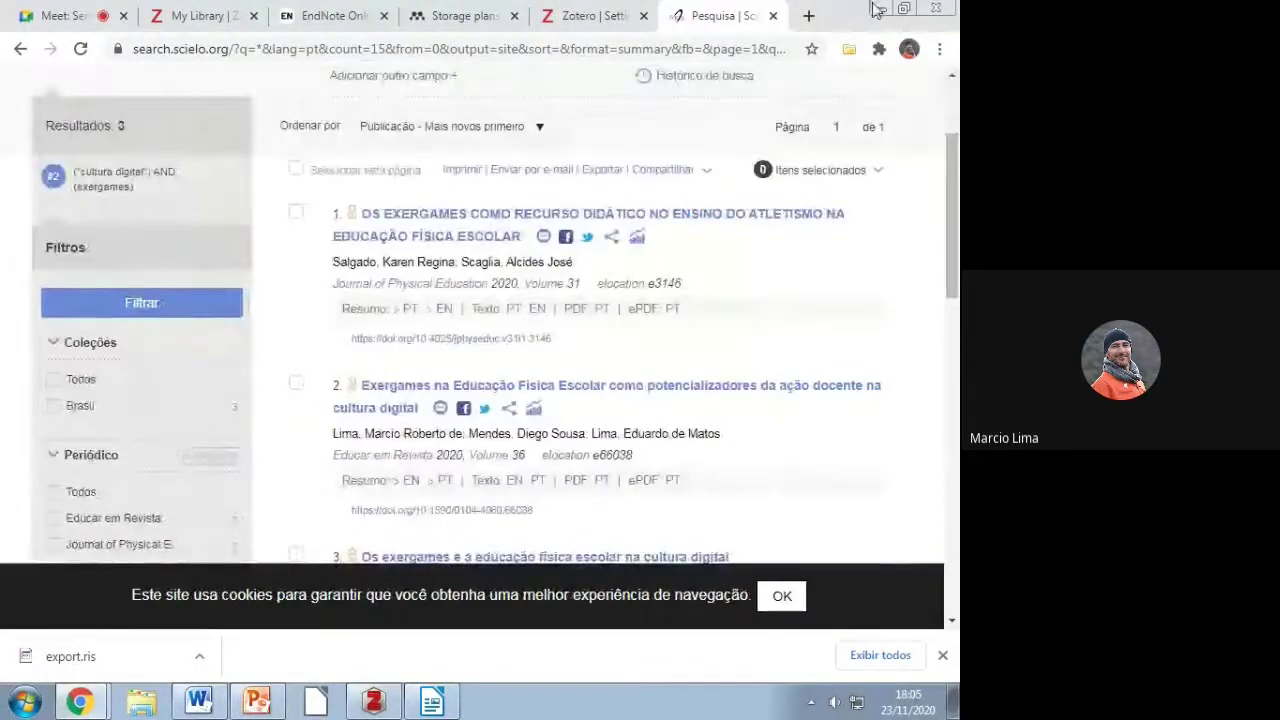
Step: Minimize the open windows and move export.ris to the middle of the desktop
click(875, 10)
click(878, 10)
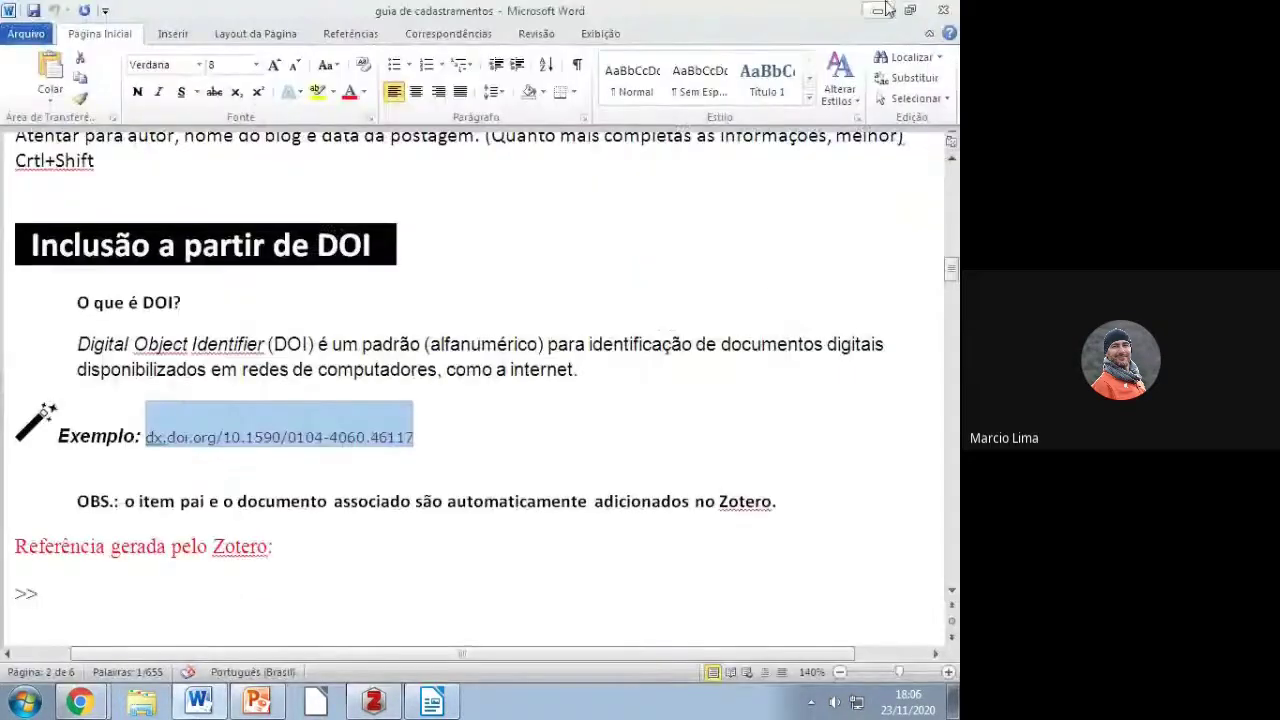
click(880, 9)
drag(47, 422, 430, 232)
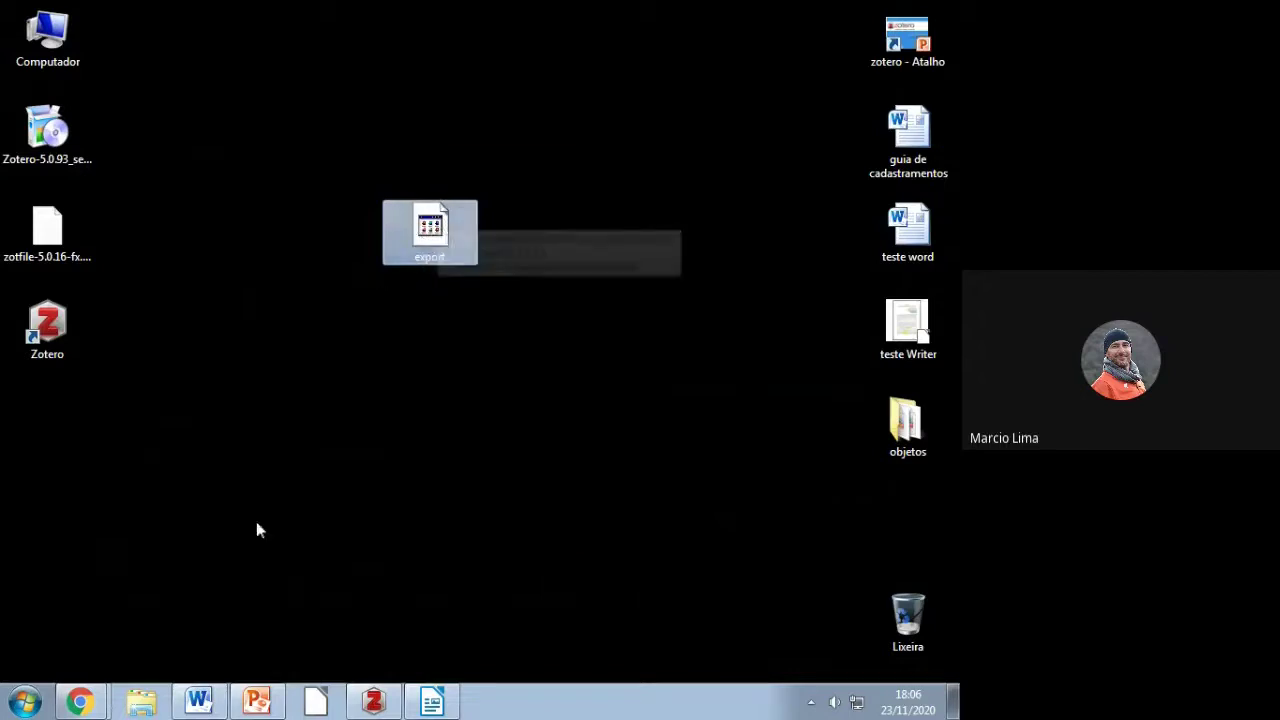
Step: Add an empty Exergames collection under Minha biblioteca
click(147, 697)
click(163, 637)
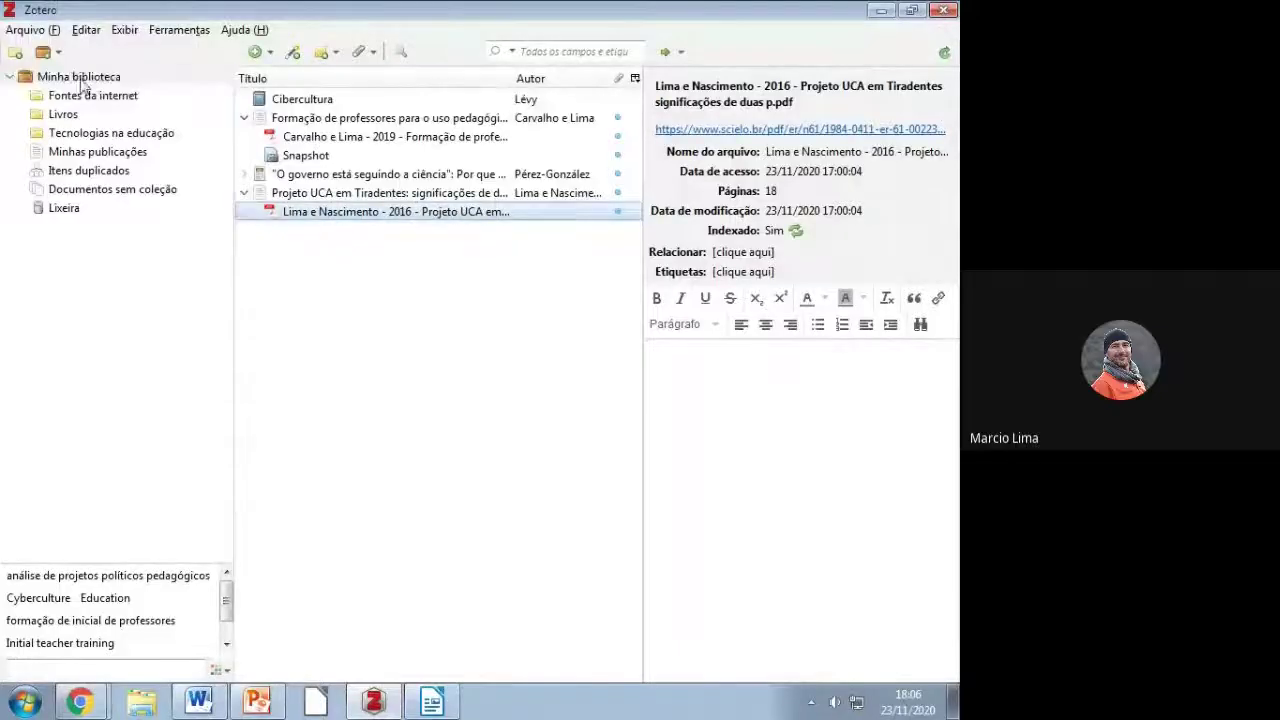
right_click(80, 79)
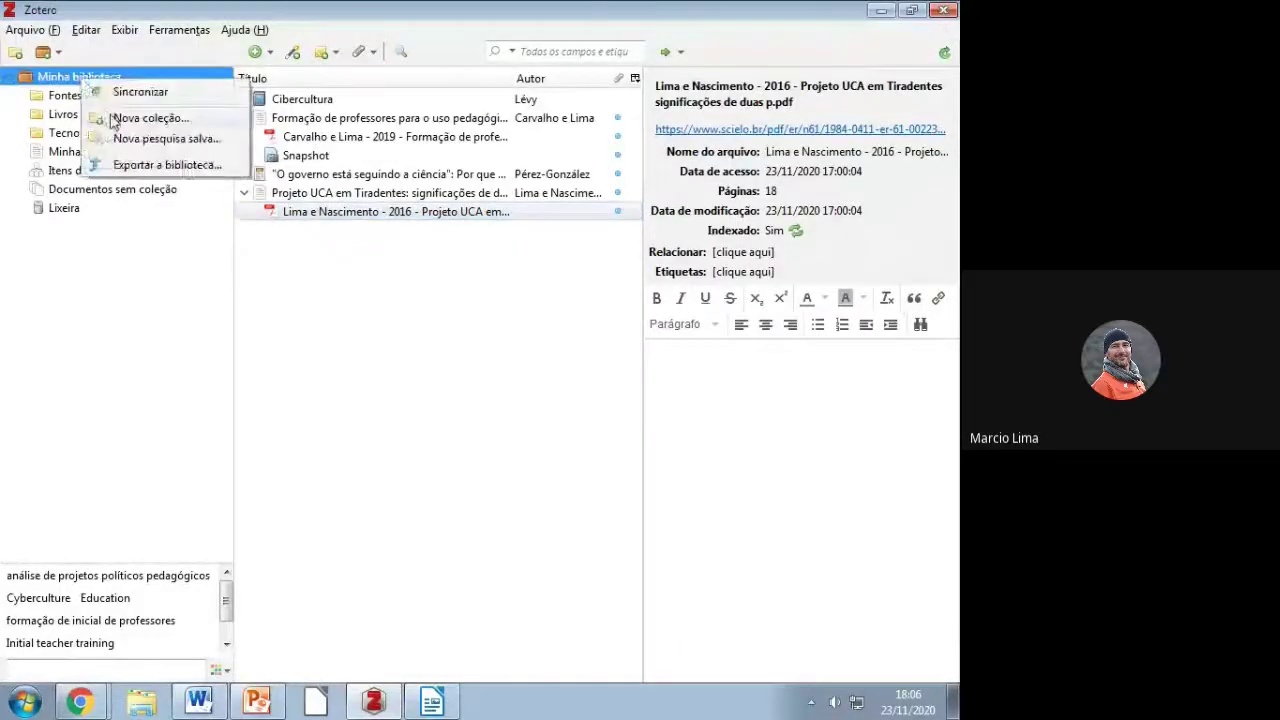
click(180, 119)
text(Exergames)
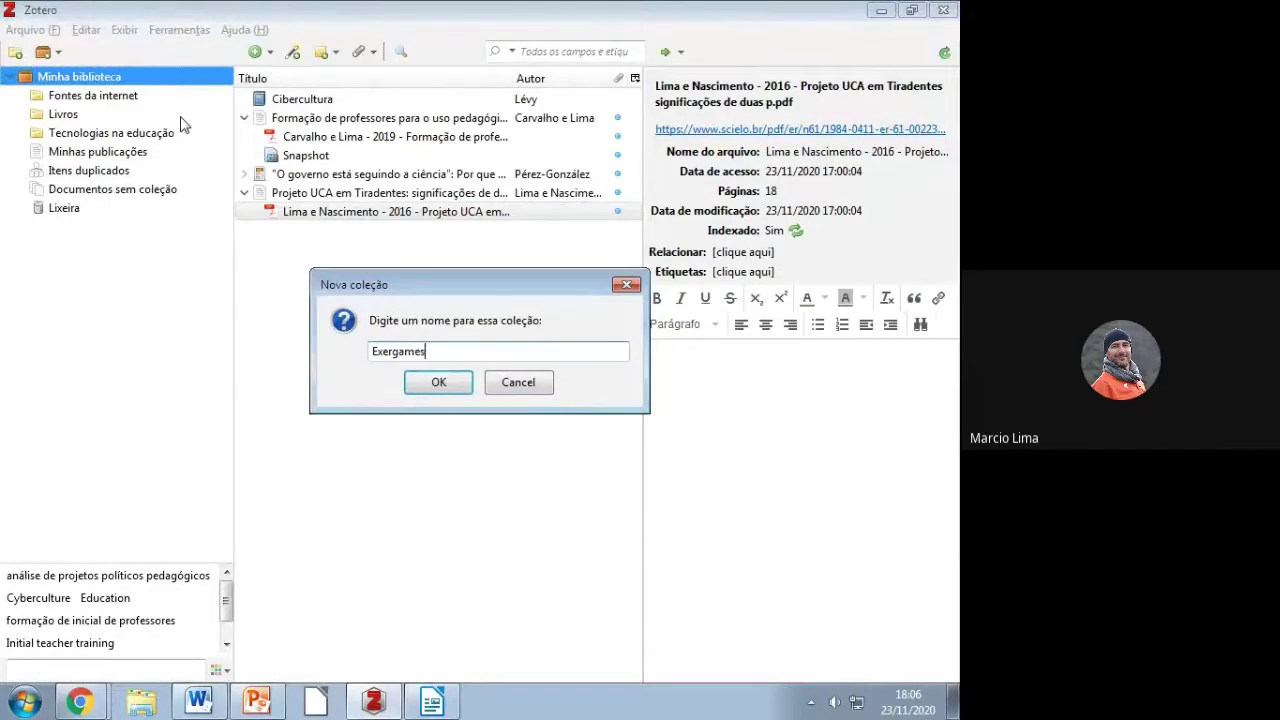
key(Return)
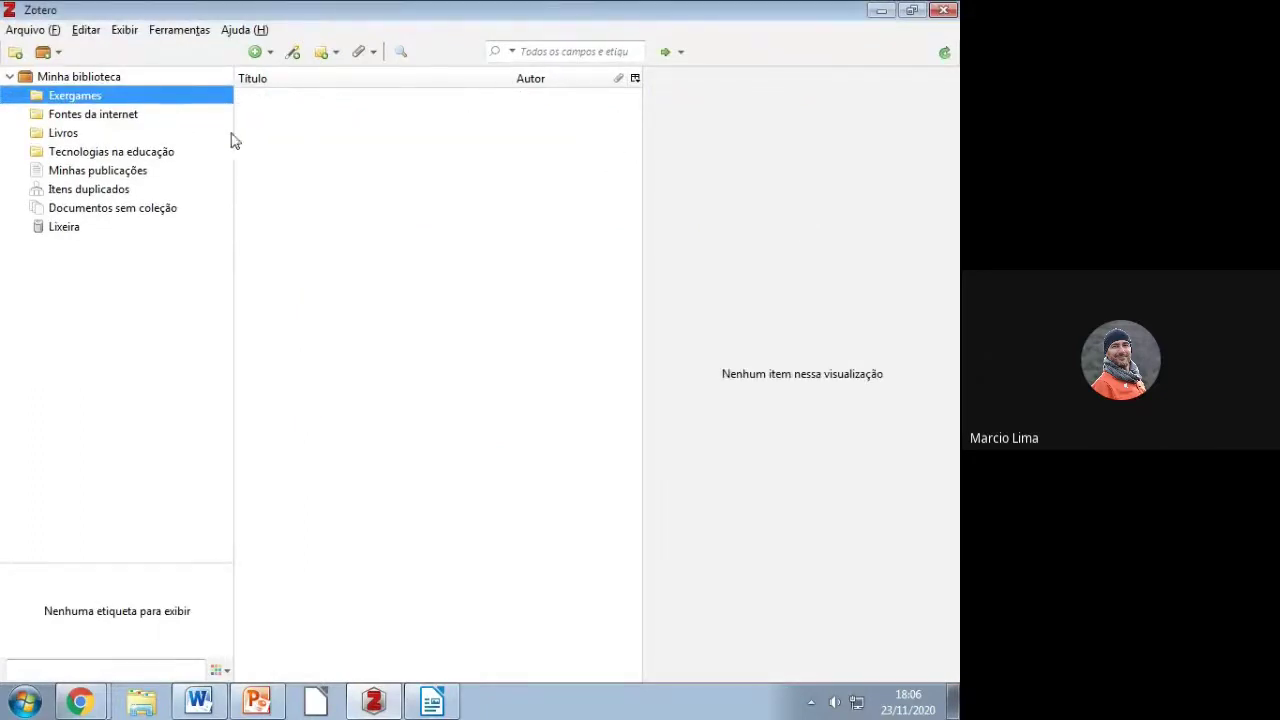
click(46, 30)
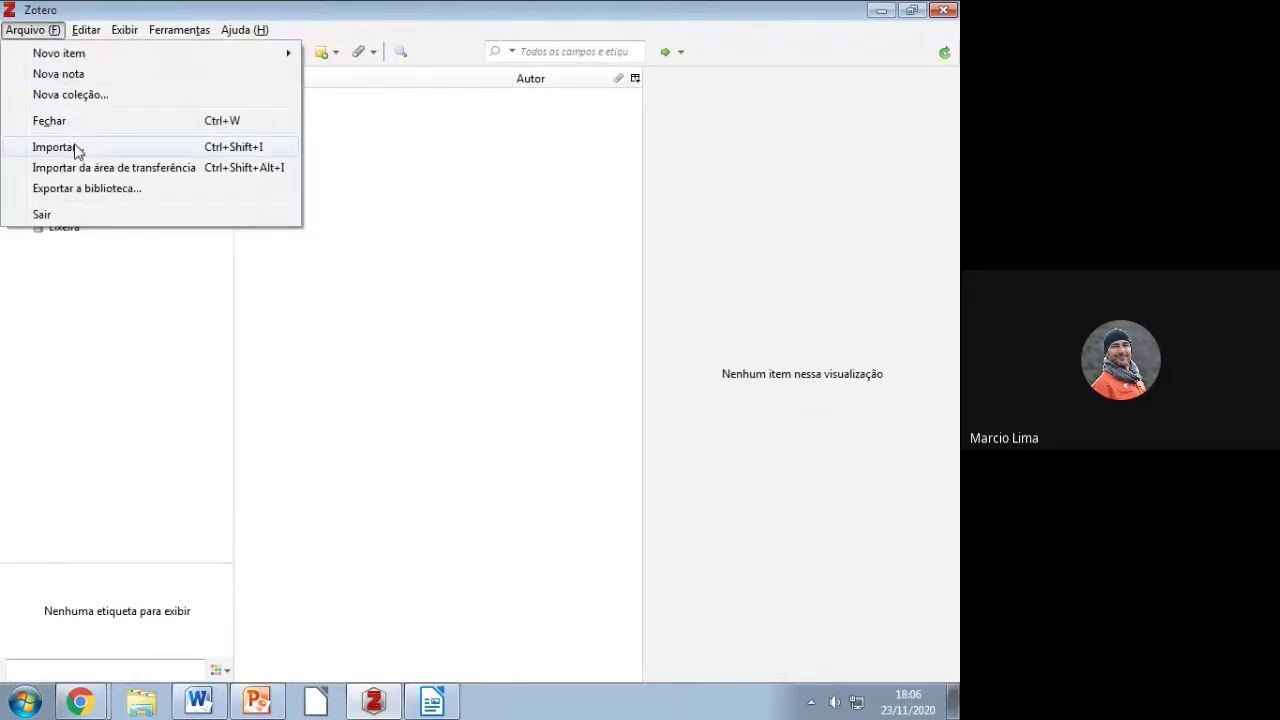
Step: Import the desktop export.ris file into Zotero, creating an export collection with 3 items
click(77, 150)
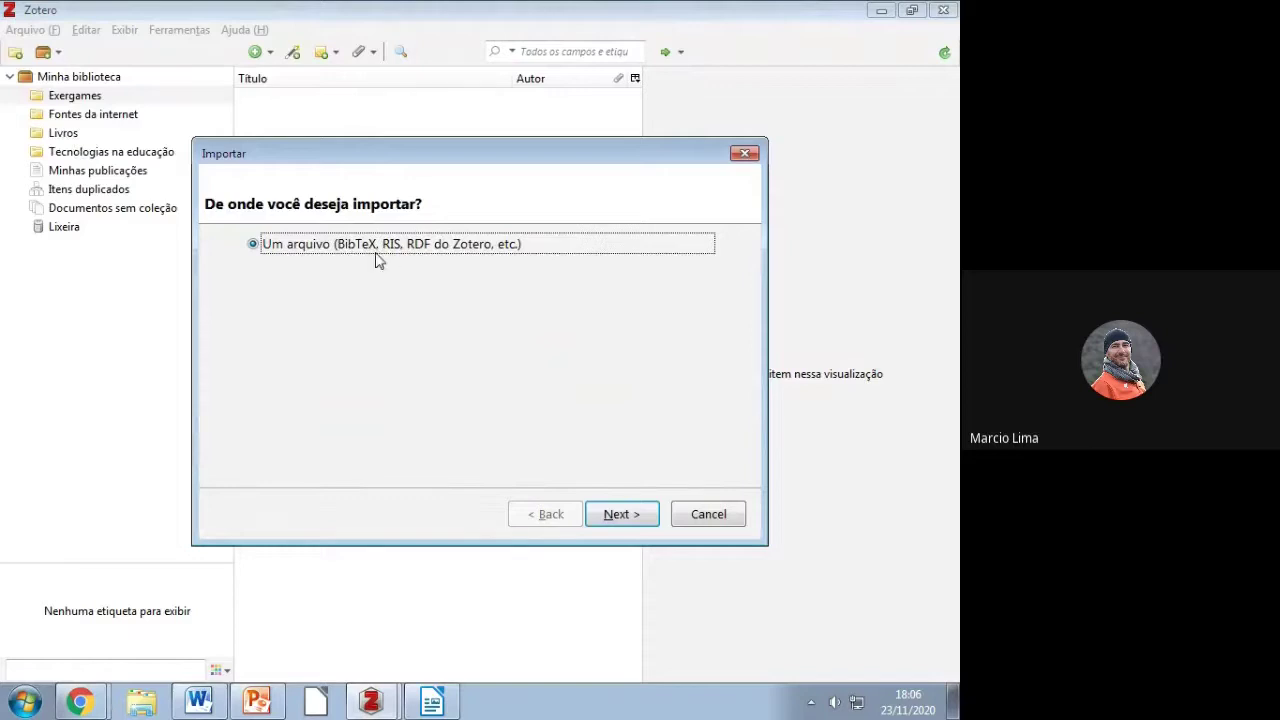
click(634, 520)
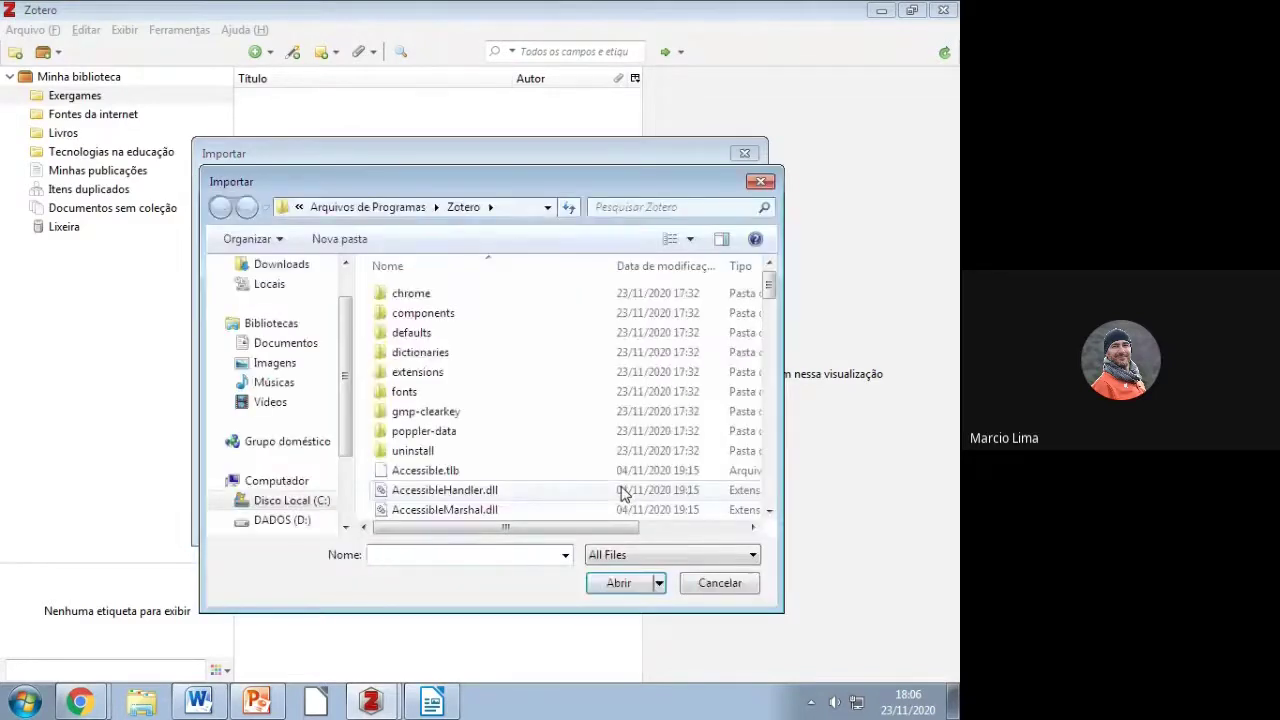
scroll(300, 350, up, 1)
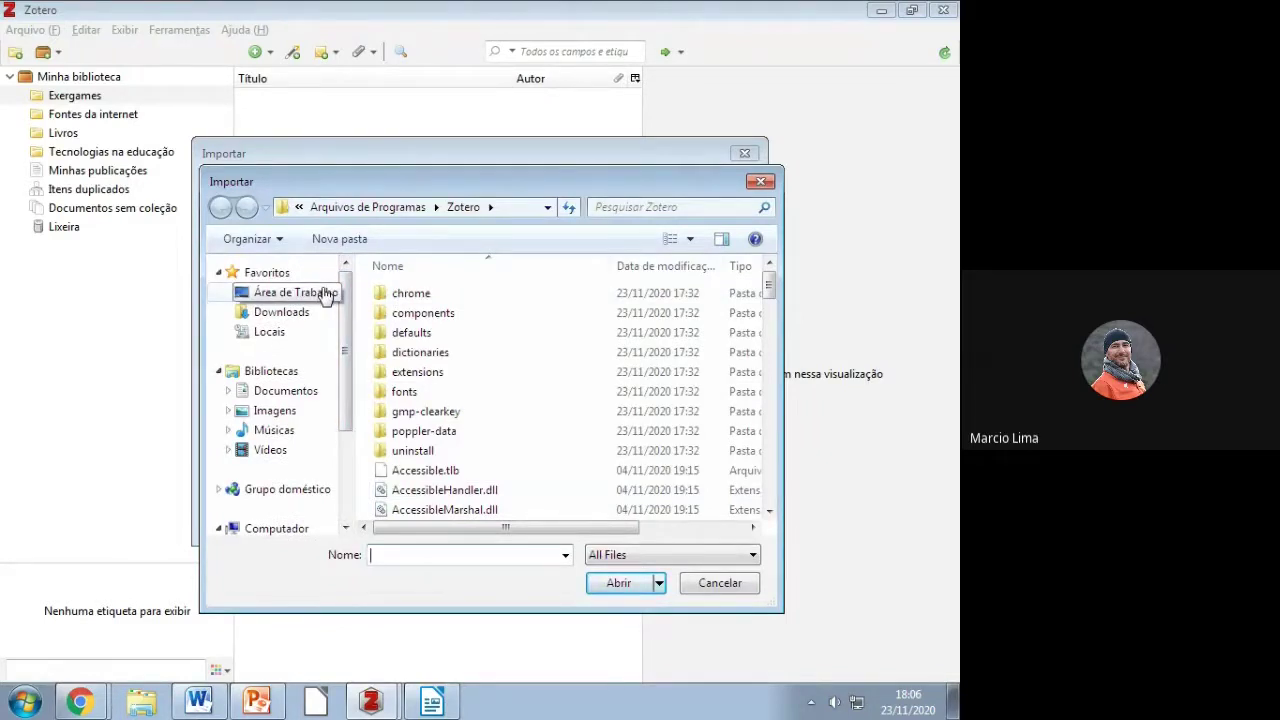
click(325, 294)
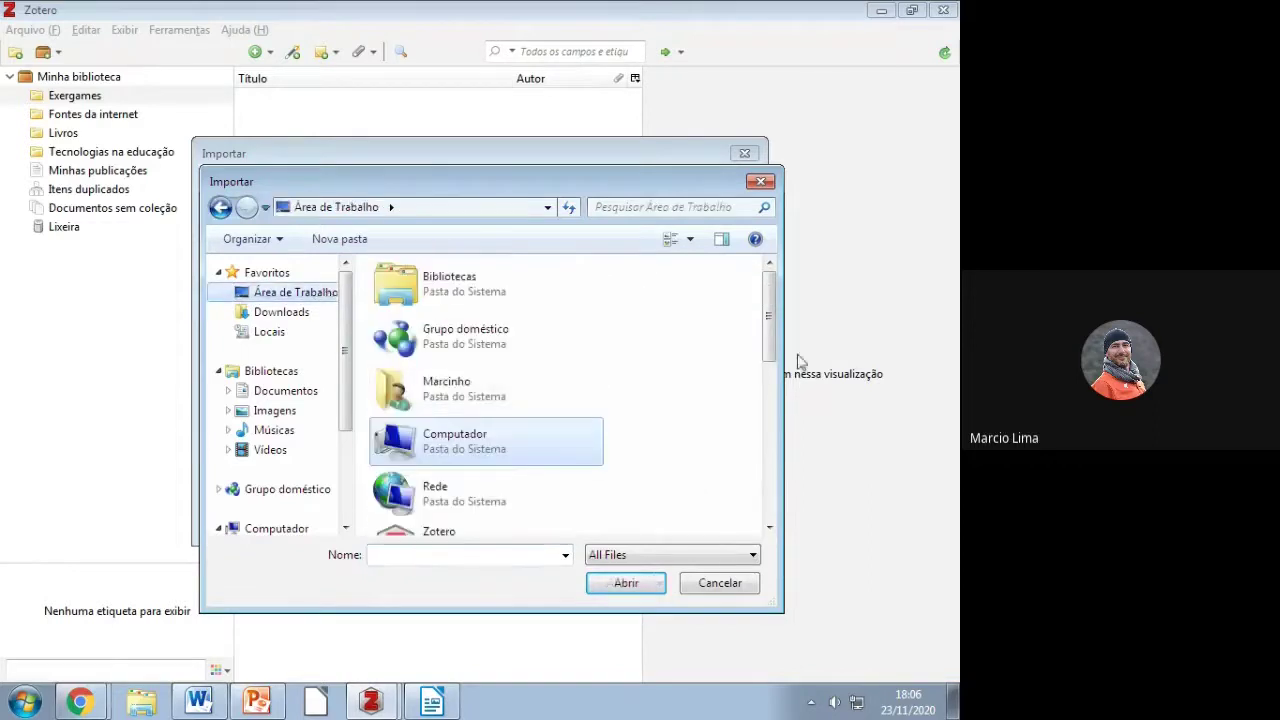
drag(773, 315, 700, 400)
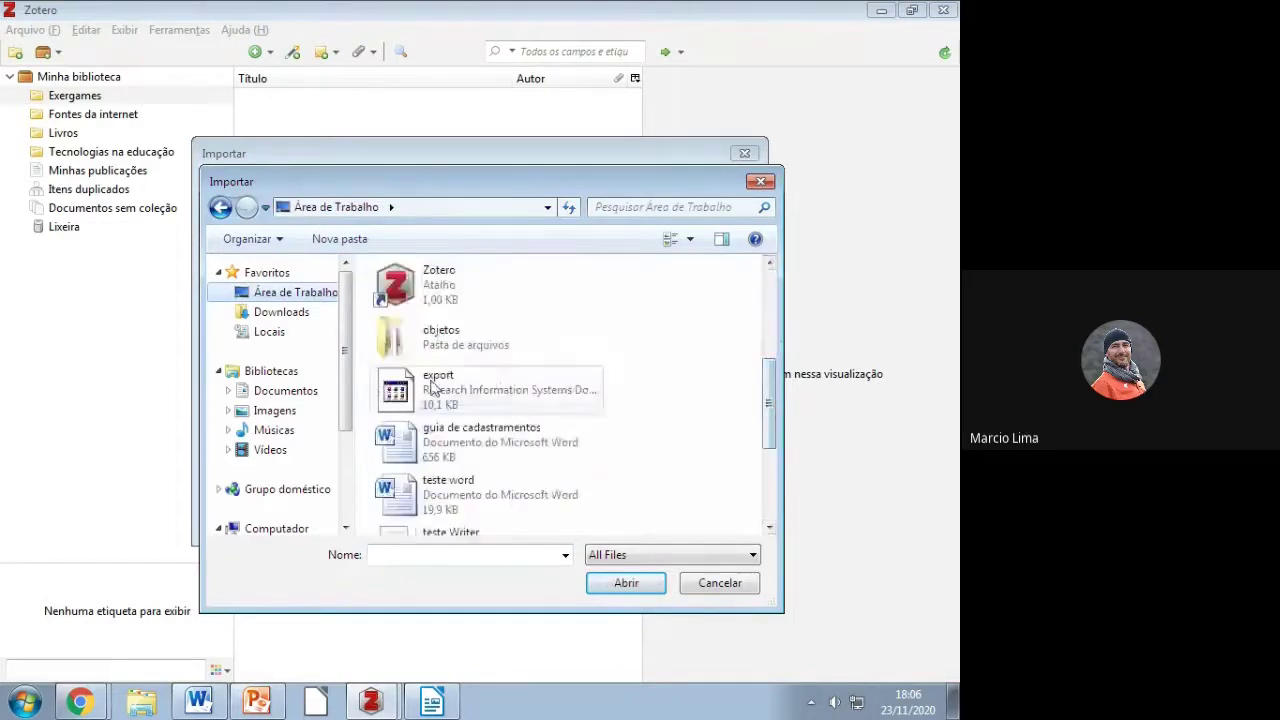
click(490, 400)
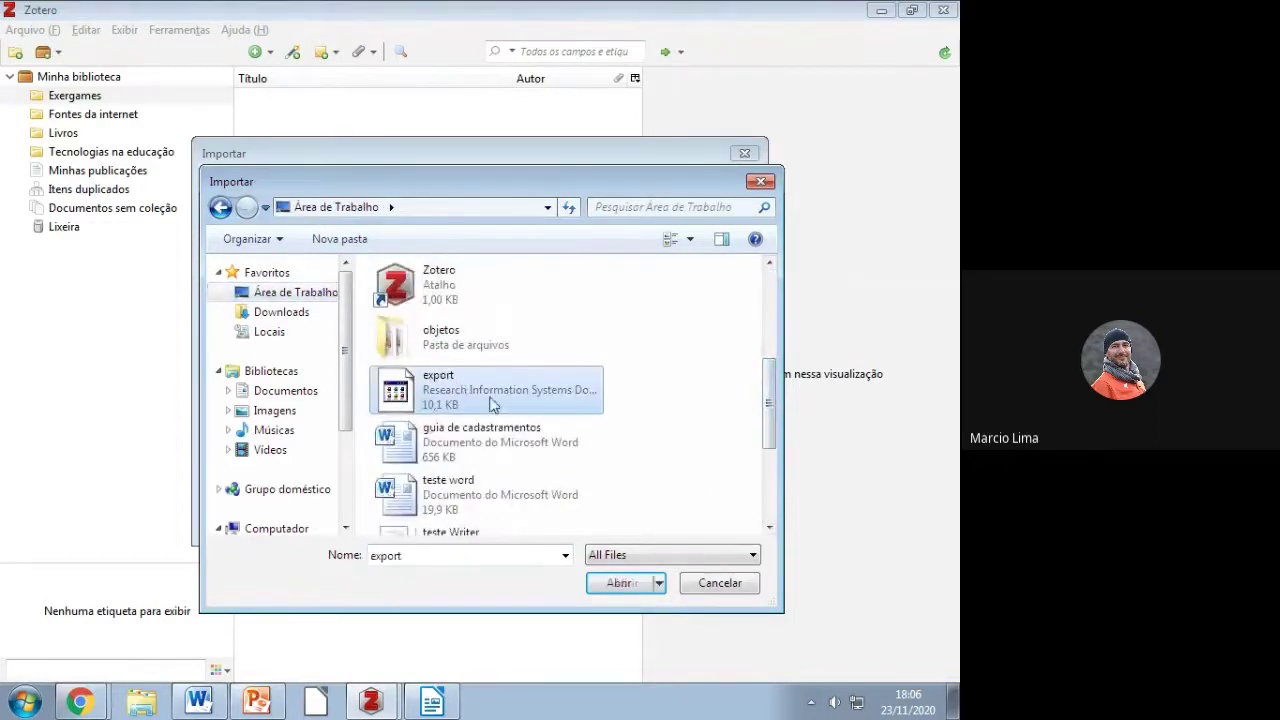
click(618, 585)
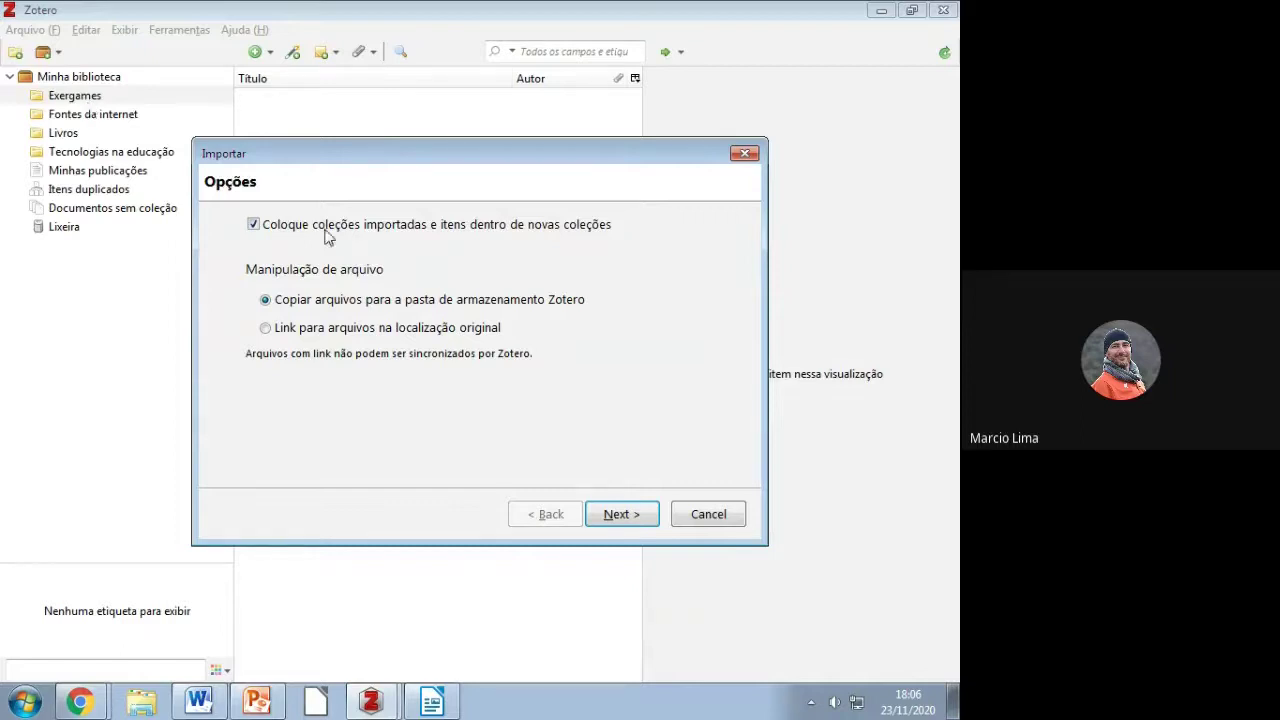
click(614, 516)
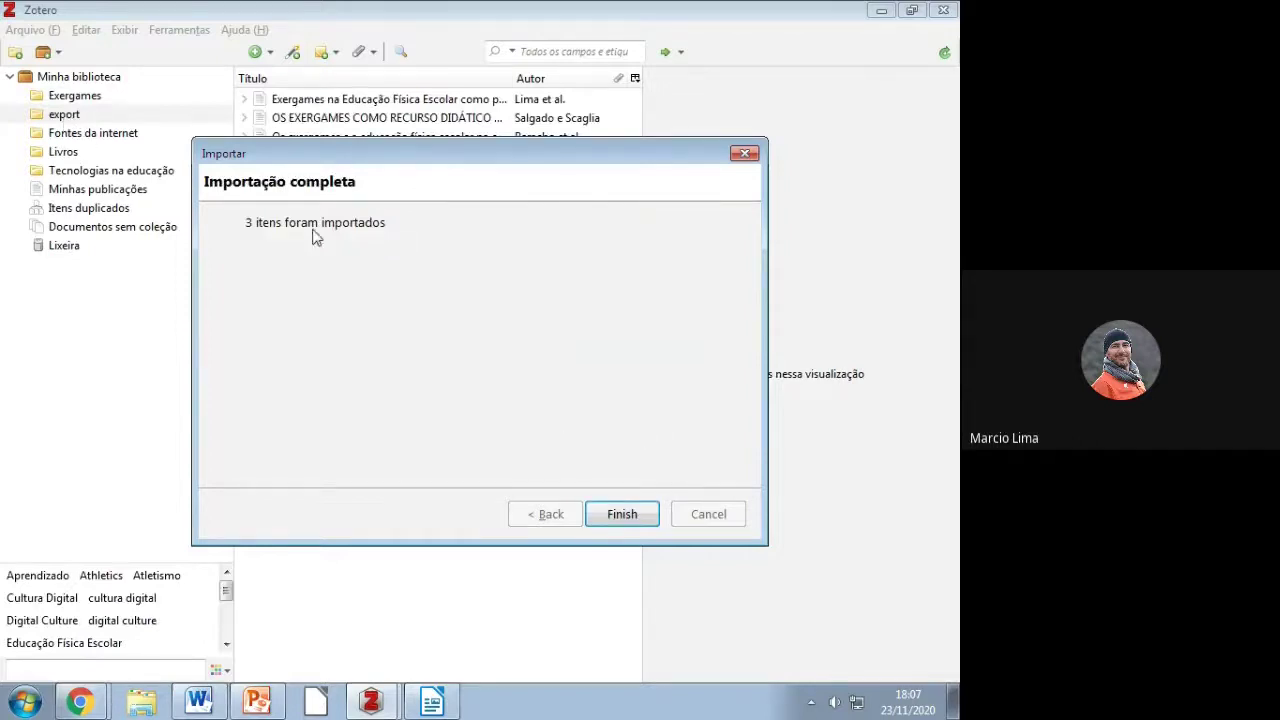
click(641, 515)
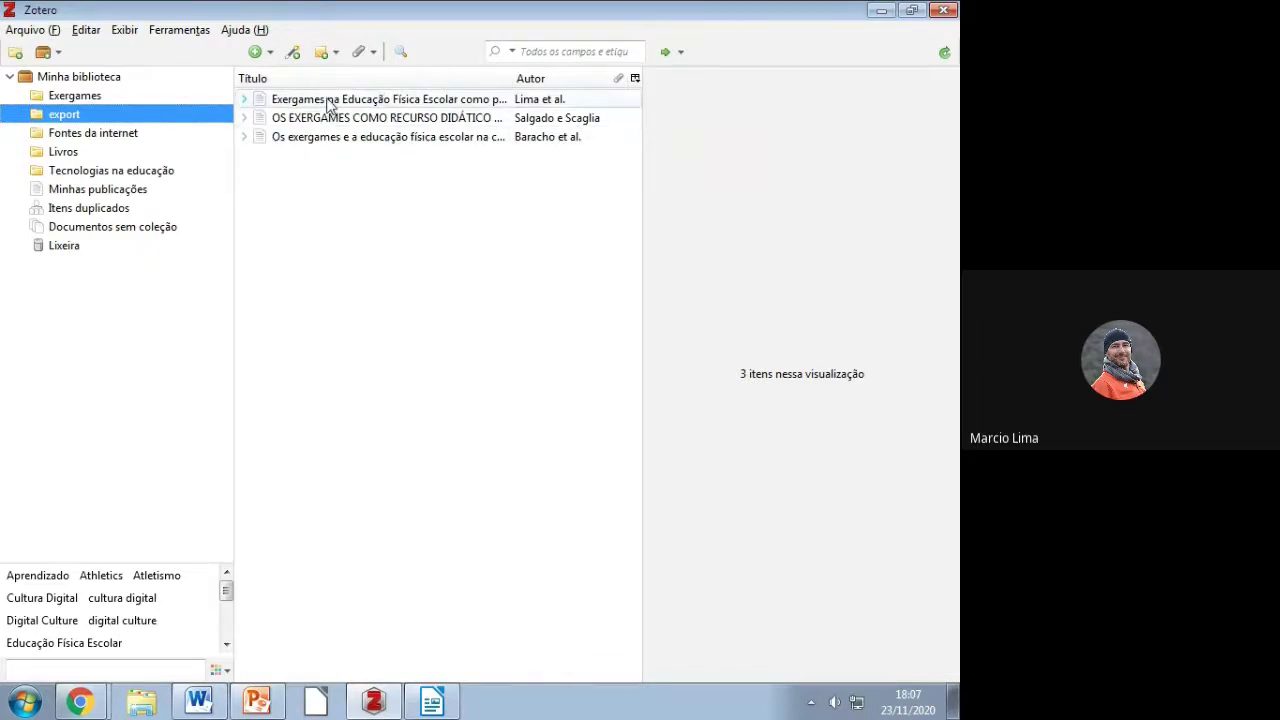
Step: Copy the three imported articles from the export collection into Exergames
click(330, 104)
shift+click(328, 140)
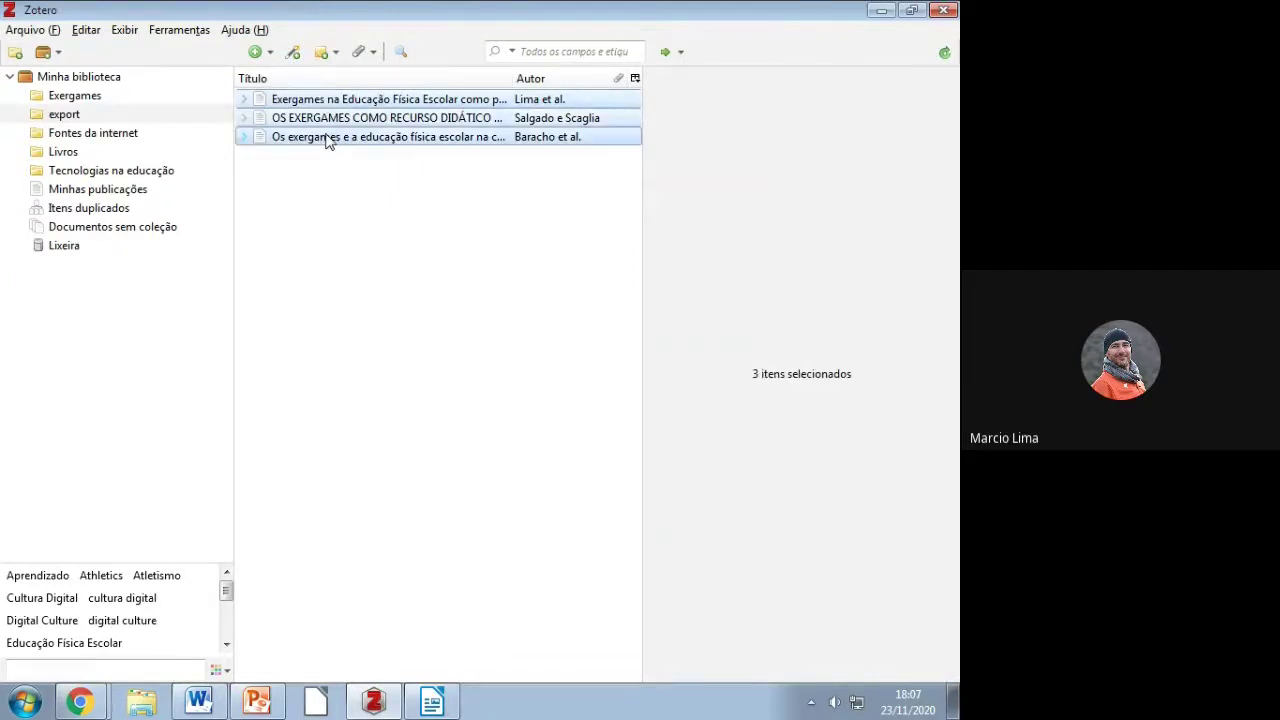
drag(328, 143, 101, 100)
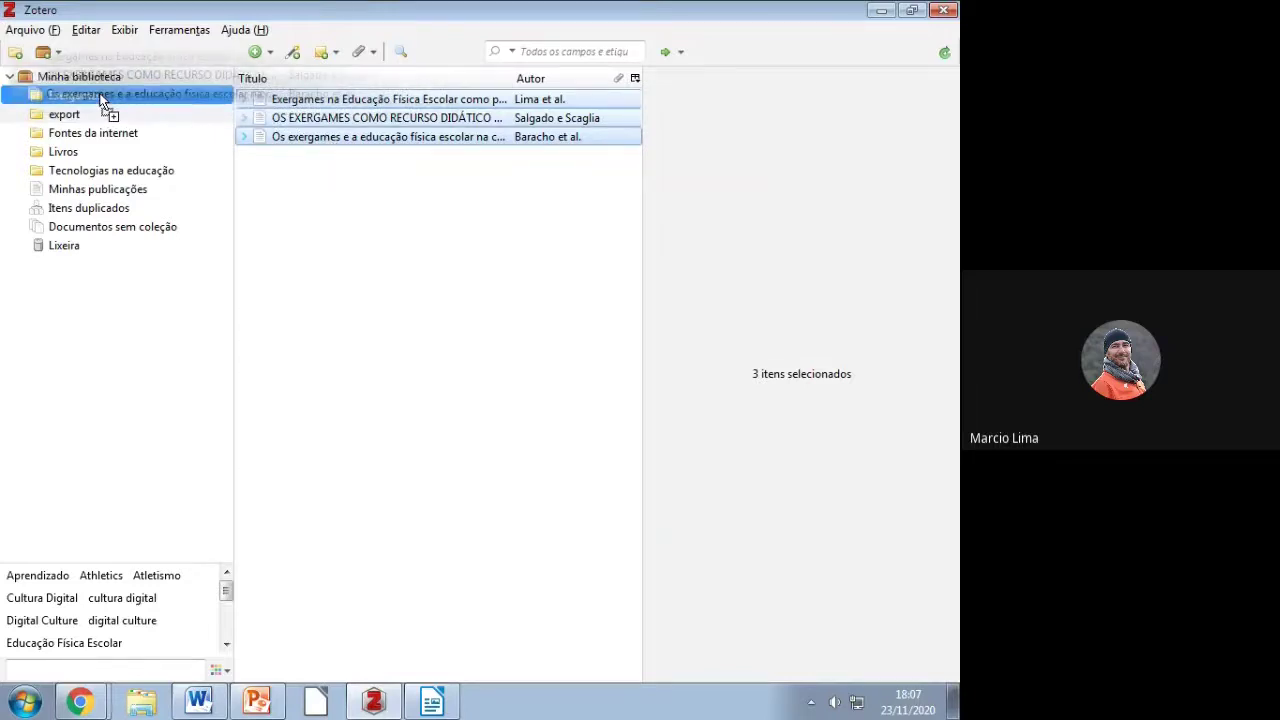
drag(101, 100, 101, 100)
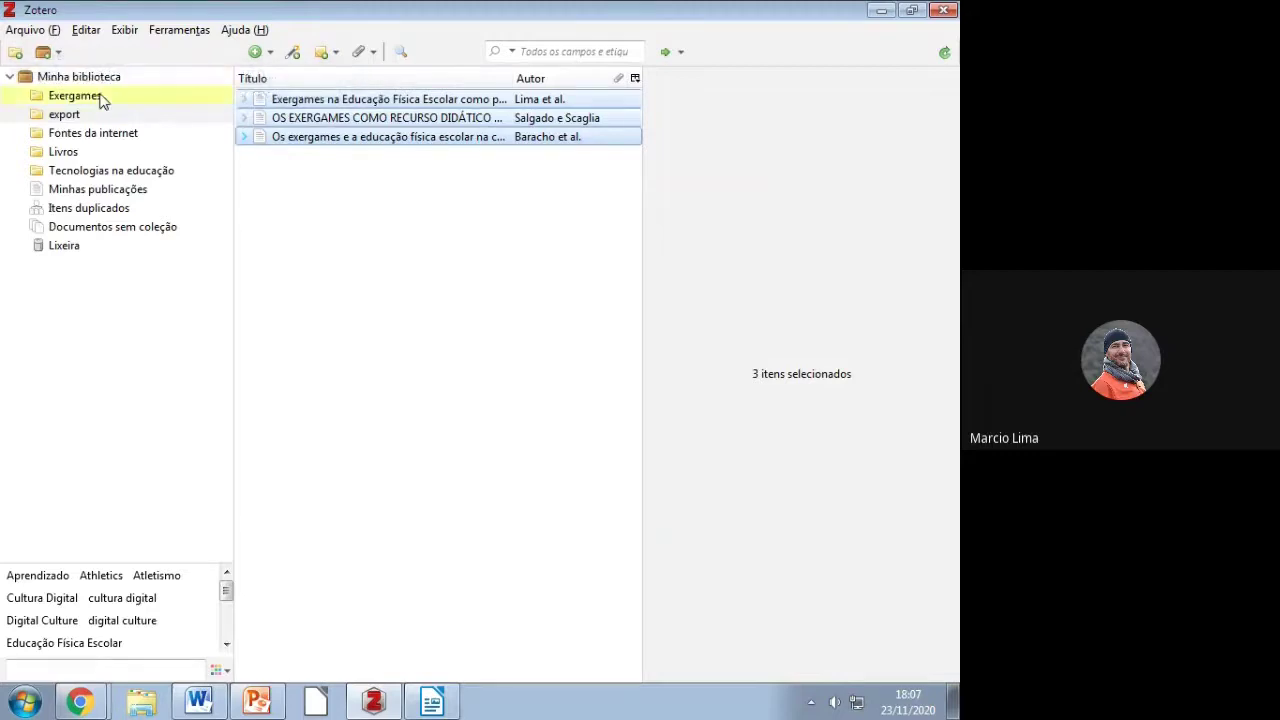
click(99, 99)
click(88, 117)
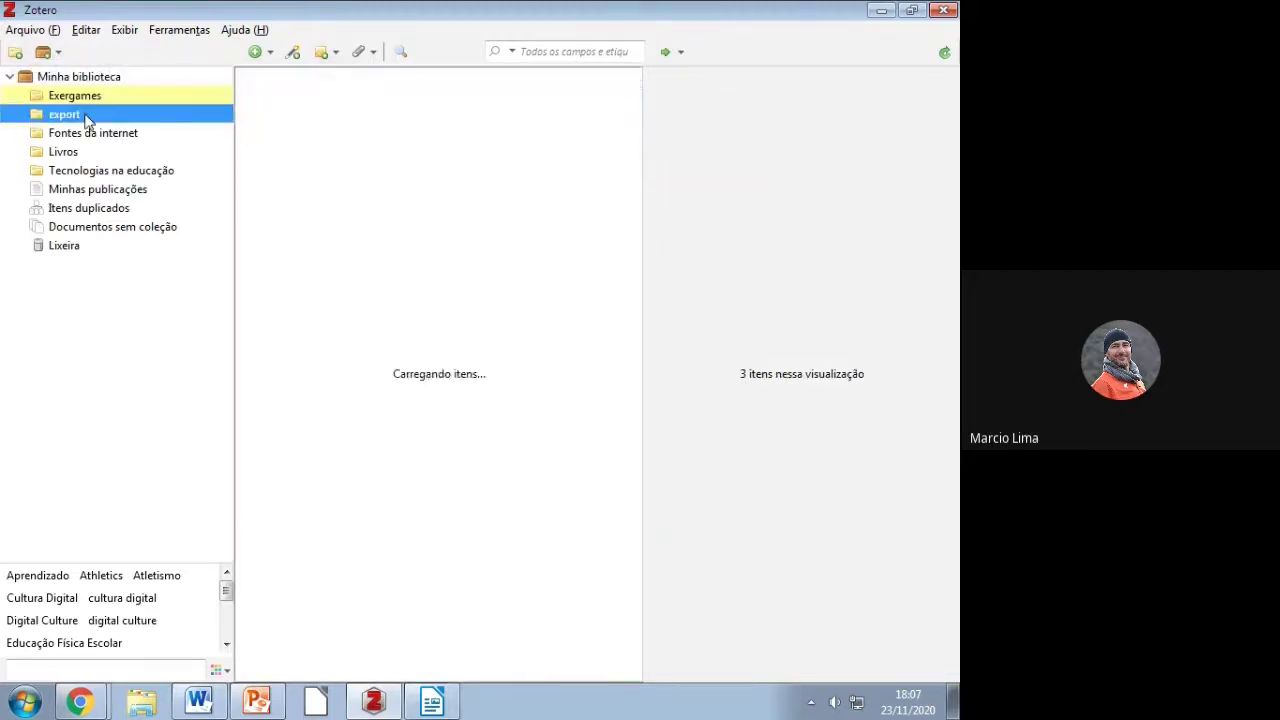
click(86, 100)
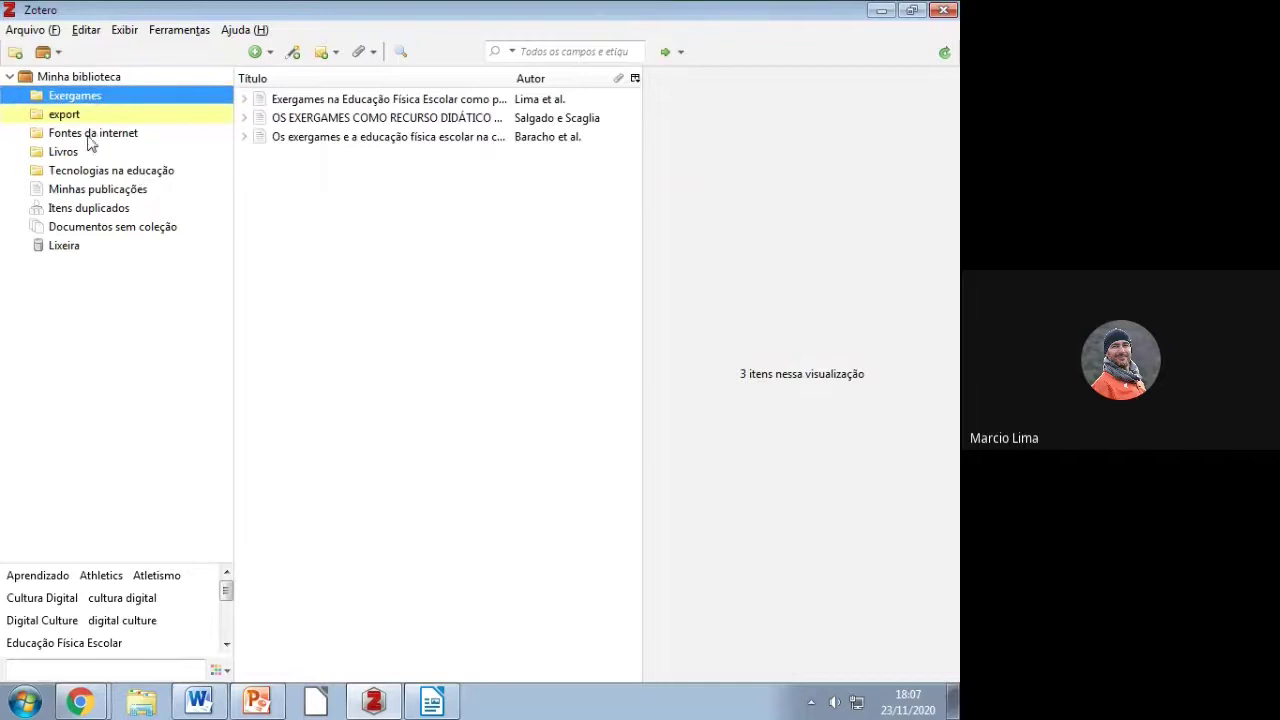
click(70, 116)
Step: Remove the export collection along with its three items
right_click(70, 116)
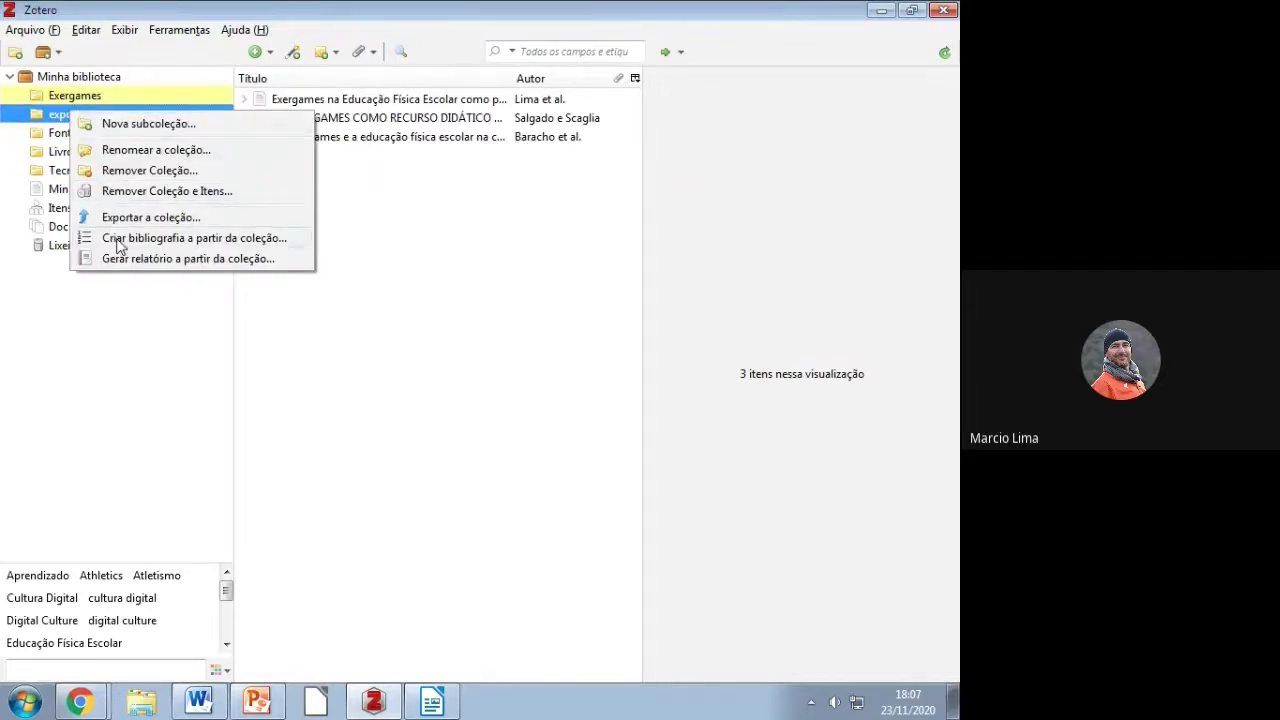
click(118, 195)
click(497, 372)
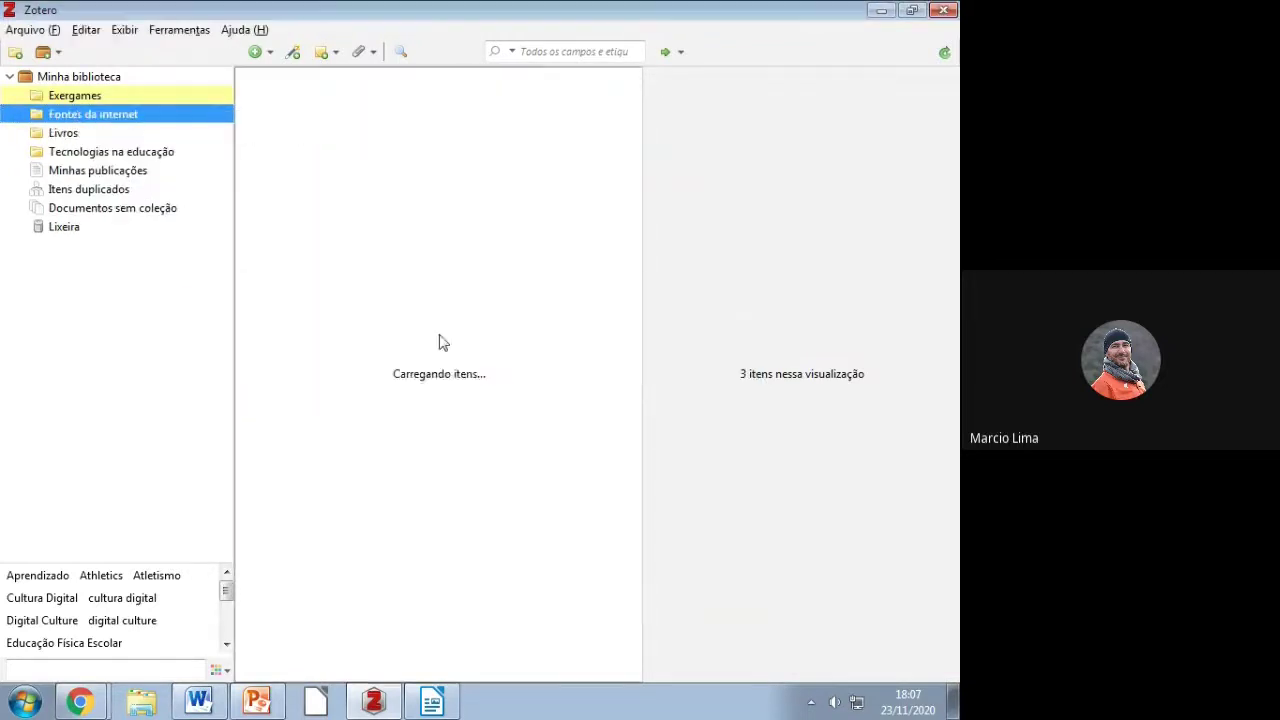
click(100, 100)
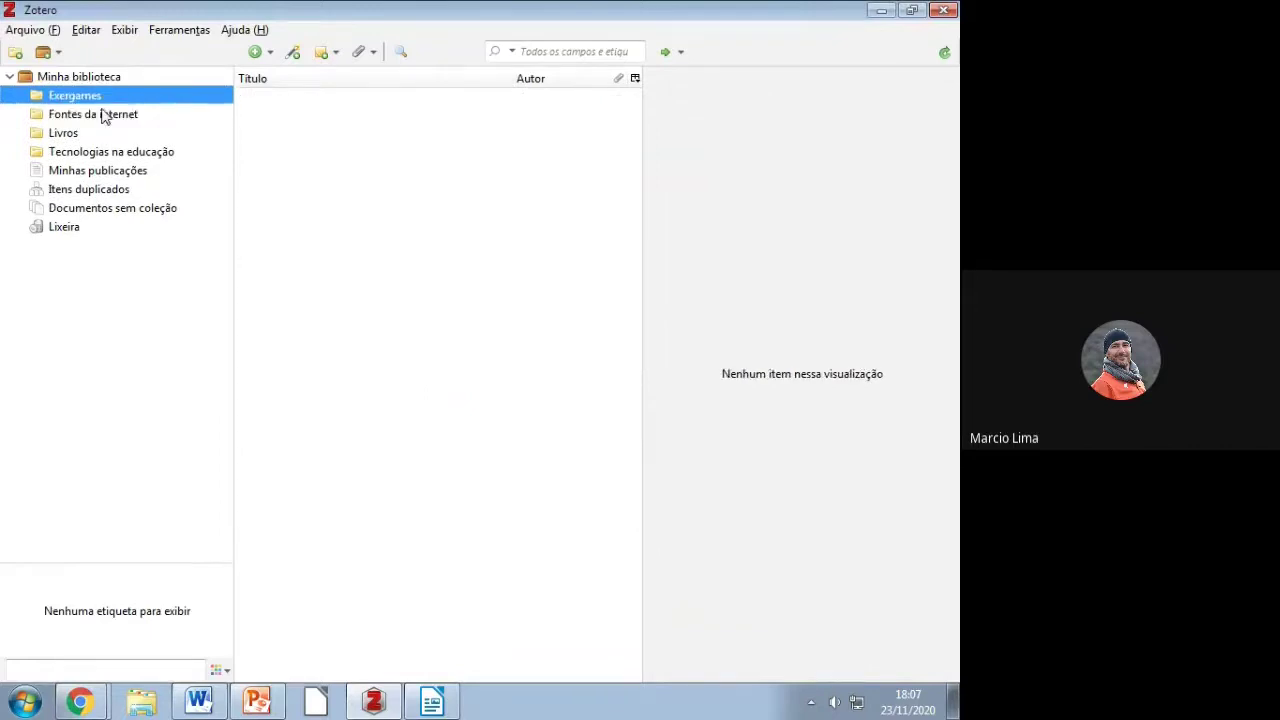
Step: Permanently empty the Lixeira (trash)
click(58, 230)
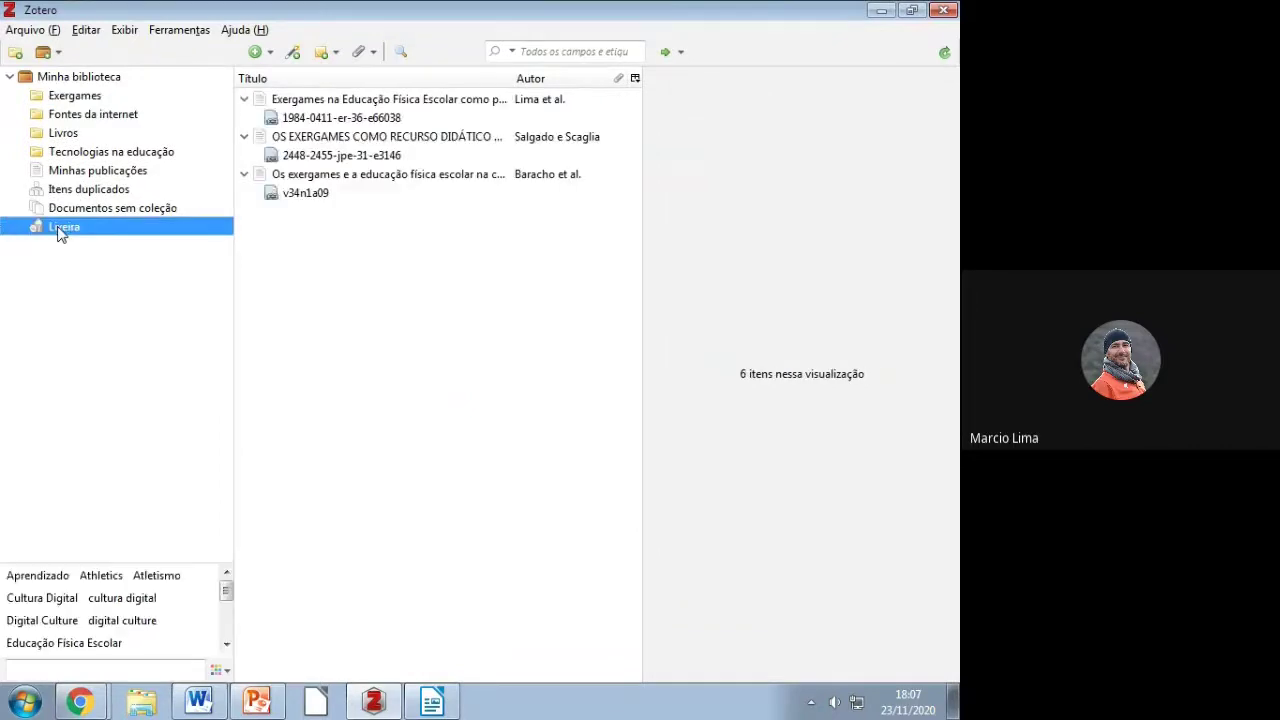
right_click(168, 236)
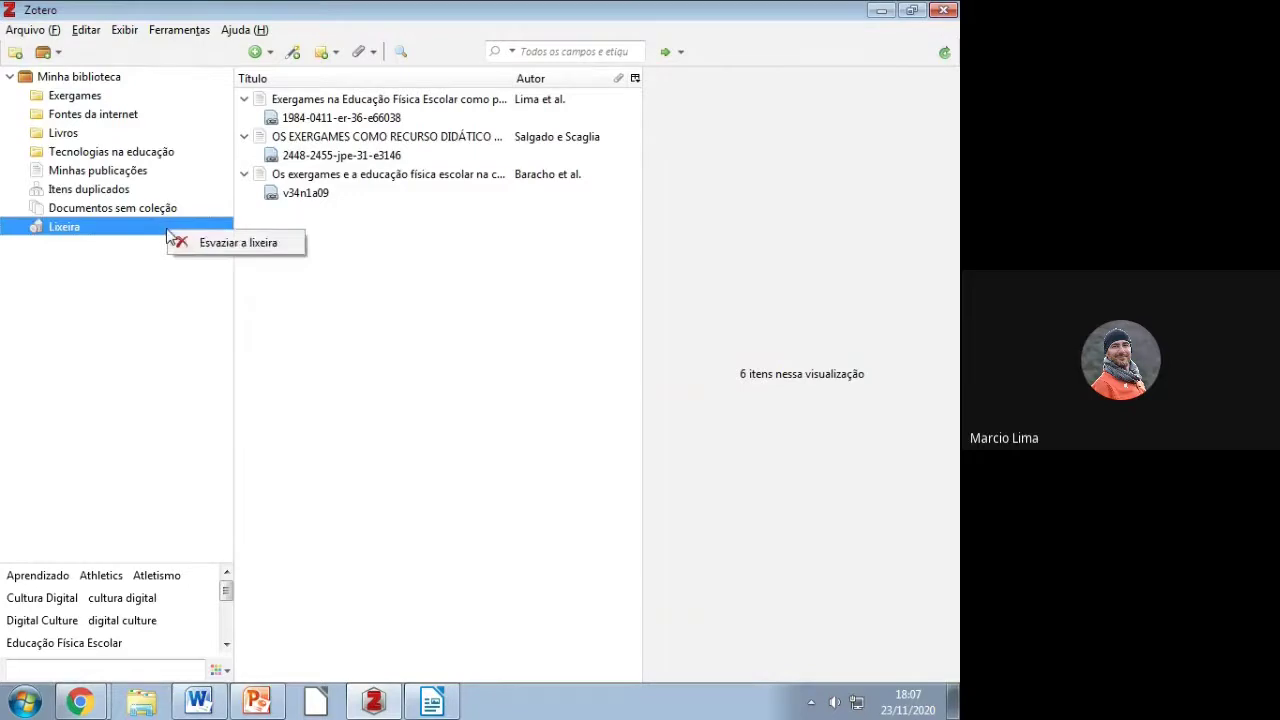
click(268, 244)
click(437, 379)
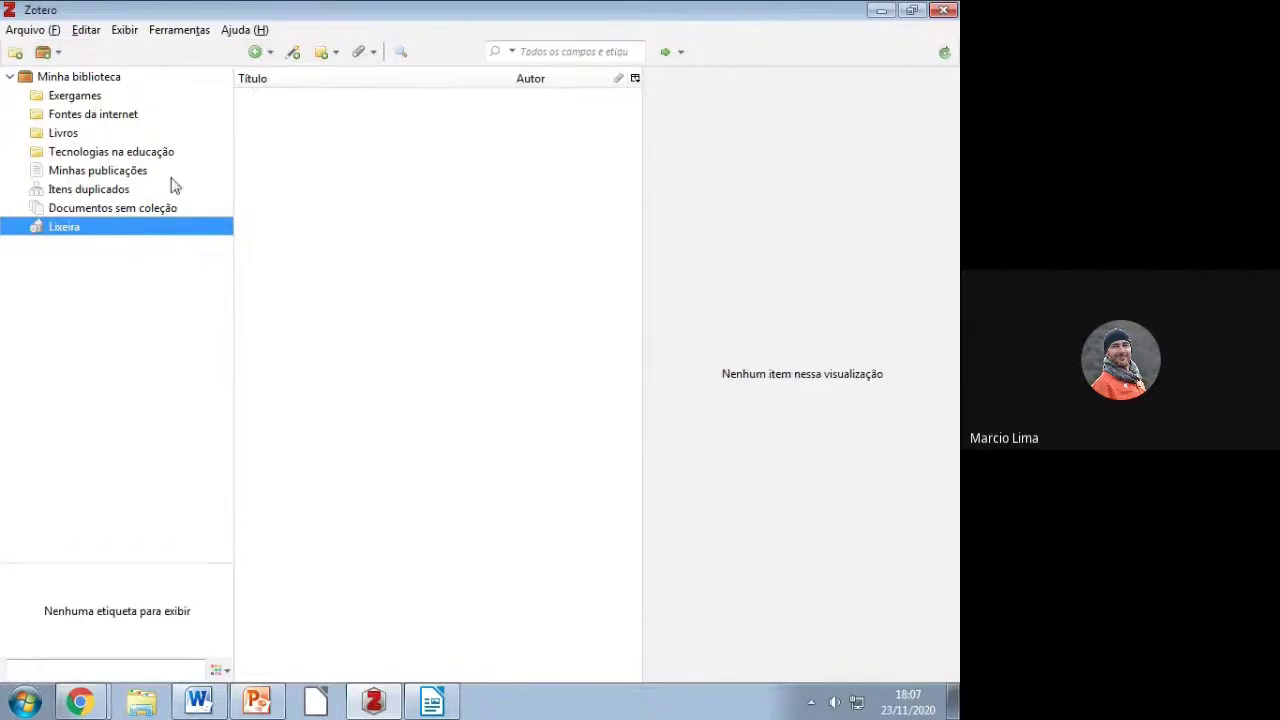
click(85, 105)
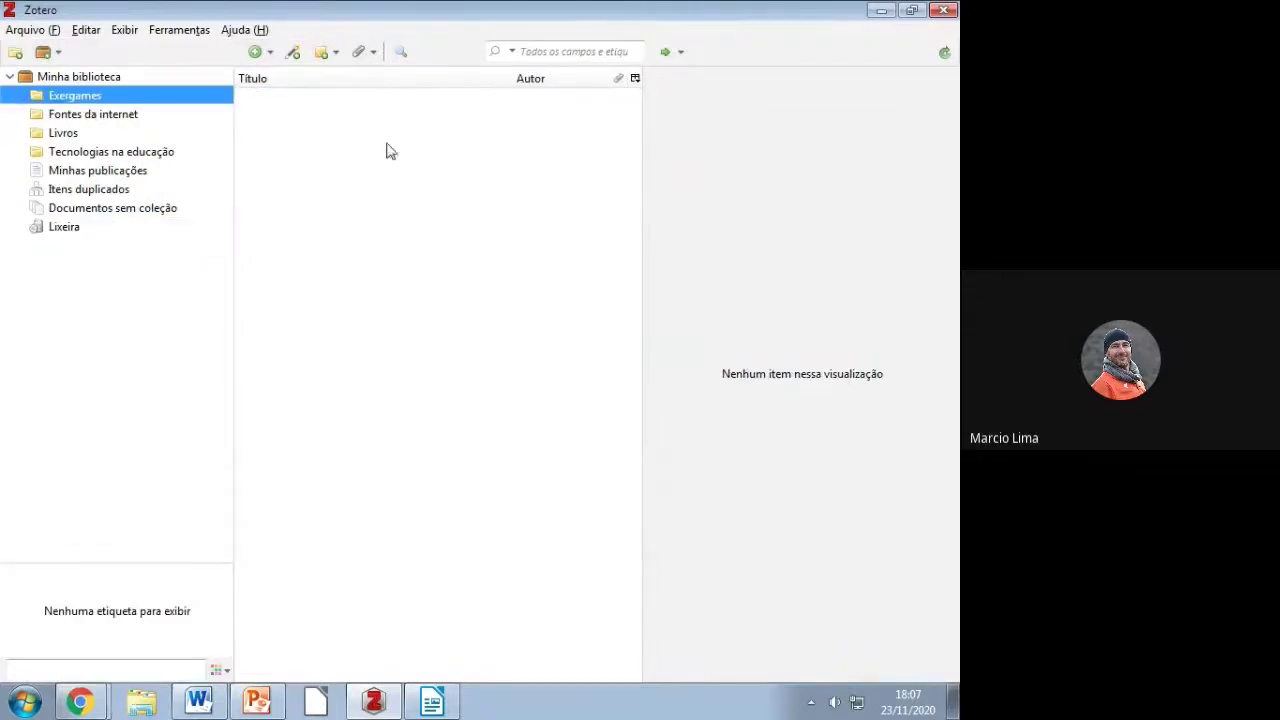
click(38, 30)
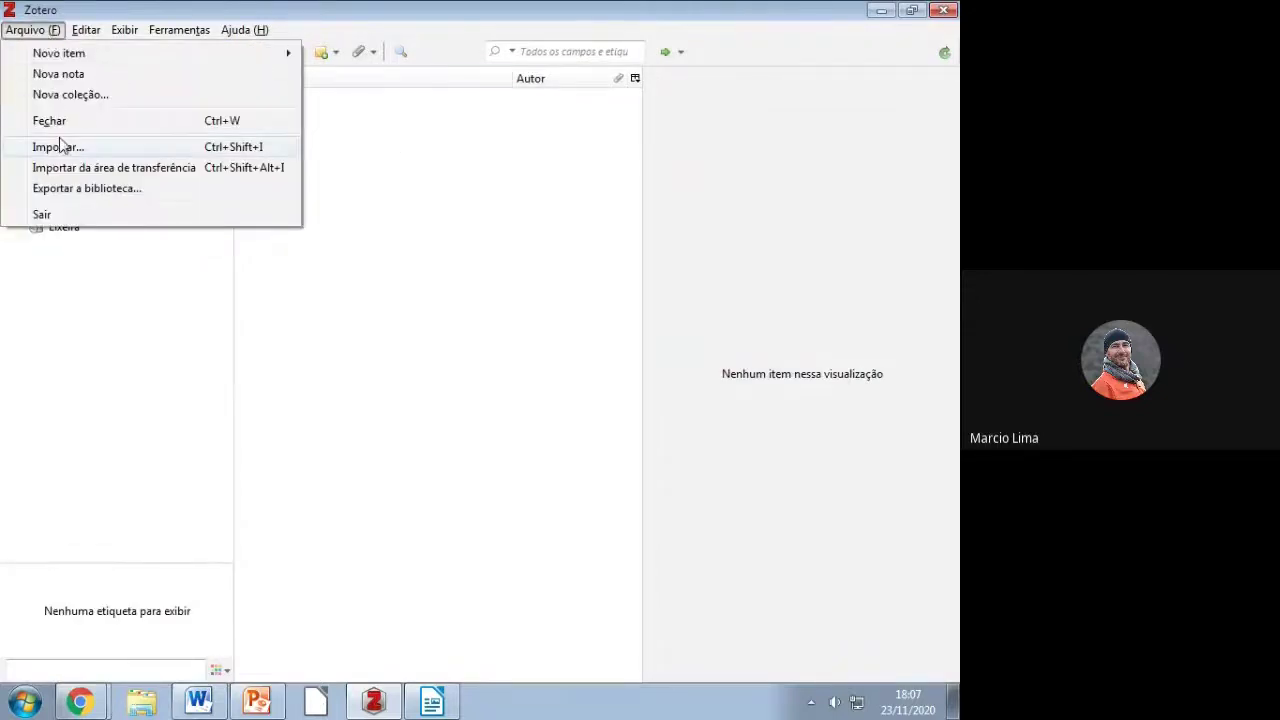
Step: Import export.ris from the desktop again, adding 3 items with the new-collection option unchecked
click(60, 147)
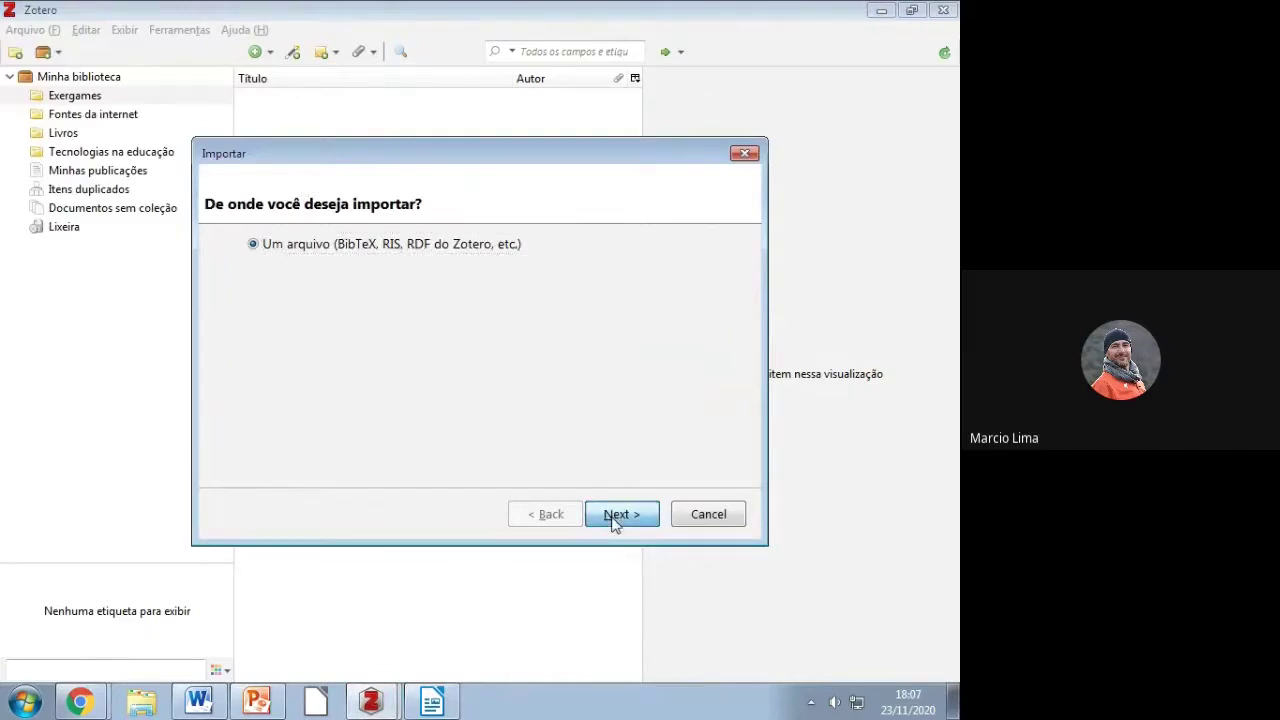
click(615, 520)
drag(772, 317, 740, 437)
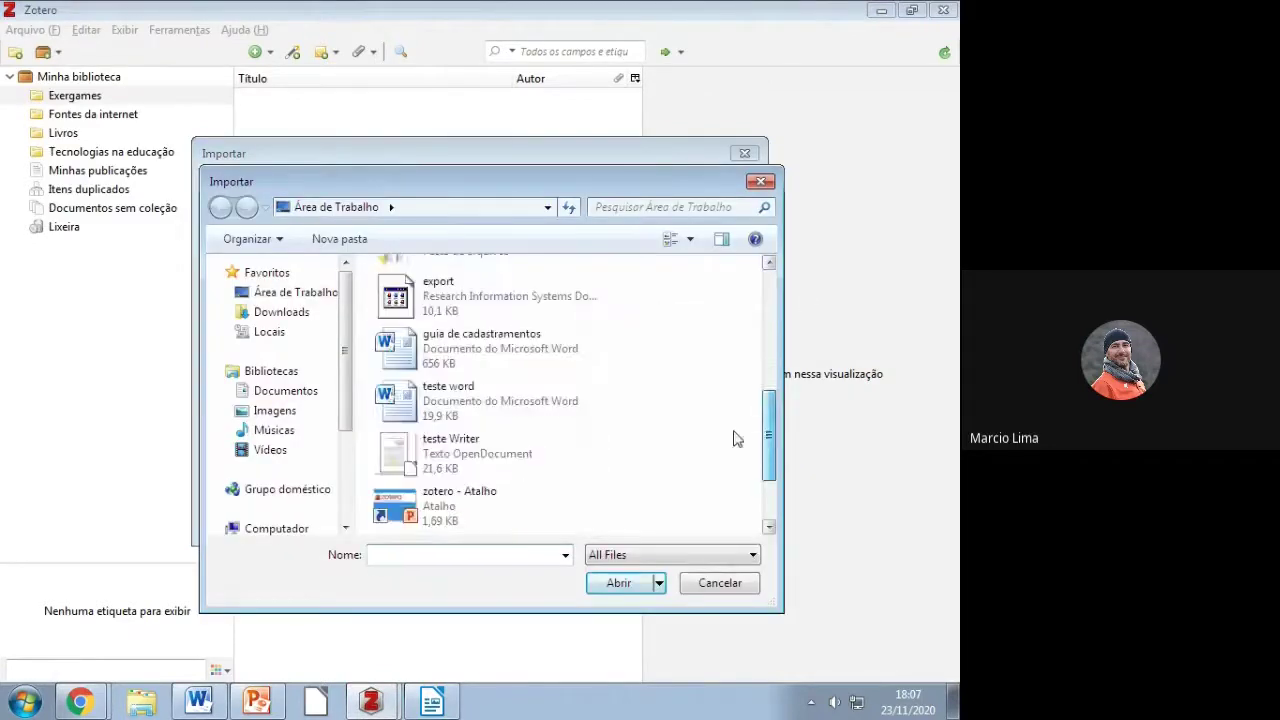
double_click(480, 298)
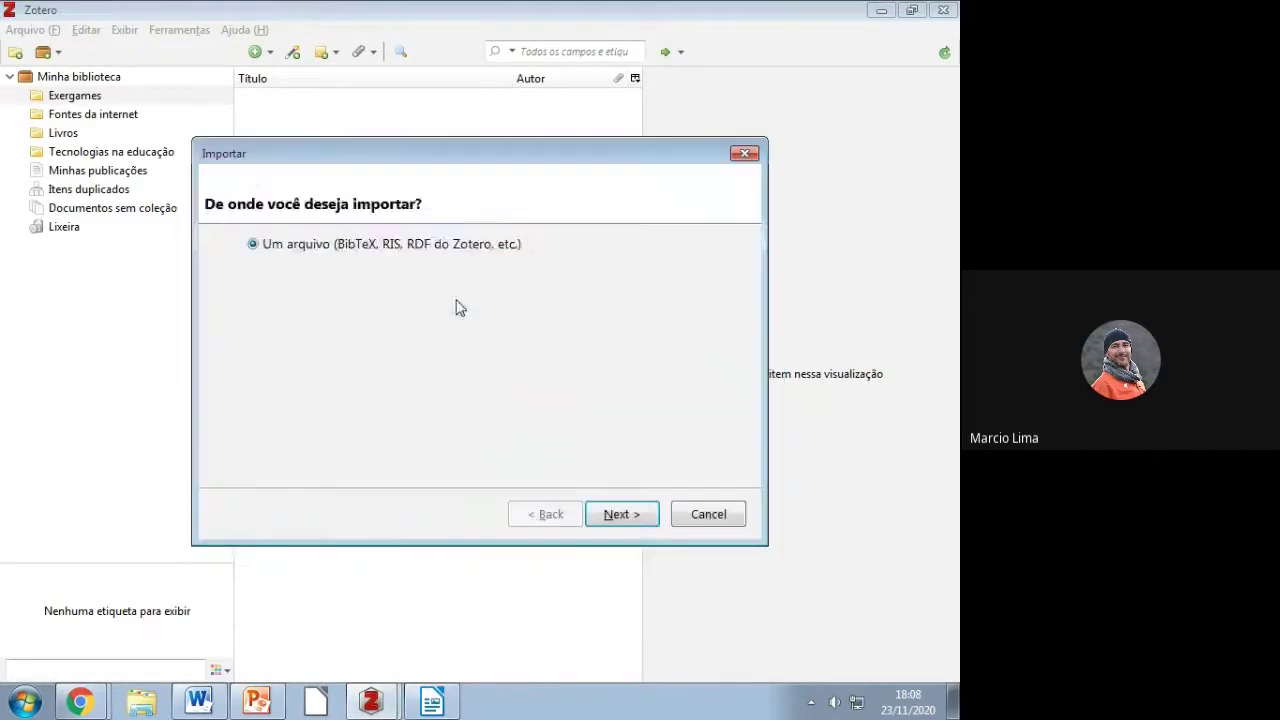
click(255, 226)
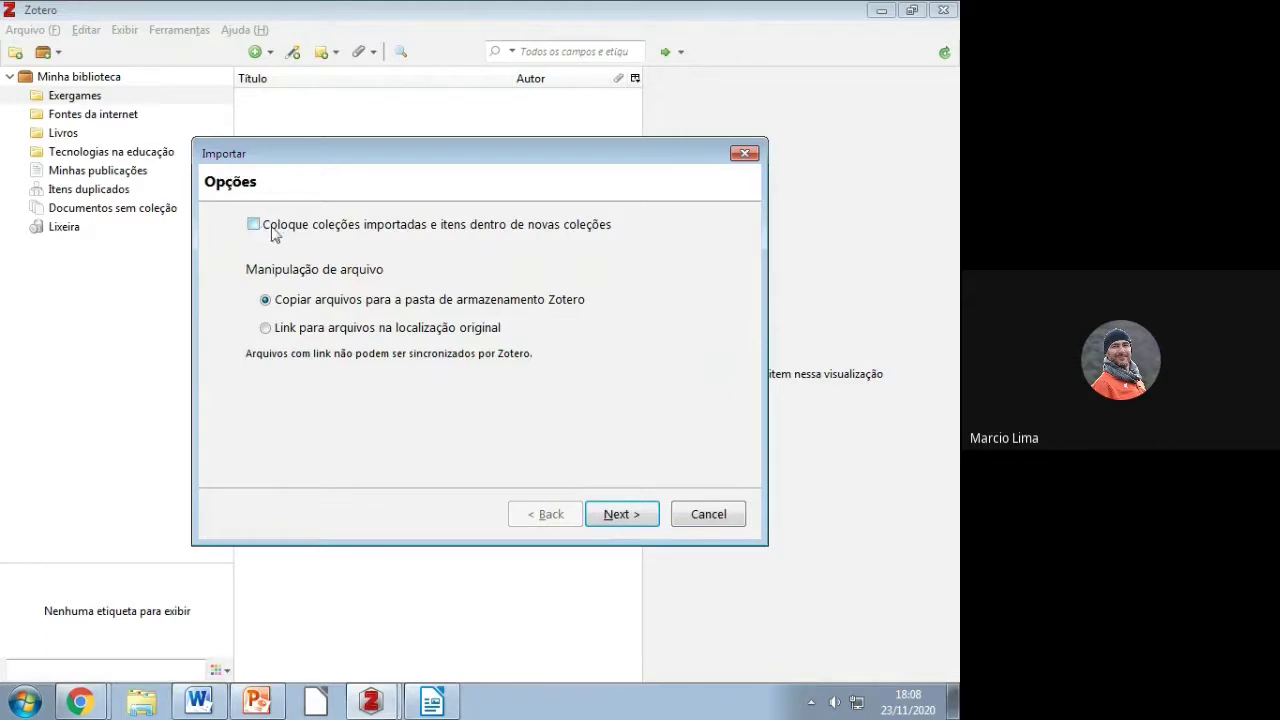
click(622, 514)
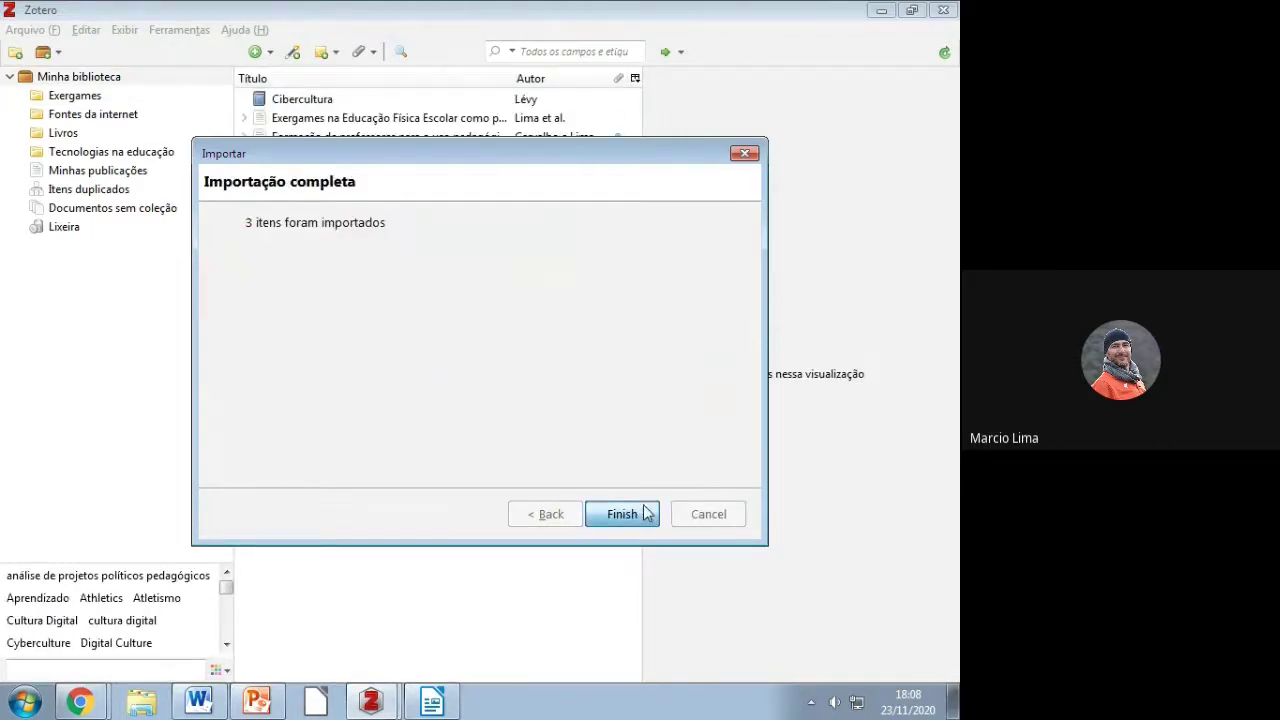
click(645, 513)
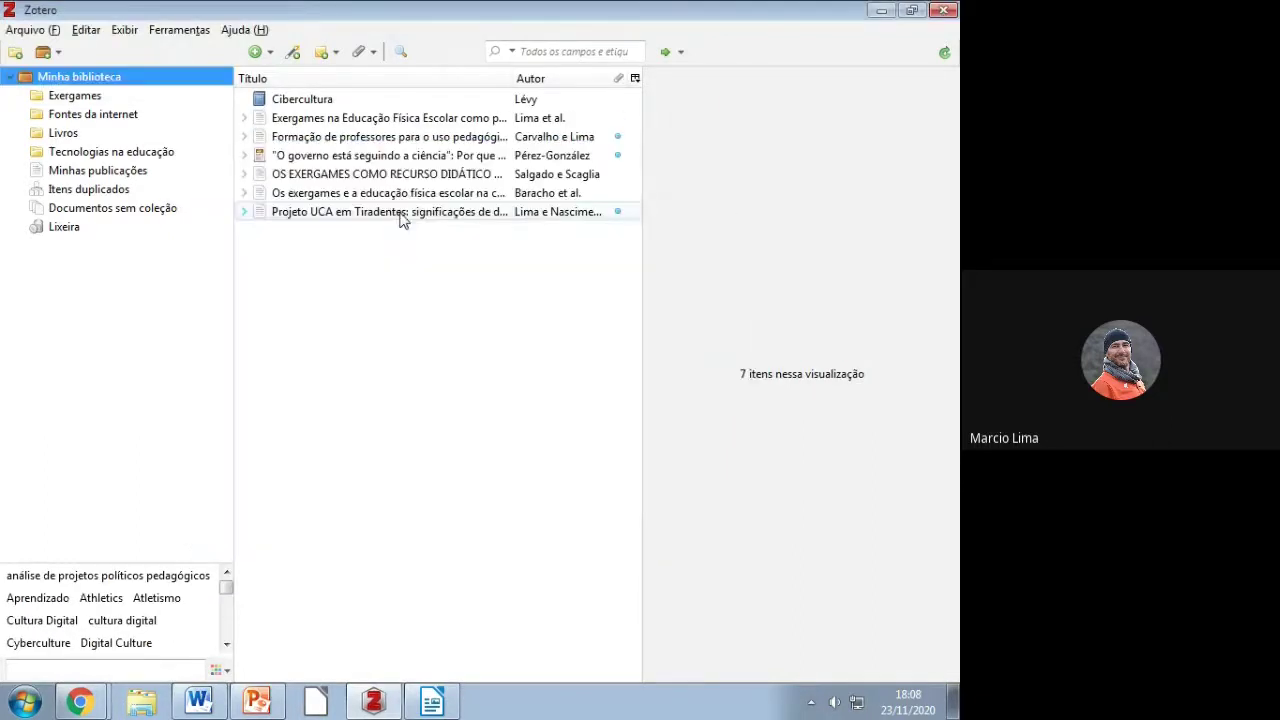
Step: File the three exergames articles into the Exergames collection
click(338, 174)
shift+click(325, 194)
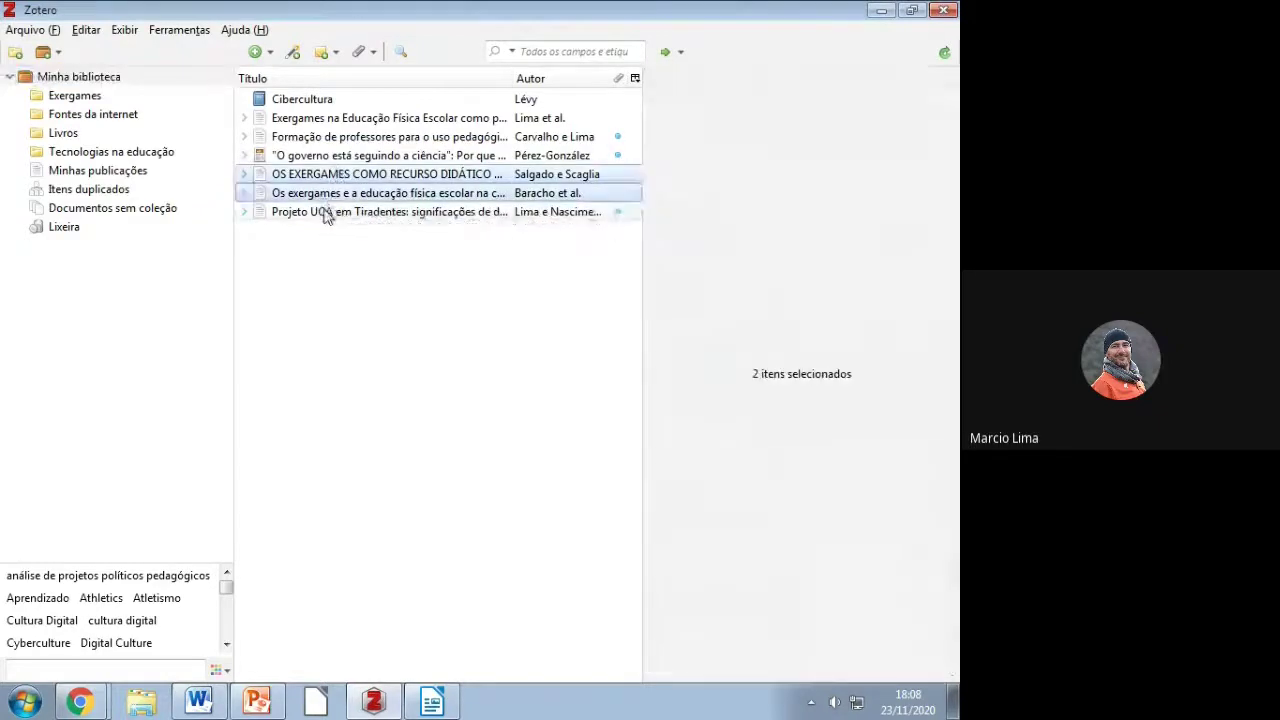
ctrl+click(310, 120)
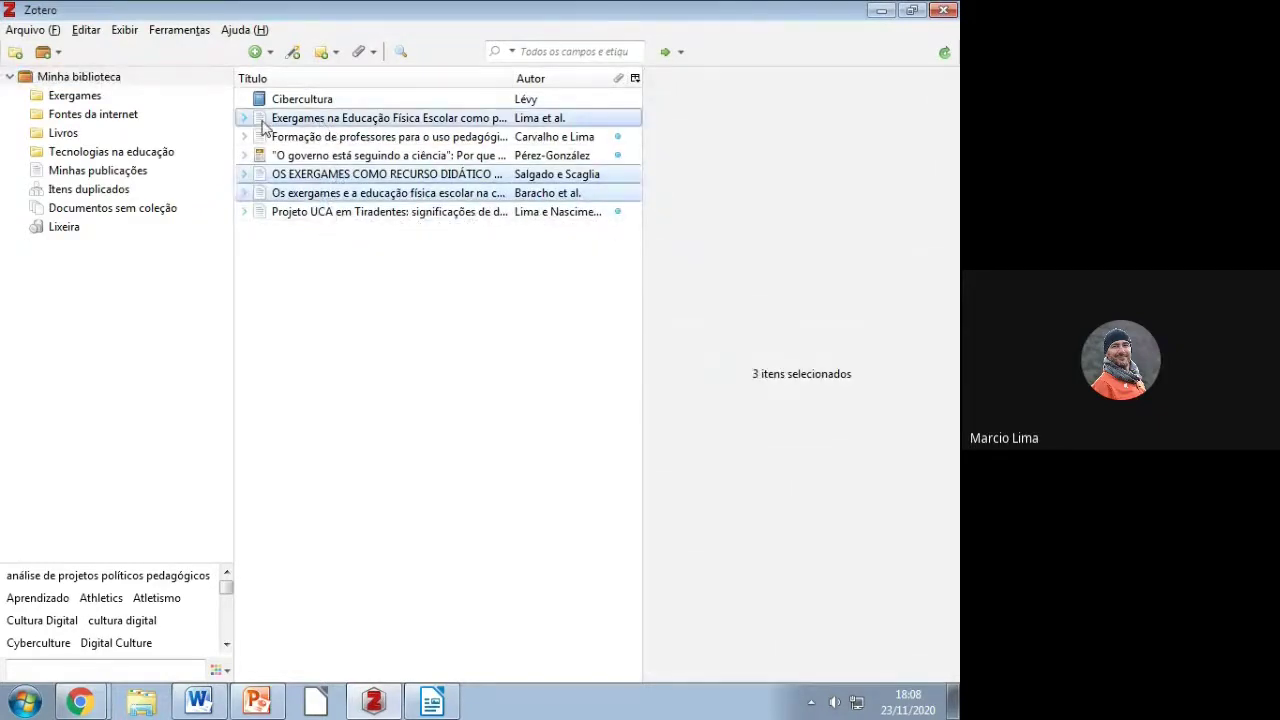
drag(210, 123, 88, 100)
click(88, 98)
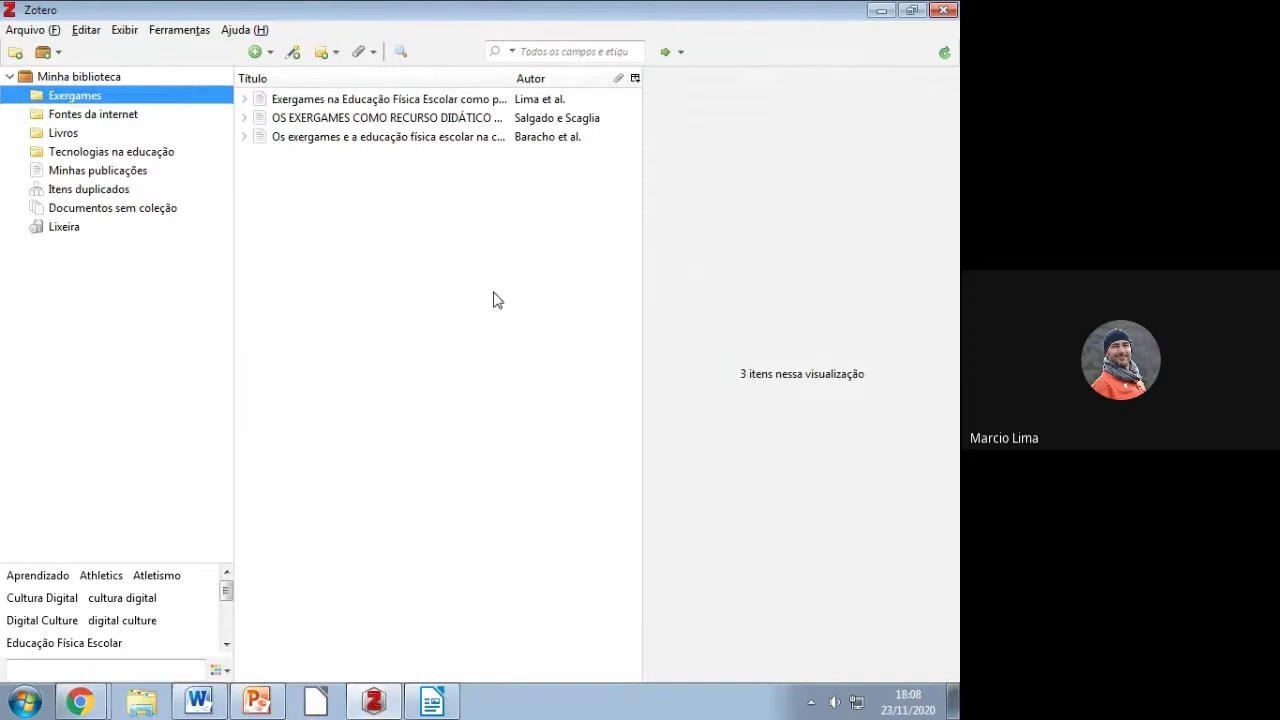
Step: Inspect the Exergames articles' attachments and a Tecnologias na educação article's PDF and snapshot
click(245, 137)
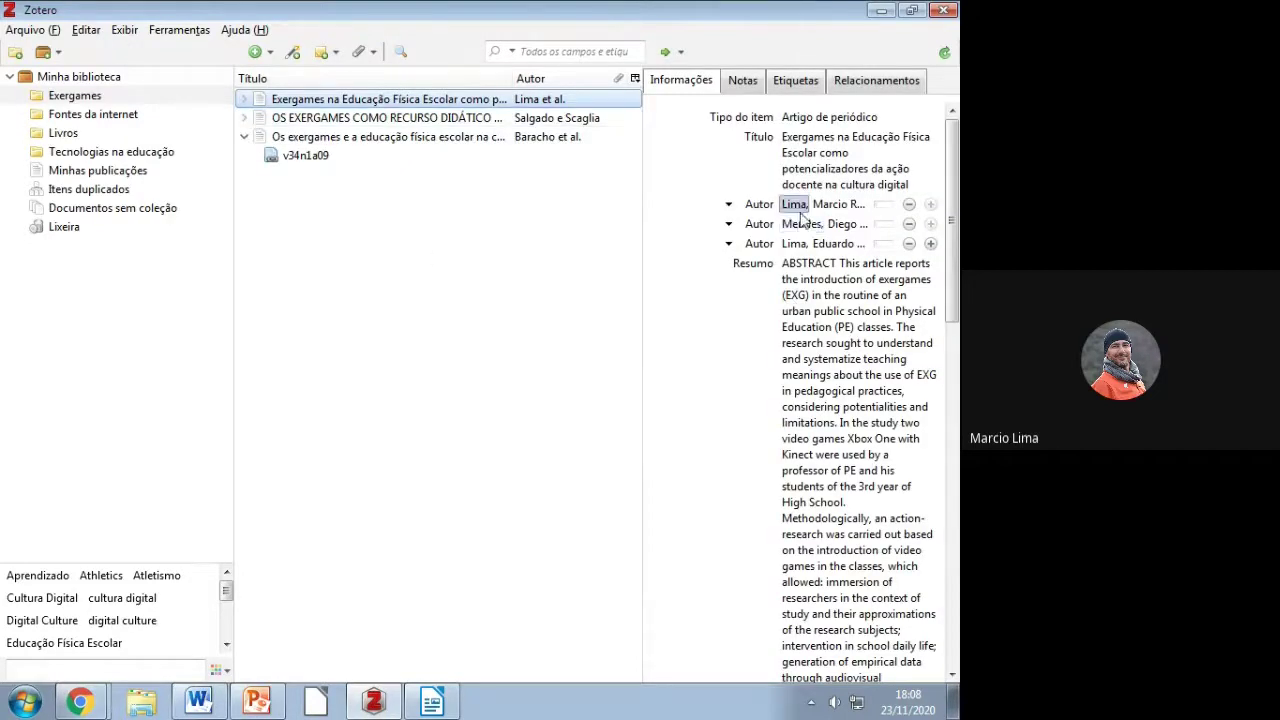
click(244, 118)
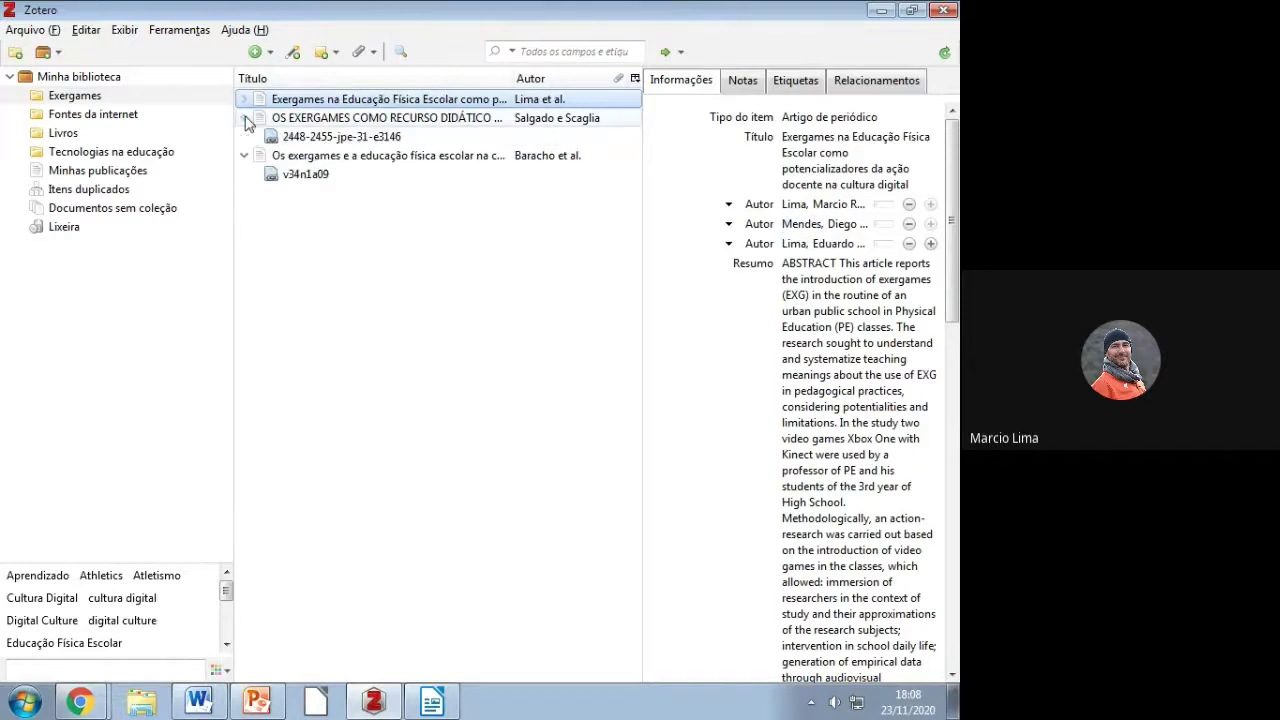
click(350, 136)
click(244, 99)
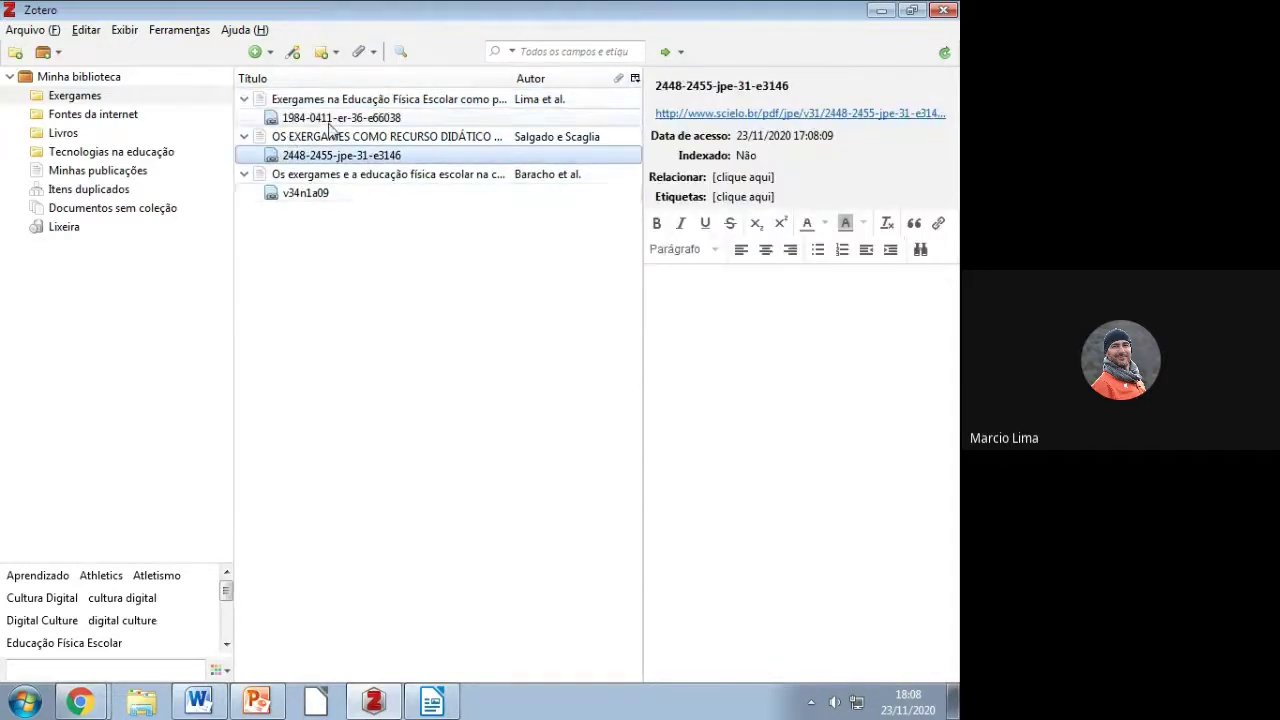
click(303, 99)
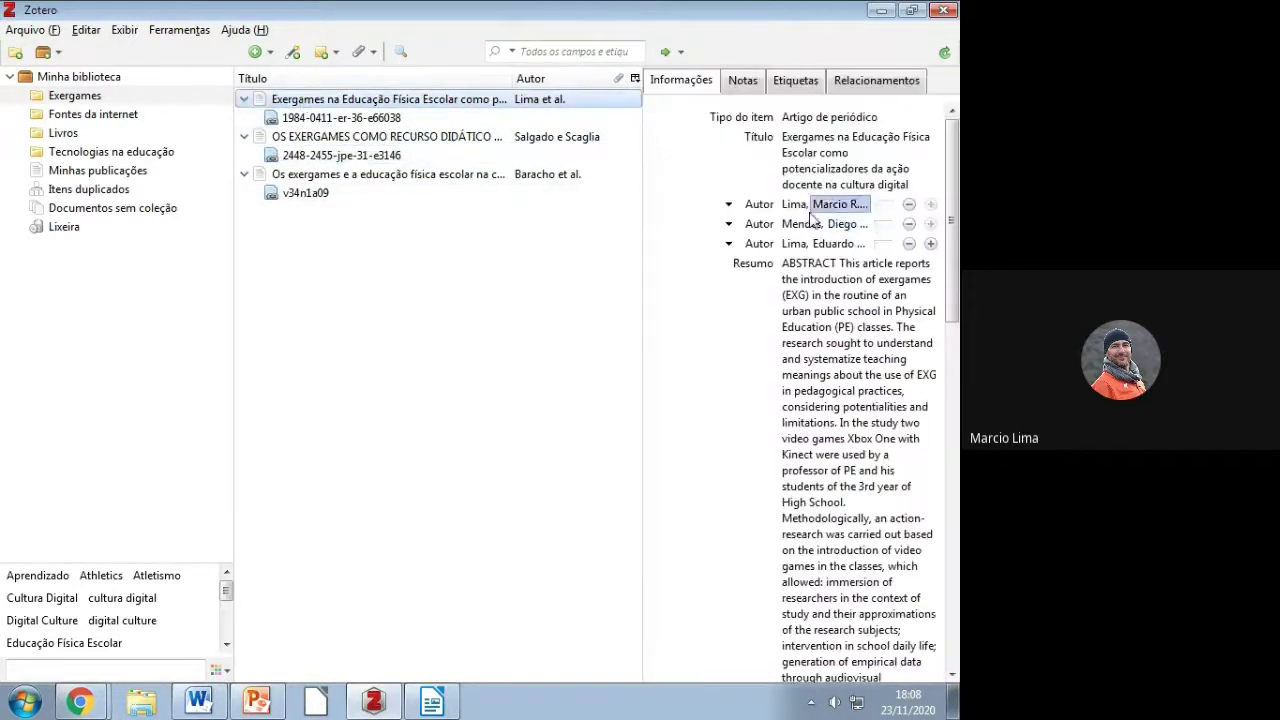
scroll(820, 447, down, 10)
scroll(760, 405, up, 10)
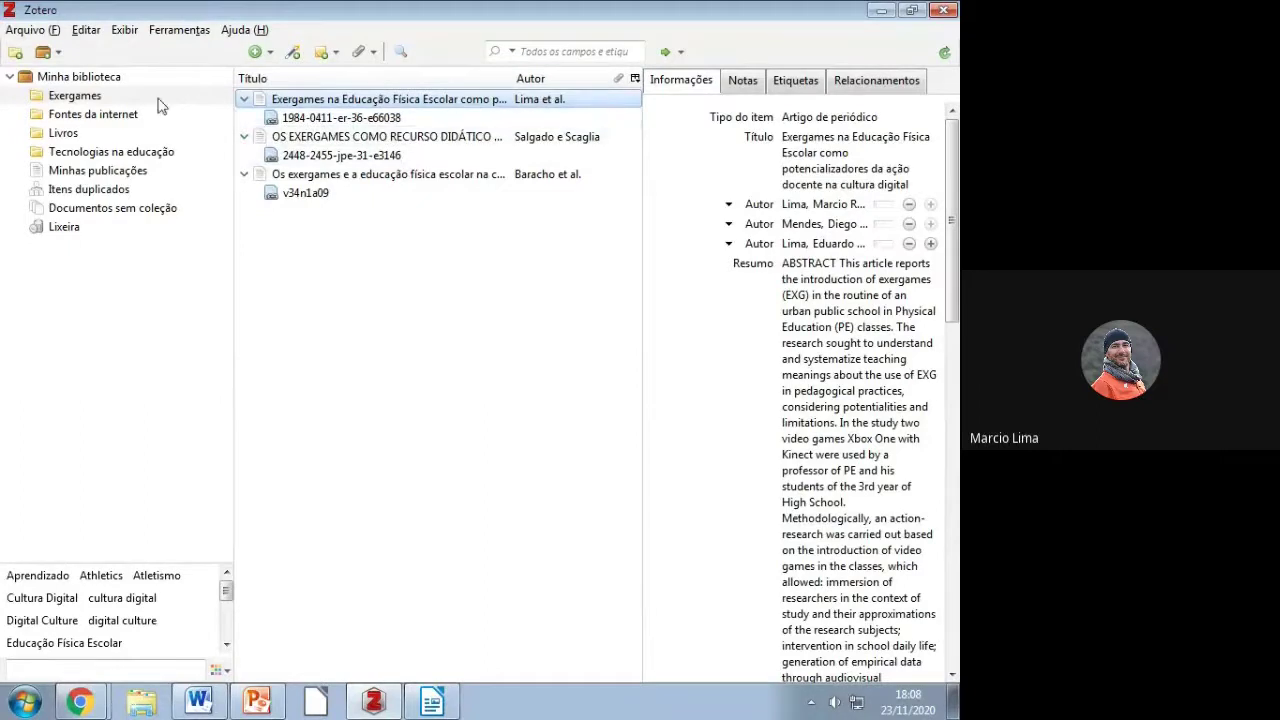
click(88, 152)
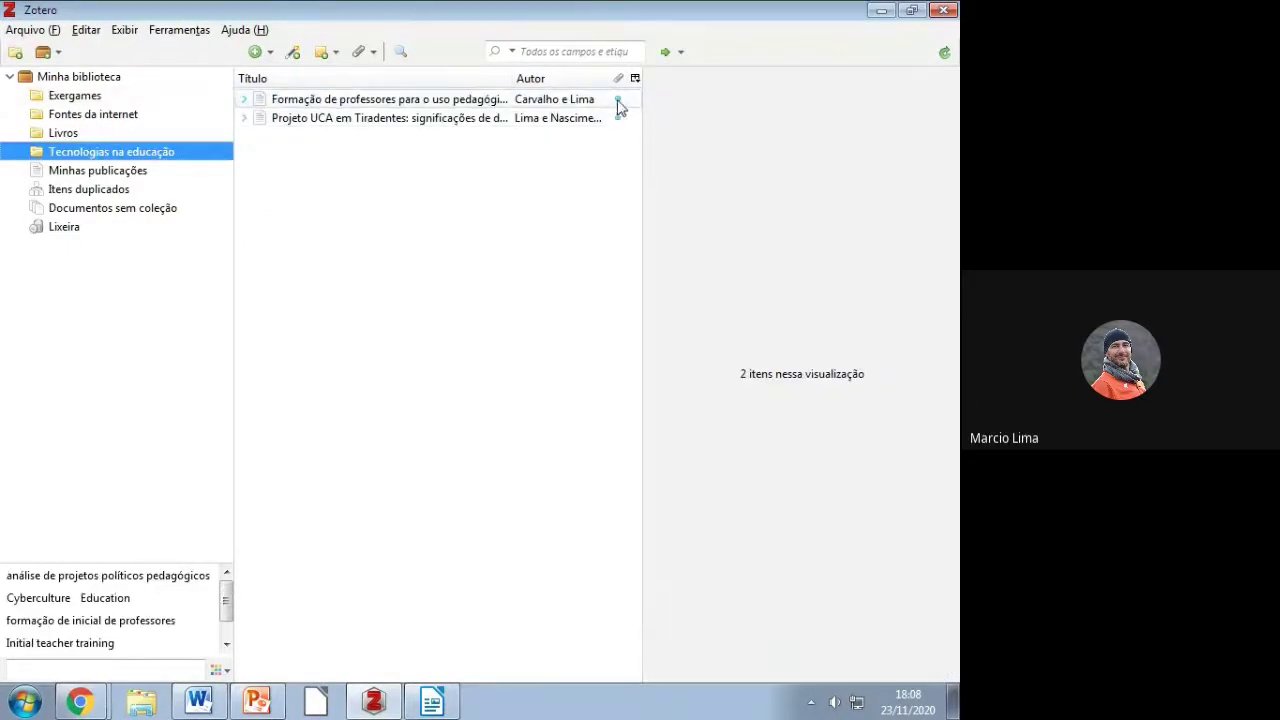
click(540, 104)
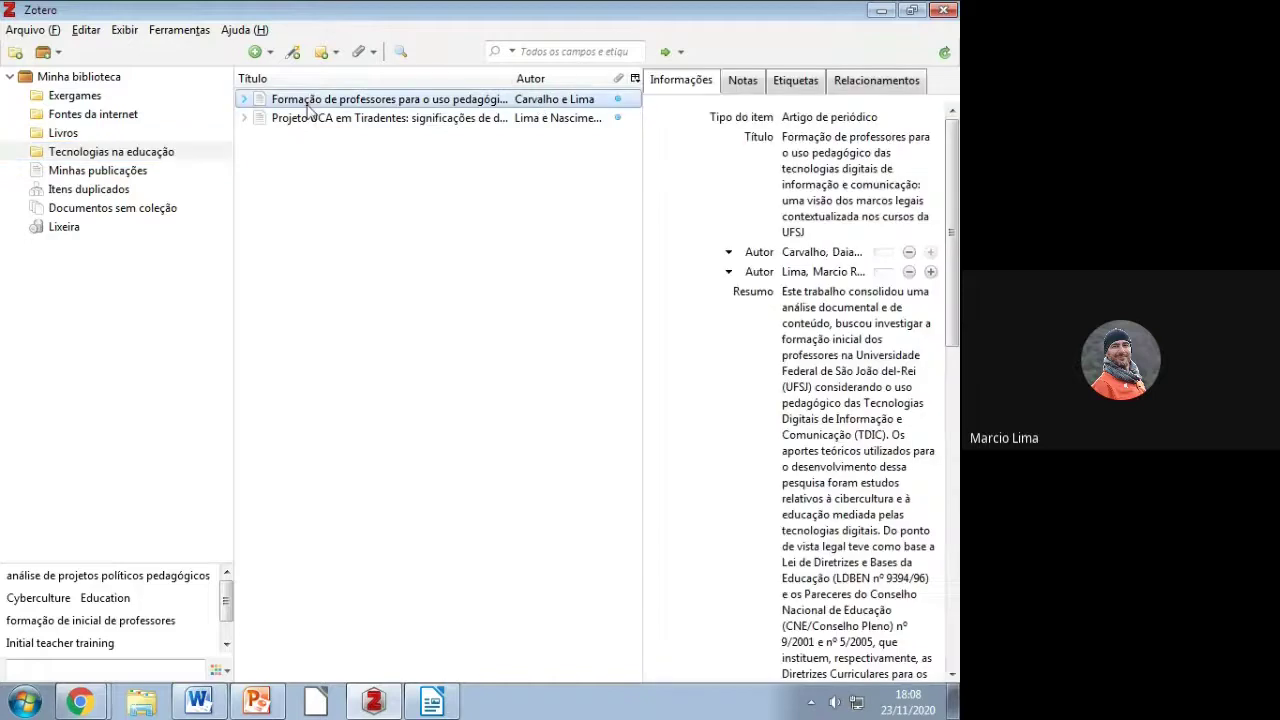
click(244, 99)
click(293, 124)
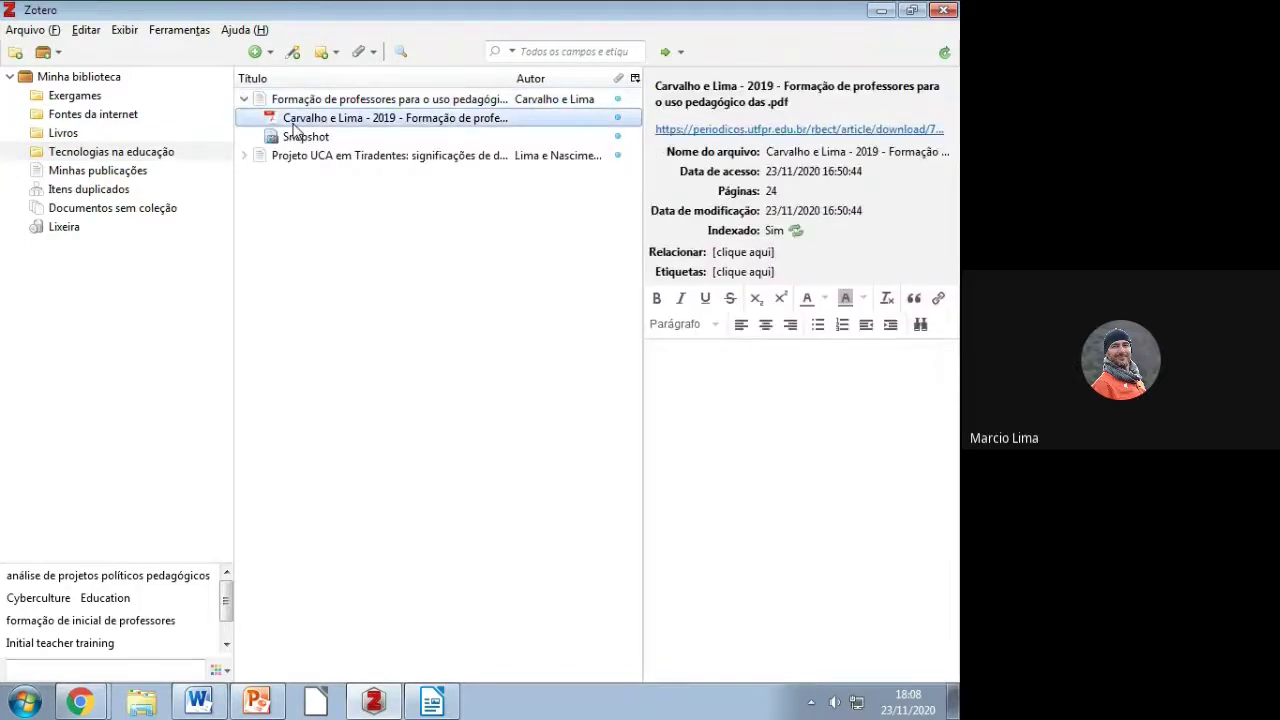
click(85, 95)
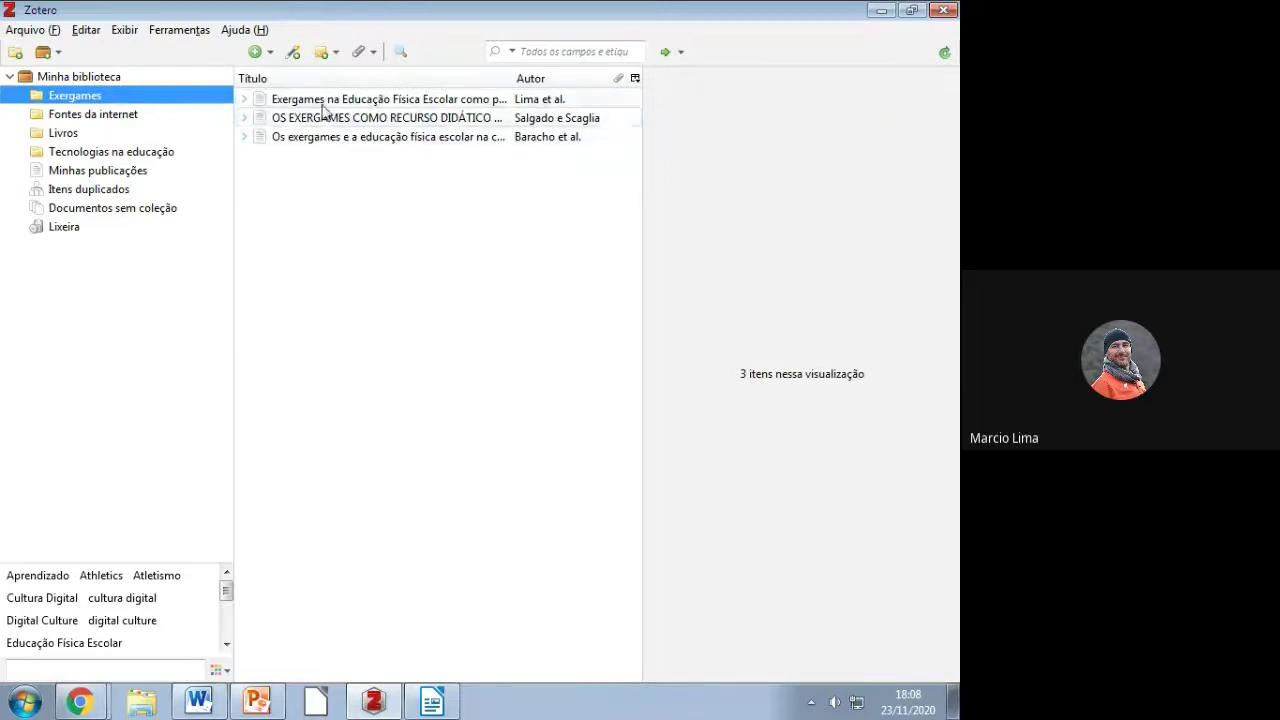
Step: Select all three Exergames articles and collapse each so only the reference rows show
click(245, 99)
click(244, 136)
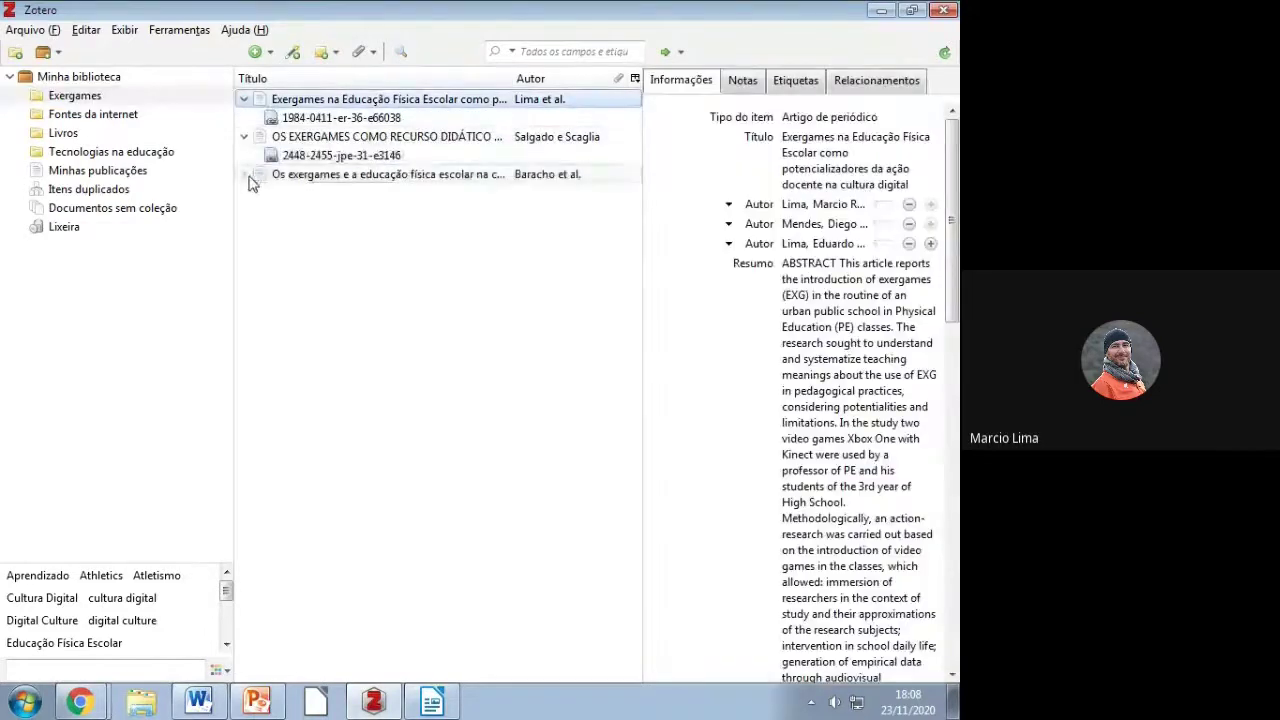
click(244, 174)
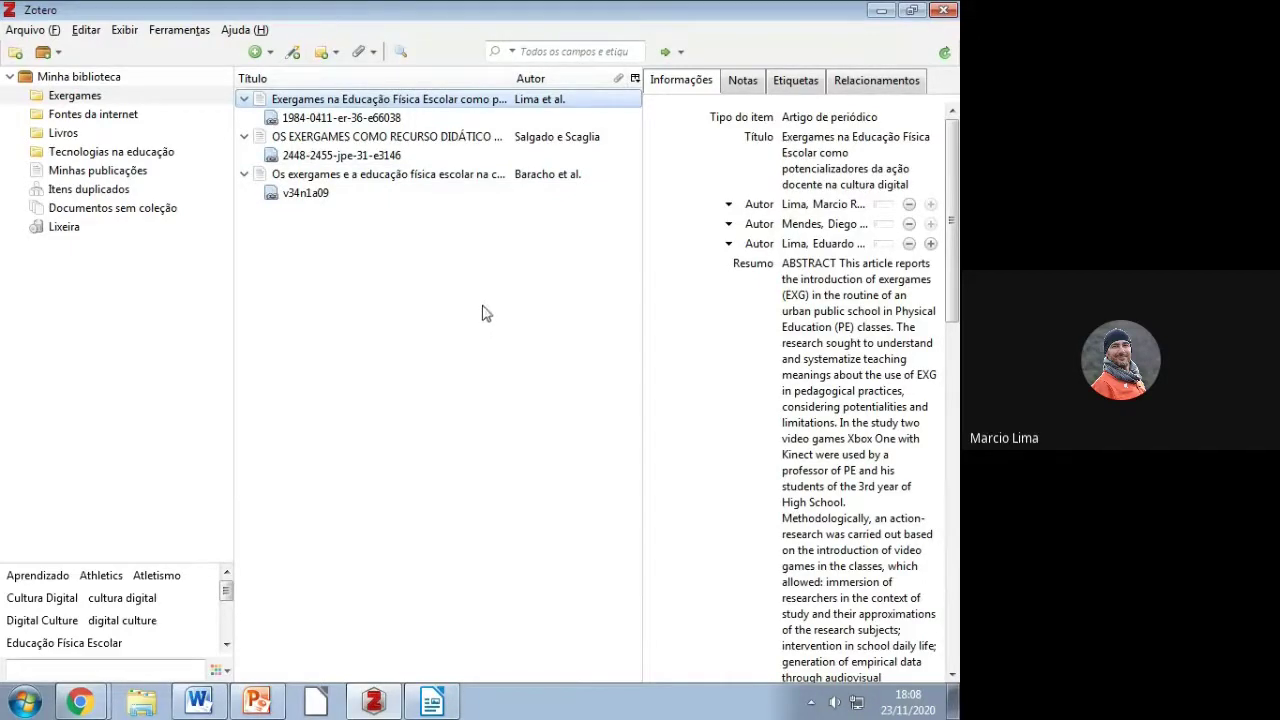
shift+click(322, 181)
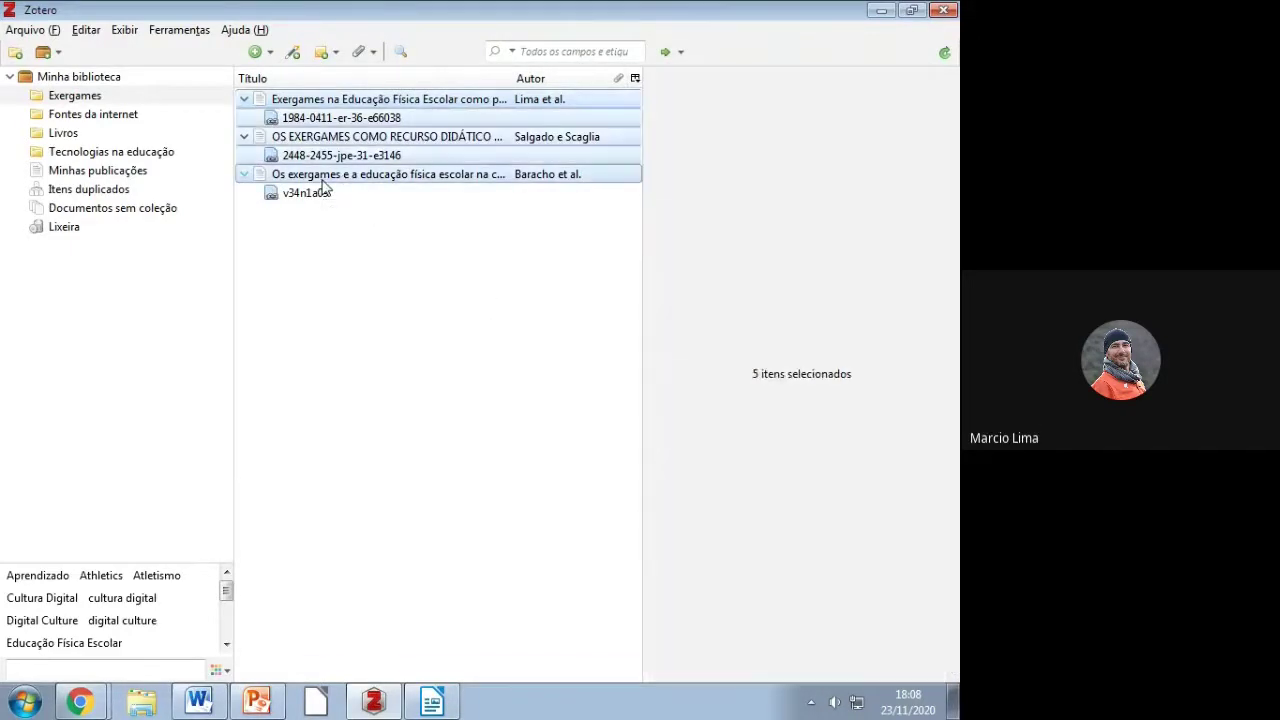
click(244, 136)
click(244, 155)
click(244, 99)
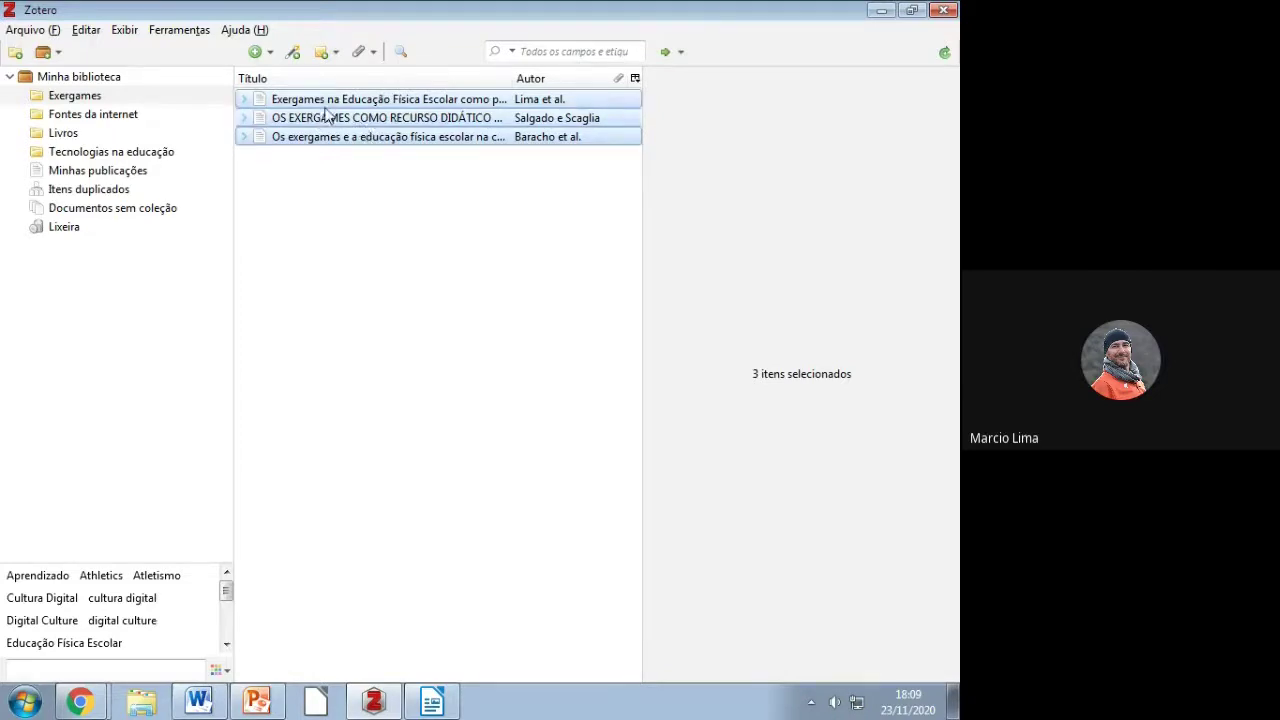
Step: Find available full-text PDFs for the three selected Exergames articles
right_click(352, 121)
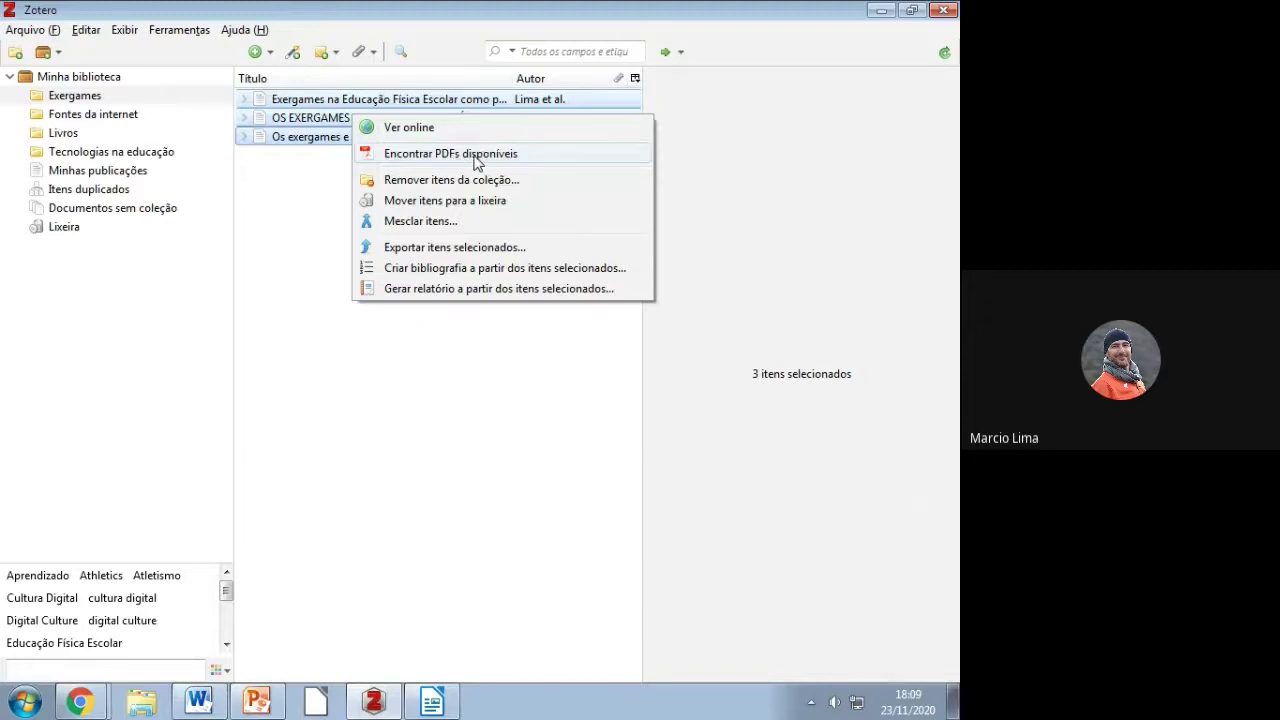
click(477, 160)
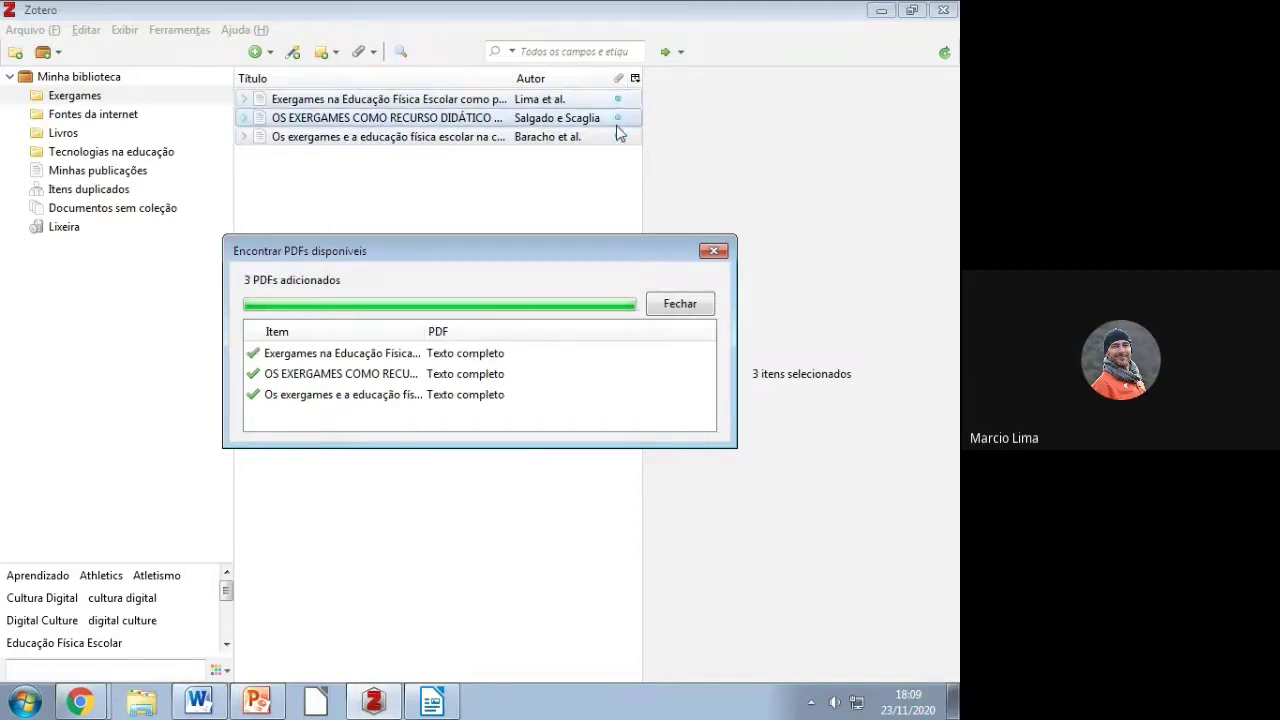
click(679, 303)
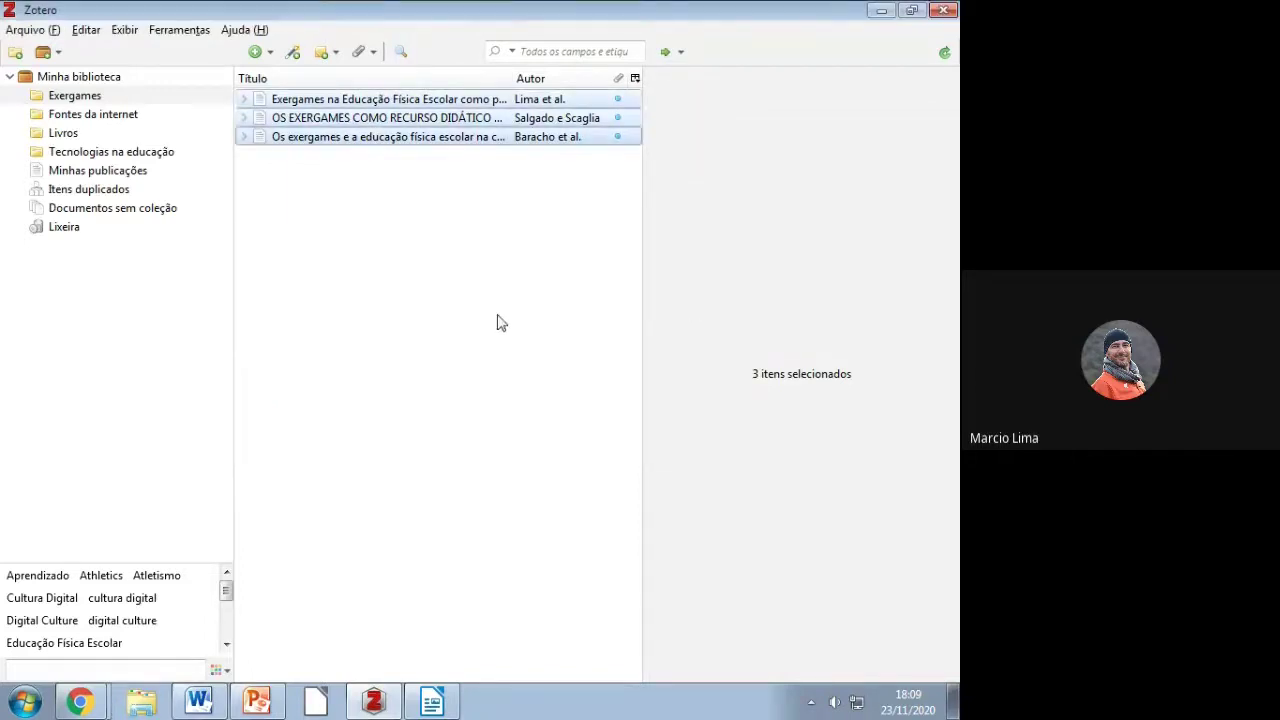
Step: Open the Baracho et al. full-text PDF in the viewer
click(244, 138)
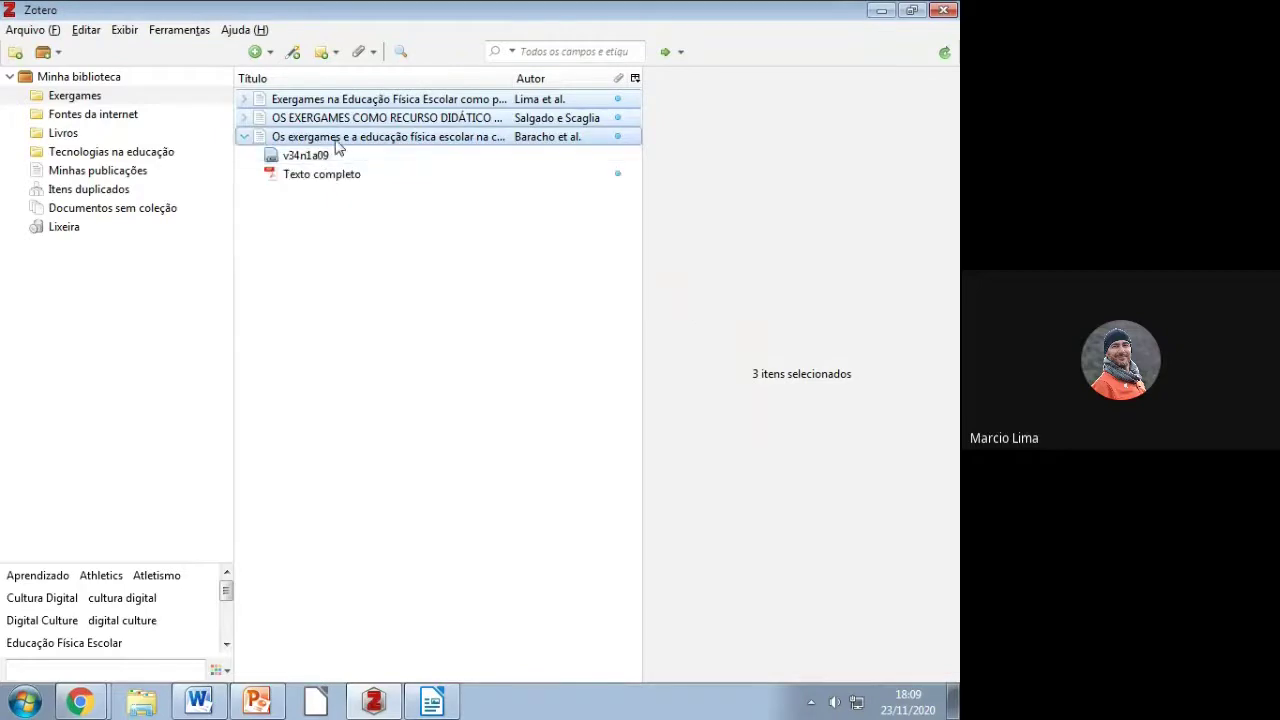
click(326, 176)
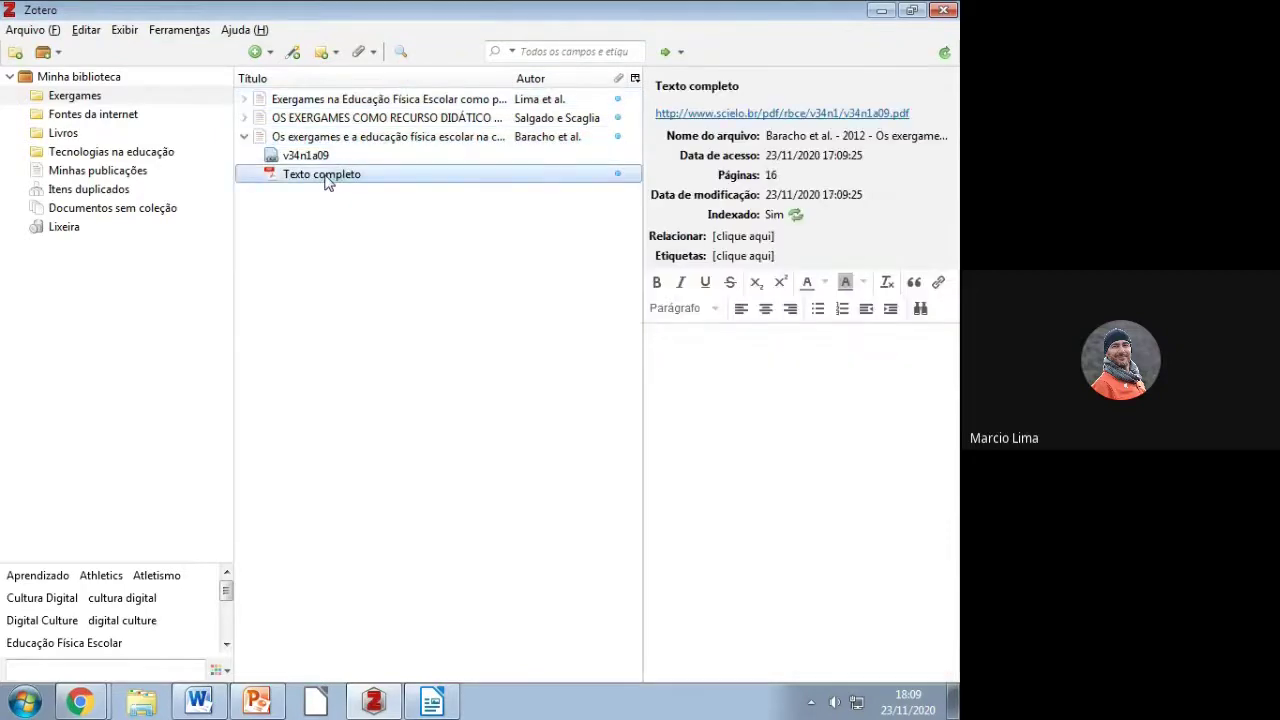
double_click(326, 178)
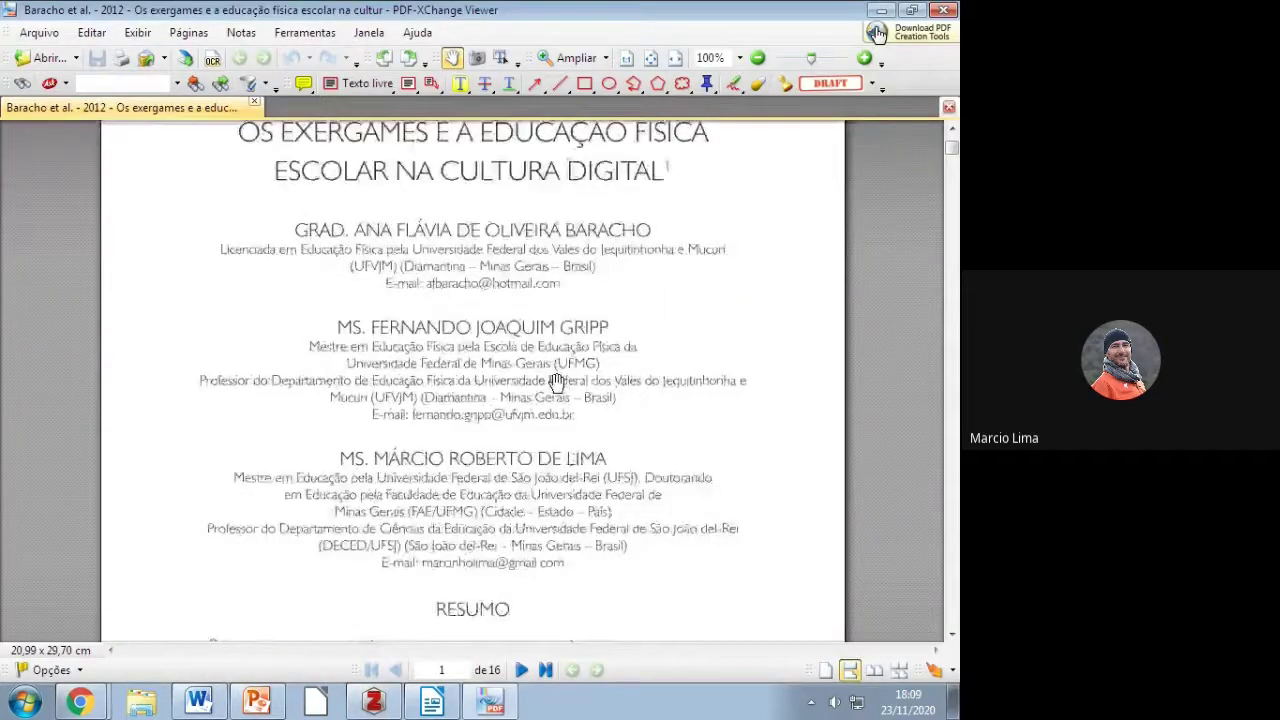
Step: Rename the Baracho et al., Salgado e Scaglia and Lima et al. PDFs from their parent metadata
click(944, 10)
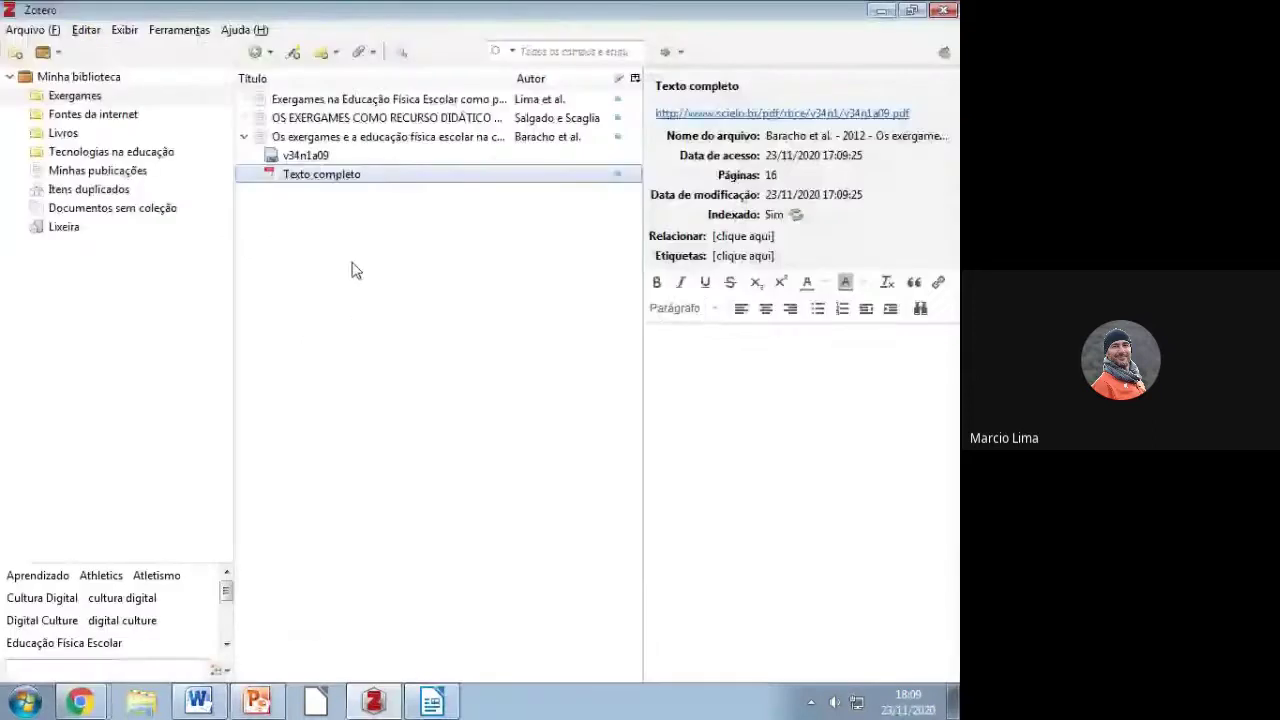
right_click(335, 180)
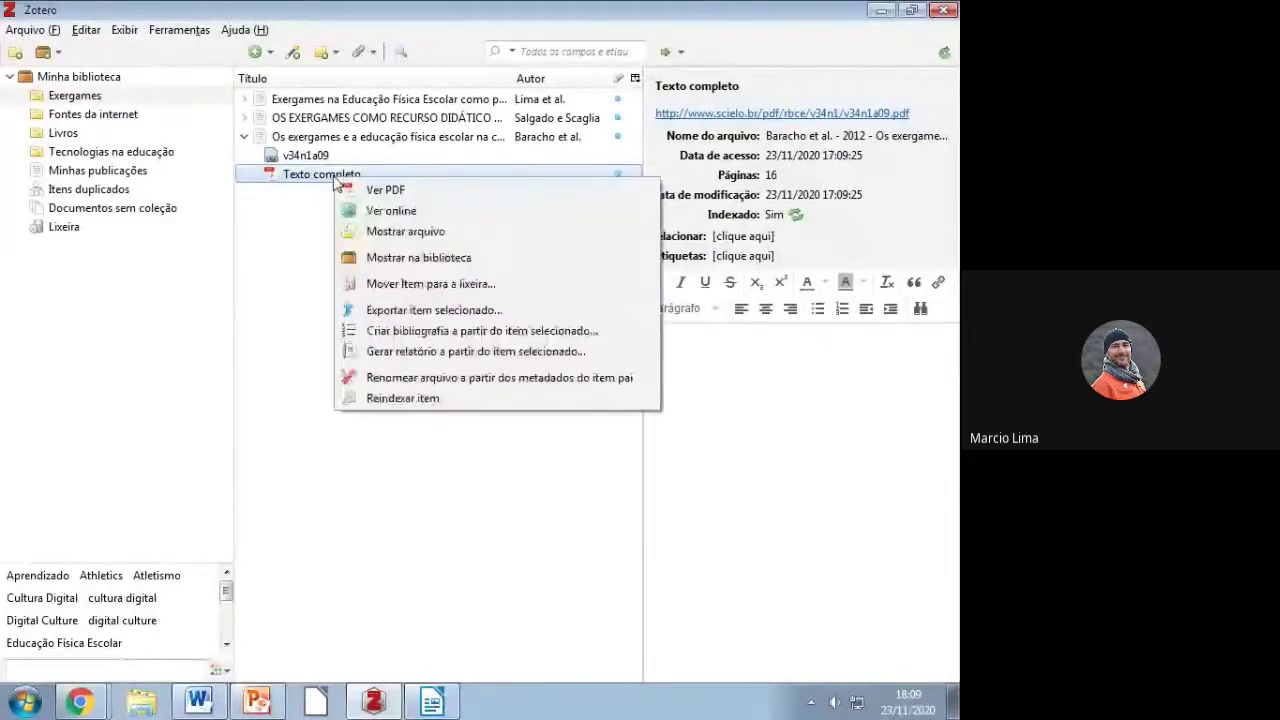
click(382, 378)
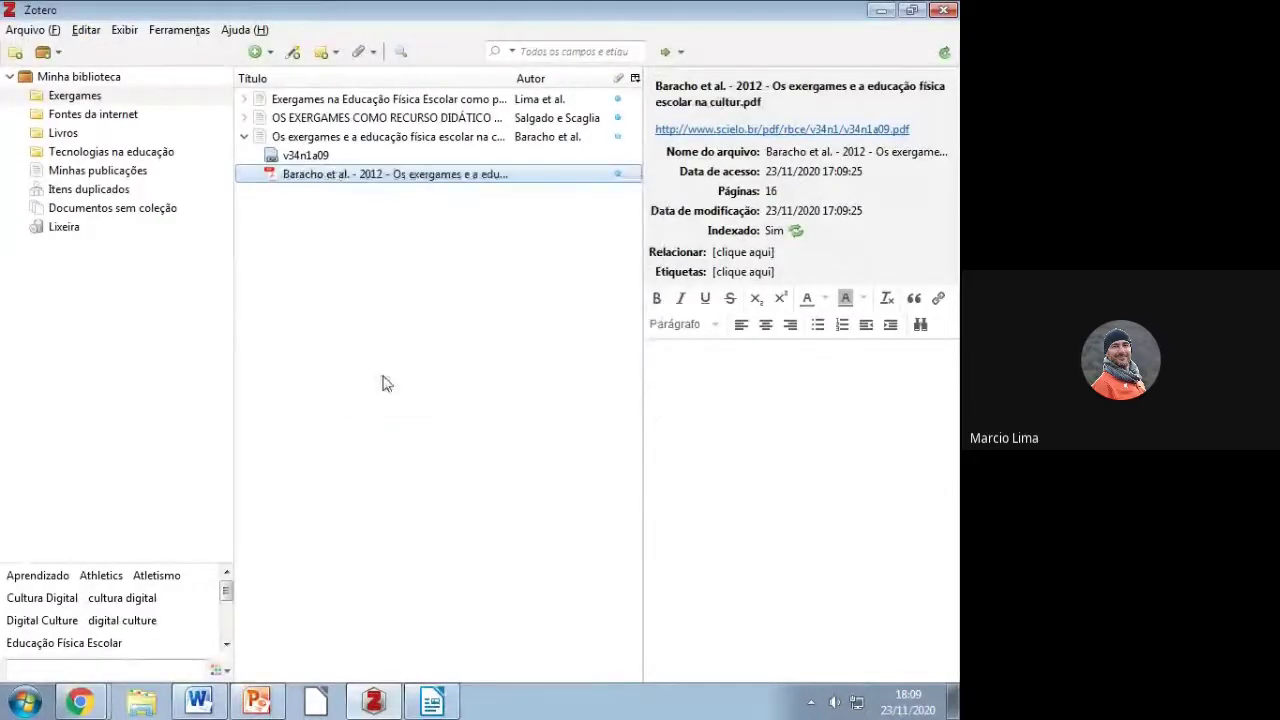
click(244, 118)
right_click(306, 155)
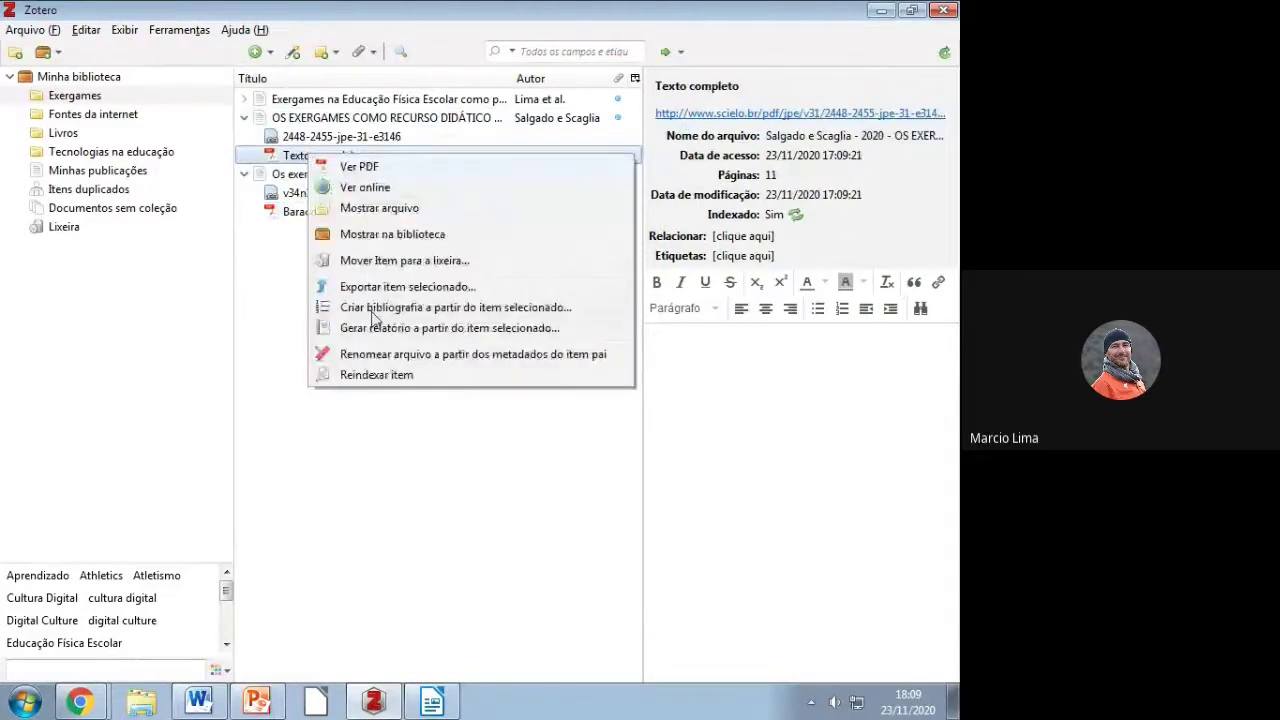
click(374, 354)
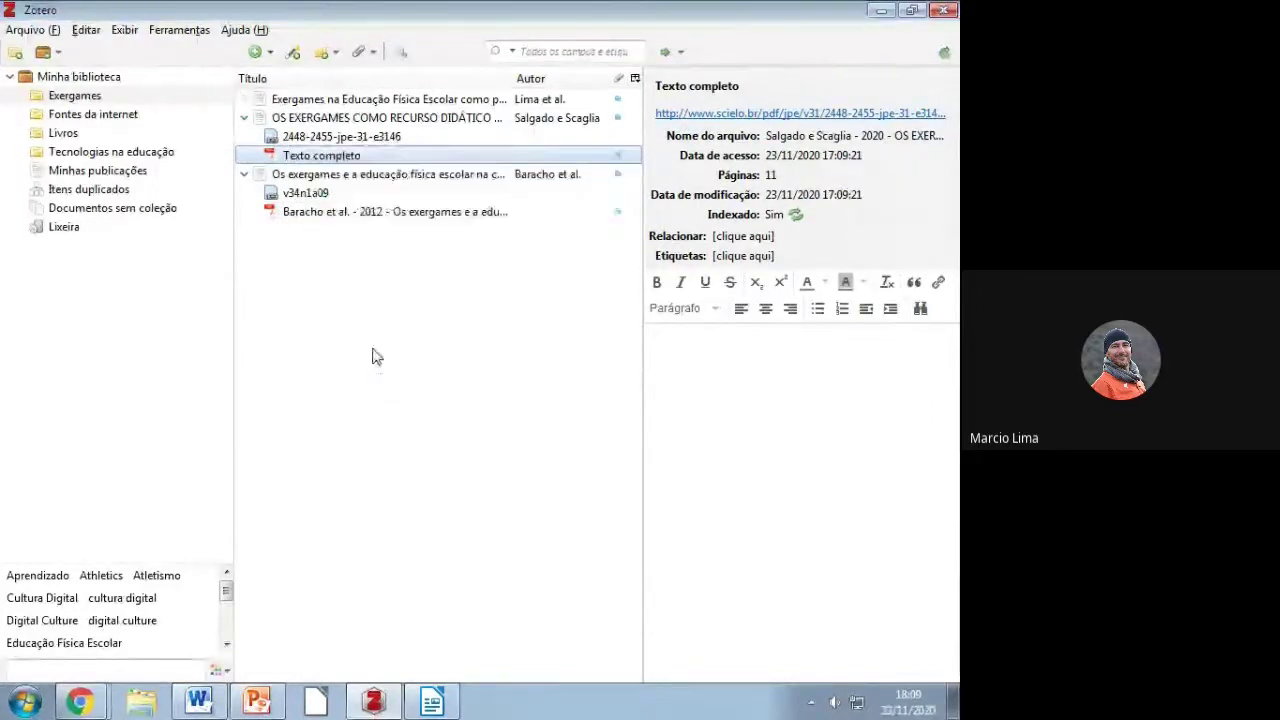
click(244, 99)
right_click(308, 137)
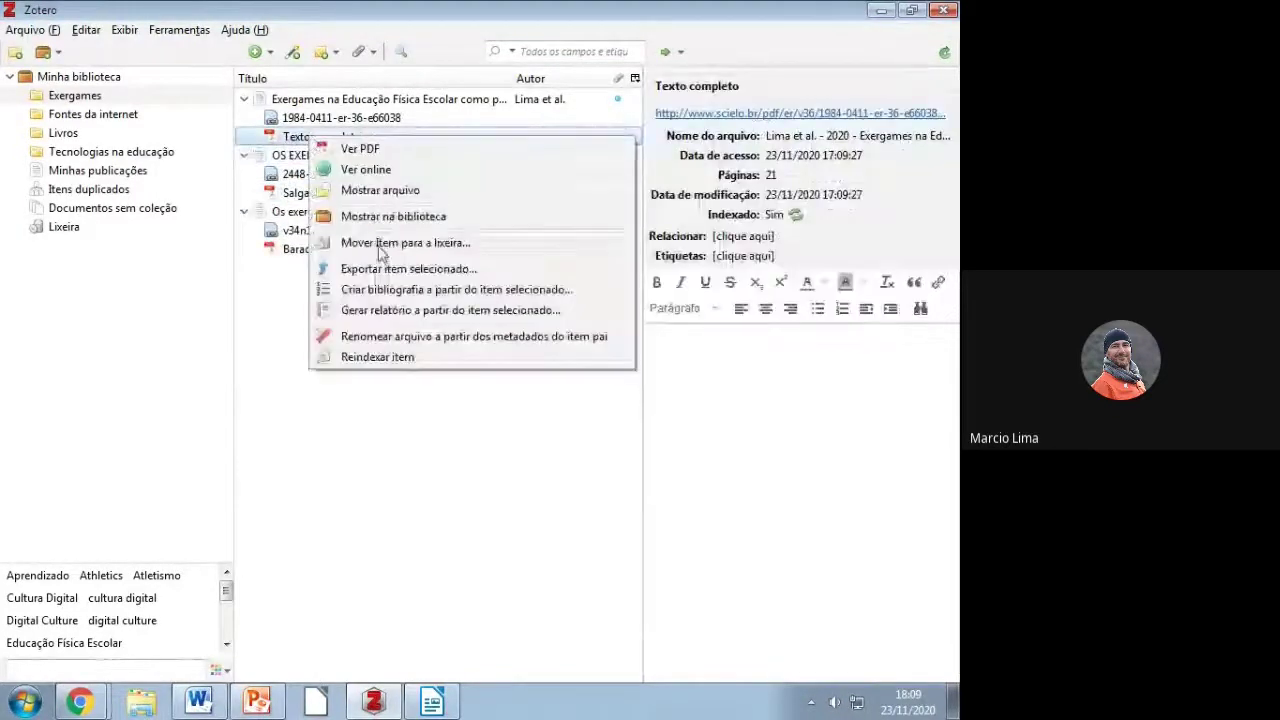
click(385, 336)
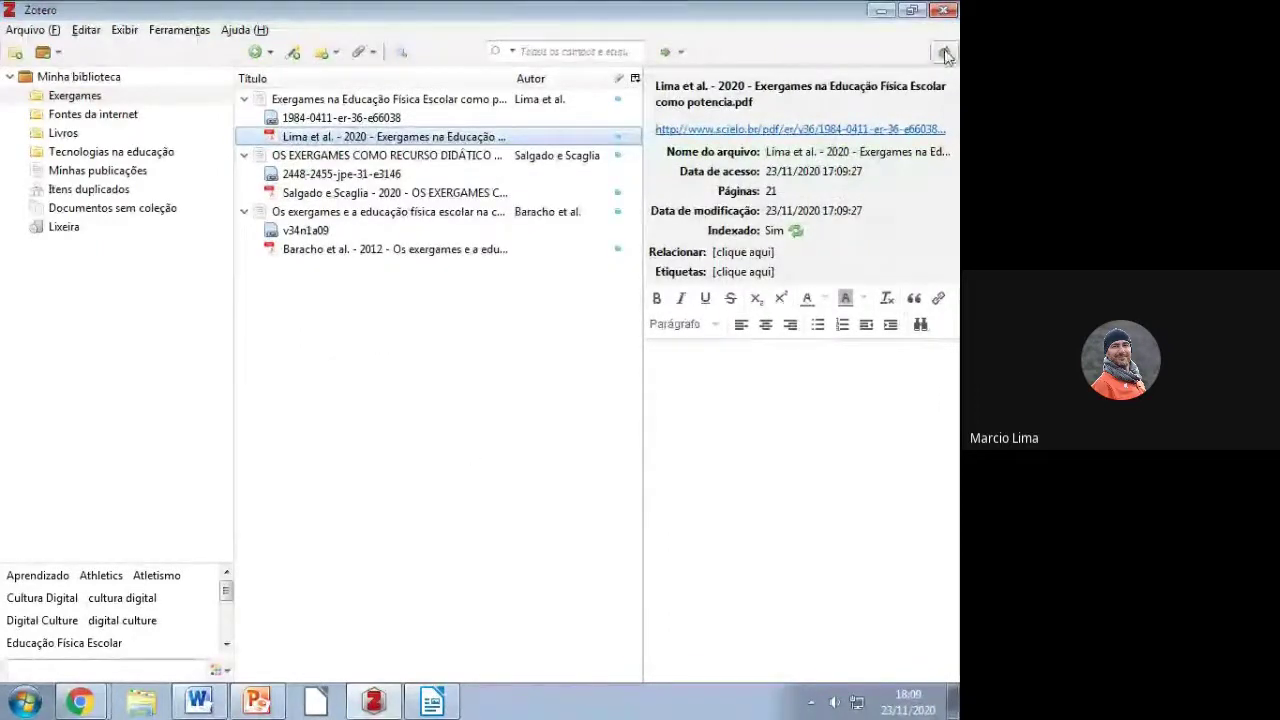
Step: Enter the account password in Sync preferences, save the login, and check the sync error
click(465, 372)
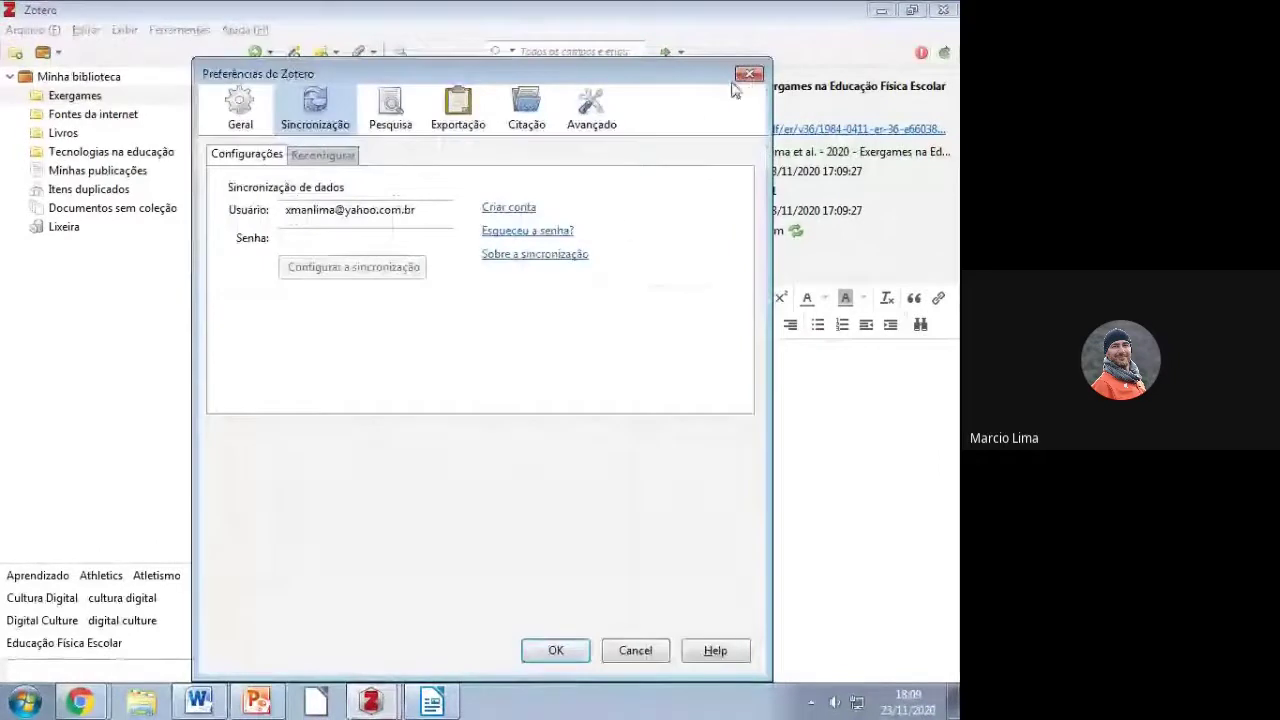
click(366, 237)
text(x)
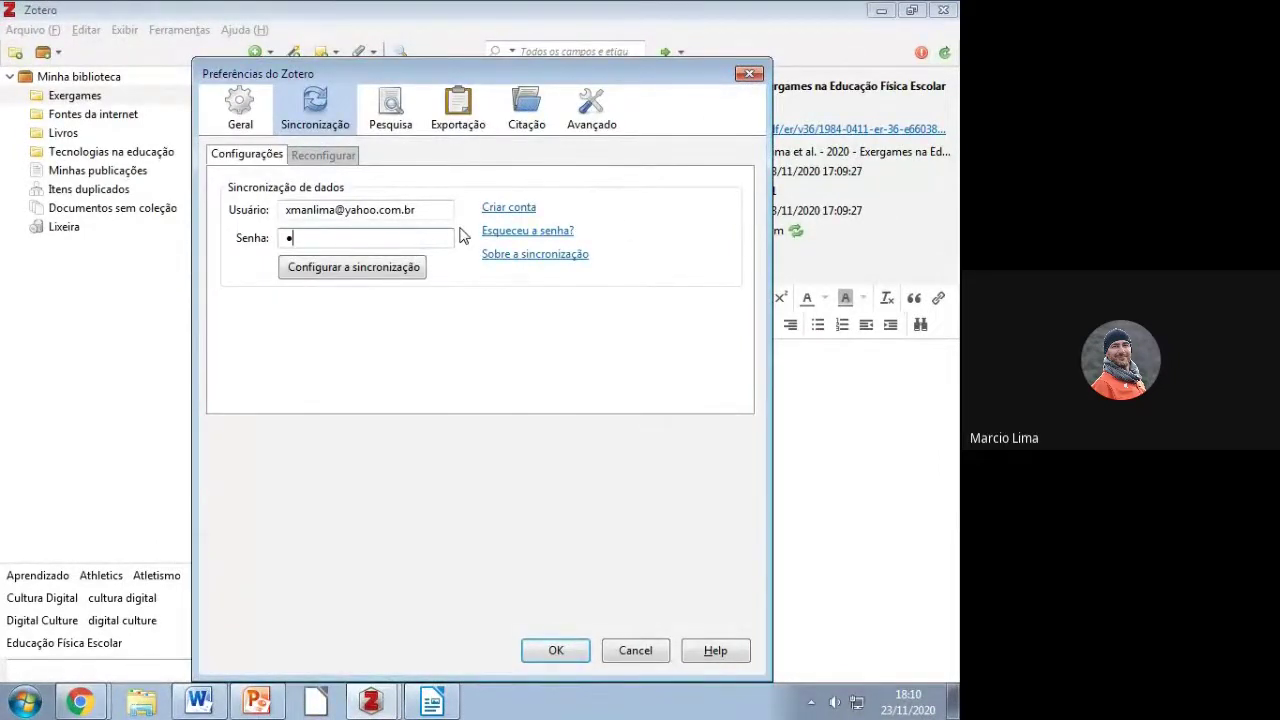
click(750, 73)
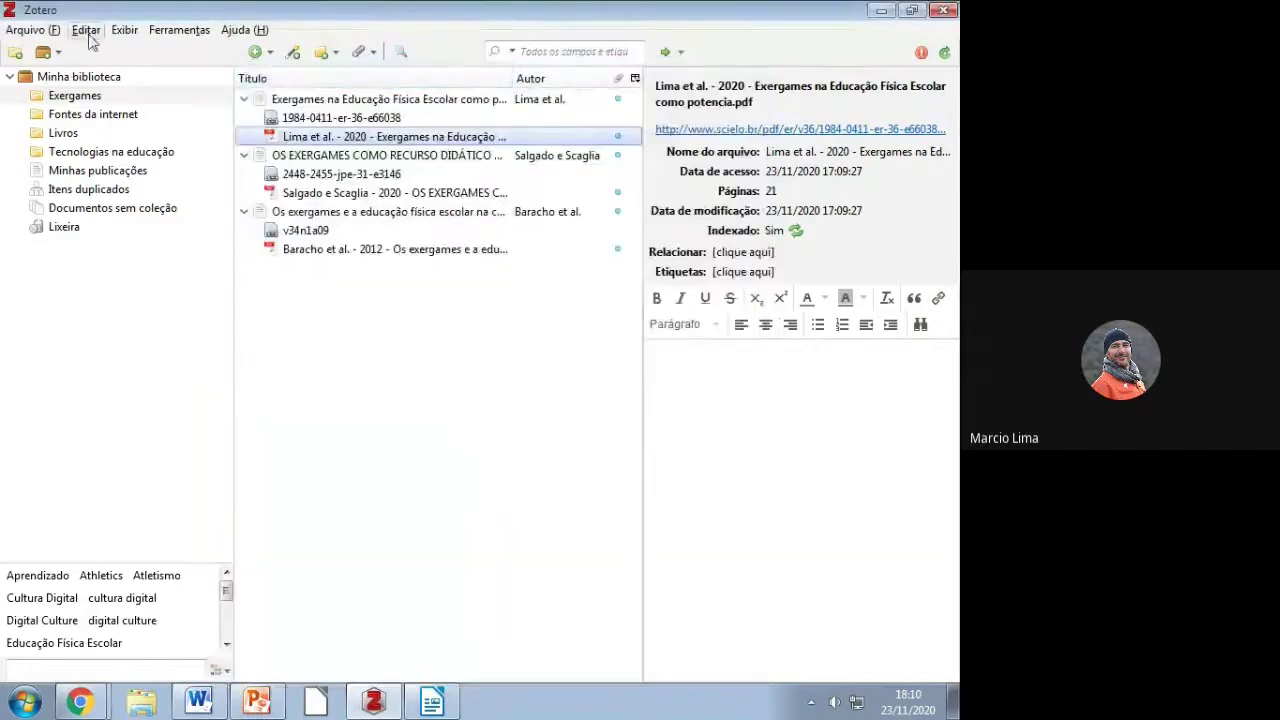
click(86, 29)
click(129, 263)
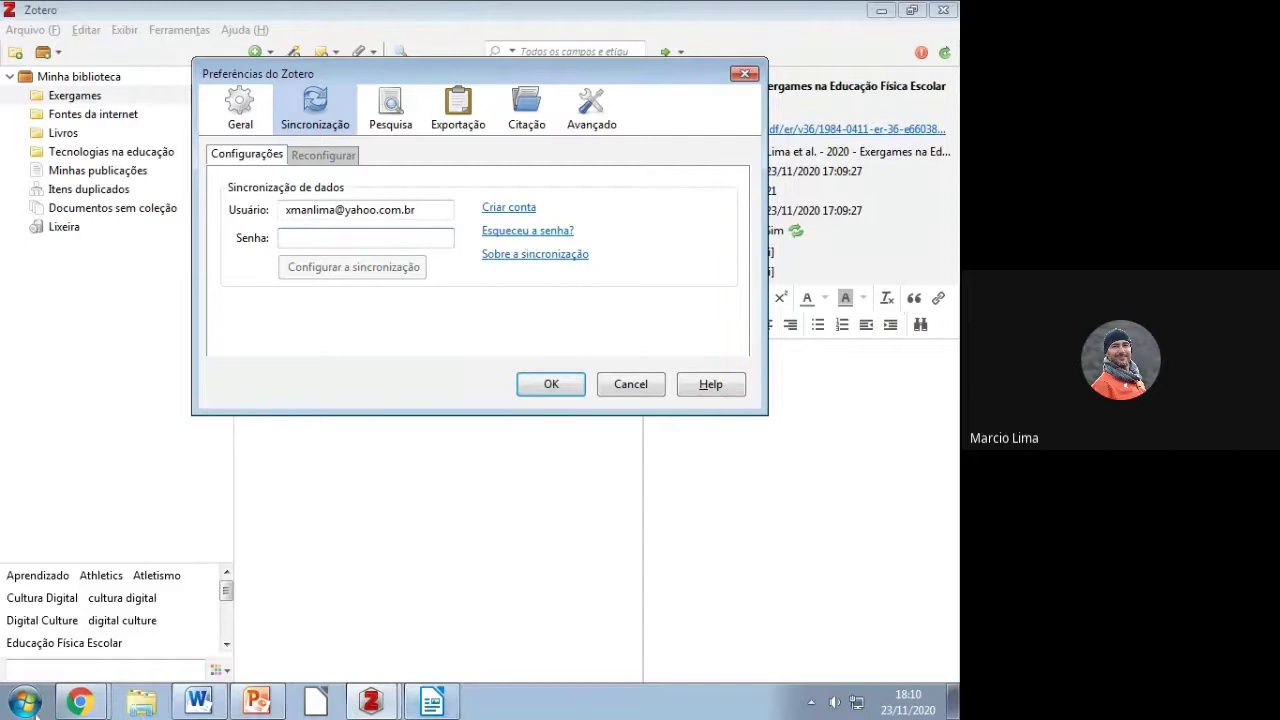
click(20, 698)
text(ssss)
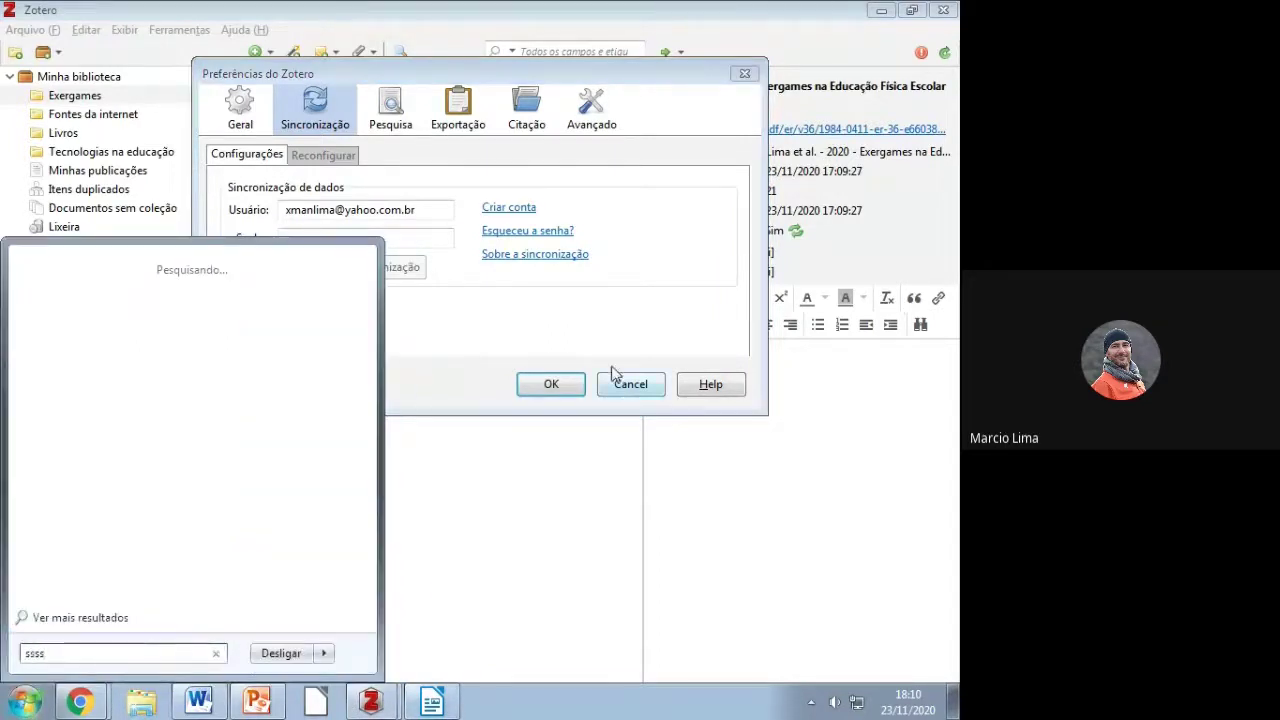
click(480, 320)
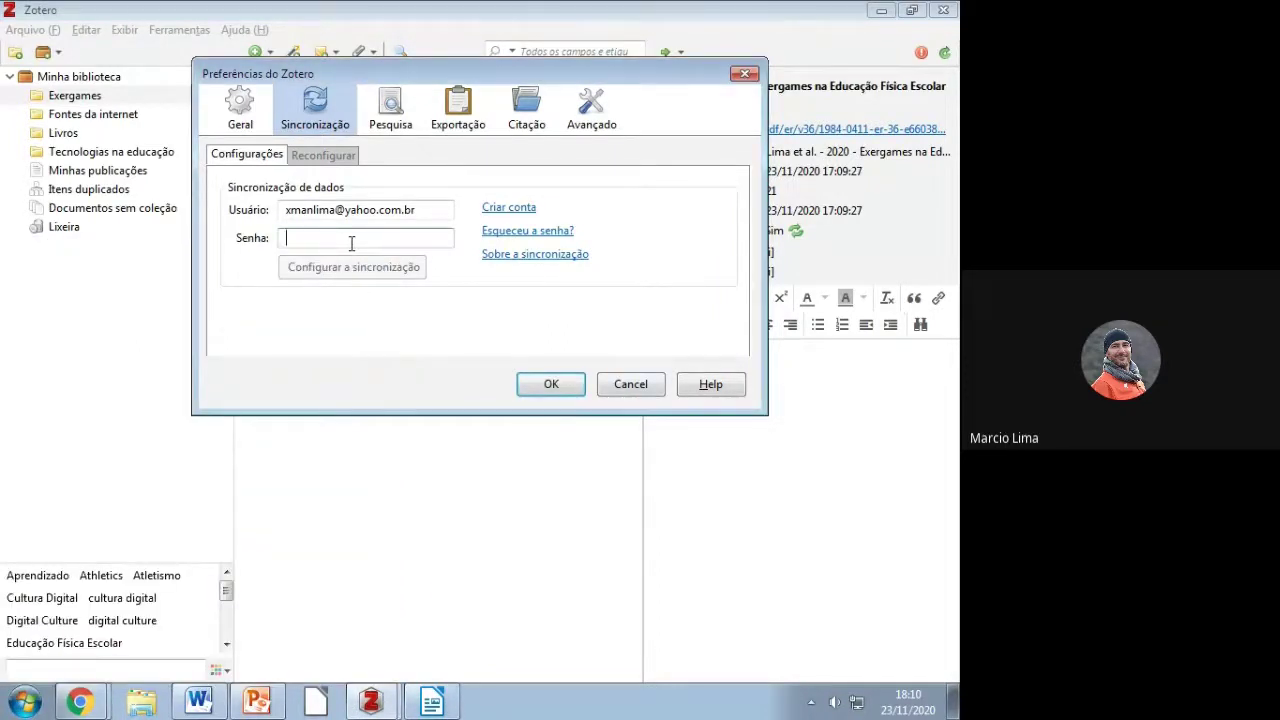
text(••••)
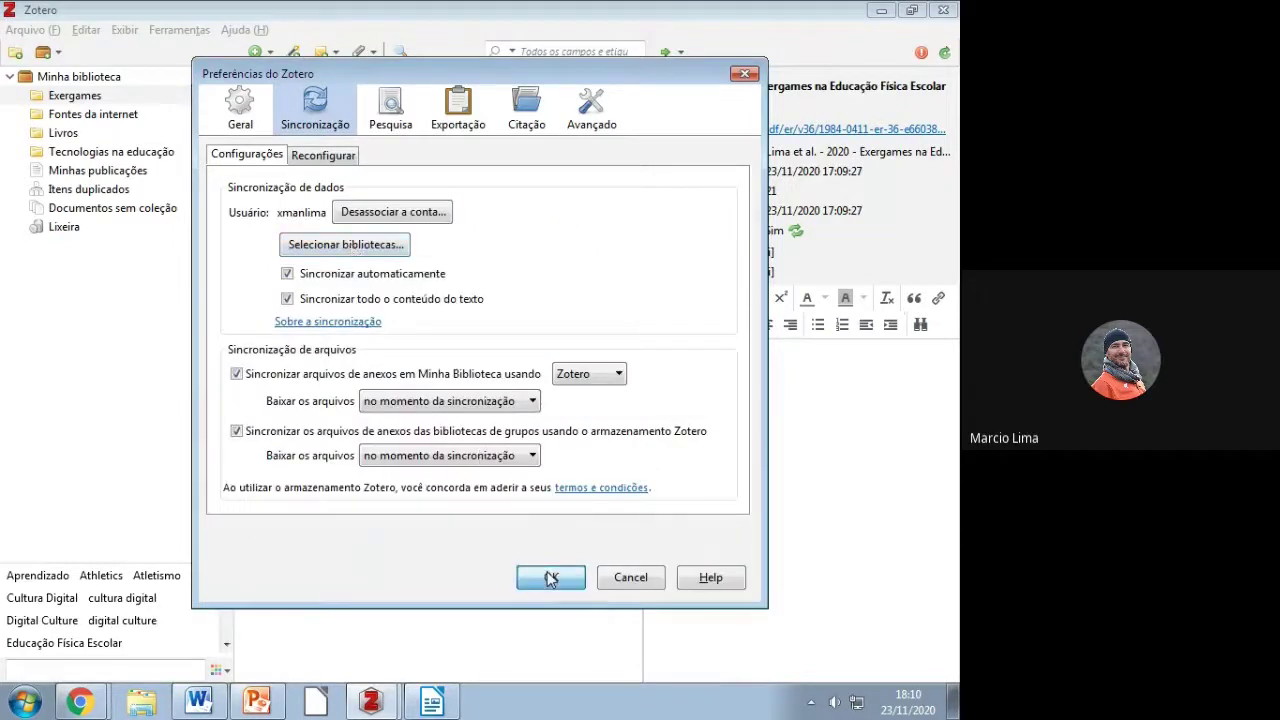
click(550, 579)
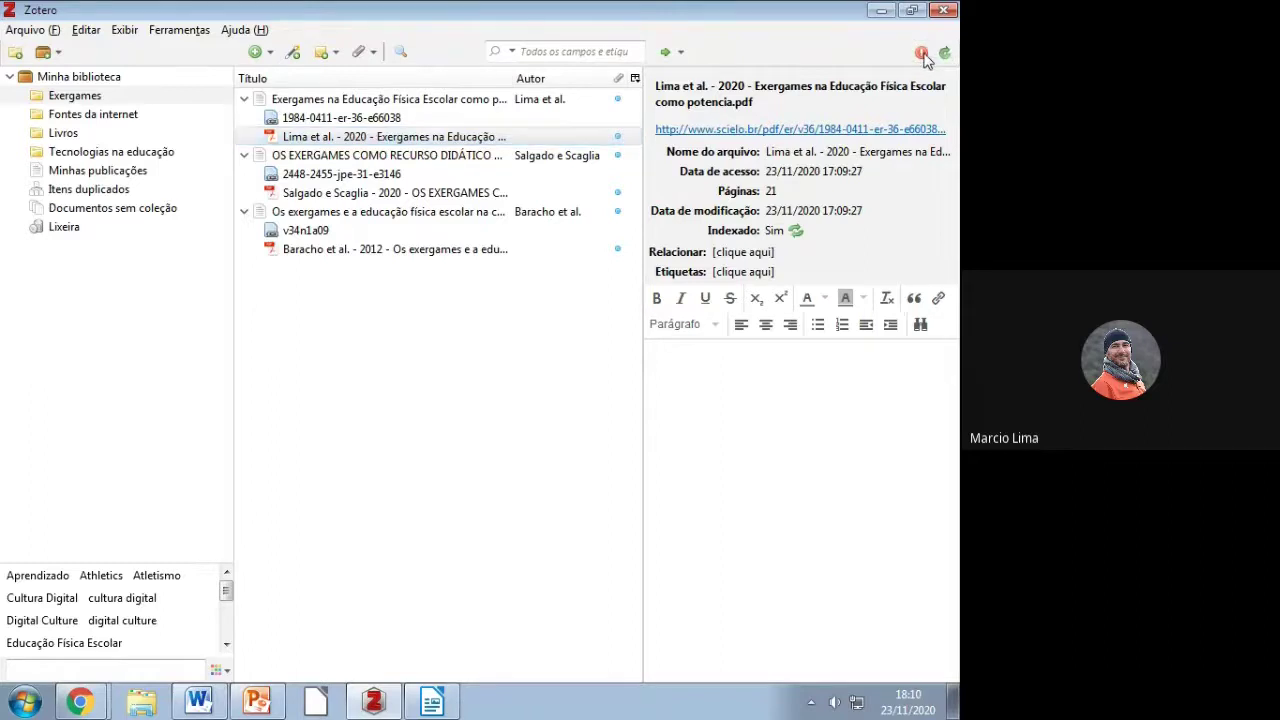
click(922, 53)
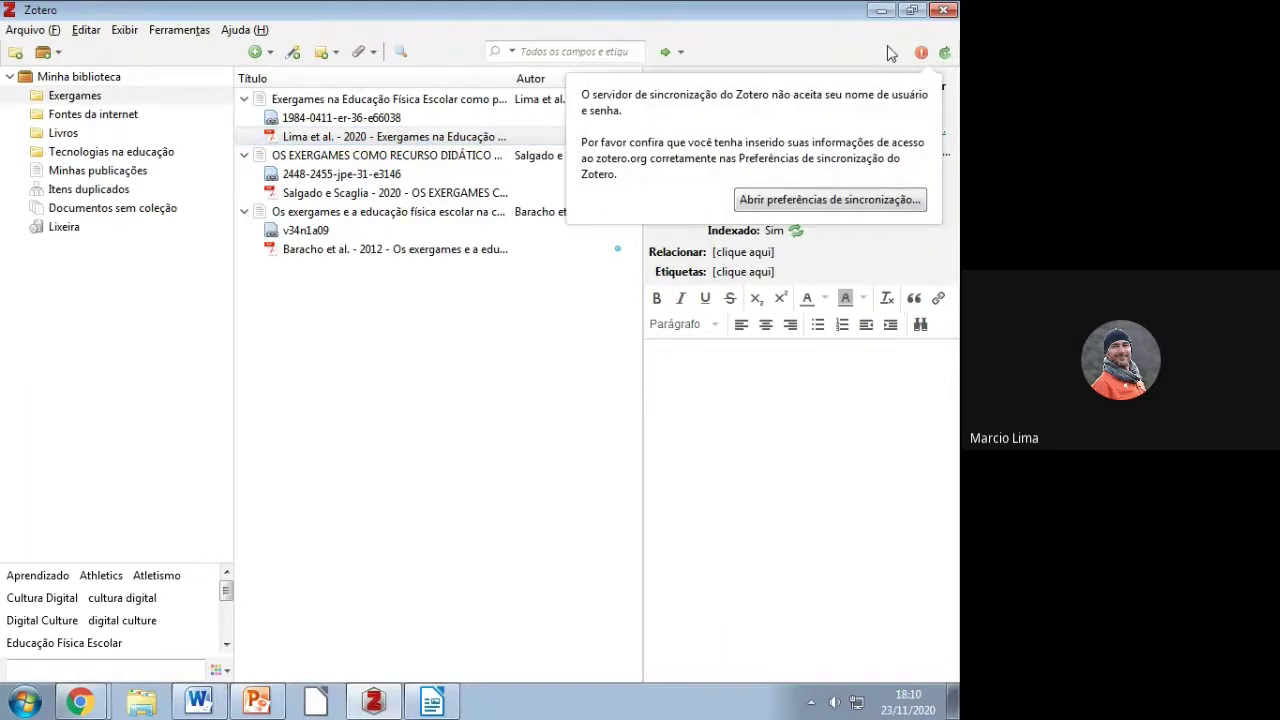
click(937, 50)
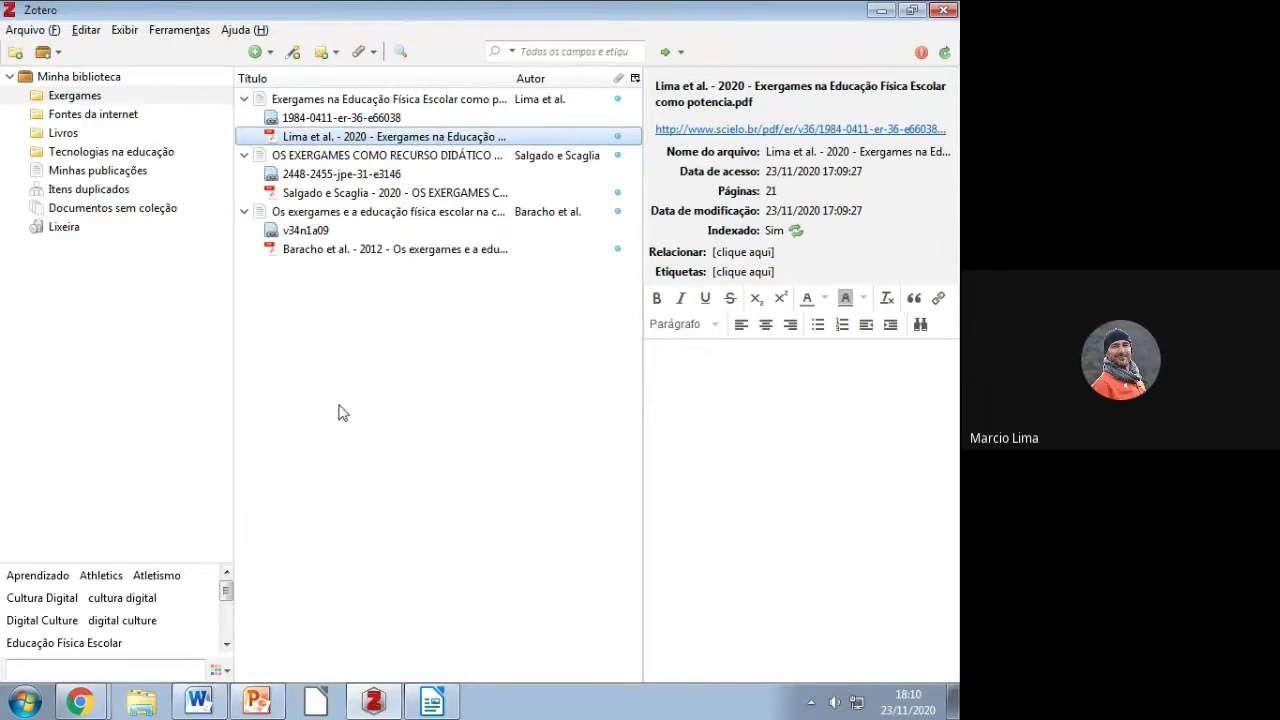
Step: Collapse the Lima et al., Salgado e Scaglia and Baracho et al. articles' attachments
click(244, 100)
click(244, 117)
click(244, 136)
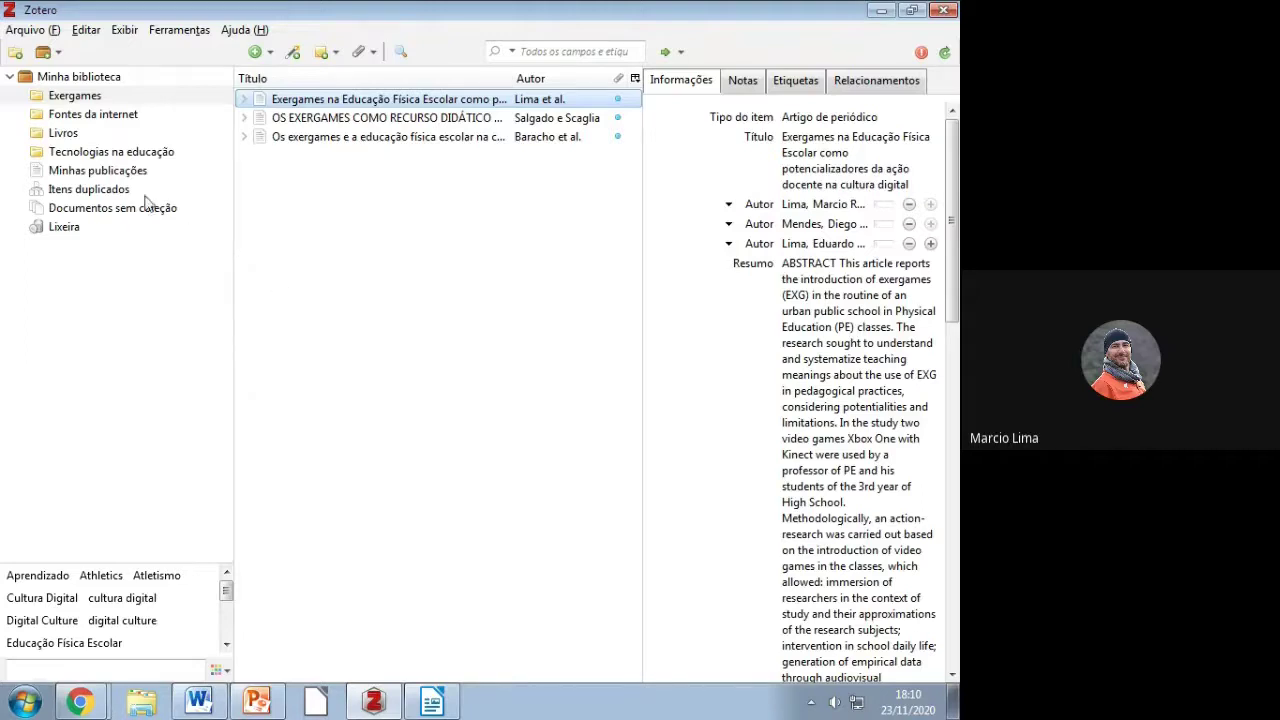
Step: Create a new Gamificação collection in the library, then show the desktop
right_click(91, 80)
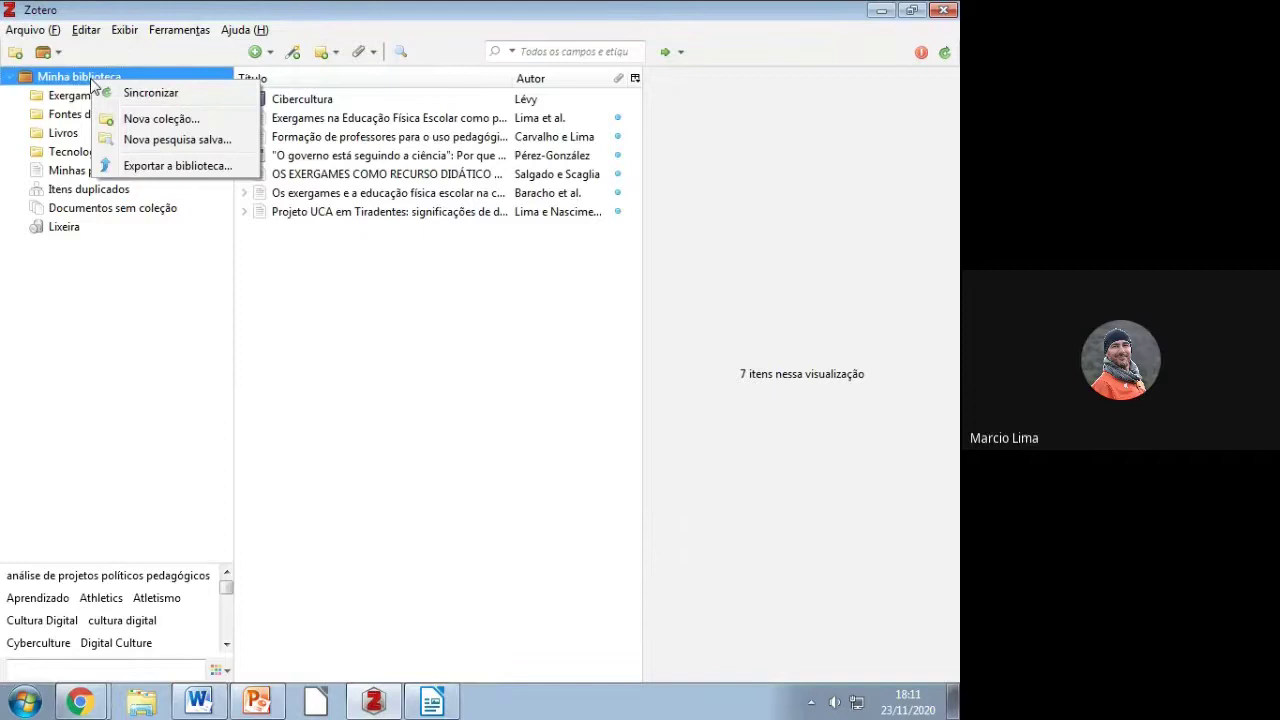
click(152, 119)
text(Gamificação)
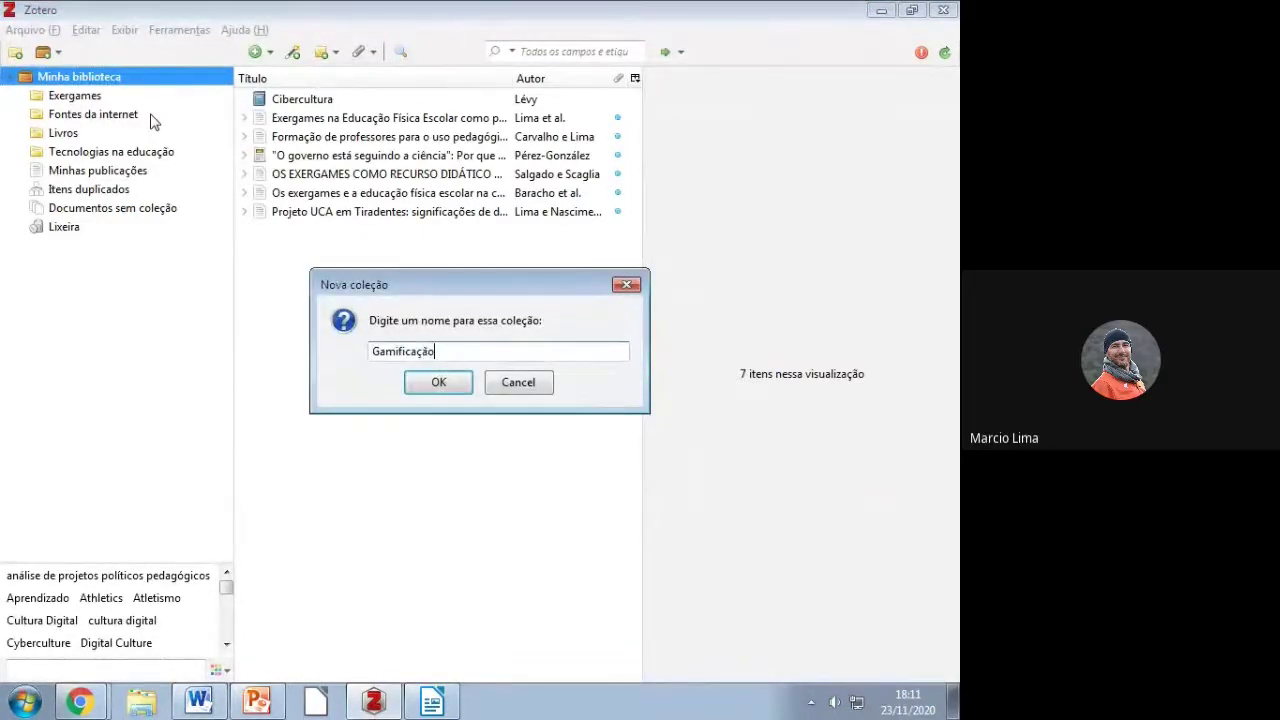
key(Return)
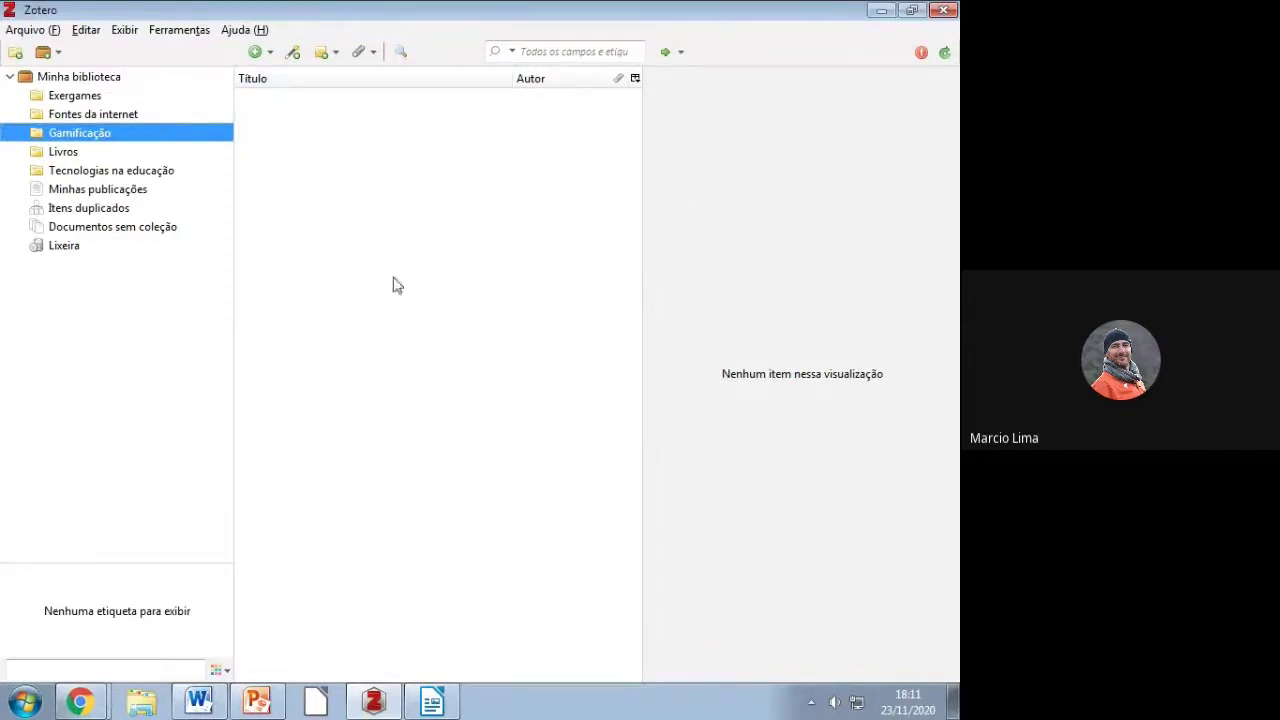
key(super+d)
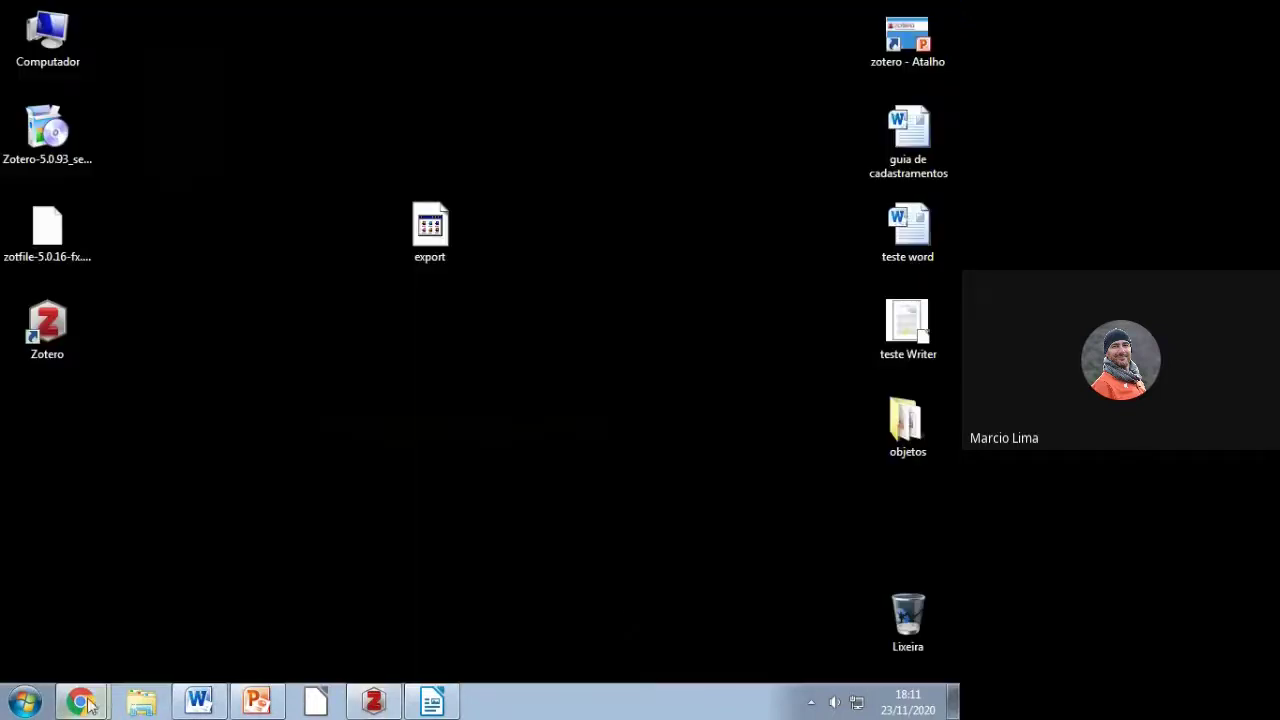
Step: Replace the old SciELO search terms with 'Gamificação', run the search and scroll the results
mouse_move(80, 700)
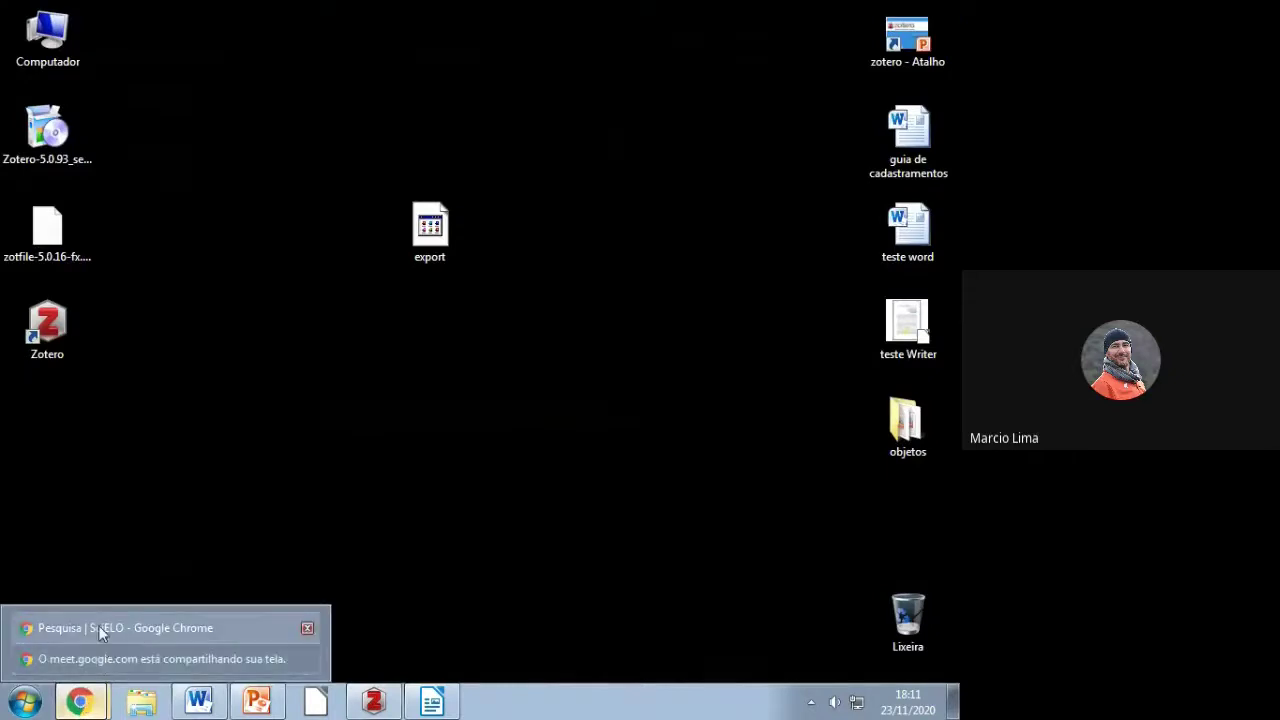
key(alt+Tab)
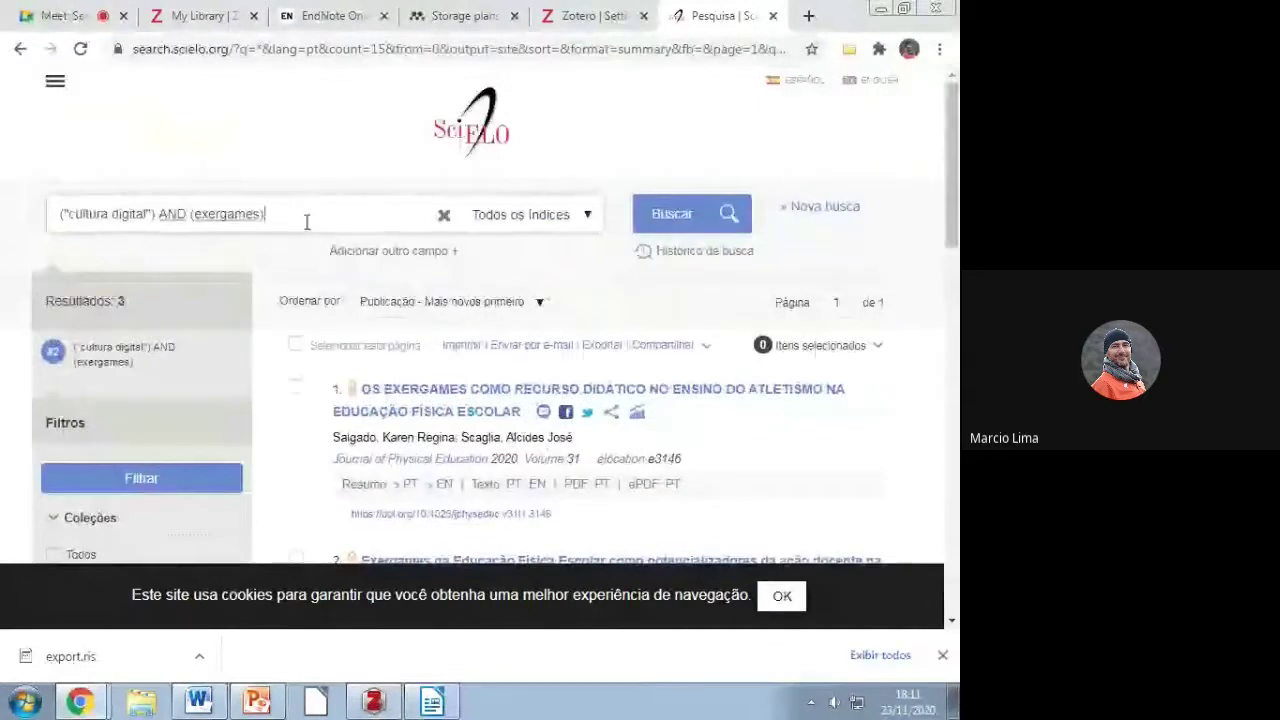
drag(306, 220, 5, 237)
text(Gamificação)
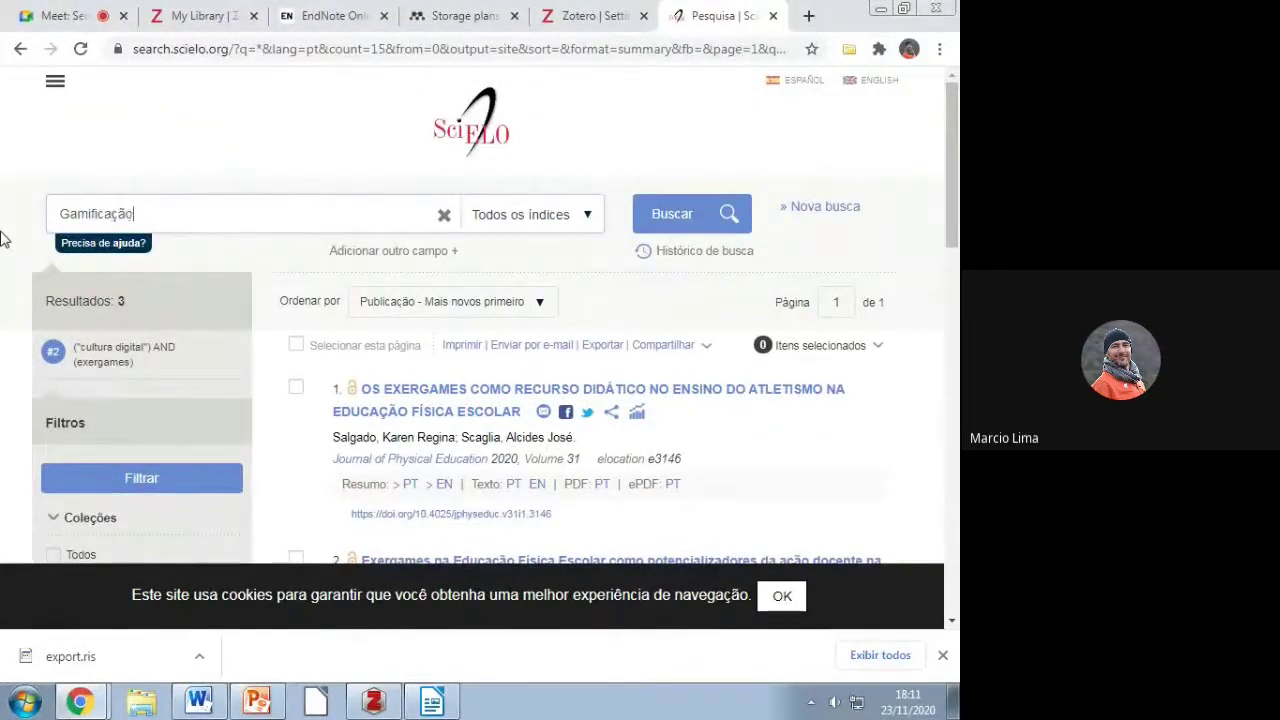
key(Return)
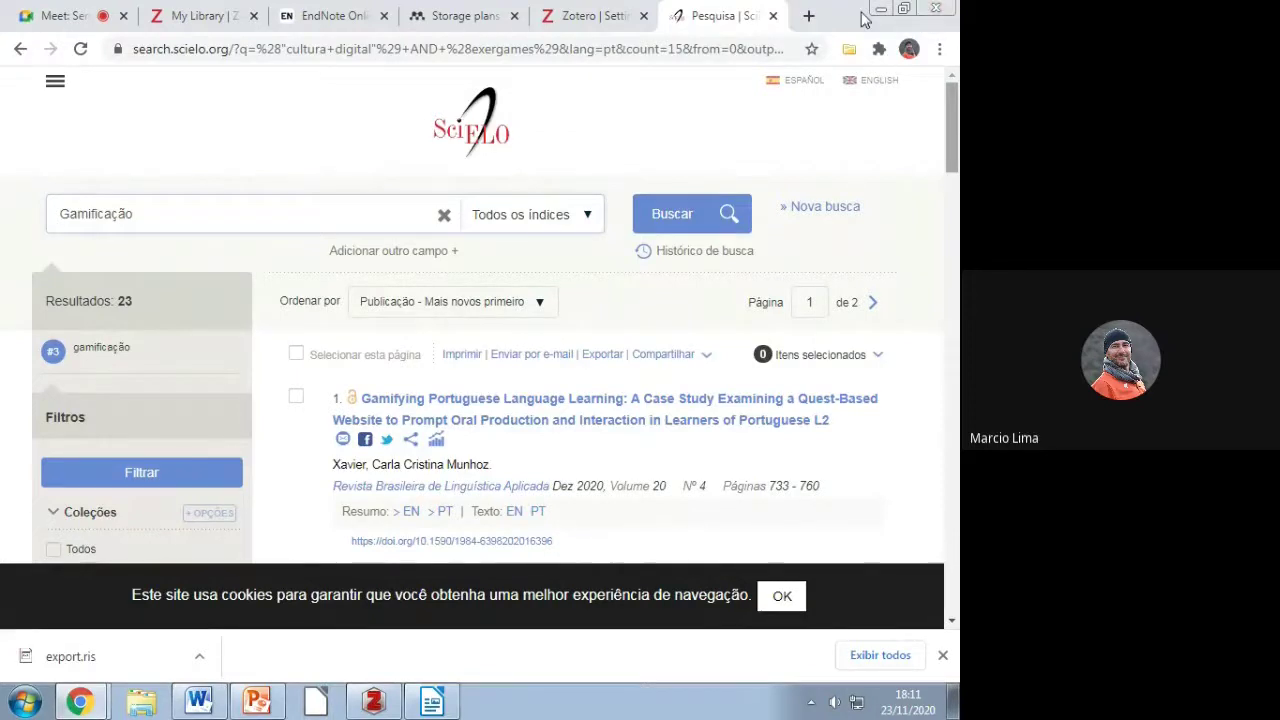
scroll(760, 266, down, 1)
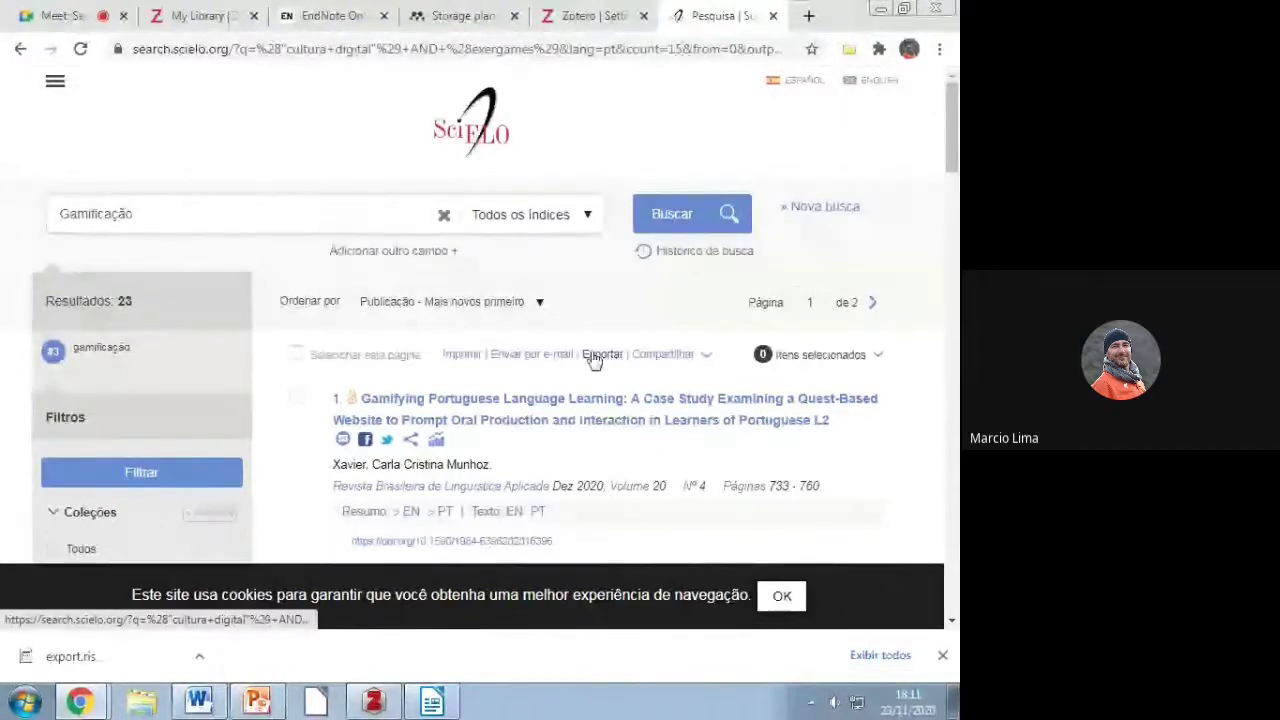
Step: In the Zotero Connector Item Selector, tick five gamification articles, including the gamified fanfiction one
click(848, 50)
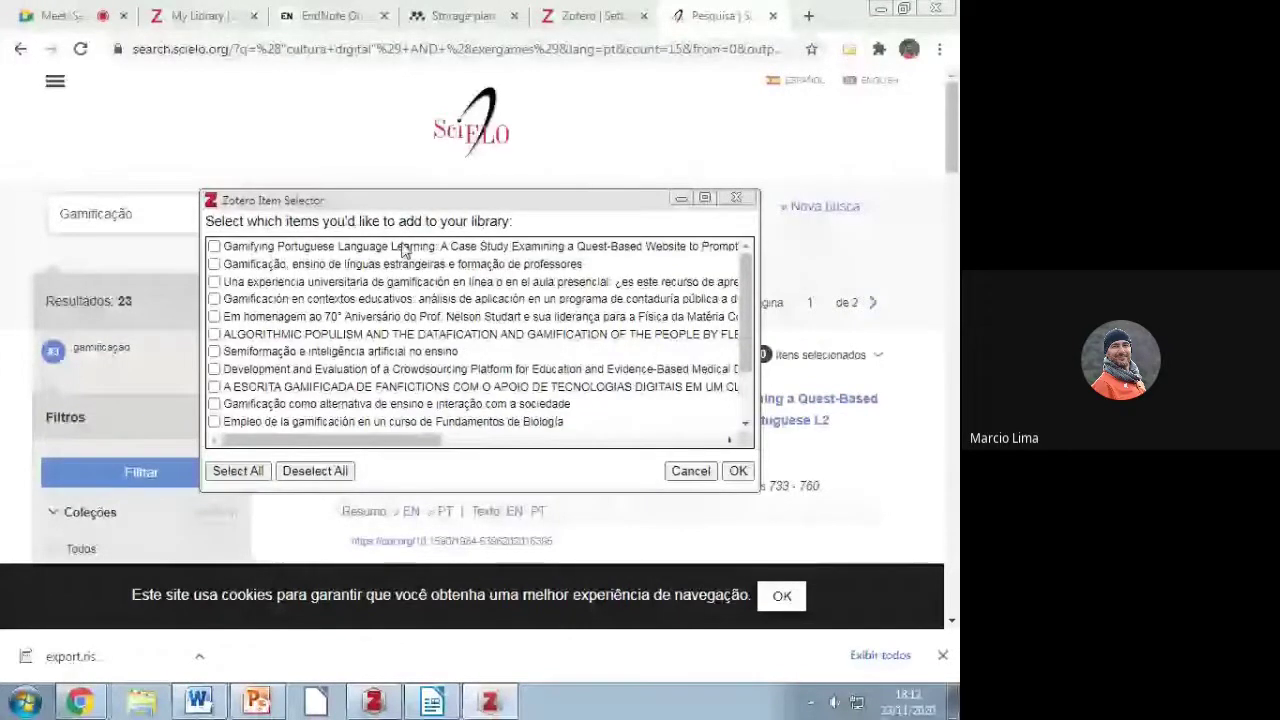
drag(739, 300, 735, 264)
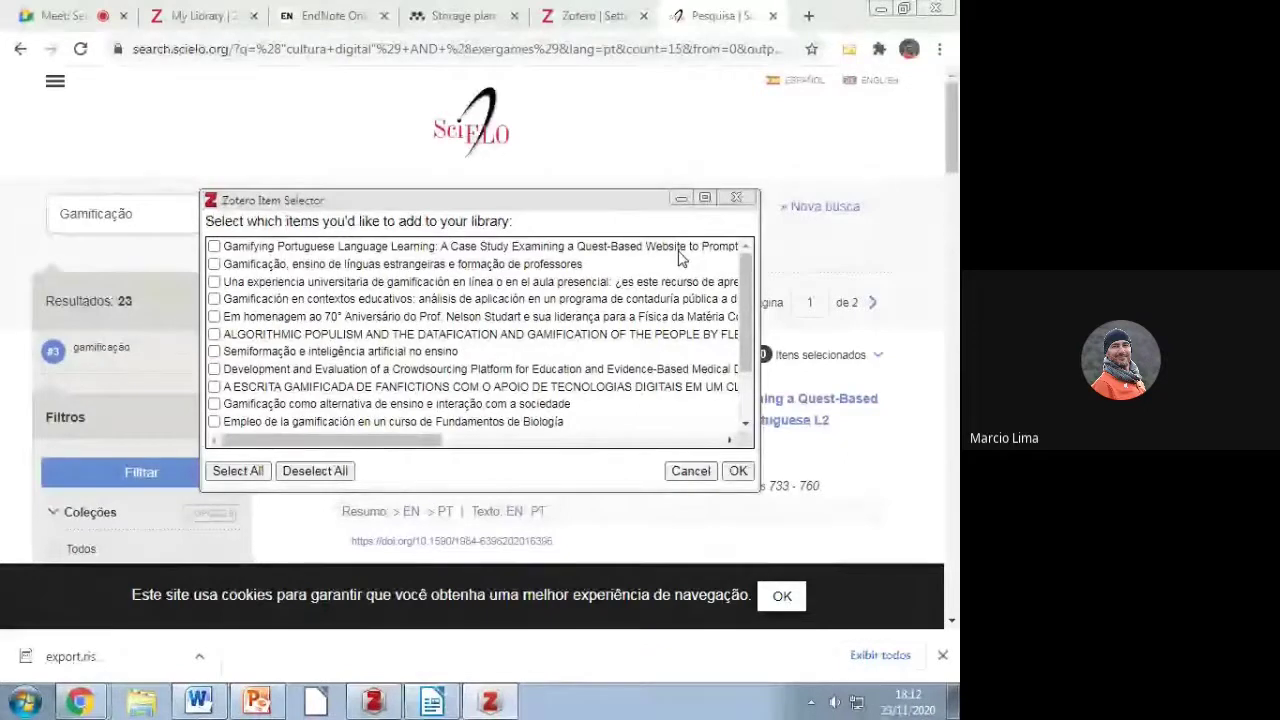
click(214, 264)
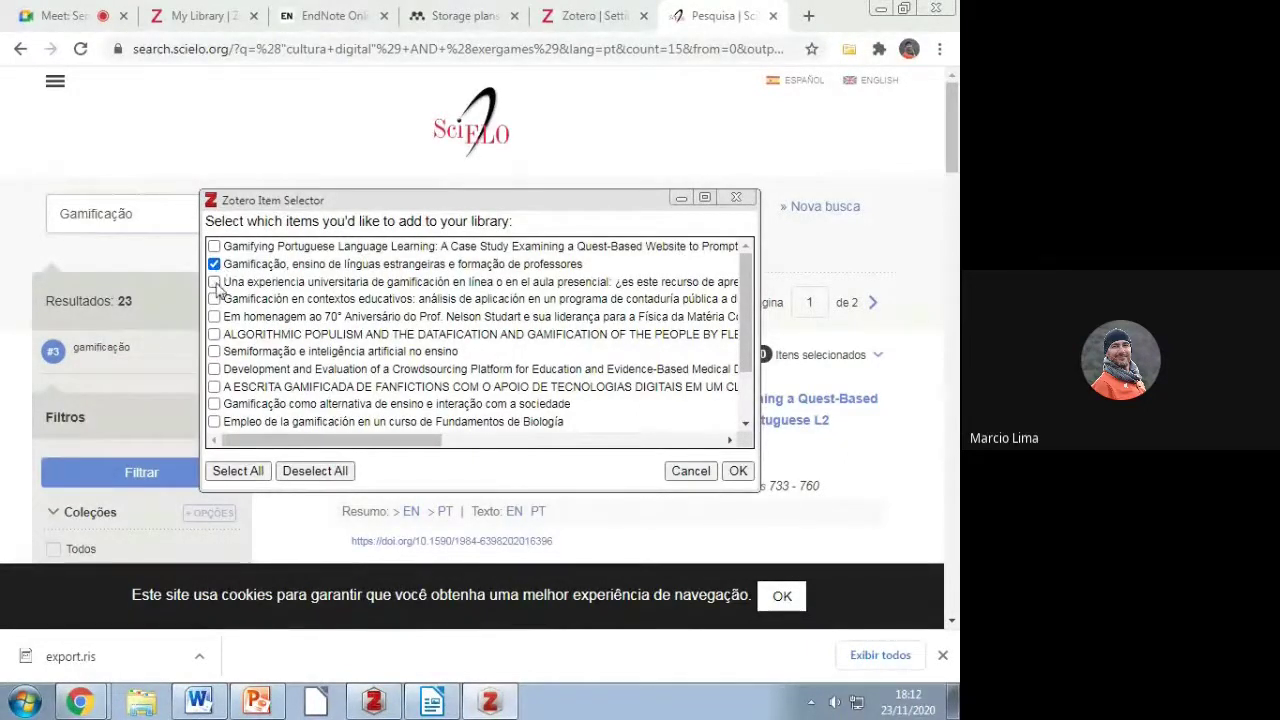
click(214, 352)
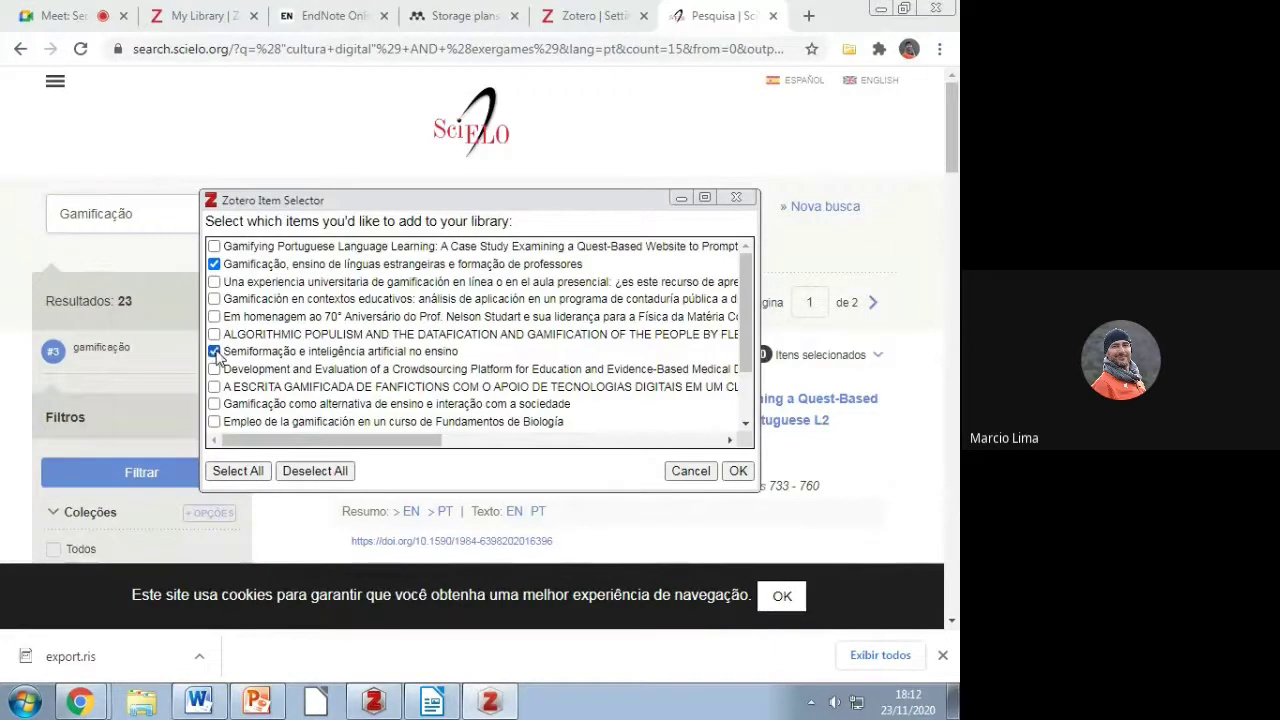
click(214, 387)
click(214, 404)
scroll(748, 345, down, 2)
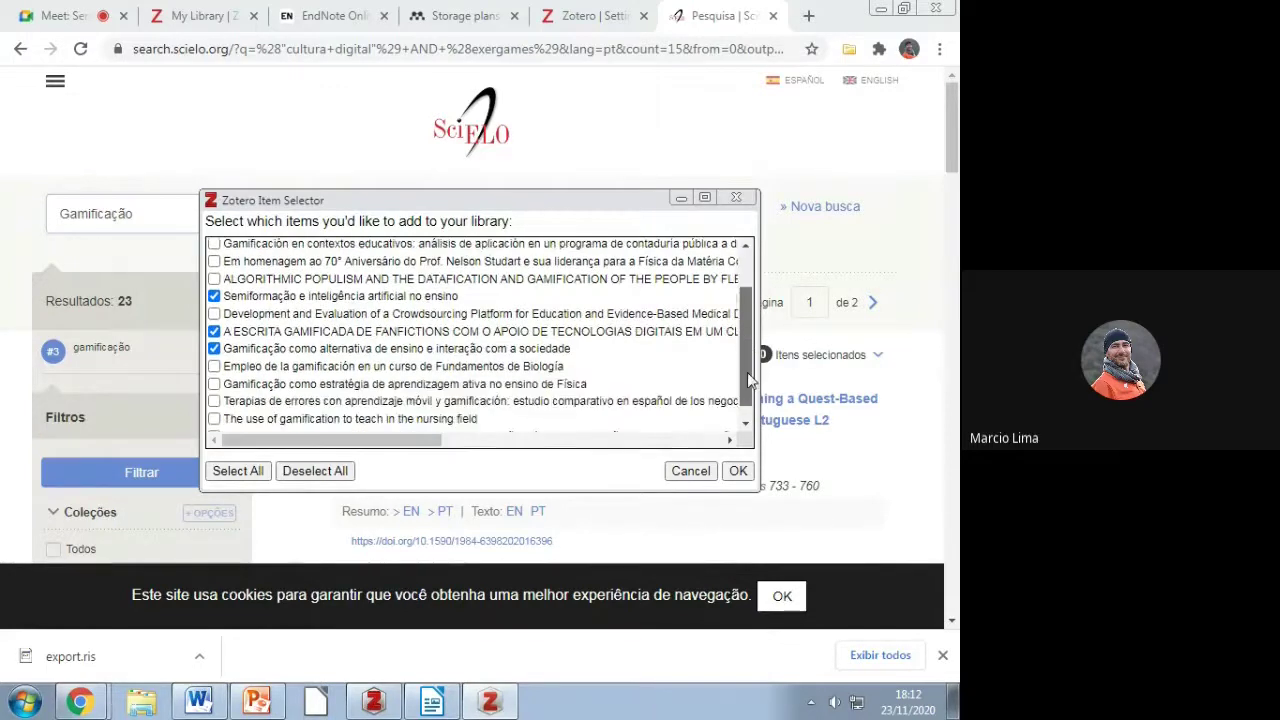
click(214, 366)
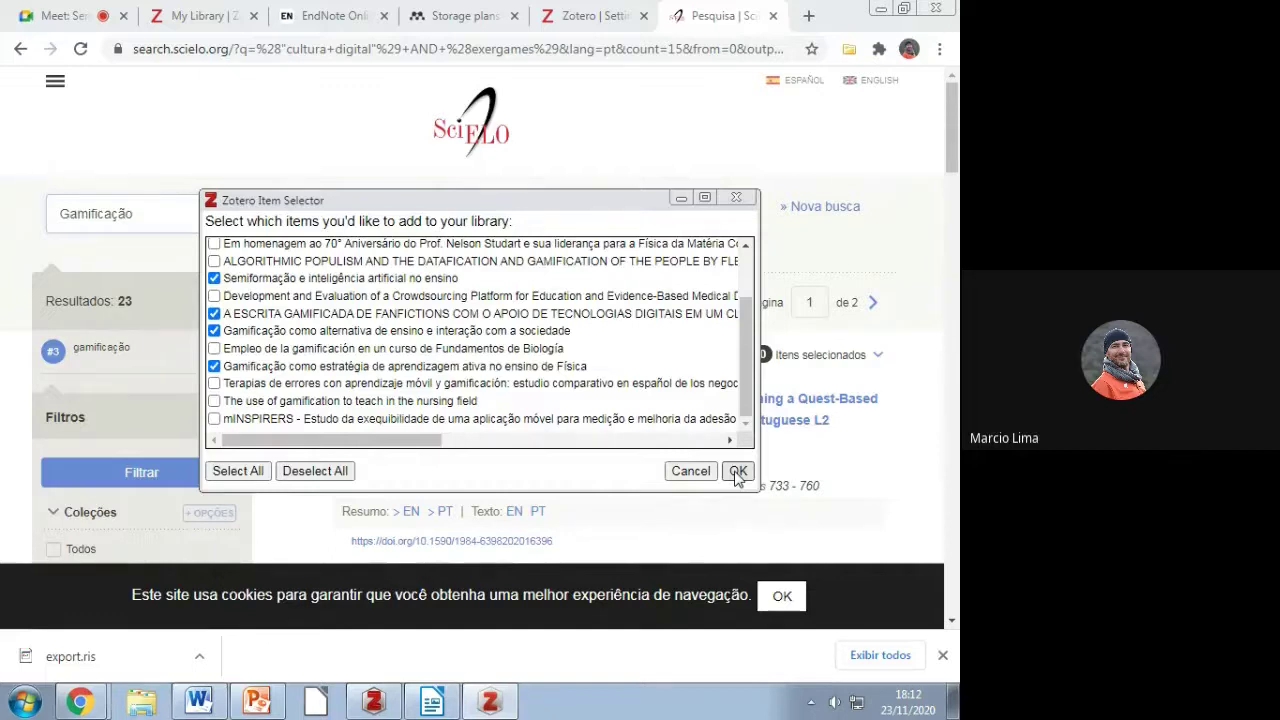
Step: Confirm the selection and finish saving the articles into the Gamificação collection
click(737, 472)
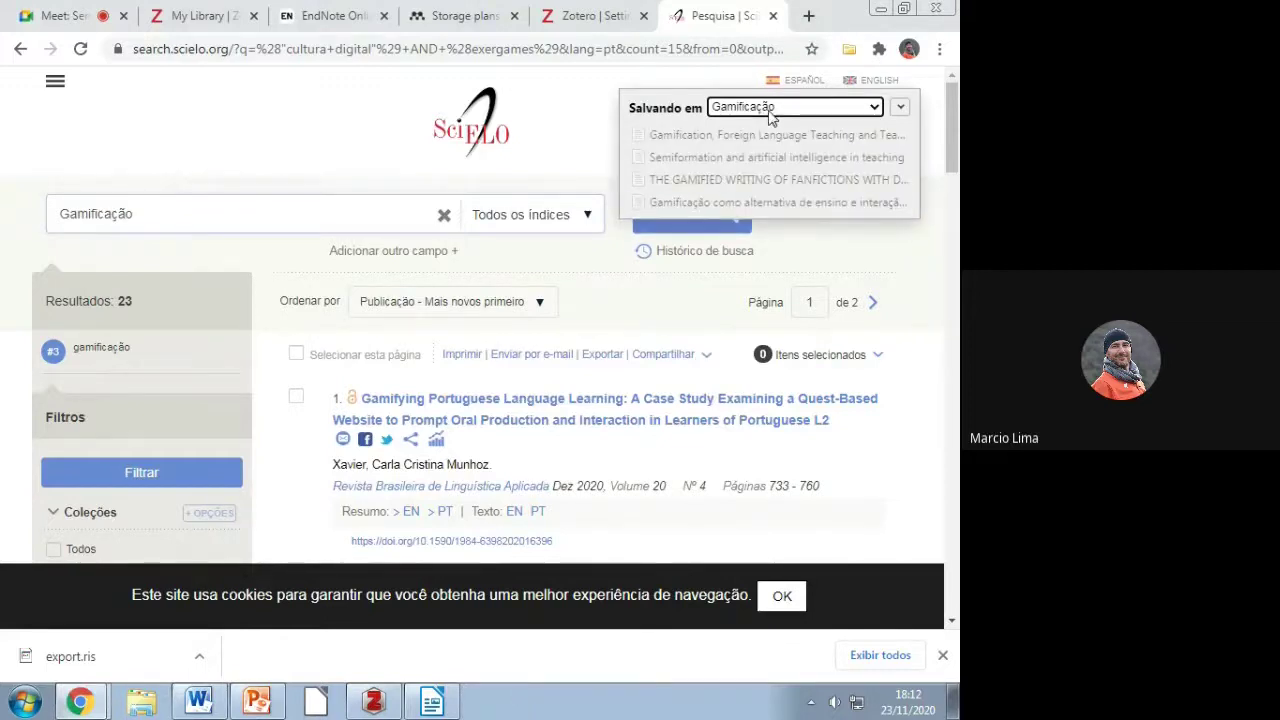
click(900, 107)
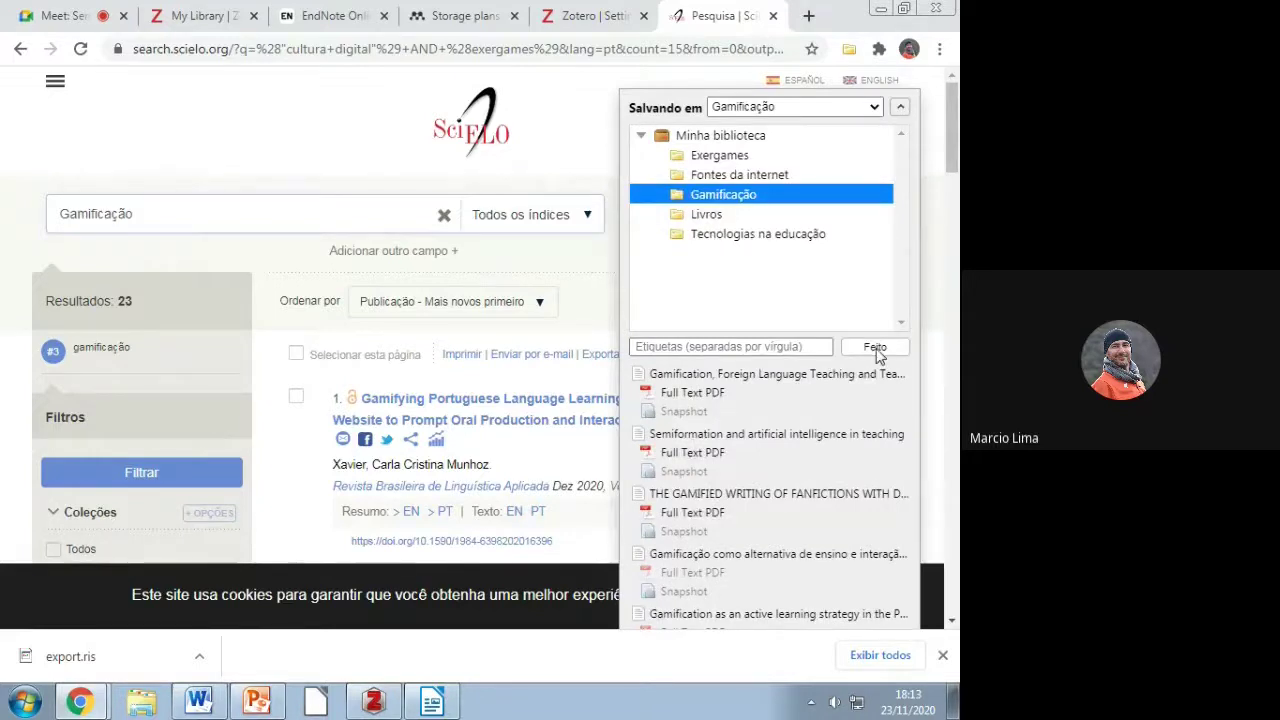
click(875, 348)
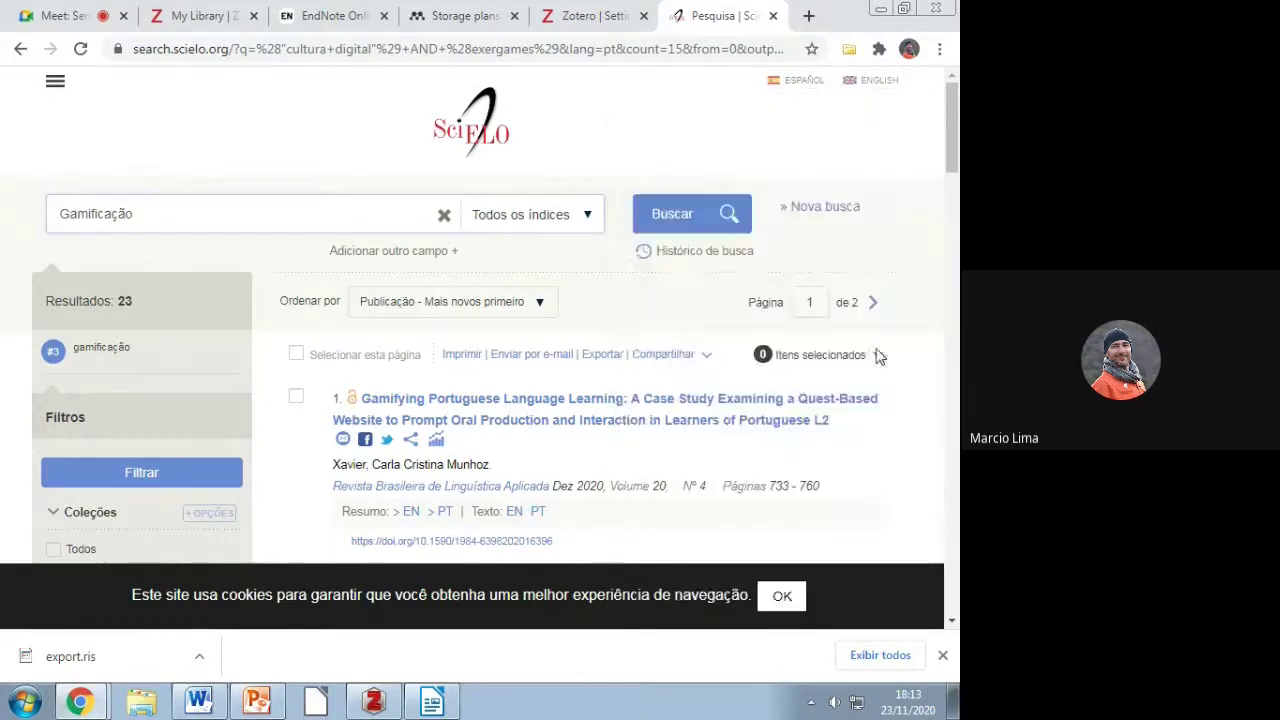
click(374, 700)
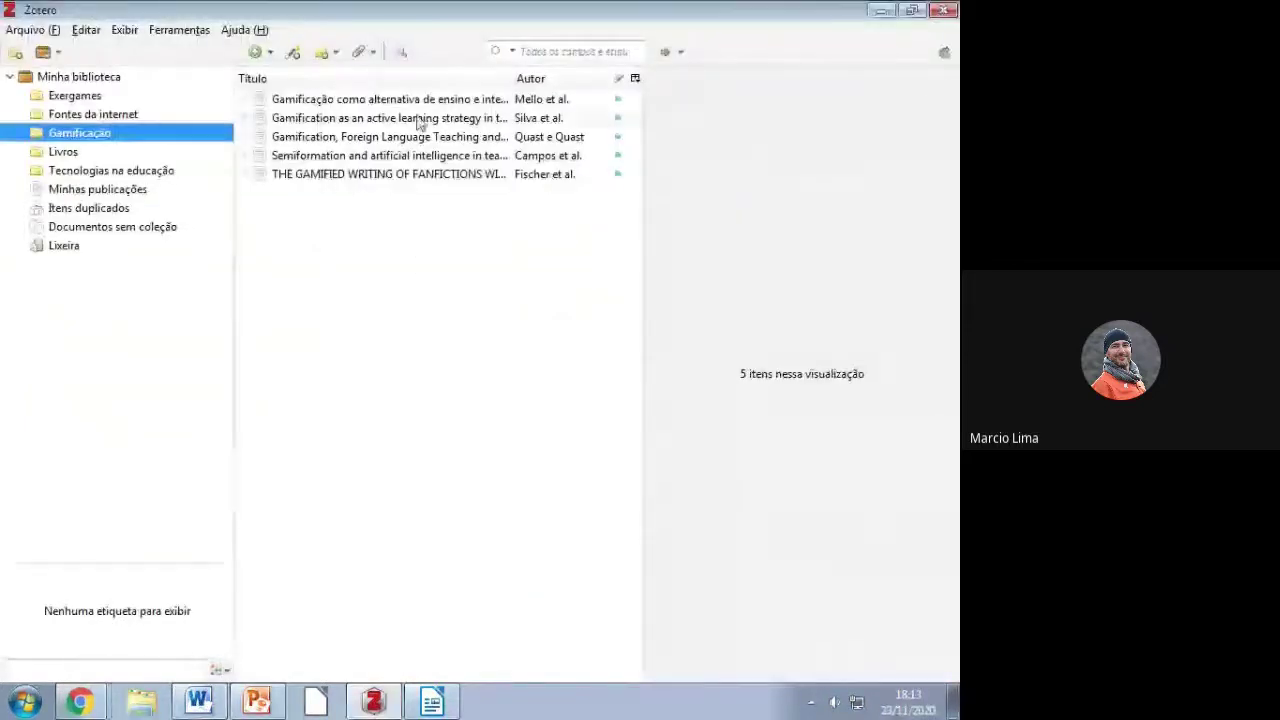
Step: Expand the Mello, Silva, Quast, Campos and Fischer et al. items and view Fischer's PDF
click(246, 100)
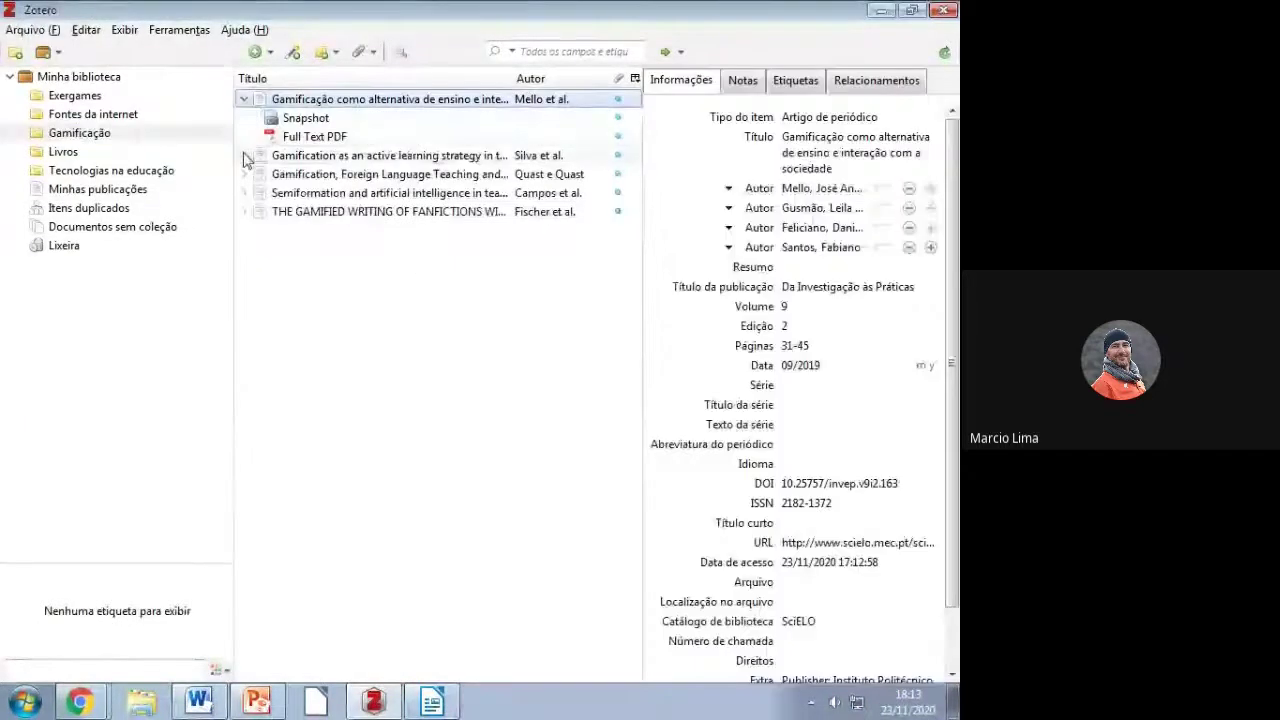
click(244, 155)
click(244, 211)
click(244, 268)
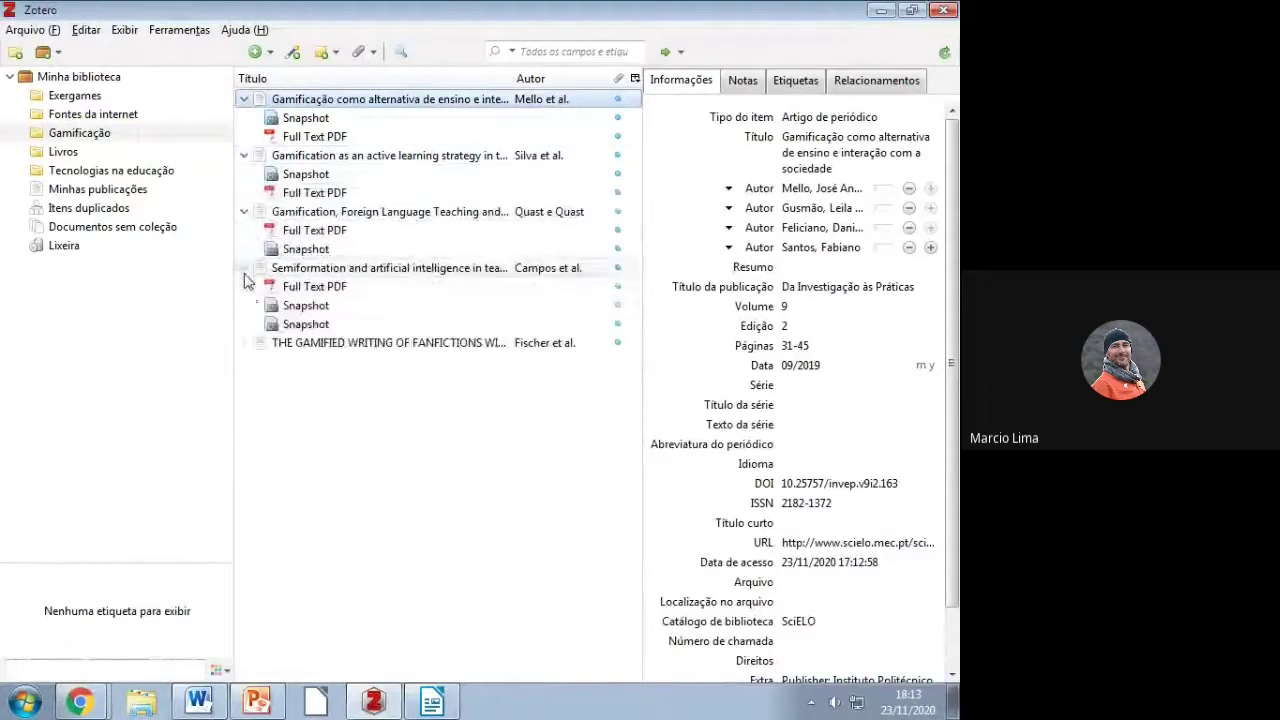
click(244, 343)
double_click(314, 361)
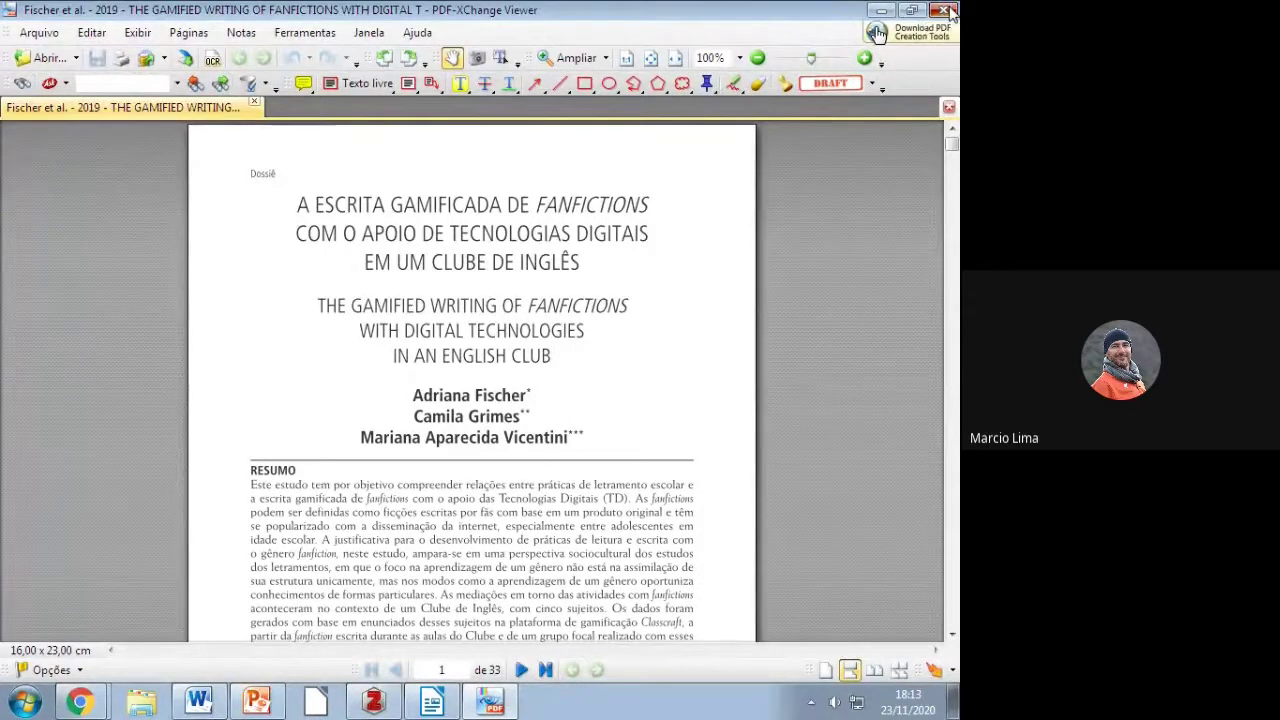
click(944, 10)
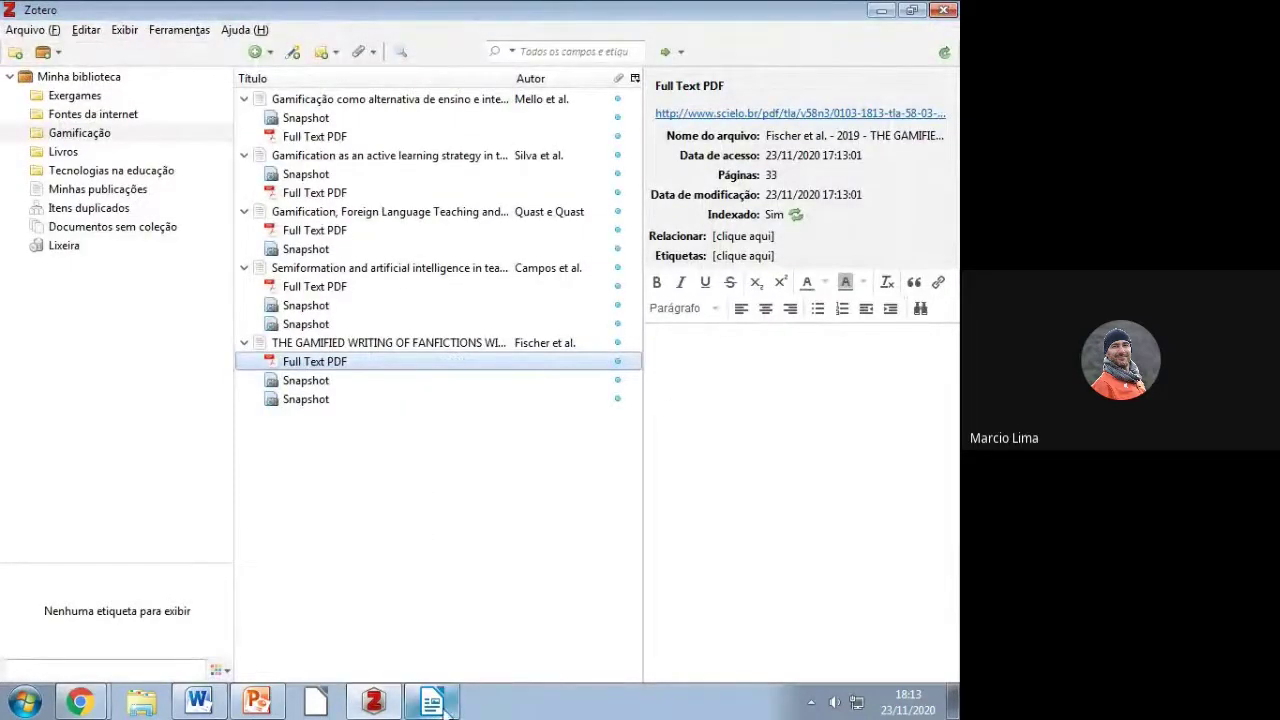
Step: Reopen the Fischer et al. PDF, then switch to the untitled Writer document
mouse_move(445, 708)
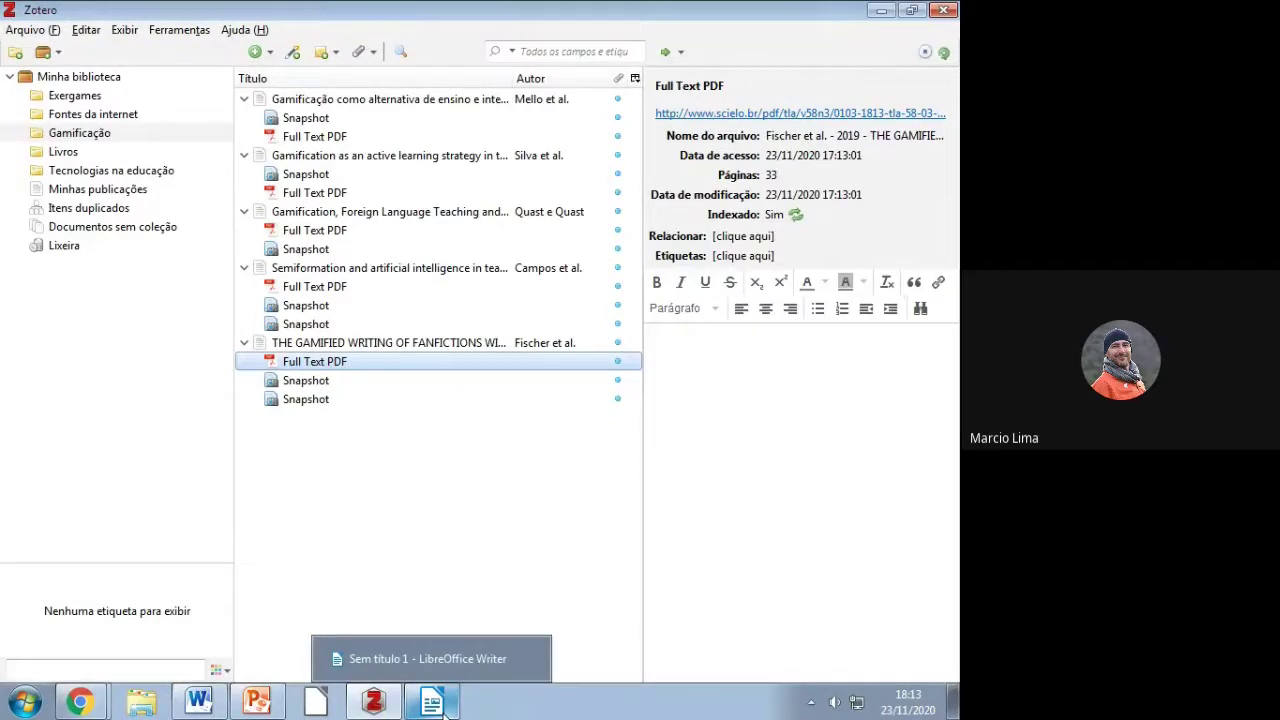
click(445, 705)
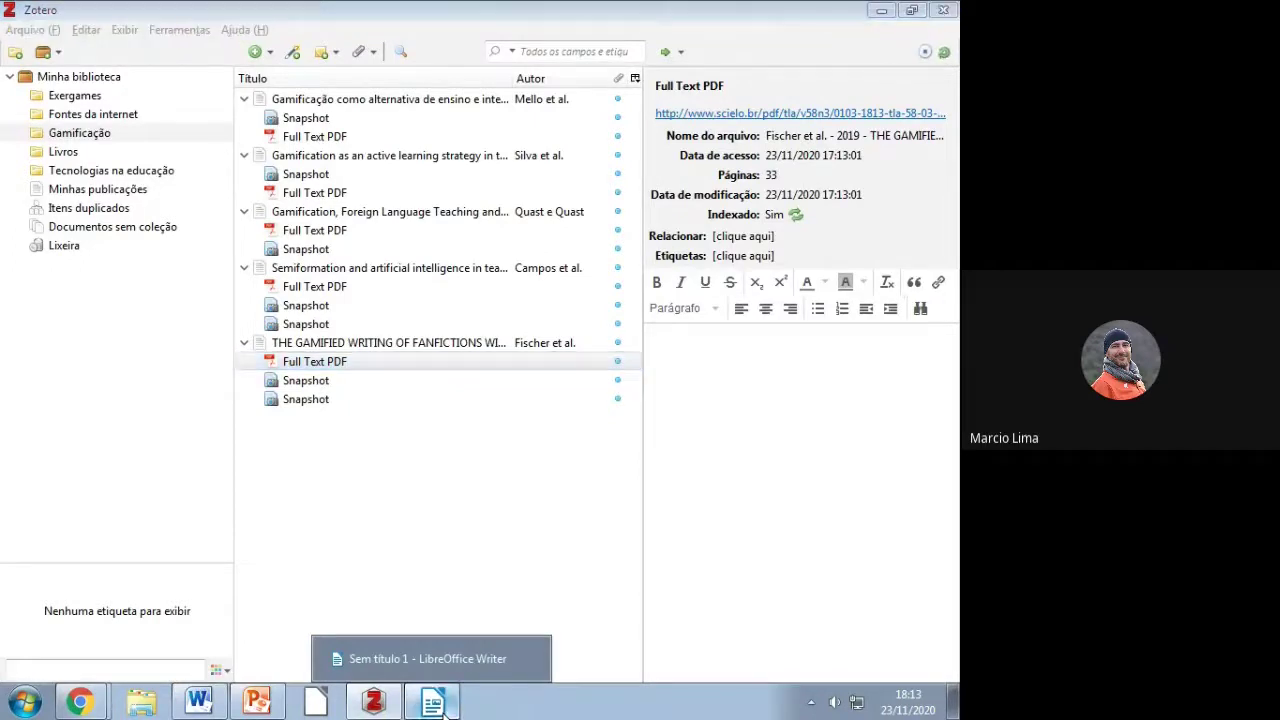
right_click(445, 705)
click(313, 370)
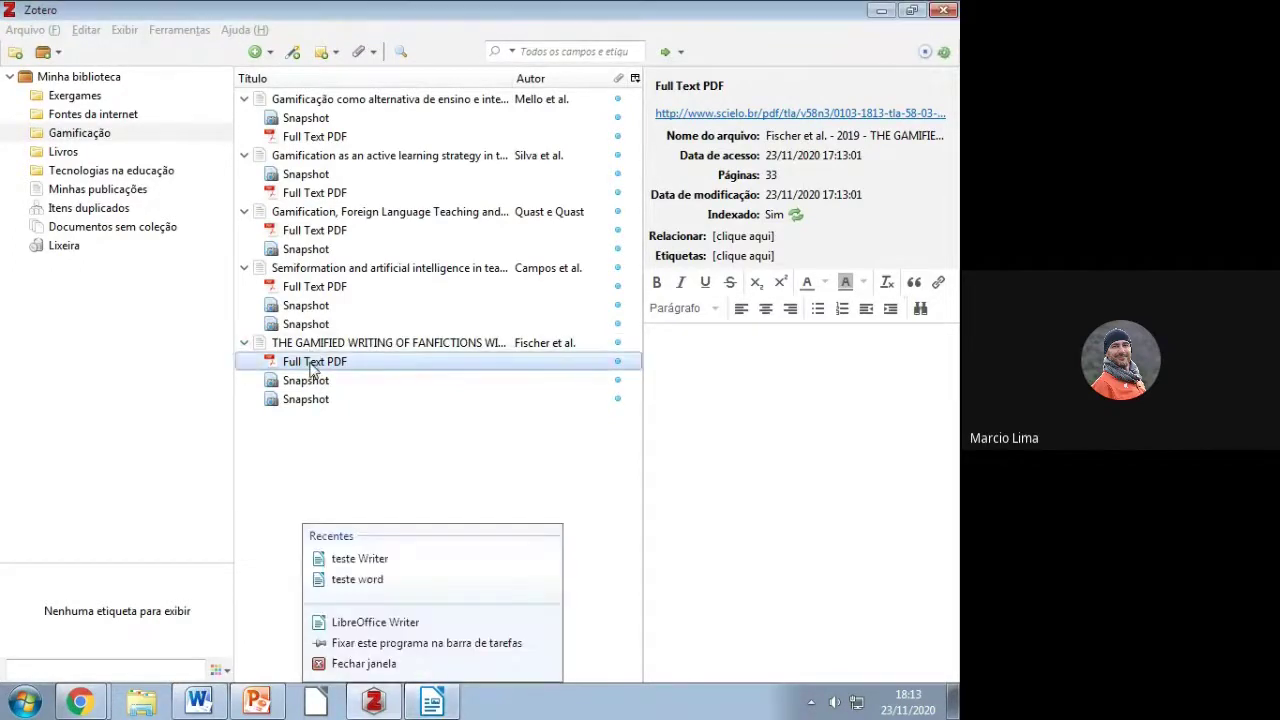
double_click(313, 370)
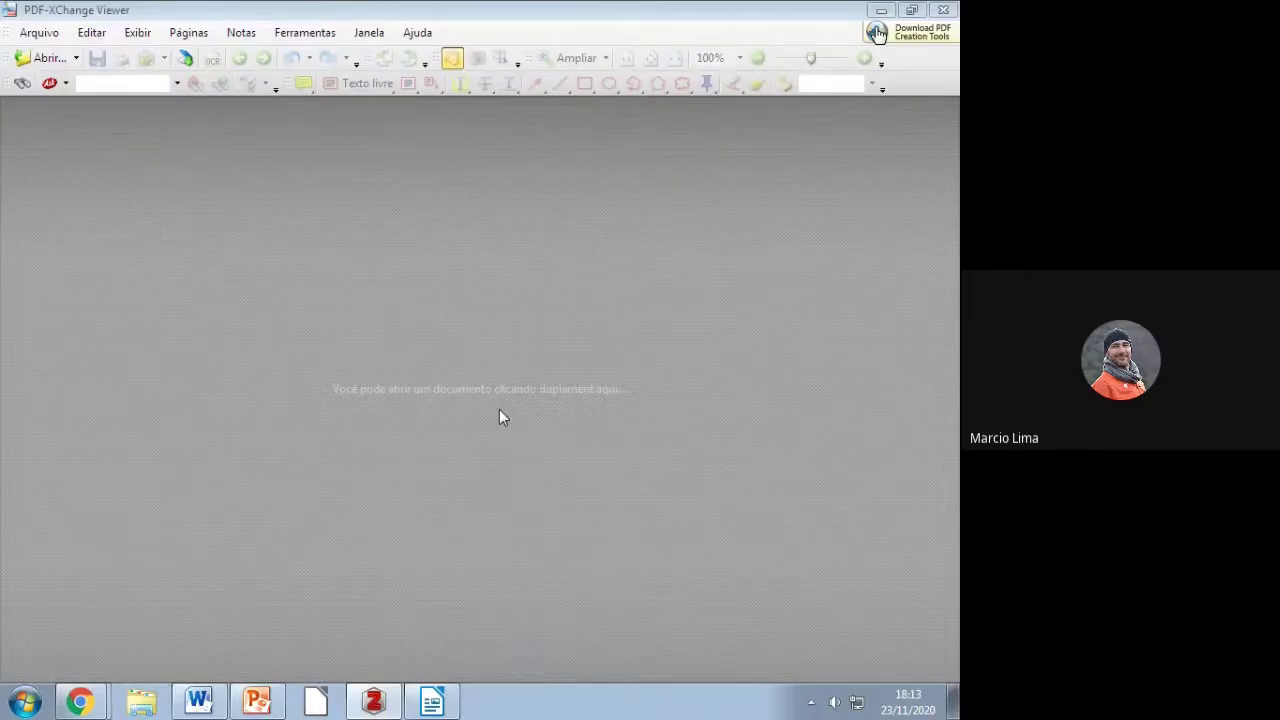
click(878, 10)
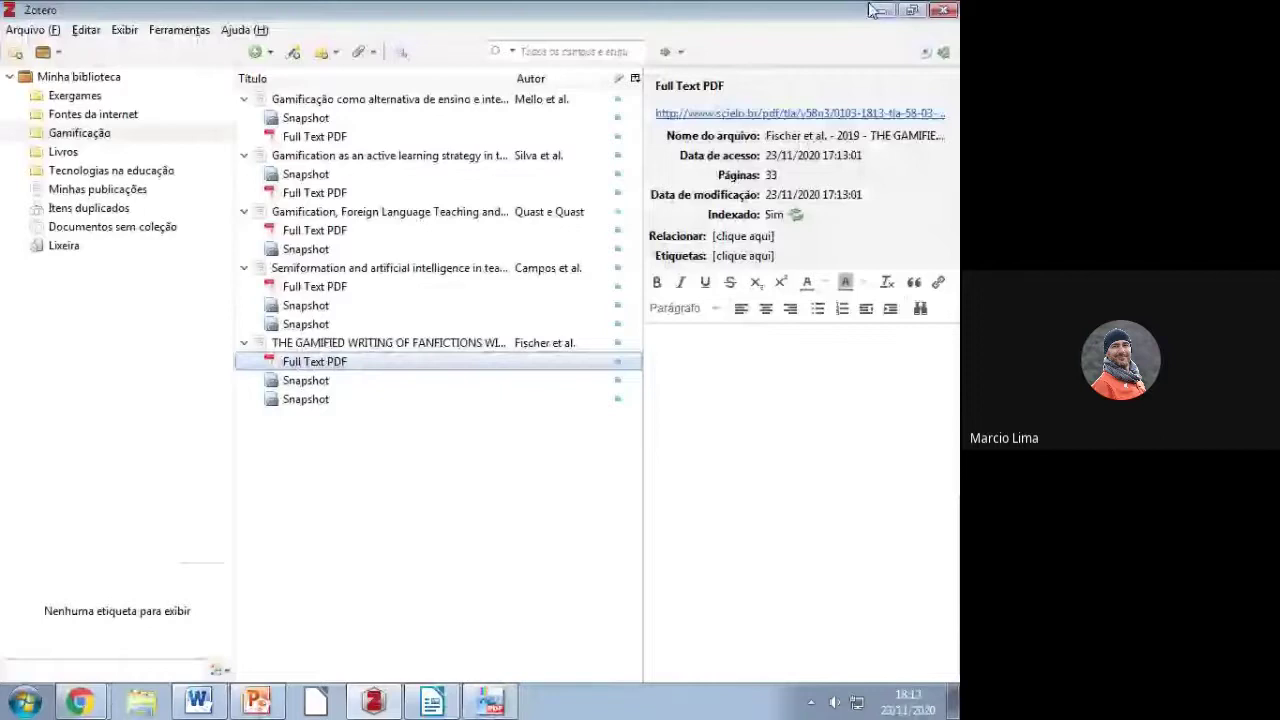
click(876, 10)
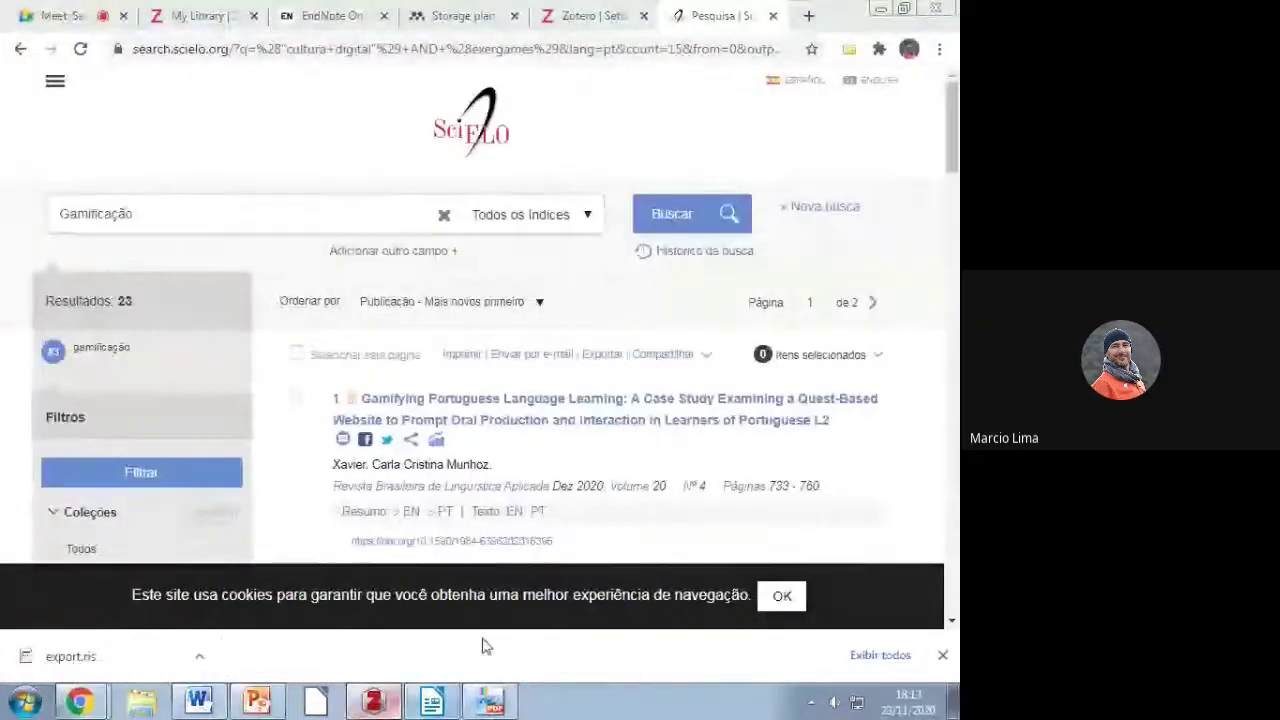
key(alt+Tab)
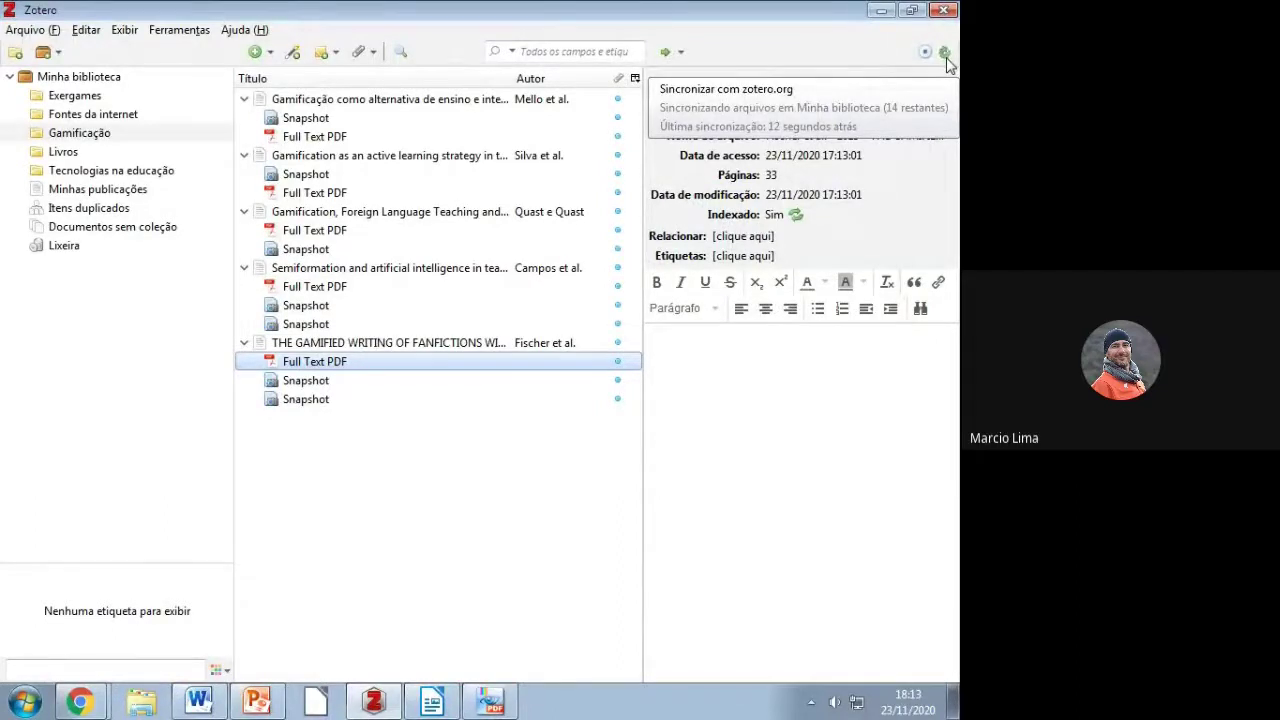
click(432, 703)
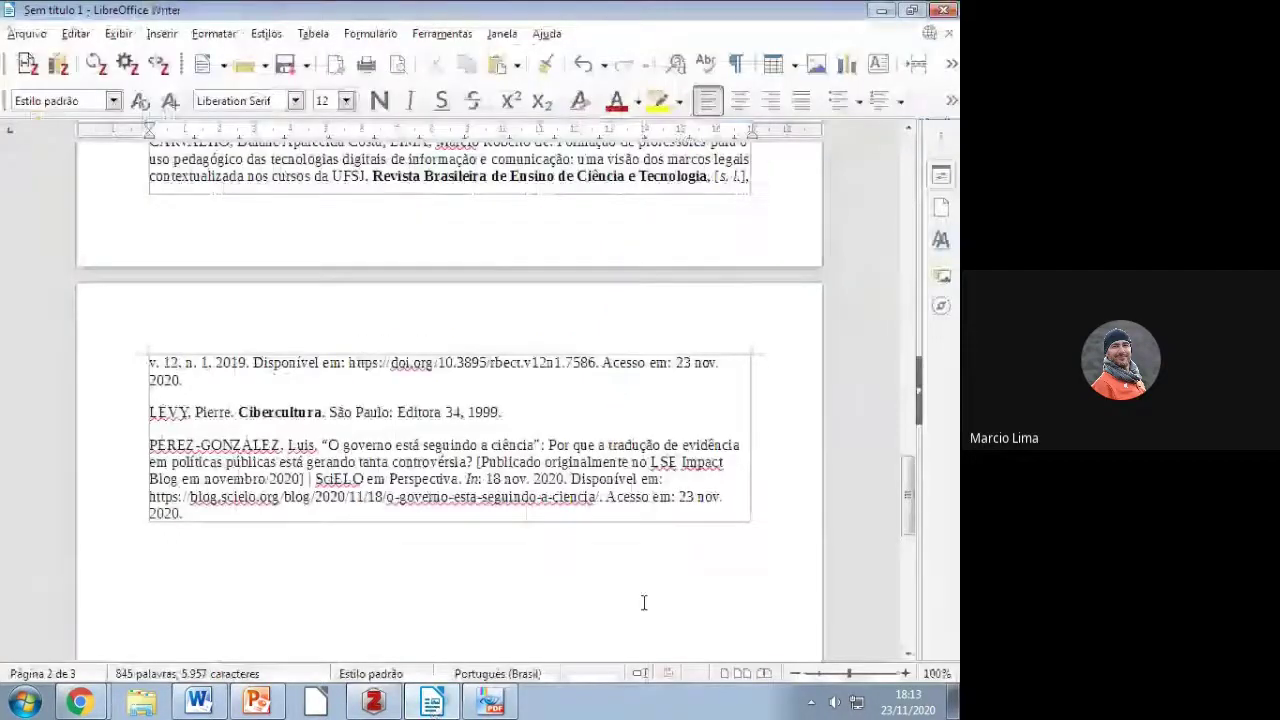
Step: Delete the placeholder citation after “sociedade do conhecimento” and retype the closing quotation mark
scroll(462, 585, up, 10)
scroll(461, 585, up, 6)
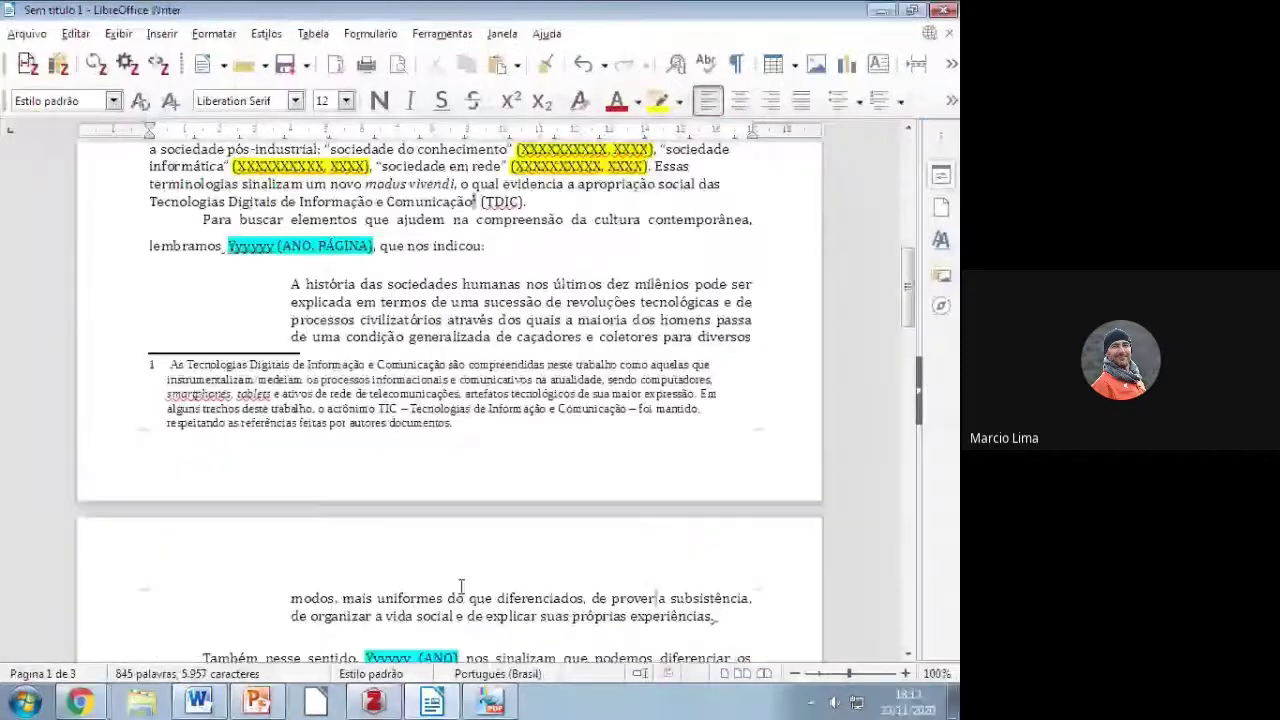
scroll(461, 585, up, 7)
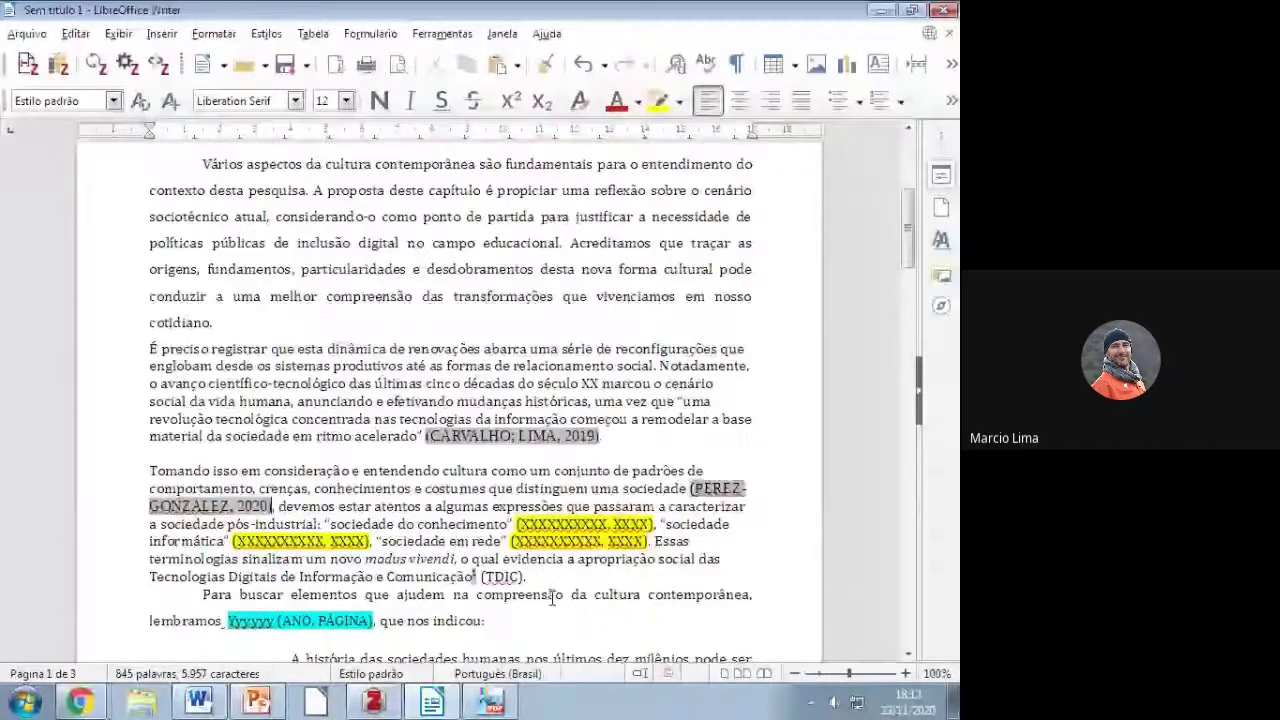
drag(512, 524, 654, 524)
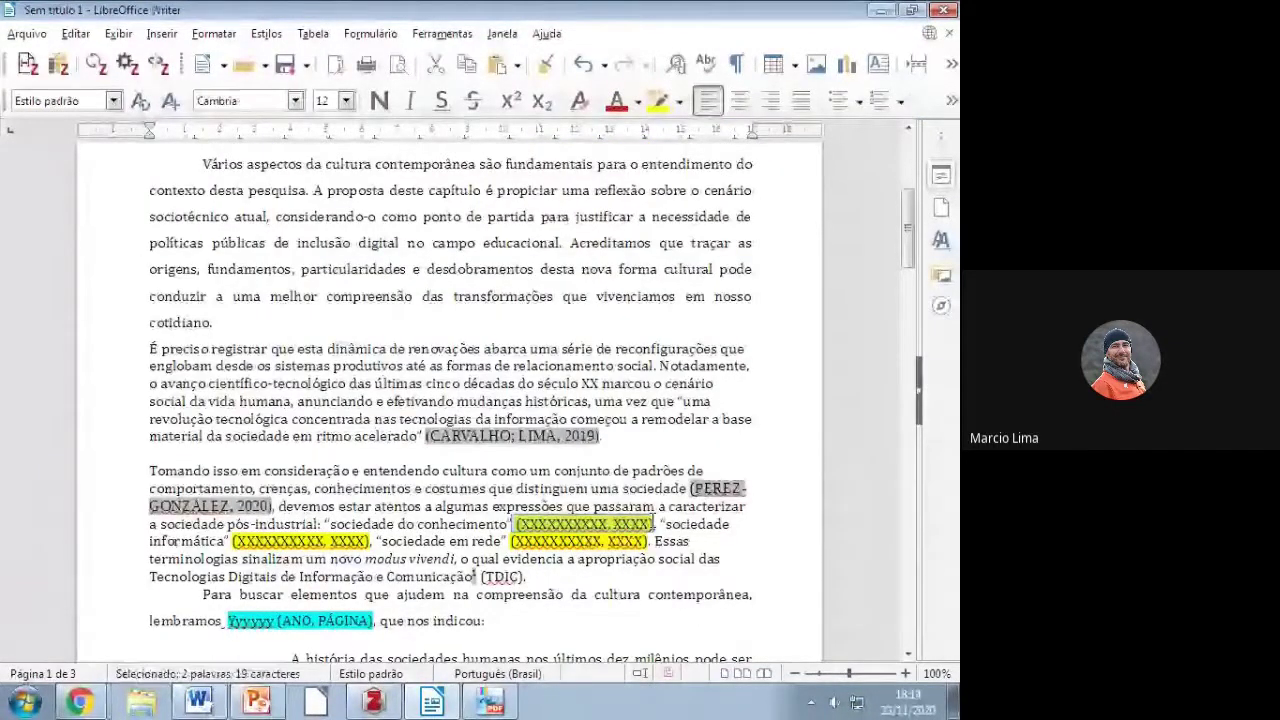
key(Delete)
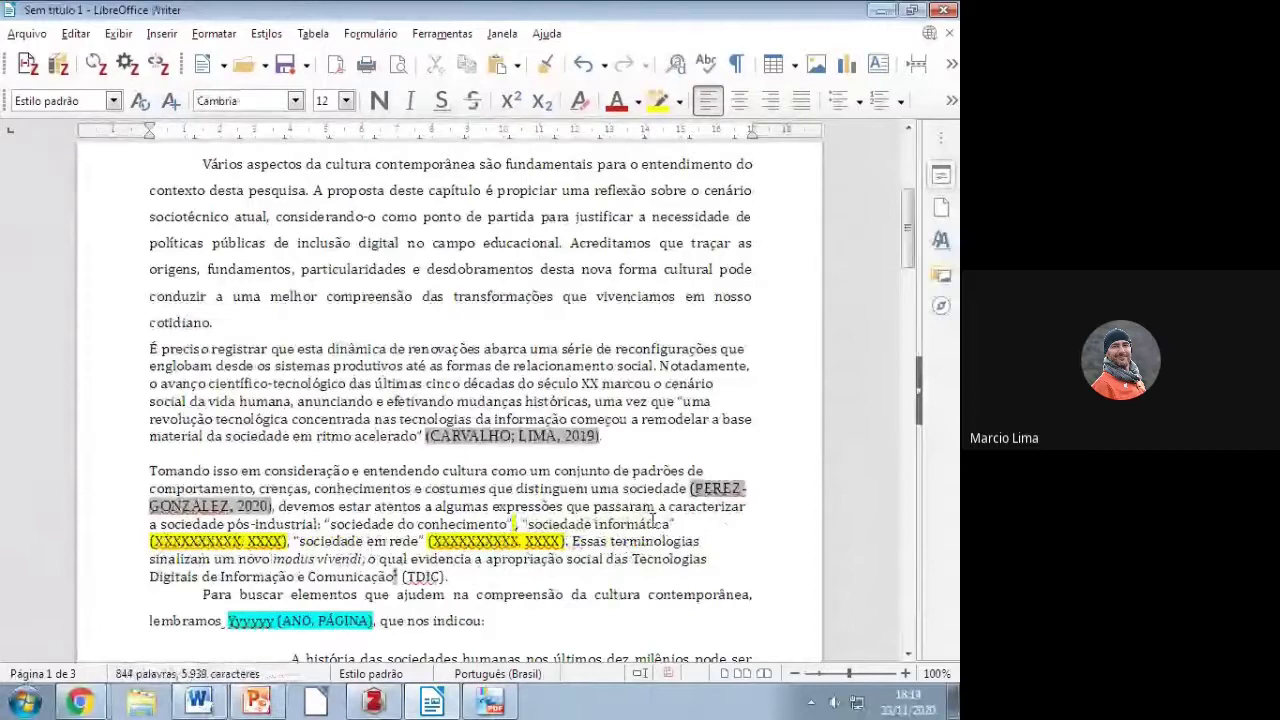
key(BackSpace)
text(")
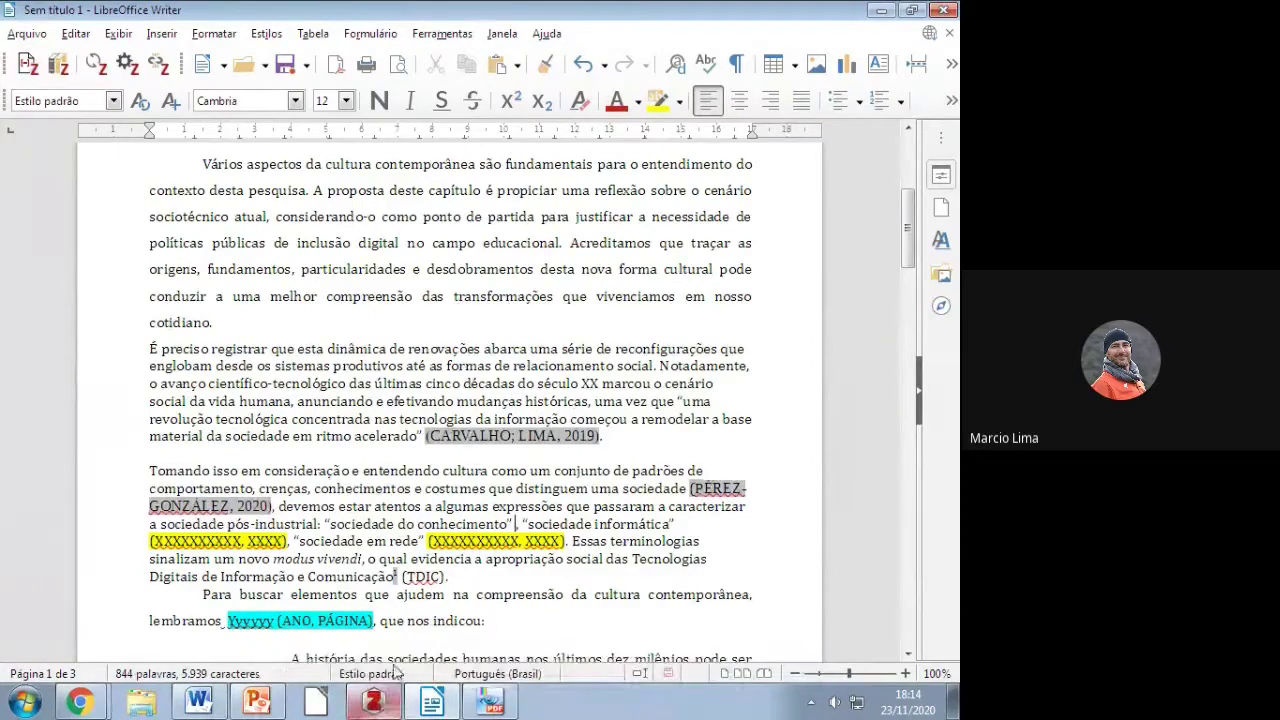
Step: Insert a Zotero citation for Fischer et al. 2019 with the author omitted, showing “(2019)”
click(28, 66)
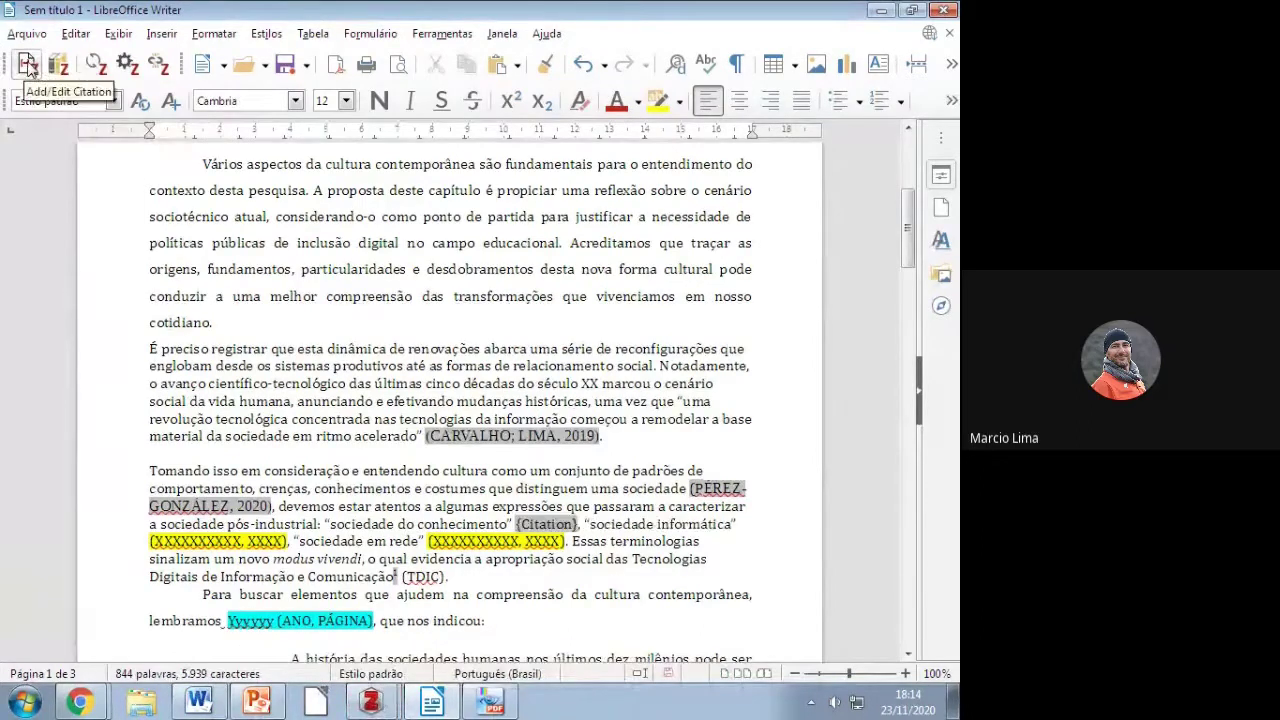
click(371, 702)
click(370, 658)
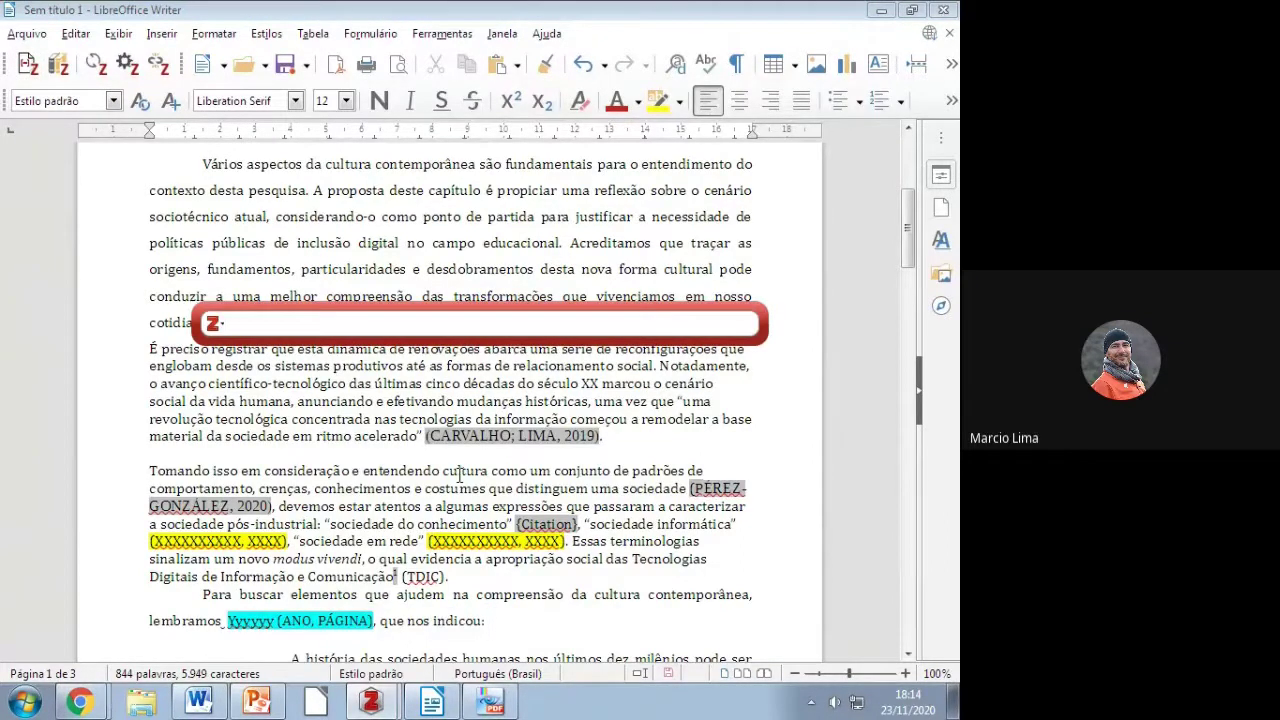
text(Fis)
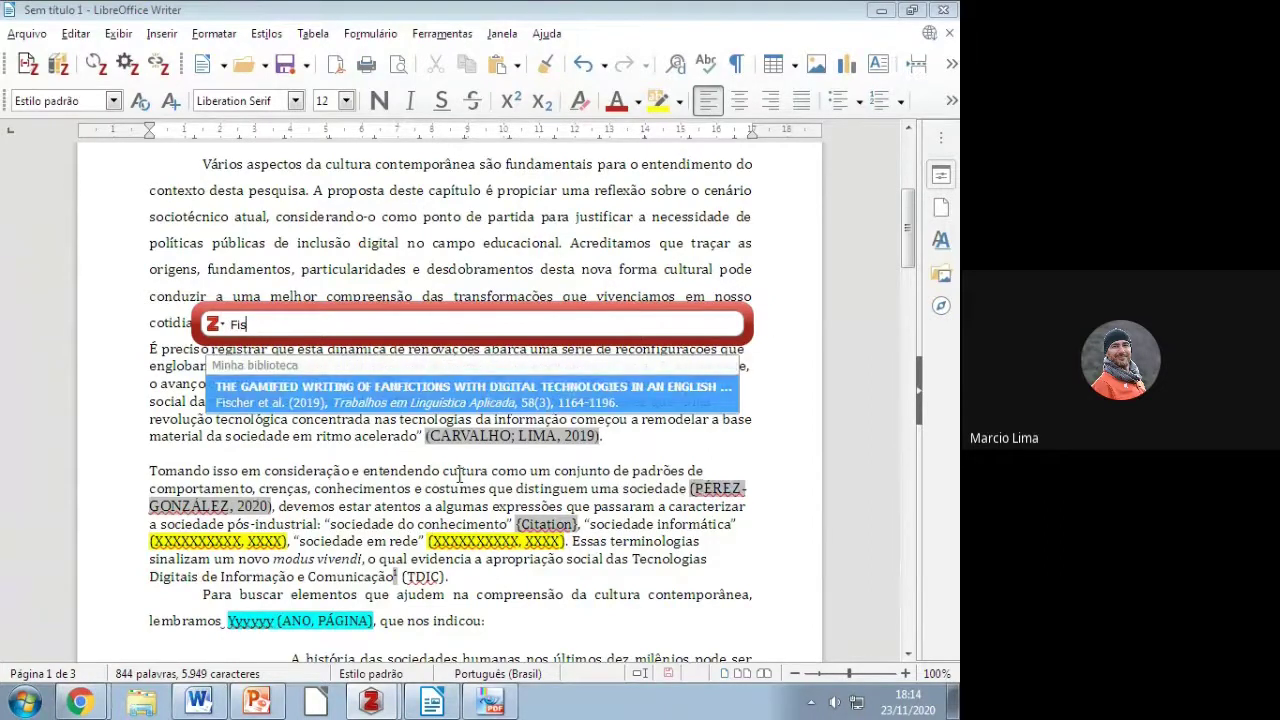
key(Return)
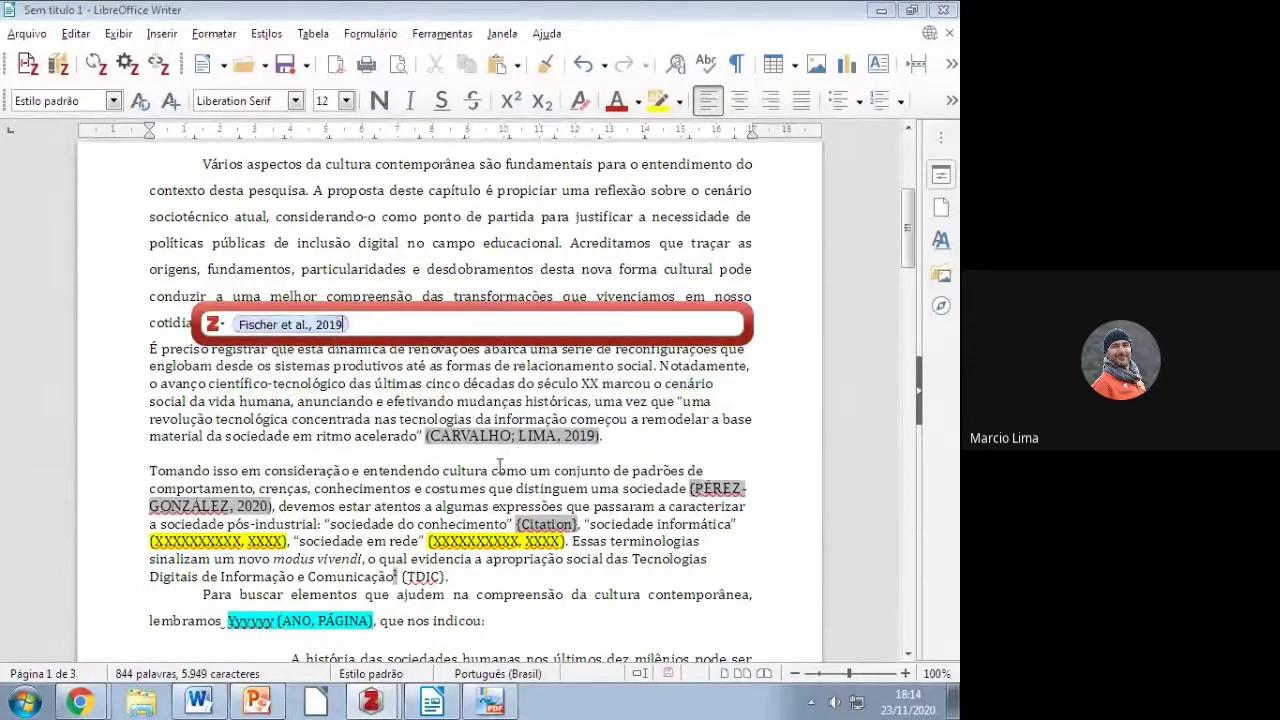
click(311, 325)
click(317, 495)
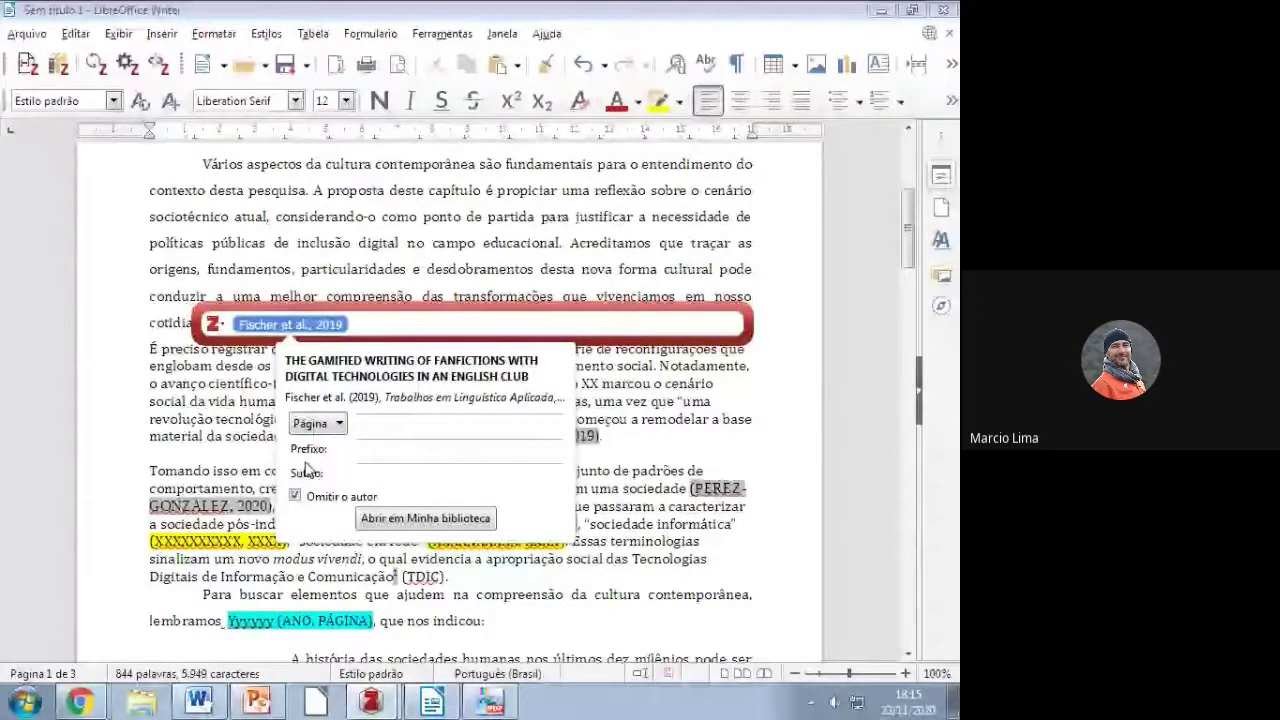
click(690, 488)
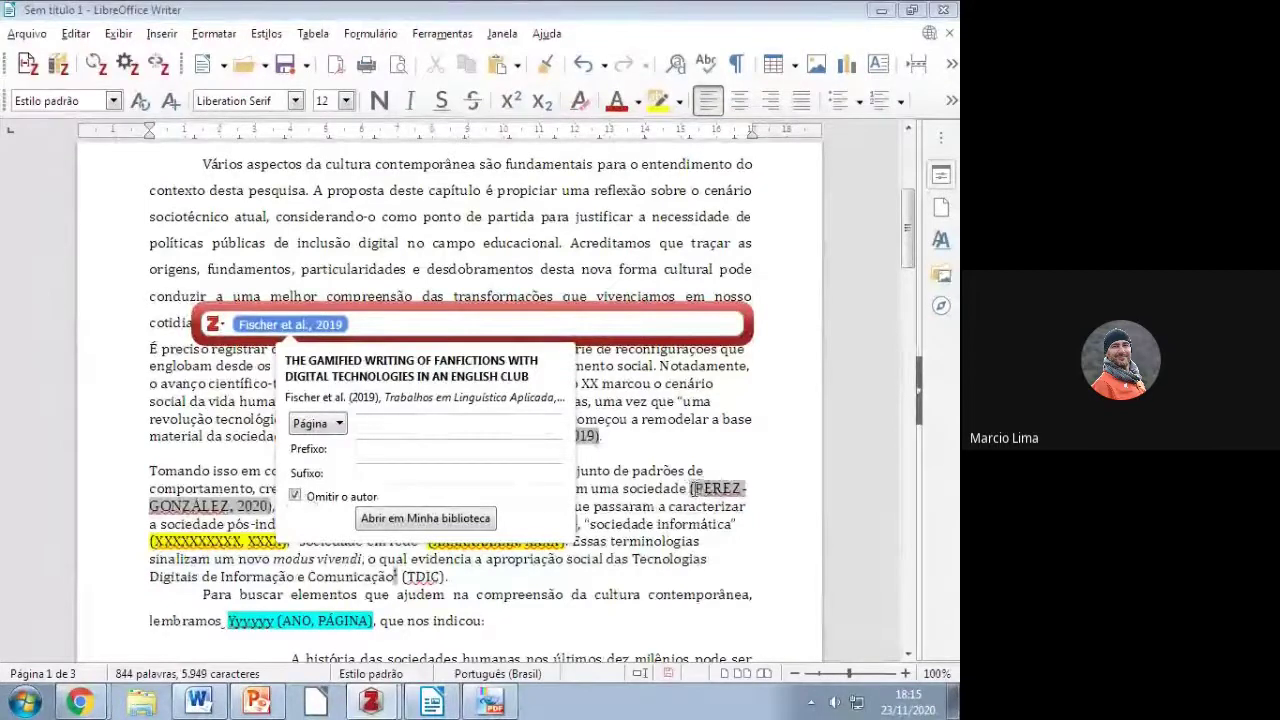
click(669, 430)
key(Return)
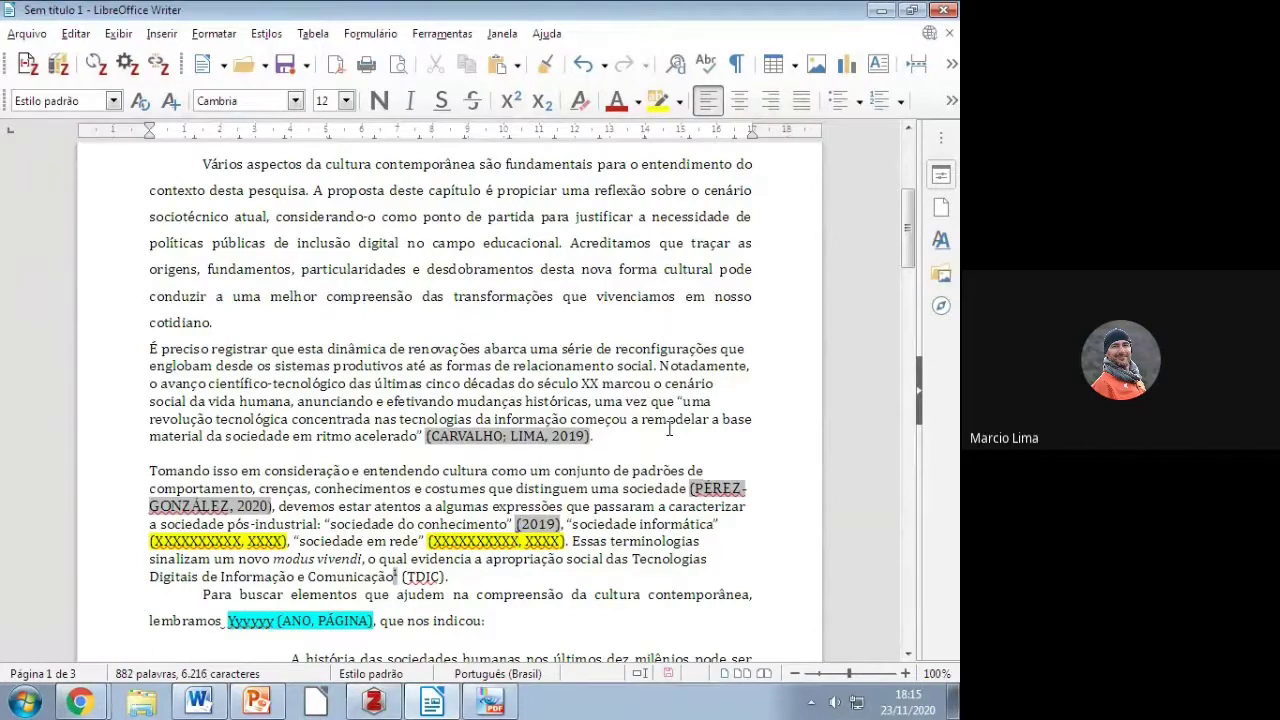
Step: Type “Fischer et al.” before (2019), italicise “et al.”, and select the new FISCHER reference
text(Fischer et. al)
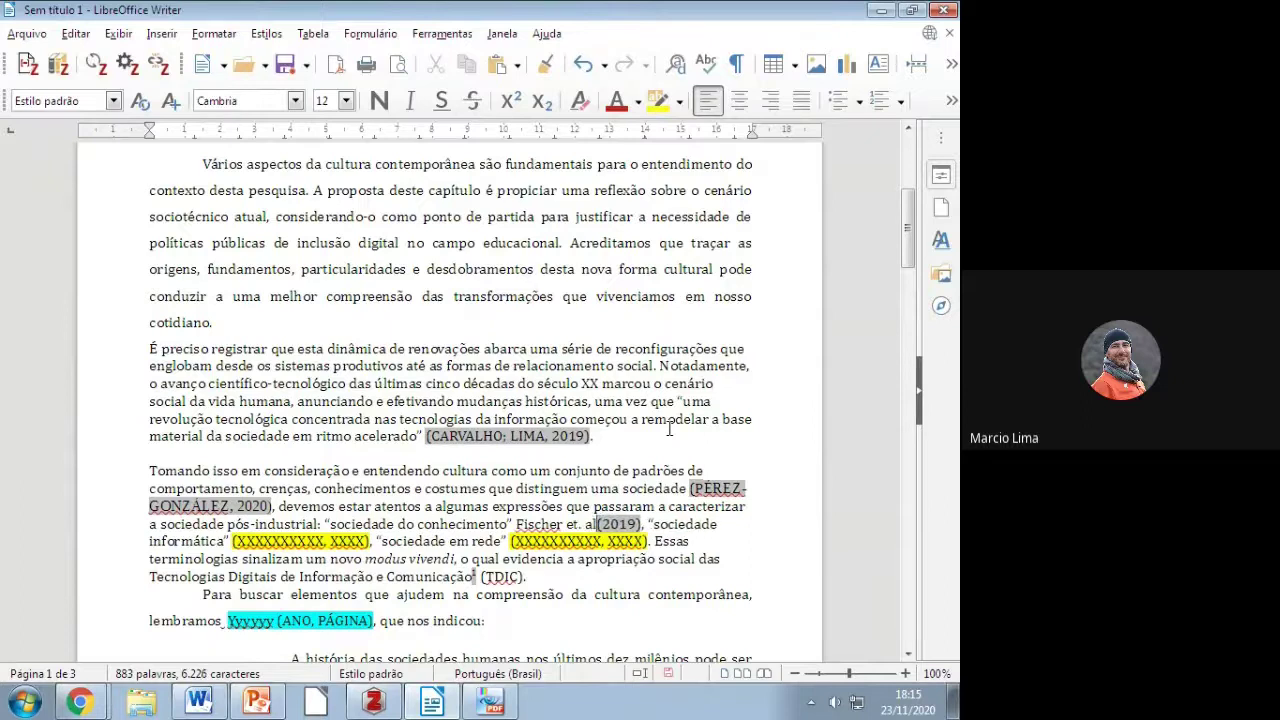
text(.)
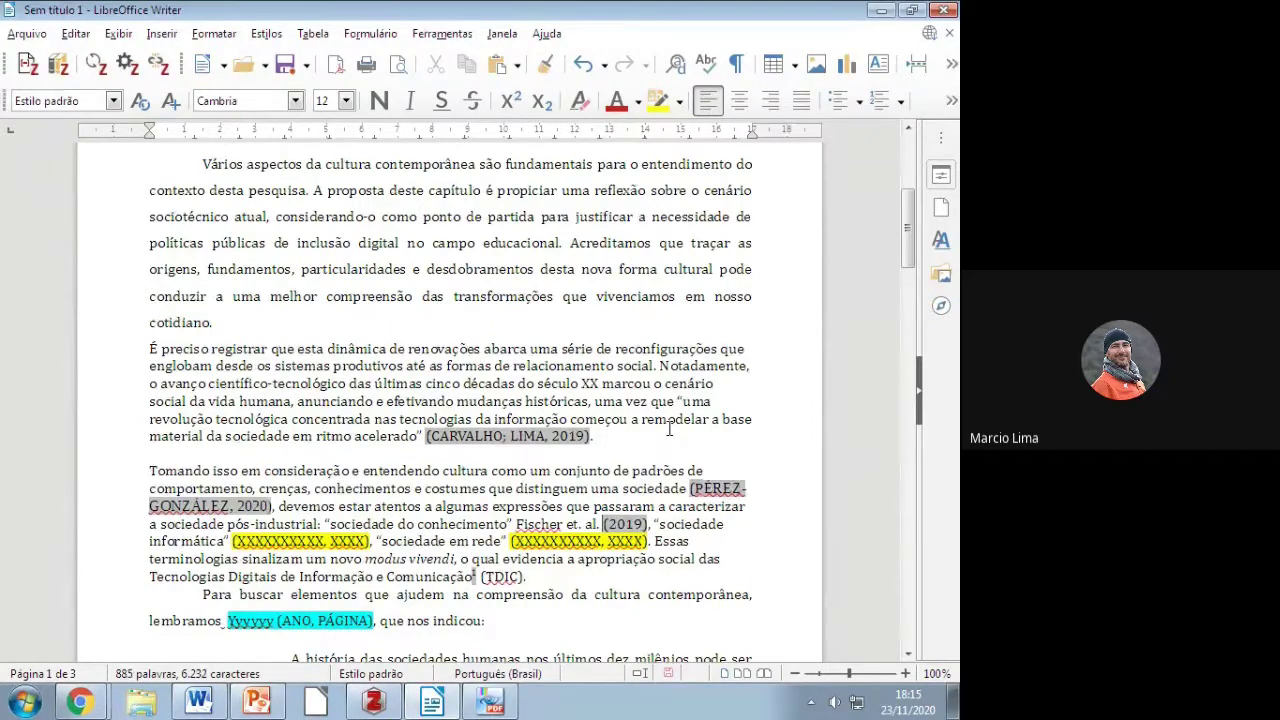
key(Left)
key(Left)
key(Left)
key(Left)
key(Left)
key(BackSpace)
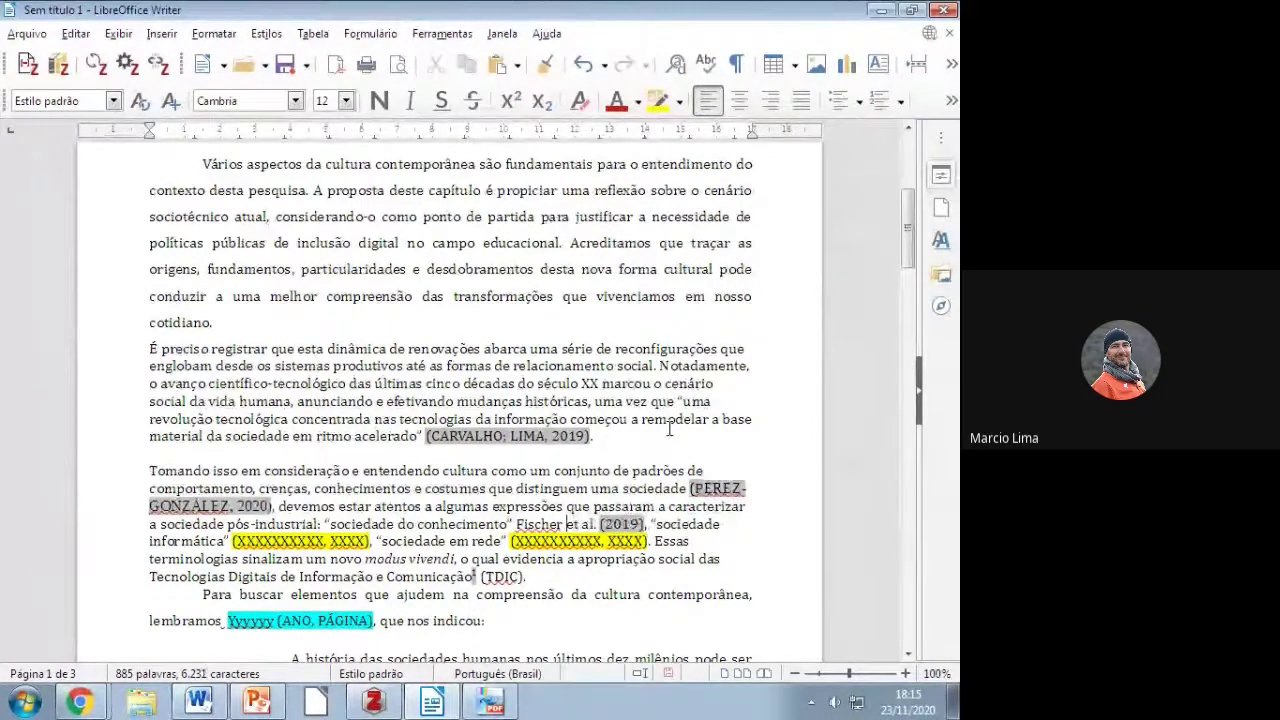
key(Left)
key(Left)
key(shift+Right)
key(shift+Right)
key(shift+Right)
key(shift+Right)
key(shift+Right)
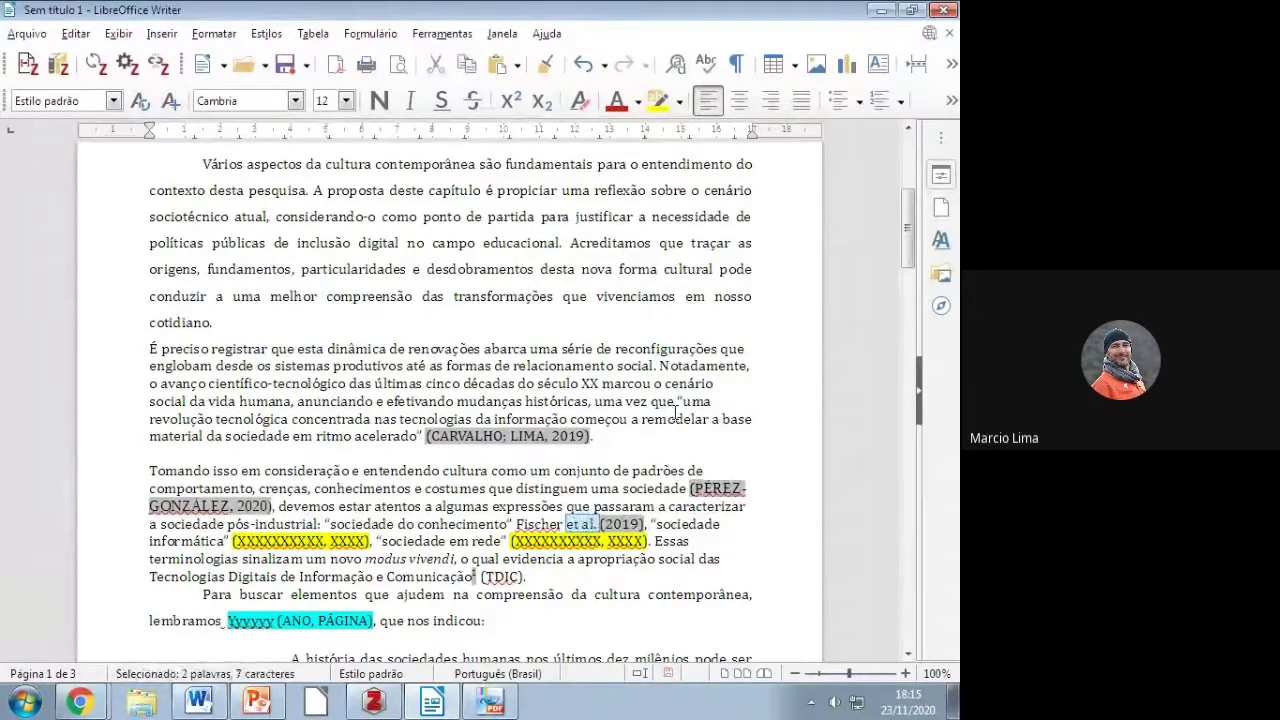
click(409, 101)
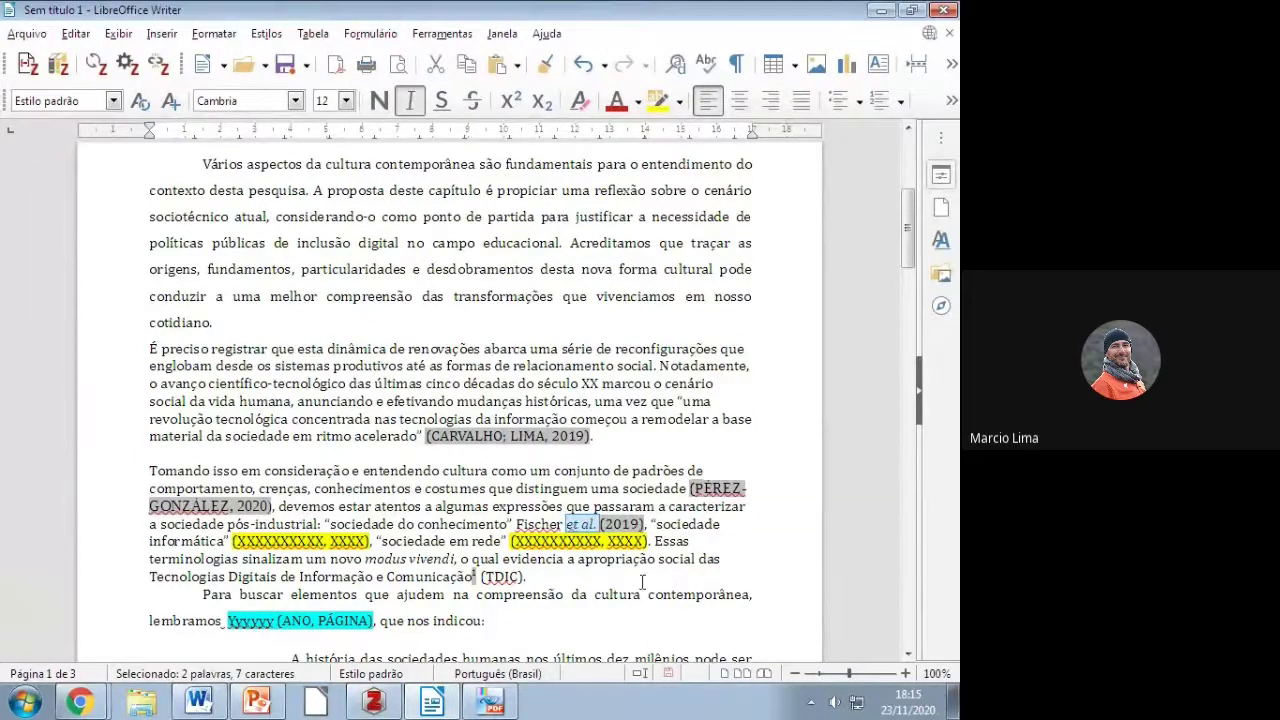
click(650, 534)
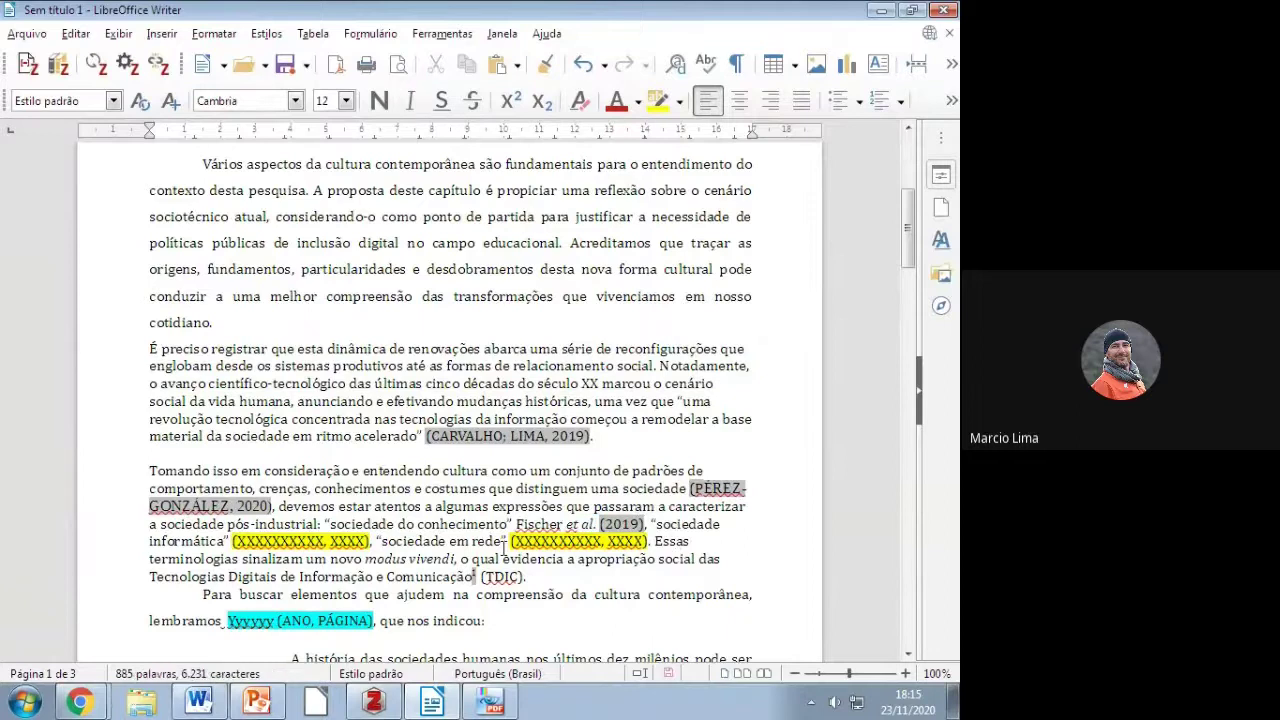
scroll(503, 543, down, 20)
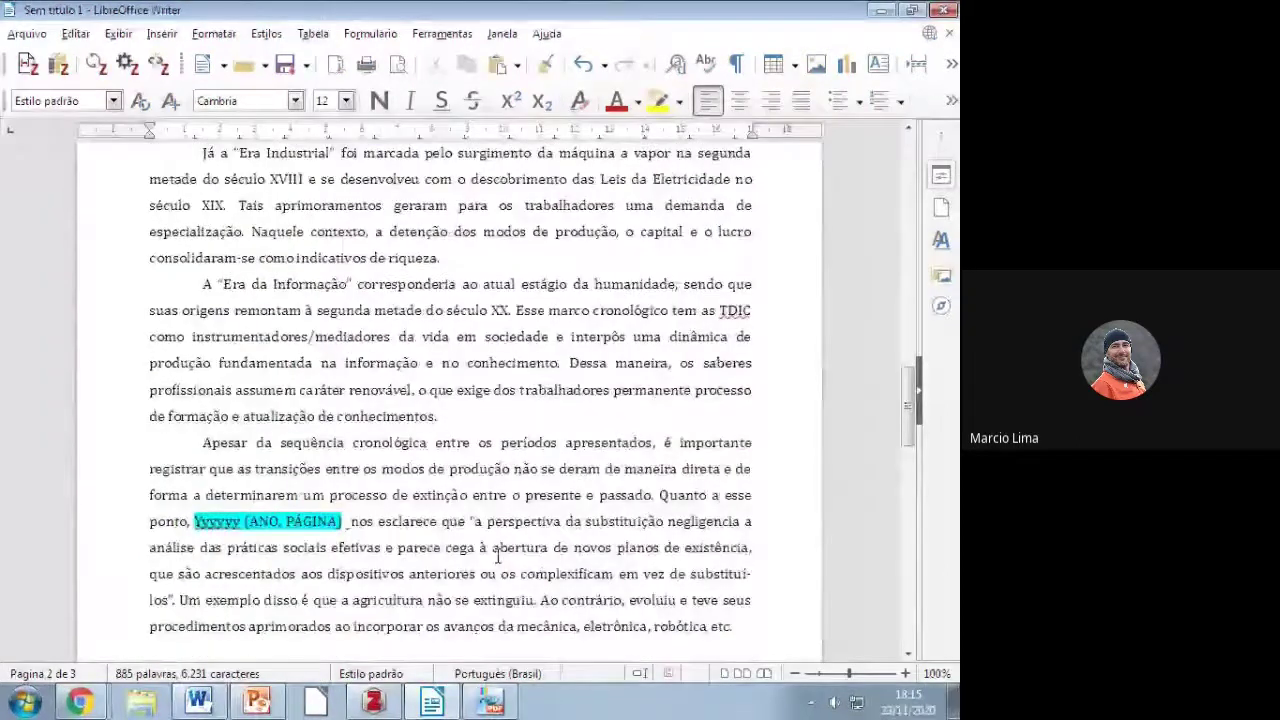
drag(266, 620, 149, 554)
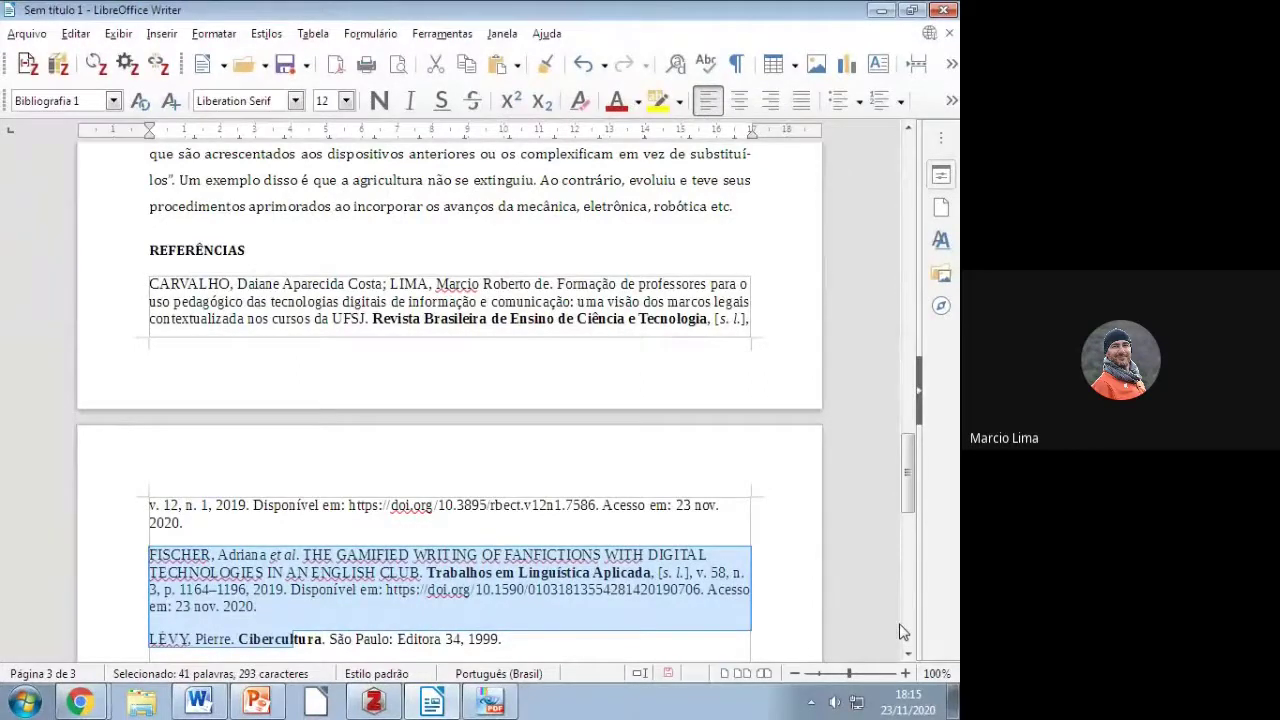
Step: Save the document to Área de Trabalho as Sem título 1.odt using Salvar como
click(287, 66)
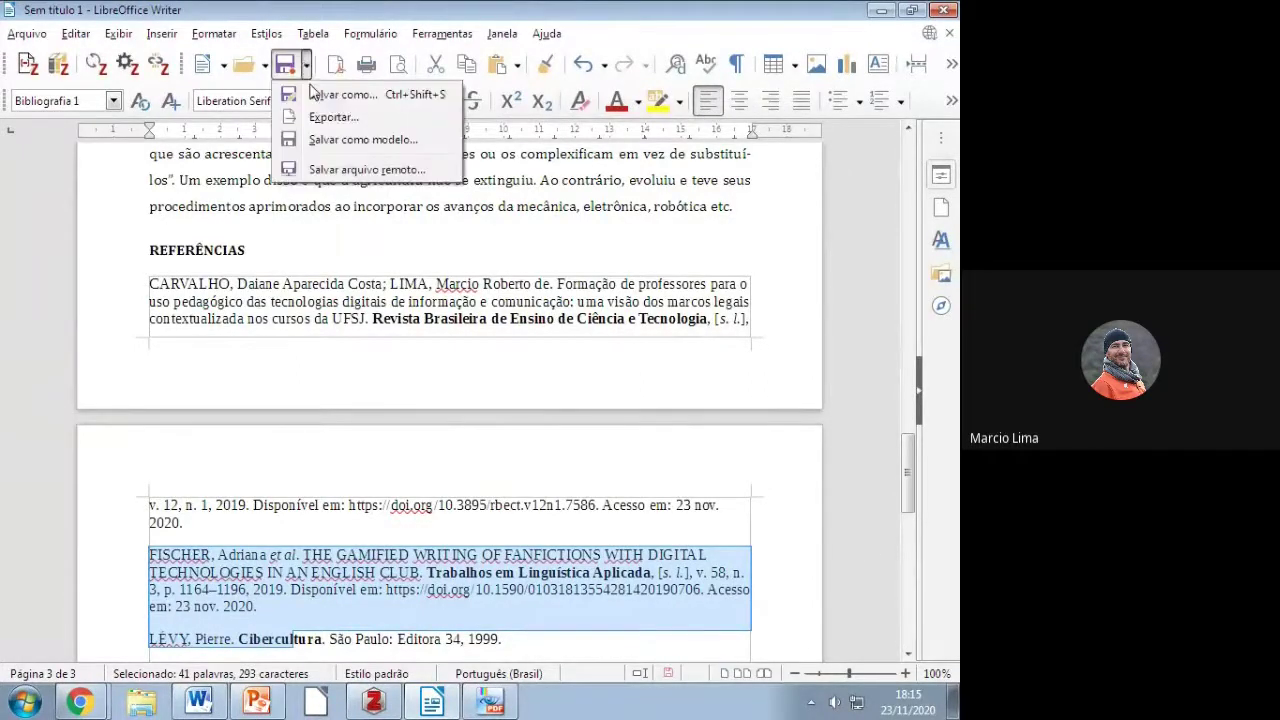
click(287, 66)
click(284, 66)
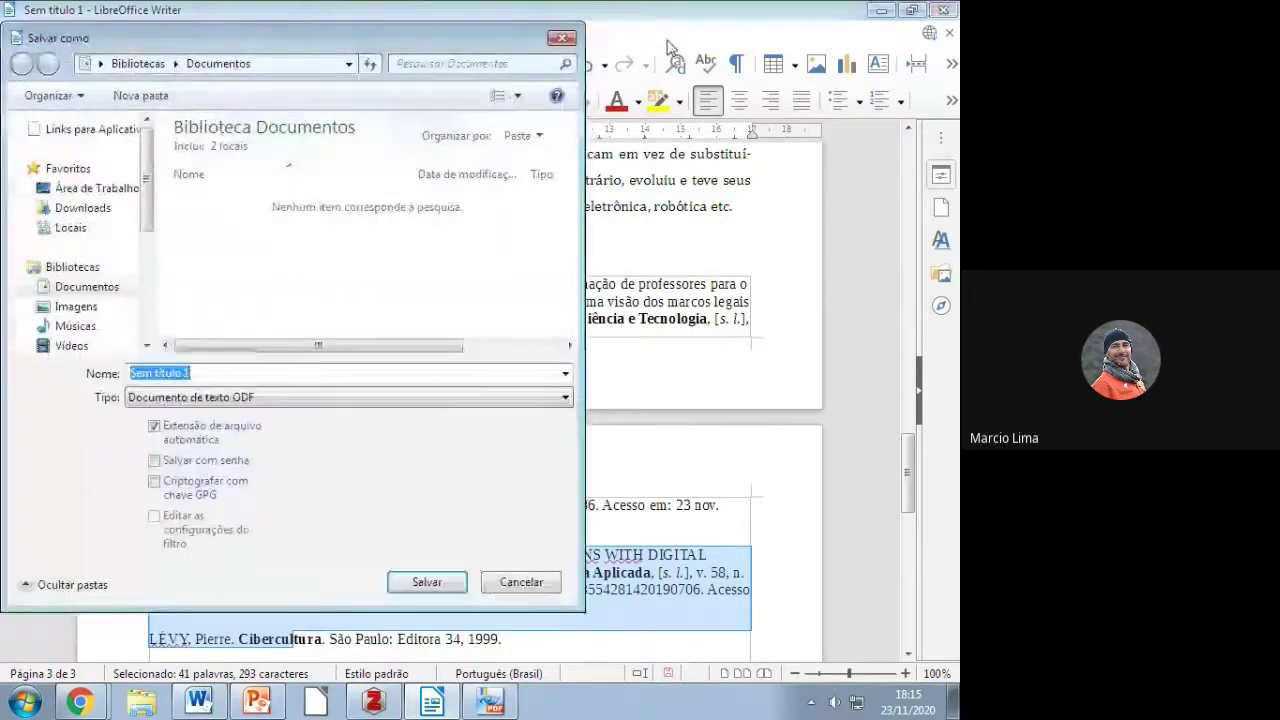
click(92, 188)
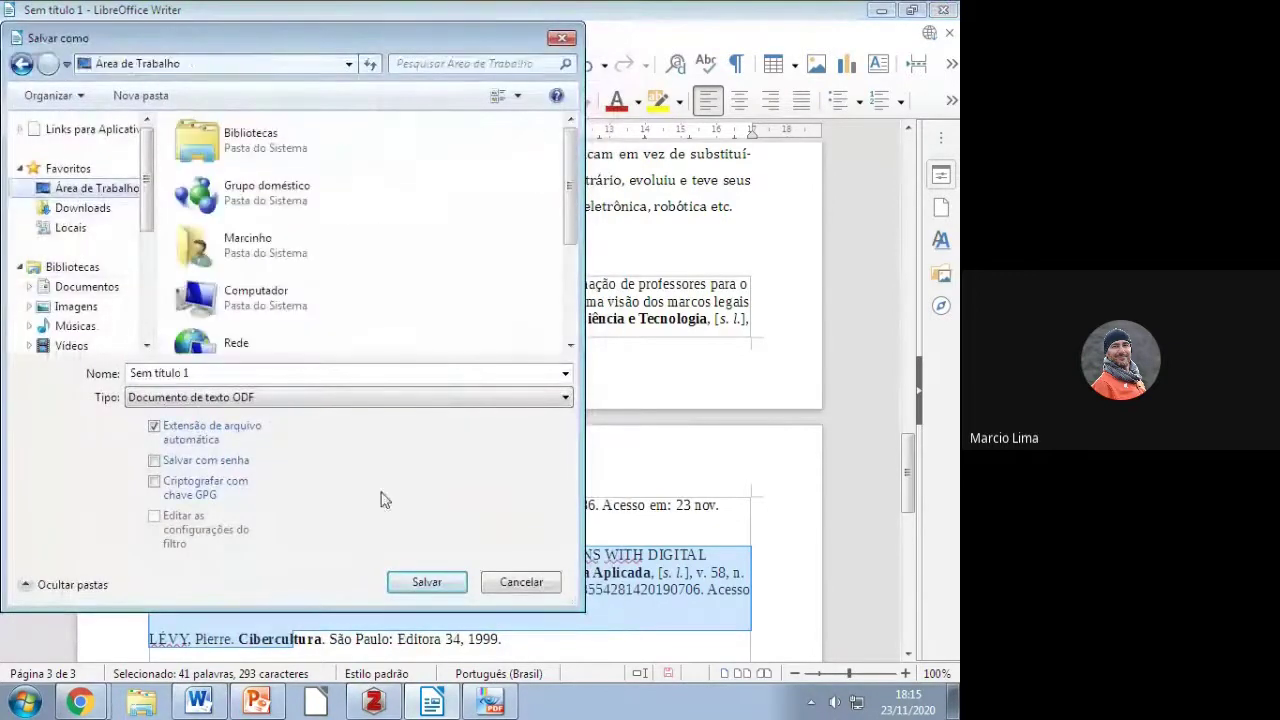
click(426, 582)
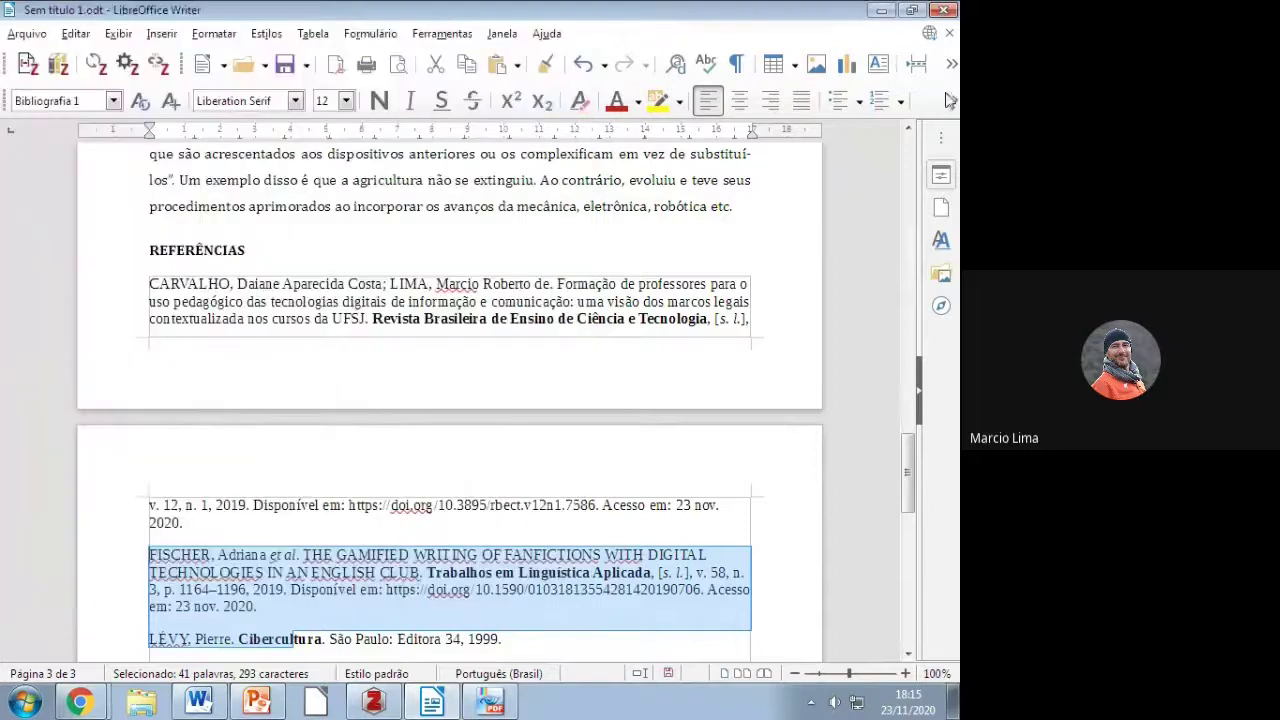
key(alt+Tab)
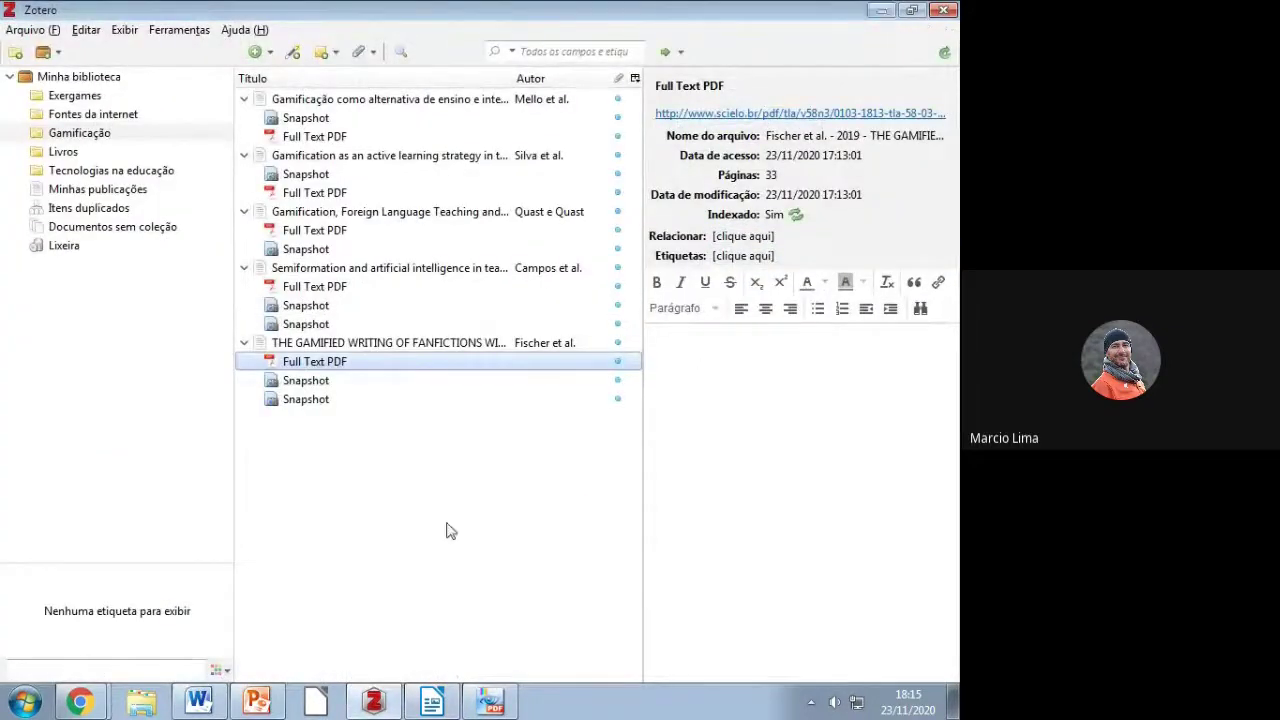
Step: Return to the Google Meet call in Chrome and hide the screen-sharing notice
click(79, 702)
click(68, 631)
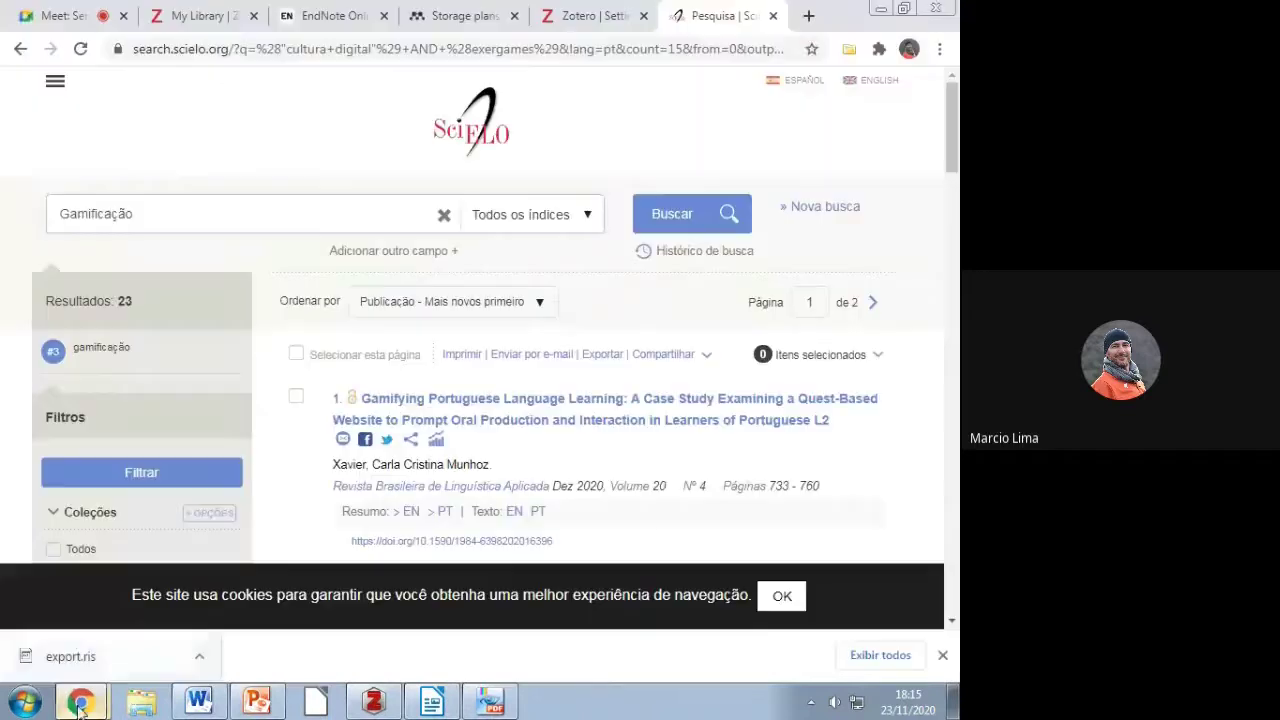
click(78, 12)
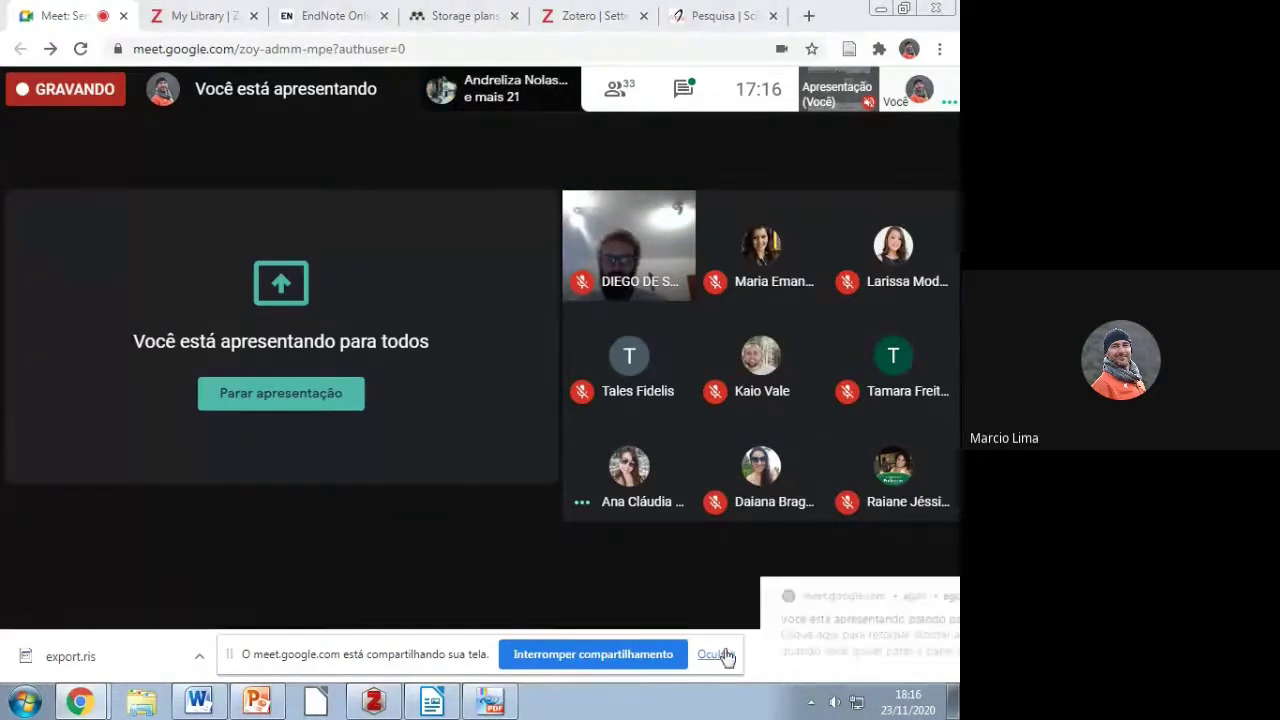
click(718, 654)
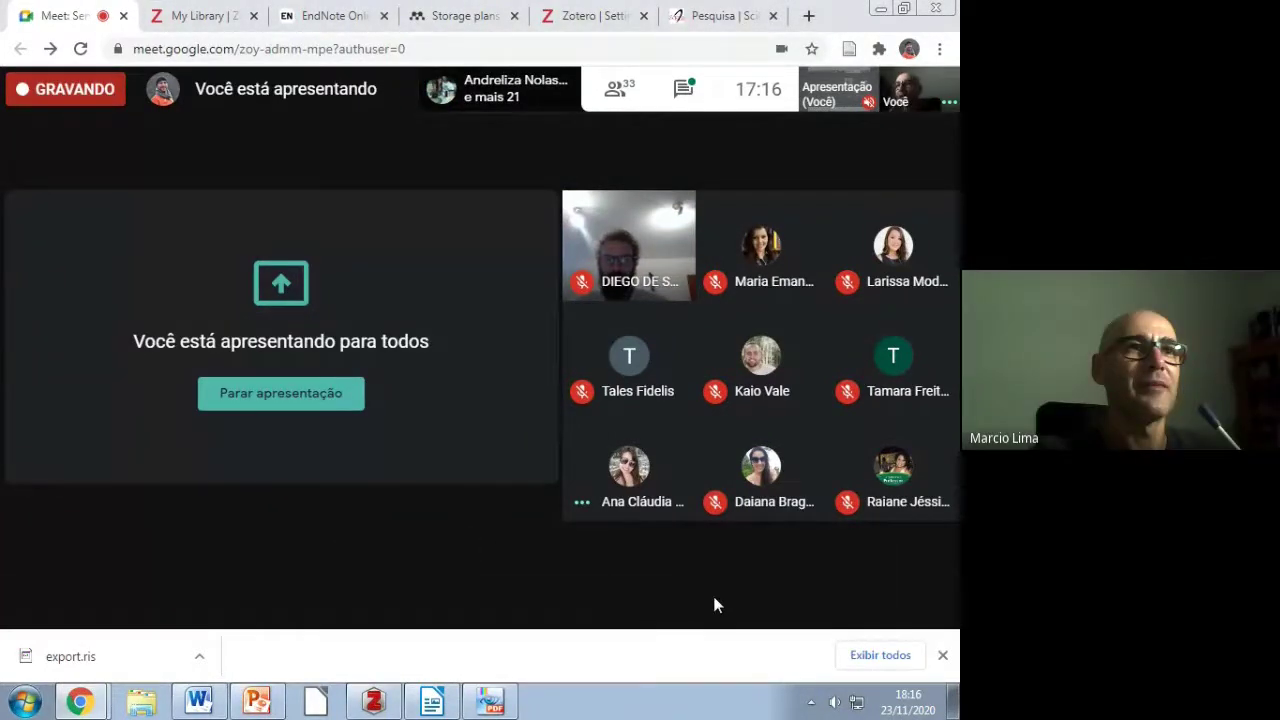
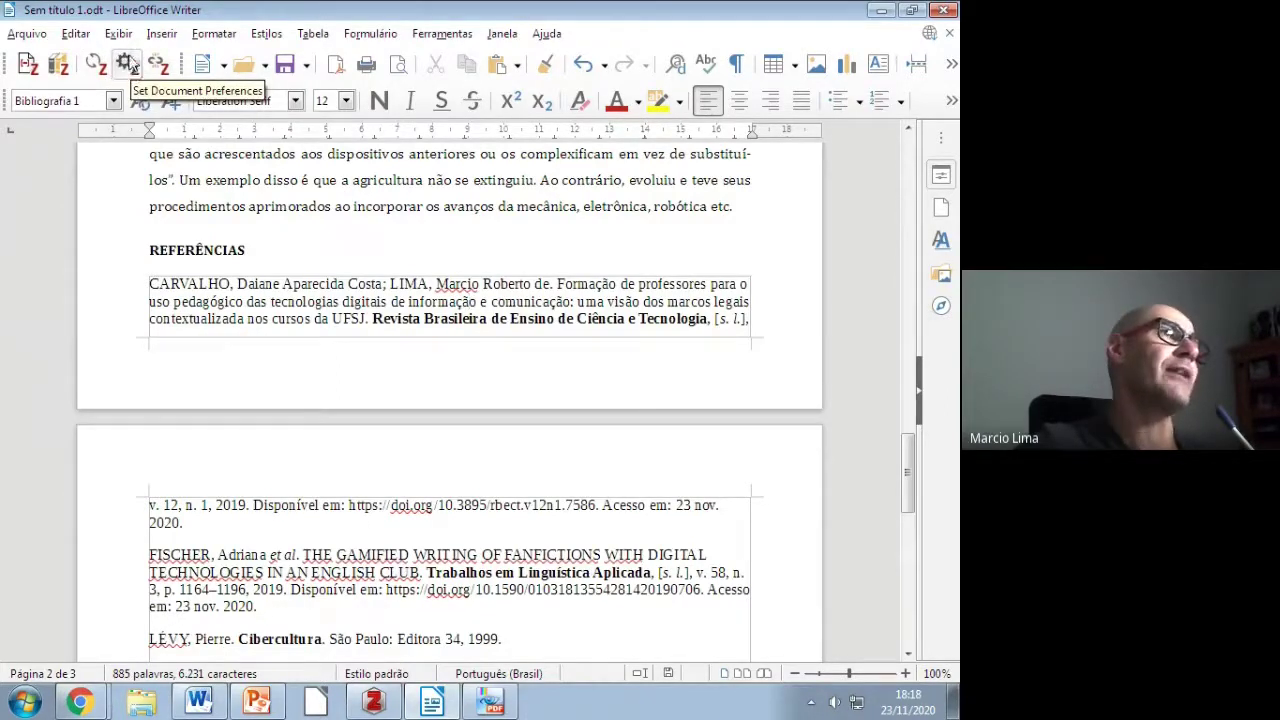
Step: Change the Writer document's citation style to APA 7th edition and review the reformatted references
click(127, 64)
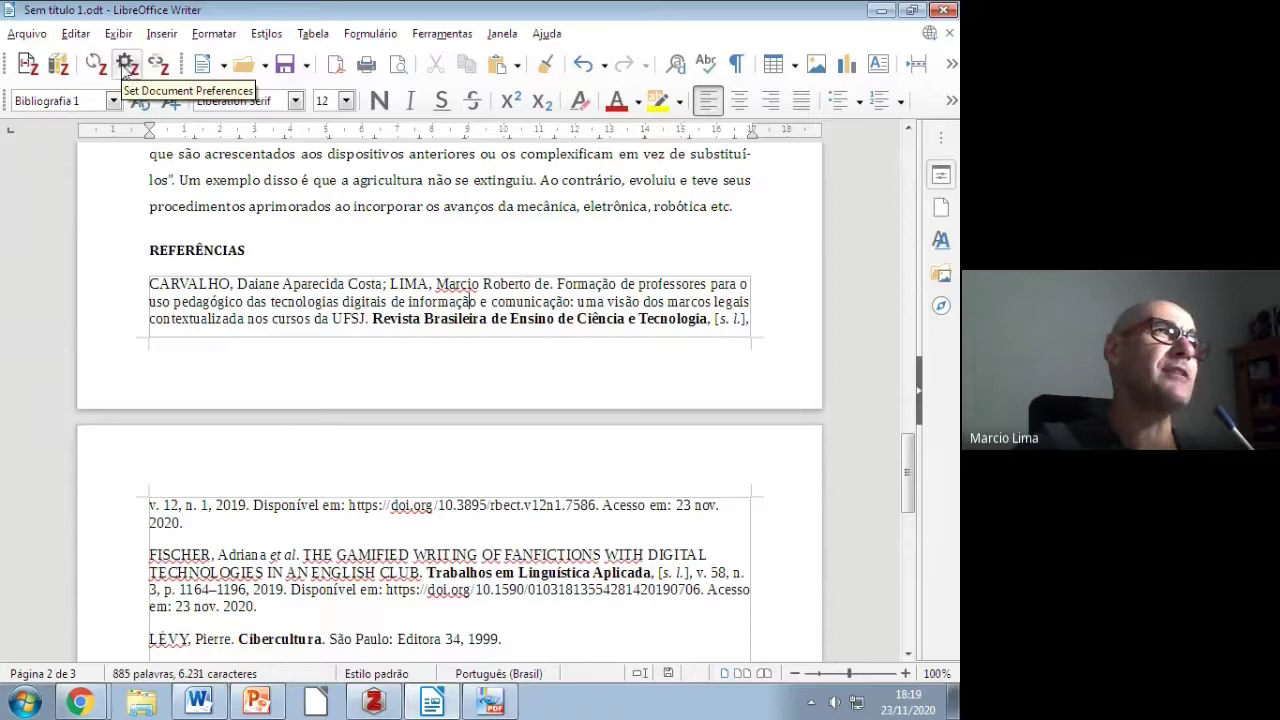
click(122, 64)
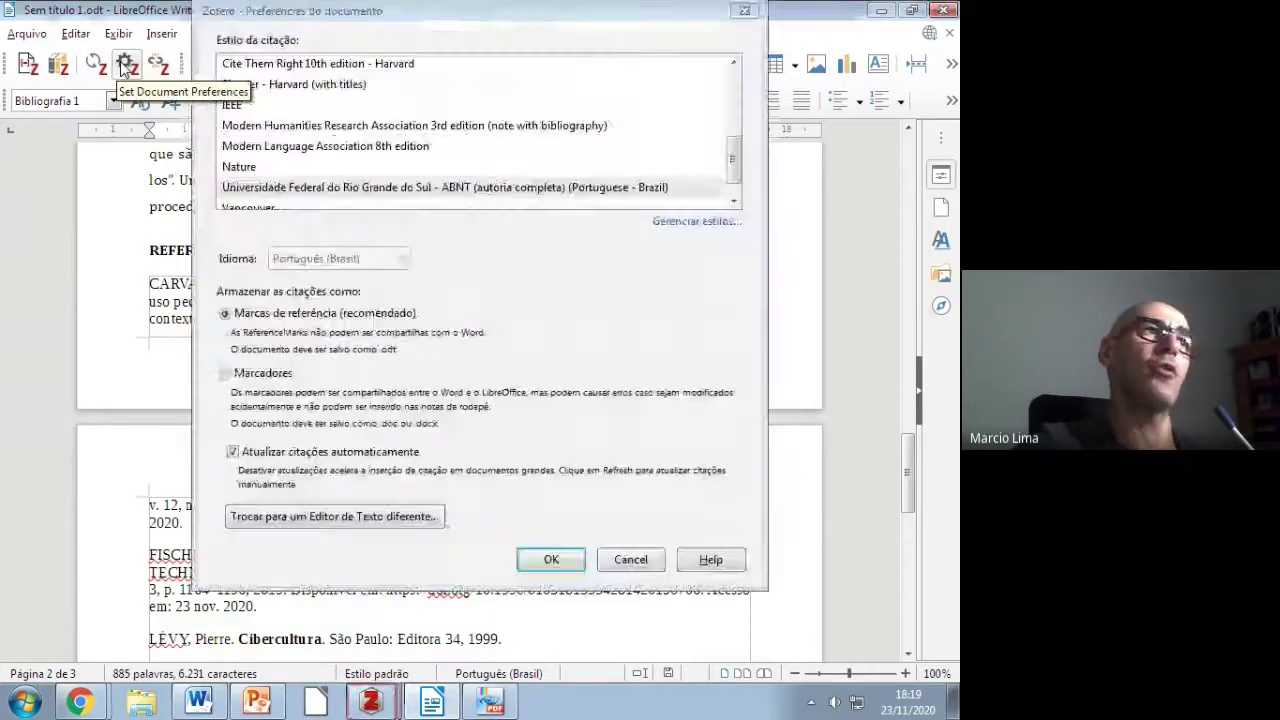
drag(341, 11, 350, 76)
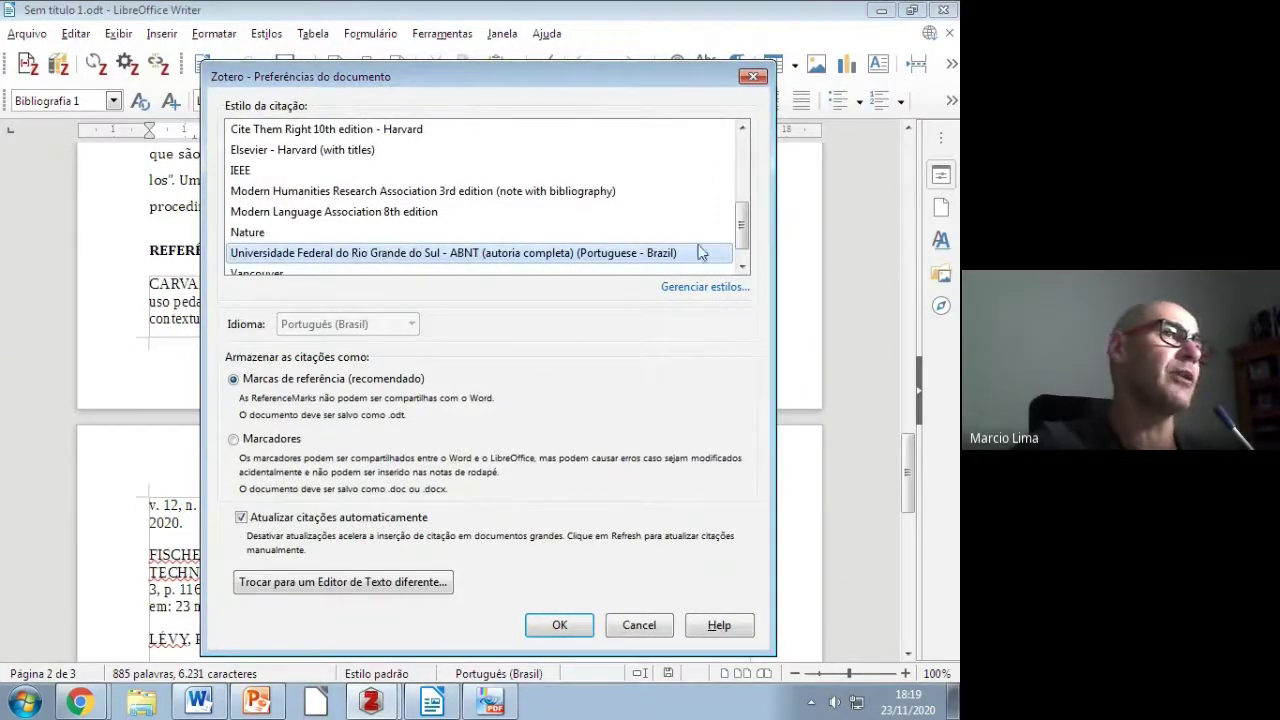
drag(742, 237, 740, 162)
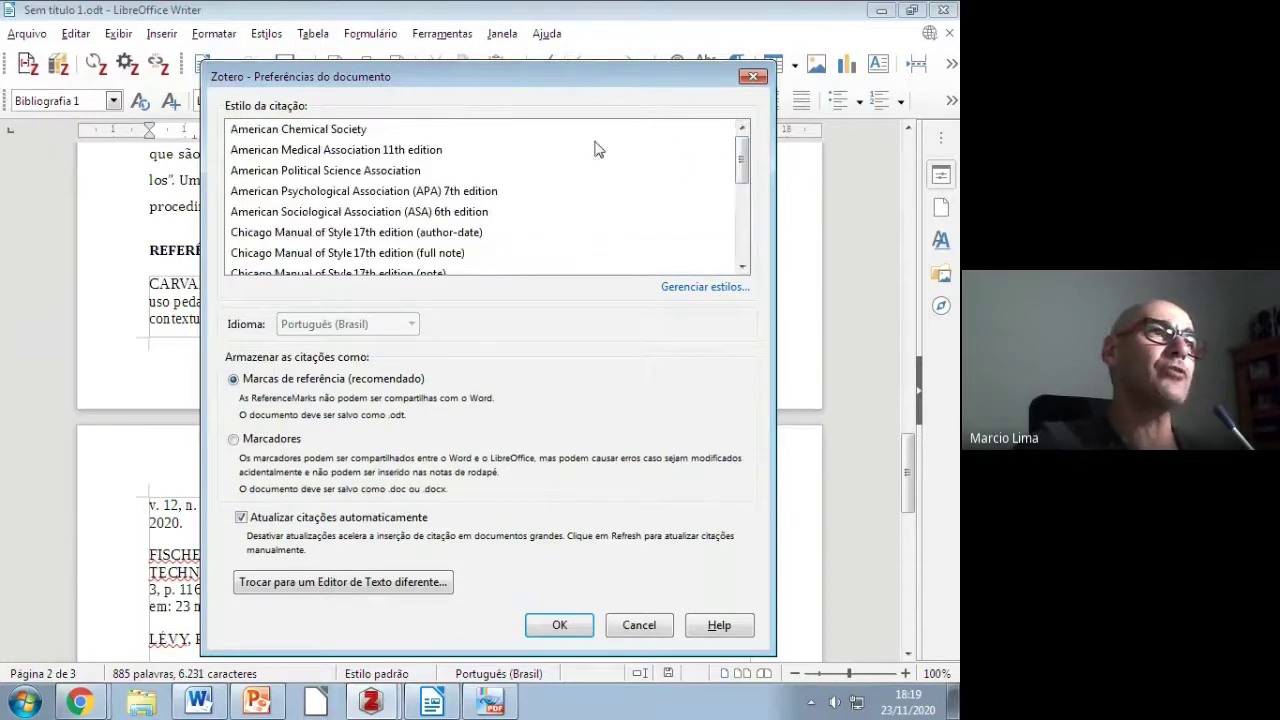
click(401, 191)
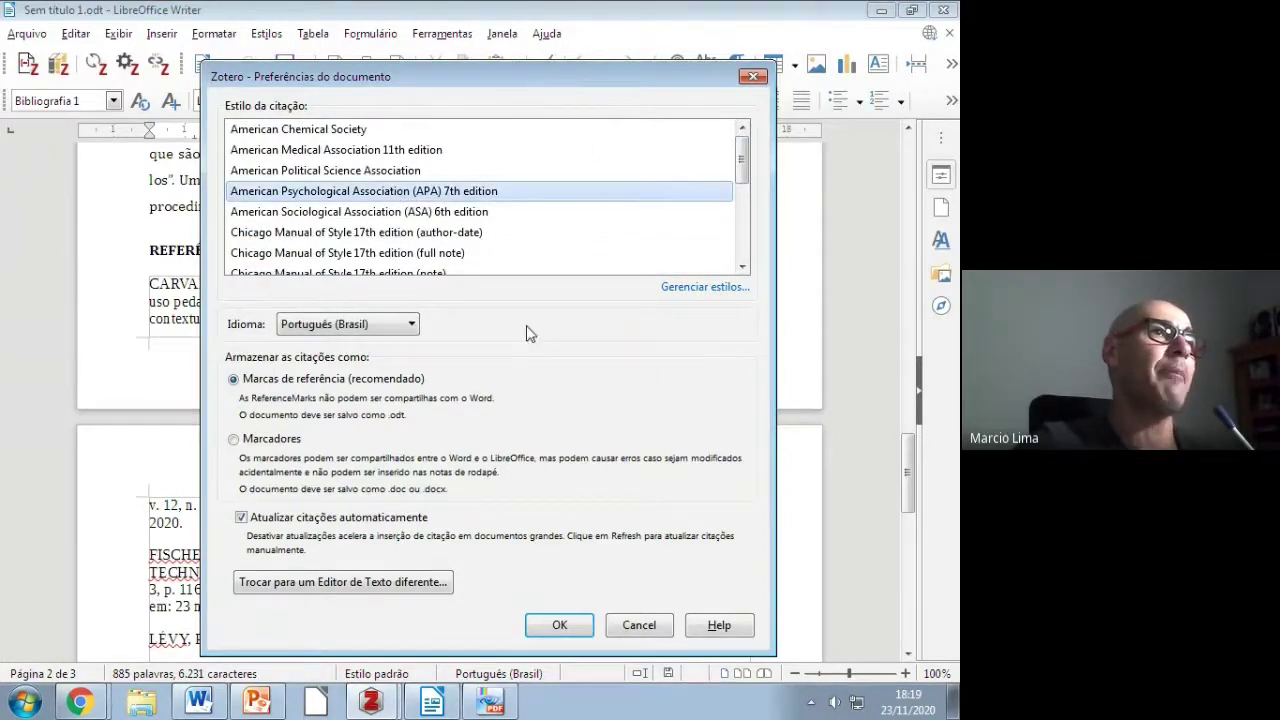
click(565, 625)
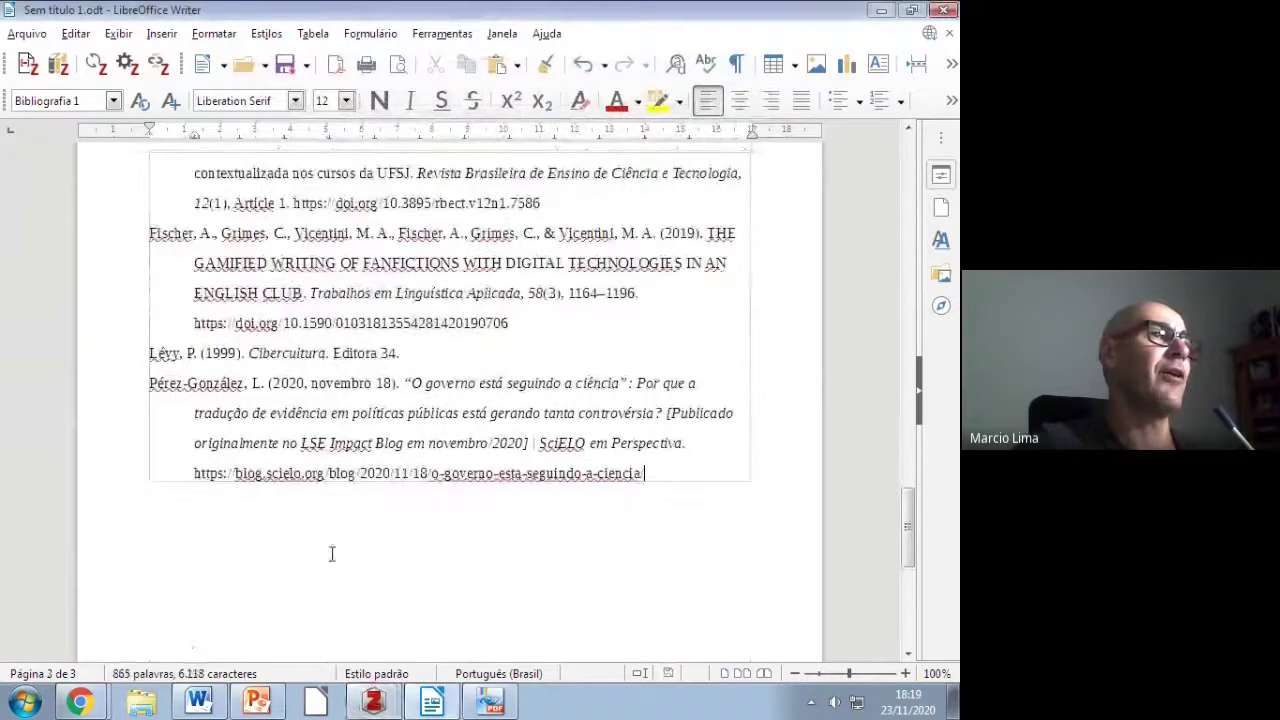
scroll(375, 270, up, 6)
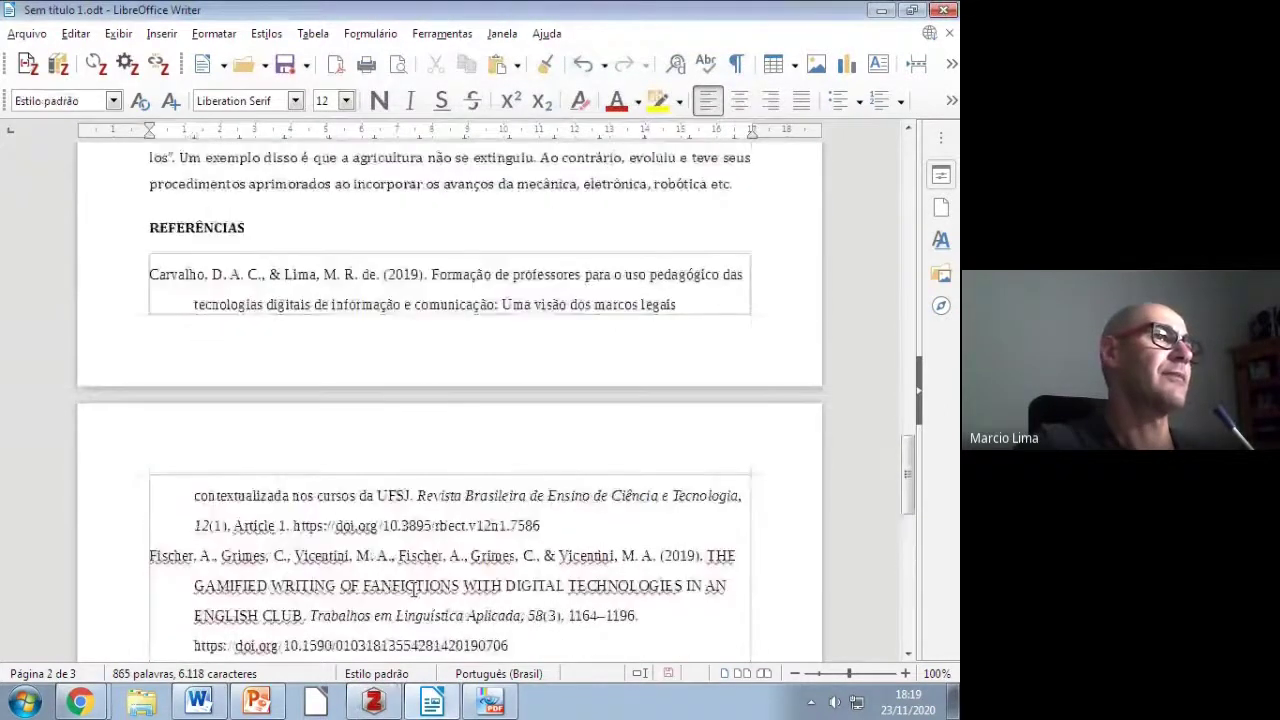
scroll(341, 594, down, 3)
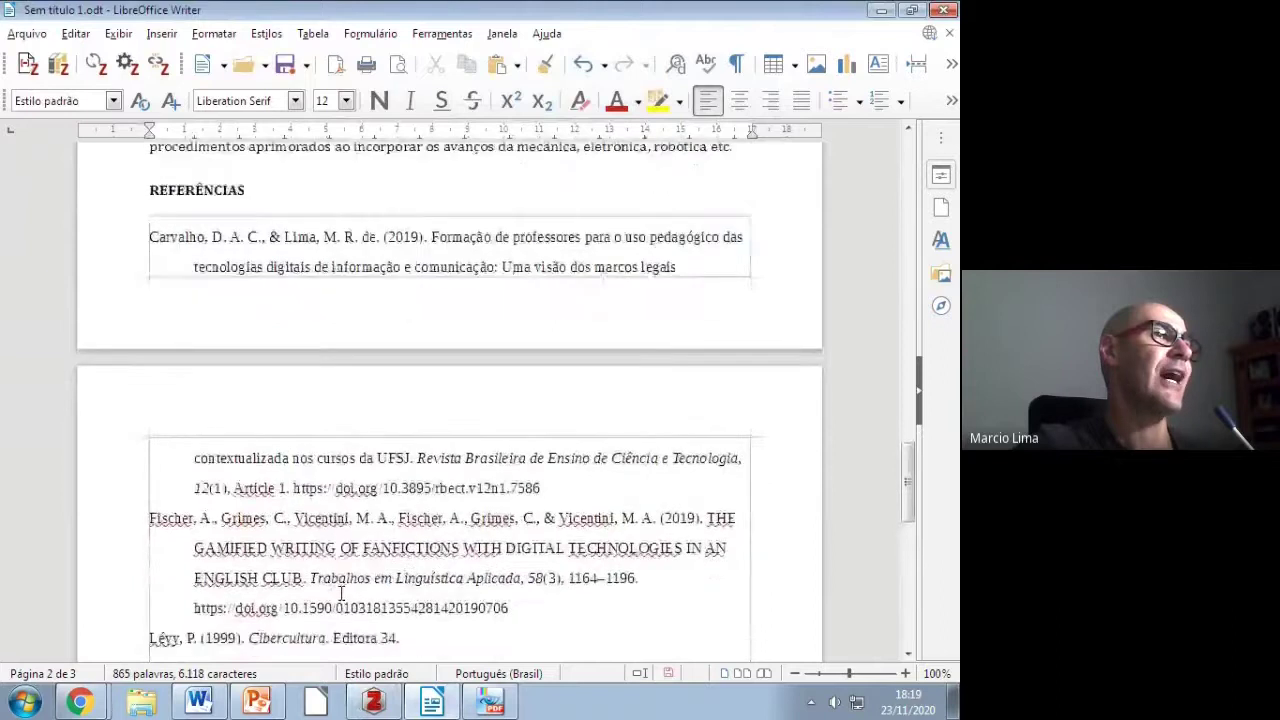
scroll(341, 594, down, 2)
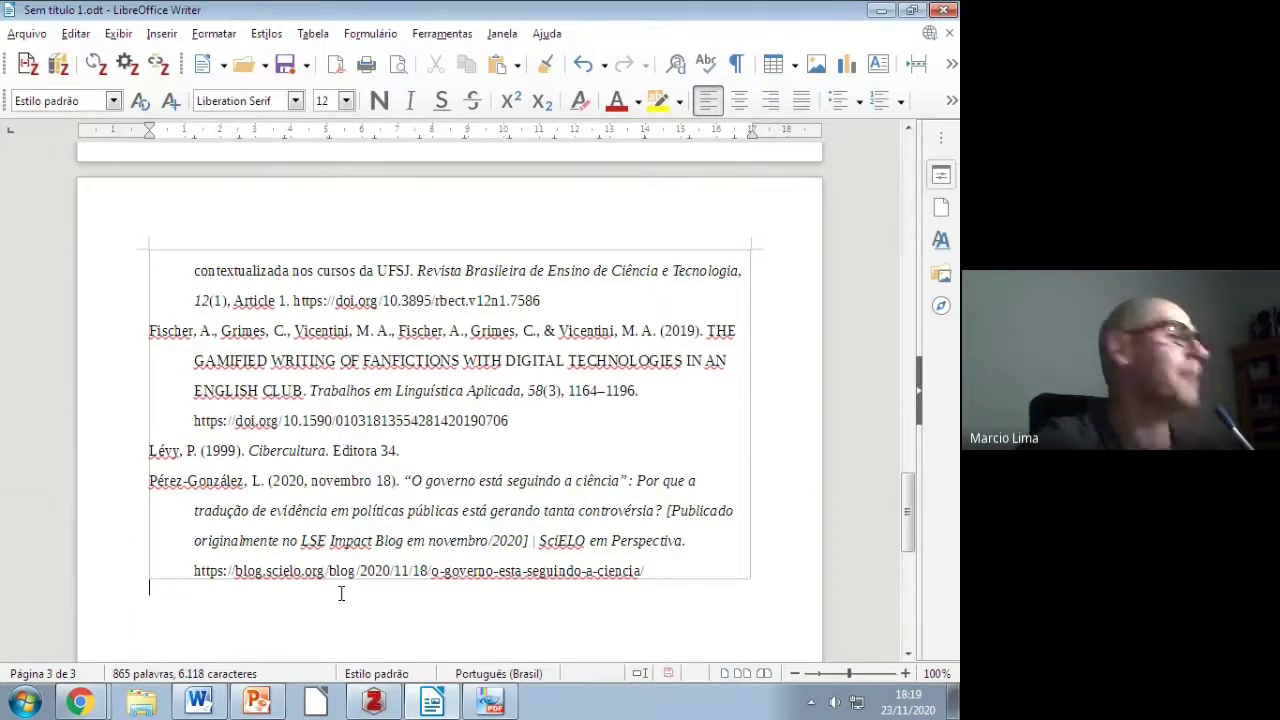
Step: Switch the bibliography to the UFRGS ABNT (autoria completa) style, then bring Google Meet forward
click(127, 63)
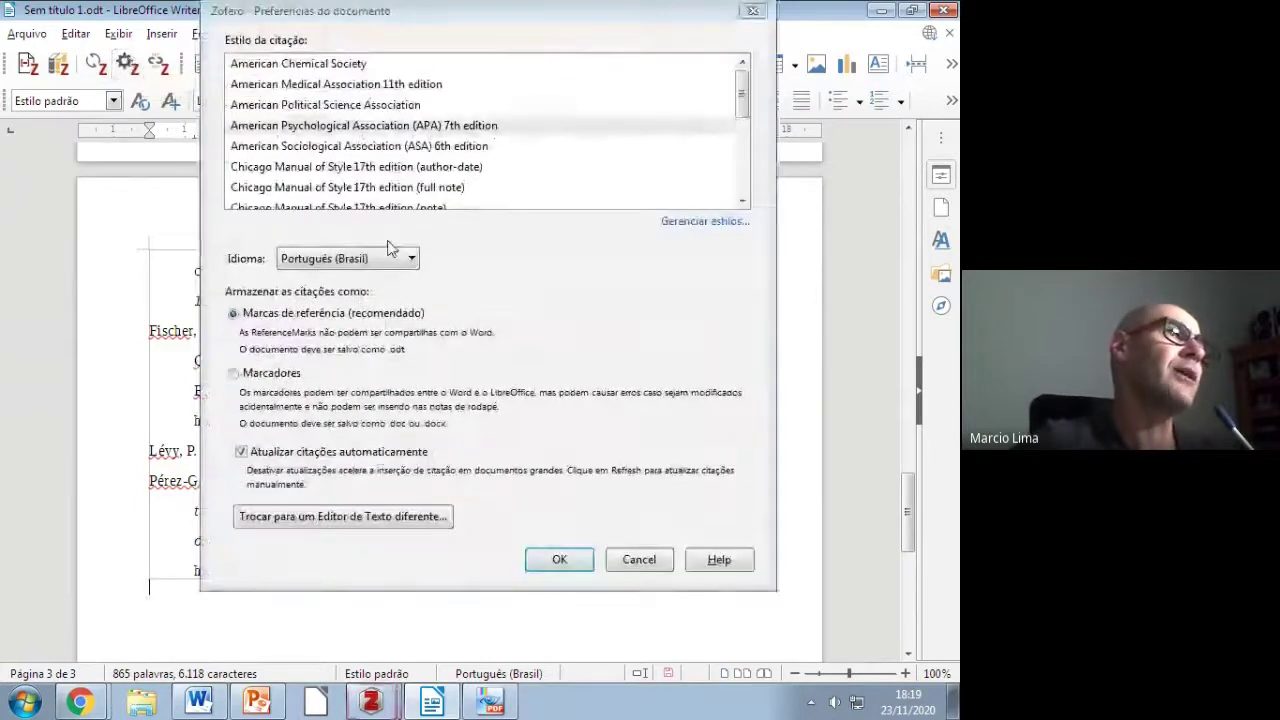
scroll(550, 140, down, 5)
click(551, 166)
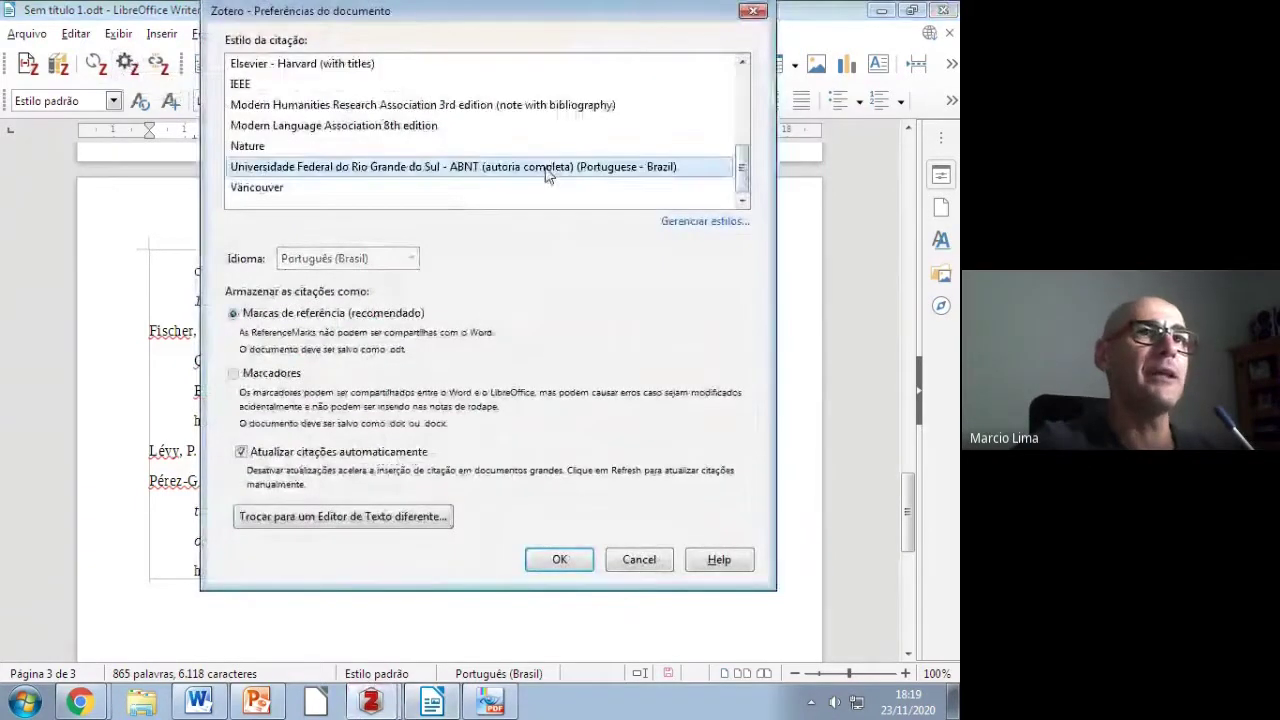
click(560, 560)
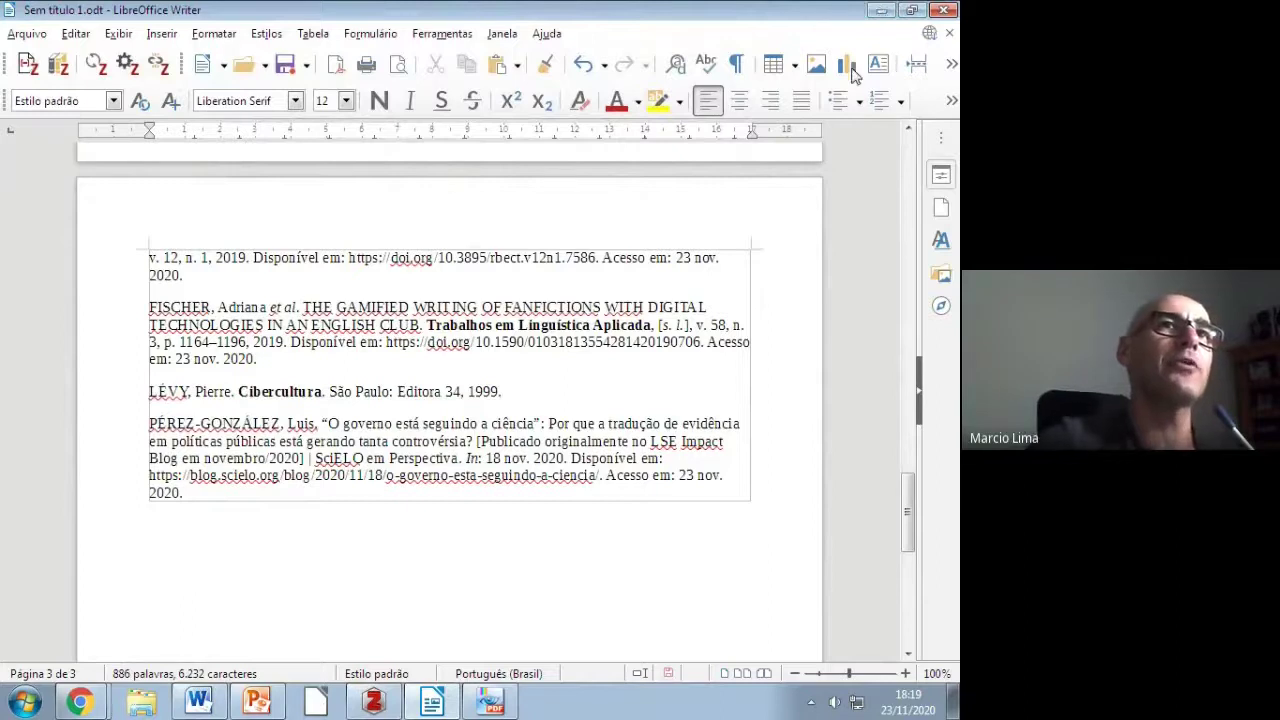
click(880, 9)
click(154, 624)
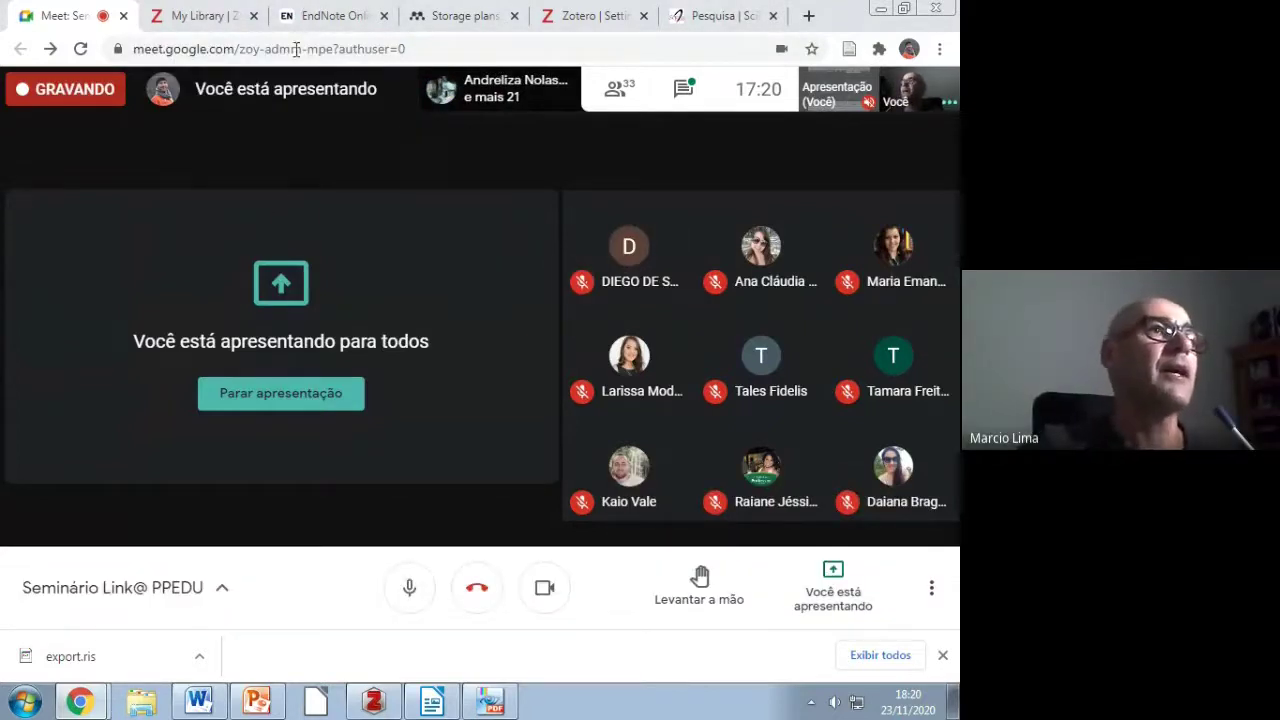
Step: Check the synced Formação de professores item in the web library's My Library, then return to desktop Zotero
click(205, 15)
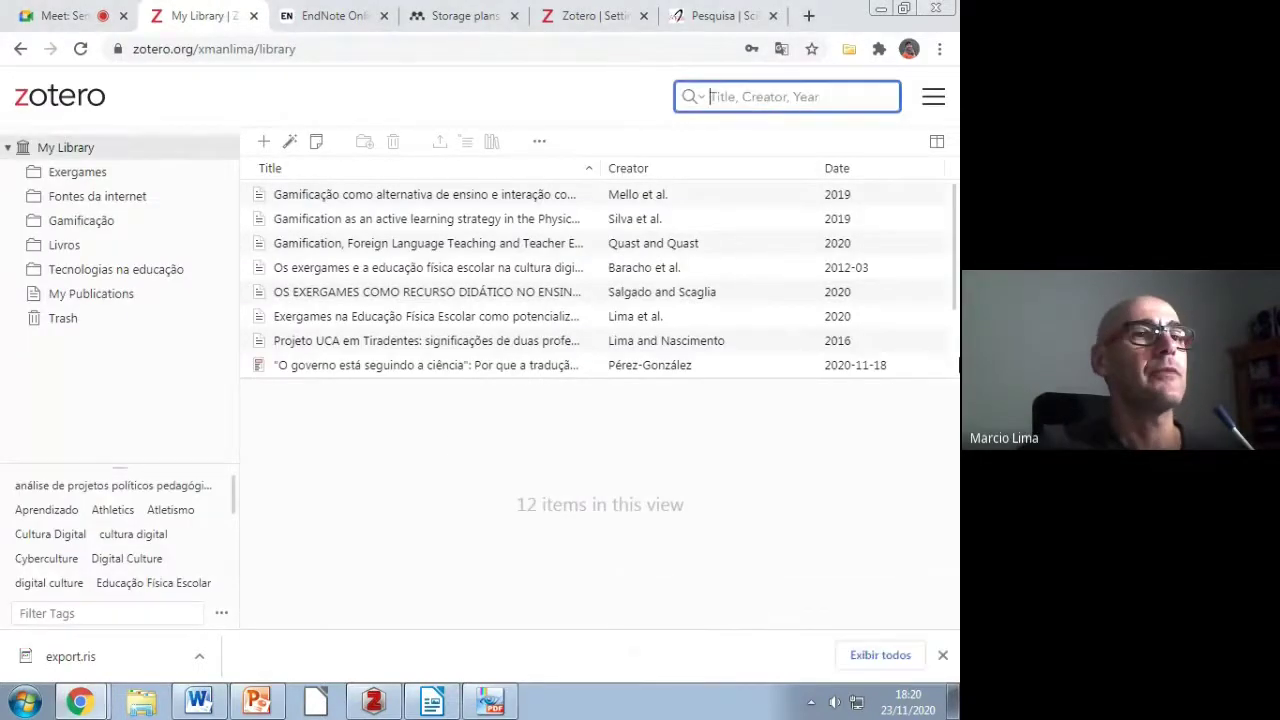
click(942, 655)
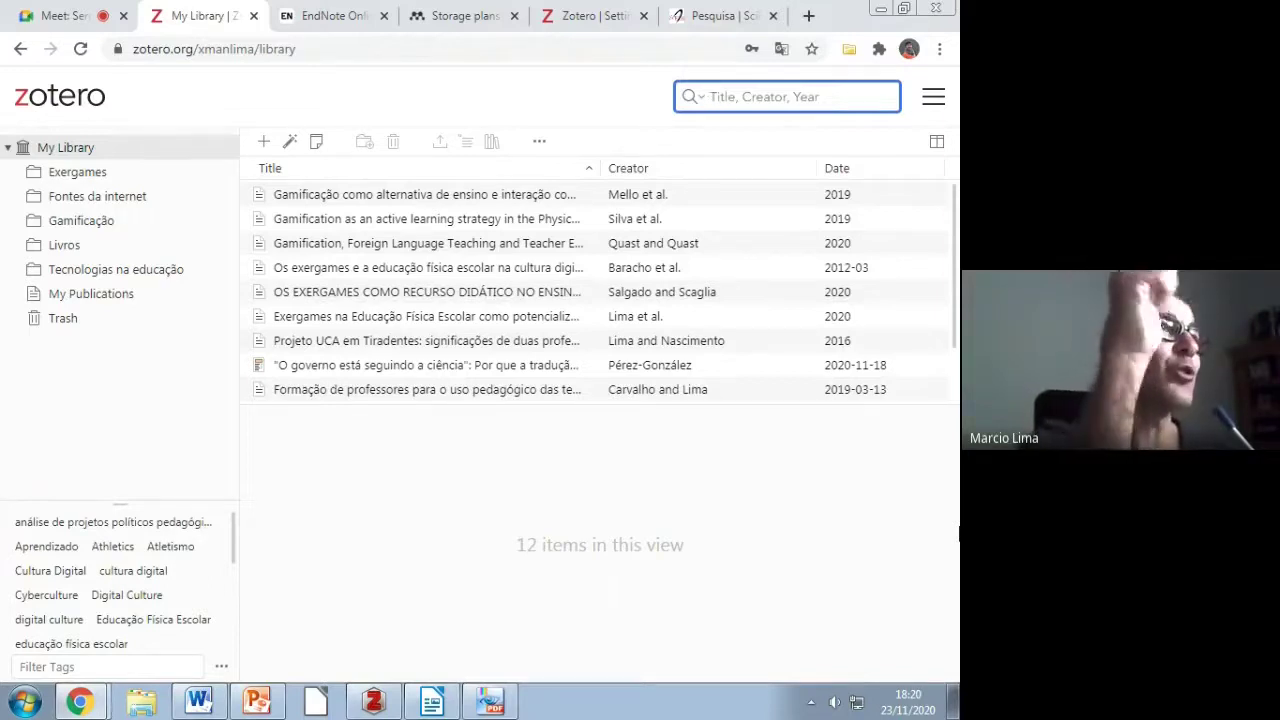
click(374, 700)
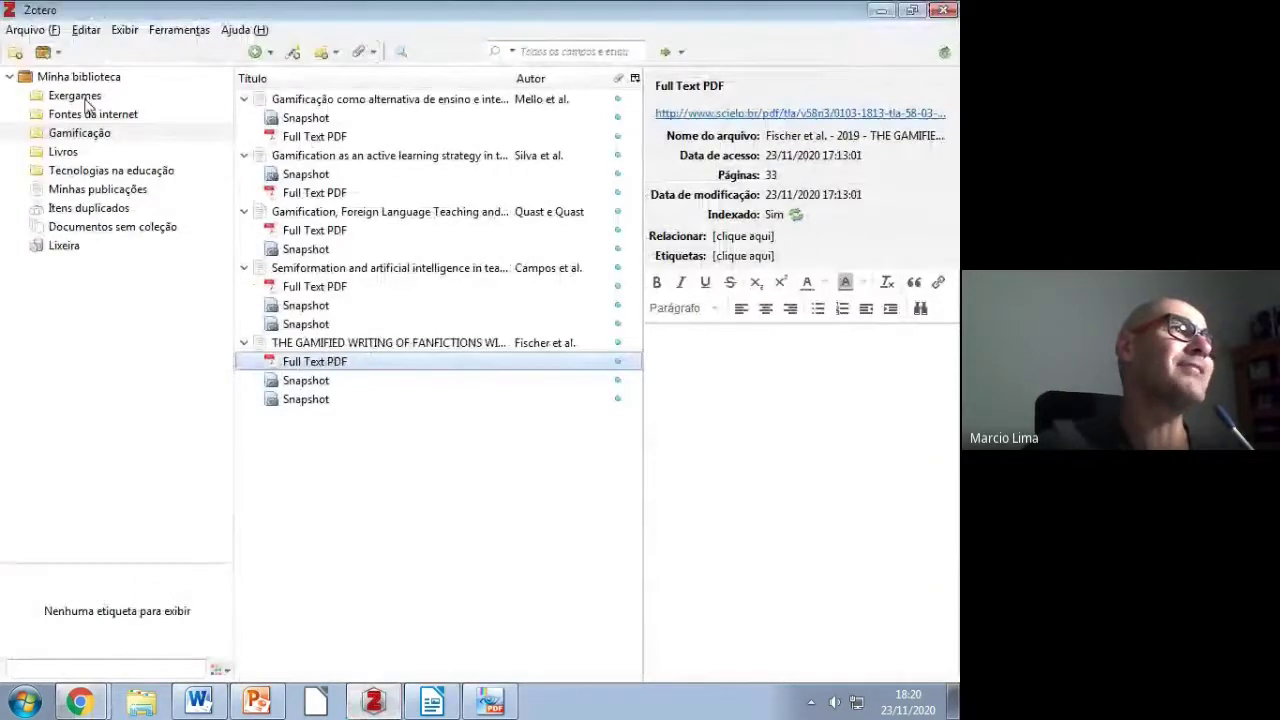
Step: Compare the Exergames collection in desktop Zotero with the same collection in the web library
click(75, 95)
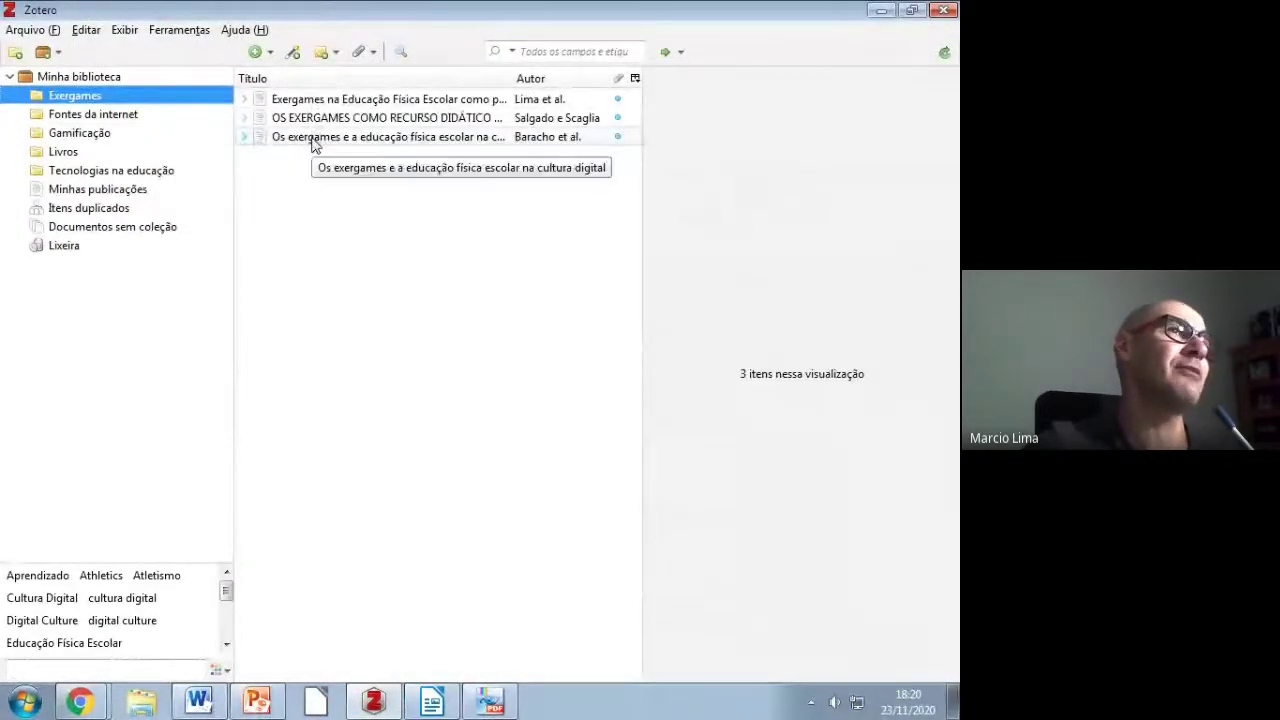
click(881, 10)
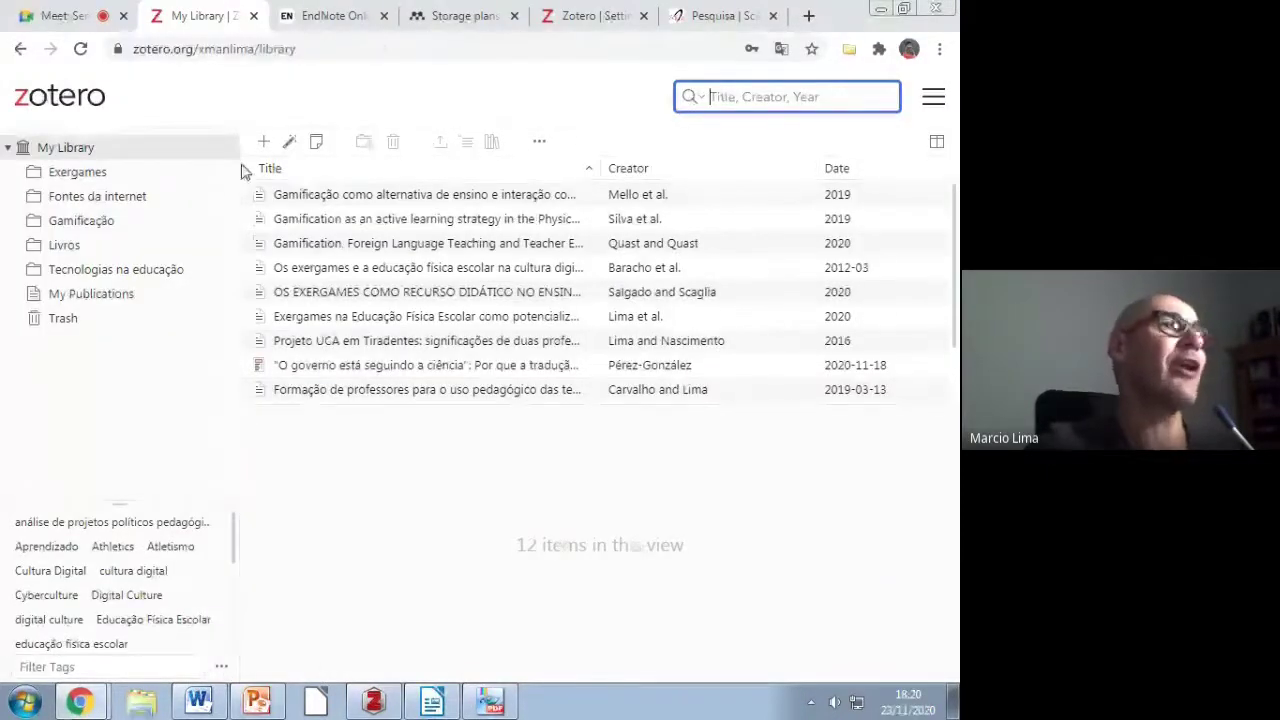
click(77, 174)
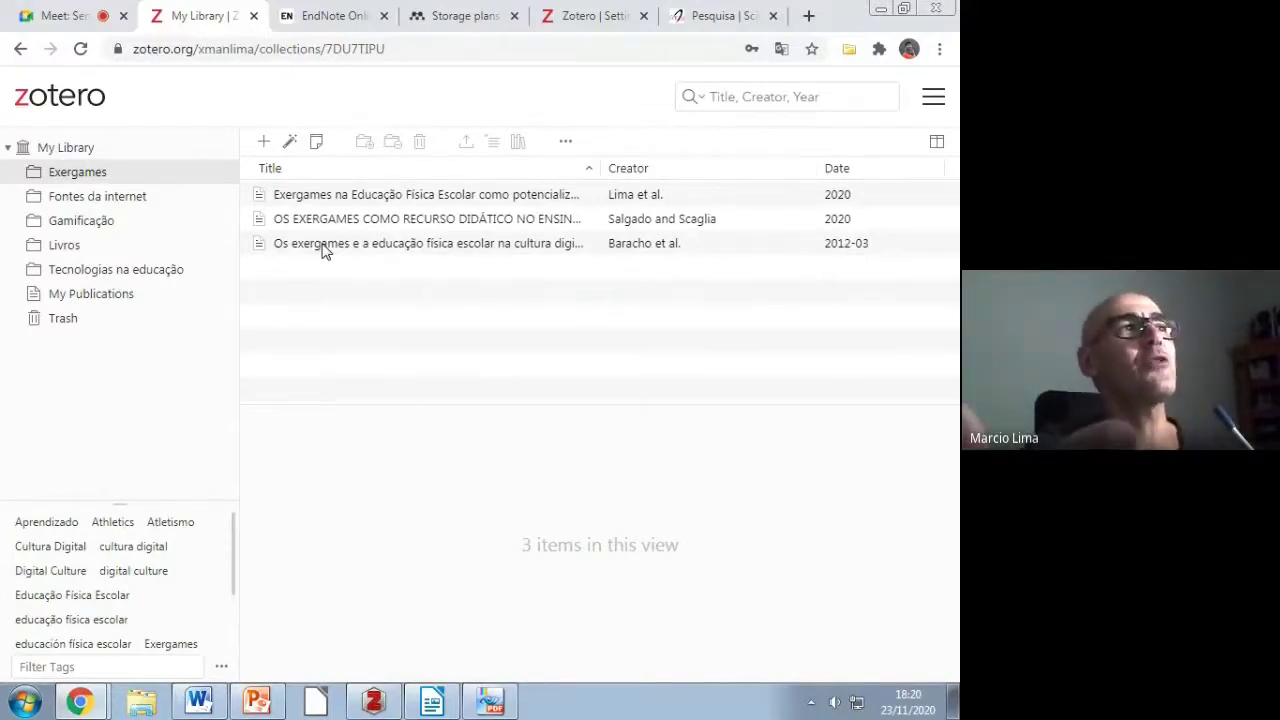
Step: Review the Sync settings in Zotero's Preferences and close them without changes
click(374, 697)
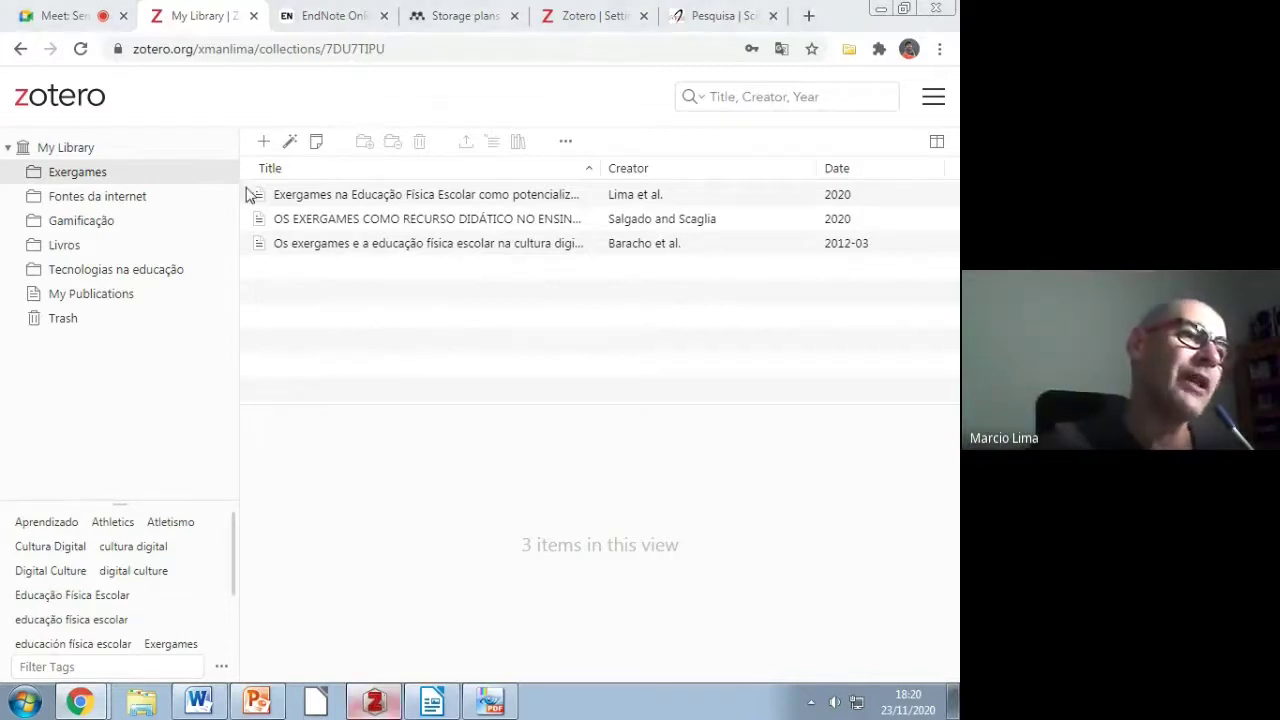
click(86, 29)
click(122, 262)
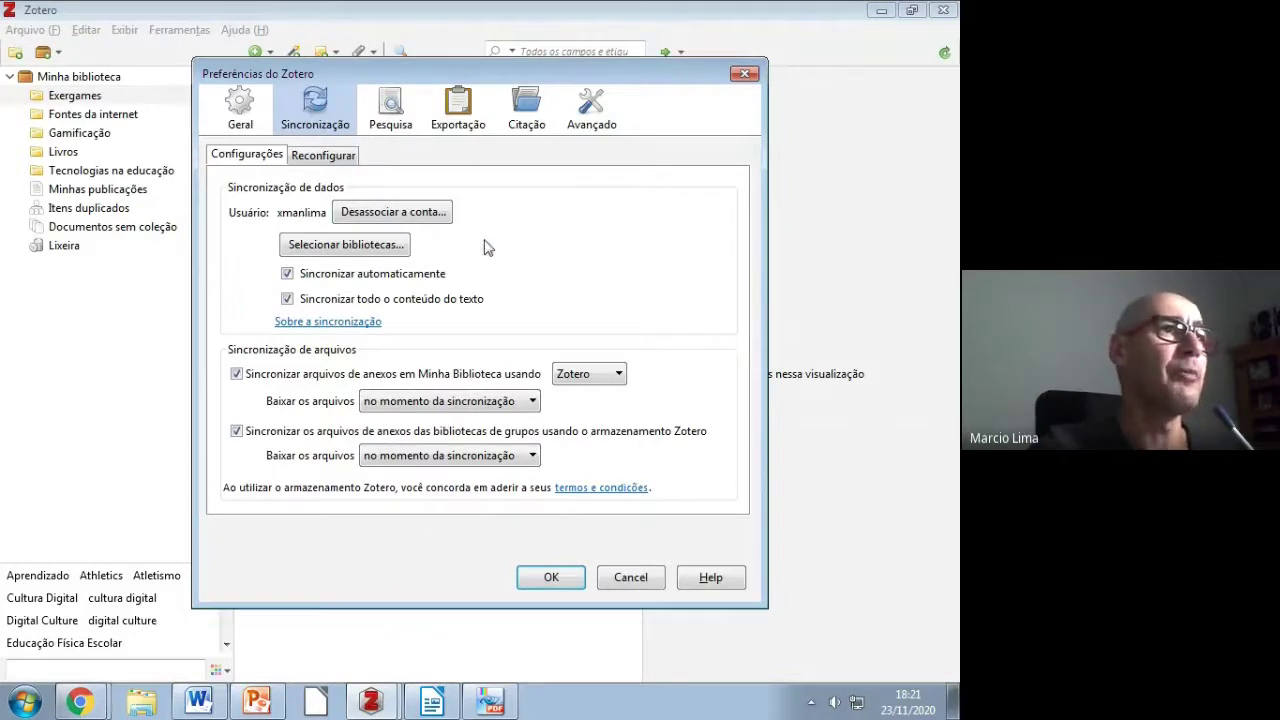
click(640, 577)
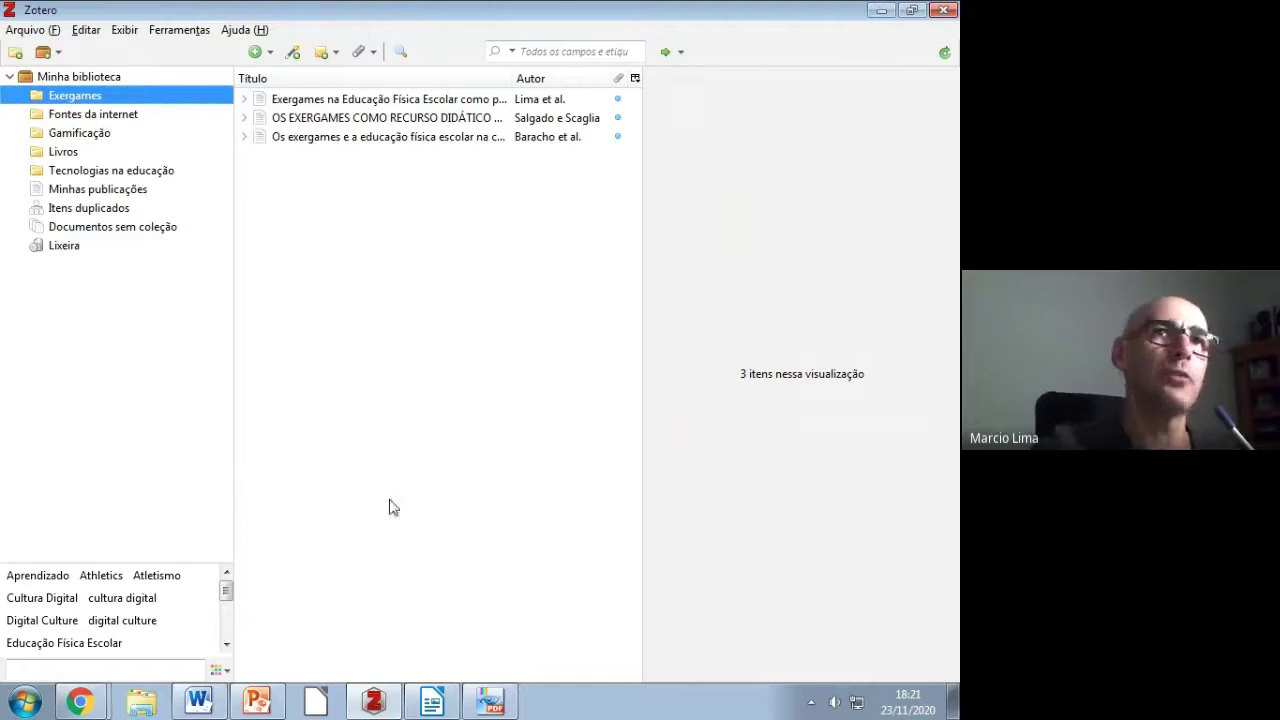
mouse_move(379, 703)
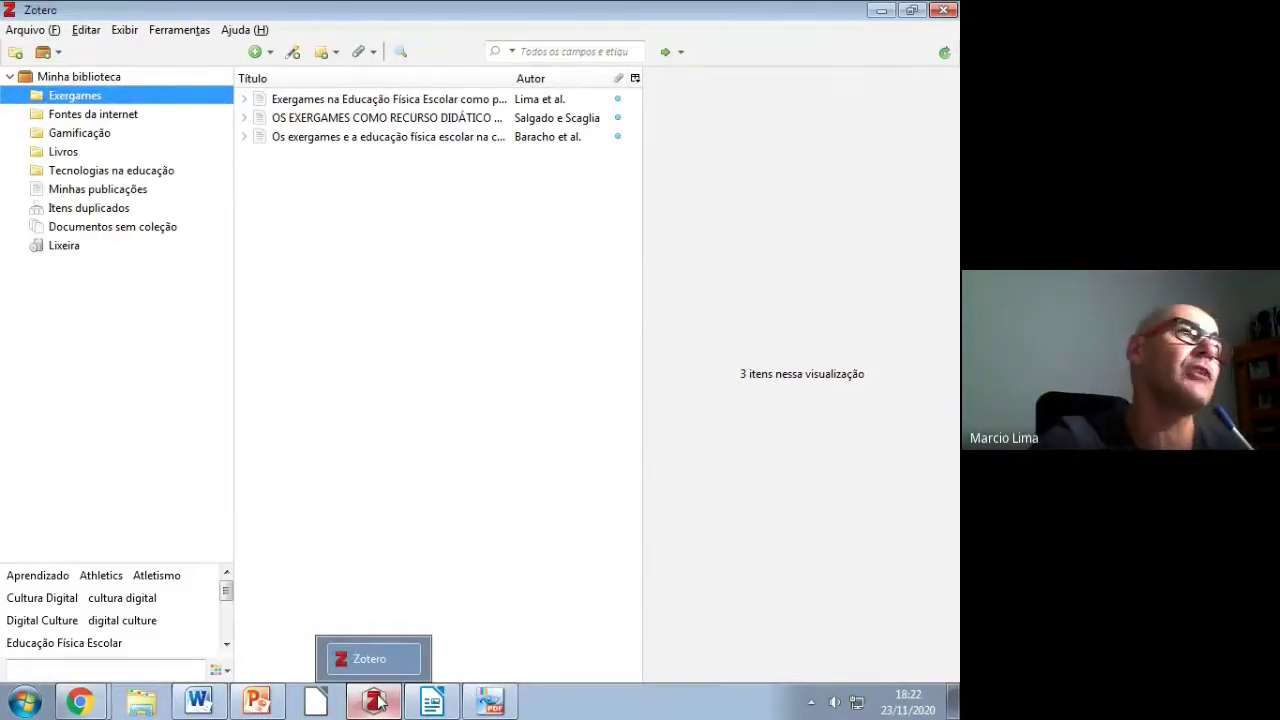
double_click(514, 17)
Step: Minimize the browser and arrange Zotero beside the objetos folder on the desktop
click(566, 637)
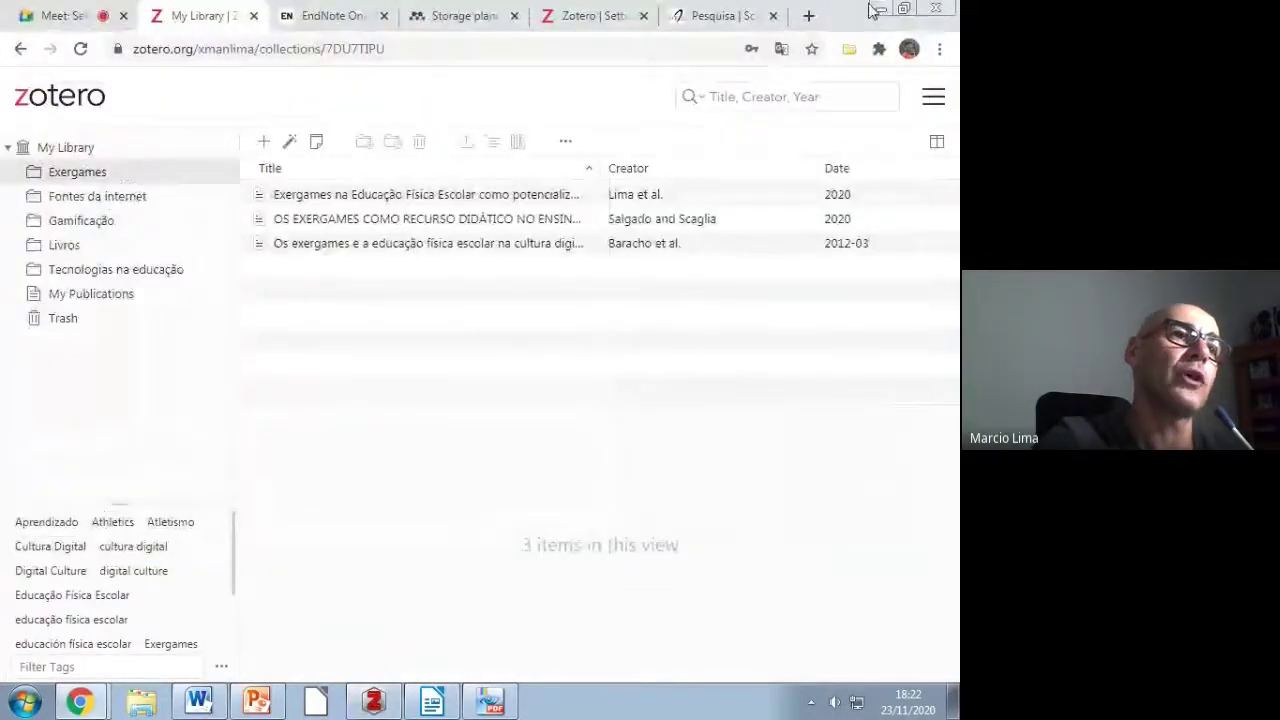
click(878, 9)
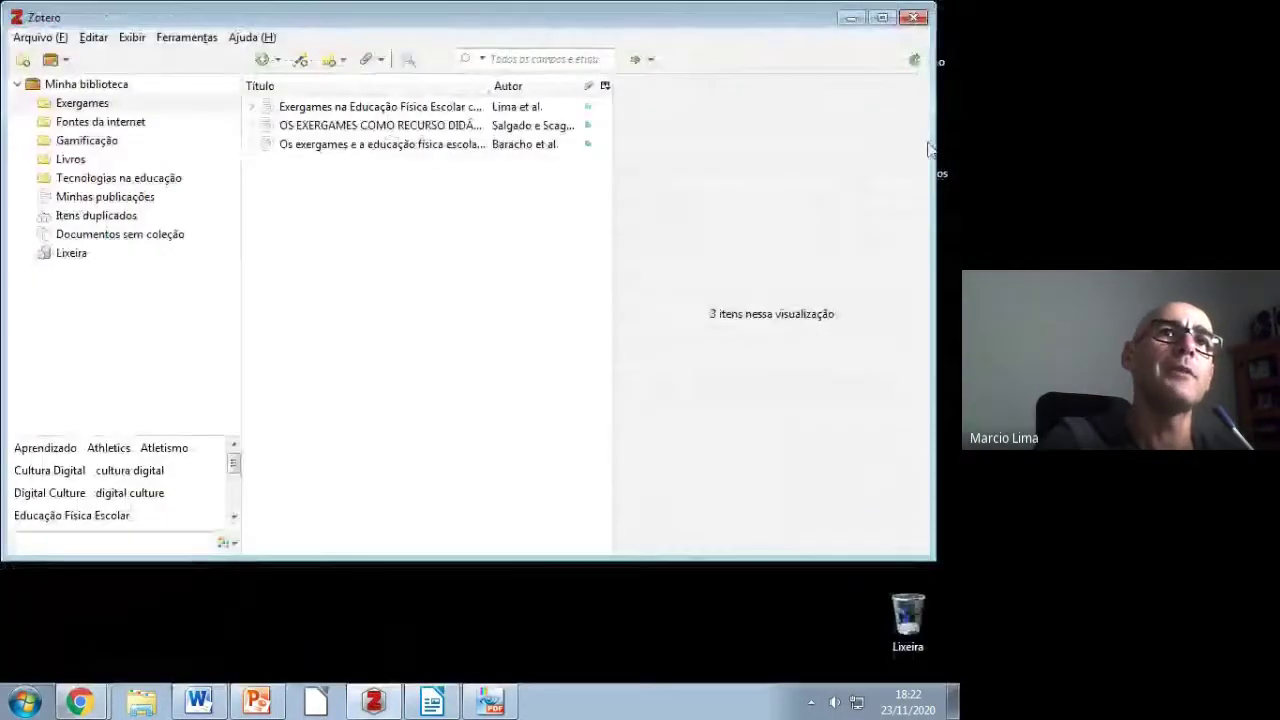
drag(934, 175, 685, 175)
drag(383, 18, 416, 58)
drag(906, 418, 810, 421)
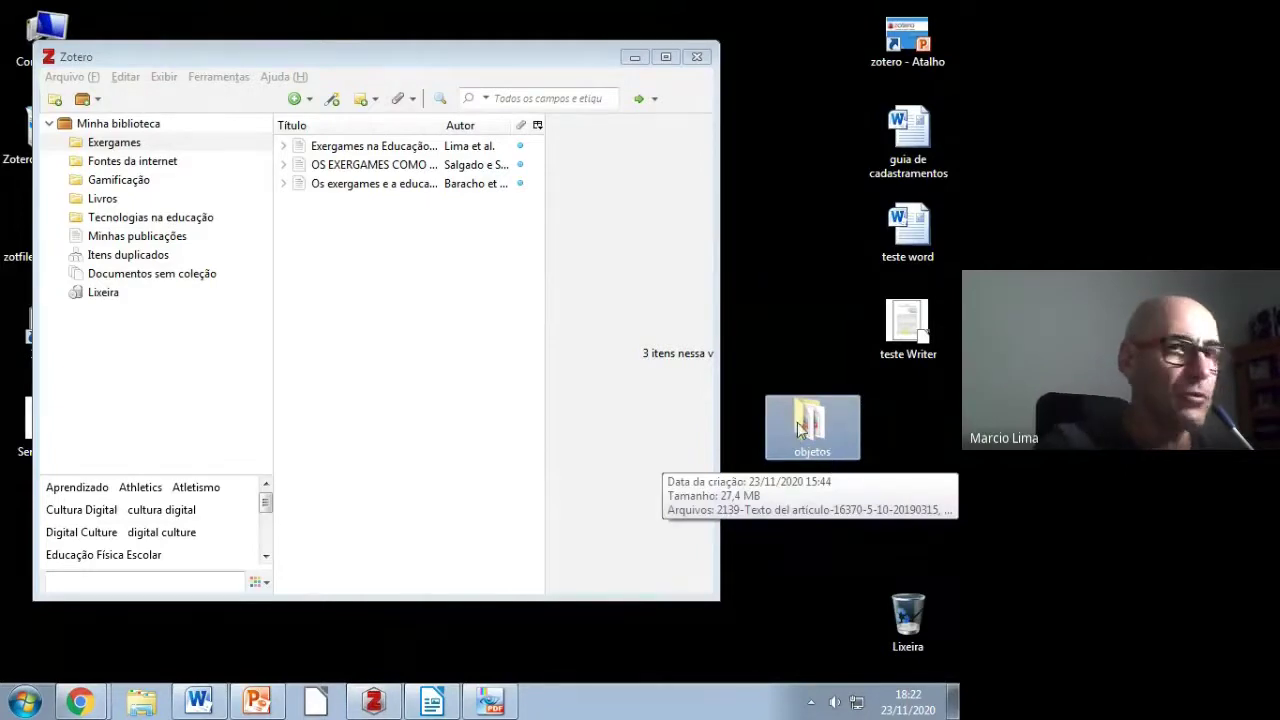
Step: Drag the 2139-Texto del artículo PDF from objetos into the Tecnologias na educação collection
double_click(812, 425)
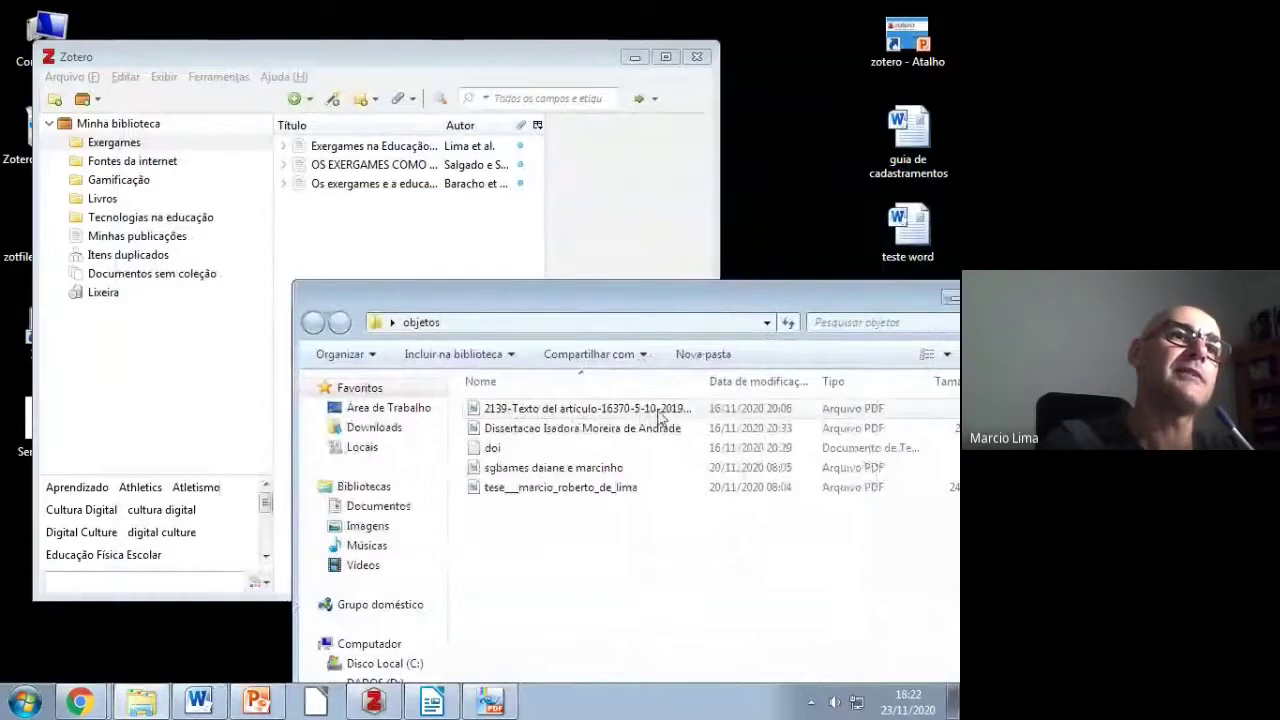
click(541, 417)
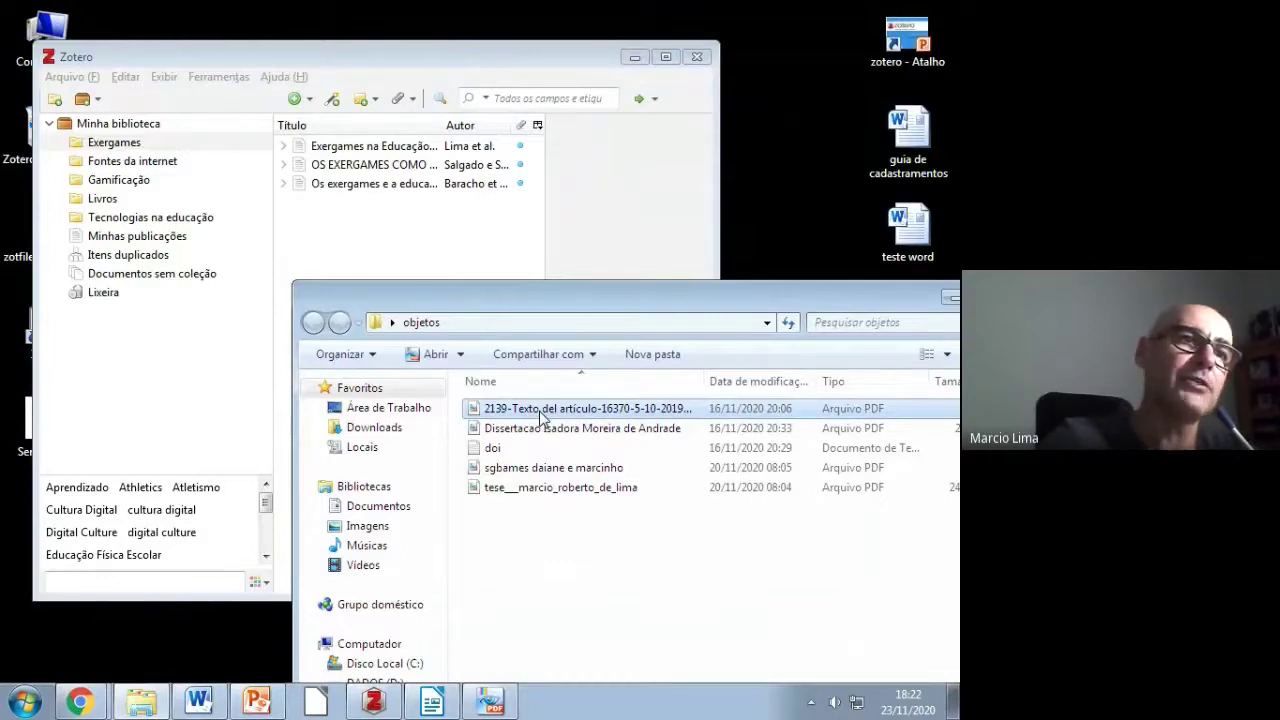
drag(541, 417, 119, 224)
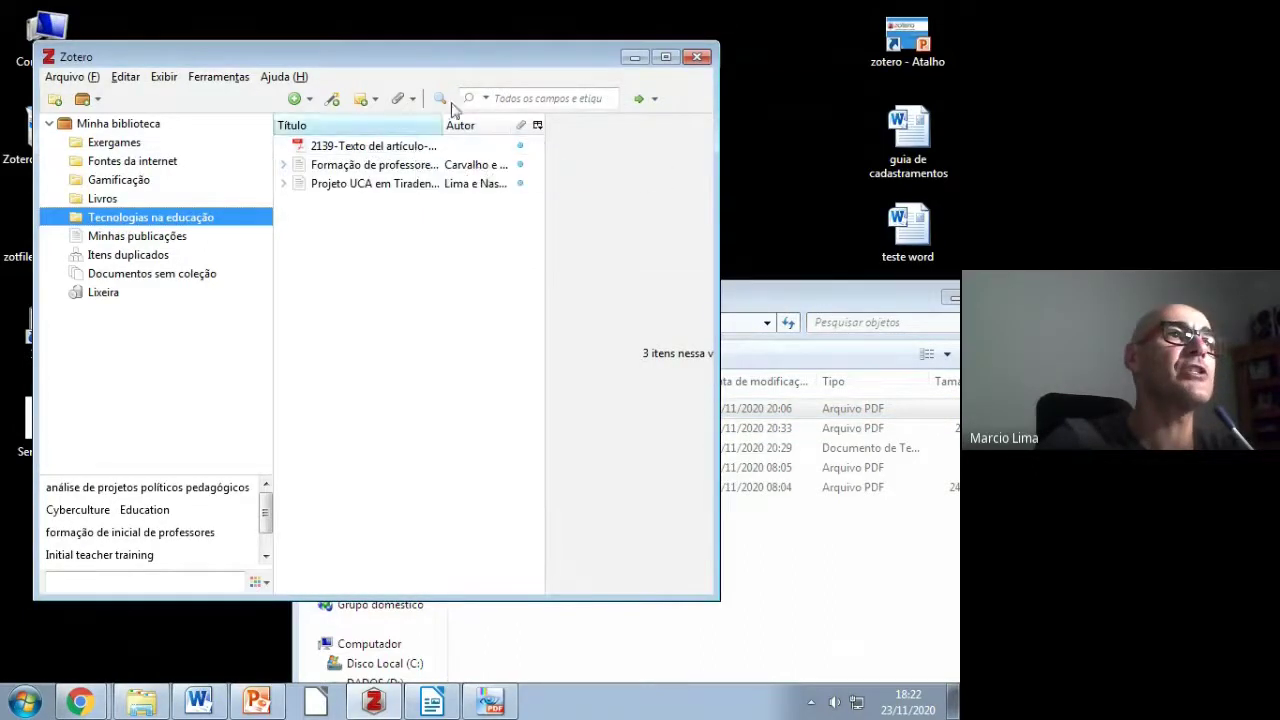
Step: Retrieve metadata for the loose PDF, creating the journal article 'Significado que los docentes…'
double_click(508, 60)
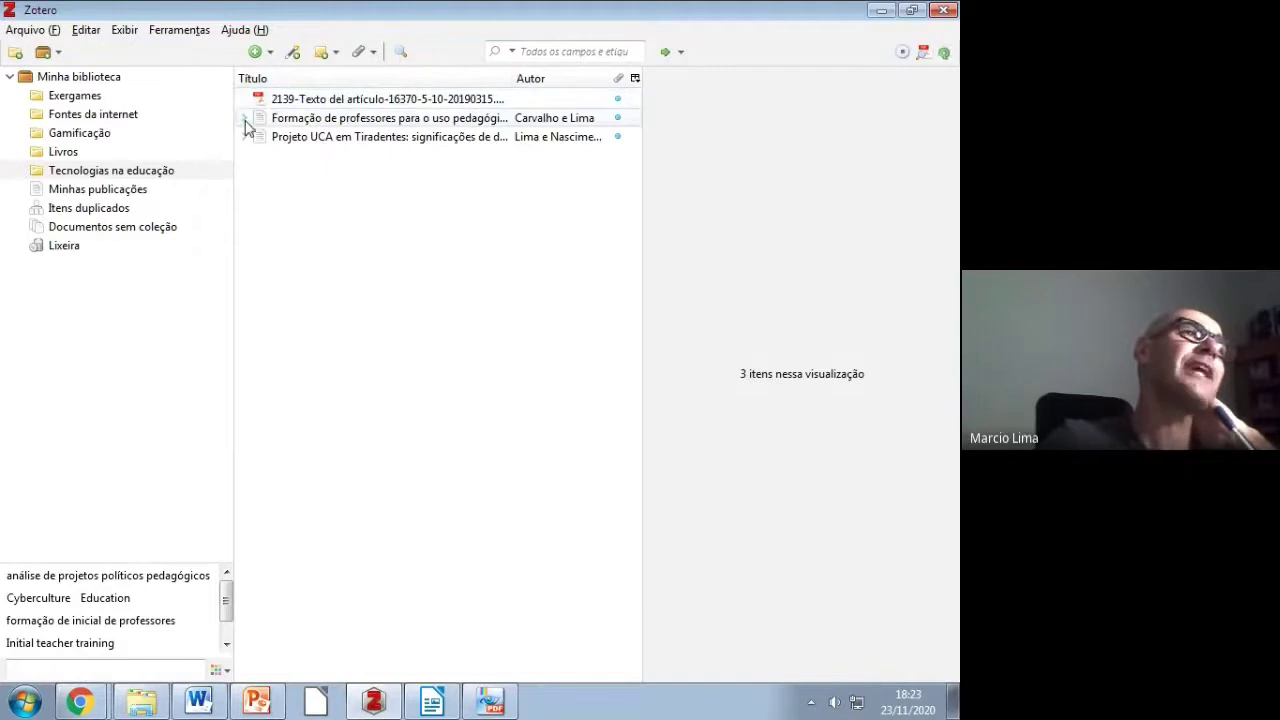
drag(257, 104, 847, 320)
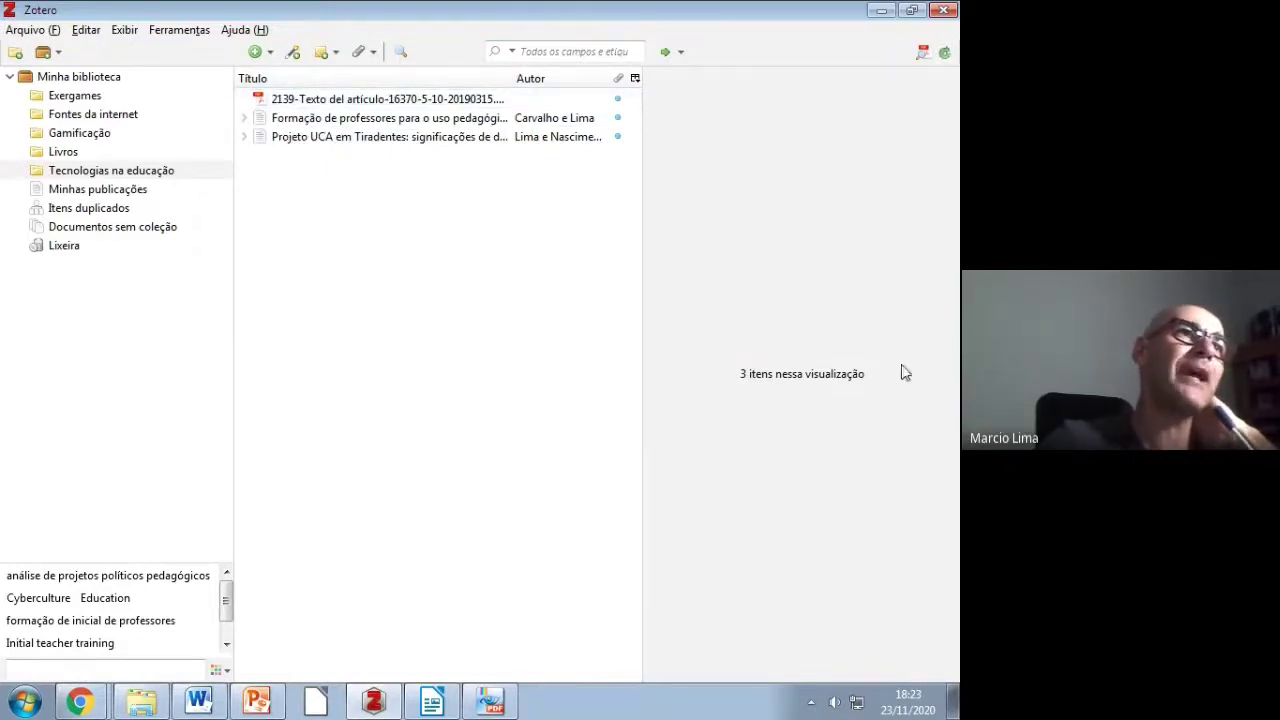
click(398, 100)
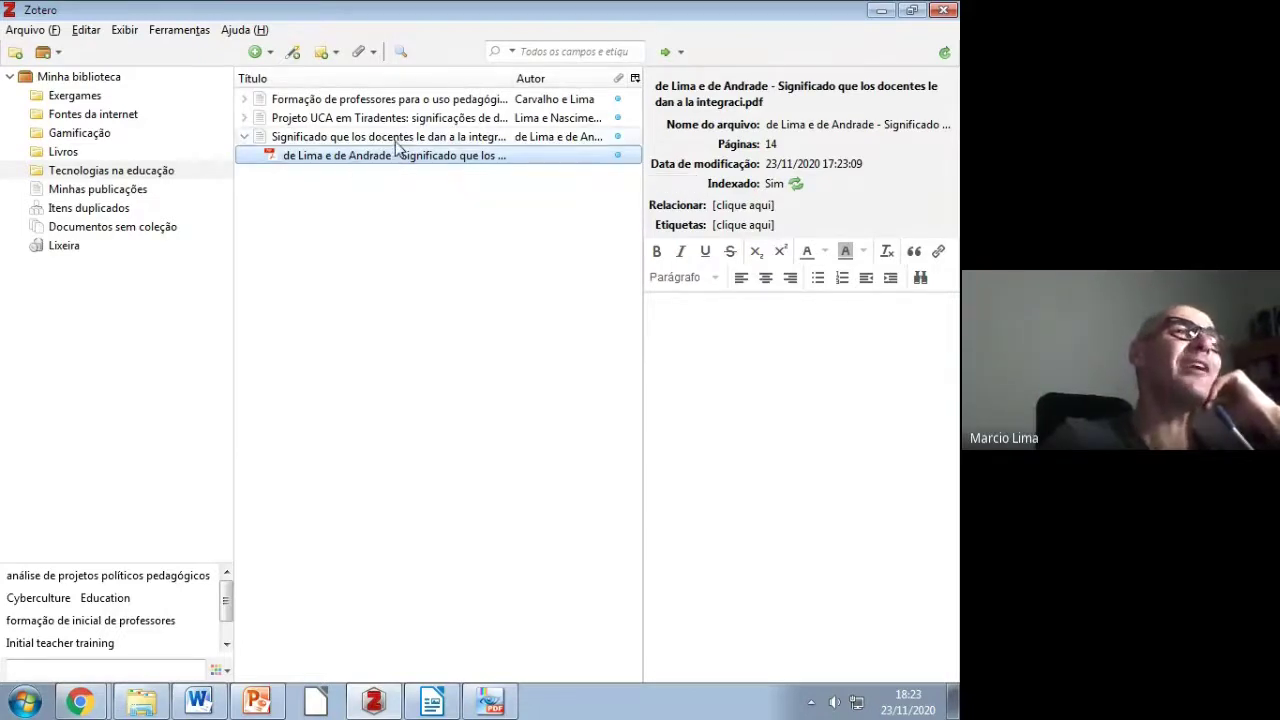
click(395, 141)
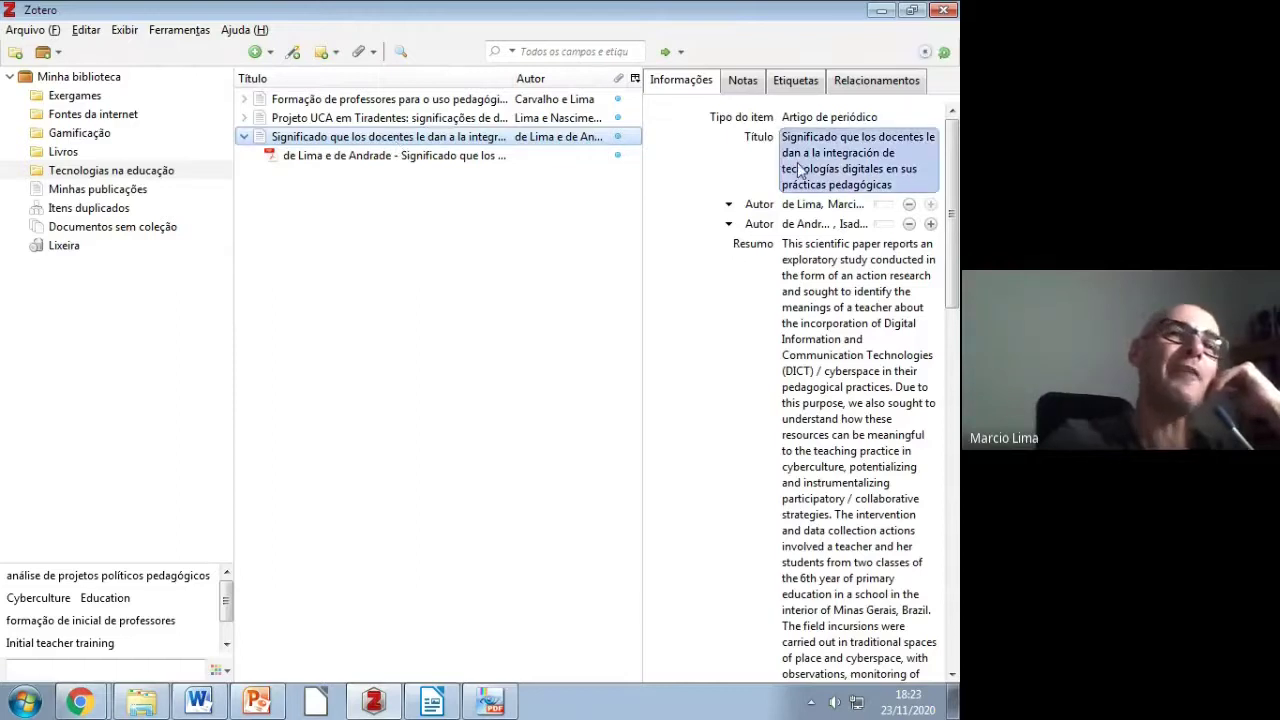
drag(955, 268, 957, 262)
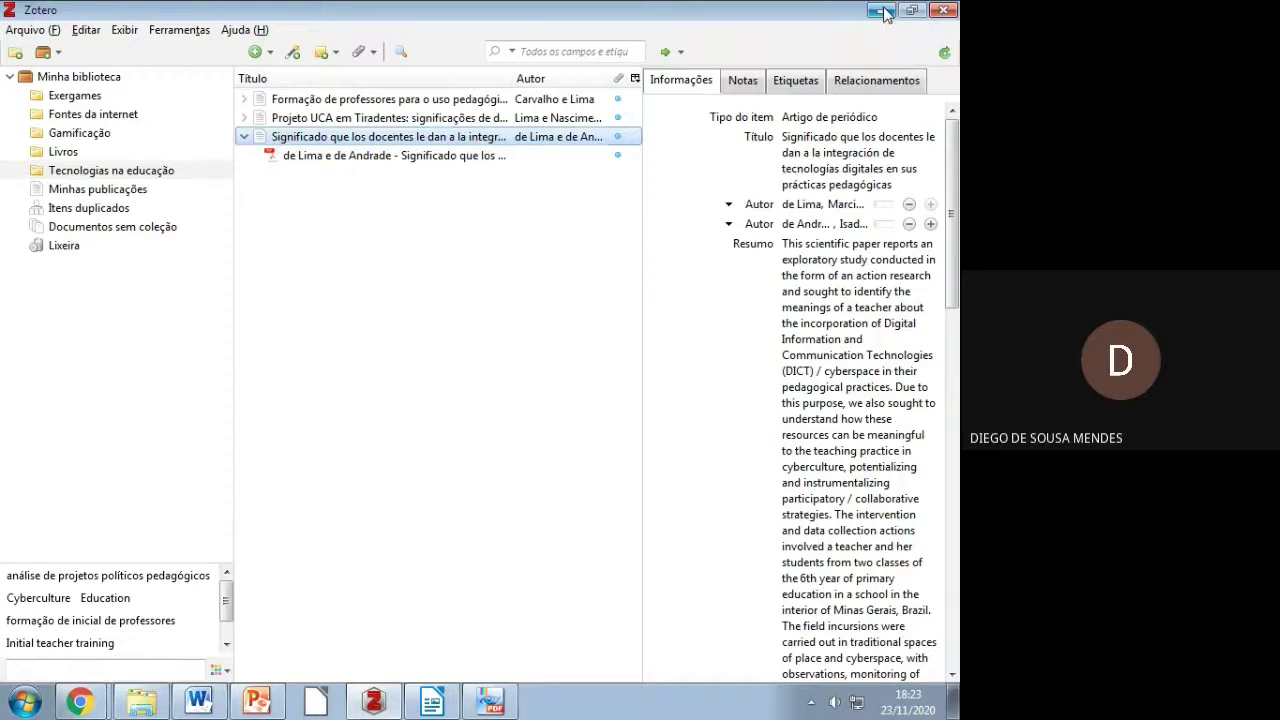
mouse_move(250, 700)
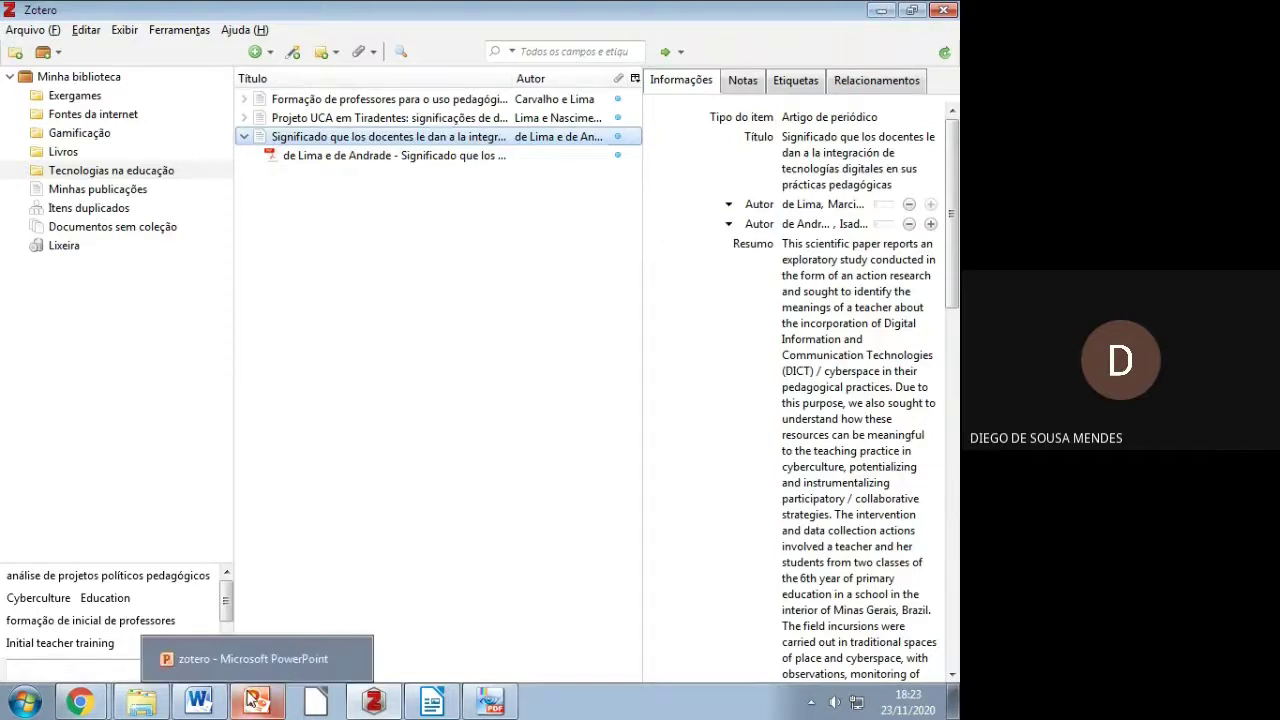
mouse_move(80, 700)
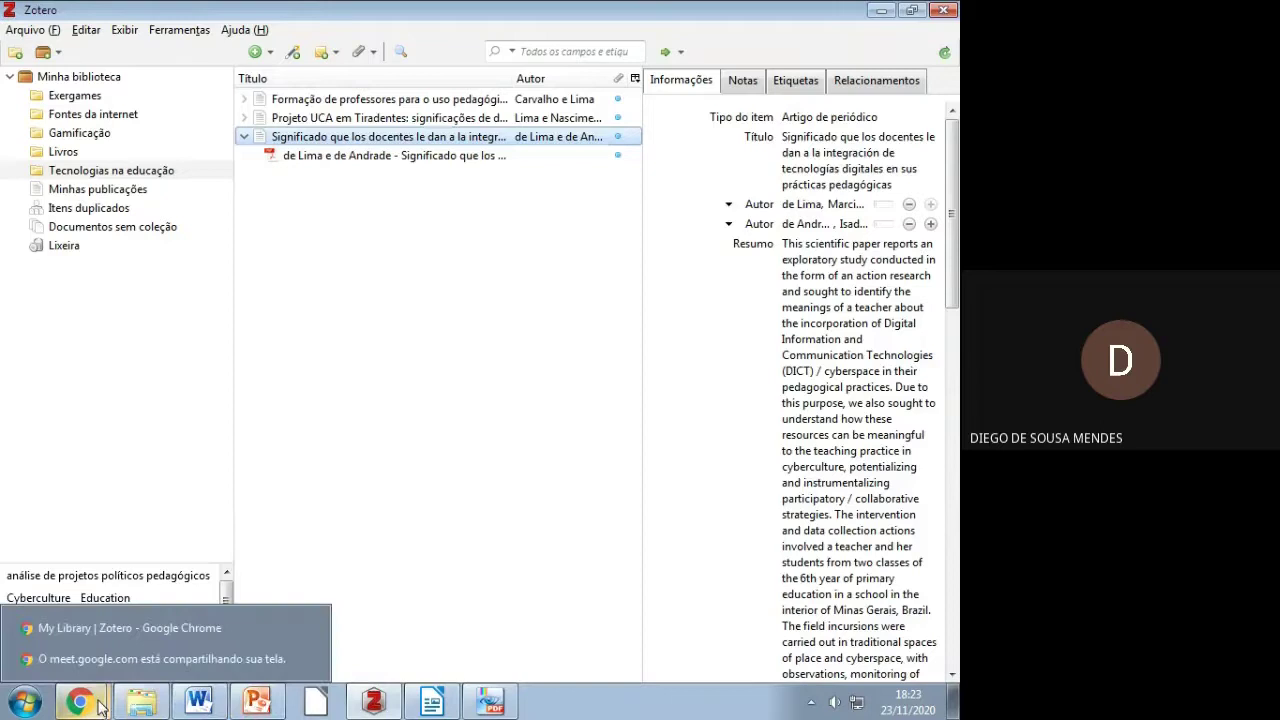
click(107, 634)
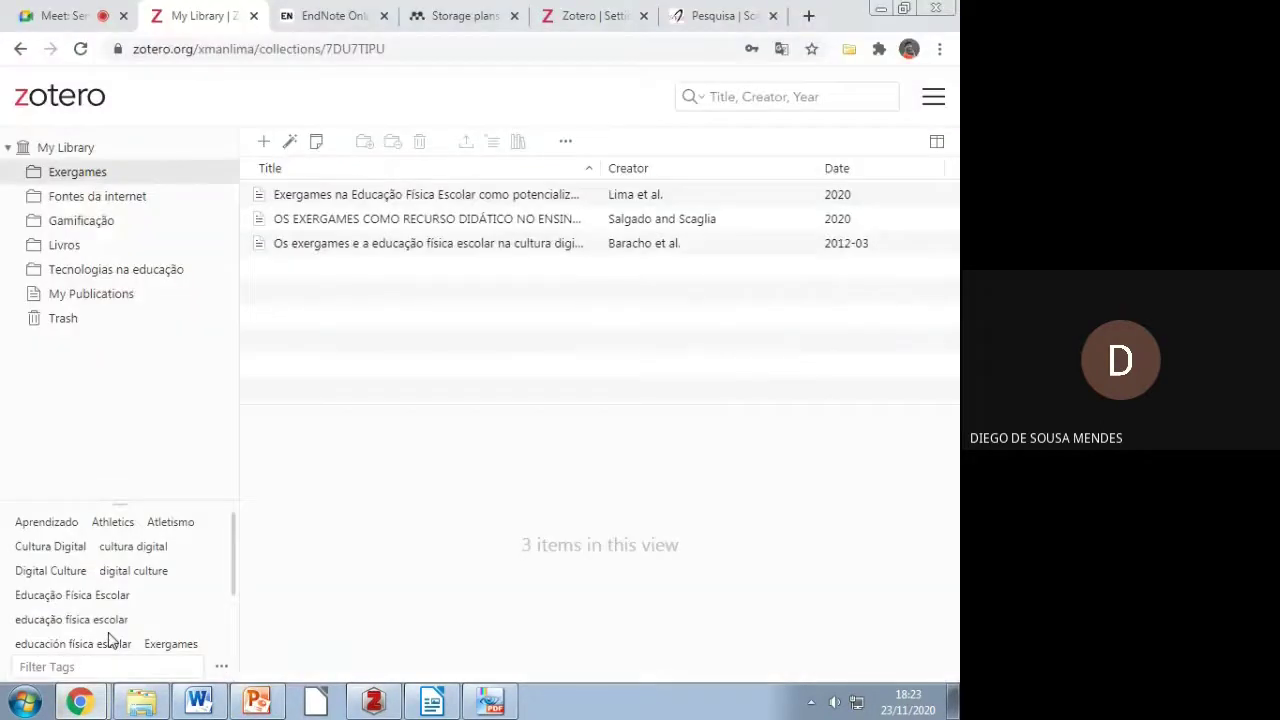
key(ctrl+1)
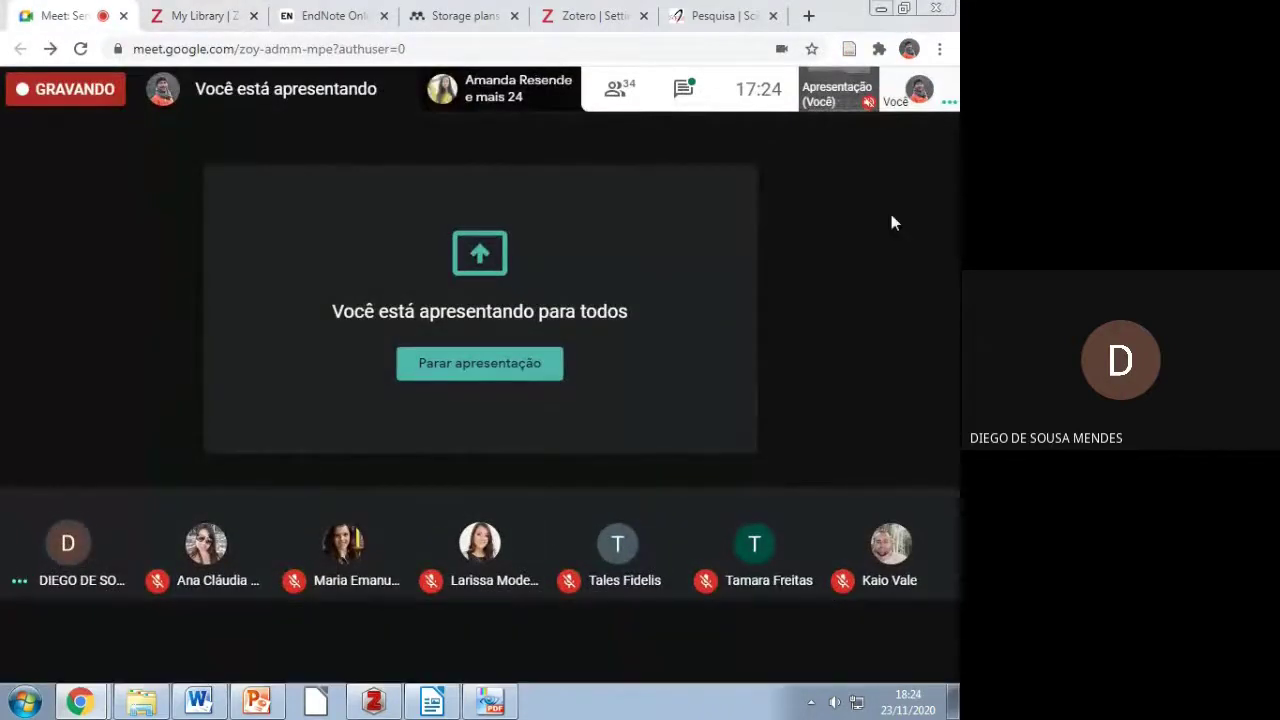
key(alt+Tab)
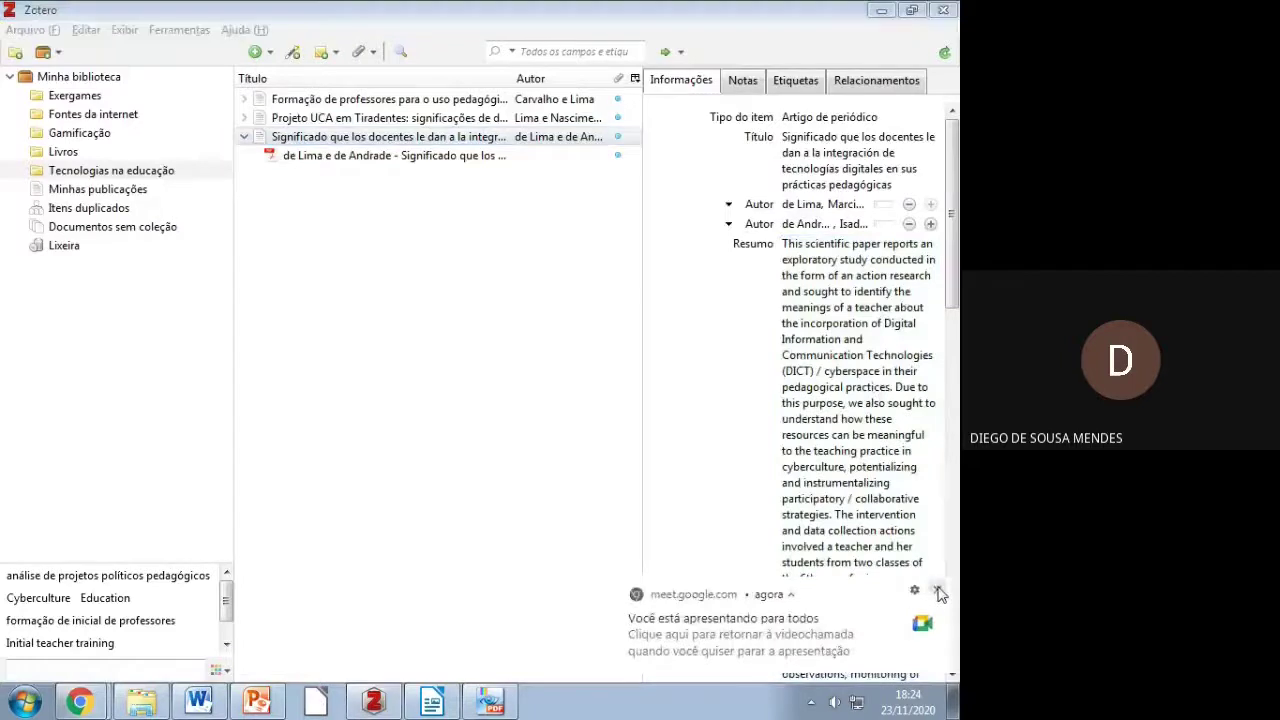
click(938, 592)
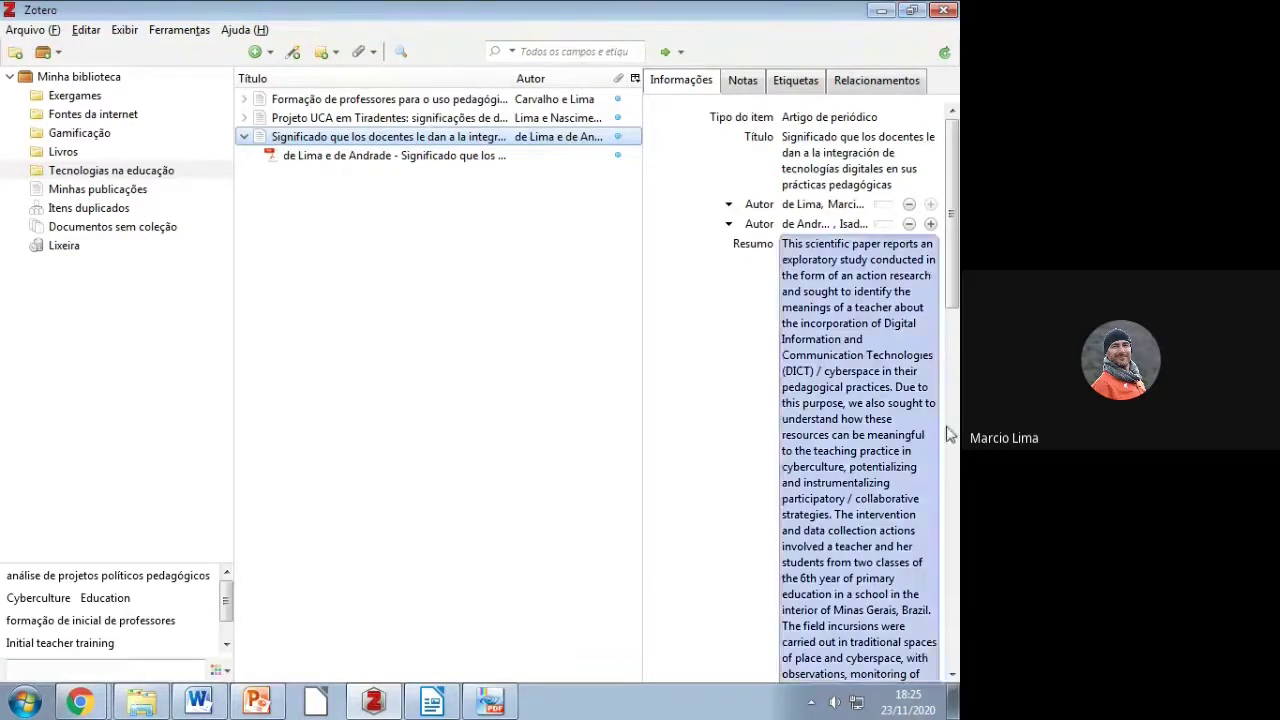
Step: Copy the full title of the Significado que los docentes article from its Info pane
drag(957, 270, 957, 575)
scroll(845, 390, up, 3)
click(850, 165)
right_click(846, 173)
click(873, 232)
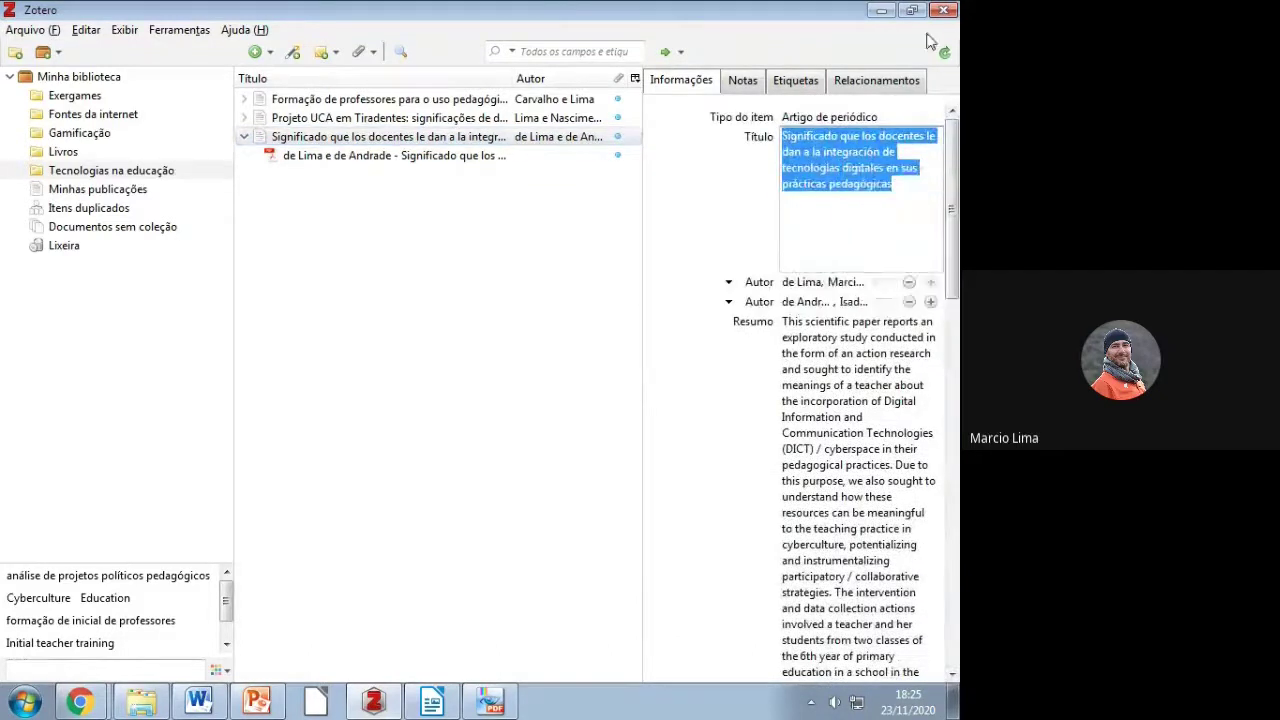
Step: Minimize Zotero and bring a Chrome window forward
click(881, 10)
click(79, 702)
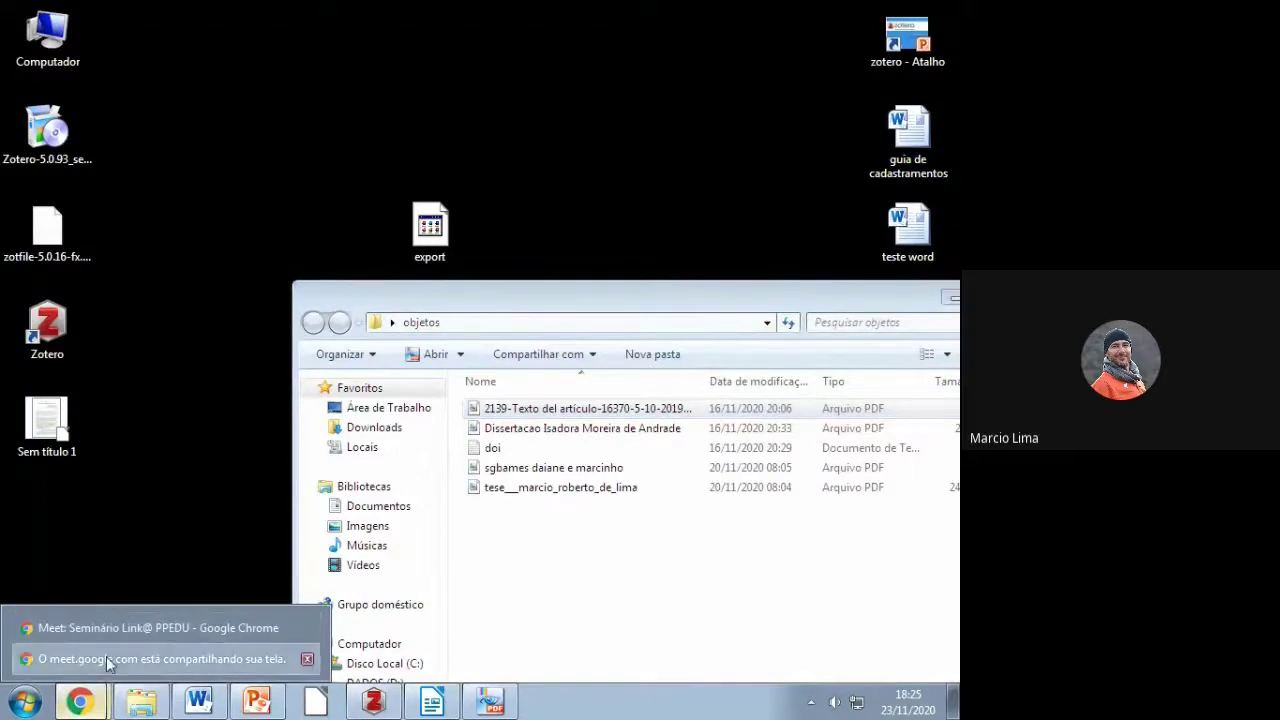
click(106, 658)
Step: Search Google for the copied article title in a new Chrome tab
click(88, 700)
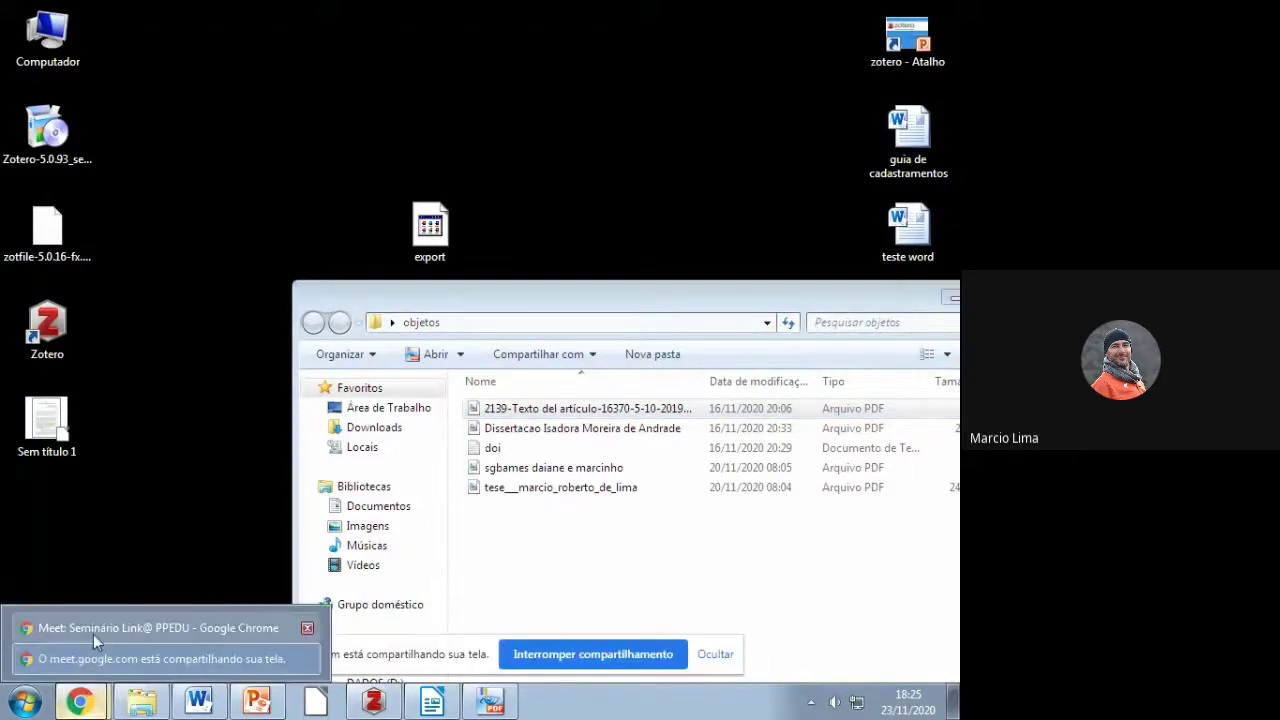
click(93, 634)
click(715, 654)
click(809, 15)
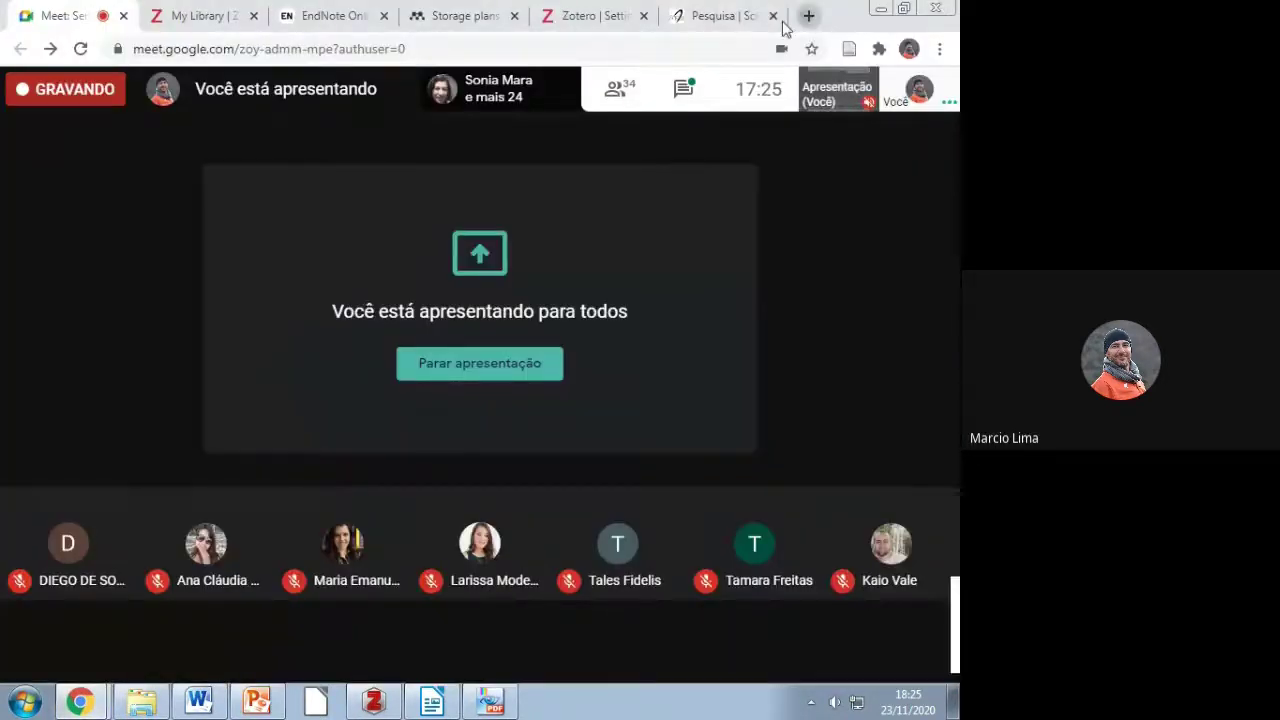
right_click(568, 52)
click(640, 171)
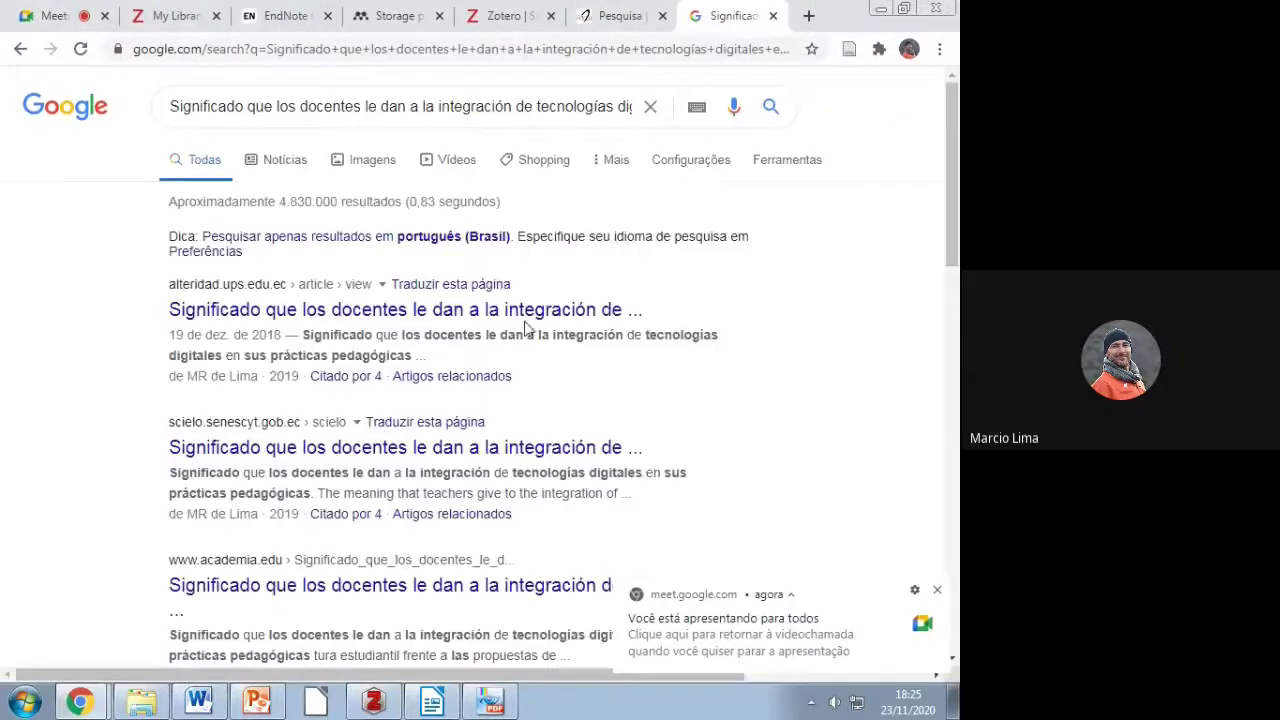
Step: View the first result's Alteridad journal article page, then close that tab
click(533, 312)
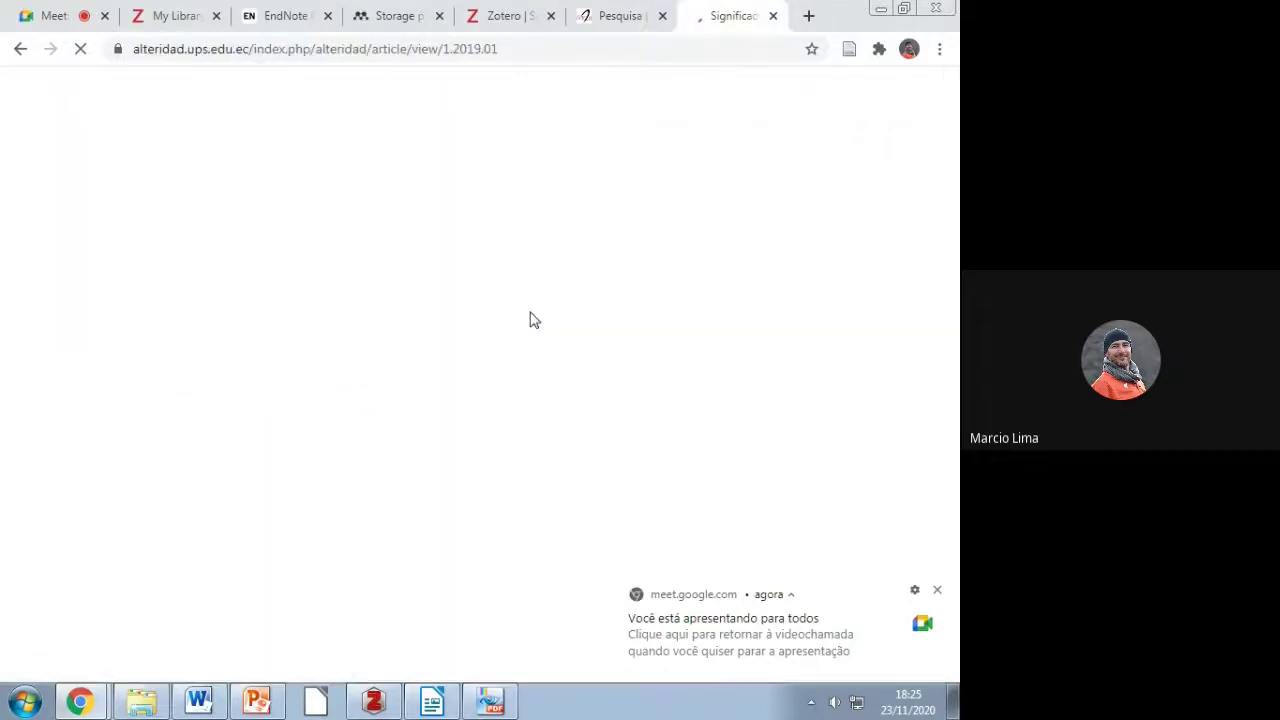
click(940, 591)
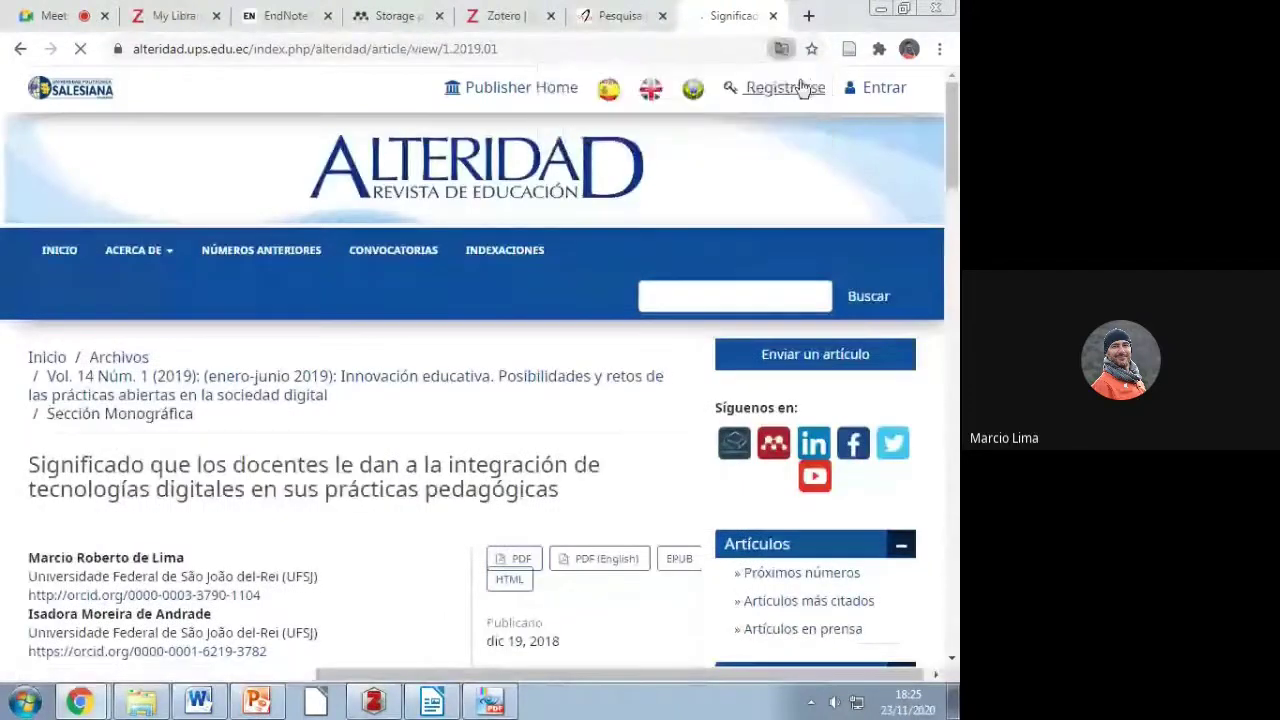
drag(953, 121, 953, 128)
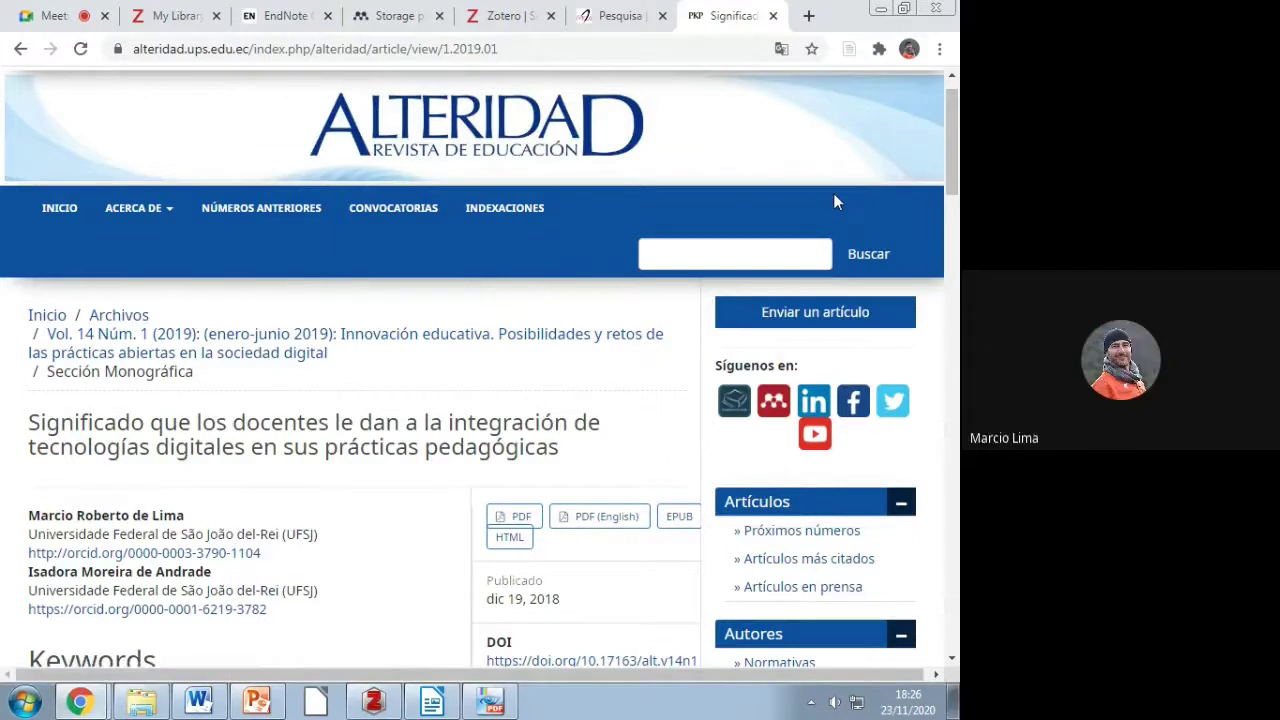
click(774, 16)
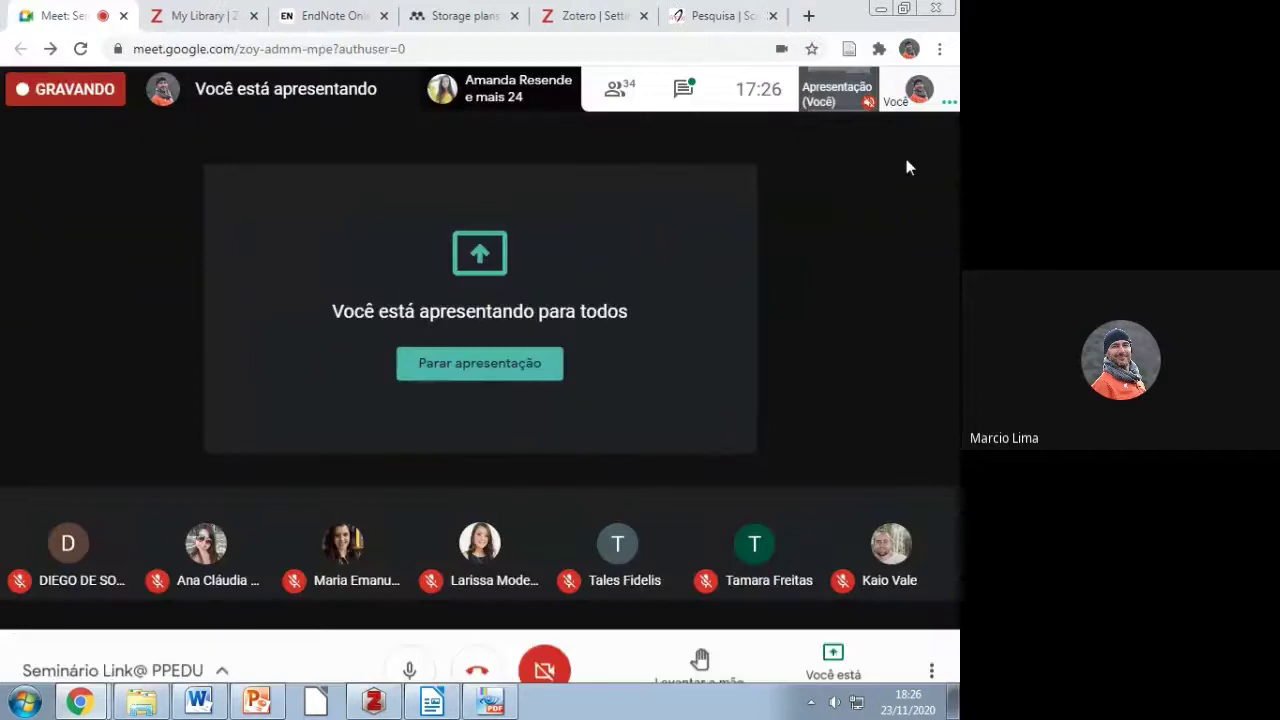
Step: Close the objetos folder window and bring desktop Zotero back
key(super+Down)
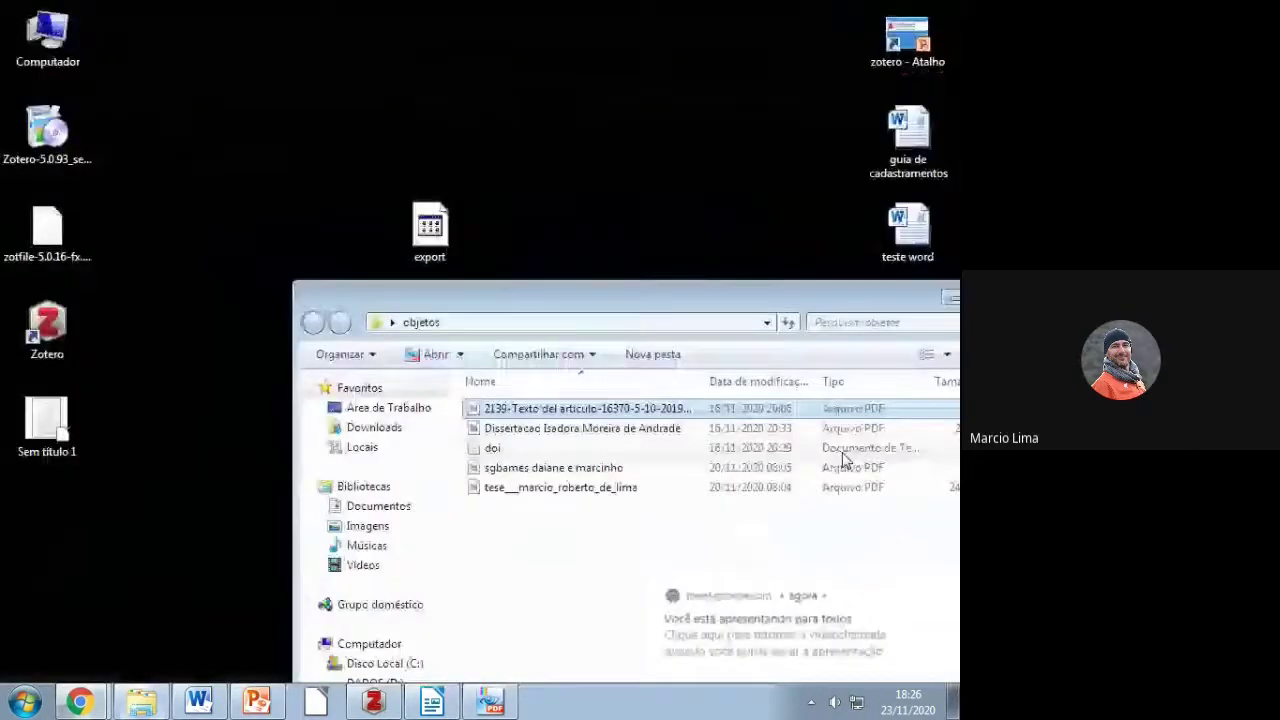
drag(700, 292, 523, 292)
click(843, 290)
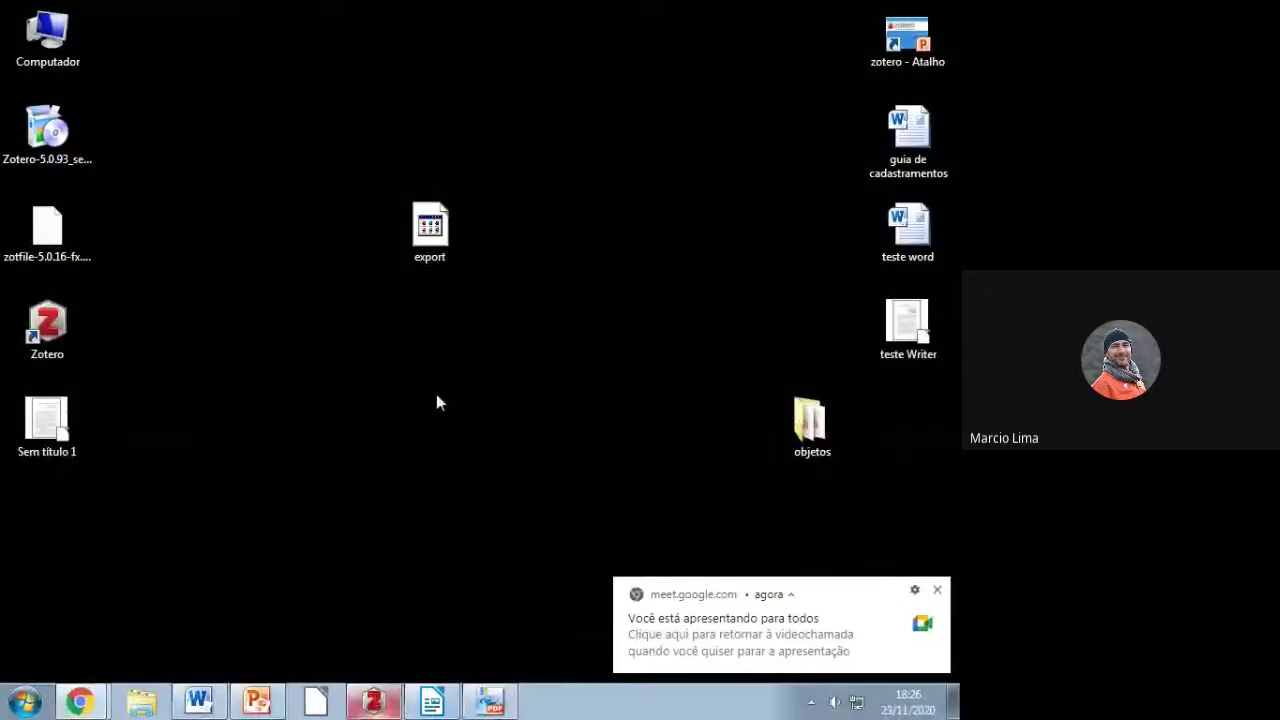
key(alt+Tab)
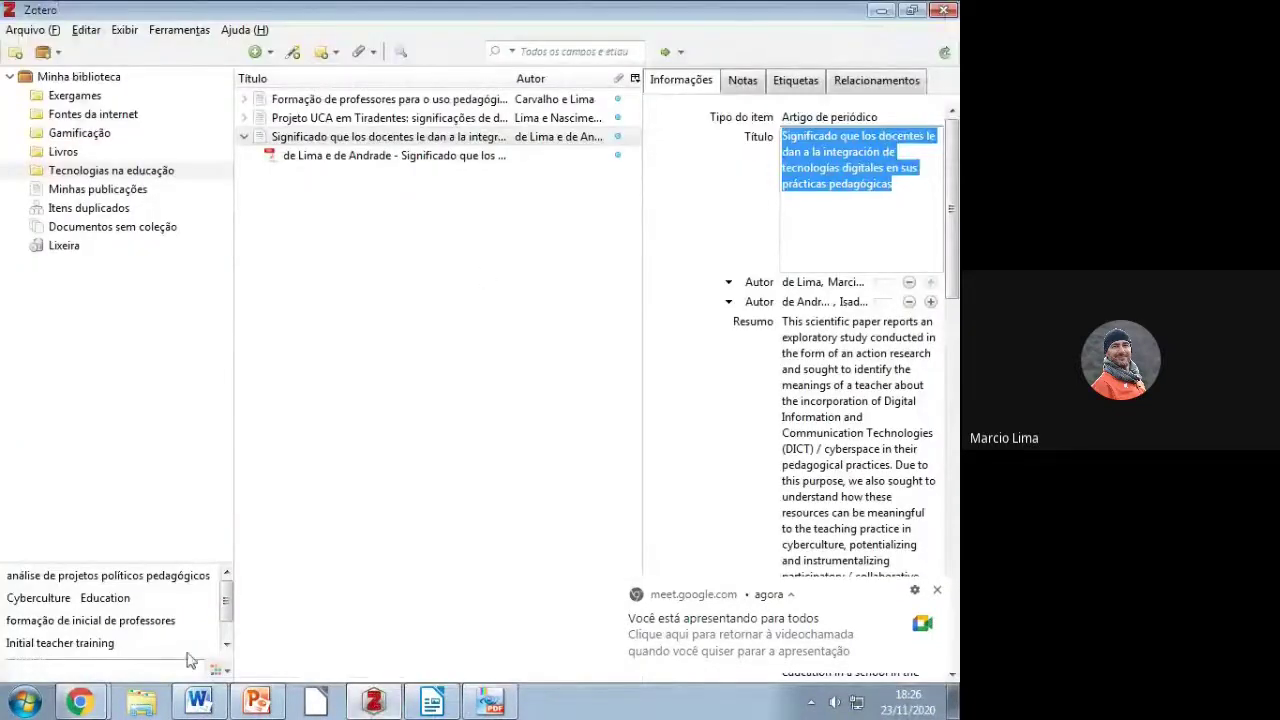
Step: Switch Chrome to the Zotero web library tab
click(84, 705)
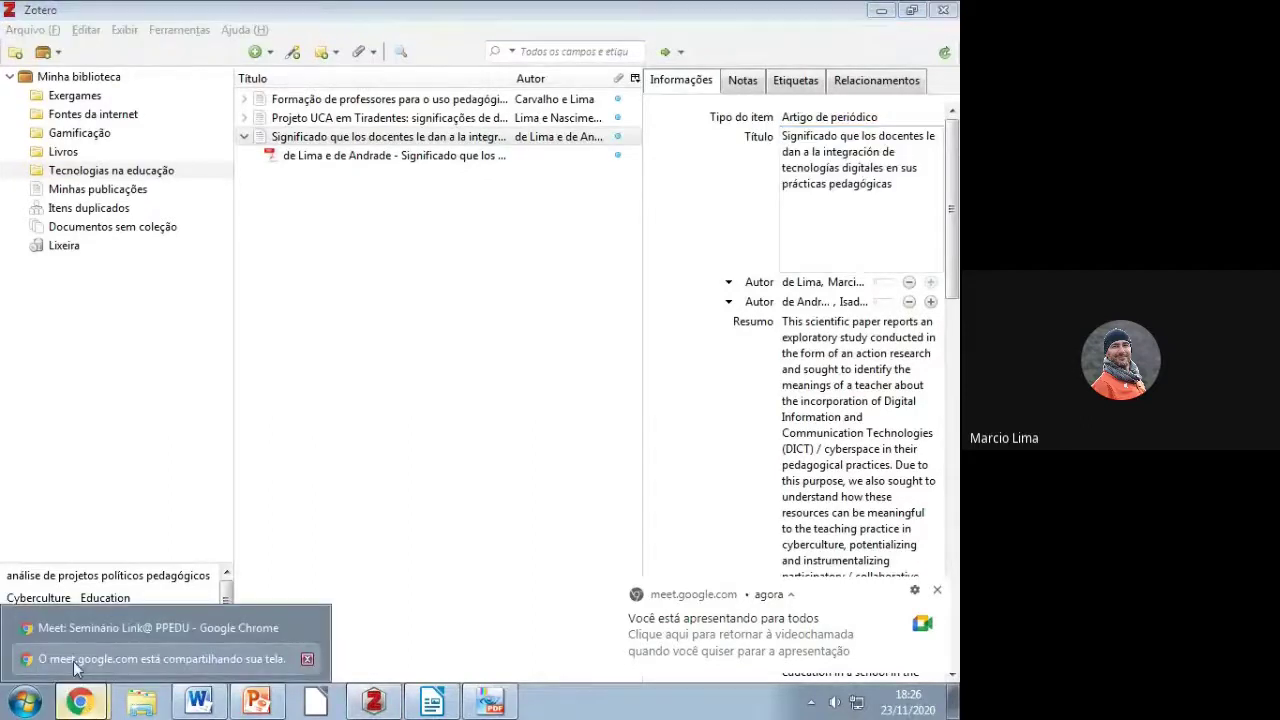
click(73, 661)
click(75, 693)
click(72, 639)
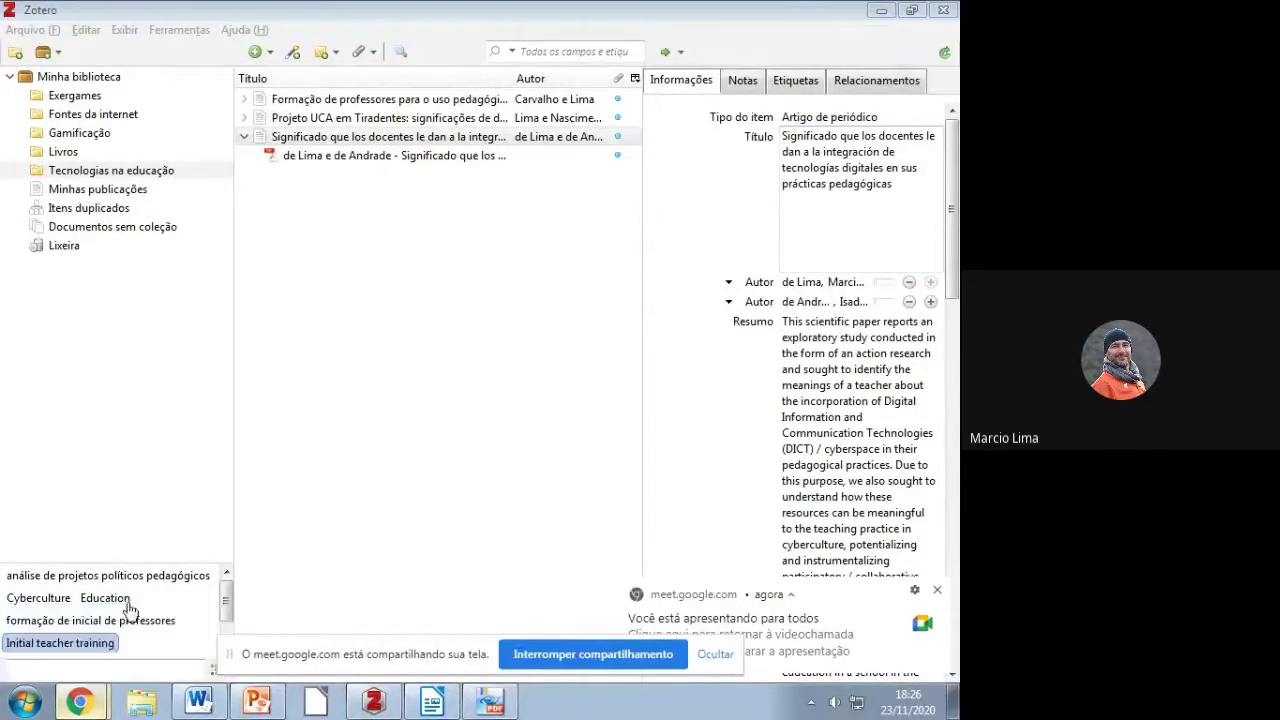
click(200, 16)
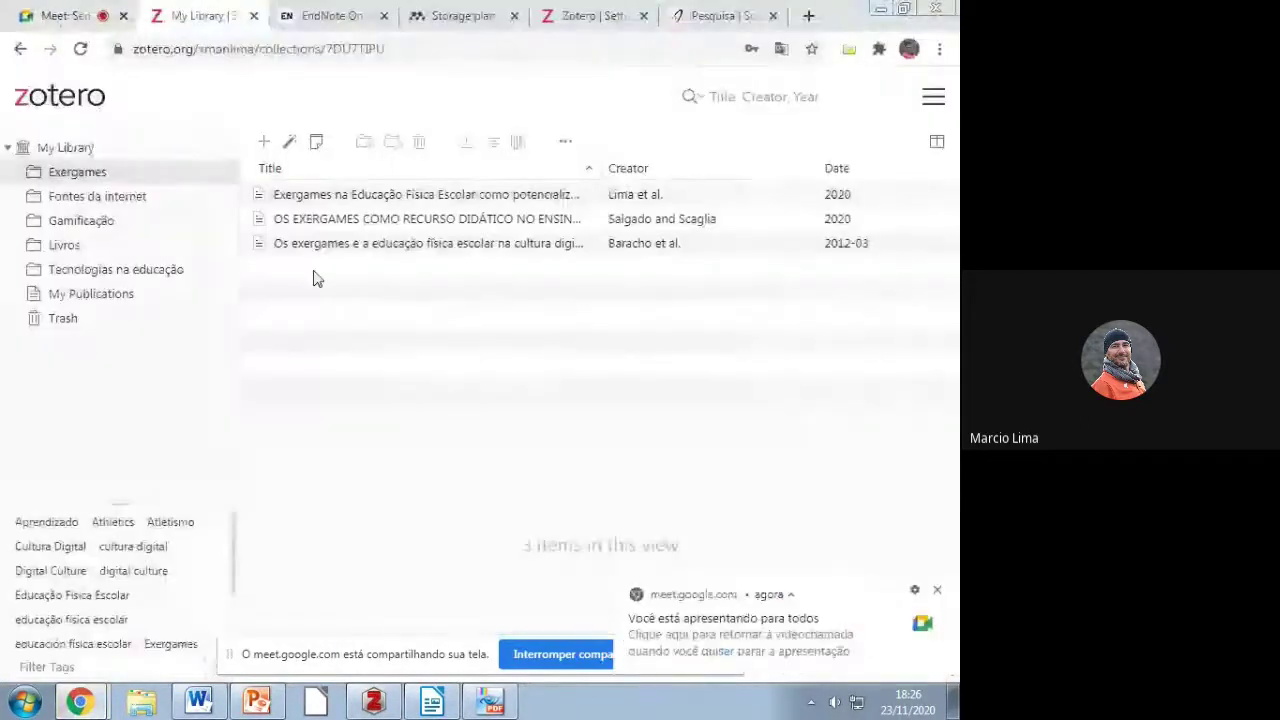
Step: Open Tecnologias na educação online and view the synced Significado que los docentes article's details
click(77, 273)
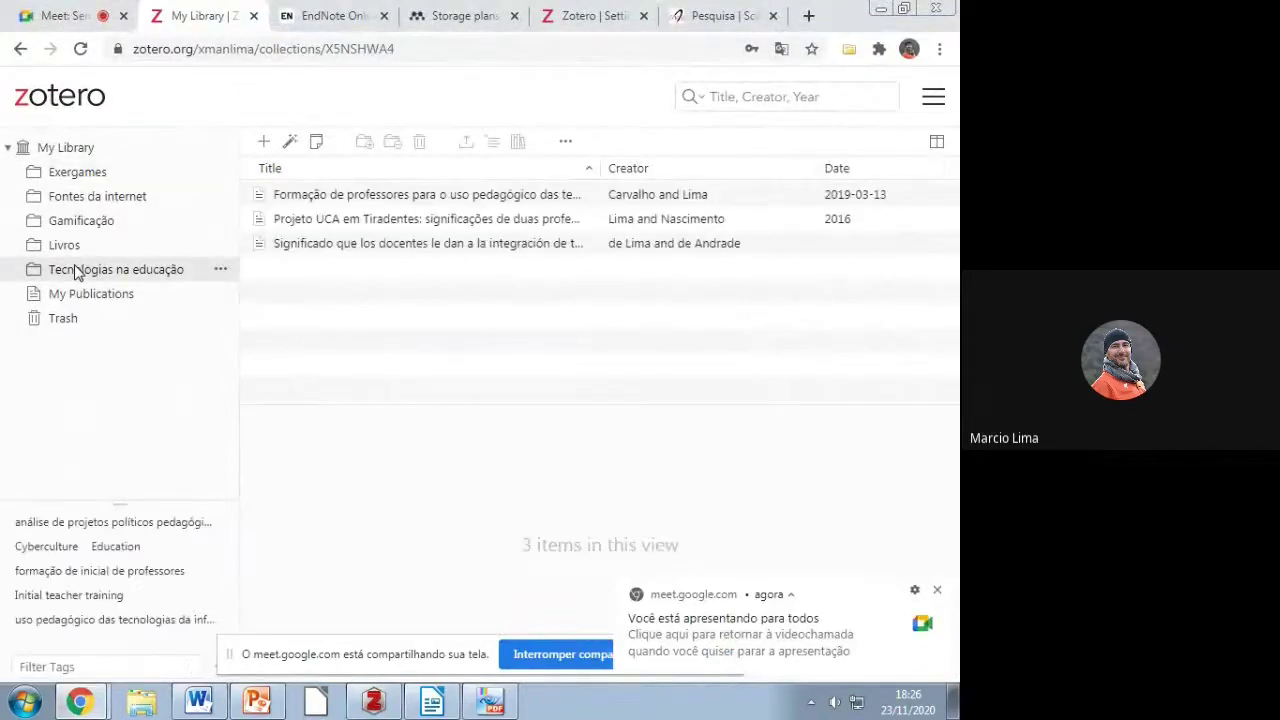
click(303, 245)
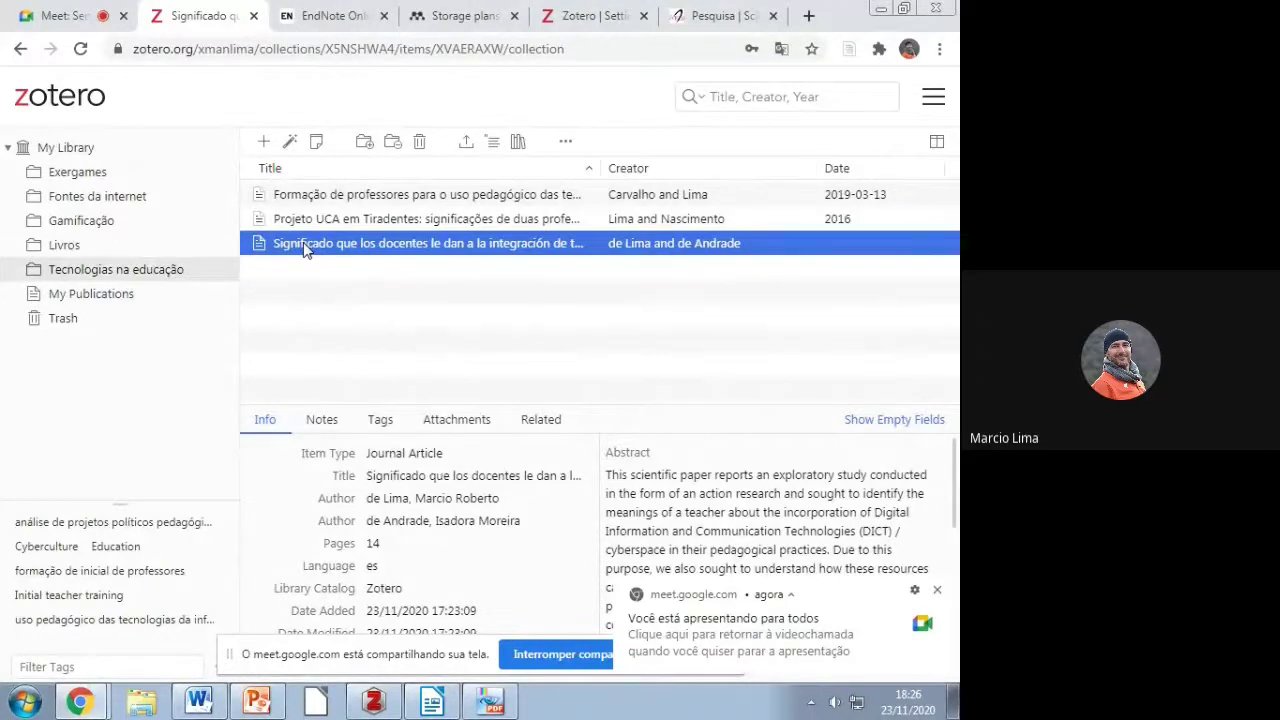
click(922, 616)
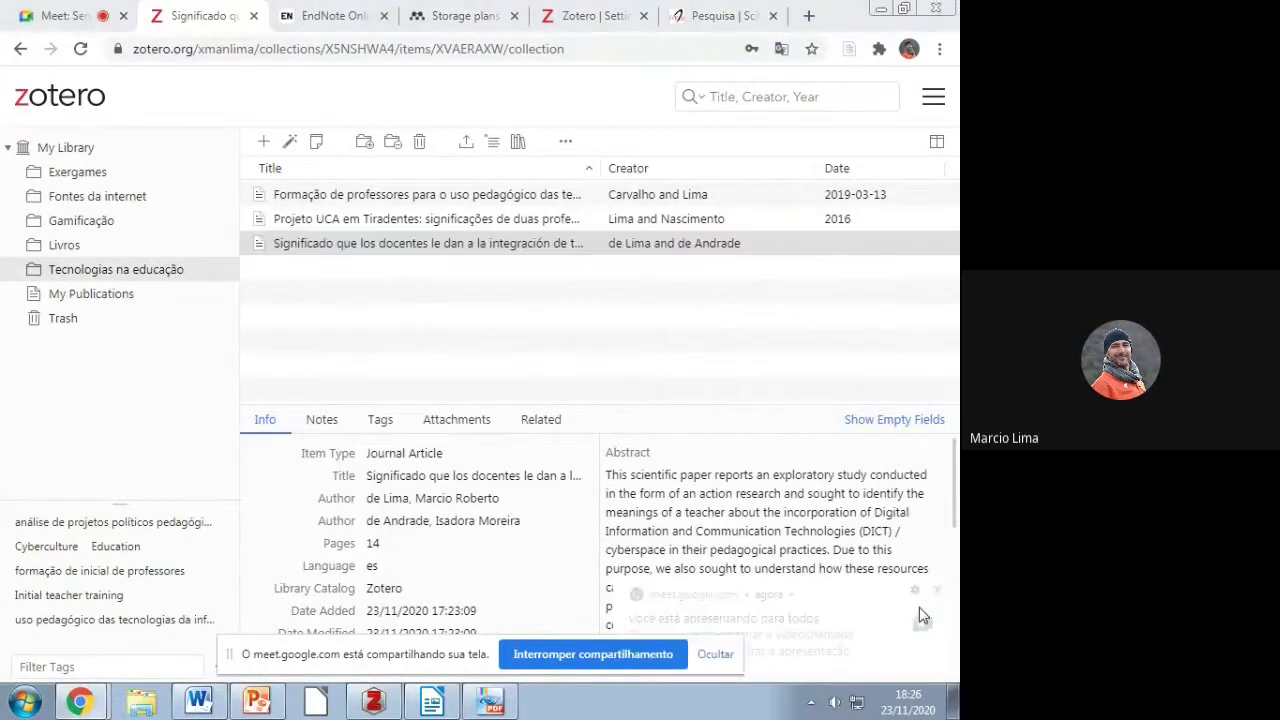
click(716, 654)
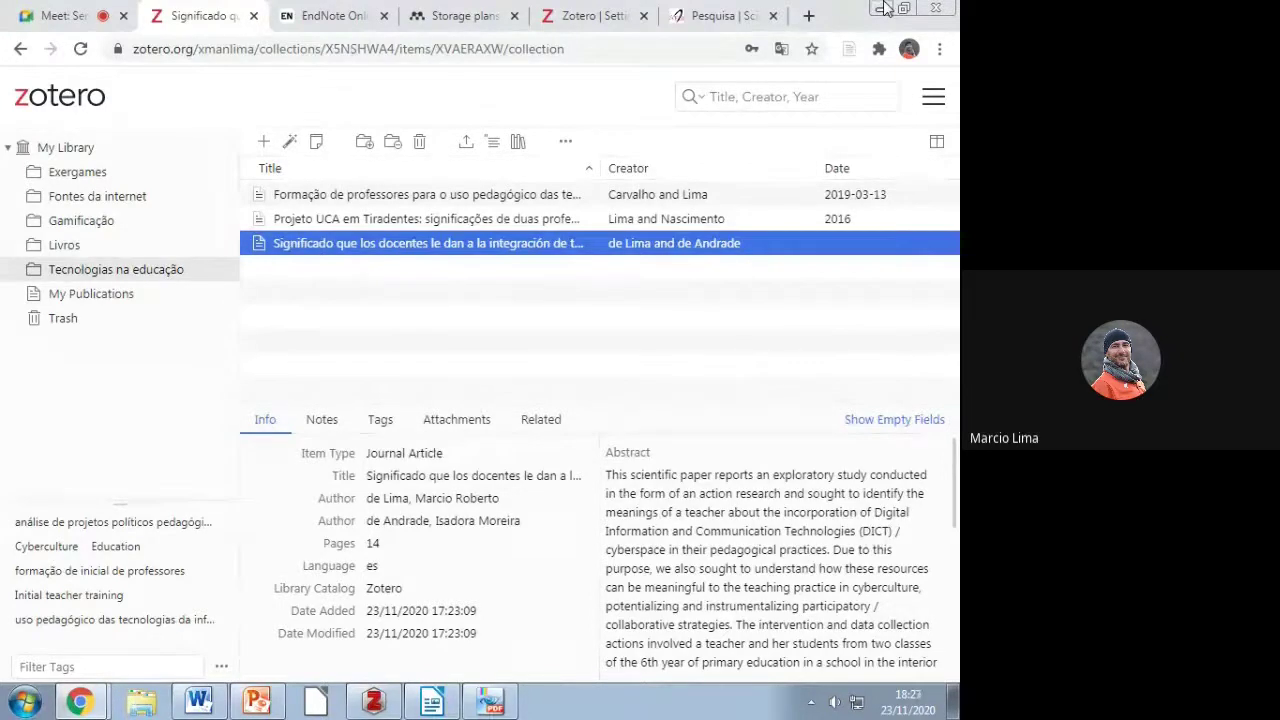
click(881, 9)
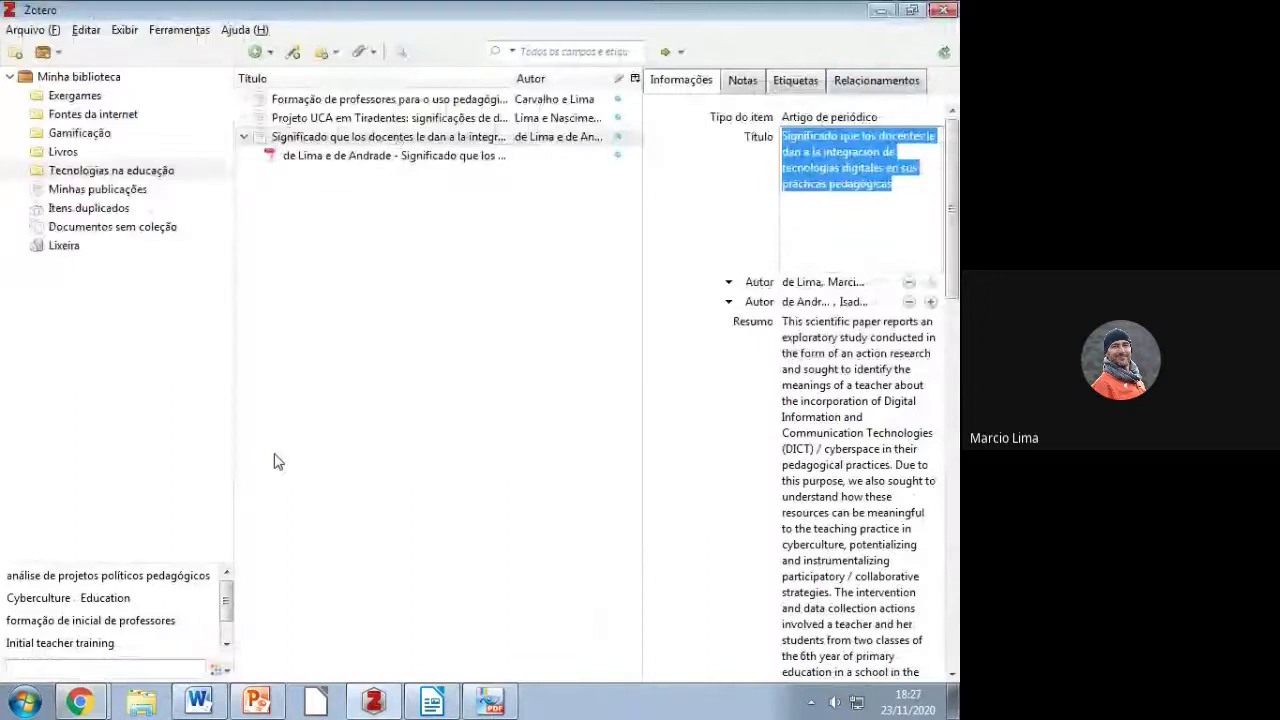
Step: Dismiss Zotero's New Item menu and bring the guia de cadastramentos guide in Word forward
mouse_move(222, 705)
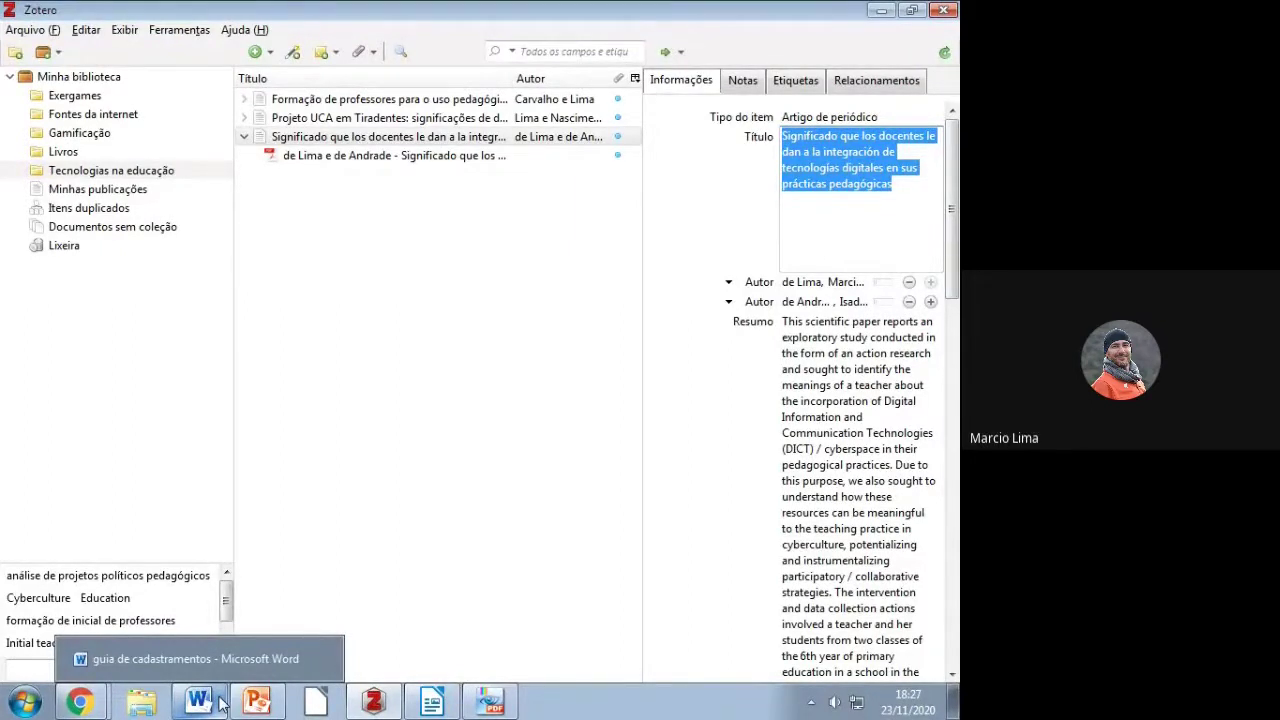
click(267, 53)
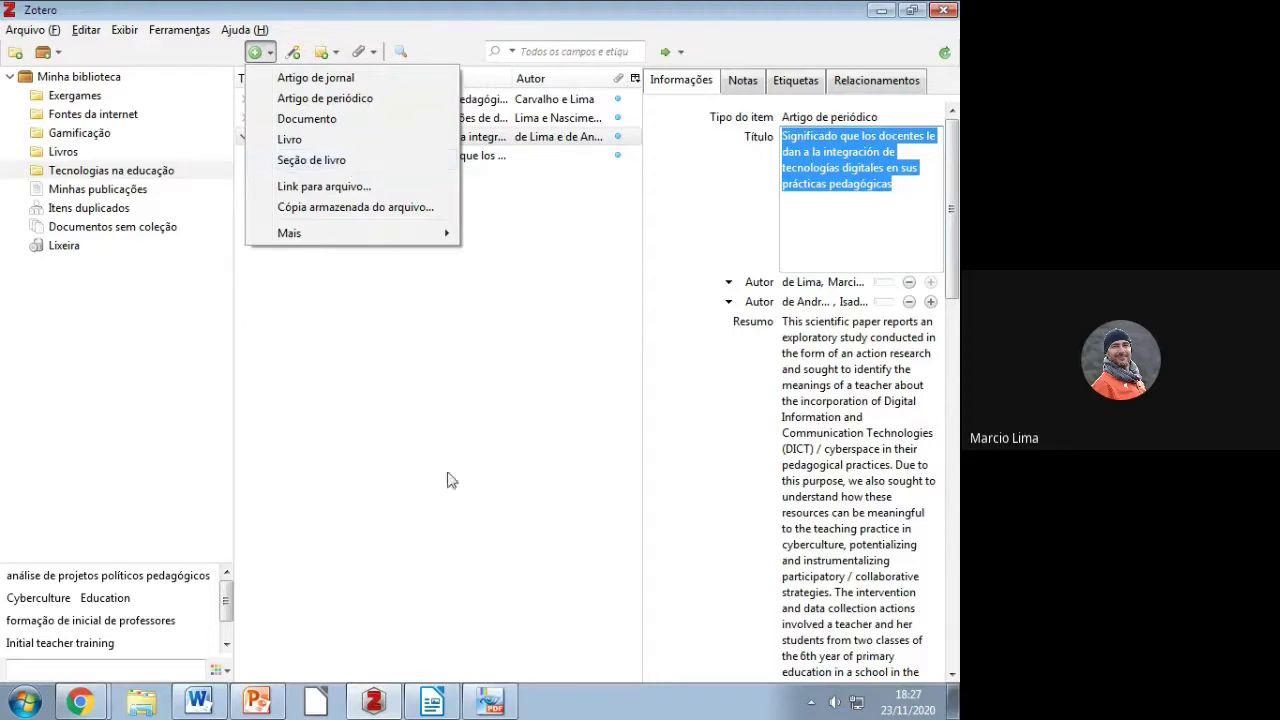
click(202, 703)
Step: Scroll the Word guide down to the SEPARATA – CAPÍTULO DE LIVRO heading and Teoria Ator-Rede cover
scroll(447, 483, down, 15)
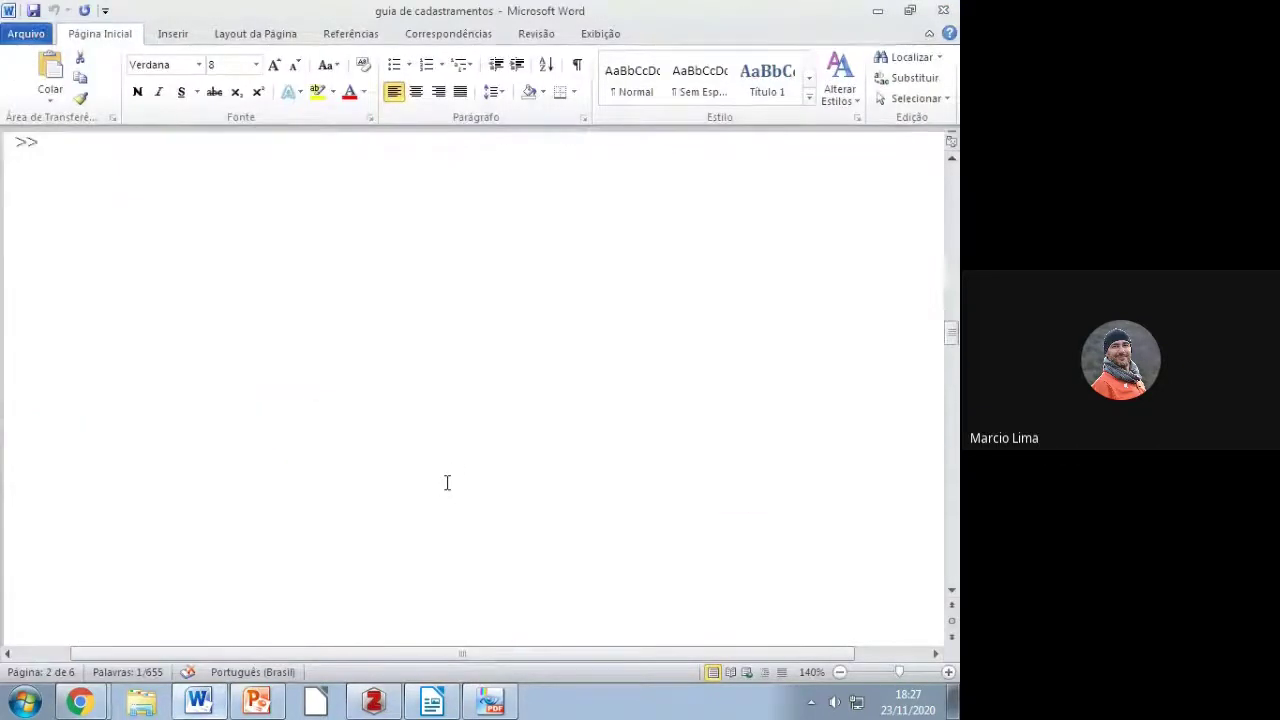
scroll(447, 483, down, 1)
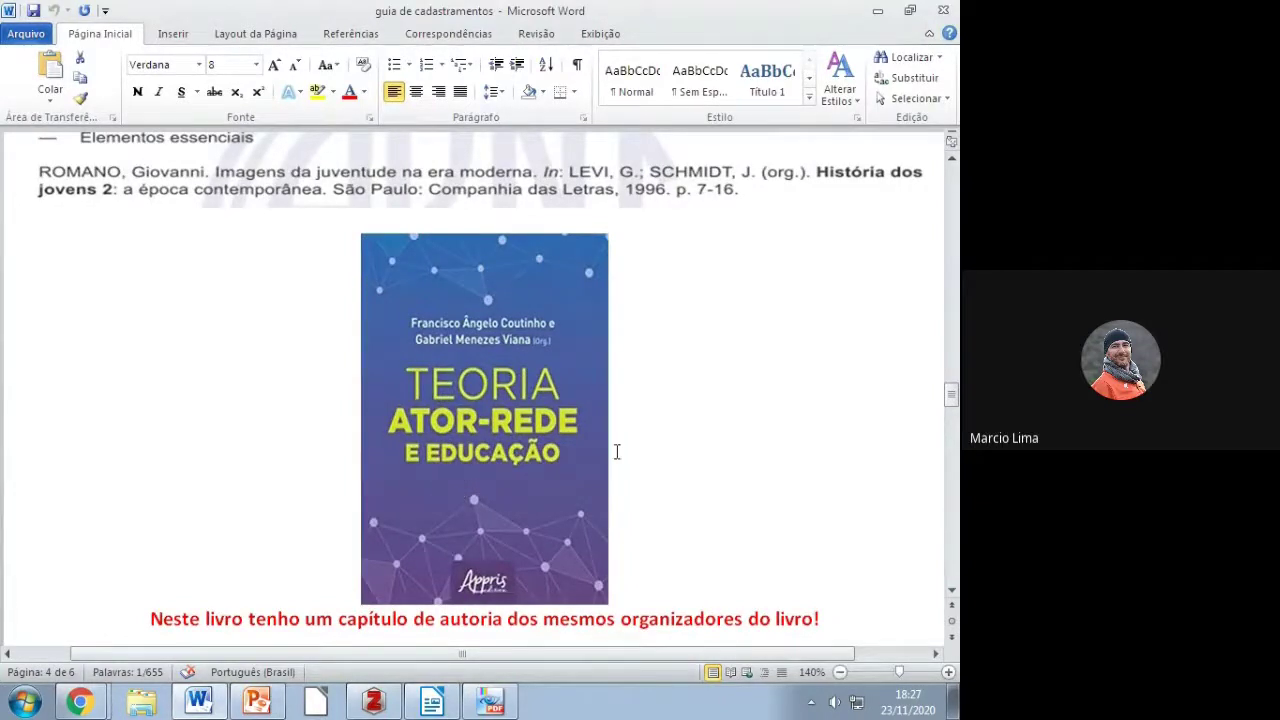
scroll(290, 309, up, 2)
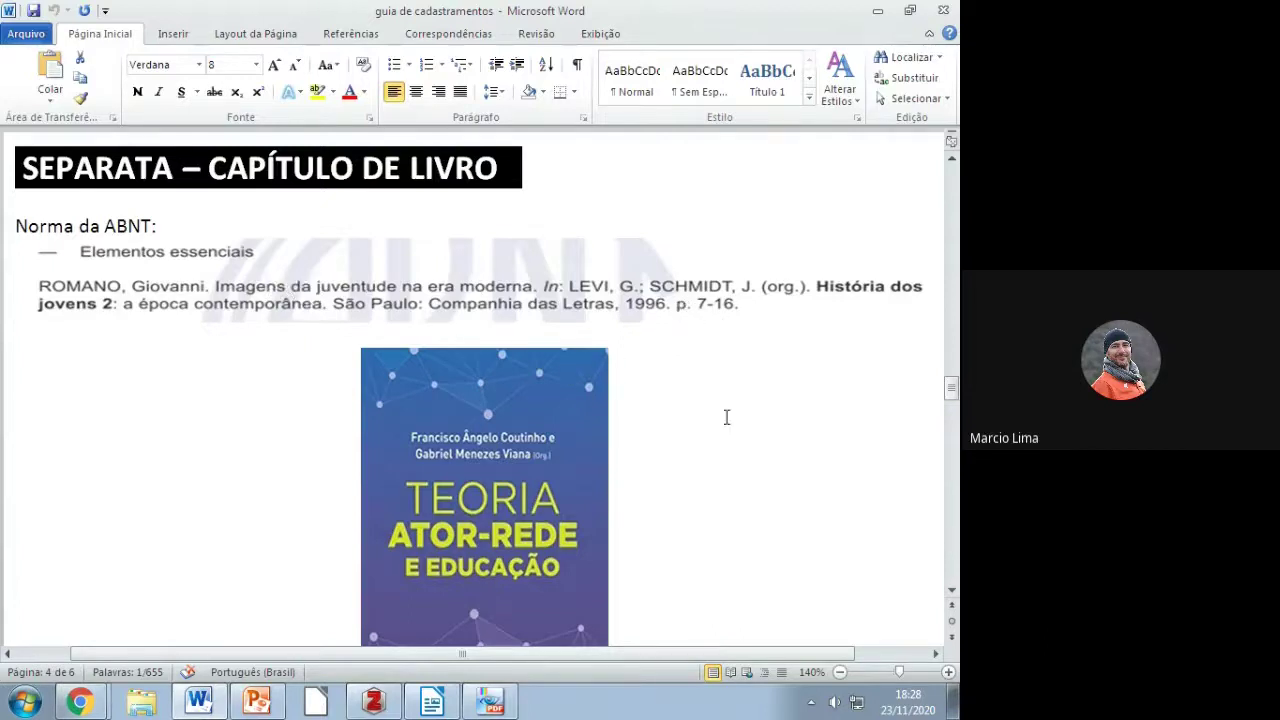
scroll(727, 417, down, 1)
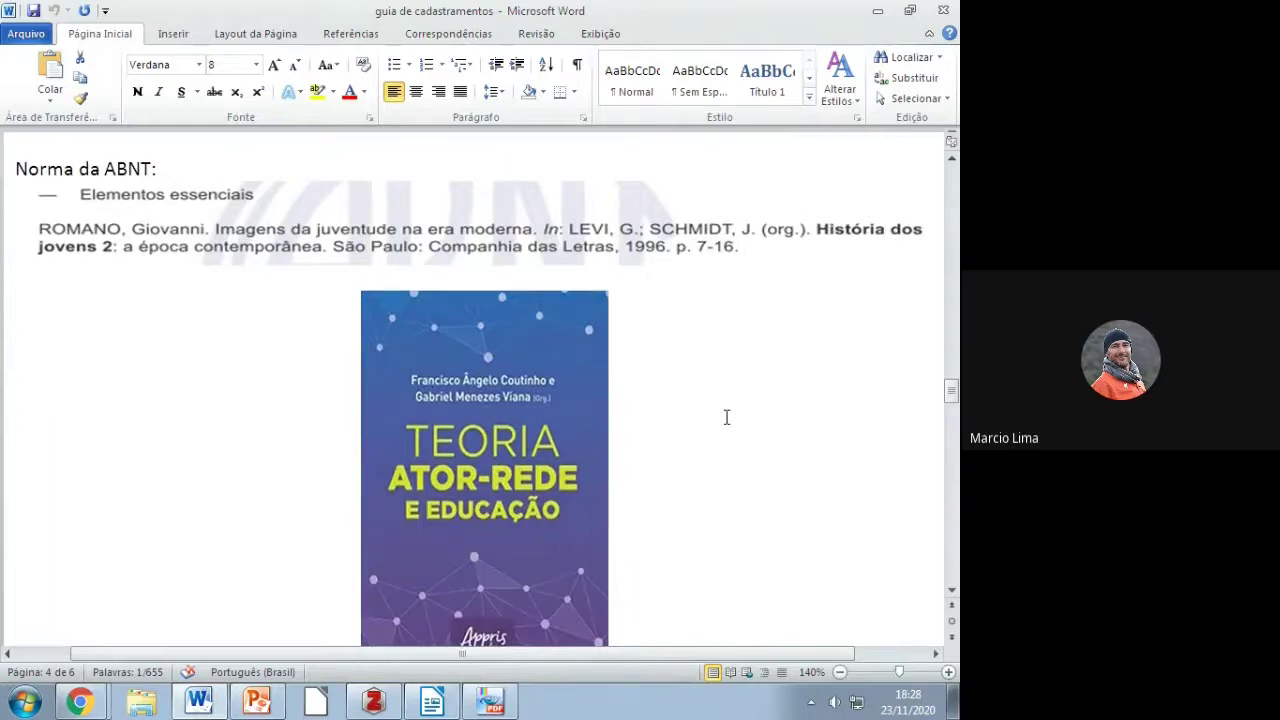
scroll(727, 417, down, 1)
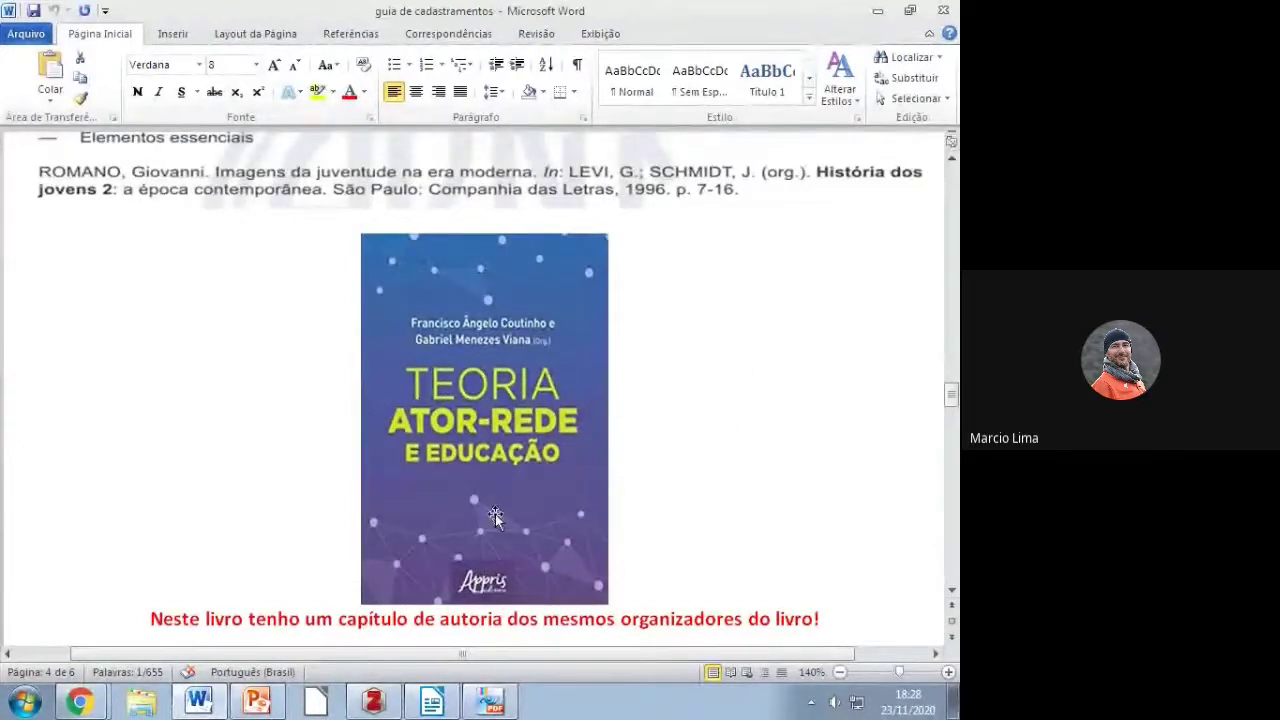
scroll(495, 511, down, 3)
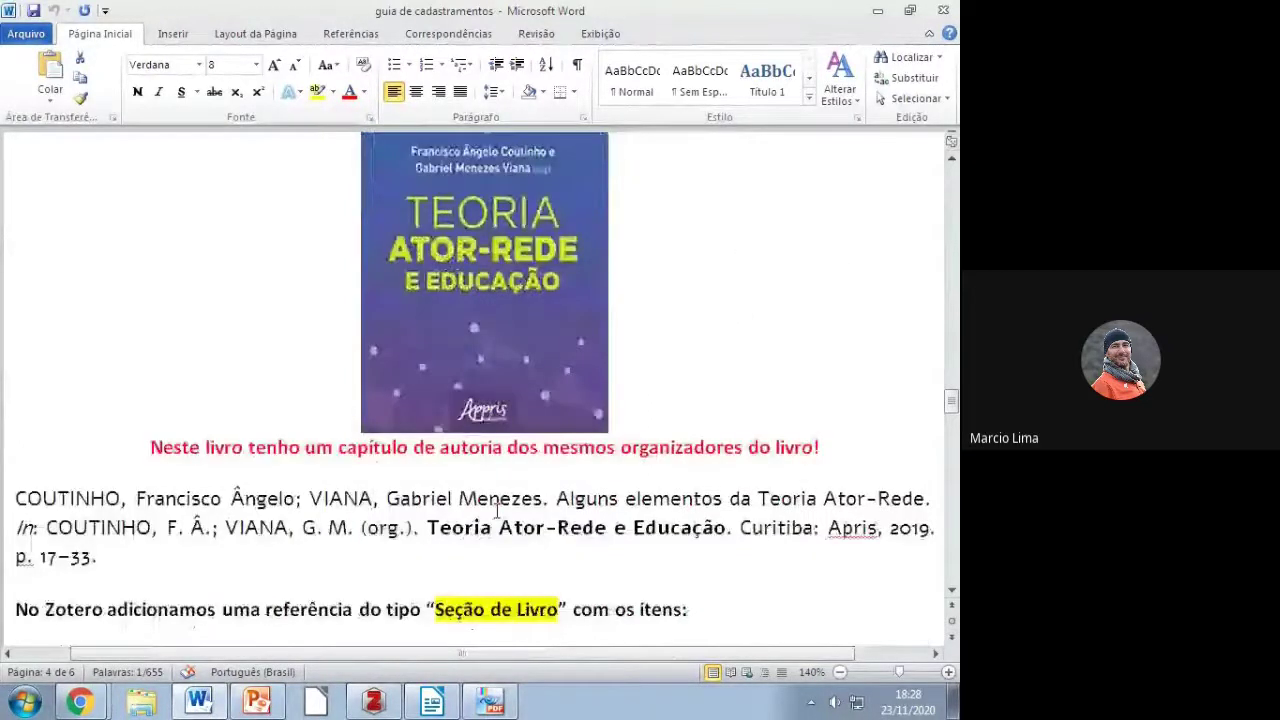
Step: Examine the Teoria Ator-Rede reference, trying selections of its chapter title, authors and organizers
scroll(495, 511, down, 1)
drag(103, 500, 15, 440)
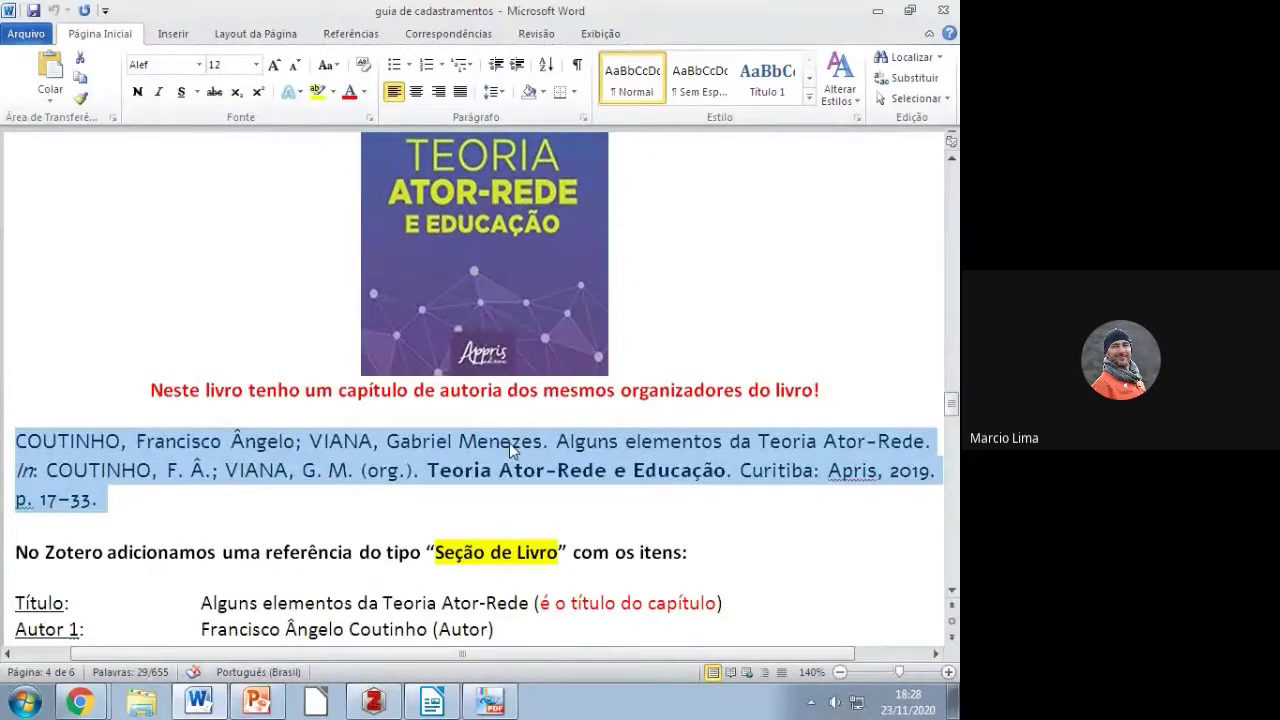
click(537, 442)
drag(554, 442, 924, 443)
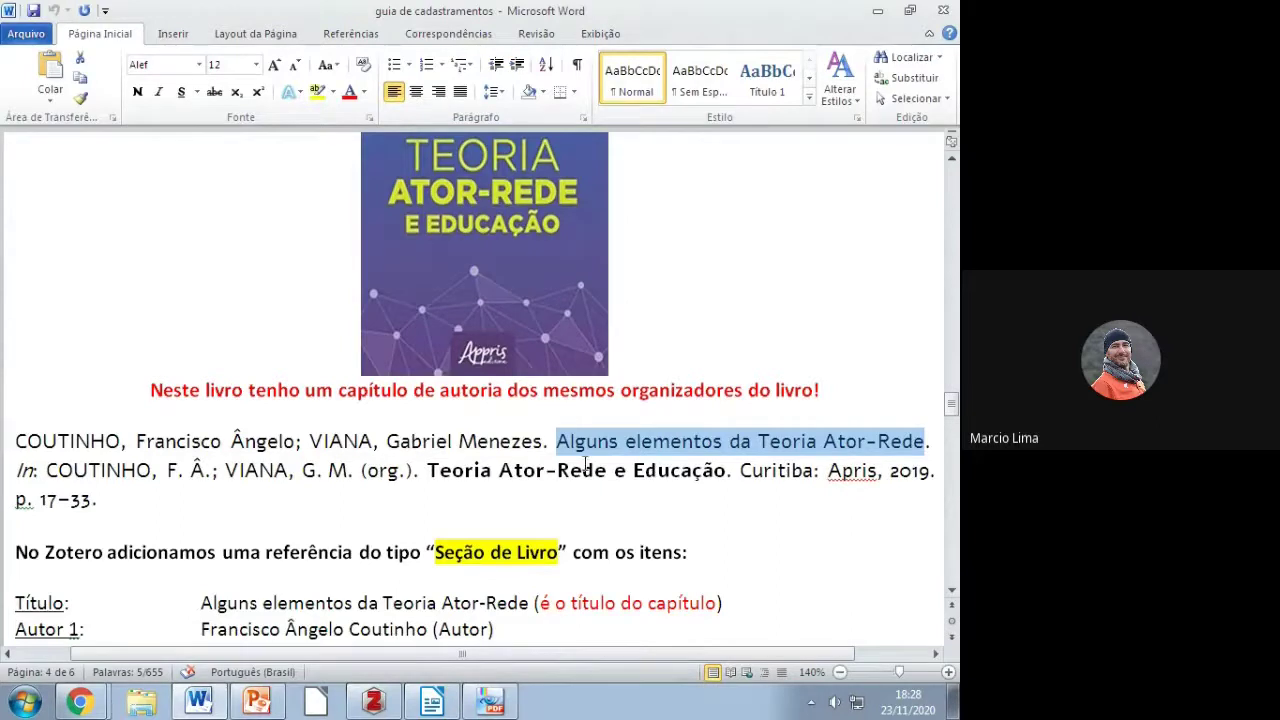
scroll(394, 410, up, 1)
scroll(394, 410, up, 1)
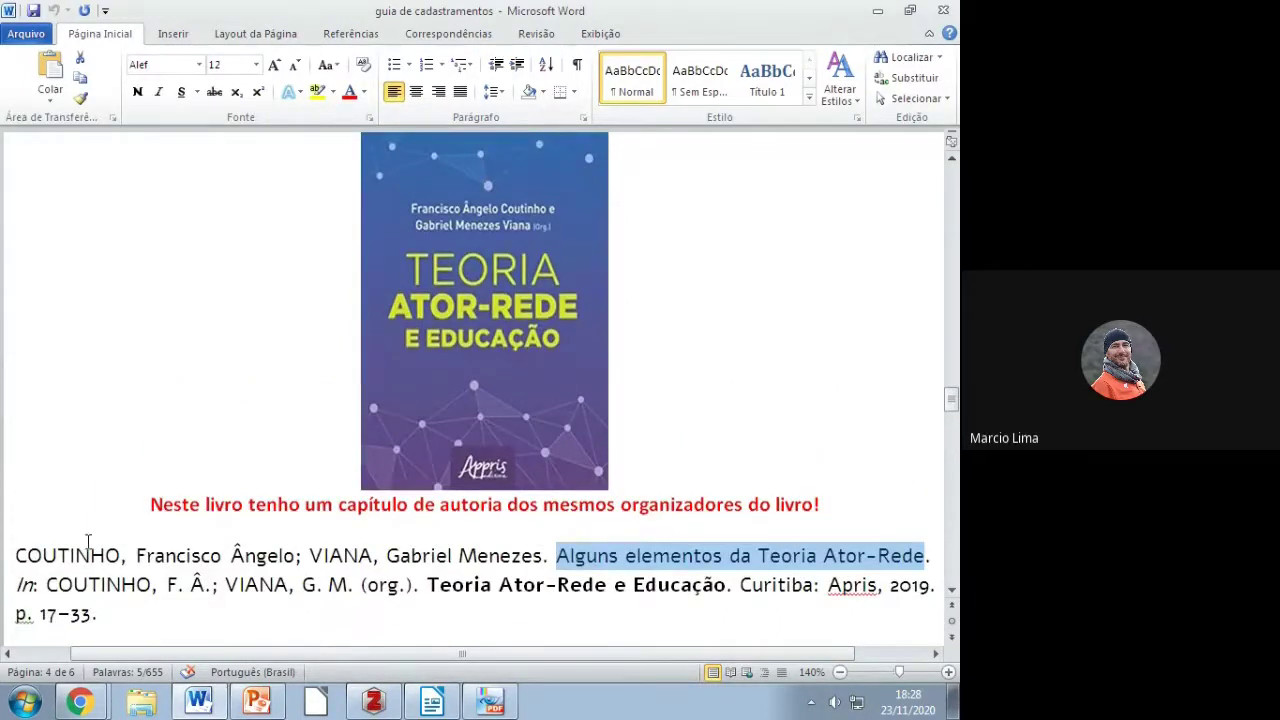
drag(16, 556, 541, 556)
drag(45, 585, 418, 585)
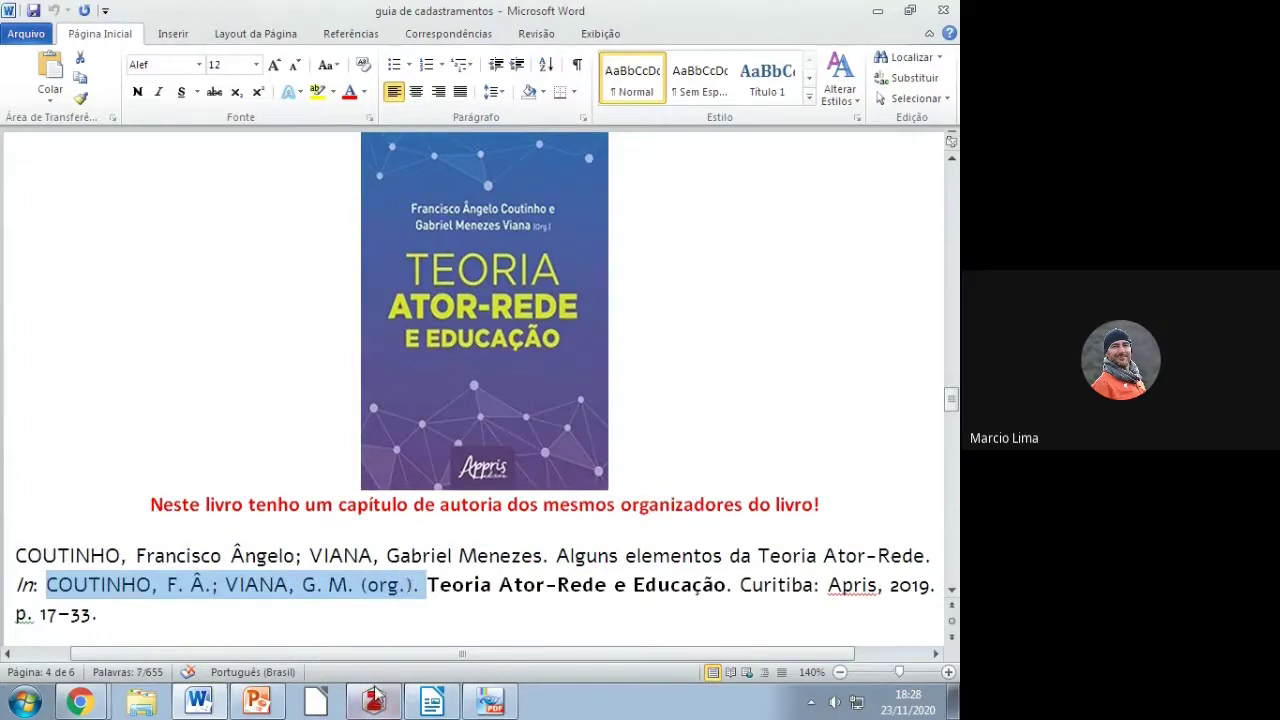
click(57, 555)
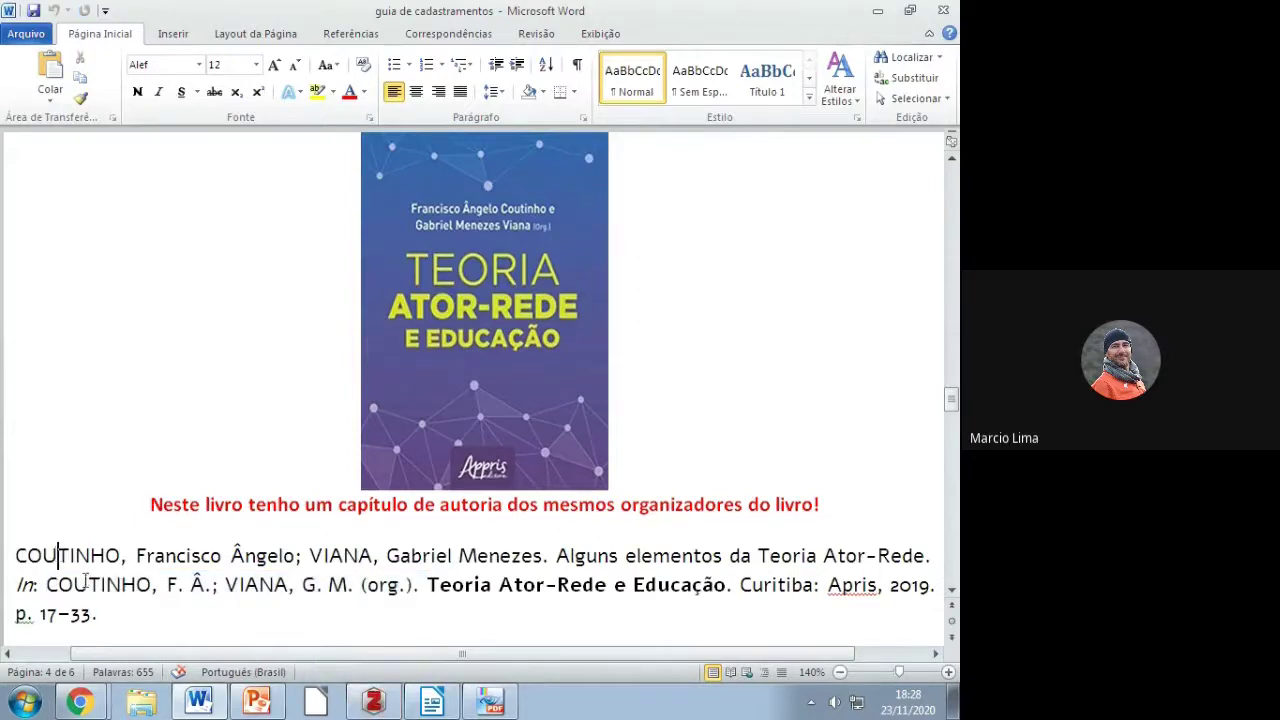
click(206, 585)
scroll(320, 548, up, 1)
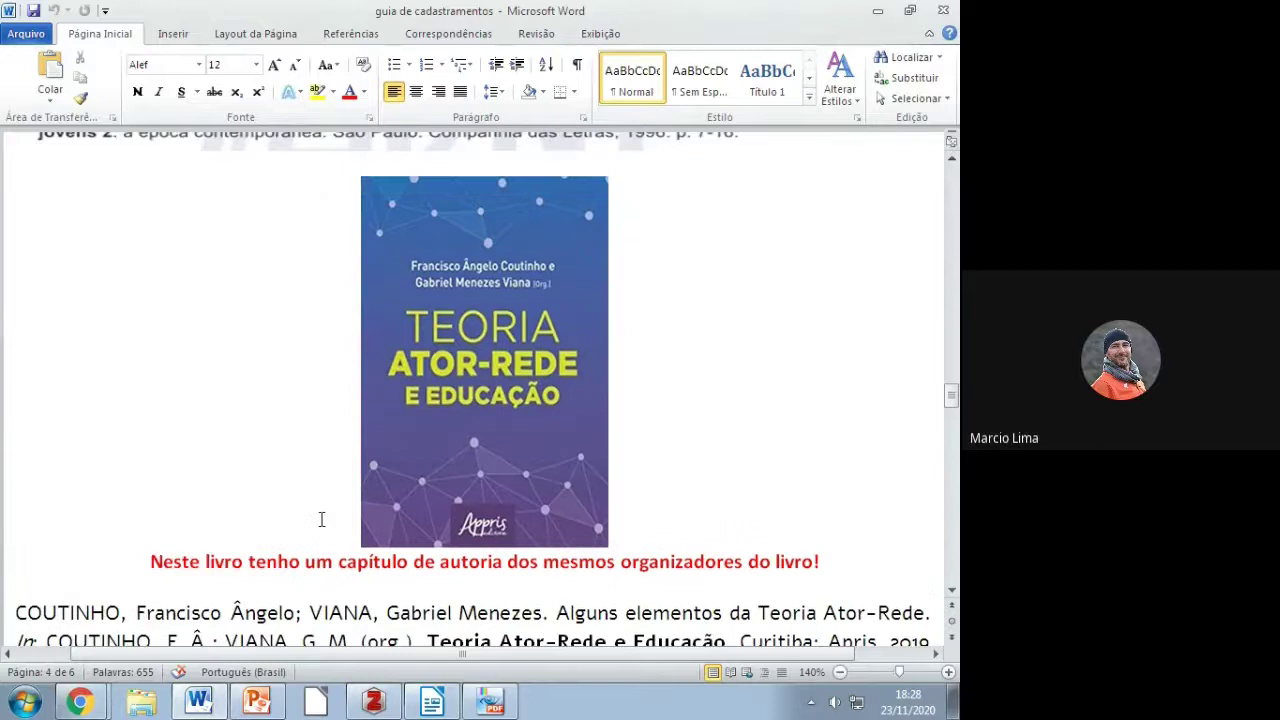
scroll(321, 519, up, 3)
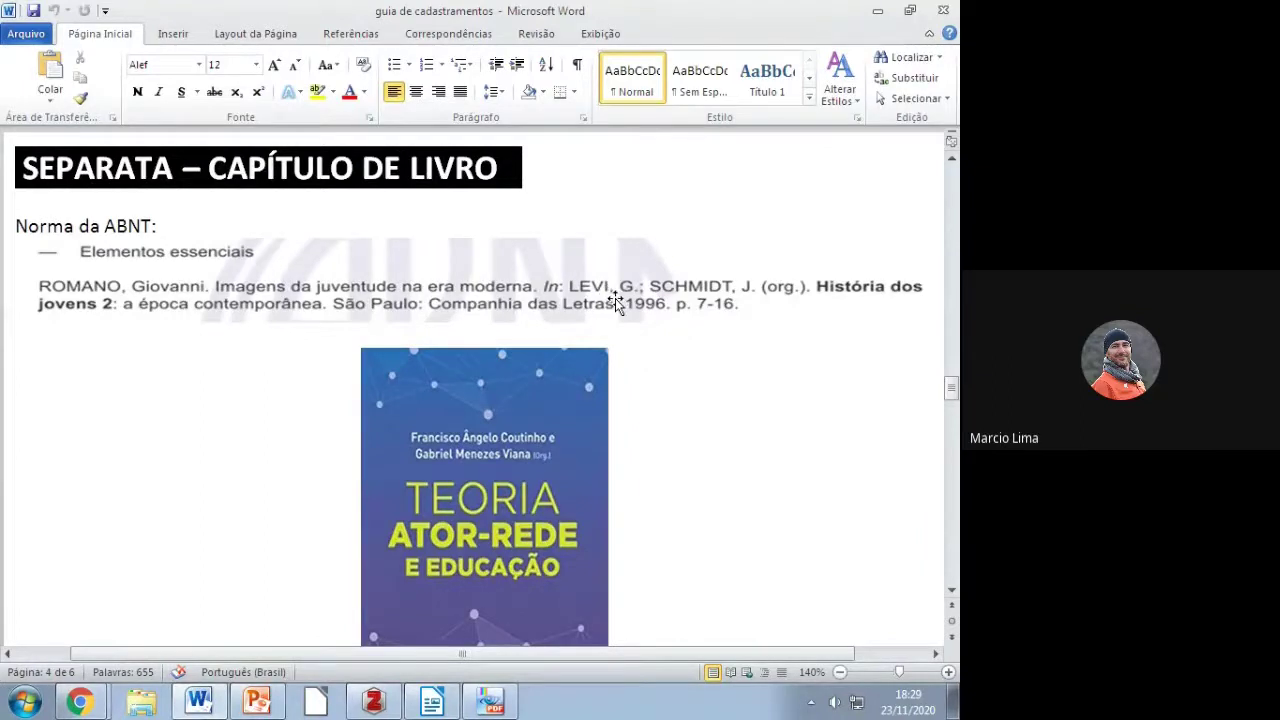
scroll(660, 485, down, 3)
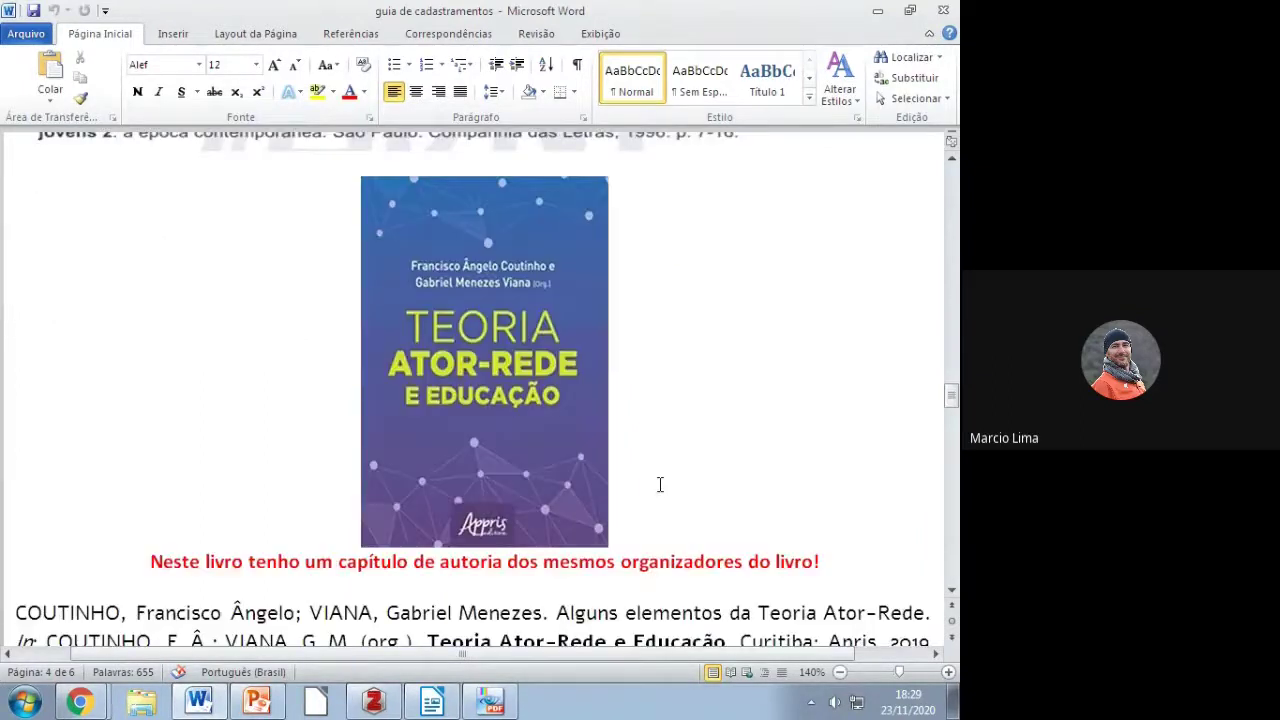
scroll(660, 485, down, 7)
Step: Copy the chapter title 'Alguns elementos da Teoria Ator-Rede' from the guide's Título line
drag(201, 374, 490, 385)
key(super+c)
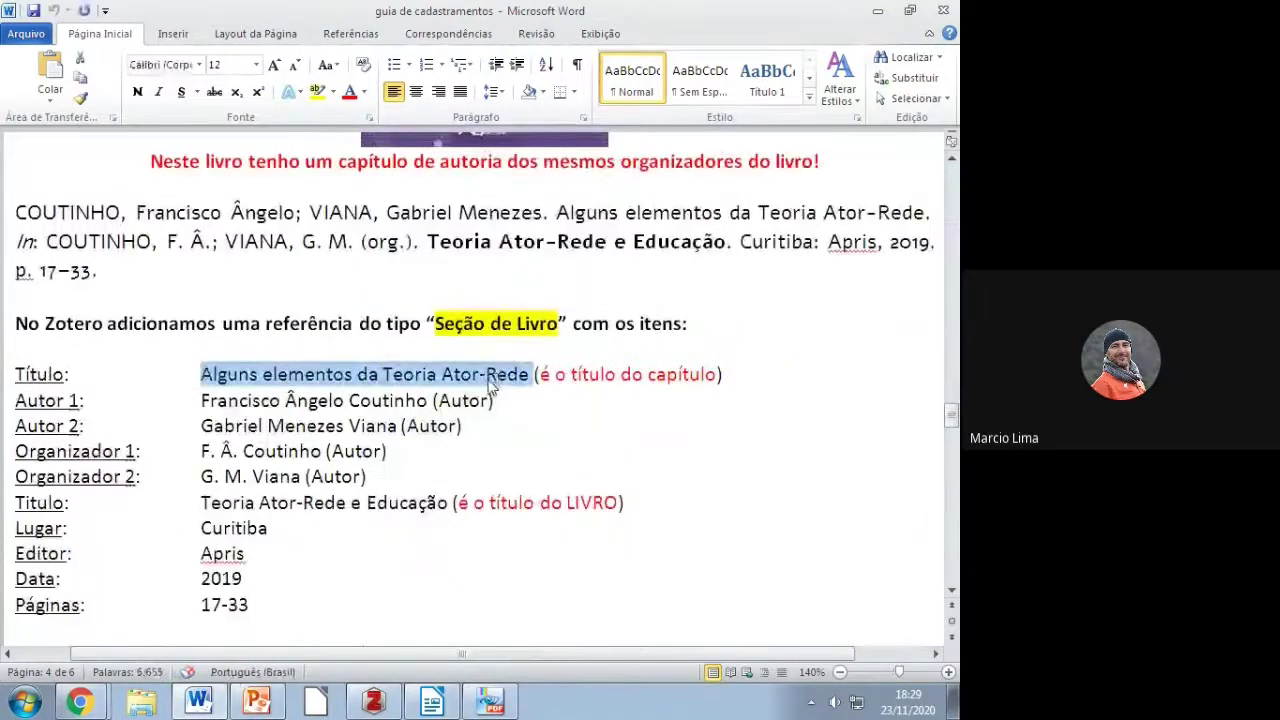
right_click(490, 385)
click(530, 97)
scroll(216, 368, up, 1)
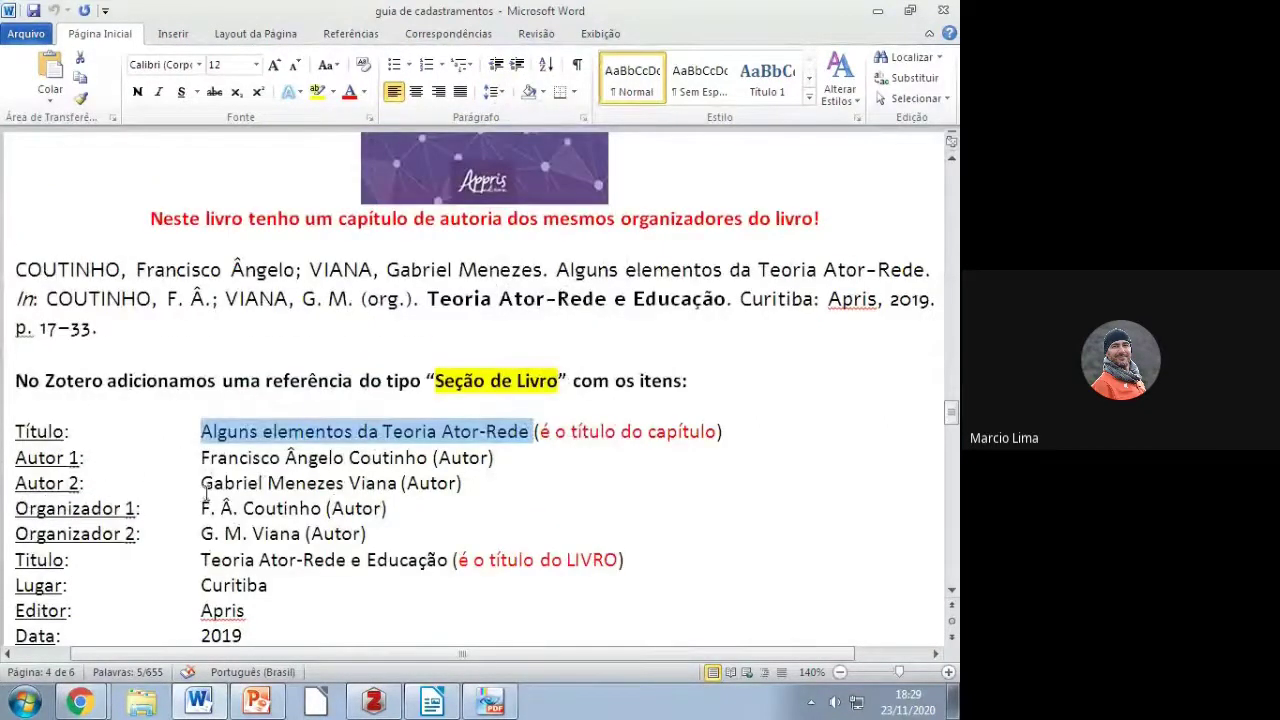
scroll(283, 515, down, 1)
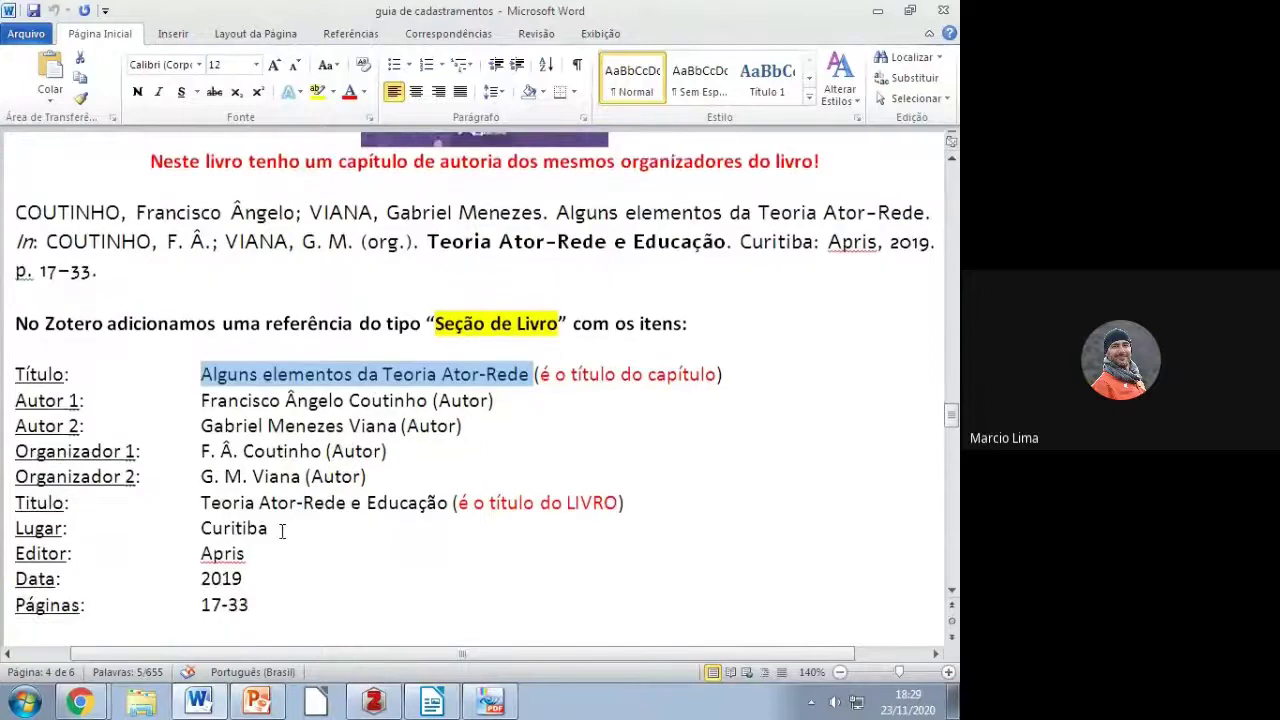
scroll(282, 531, down, 1)
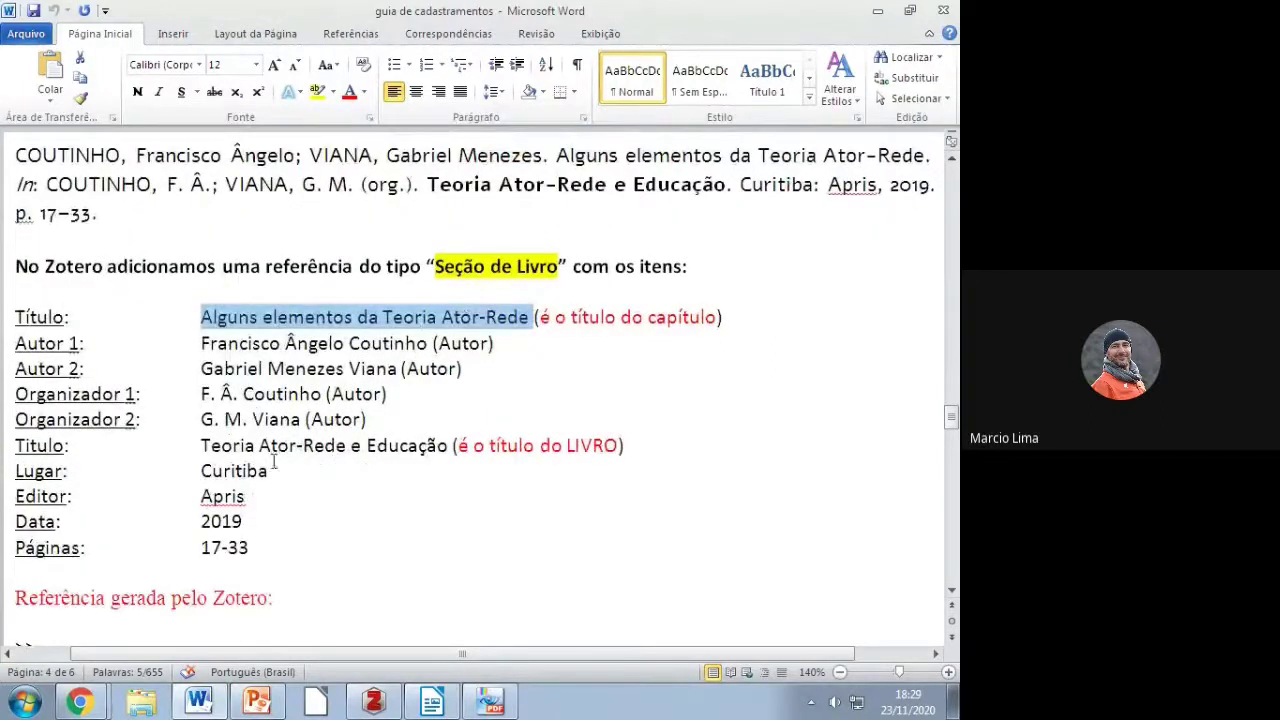
Step: Create a new Seção de livro item in Zotero titled 'Alguns elementos da Teoria Ator-Rede'
click(374, 702)
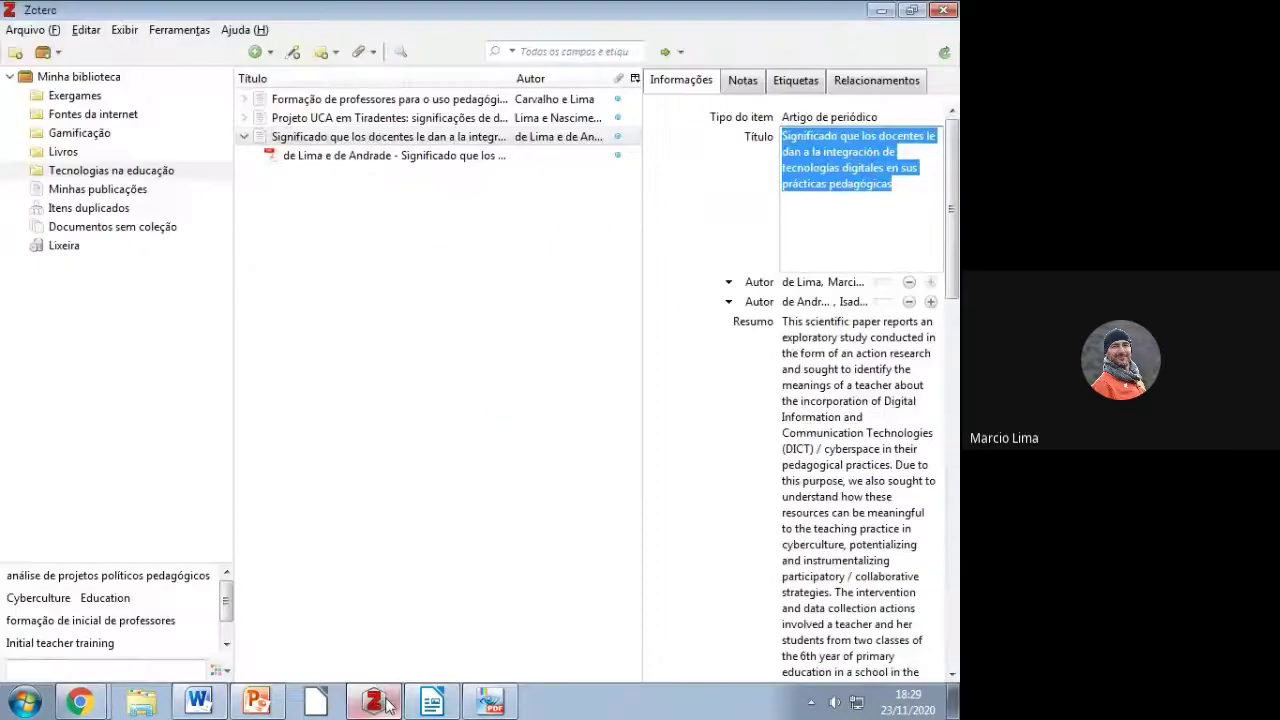
click(257, 51)
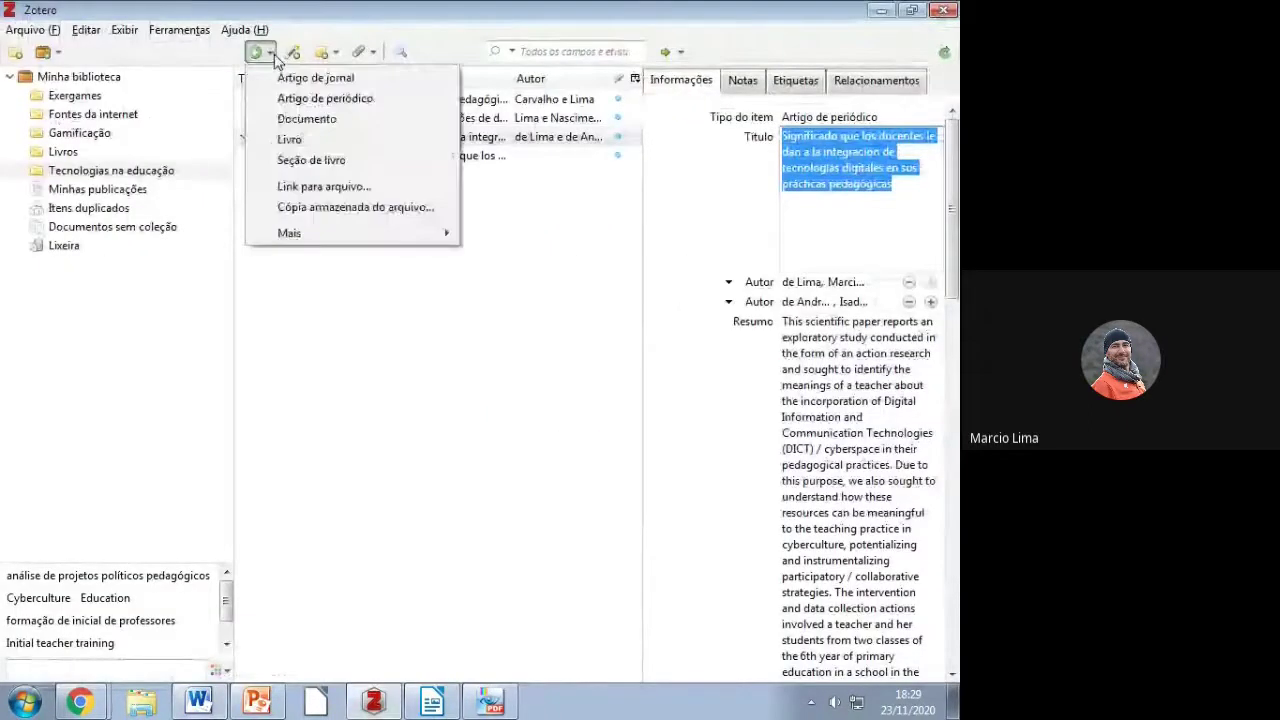
click(303, 162)
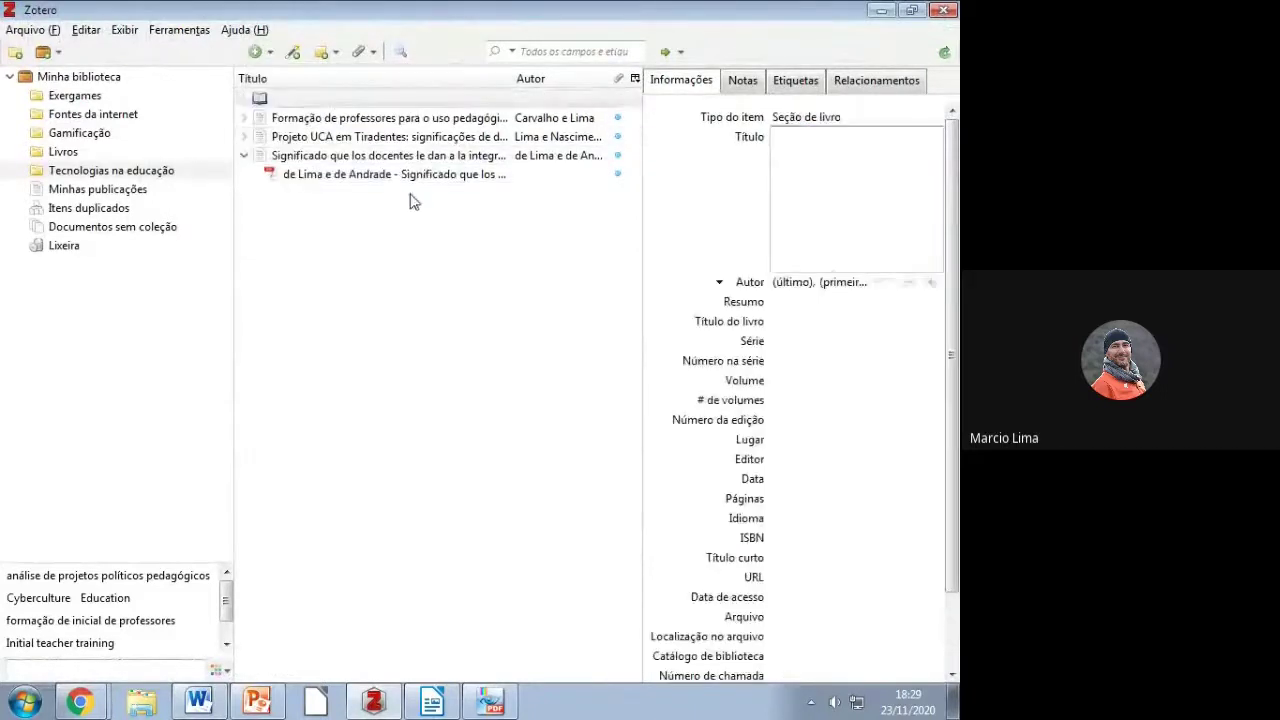
right_click(827, 163)
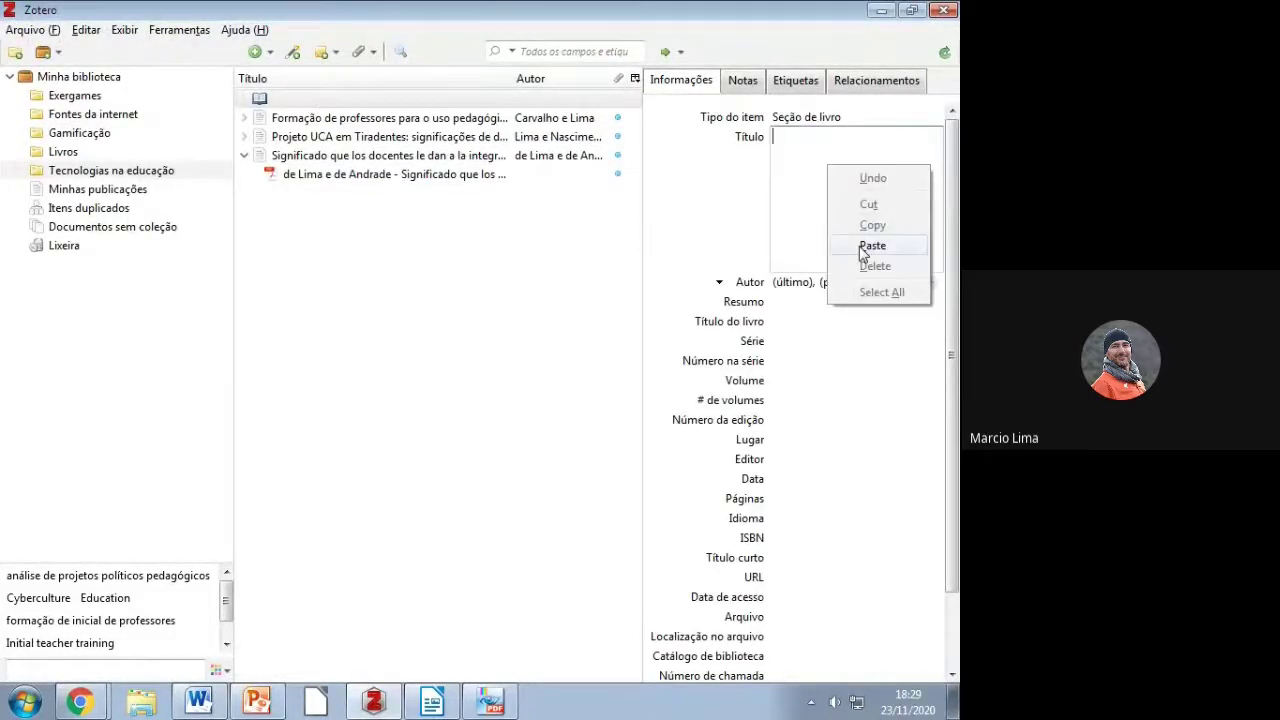
click(865, 246)
Step: Enter the chapter's first author with surname and full first names
click(790, 284)
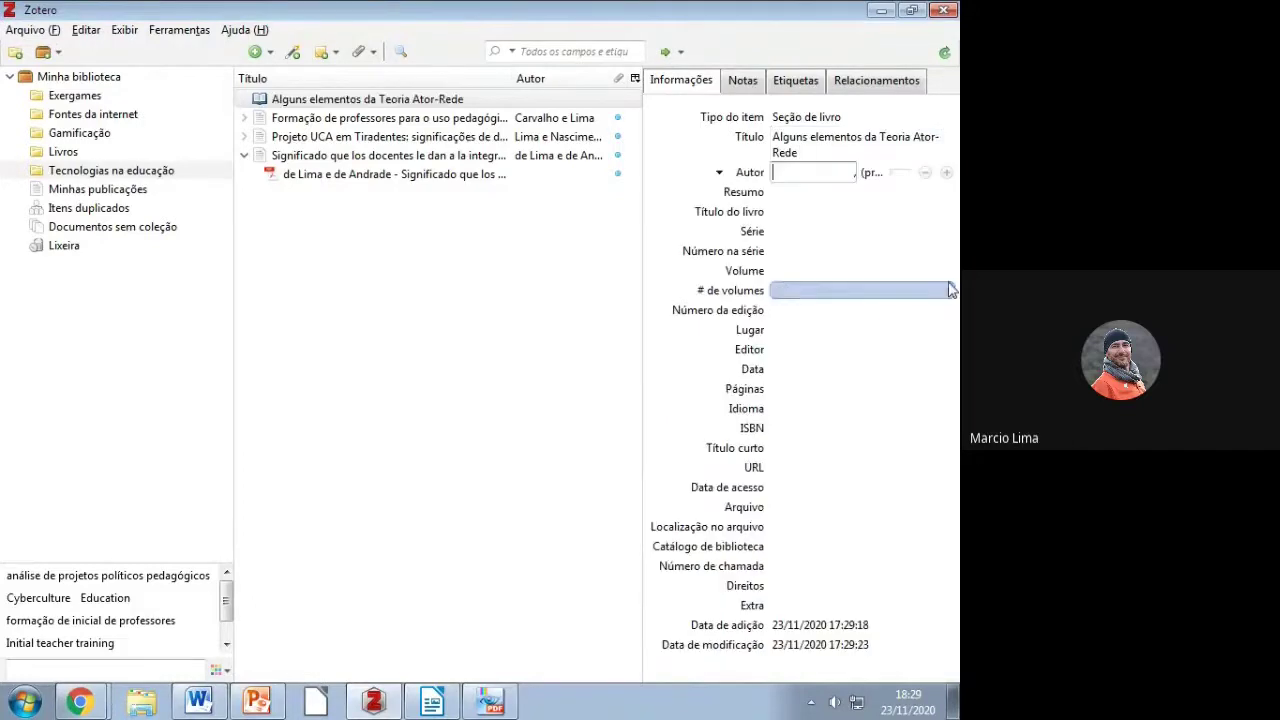
text(Coutinho)
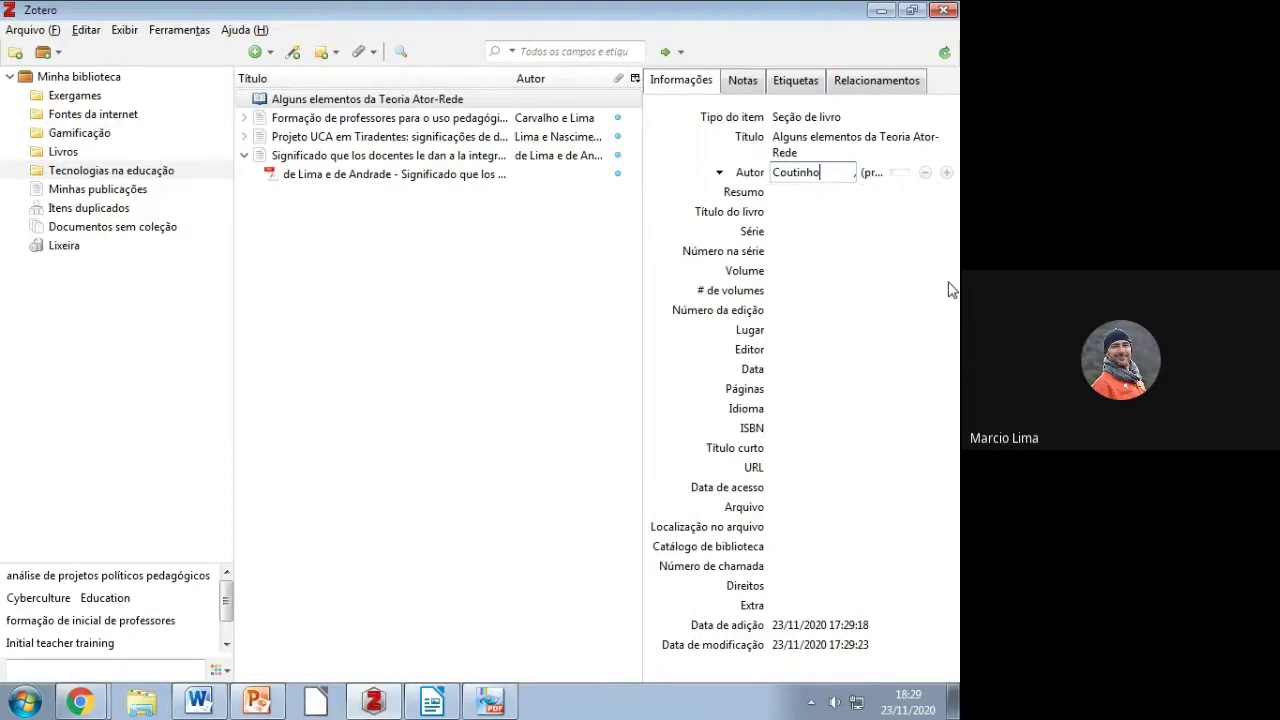
key(Return)
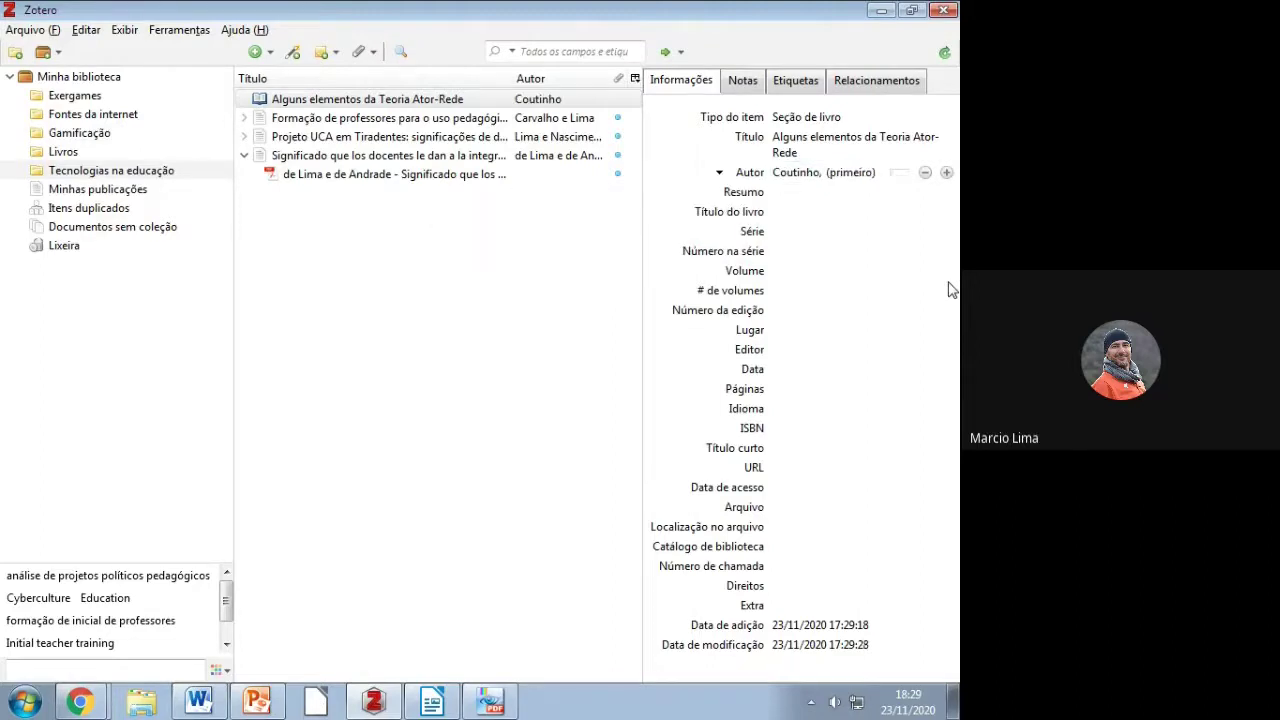
click(869, 176)
text(Franc)
text(isco A)
text( ângelo)
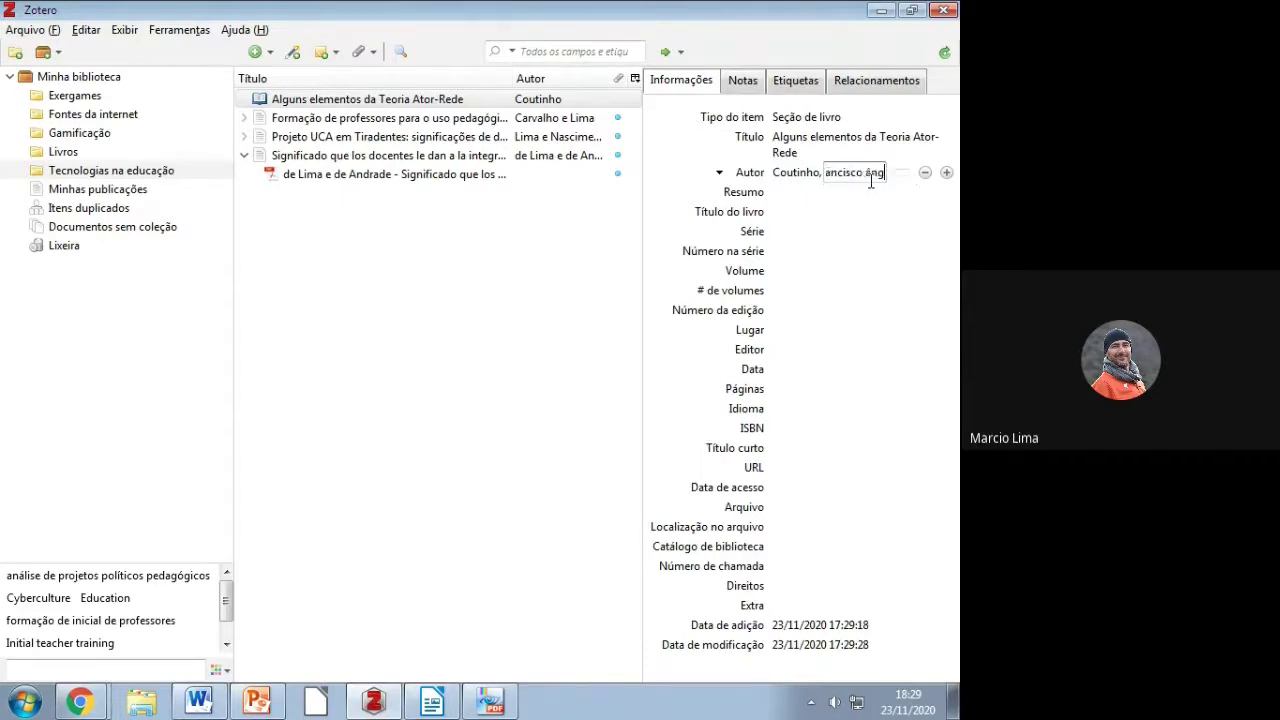
key(BackSpace)
Step: Add a second Autor row and enter the second author's surname and first names
click(946, 172)
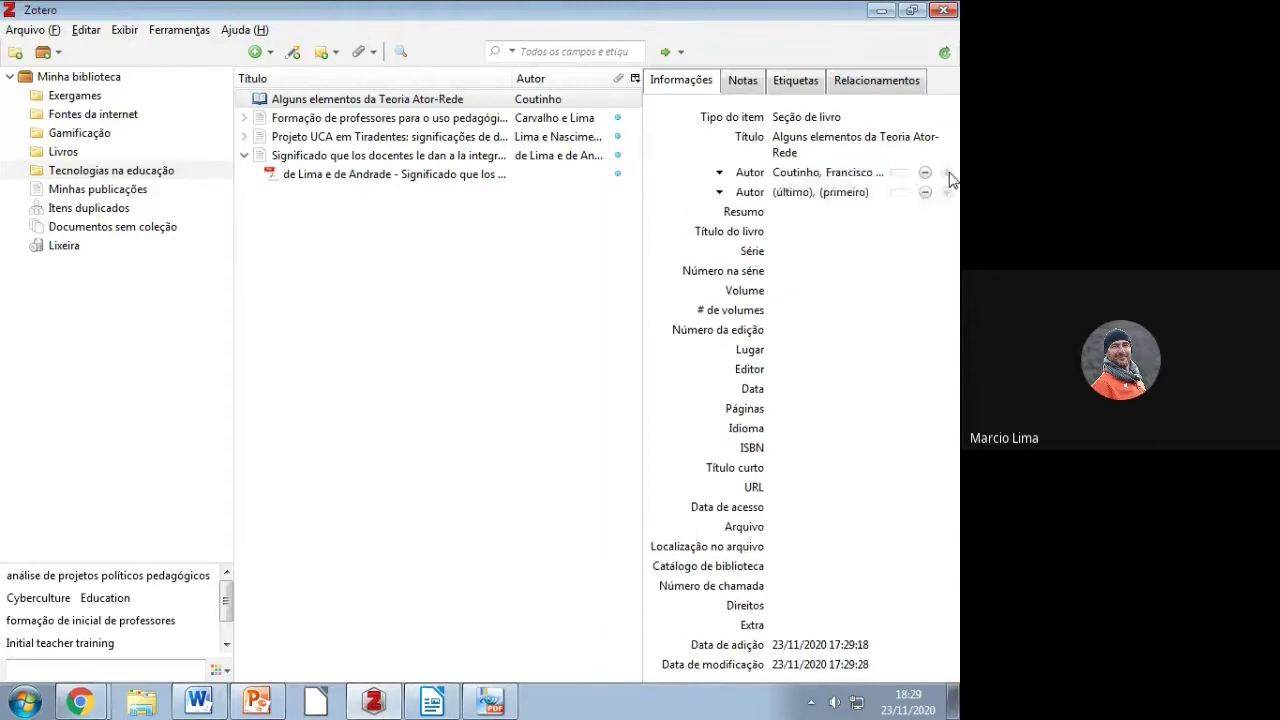
click(853, 185)
click(930, 172)
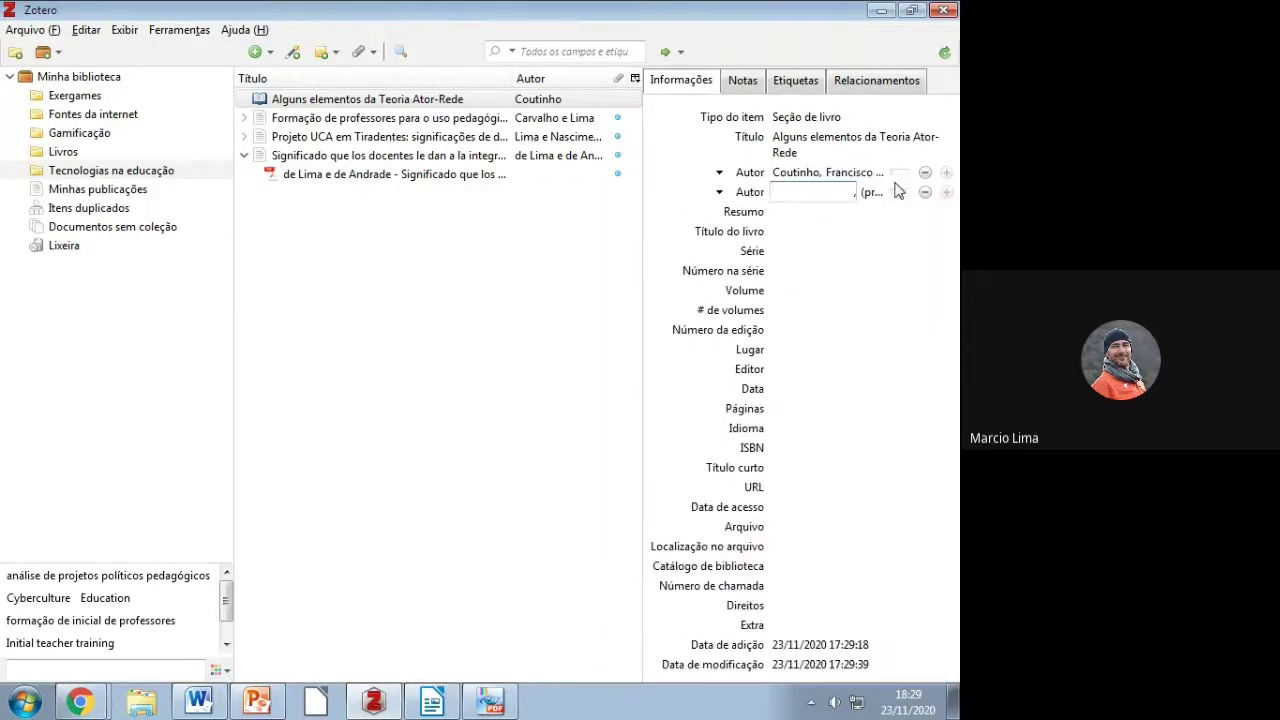
text(Viana)
click(873, 193)
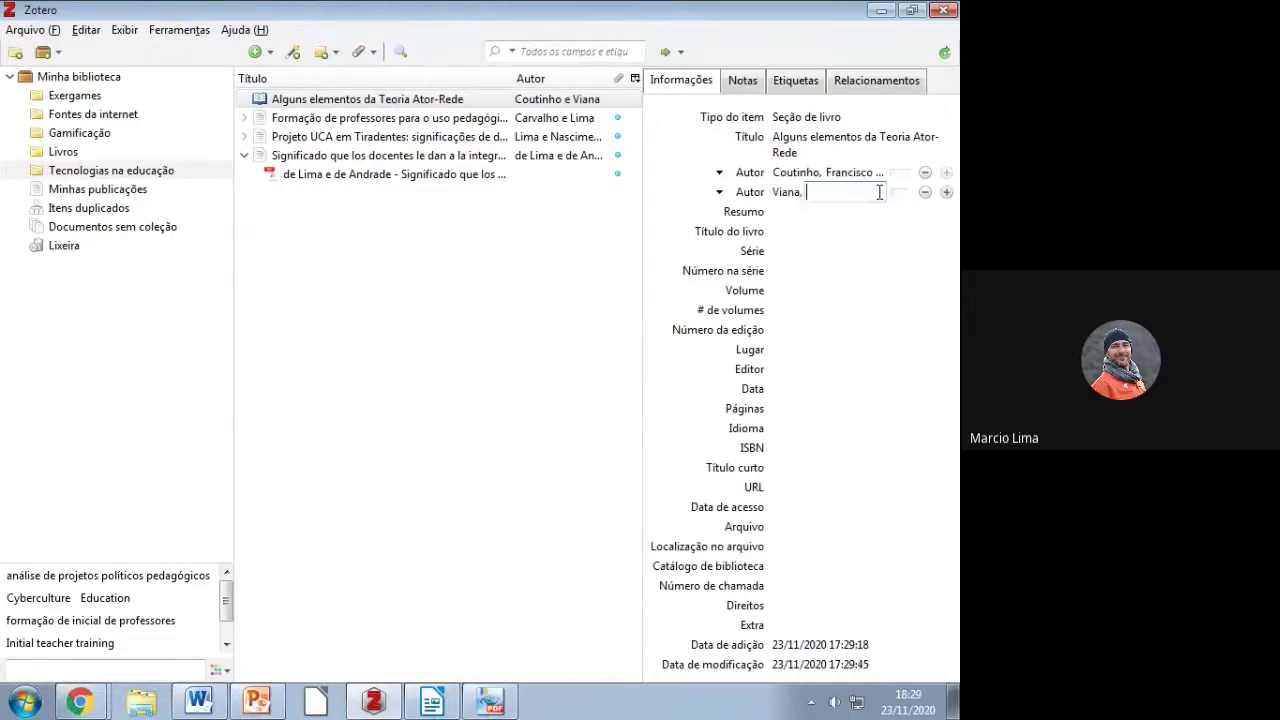
text(Gabriel Menezes)
click(823, 211)
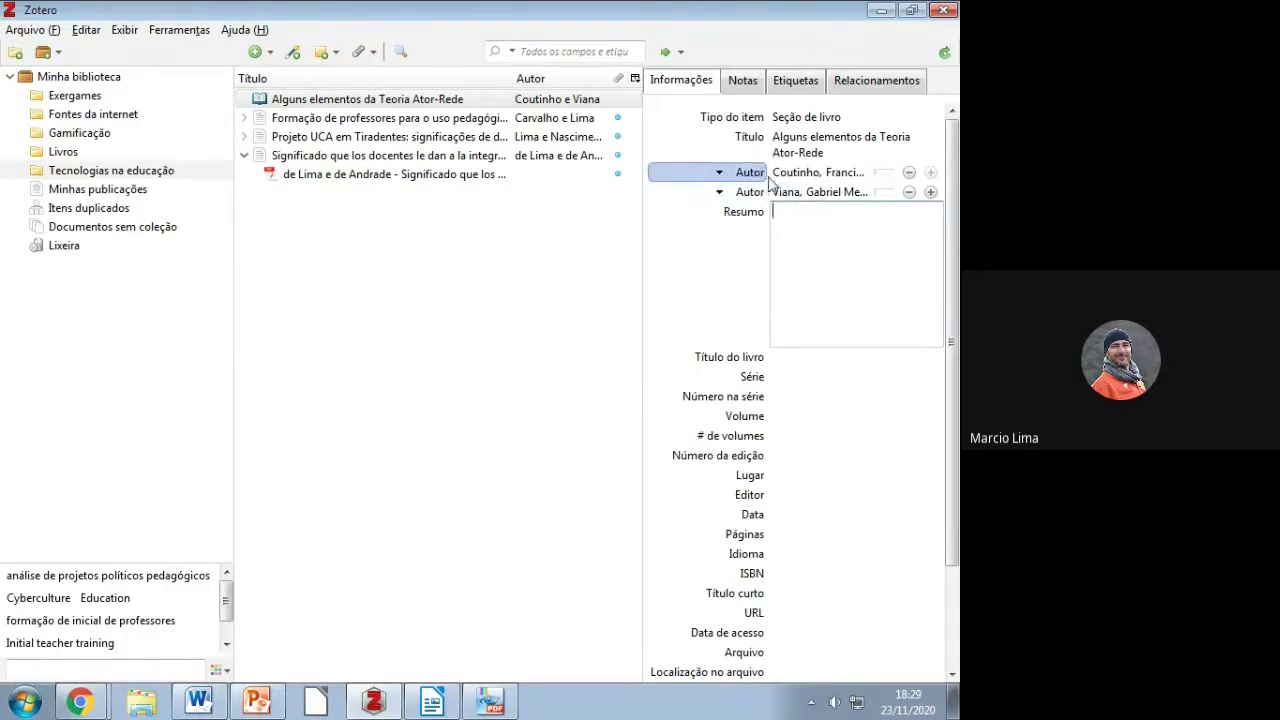
Step: Add the first editor as an Organizador creator, surname from autocomplete and initials as first names
click(931, 193)
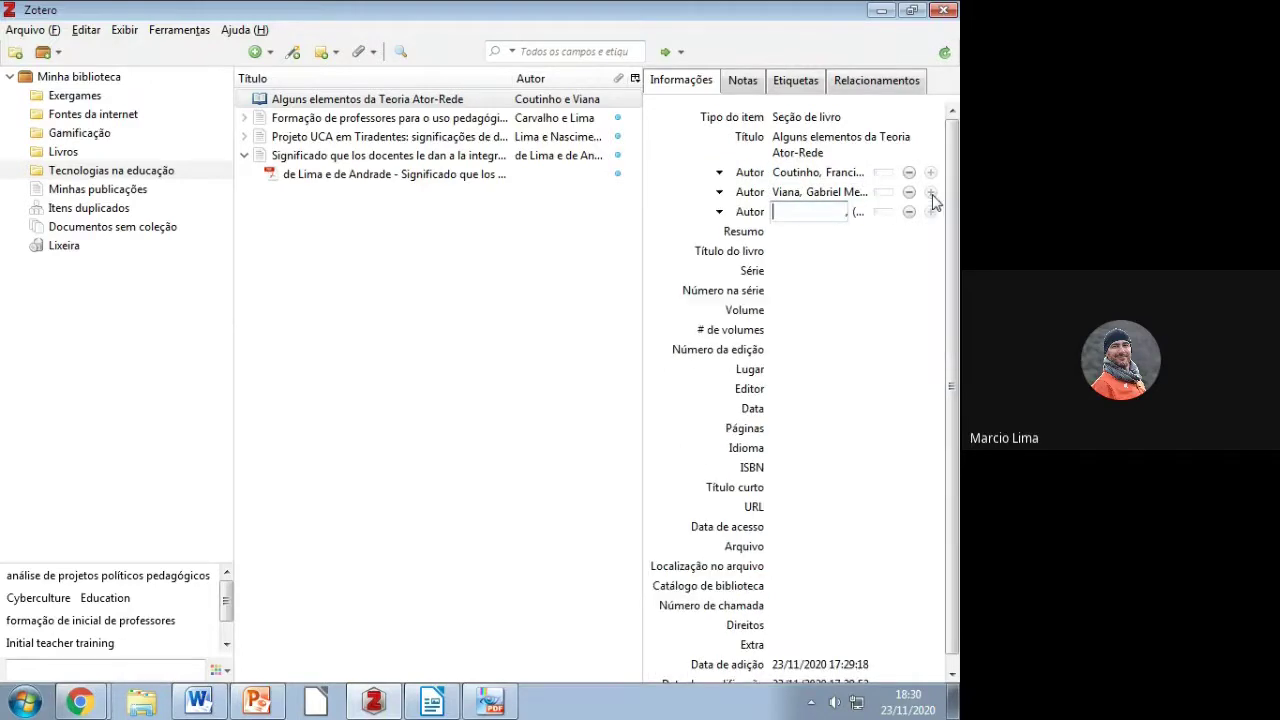
click(720, 213)
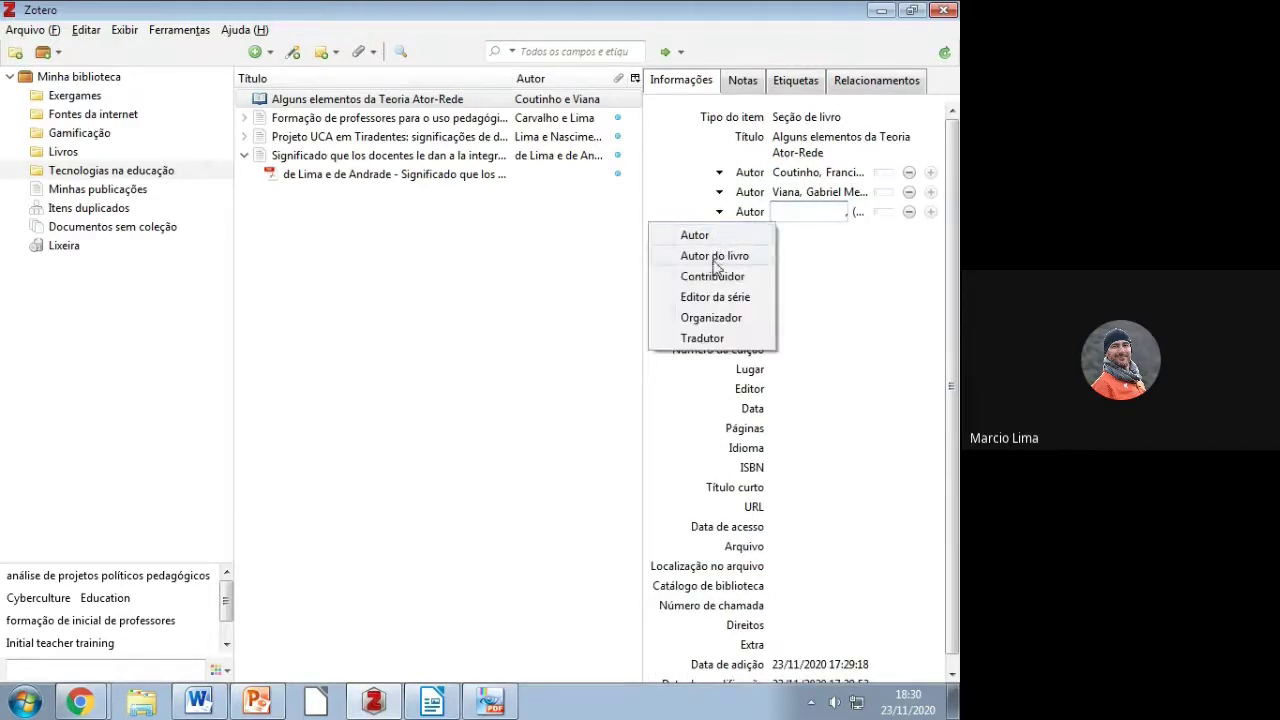
click(714, 320)
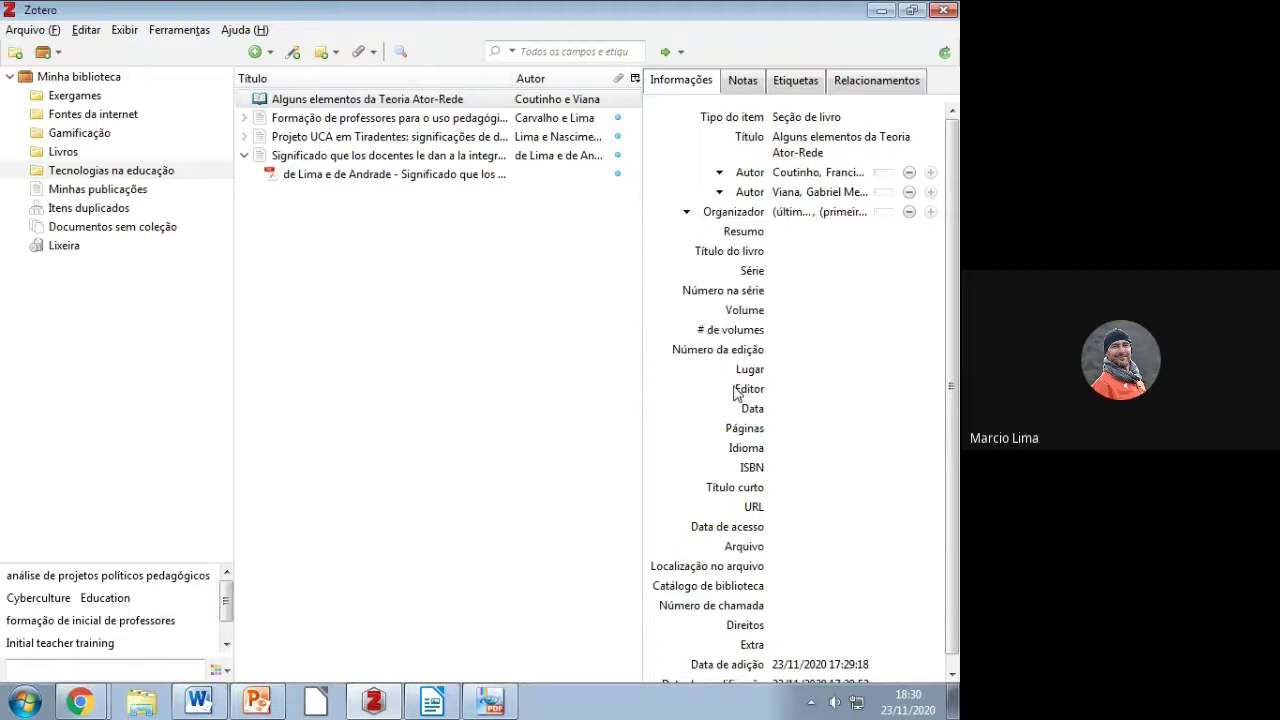
click(789, 215)
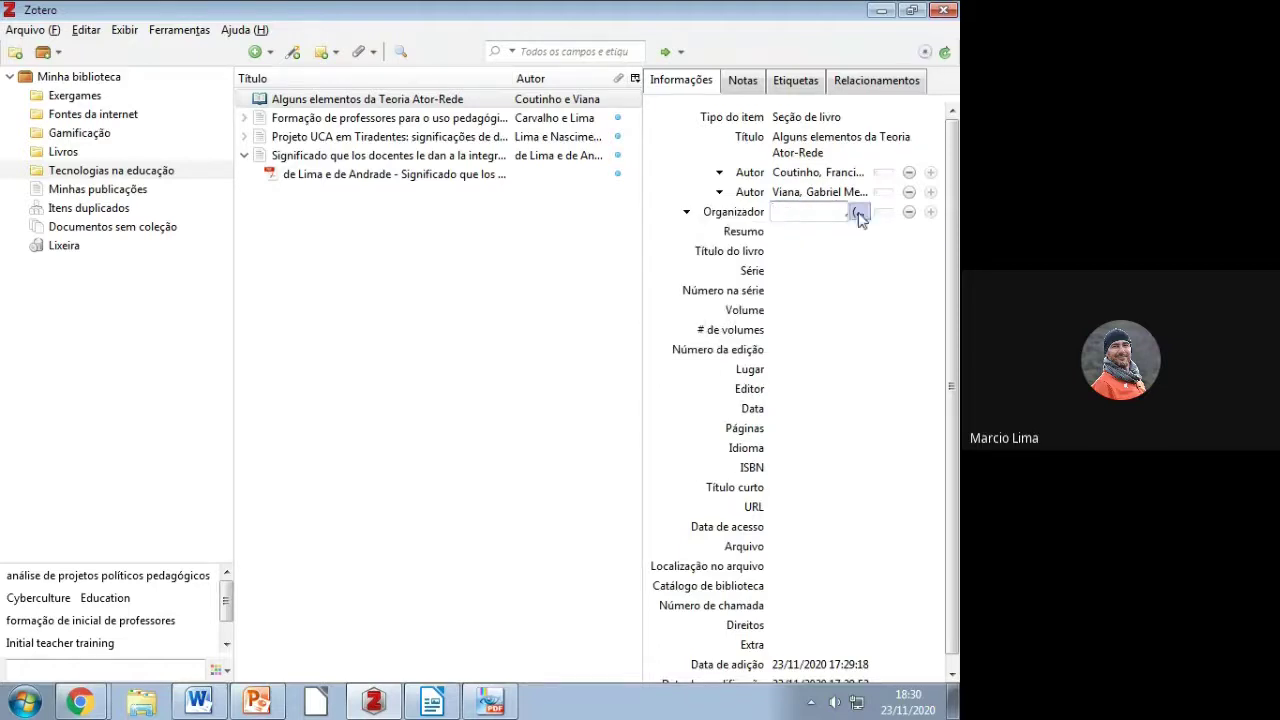
text(Cou)
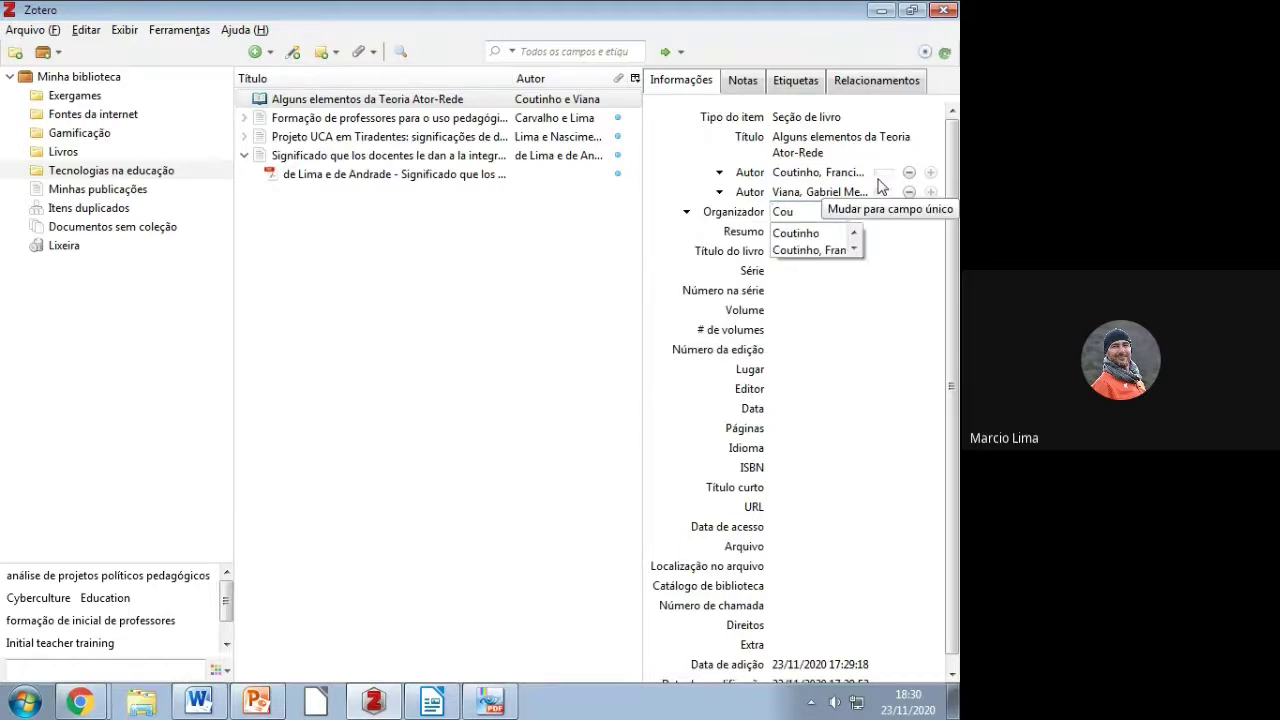
key(Down)
key(Tab)
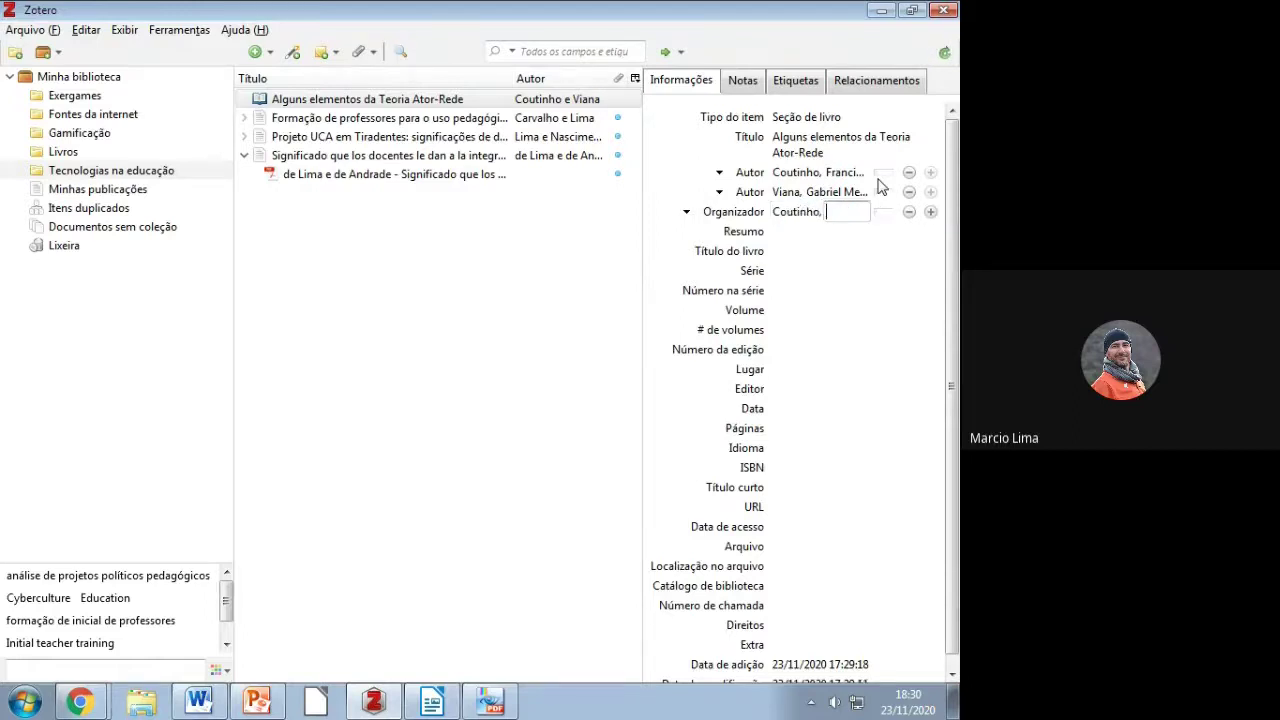
text(F.)
text(Â.)
click(931, 213)
Step: Add the second Organizador with surname and initials, then return to the Word guide
key(Tab)
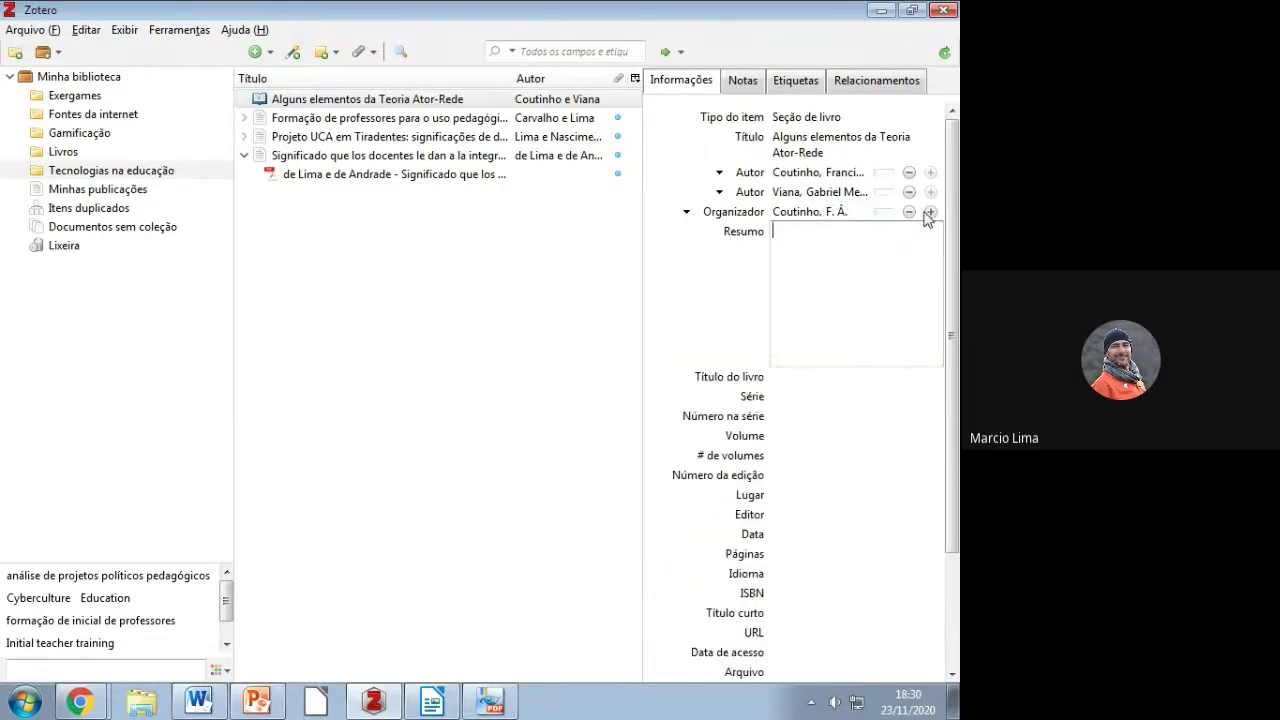
click(930, 212)
text(Viana)
key(Tab)
text(G.)
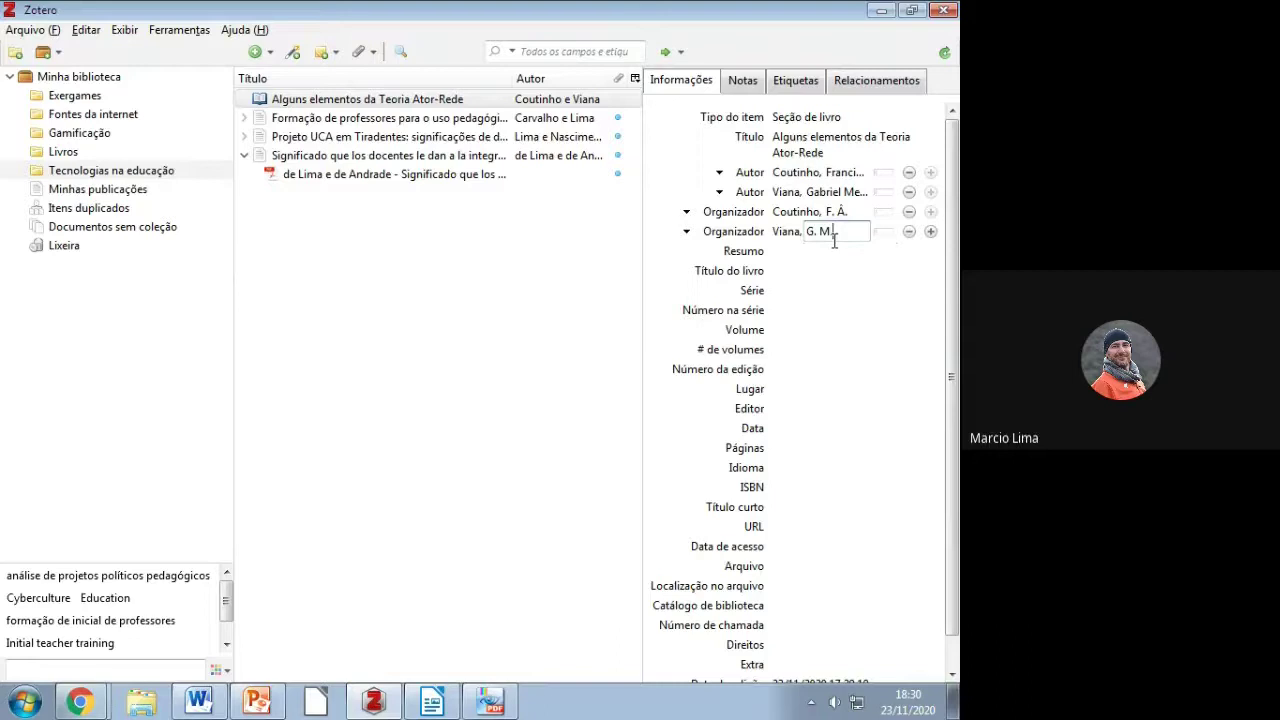
text( M.)
key(alt+Tab)
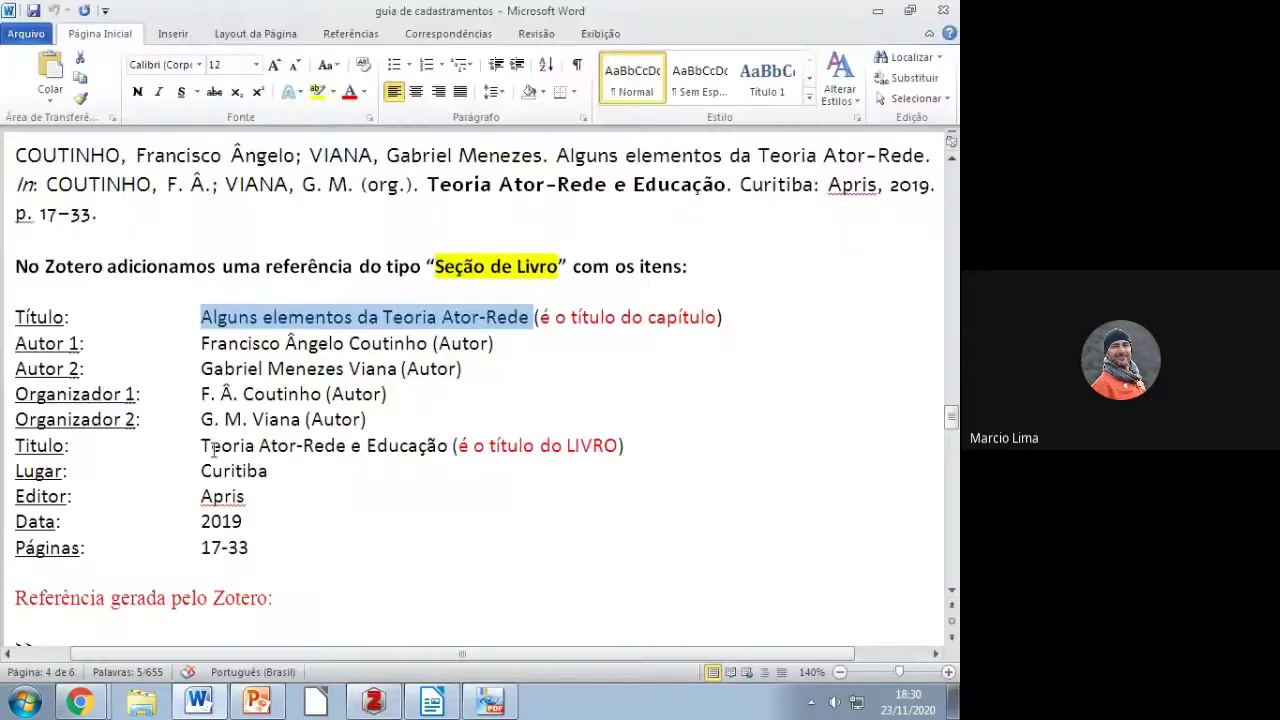
Step: Copy the book title 'Teoria Ator-Rede e Educação' from the guide into Zotero's Título do livro
drag(201, 445, 447, 447)
key(ctrl+c)
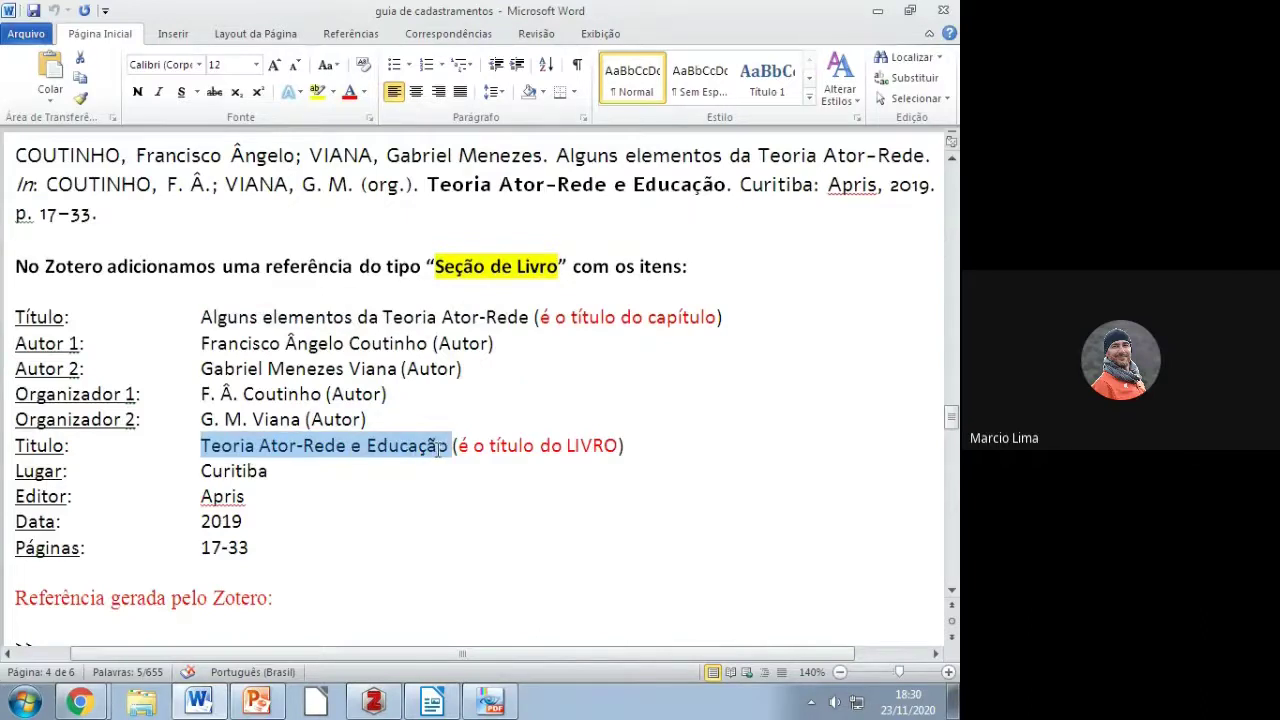
right_click(438, 449)
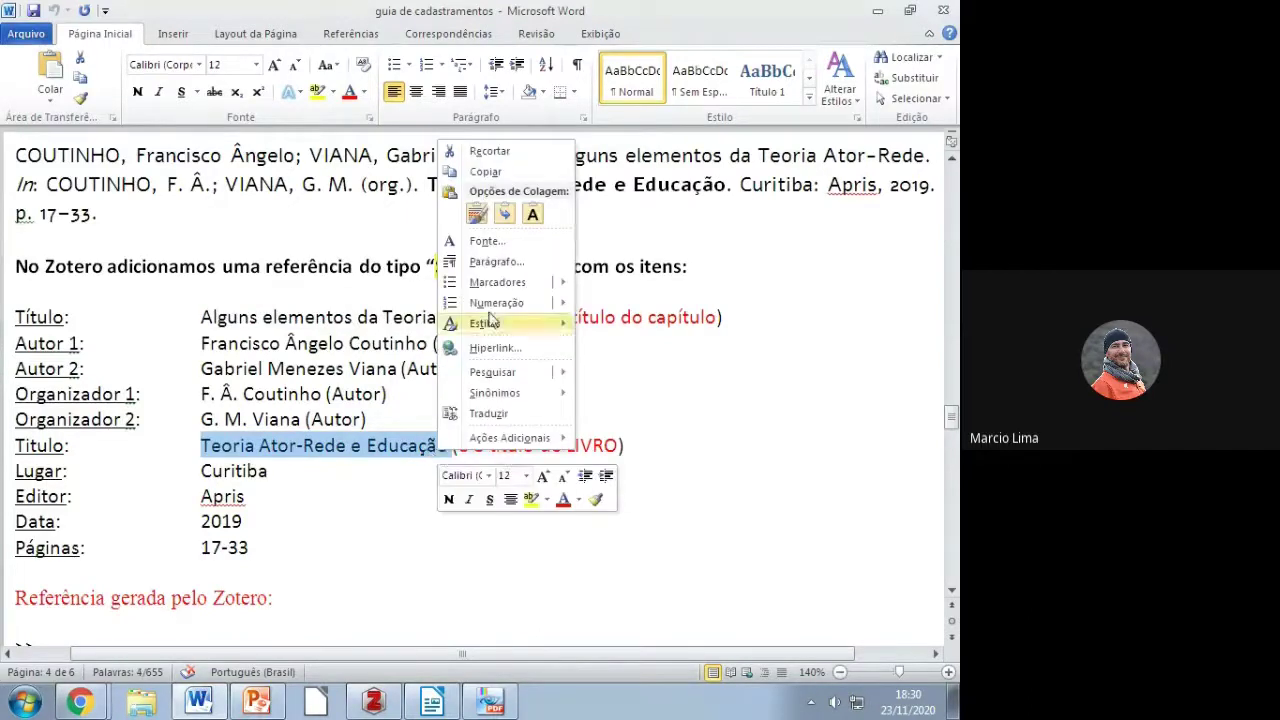
click(486, 172)
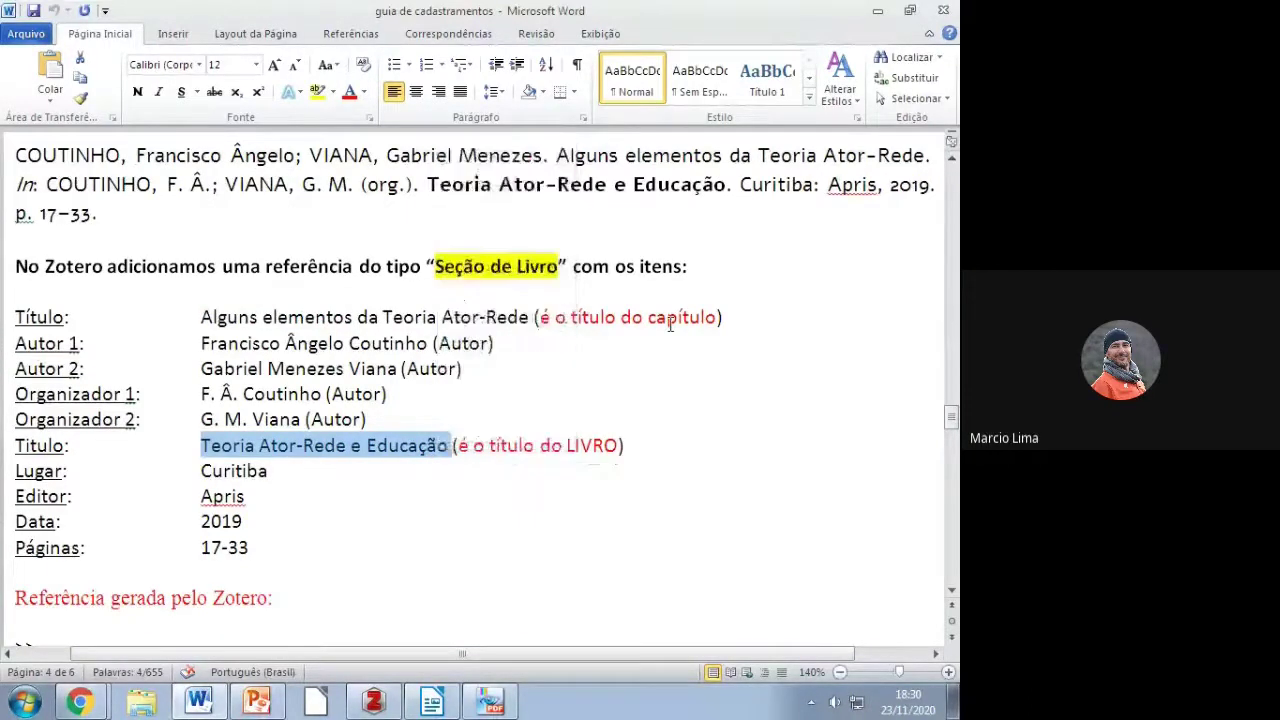
key(alt+Tab)
click(805, 286)
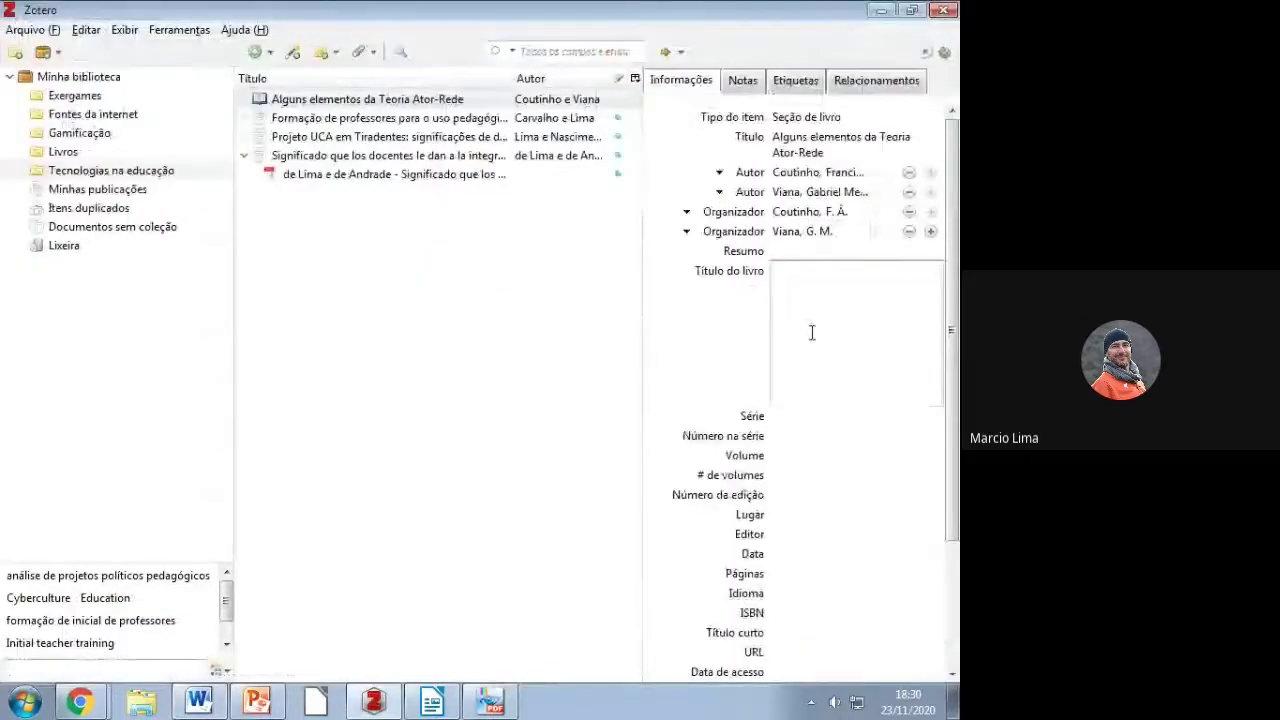
key(ctrl+v)
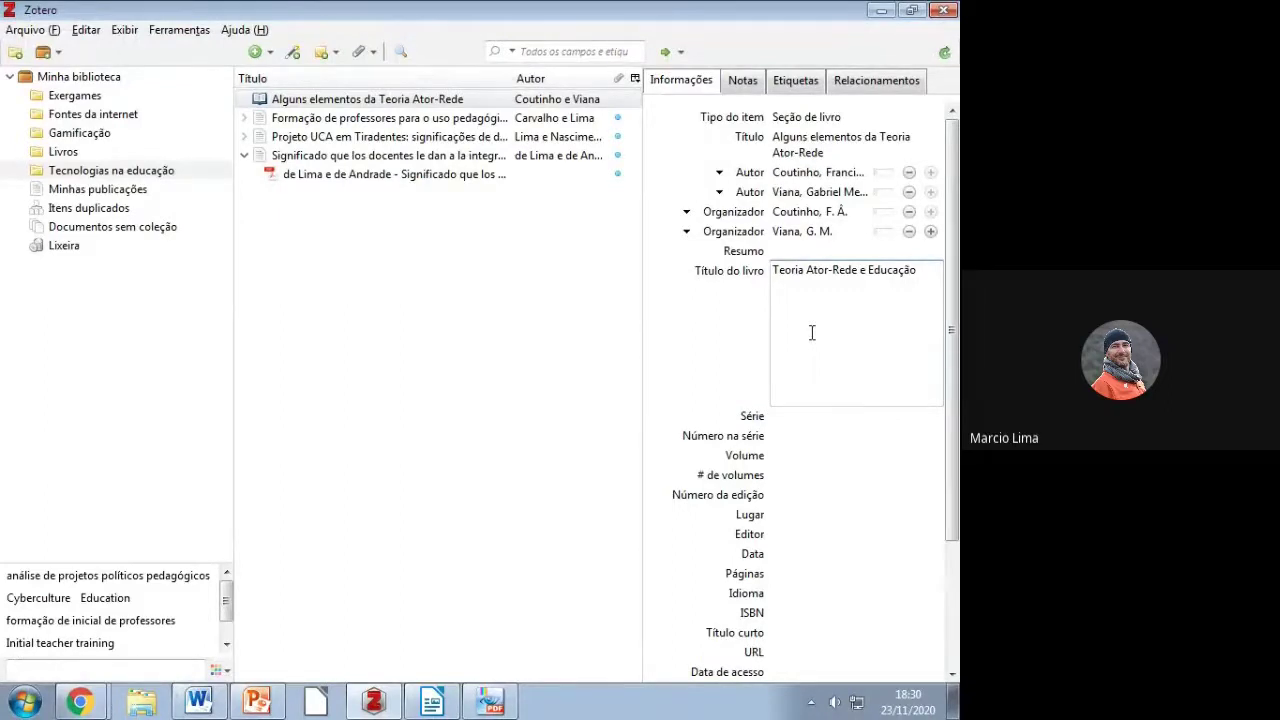
Step: Copy the place 'Curitiba' from the guide into the Lugar field
key(alt+Tab)
double_click(240, 471)
key(ctrl+c)
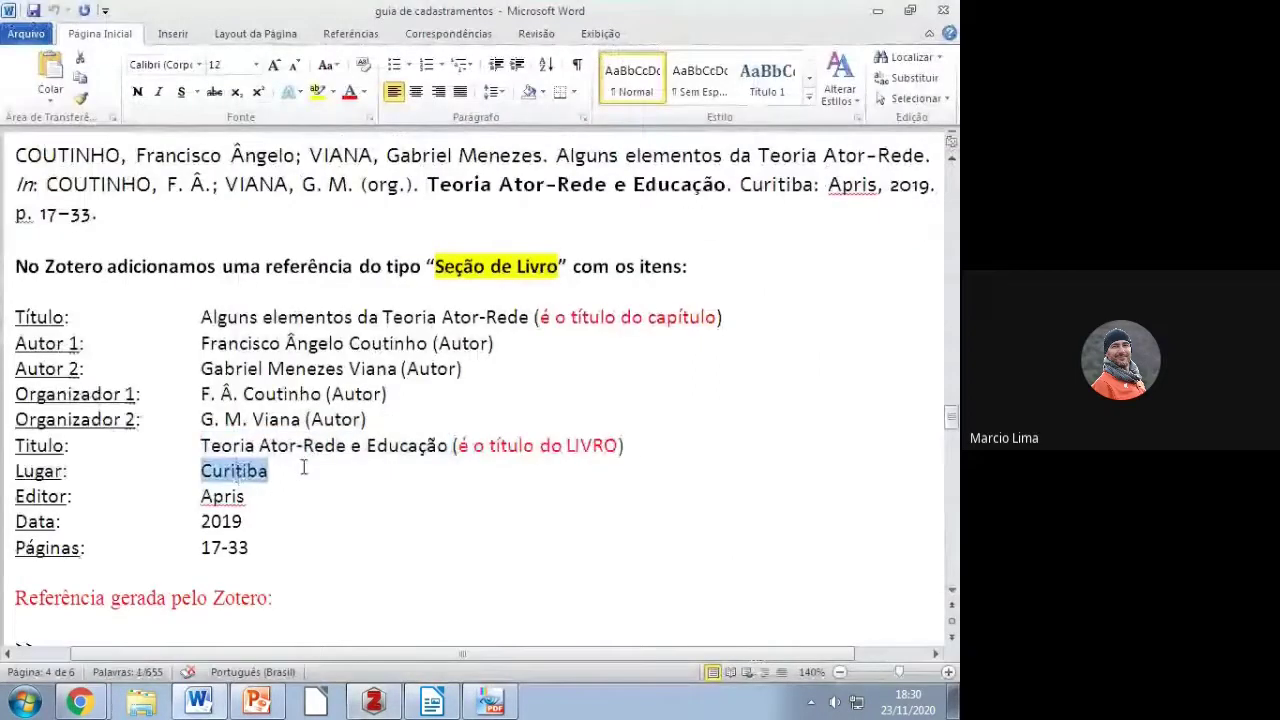
key(alt+Tab)
click(776, 520)
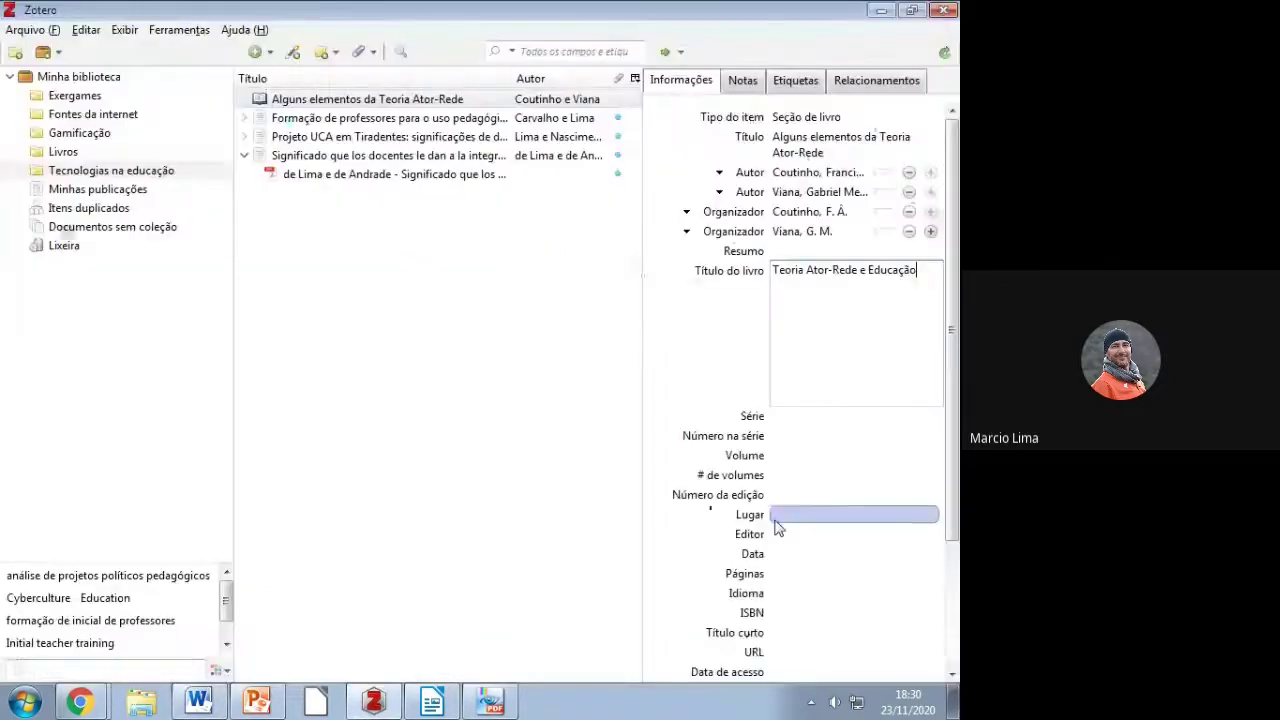
key(ctrl+v)
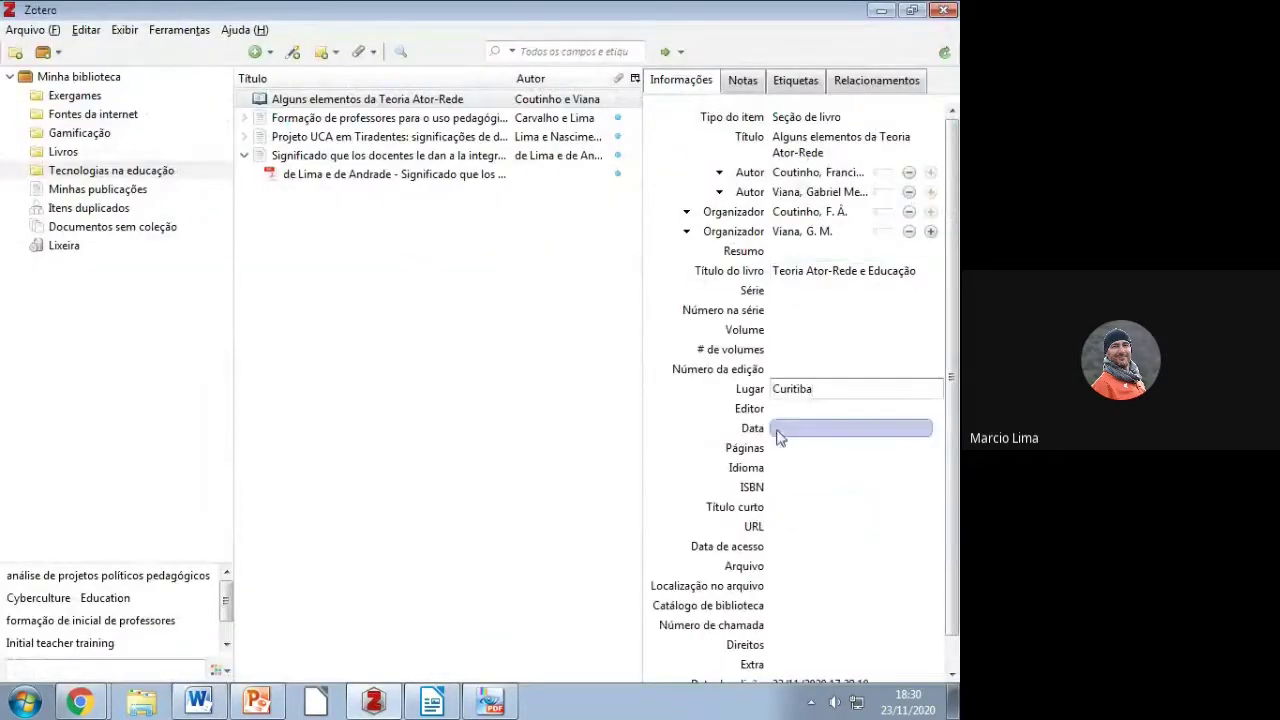
Step: Fill in publisher Apris, date 2019 and pages 17-33 for the chapter
click(773, 410)
text(Apris)
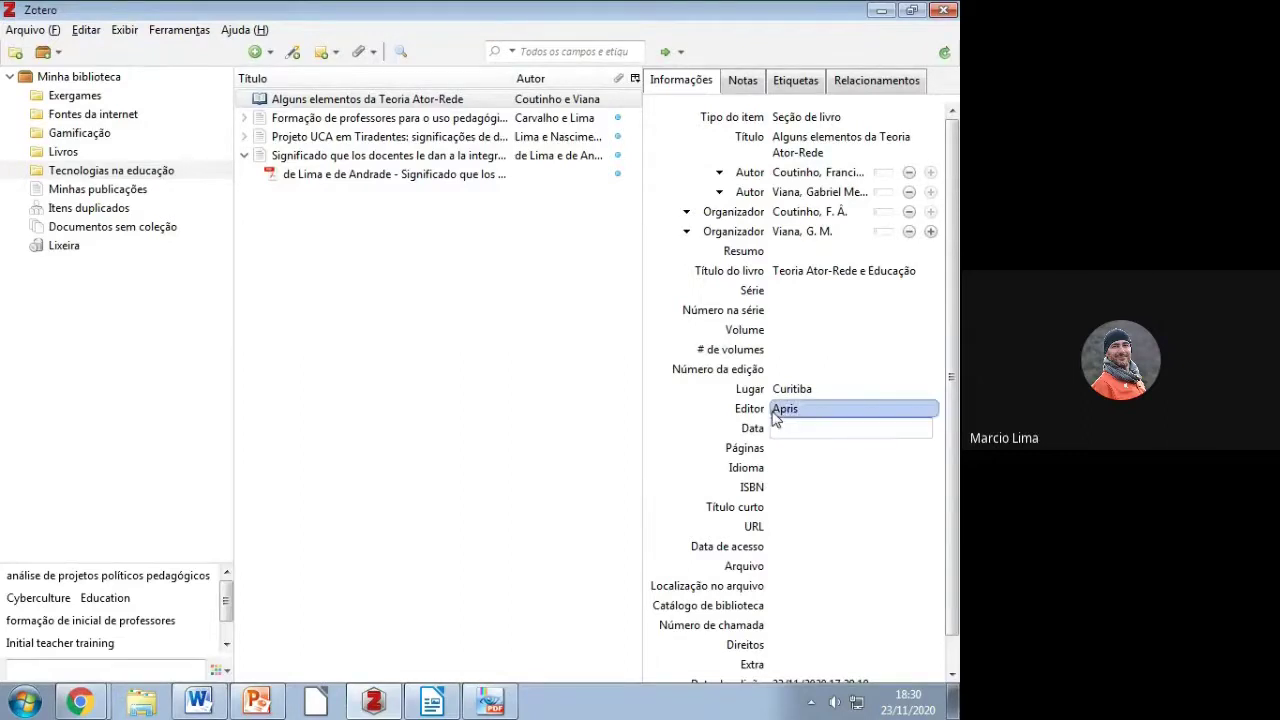
text(2019)
key(Tab)
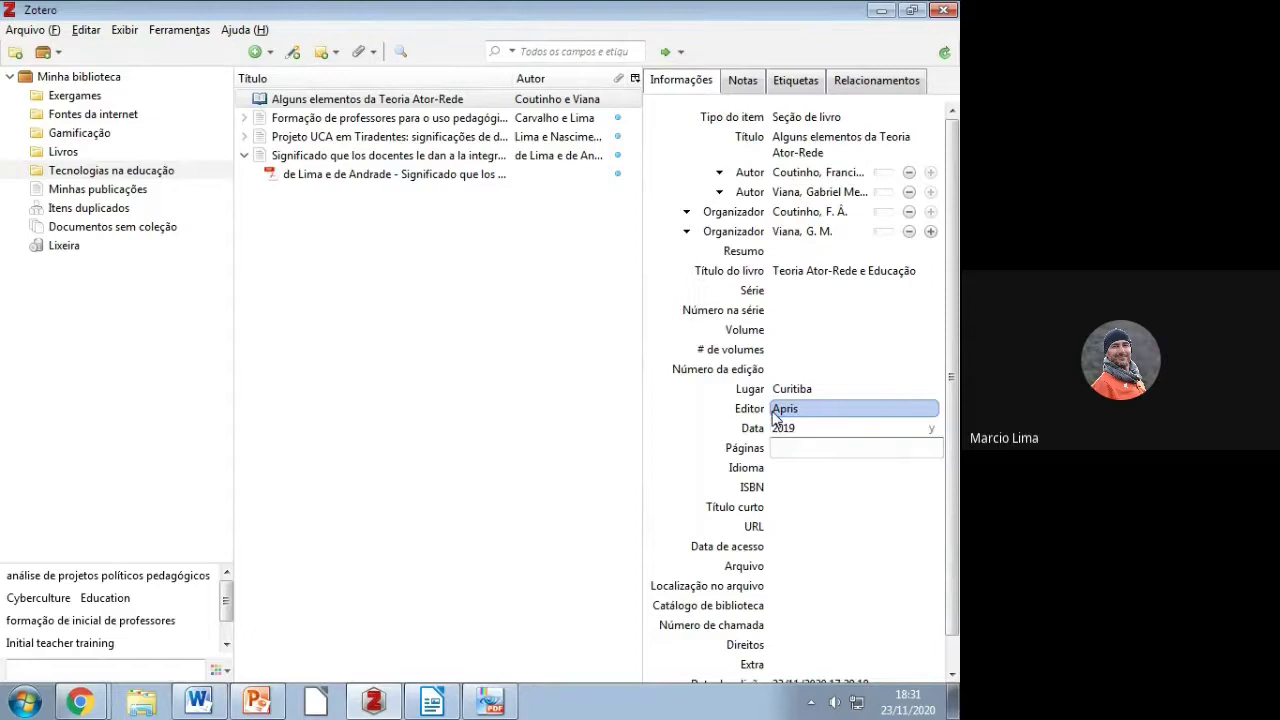
key(alt+Tab)
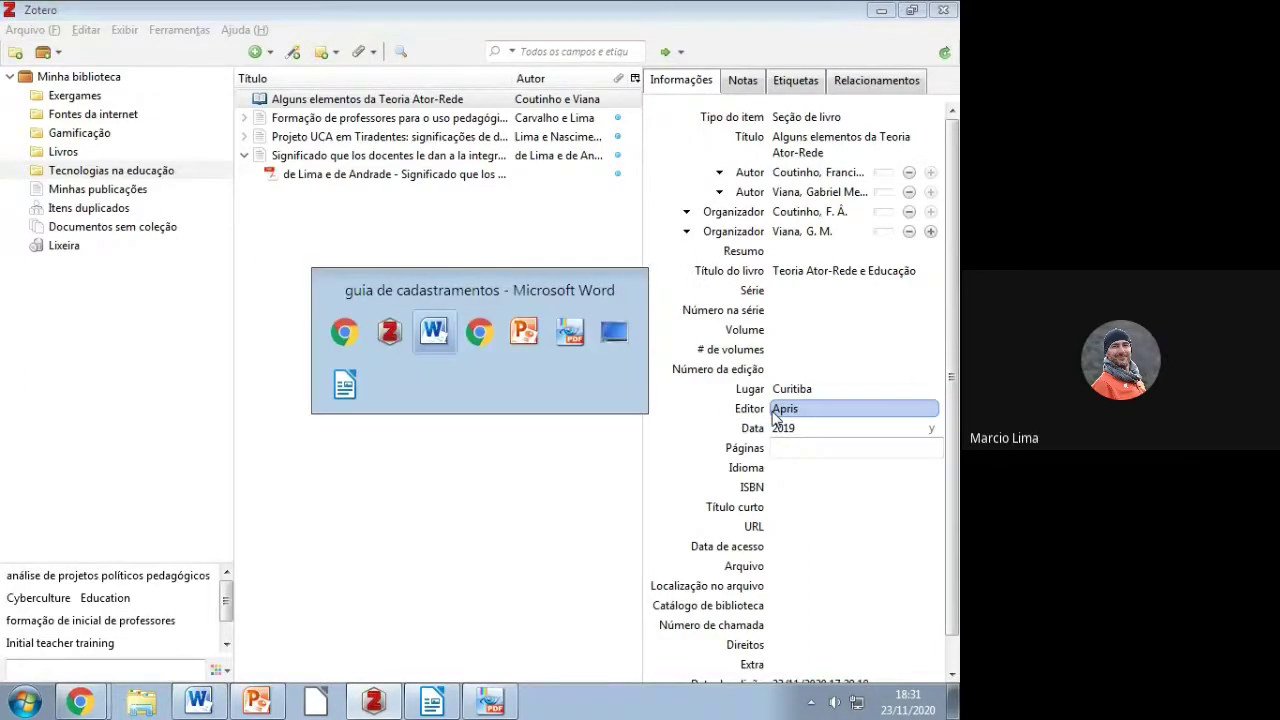
key(alt+Tab)
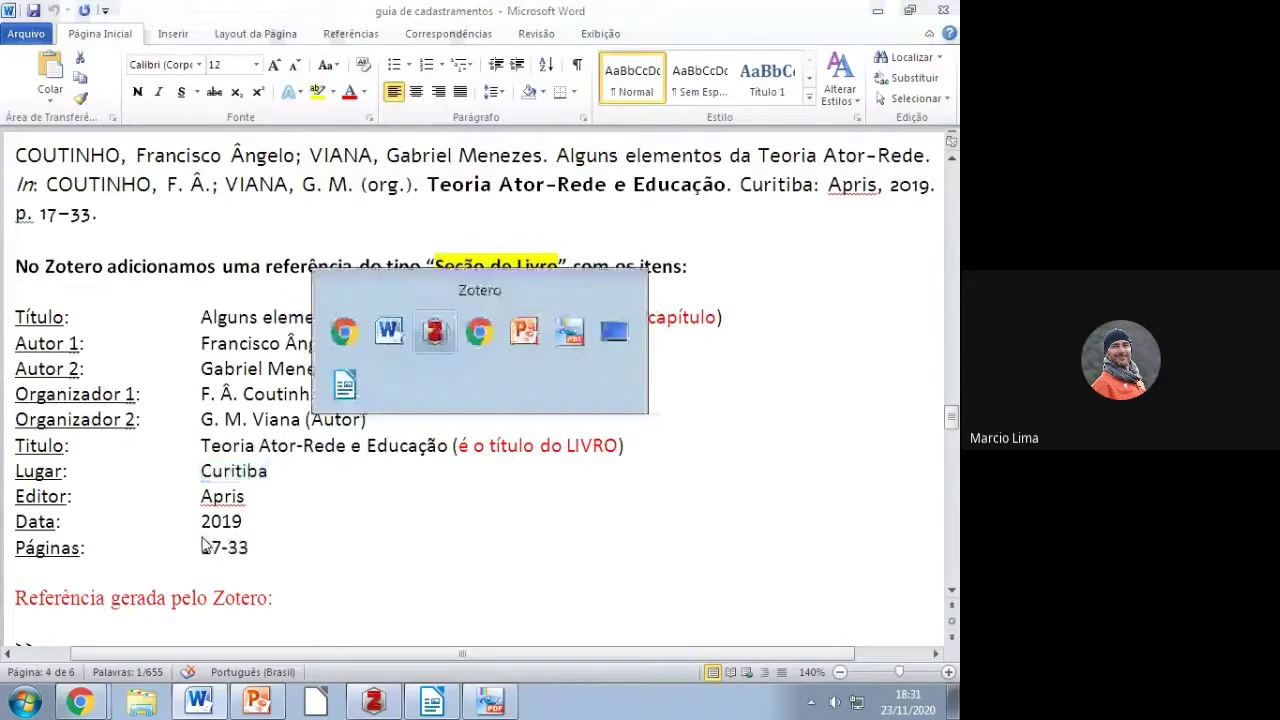
text(17-33)
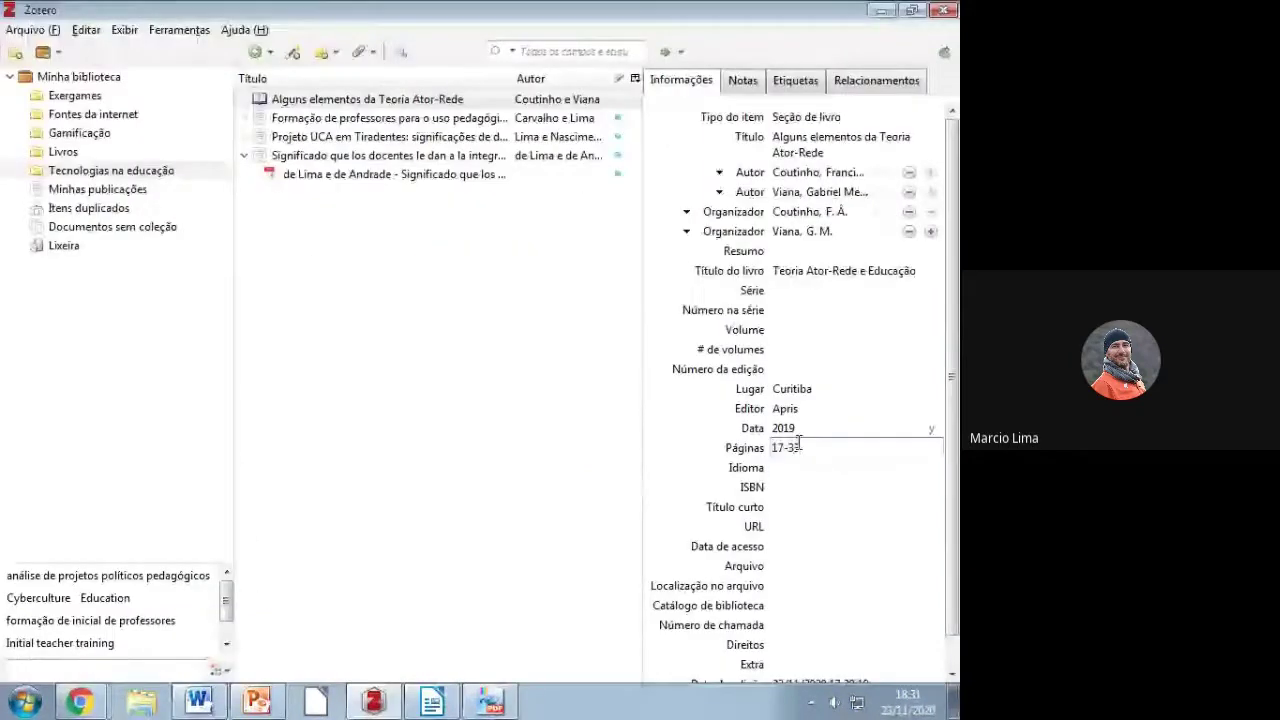
click(800, 467)
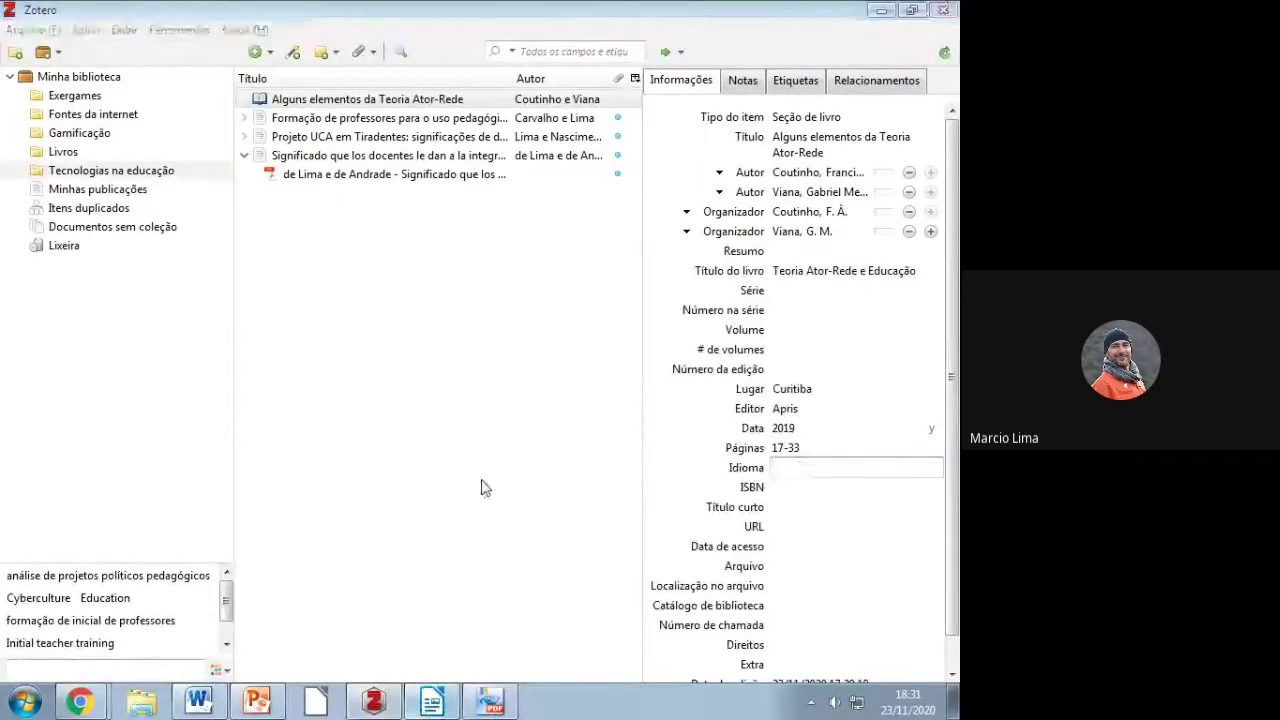
key(alt+Tab)
Step: Replace the placeholder after 'sociedade informática' with a Zotero citation of the Teoria Ator-Rede chapter
scroll(485, 475, up, 10)
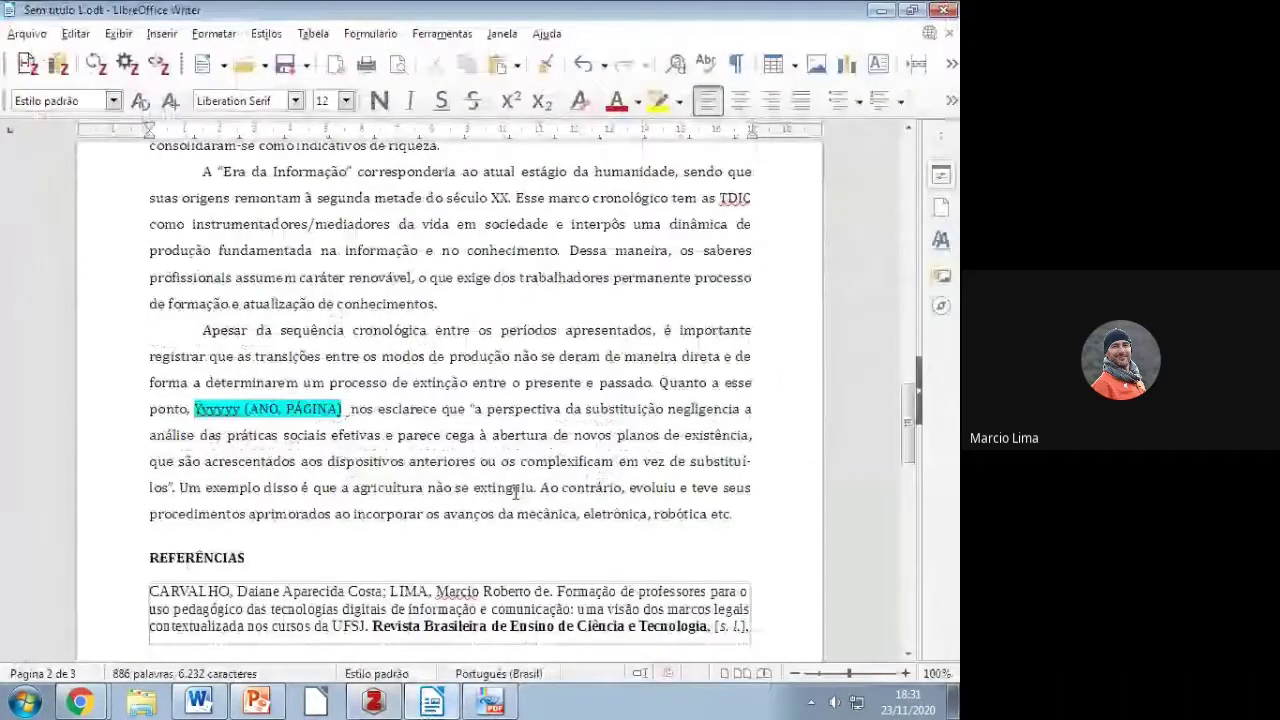
scroll(515, 490, up, 5)
scroll(515, 490, up, 3)
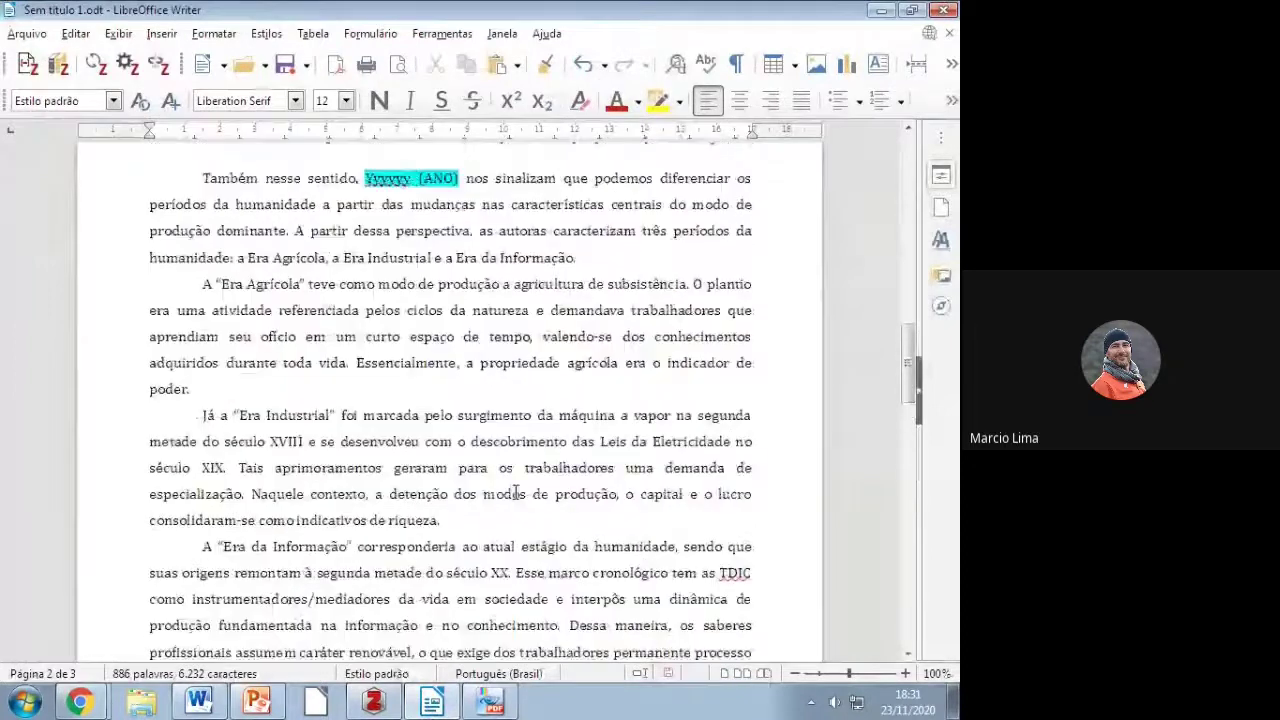
scroll(515, 490, up, 10)
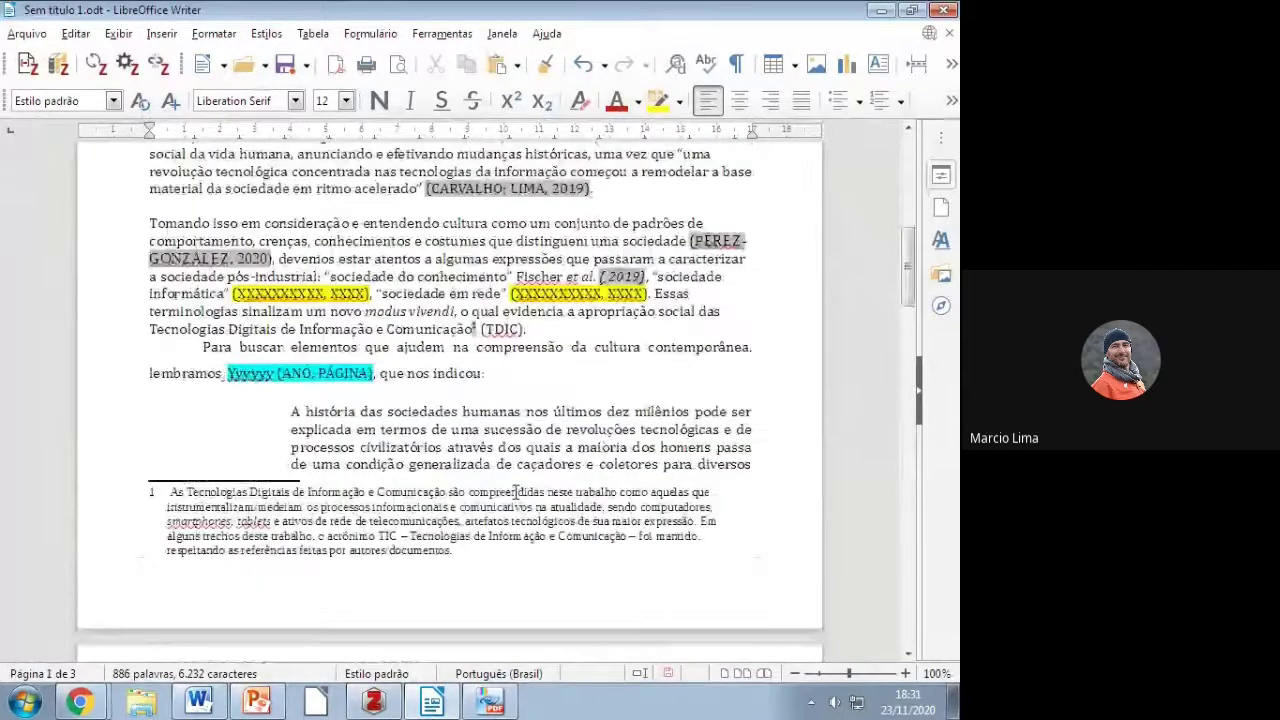
drag(230, 294, 372, 294)
key(Delete)
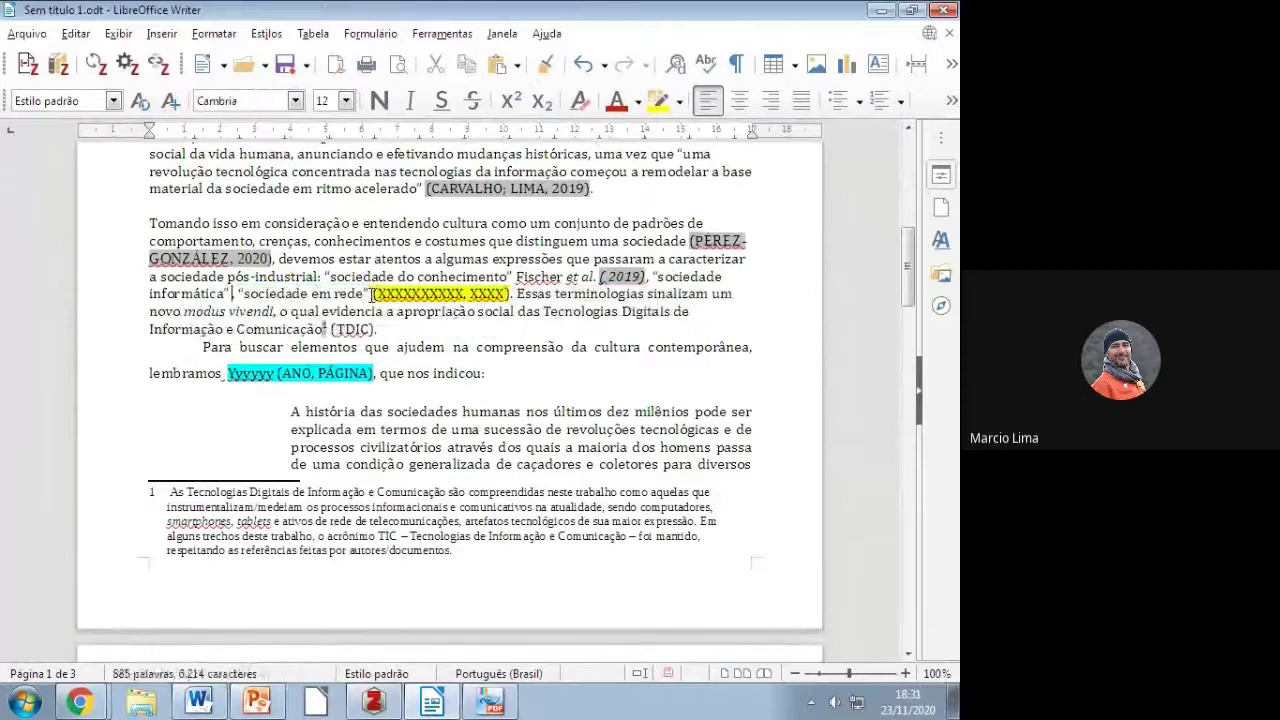
click(27, 64)
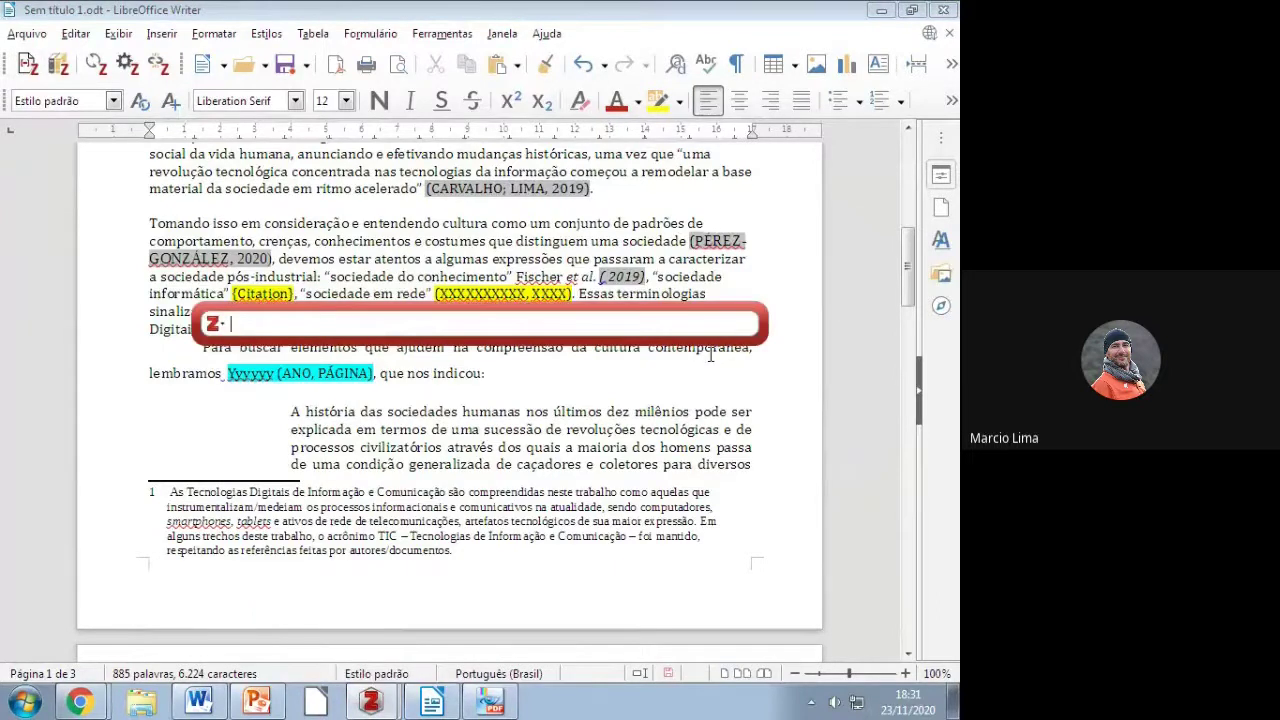
text(Vian)
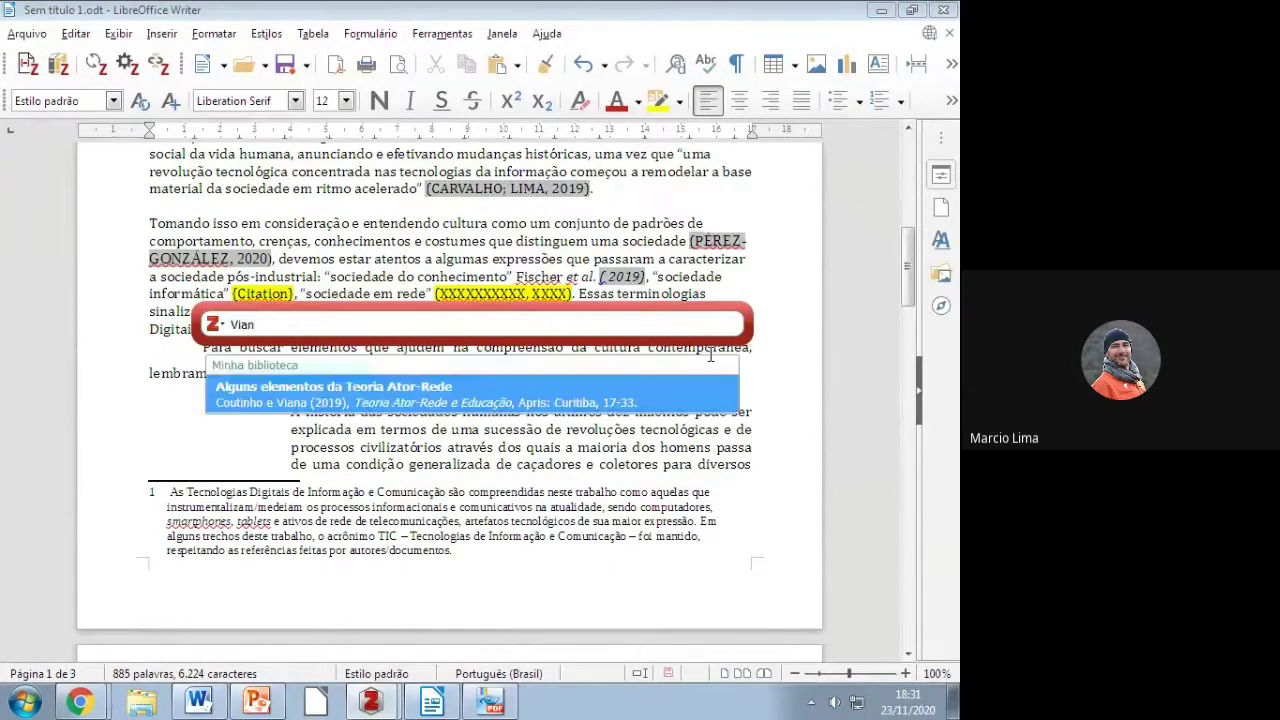
key(Return)
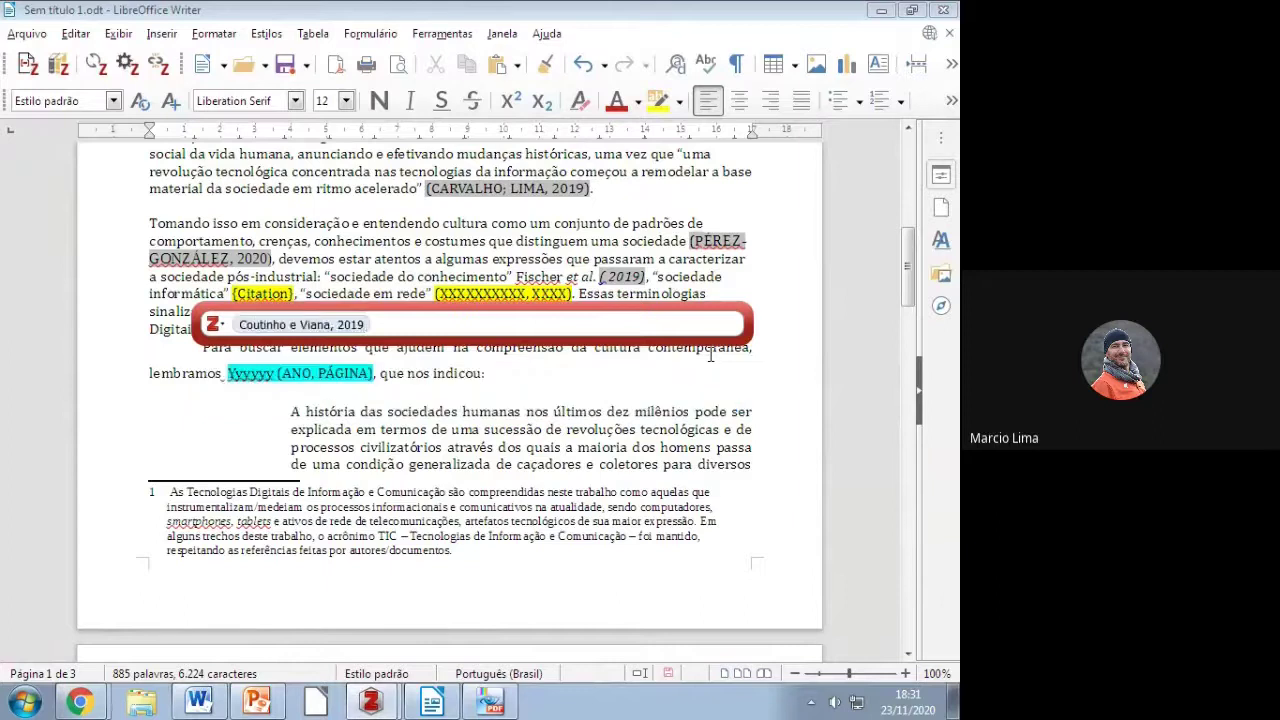
key(Return)
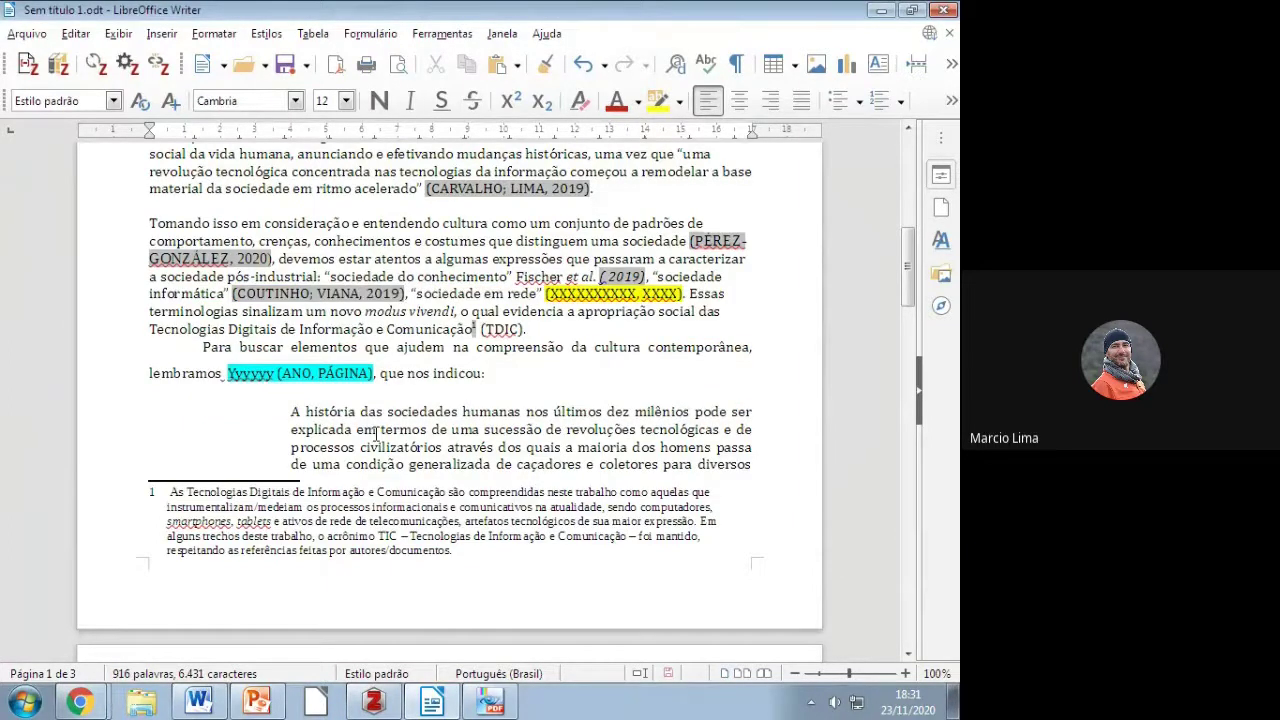
Step: Confirm the chapter's entry under REFERÊNCIAS, then minimize Writer to reveal Zotero
scroll(376, 432, down, 1)
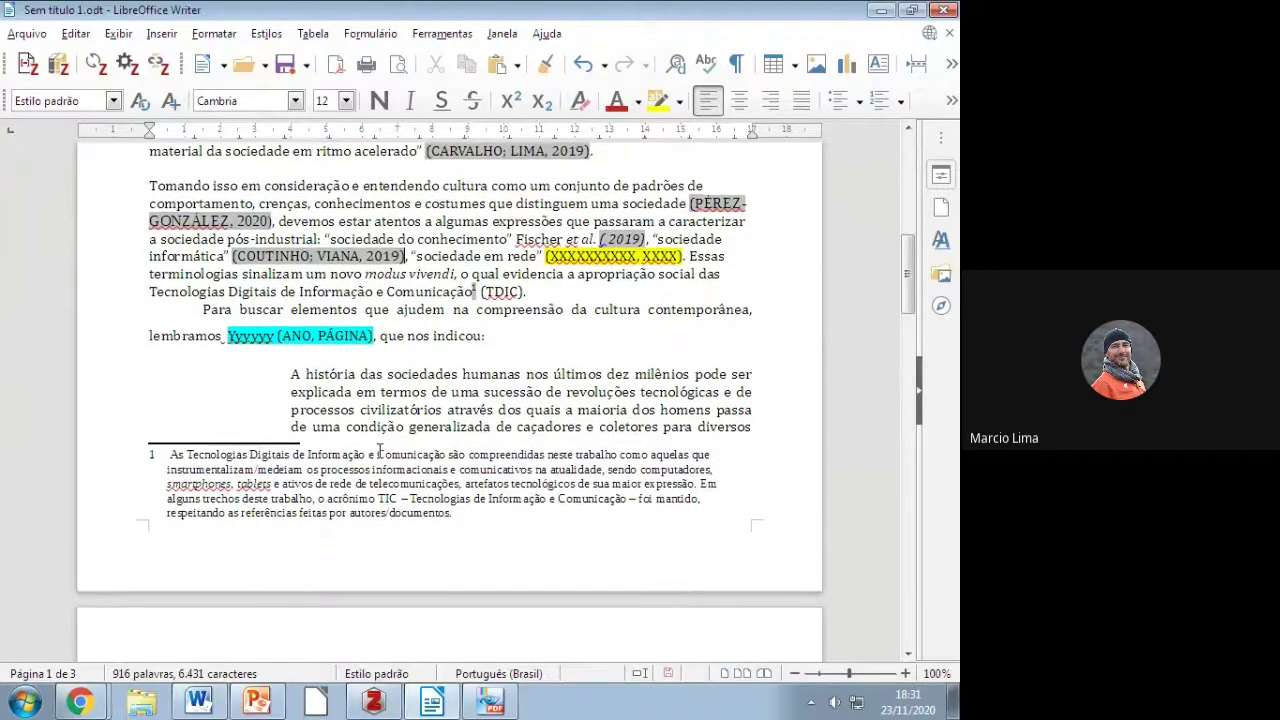
ctrl+click(318, 256)
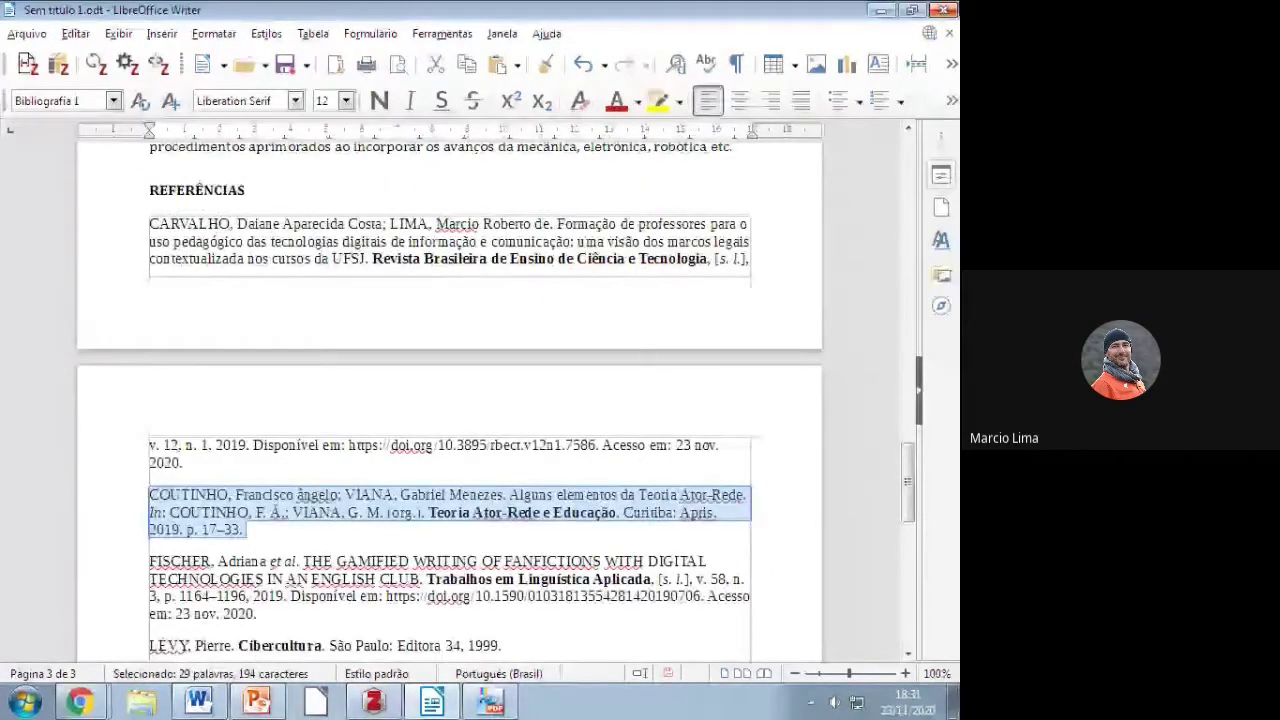
click(880, 12)
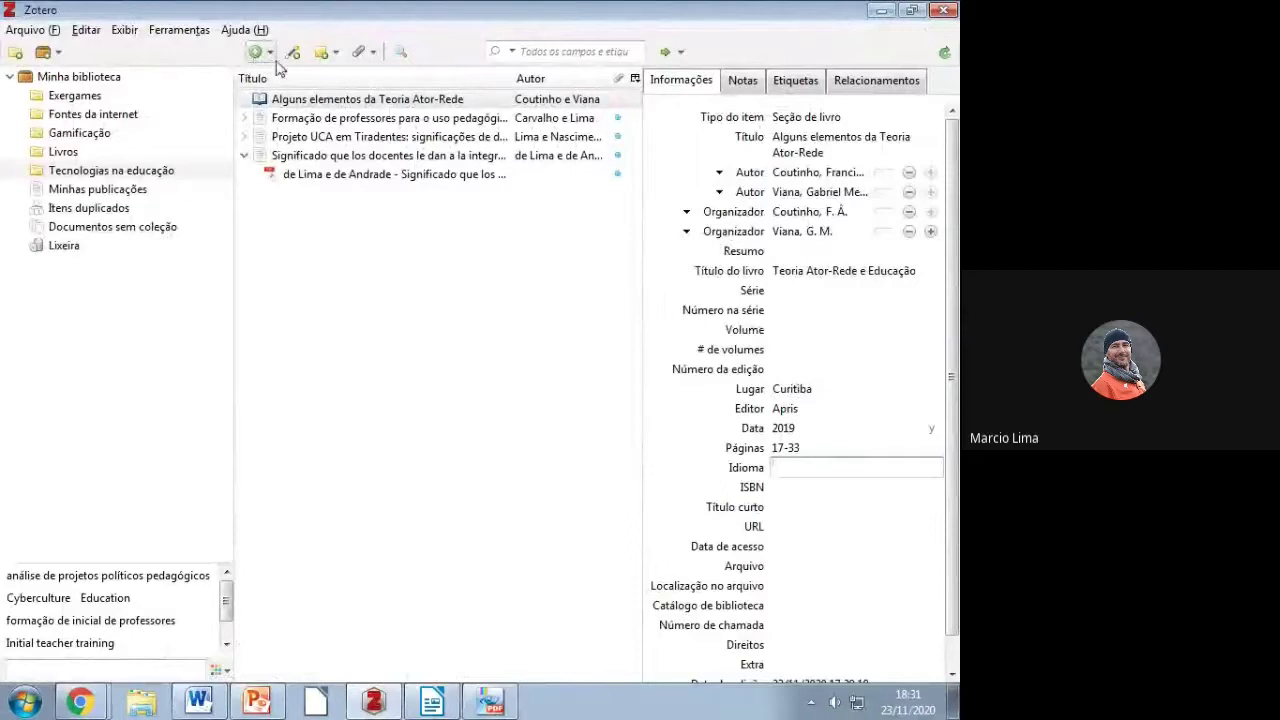
Step: Scroll the Word guide to the ANAIS DE EVENTO example and copy the conference paper's title
click(200, 705)
scroll(526, 460, down, 10)
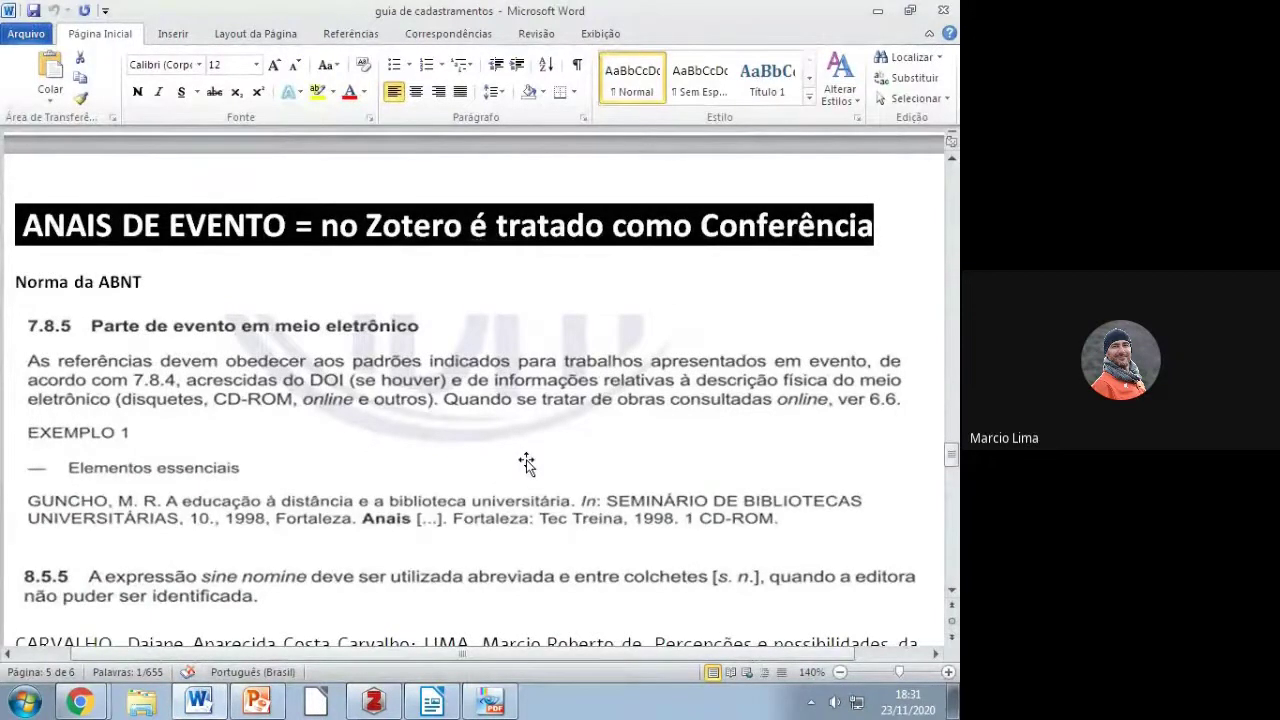
scroll(320, 430, down, 1)
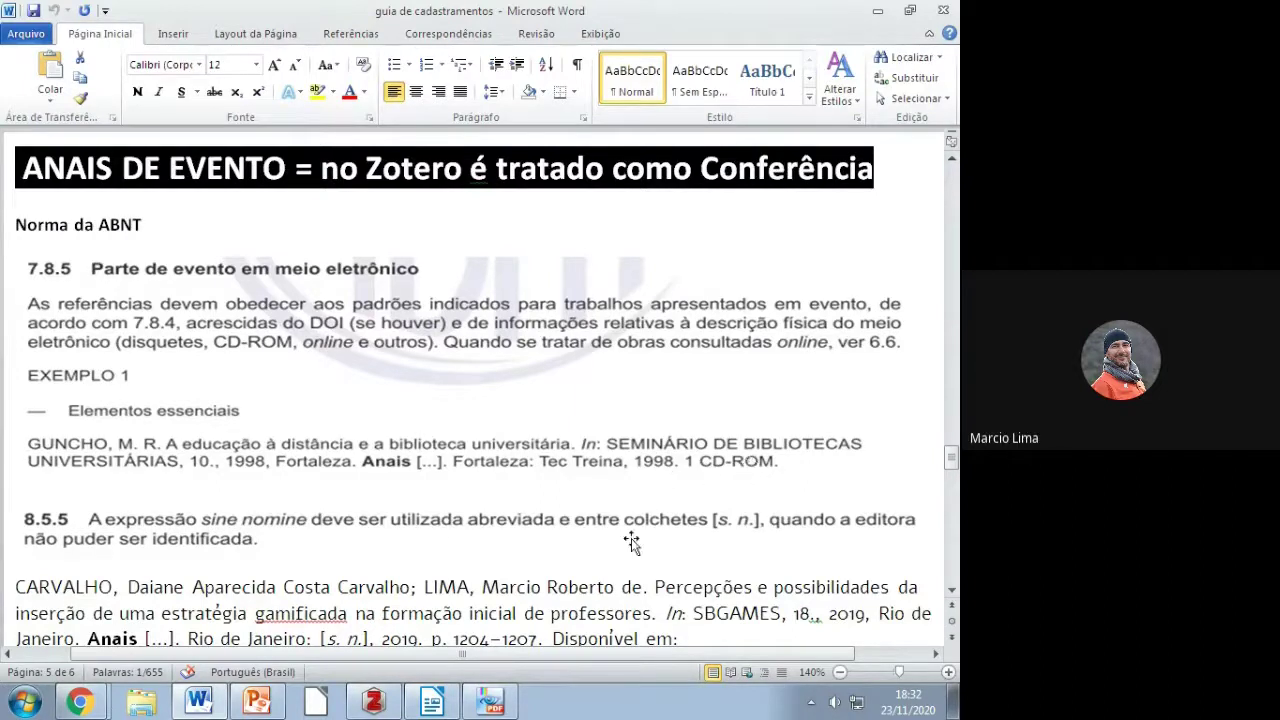
scroll(268, 545, down, 2)
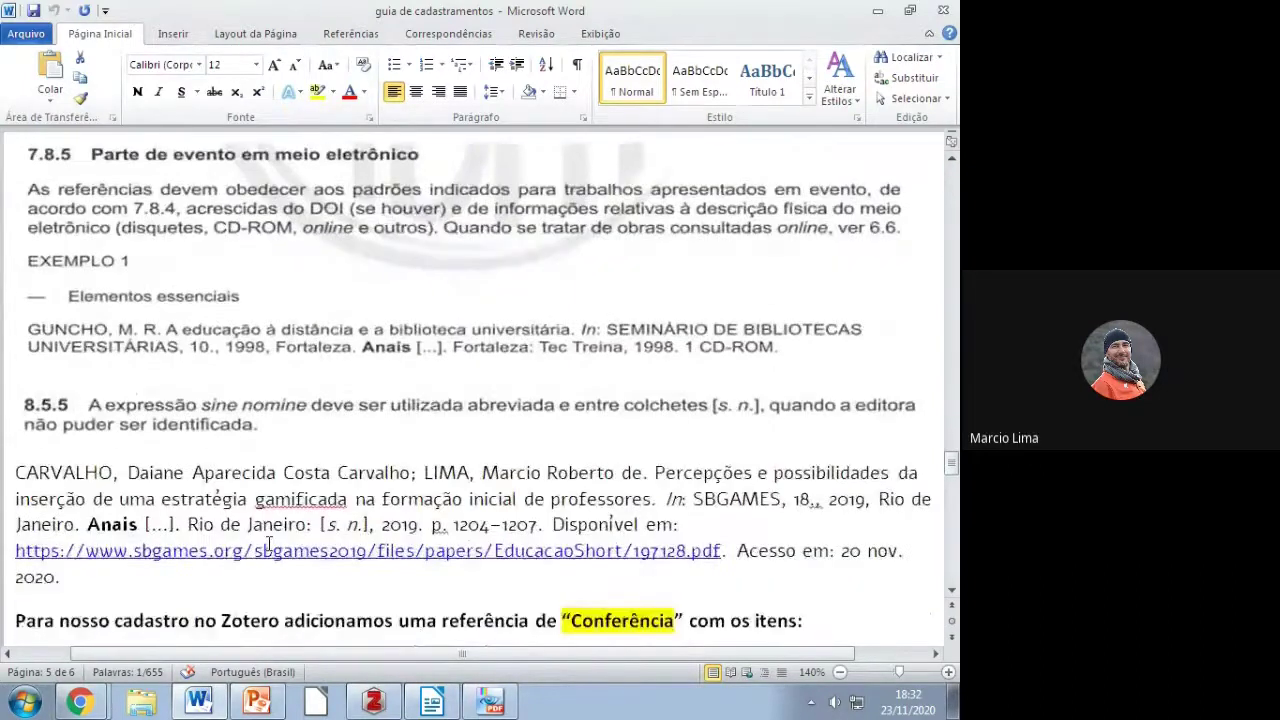
drag(66, 578, 16, 472)
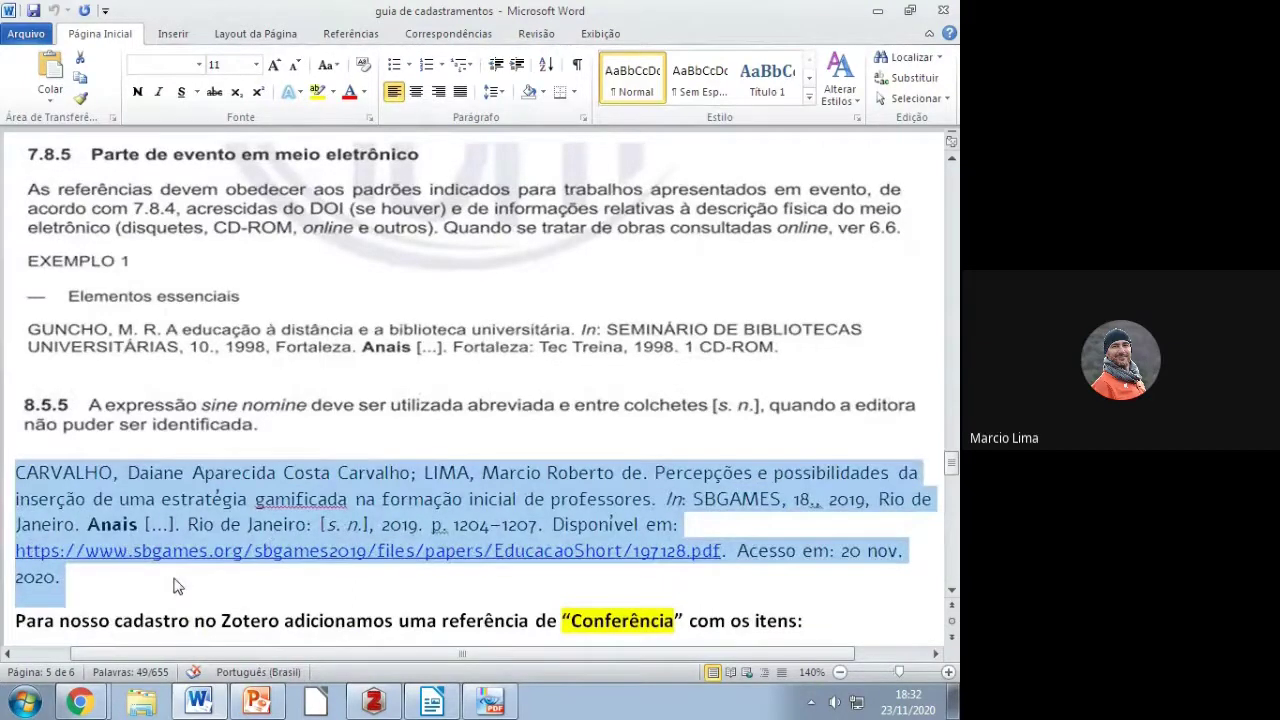
scroll(173, 586, down, 5)
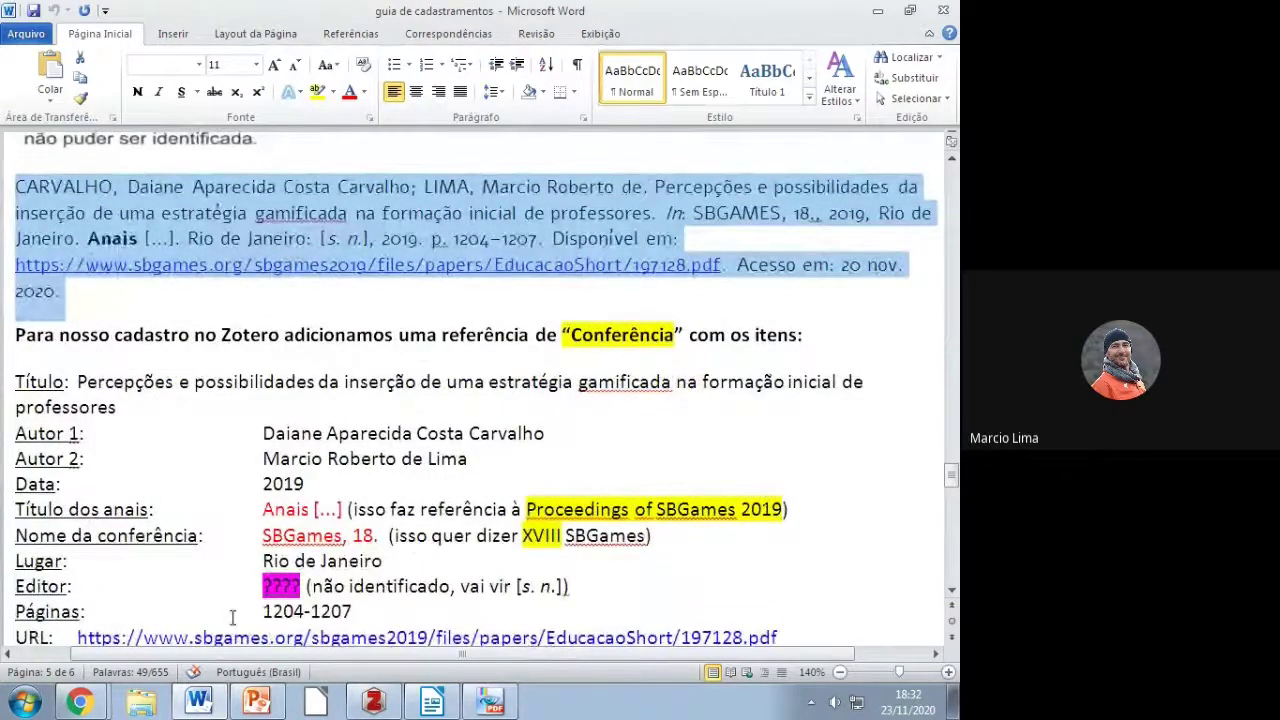
scroll(231, 617, down, 1)
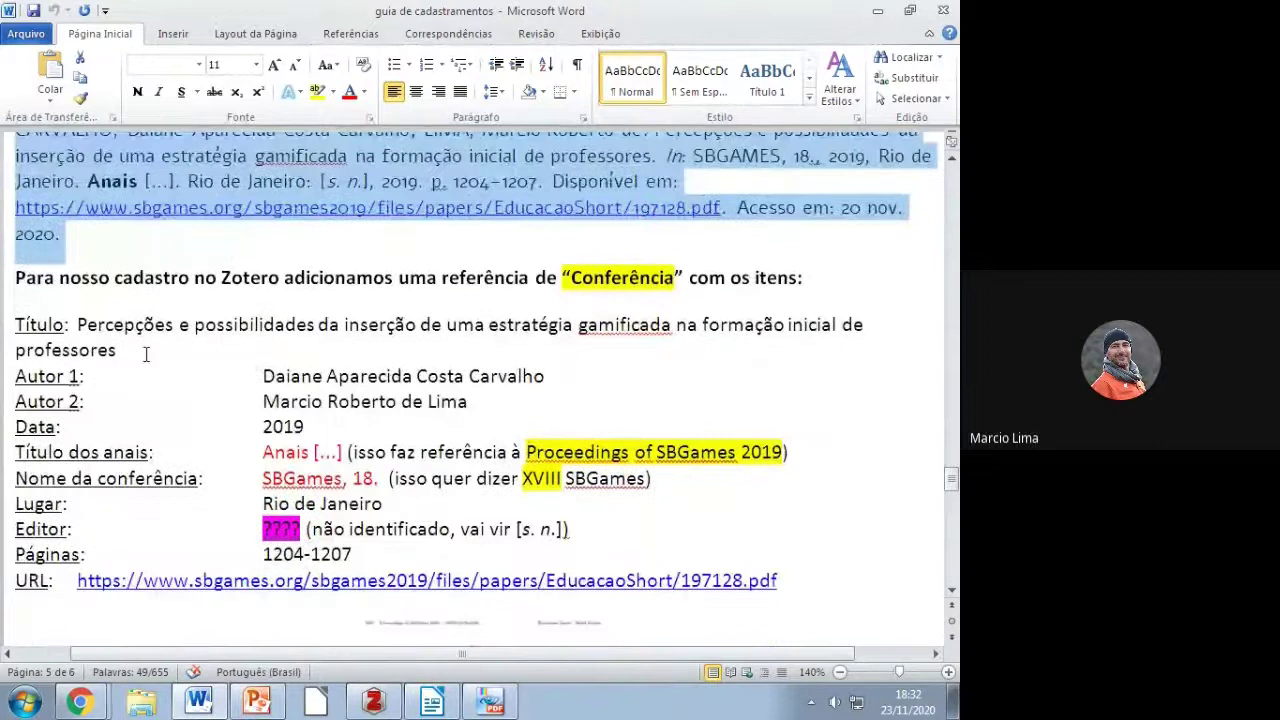
drag(124, 354, 85, 337)
right_click(85, 337)
click(115, 382)
key(alt+Tab)
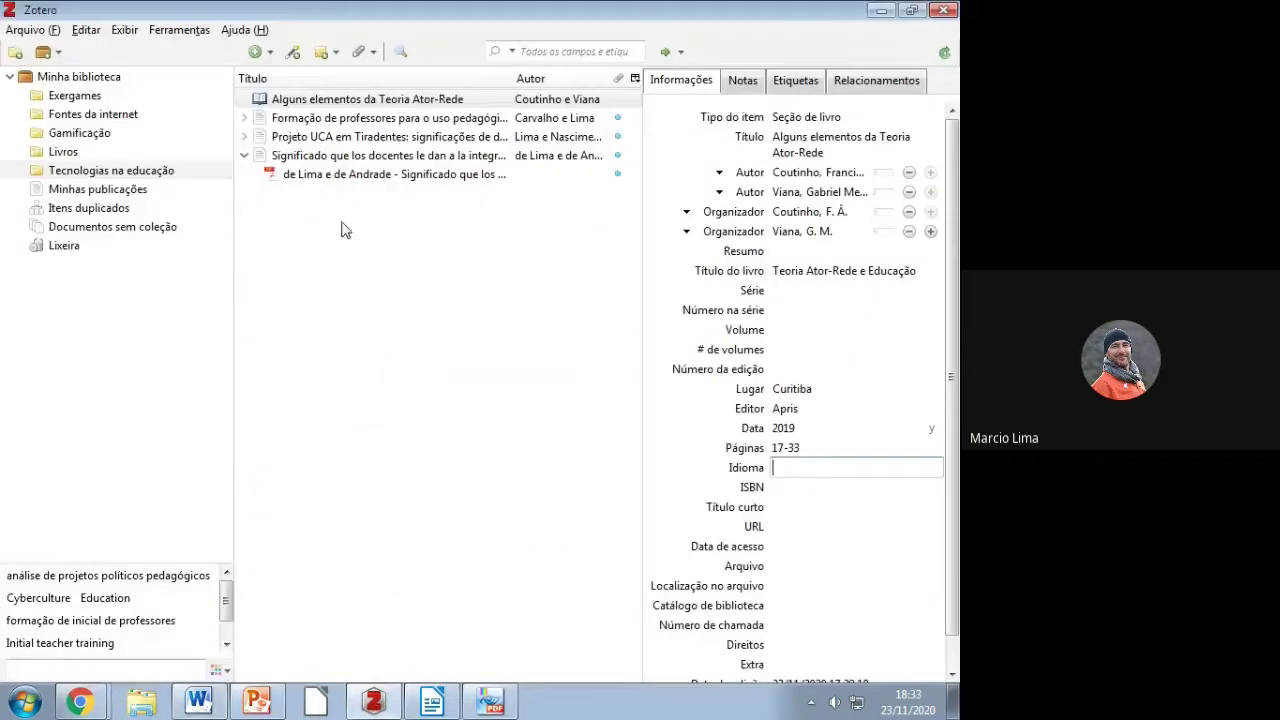
Step: Create a new Conferência item with the copied paper title pasted into Título
click(272, 53)
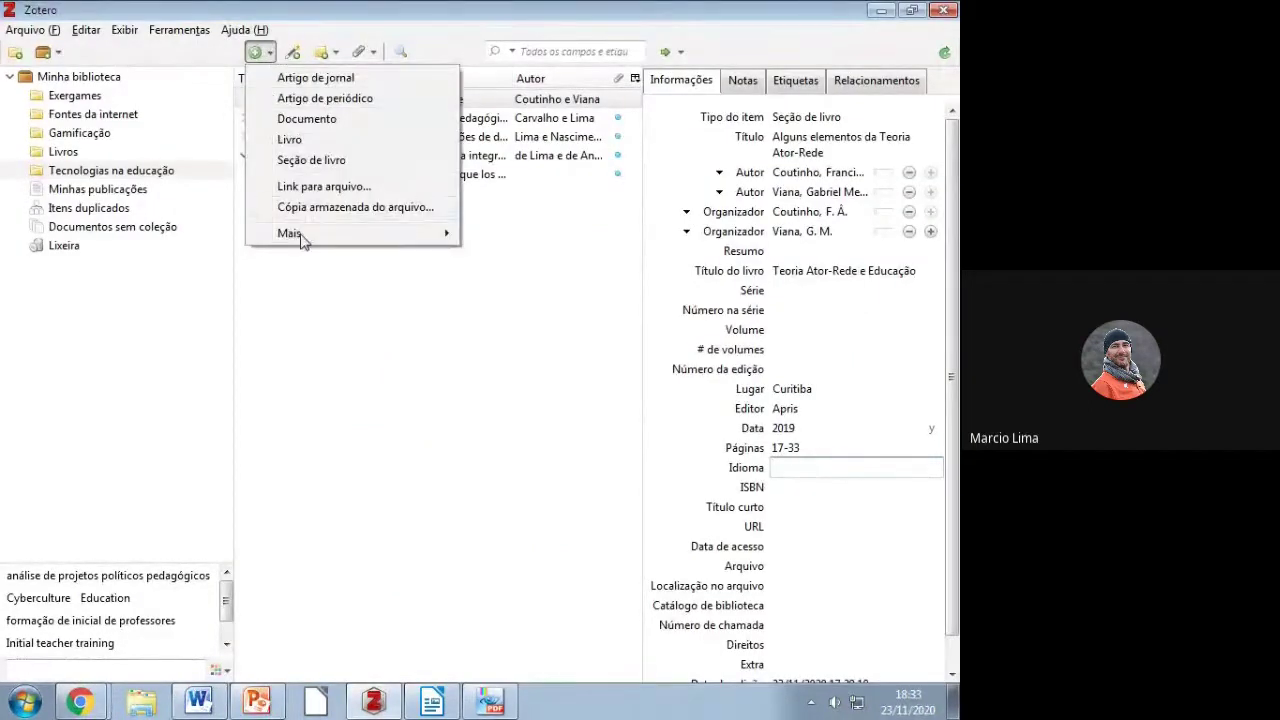
mouse_move(424, 240)
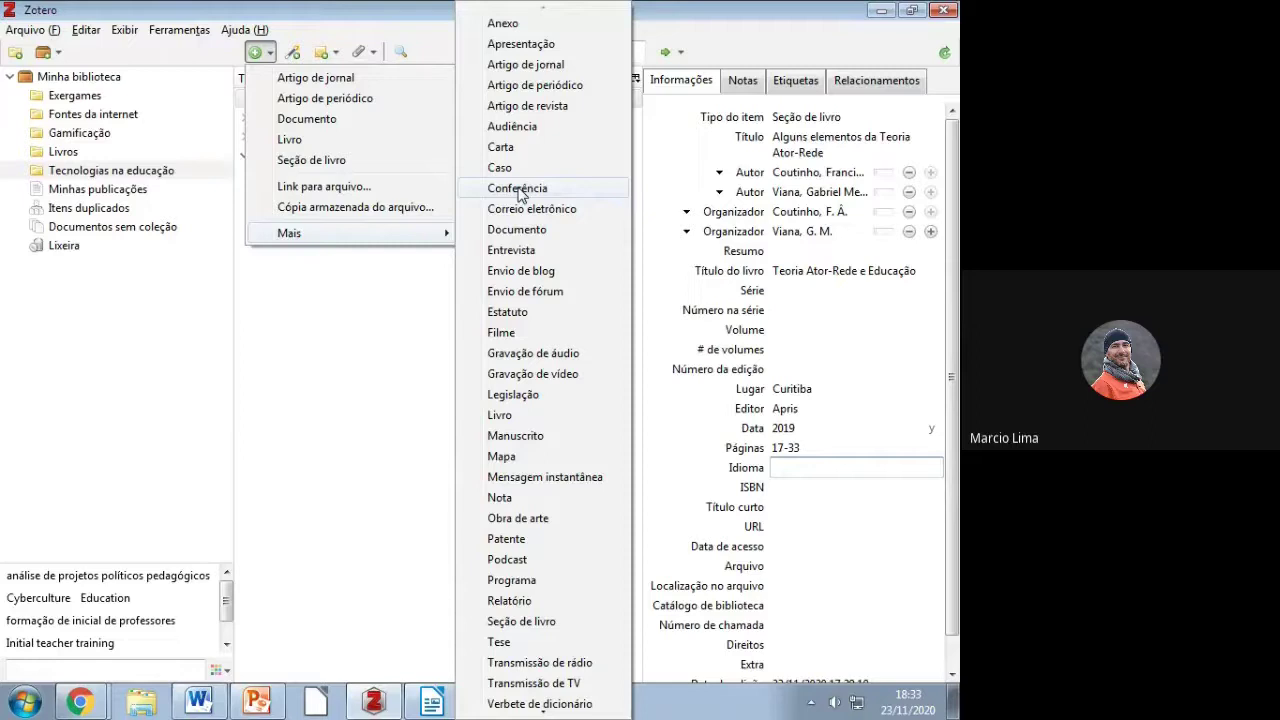
click(519, 190)
right_click(781, 182)
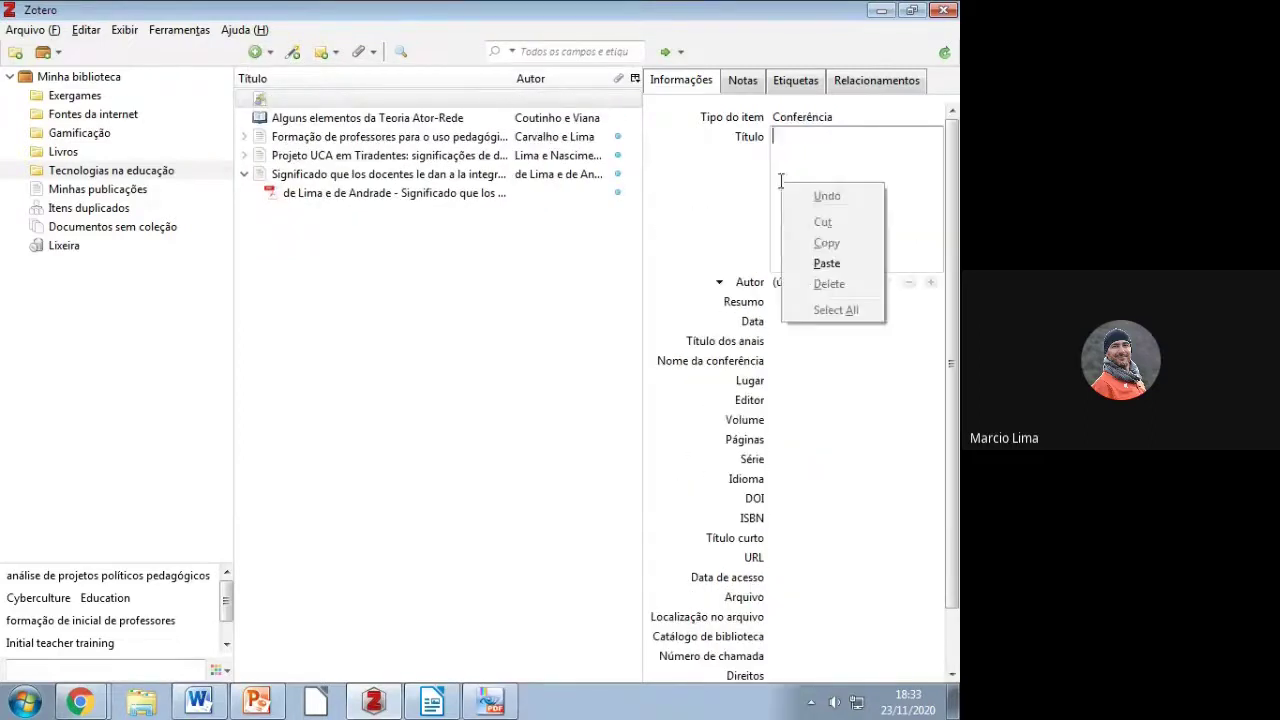
click(826, 263)
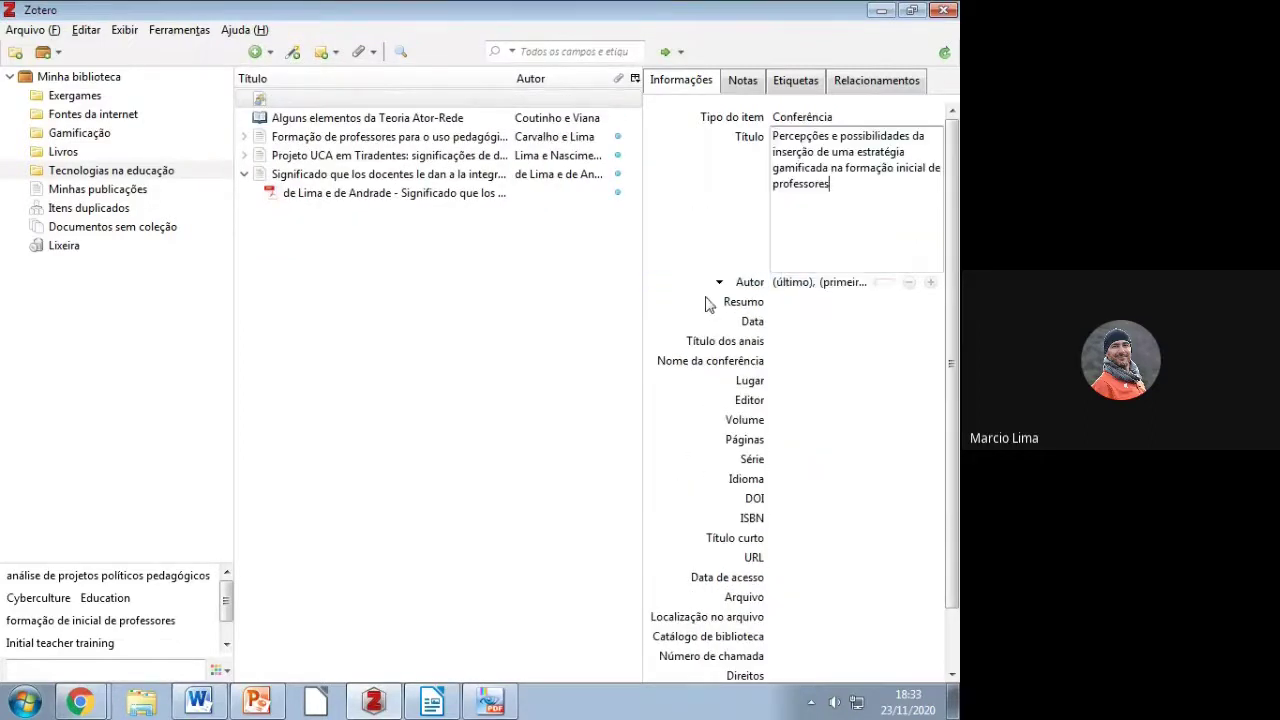
key(alt+Tab)
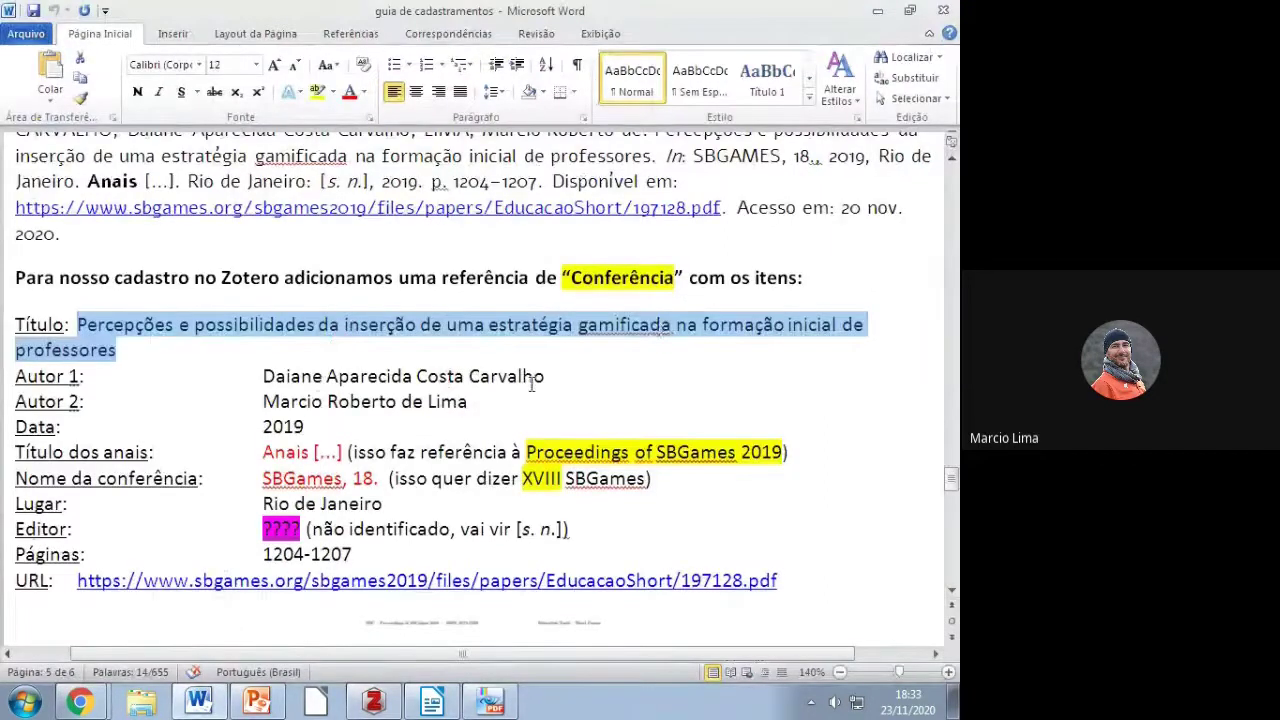
key(alt+Tab)
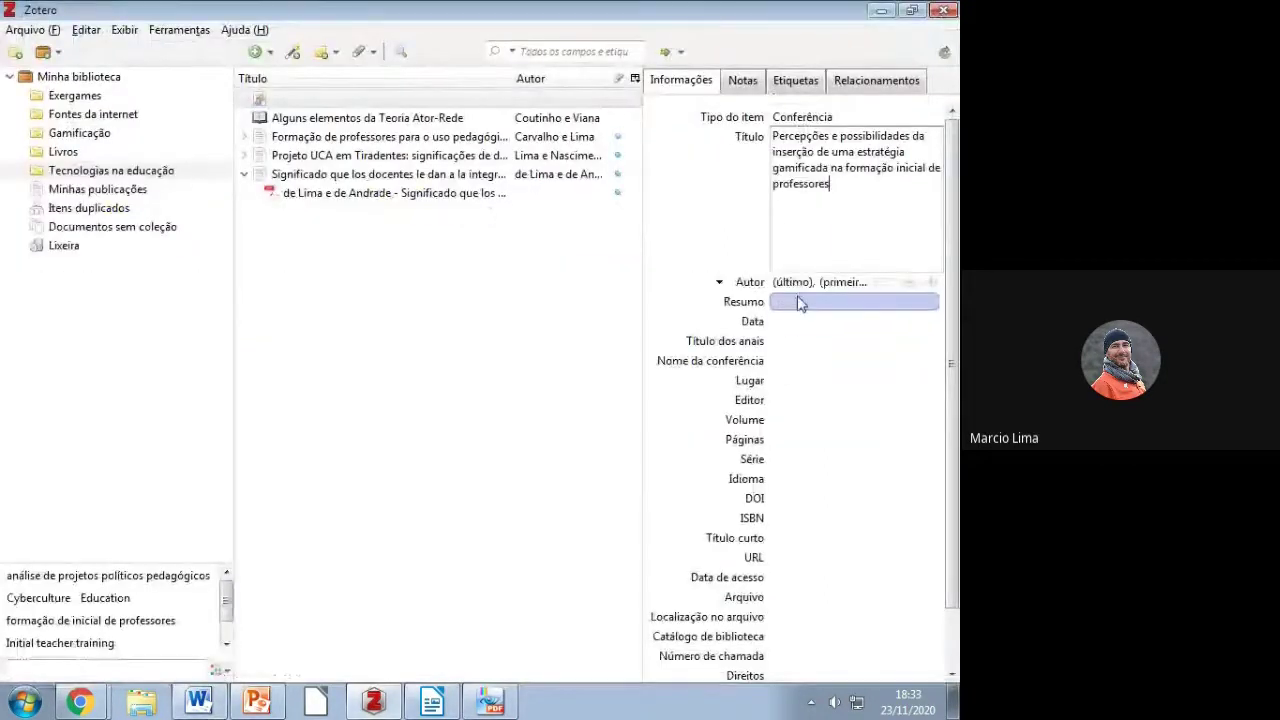
Step: Add the paper's two authors, picking each surname from the autocomplete suggestions
click(805, 204)
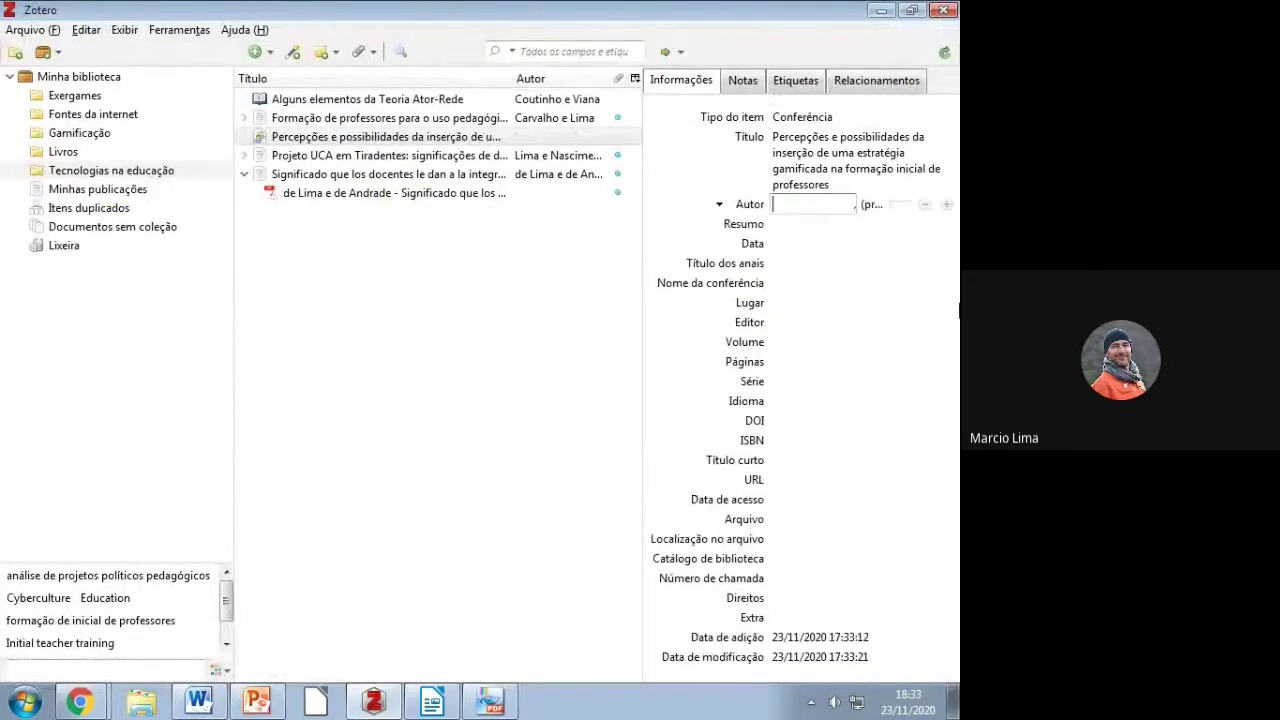
text(car)
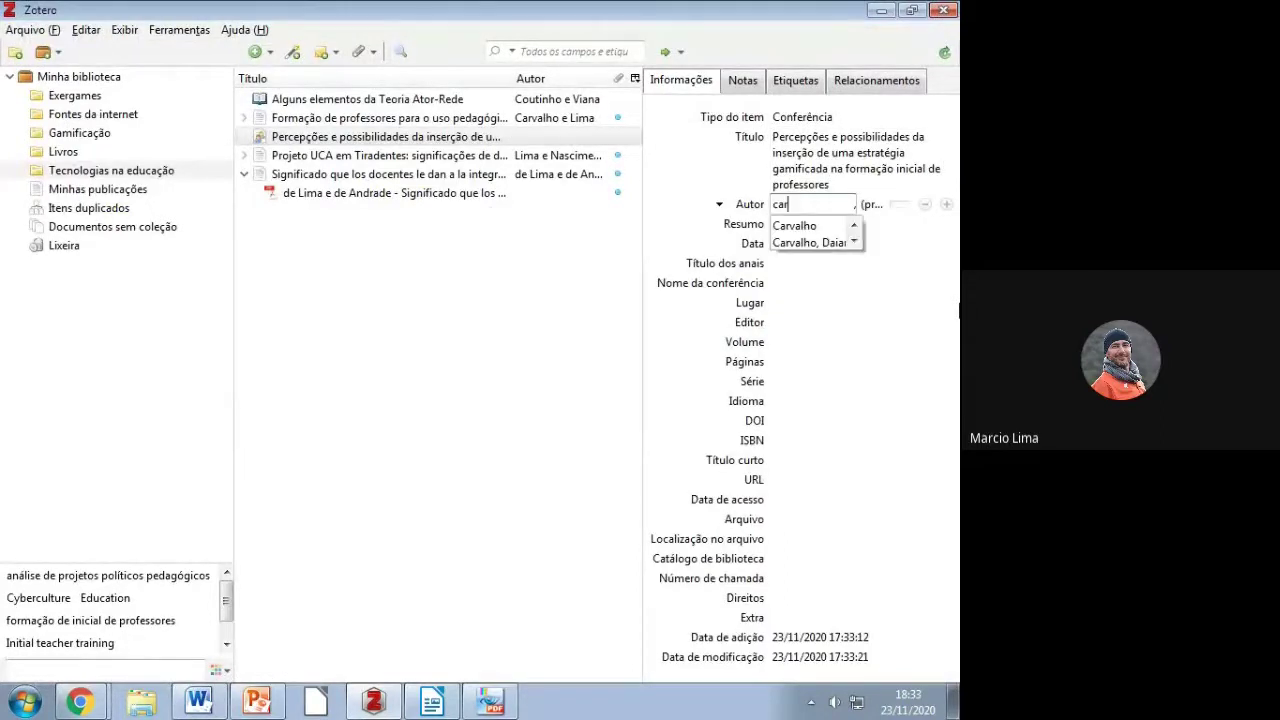
click(816, 245)
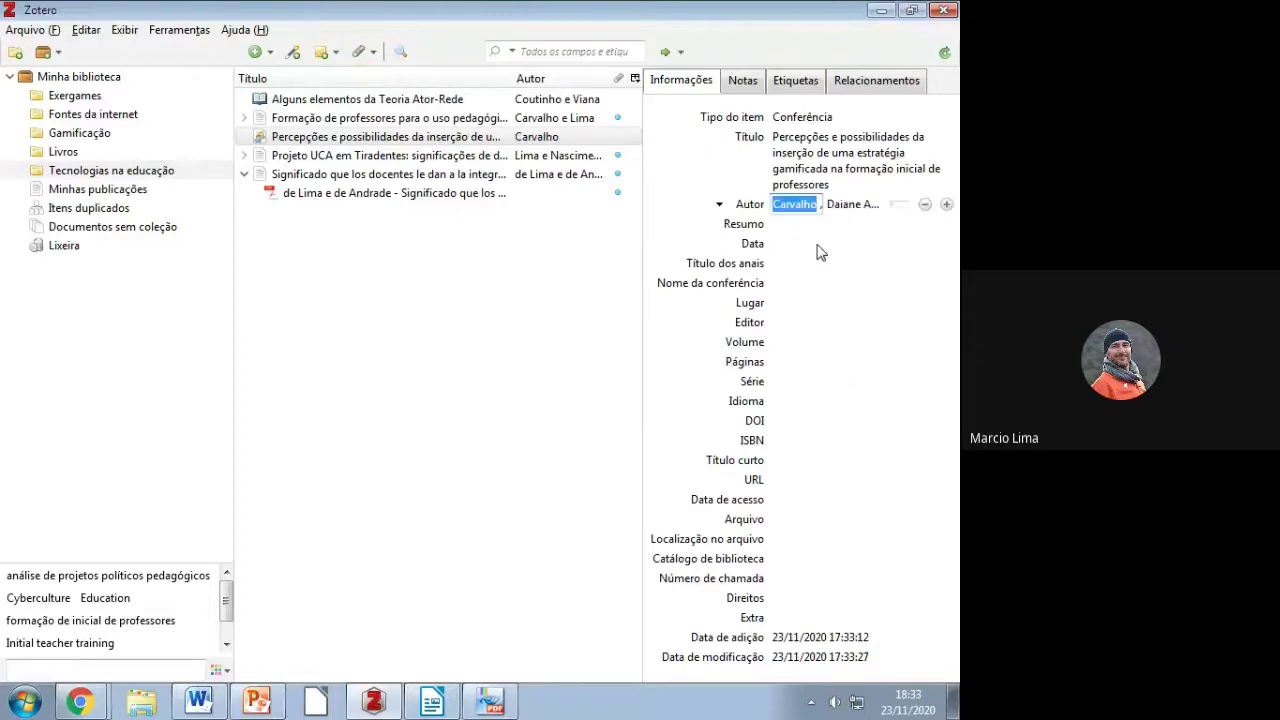
click(946, 204)
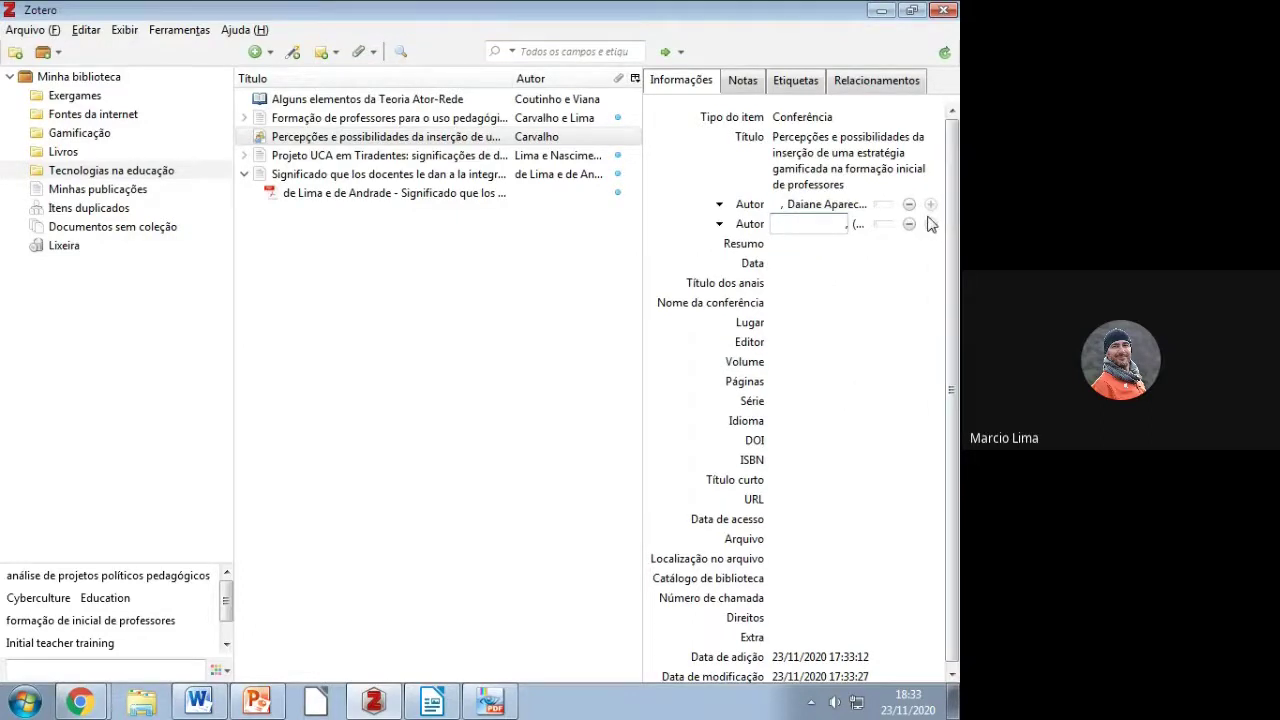
text(Lima)
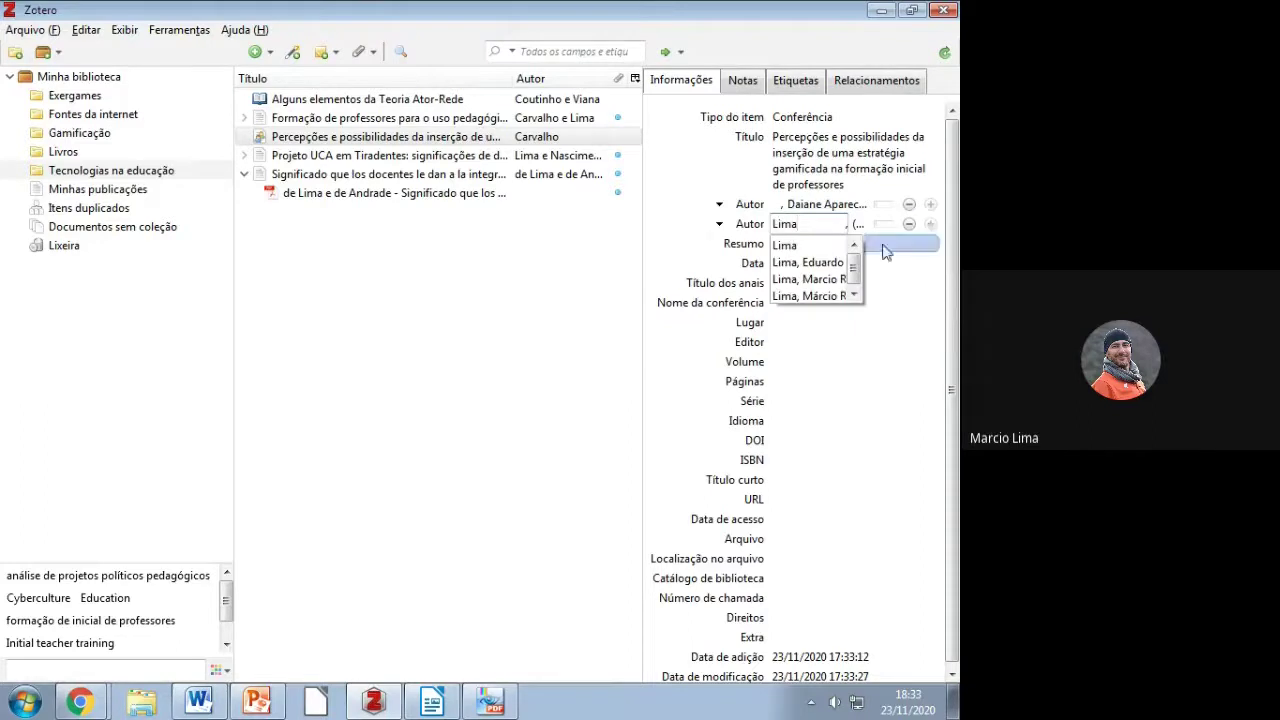
click(796, 279)
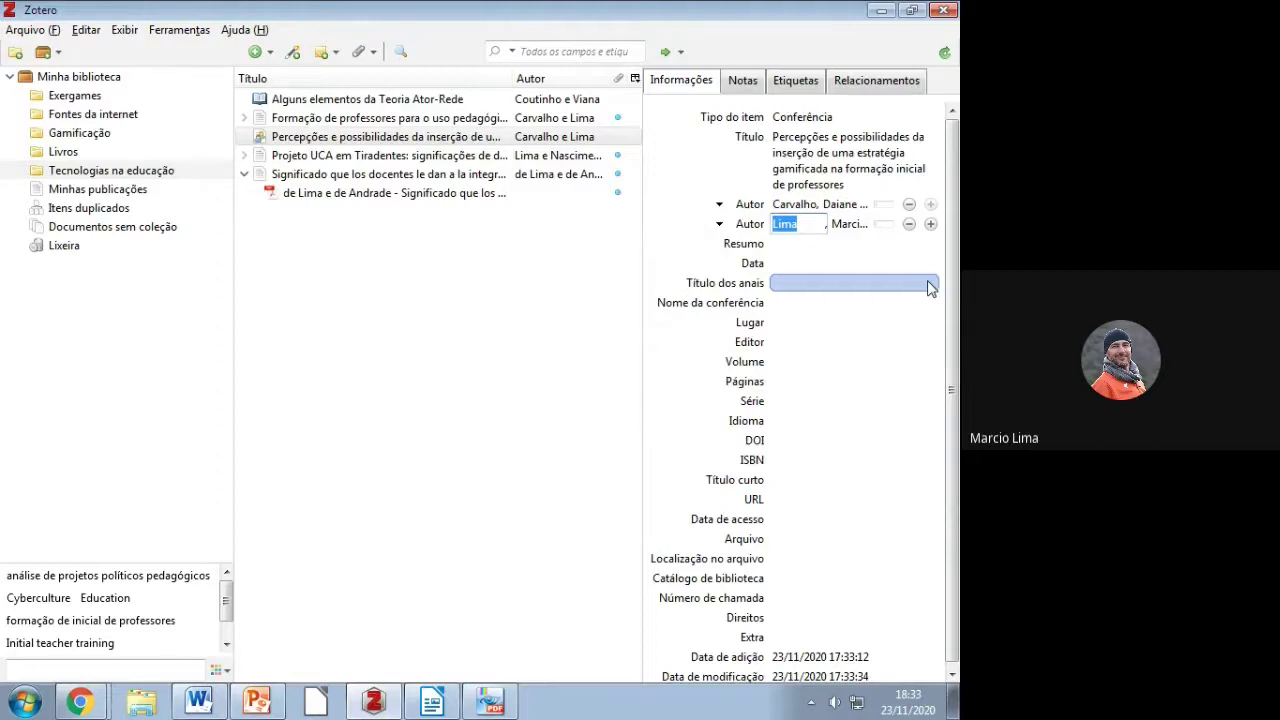
Step: Copy 'Anais [...]' from the Word guide into the Título dos anais field
key(alt+Tab)
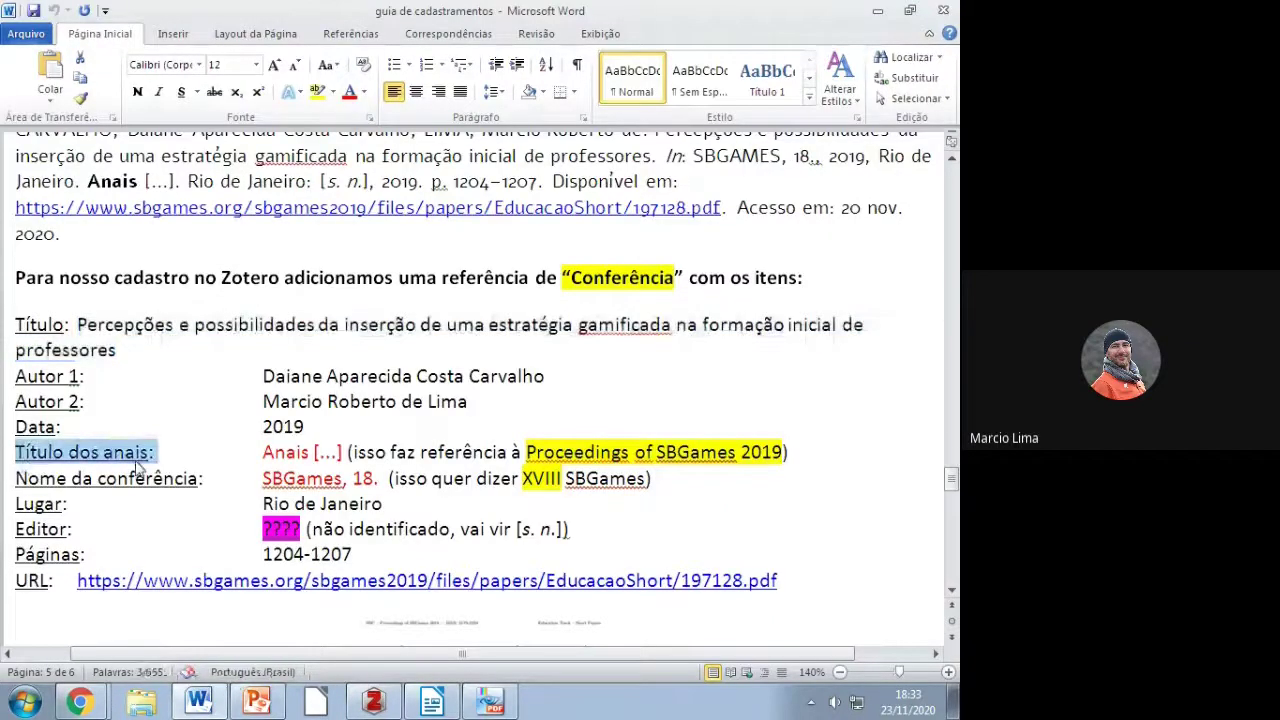
drag(262, 453, 345, 455)
key(ctrl+c)
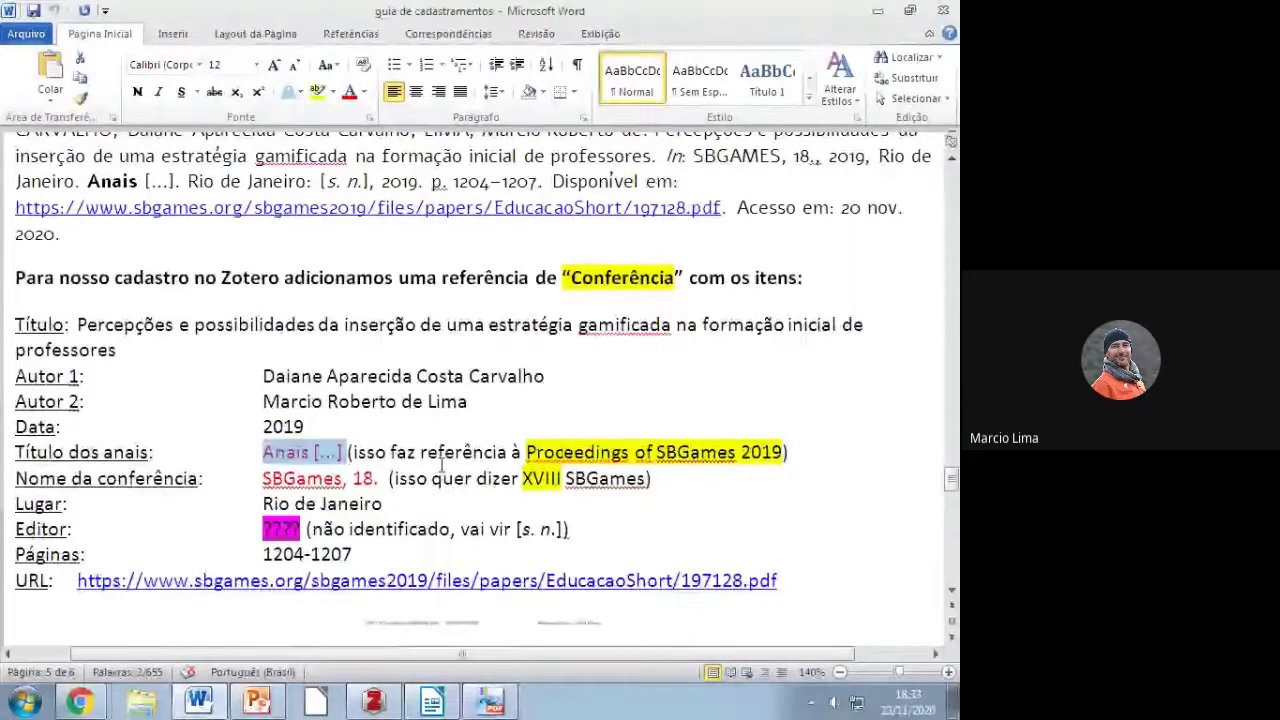
right_click(274, 456)
click(336, 172)
key(alt+Tab)
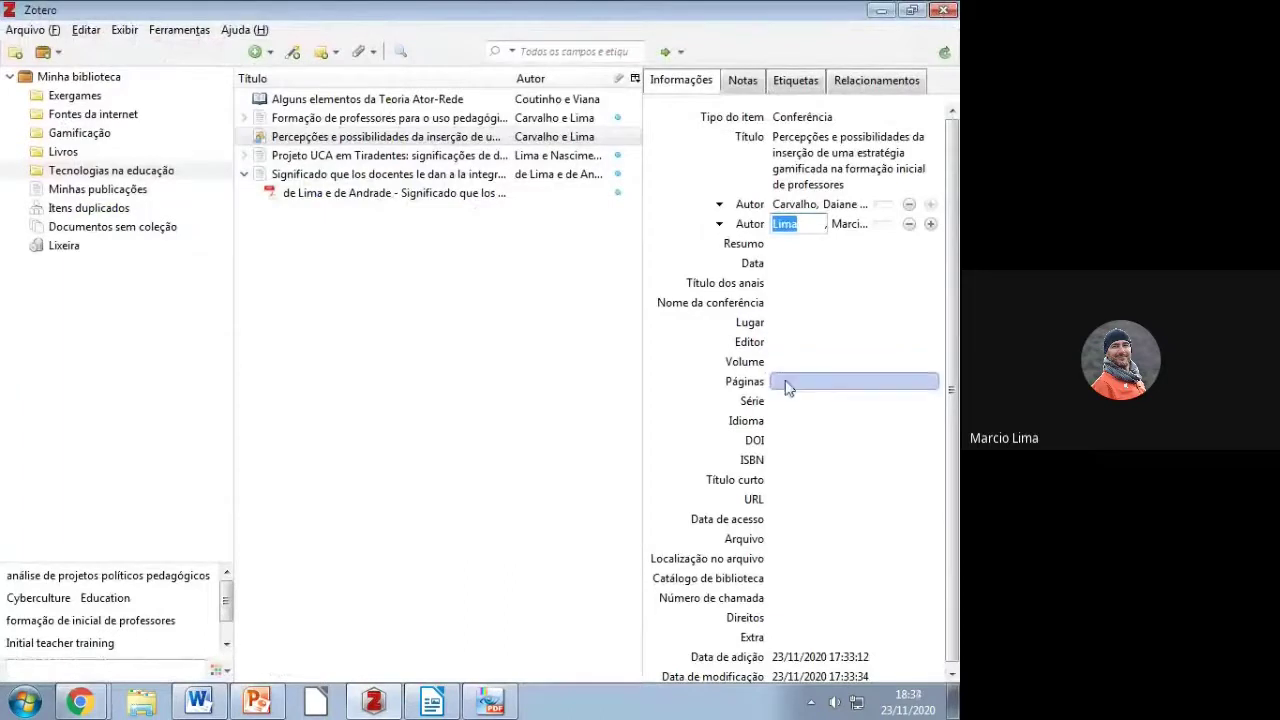
click(775, 287)
key(ctrl+v)
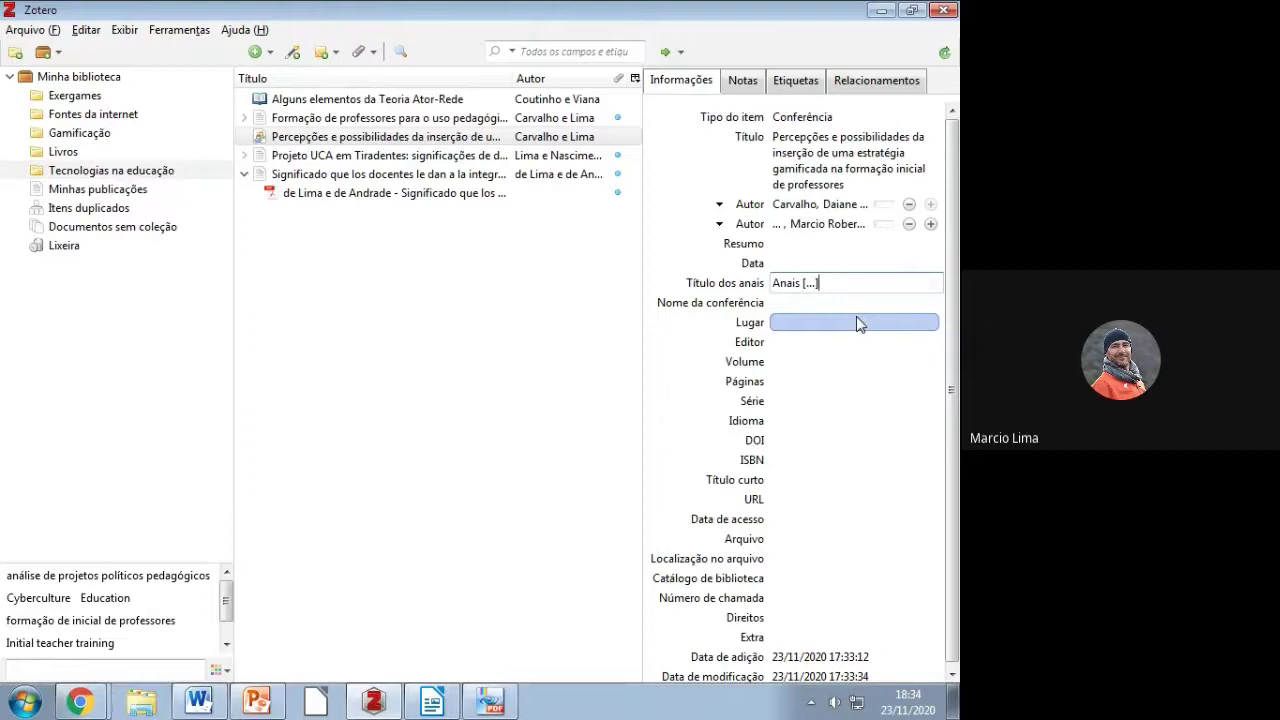
Step: Copy the conference name 'SBGames, 18.' from the guide into Nome da conferência
key(alt+Tab)
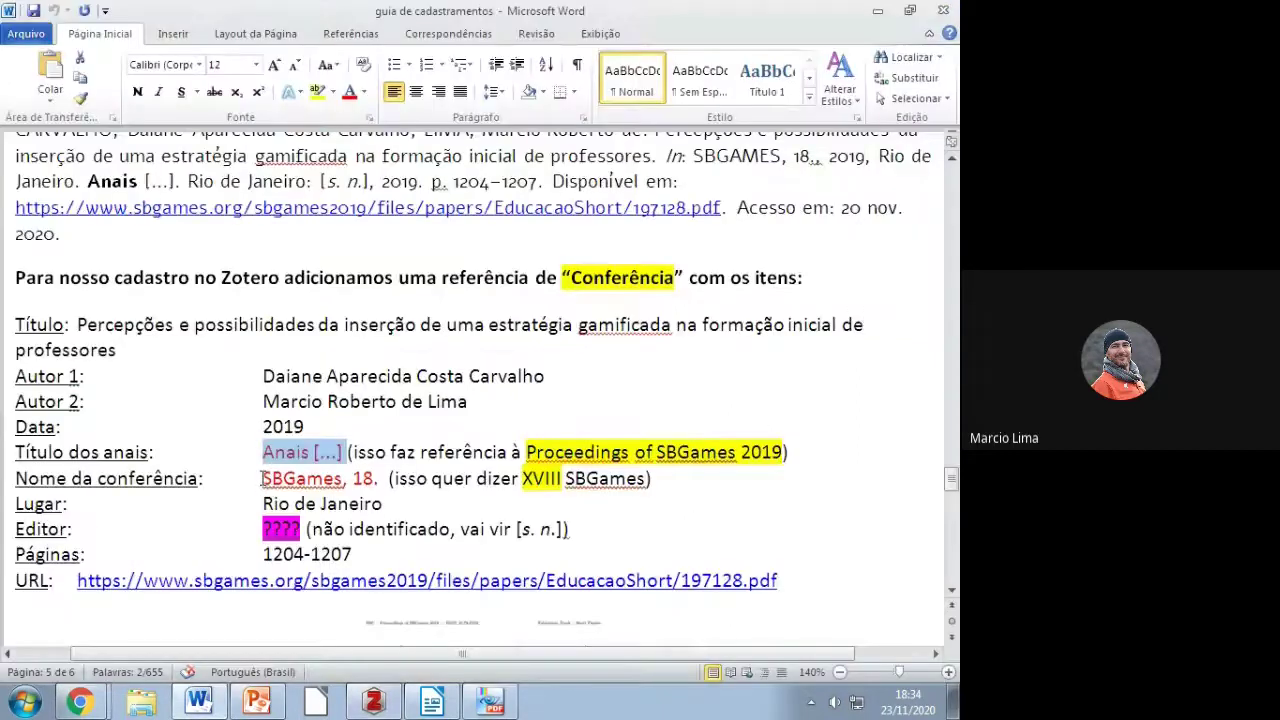
drag(262, 478, 380, 479)
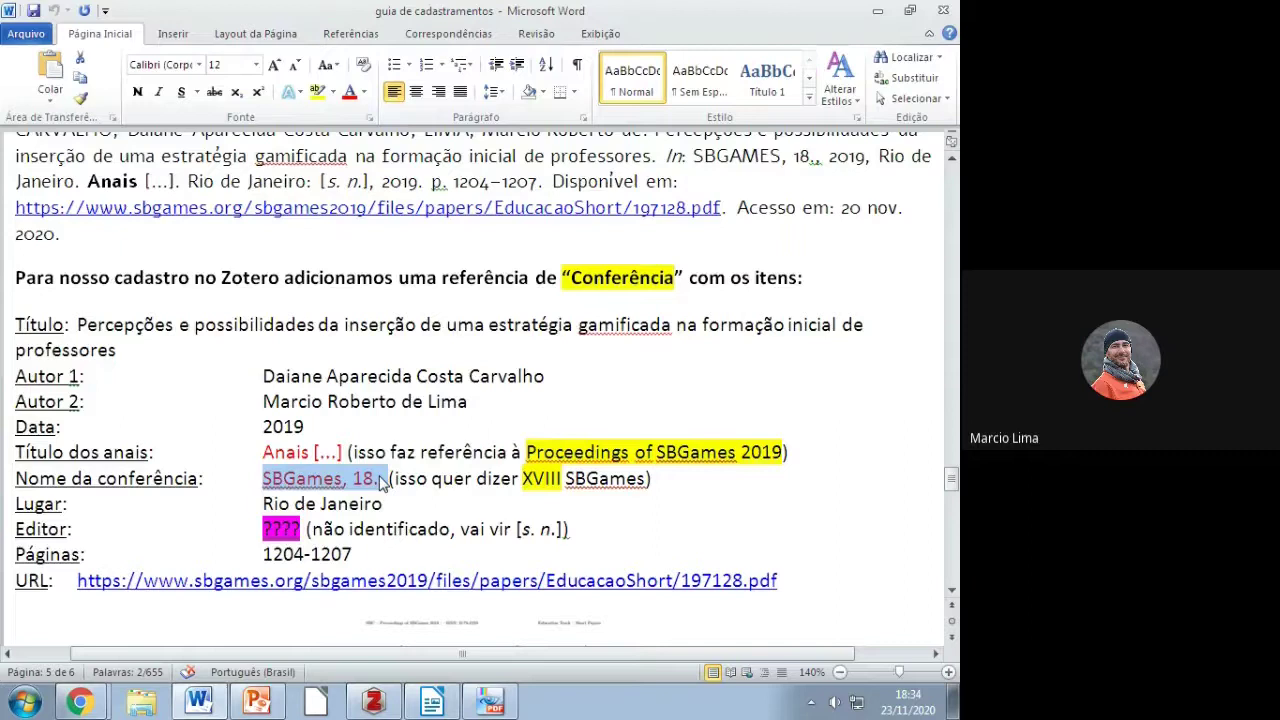
key(ctrl+c)
key(alt+Tab)
click(781, 304)
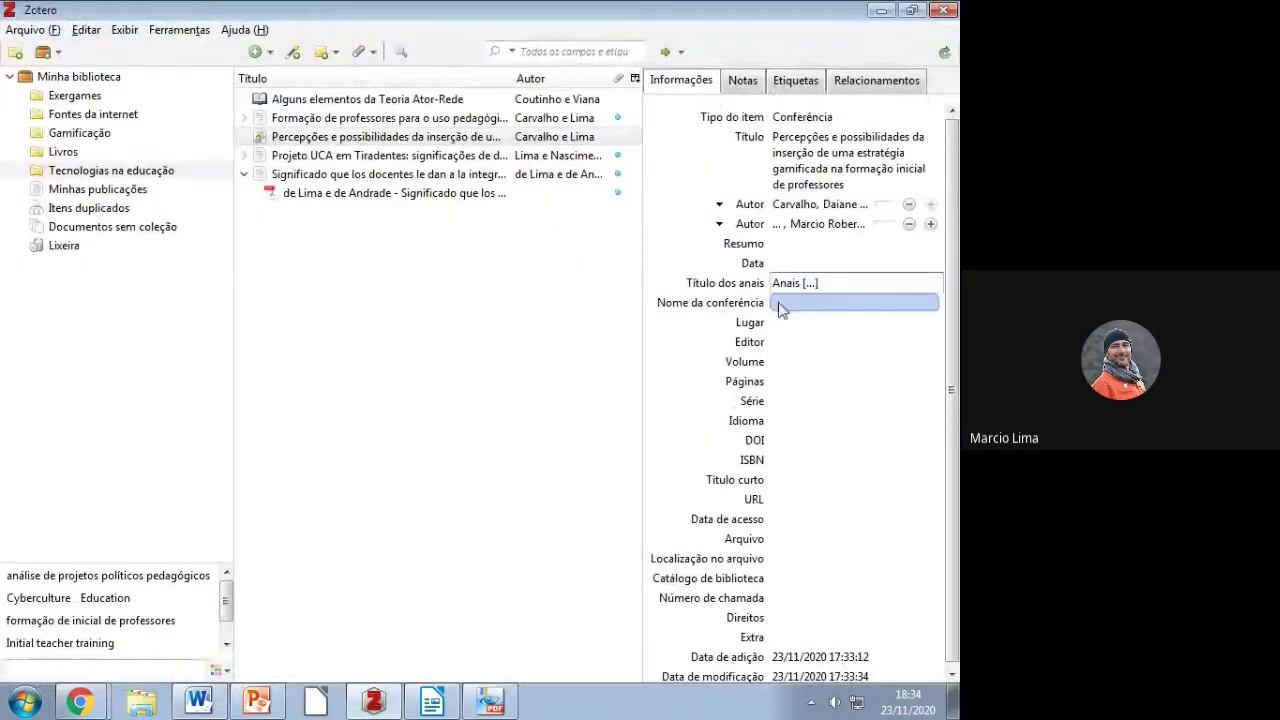
key(ctrl+v)
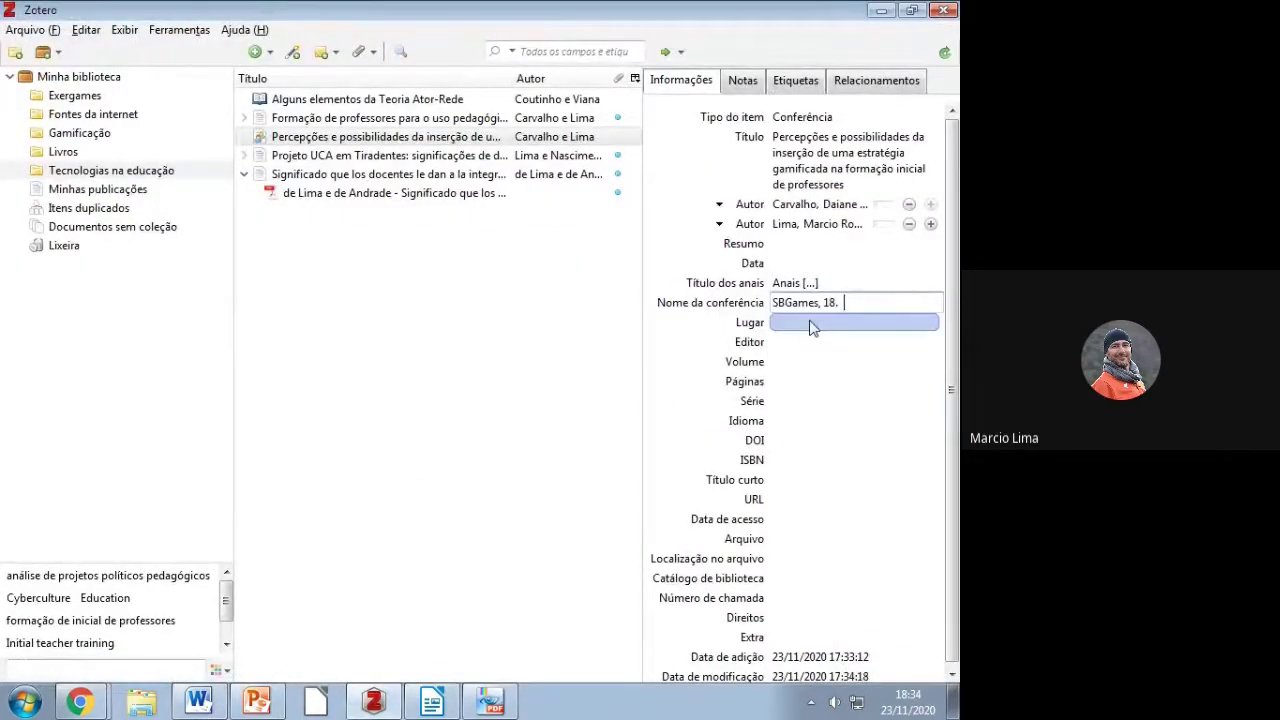
key(BackSpace)
Step: Enter Rio de Janeiro as the conference place
click(810, 331)
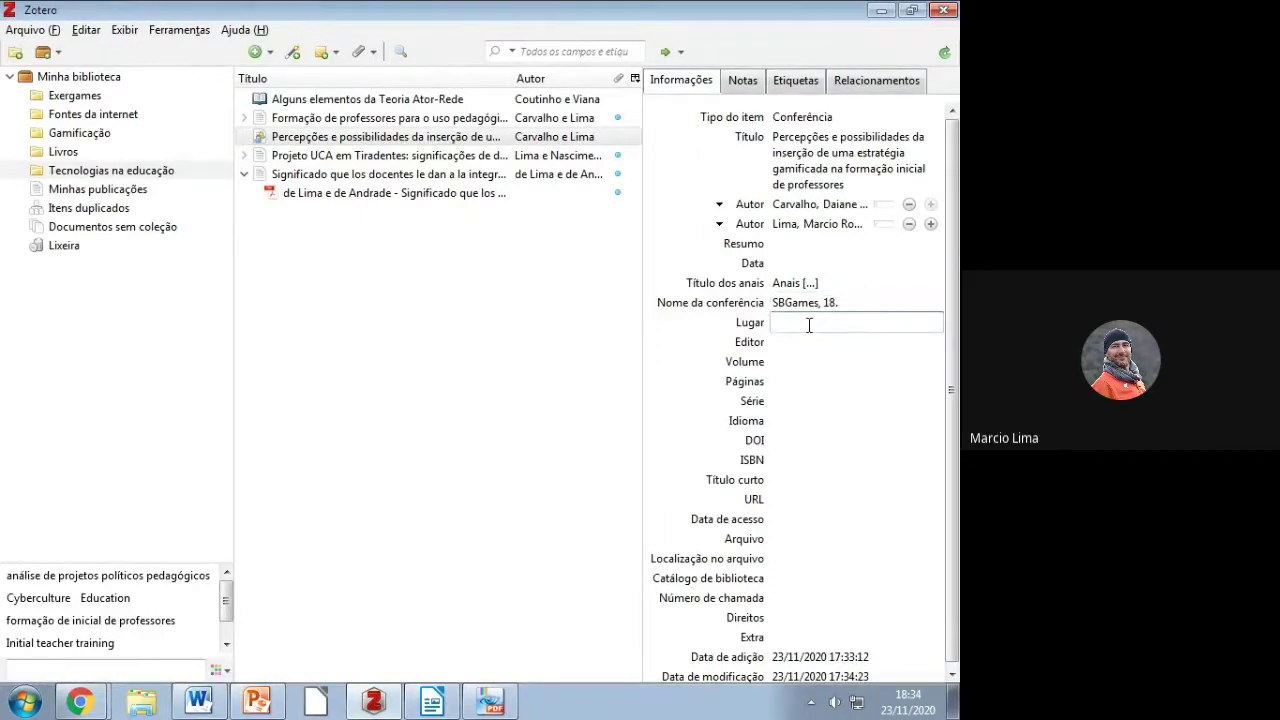
text(Rio de Janeiro)
key(Return)
key(Tab)
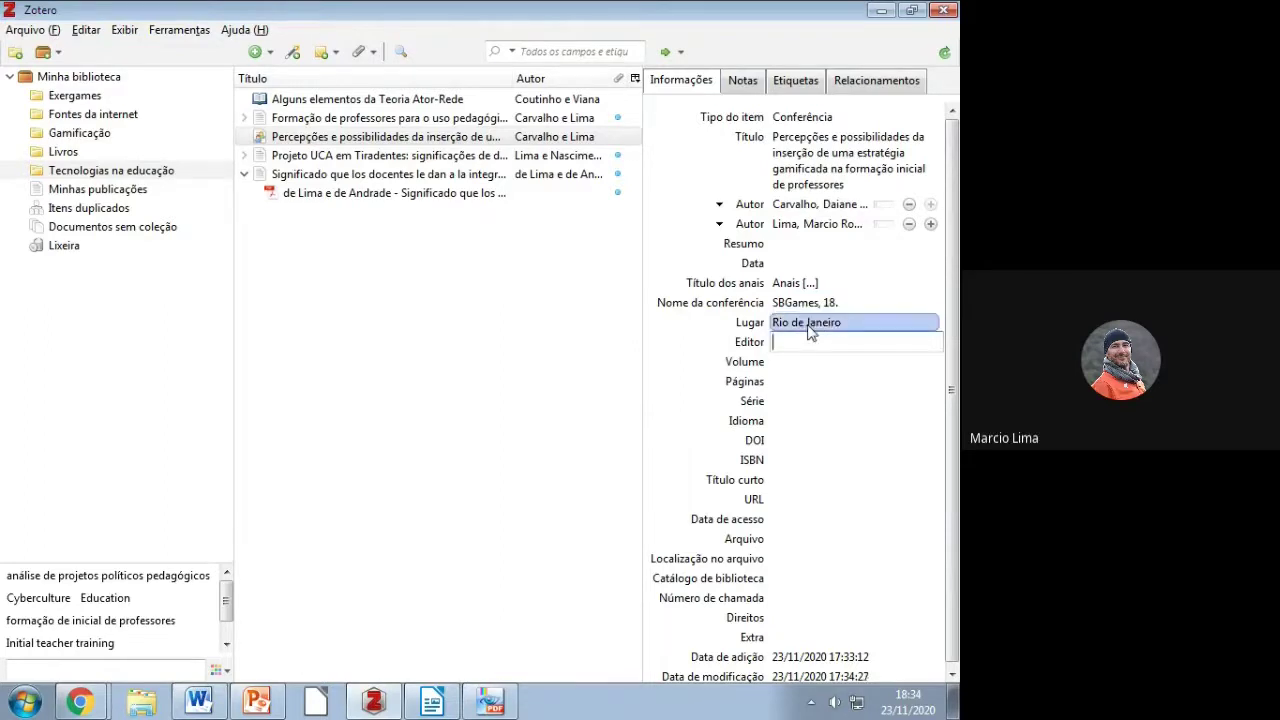
key(Tab)
key(Tab)
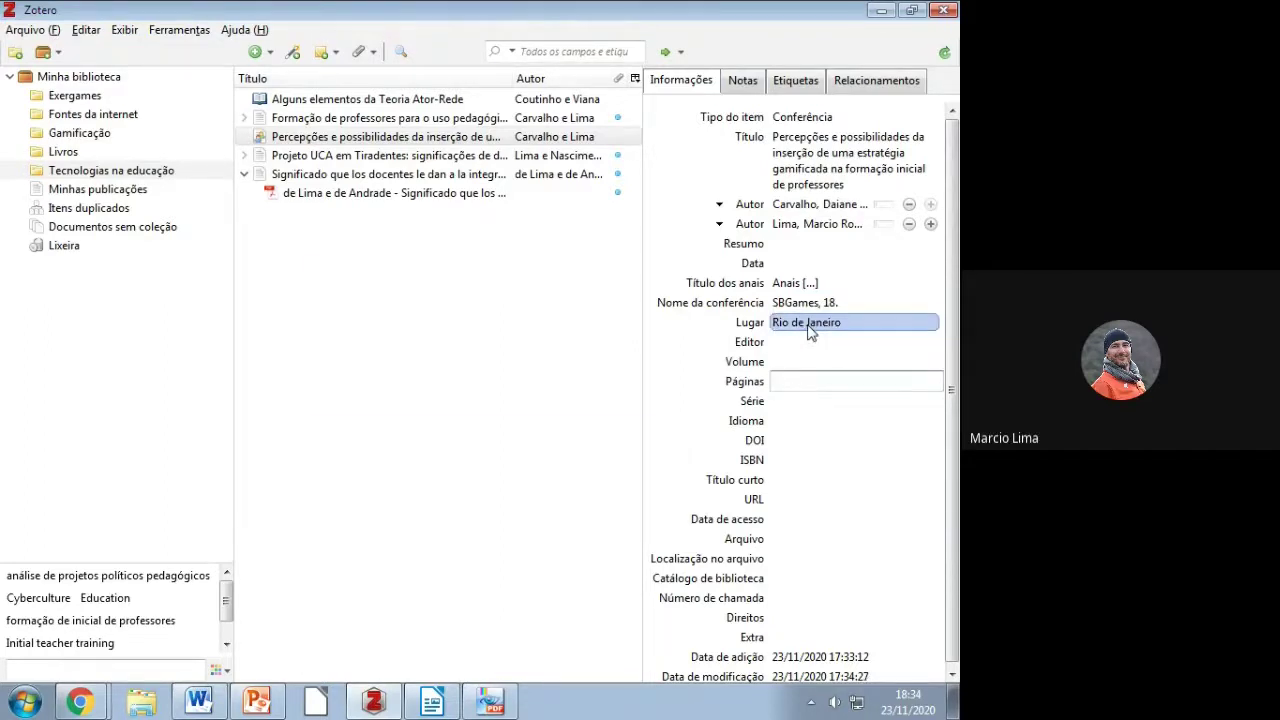
Step: Copy the page range 1204-1207 from the guide into the Páginas field
key(alt+Tab)
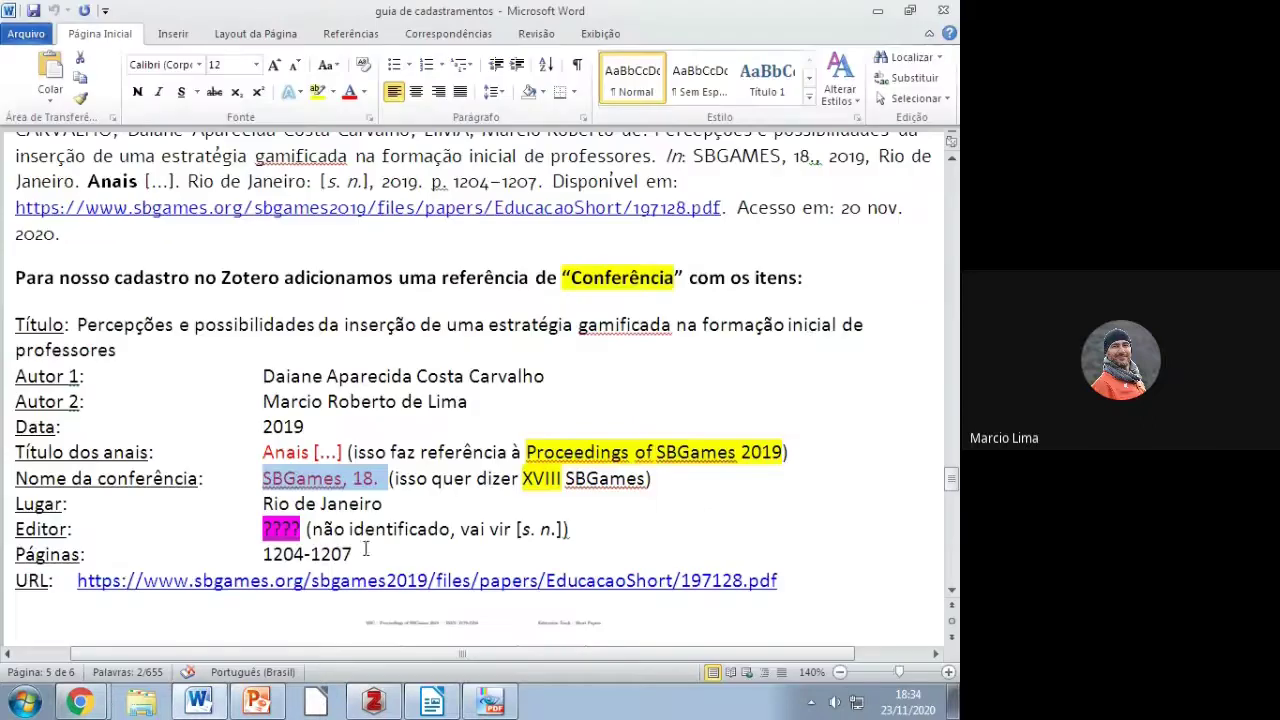
drag(354, 554, 264, 554)
right_click(333, 566)
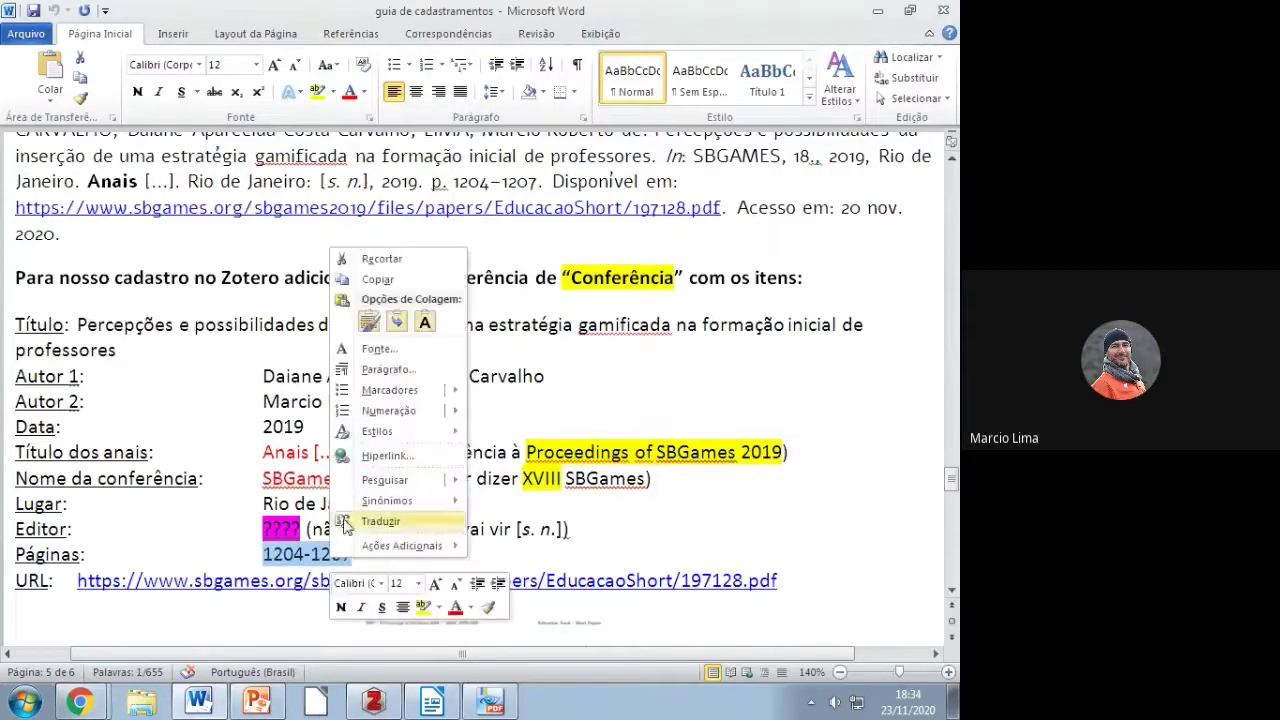
click(375, 279)
key(alt+Tab)
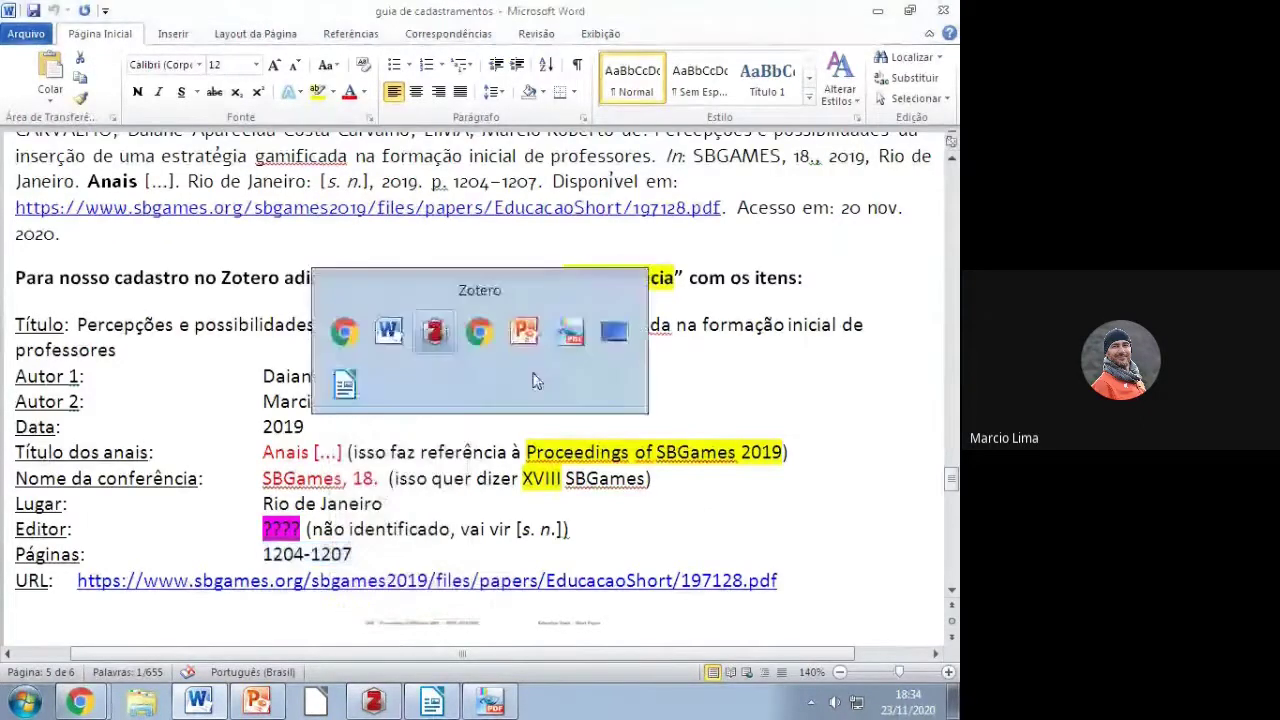
key(ctrl+v)
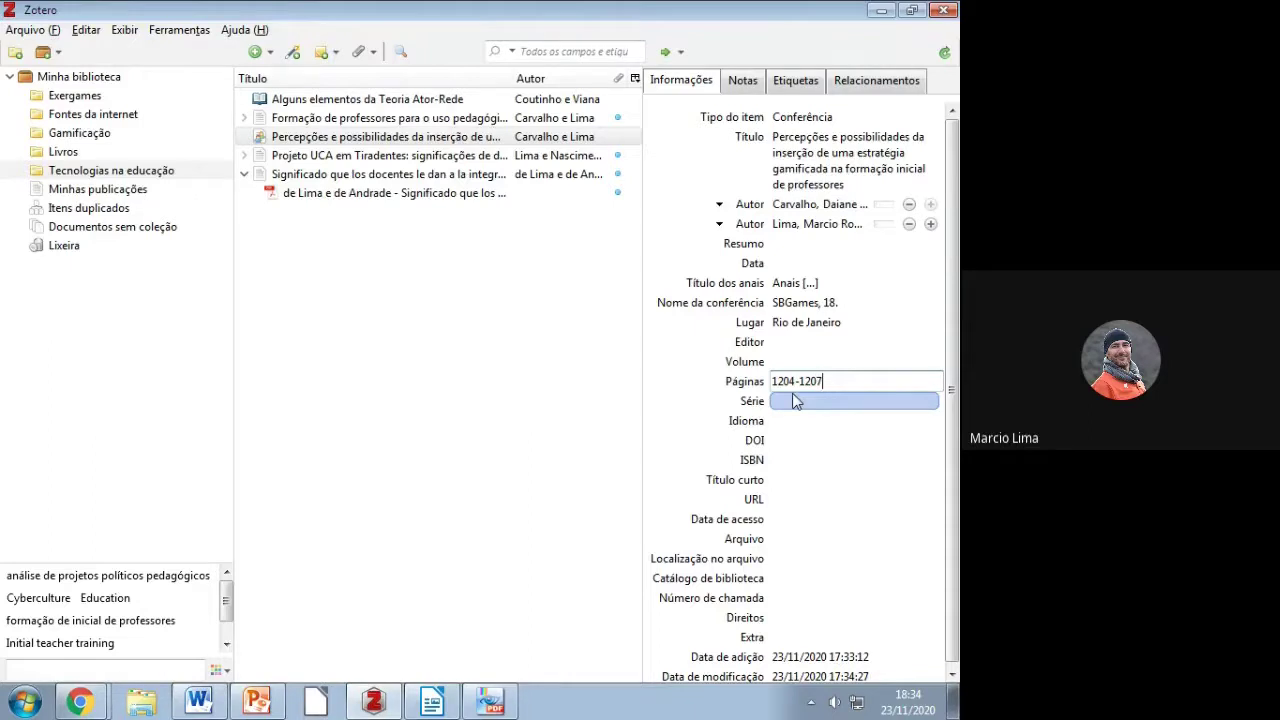
Step: Paste the sbgames.org URL from the guide and set the access date to 23/11/2020
key(alt+Tab)
right_click(98, 580)
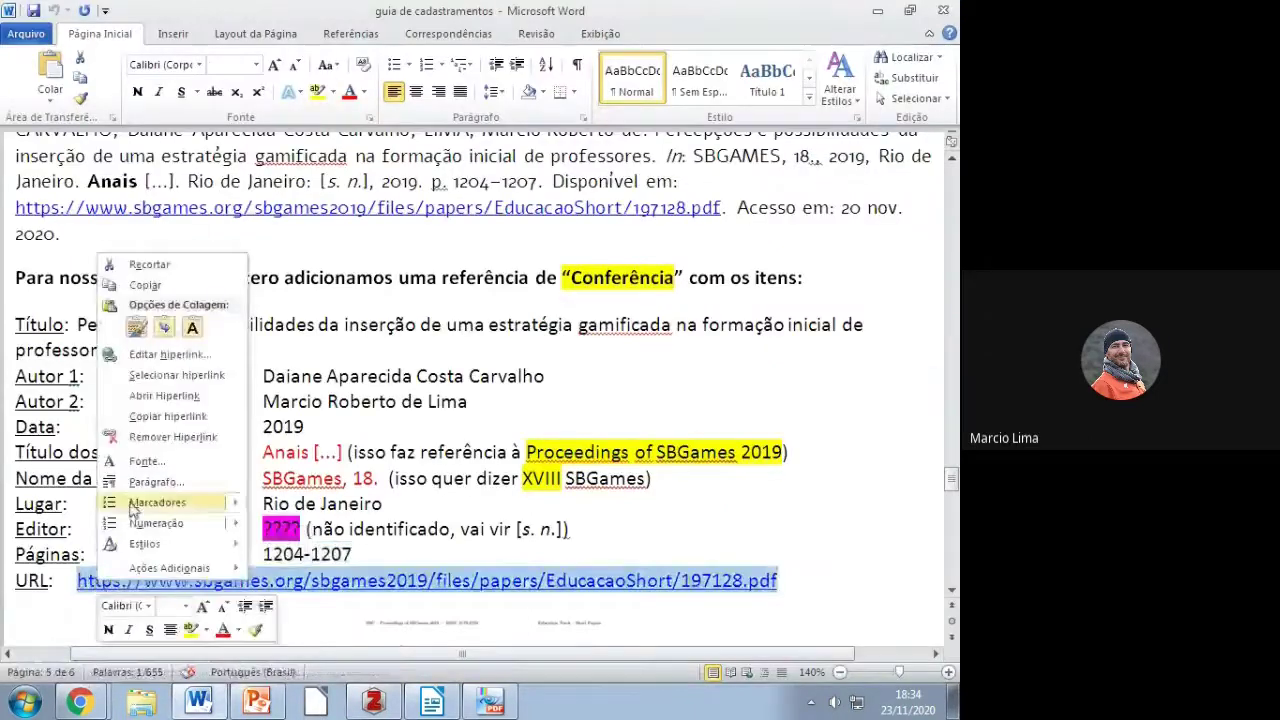
click(140, 290)
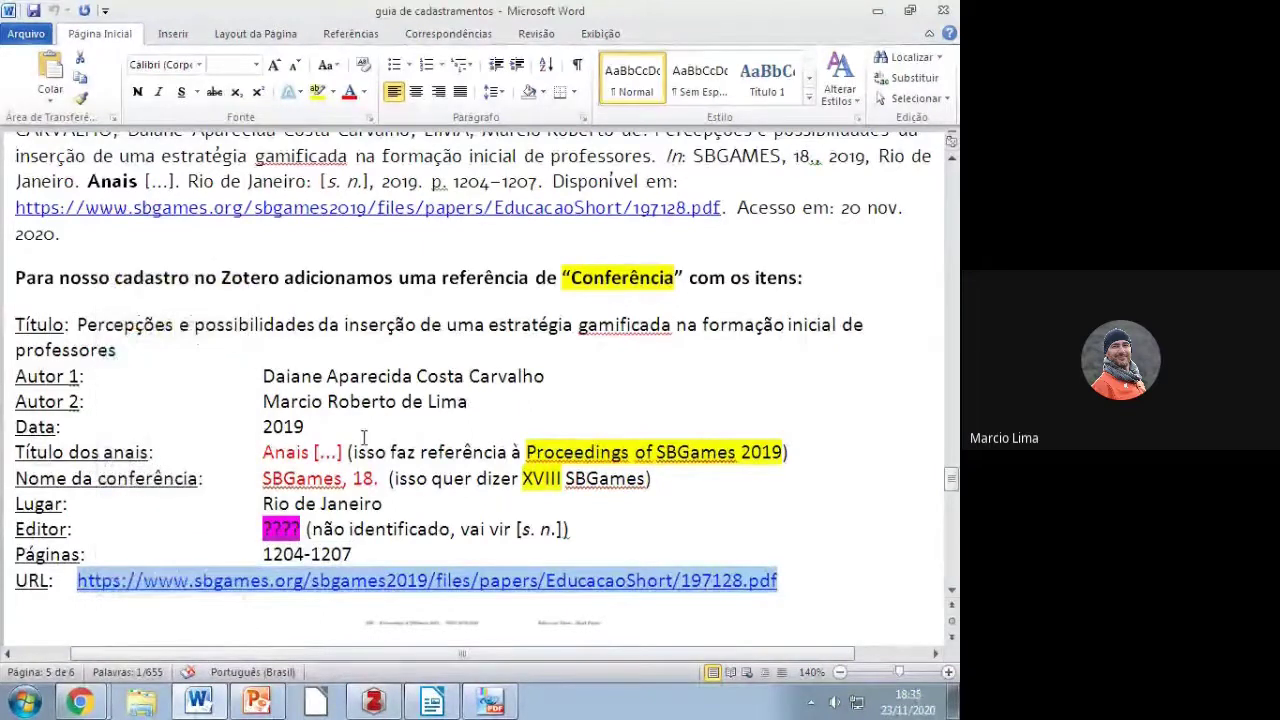
key(alt+Tab)
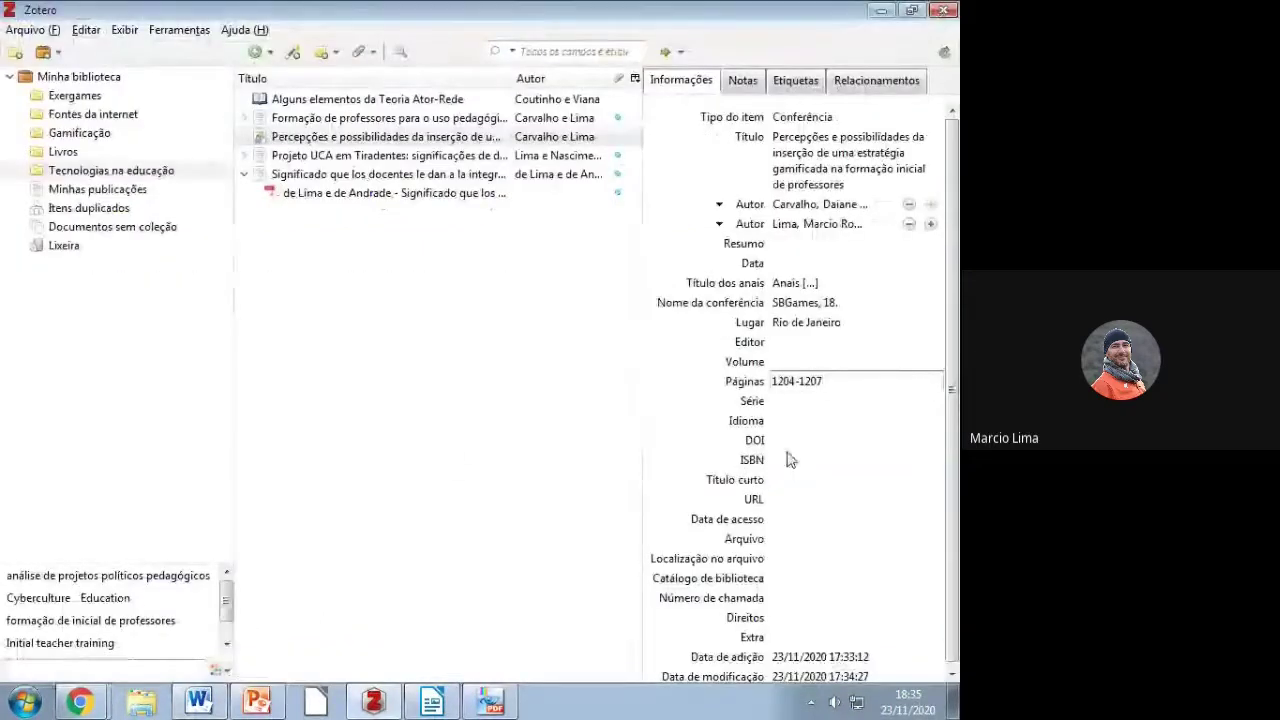
click(783, 502)
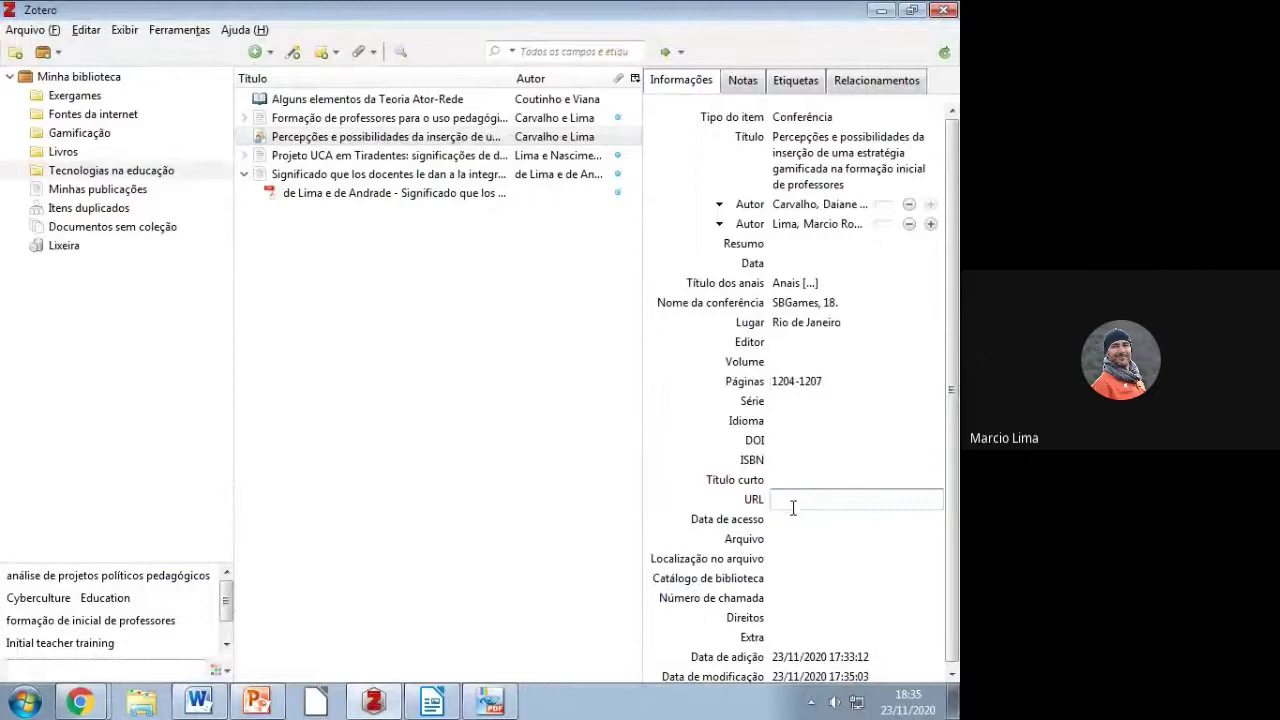
key(ctrl+v)
click(789, 519)
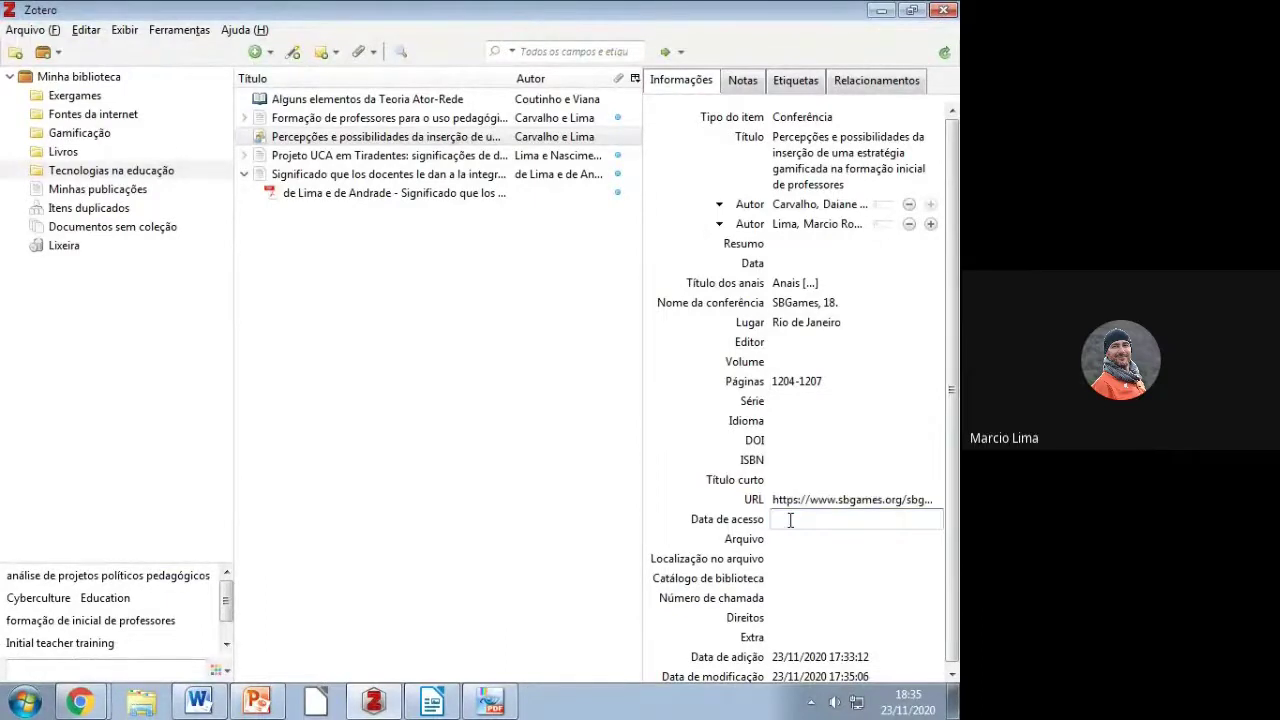
text(23/11/2020)
key(Return)
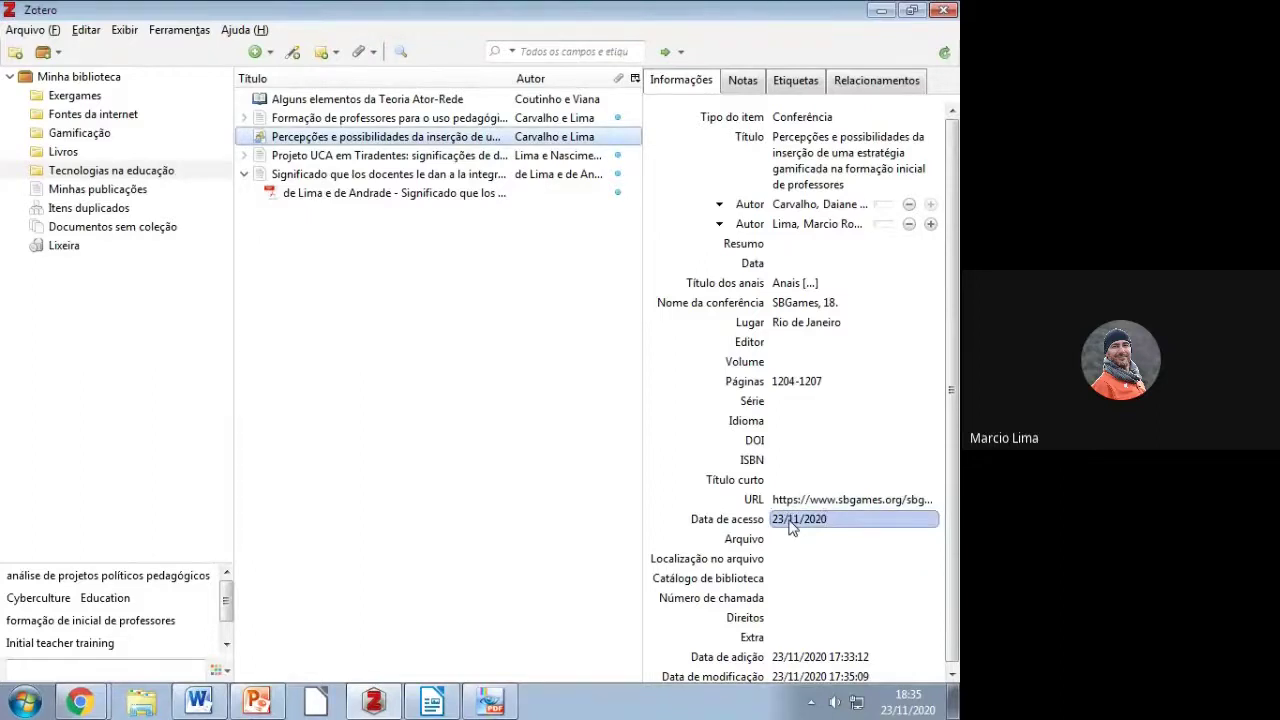
Step: Add blank lines below the original reference in the Word guide, then finish the Zotero edit
drag(432, 700, 432, 700)
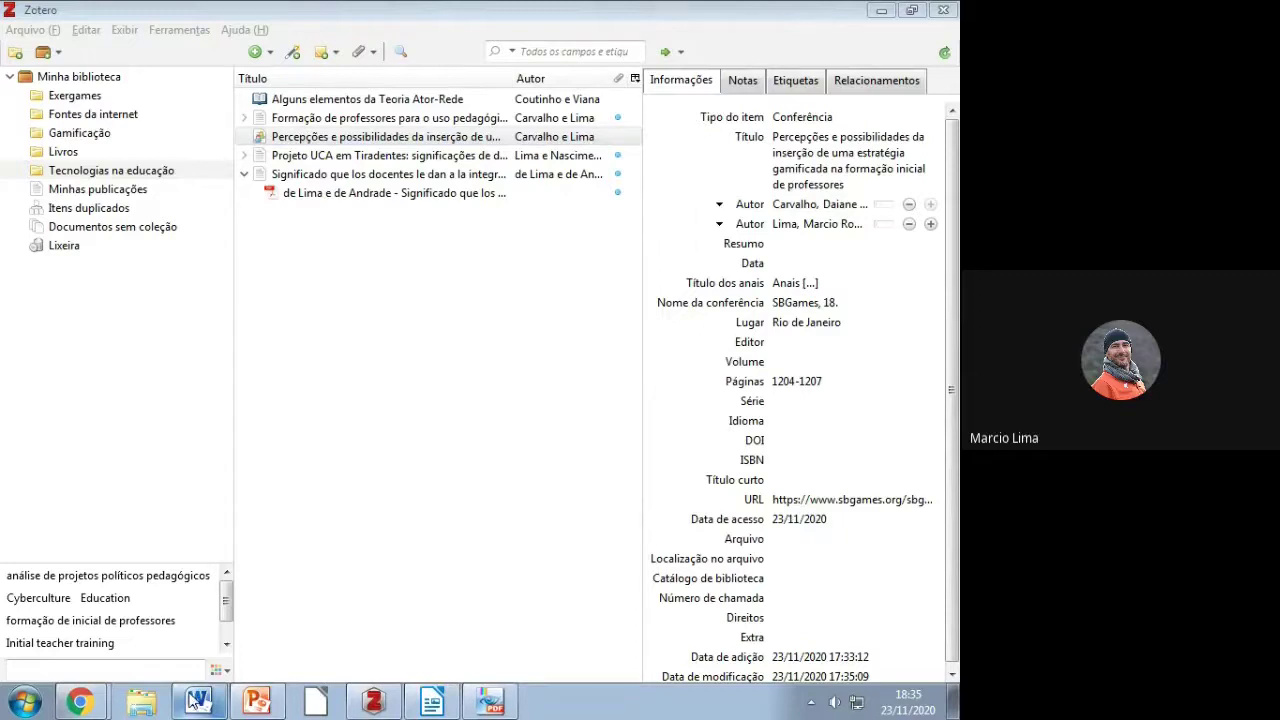
click(197, 702)
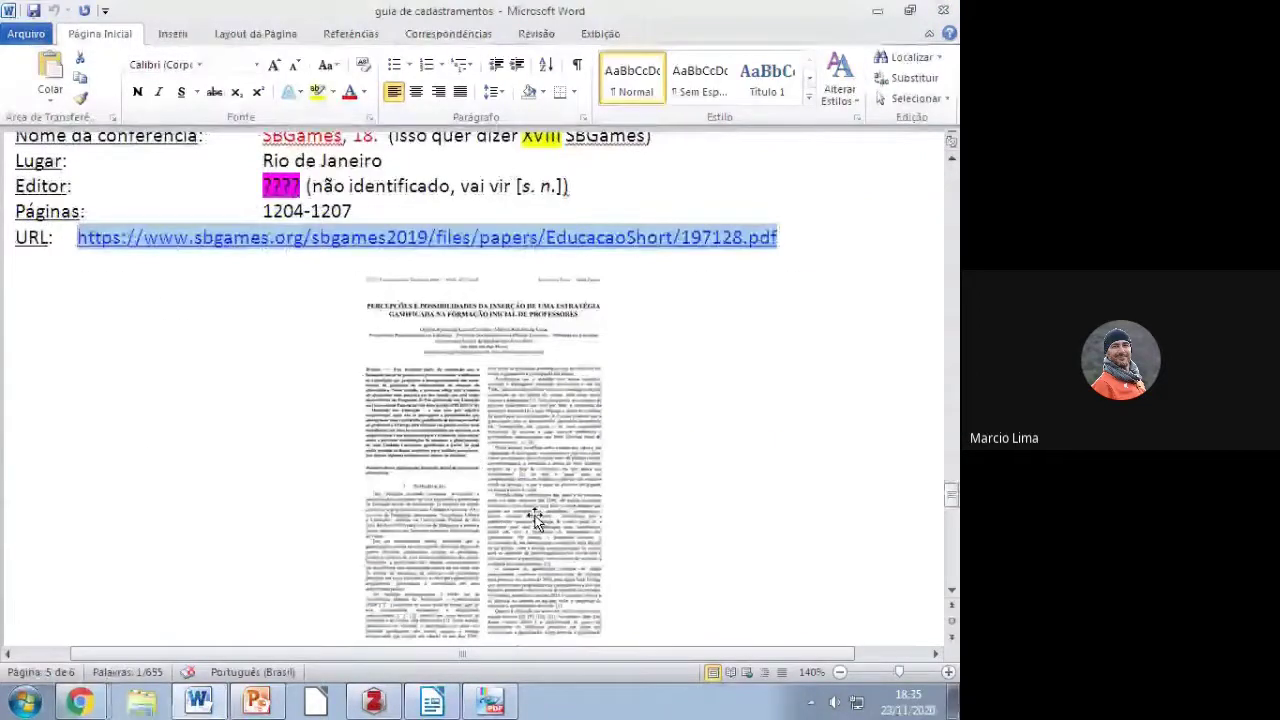
scroll(535, 520, up, 4)
scroll(518, 540, up, 3)
click(918, 321)
key(Return)
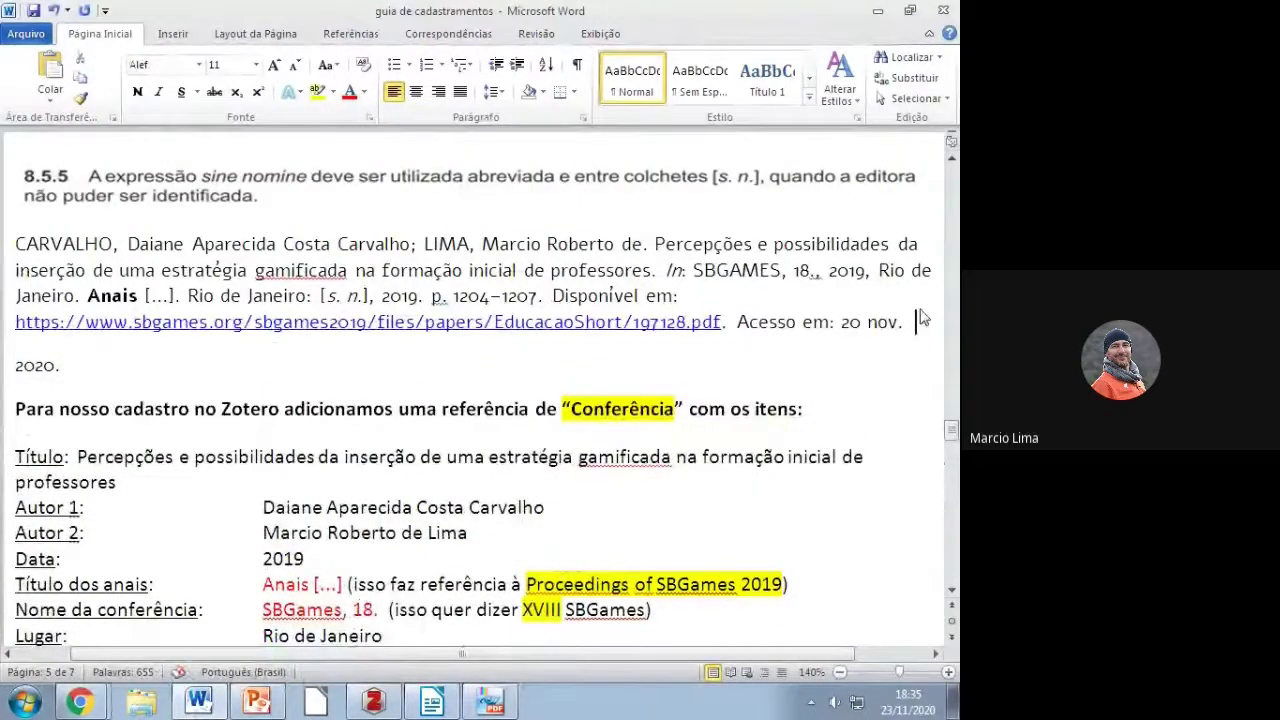
key(BackSpace)
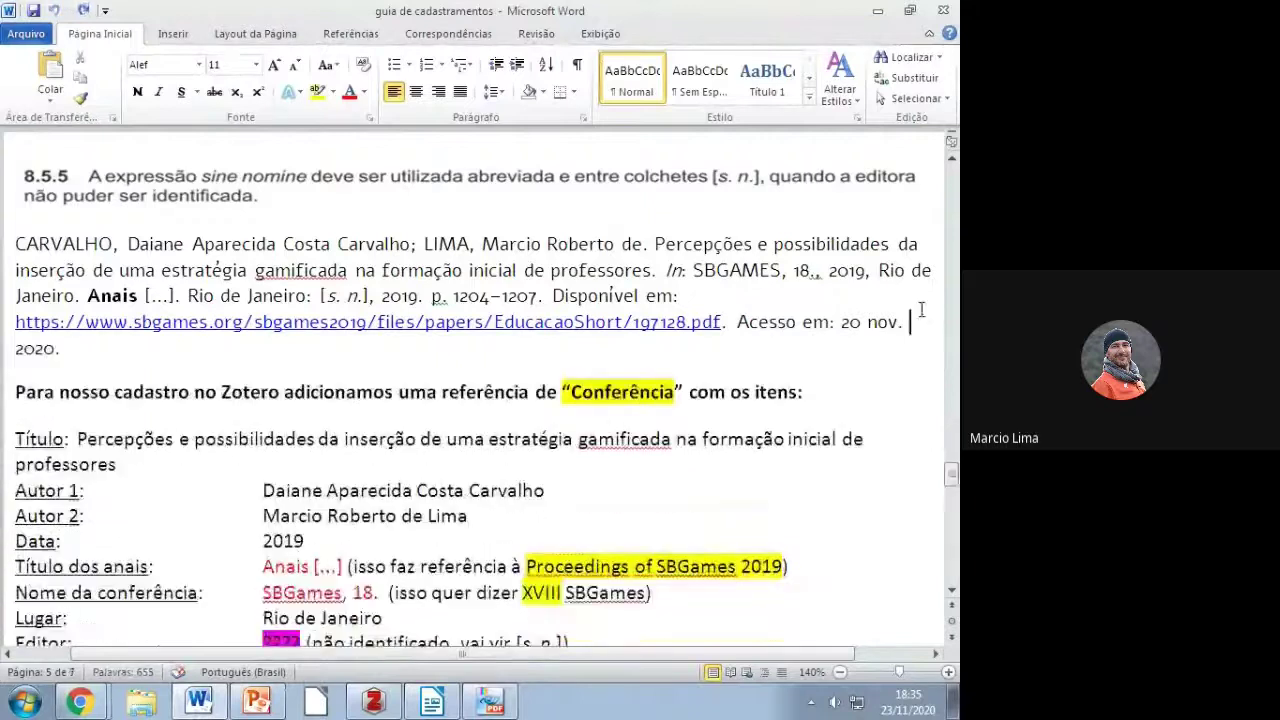
key(Return)
key(Return)
key(alt+Tab)
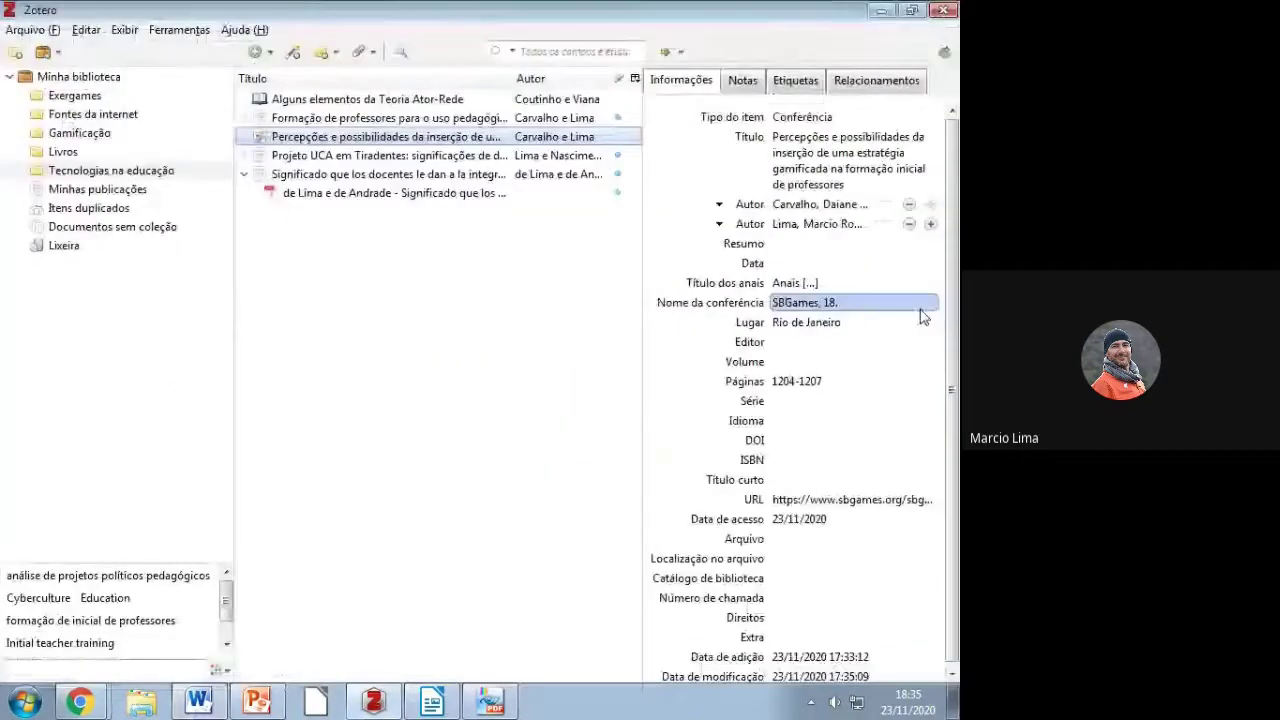
key(Return)
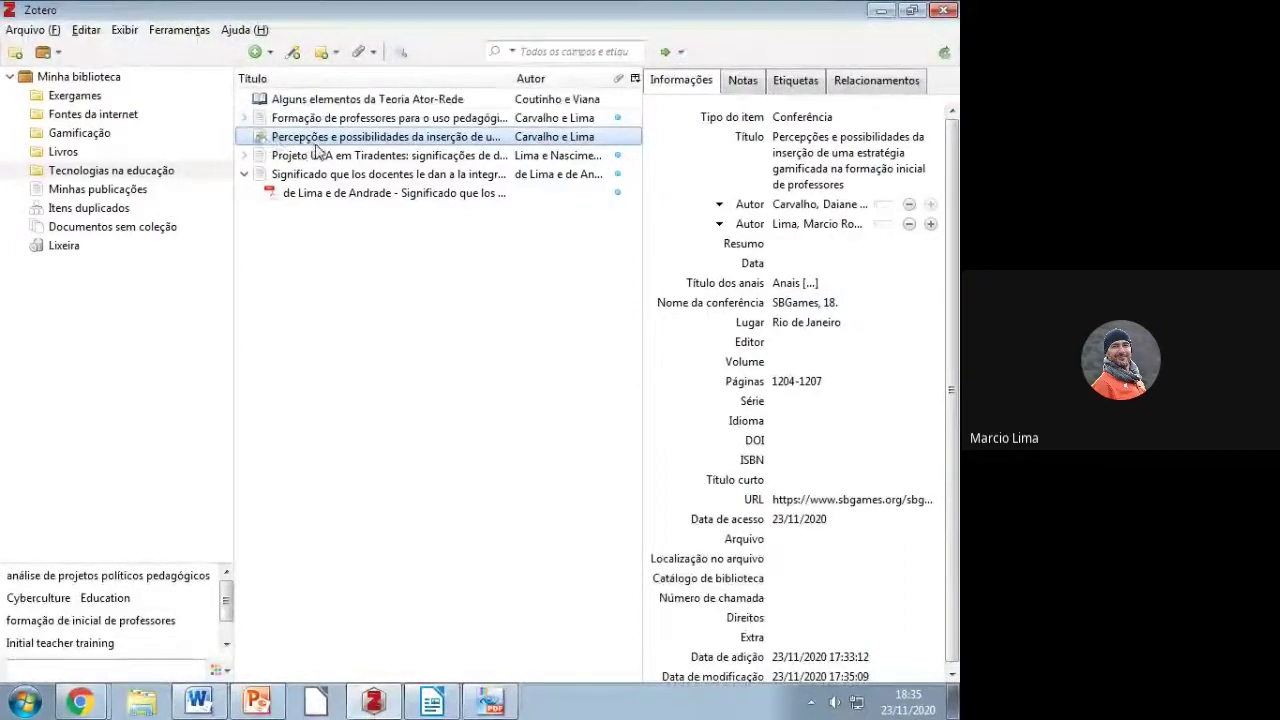
Step: Generate a bibliography entry from the conference item and copy it to the clipboard
right_click(347, 143)
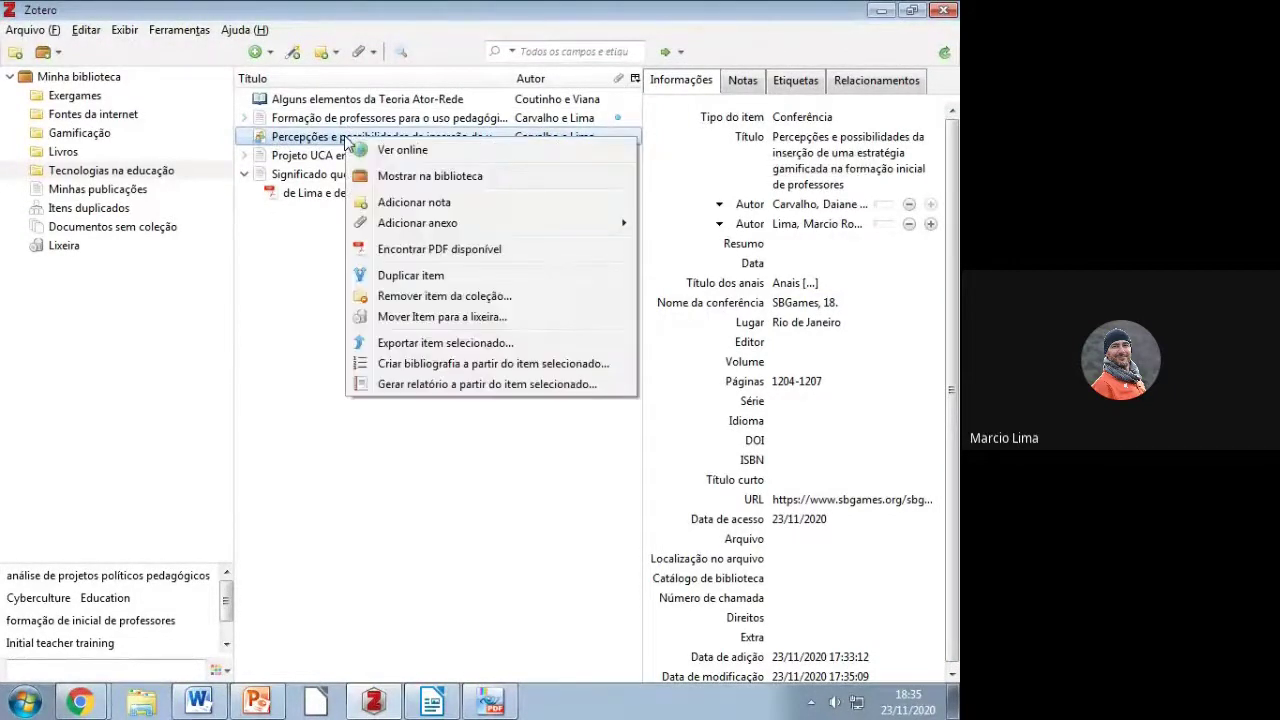
click(428, 366)
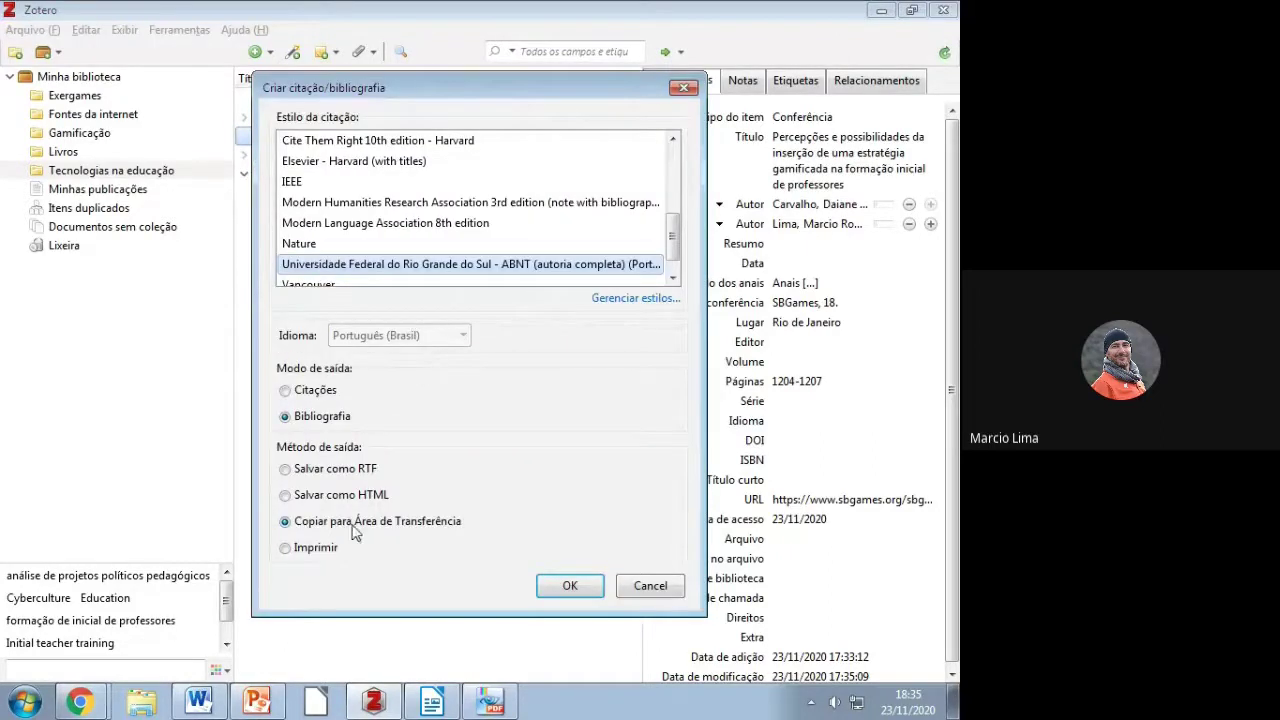
click(583, 590)
Step: Paste the generated reference on the blank line below the original in the Word guide
click(440, 700)
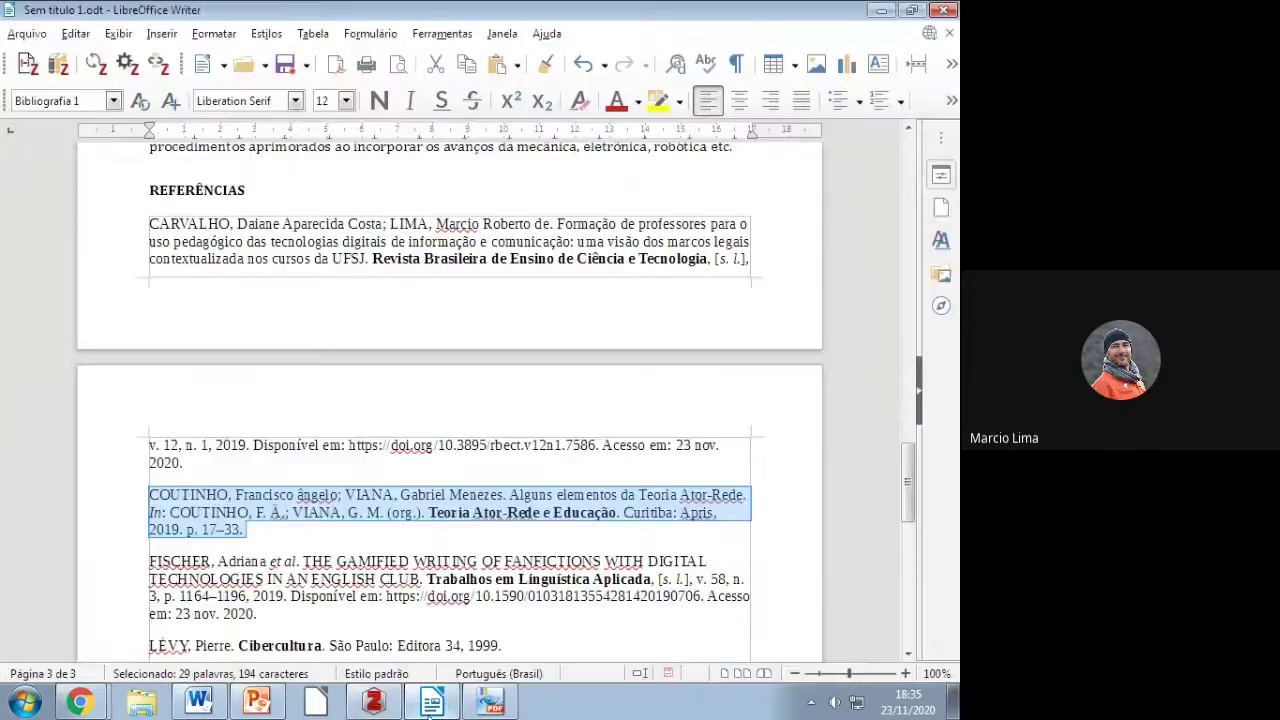
click(430, 703)
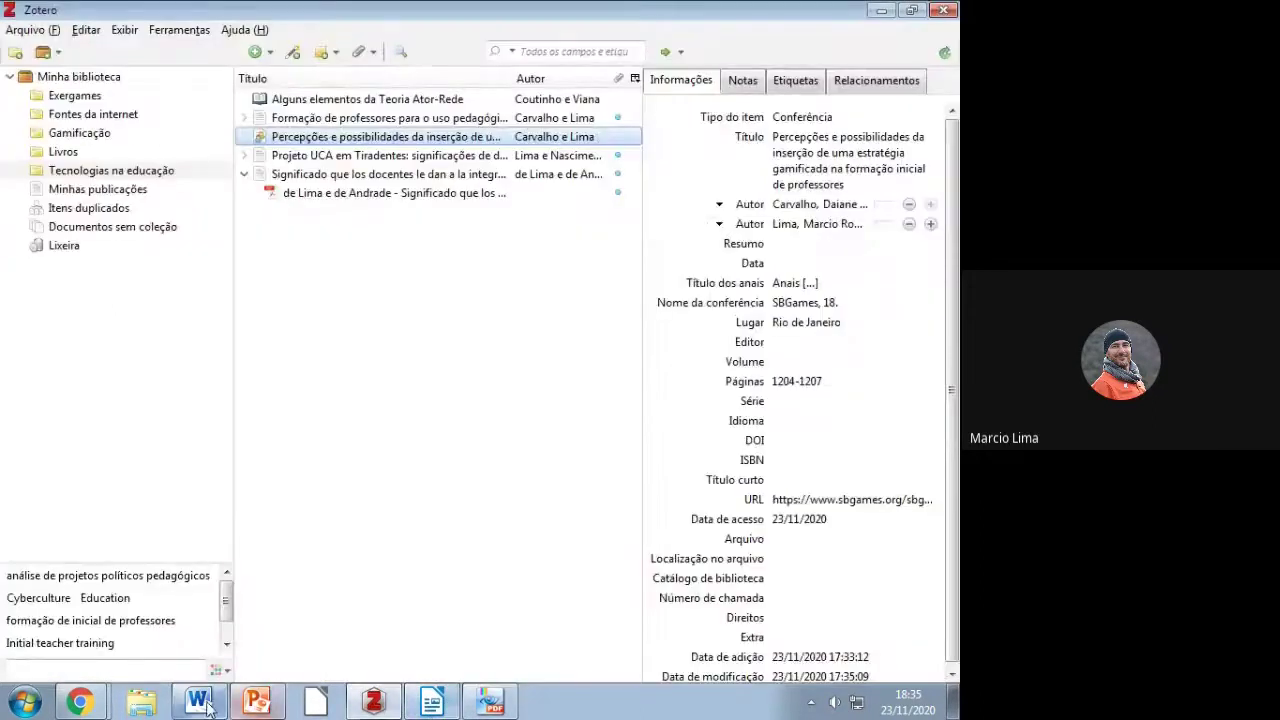
click(198, 703)
click(58, 422)
text(CARVALHO, Daiane Aparecida Costa; LIMA, Marcio Roberto de. Percepções e possibilidades da inserção de uma estratégia gamificada na formação inicial de professores. In: SBGAMES, 18., [s. d.], Rio de Janeiro. Anais [...]. Rio de Janeiro: [s. n.], [s. d.]. p. 1204–1207. Disponível em: https://www.sbgames.org/sbgames2019/files/papers/EducacaoShort/197128.pdf. Acesso em: 23 nov. 2020.)
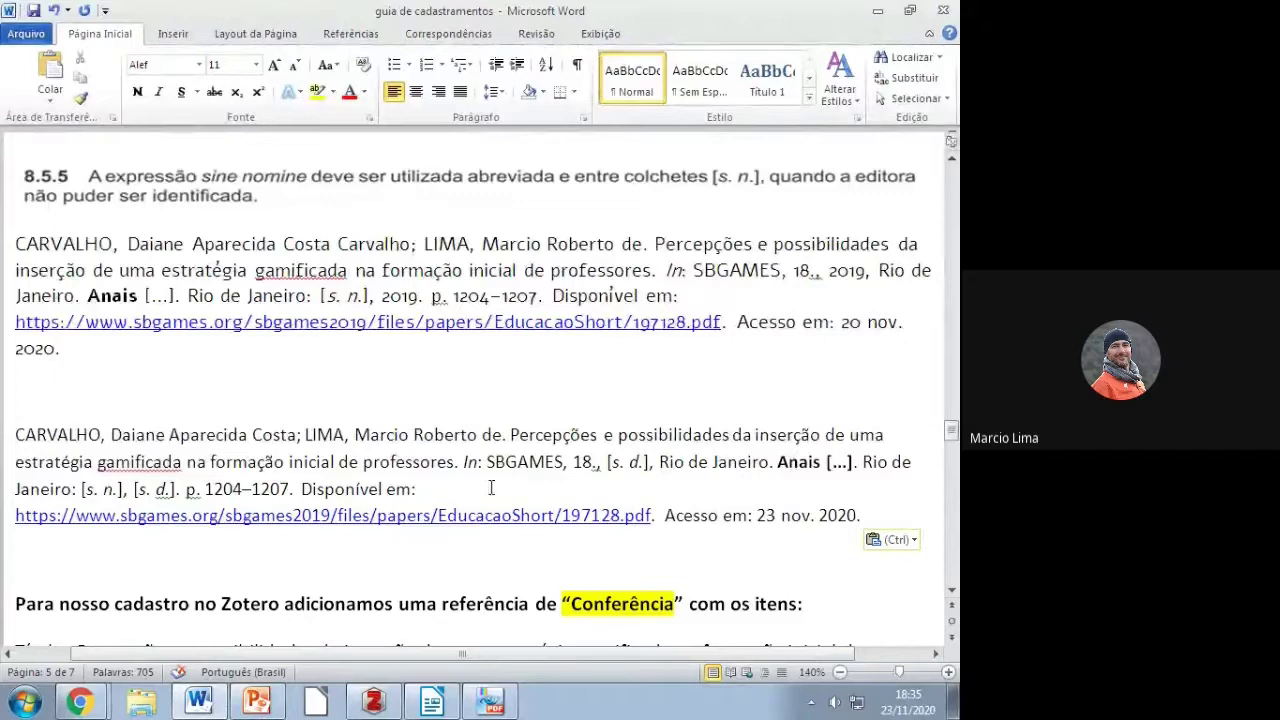
drag(487, 462, 566, 462)
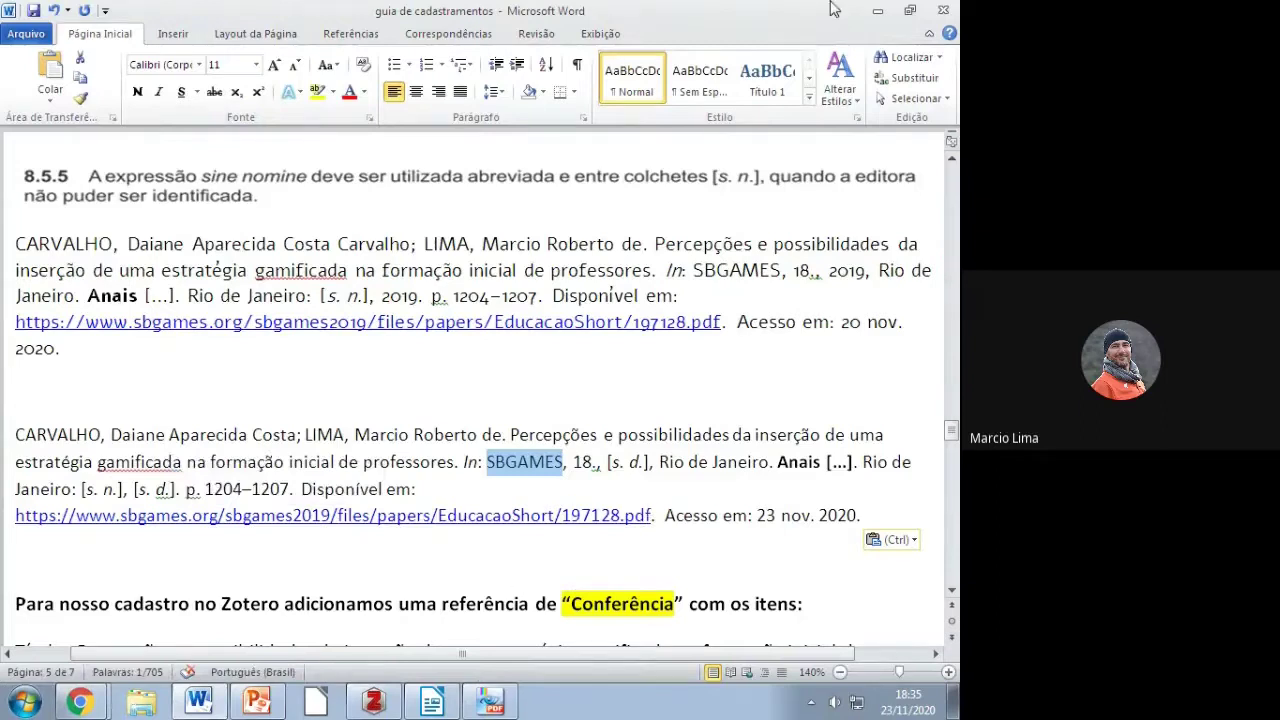
click(876, 14)
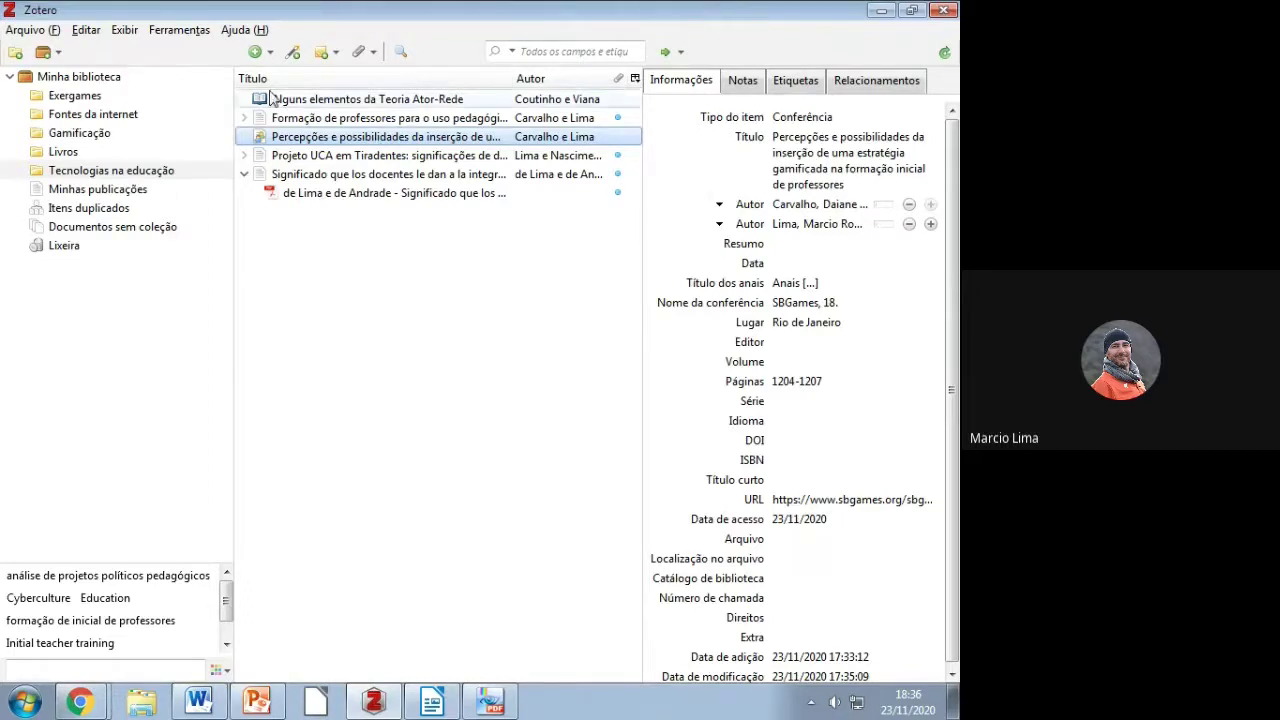
Step: Add a new Tese item to the Tecnologias na educação collection via the More item types
click(258, 51)
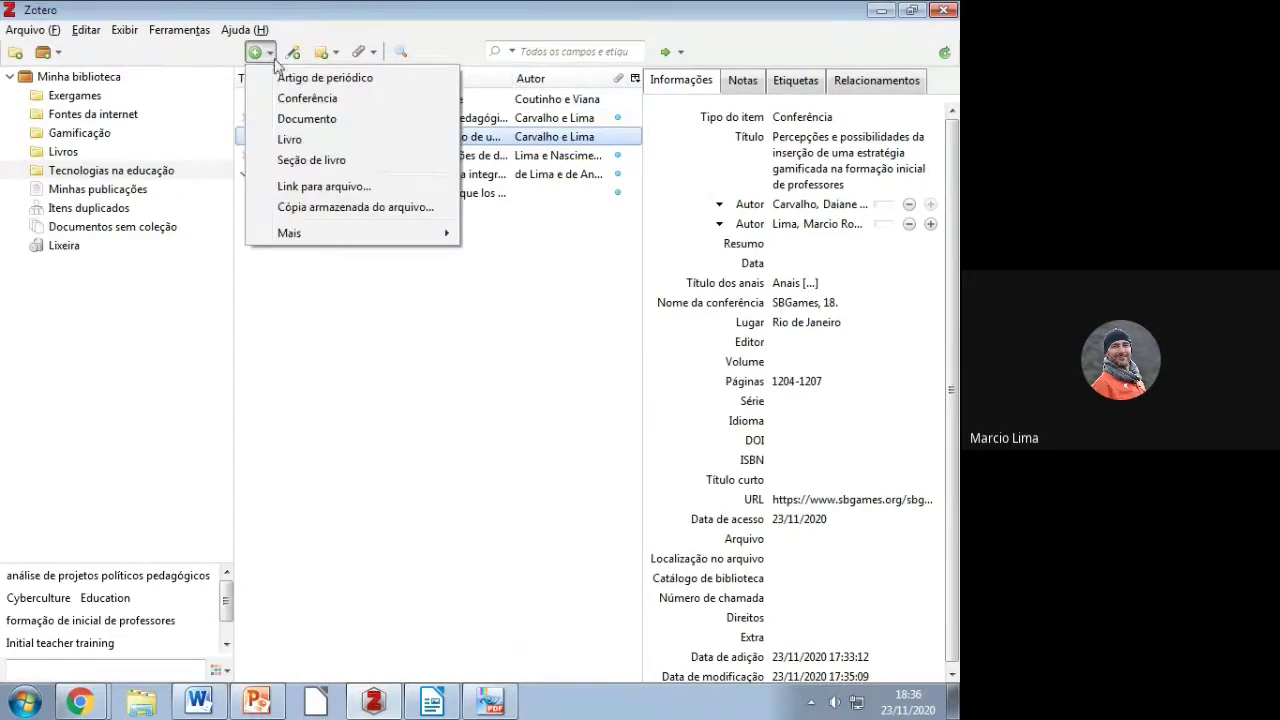
mouse_move(308, 236)
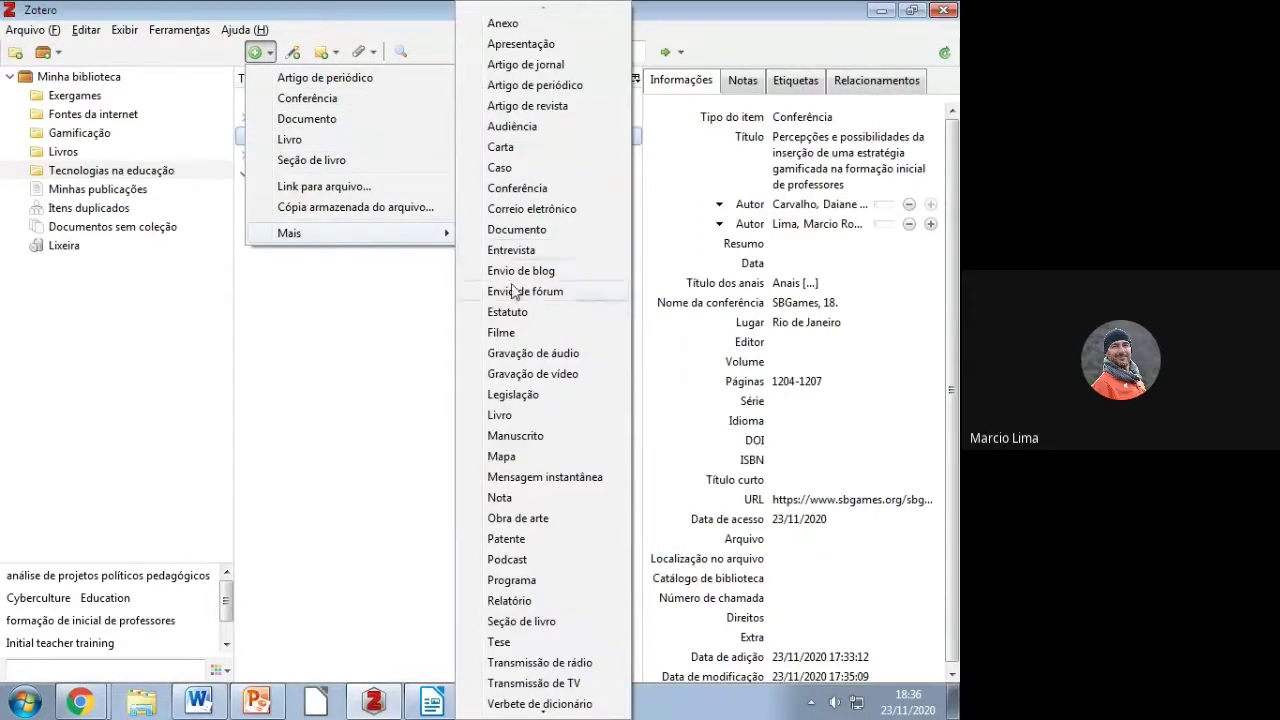
click(515, 645)
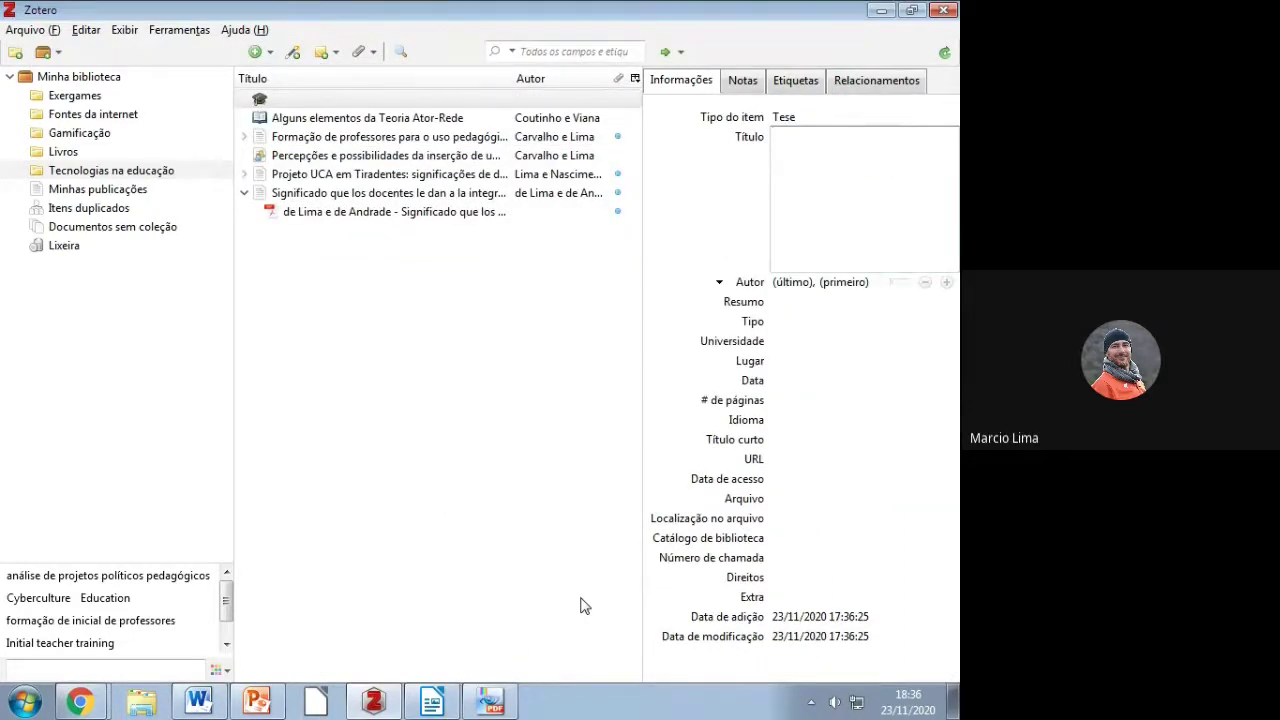
key(alt+Tab)
key(alt+Tab)
key(alt+Tab)
key(alt+Tab)
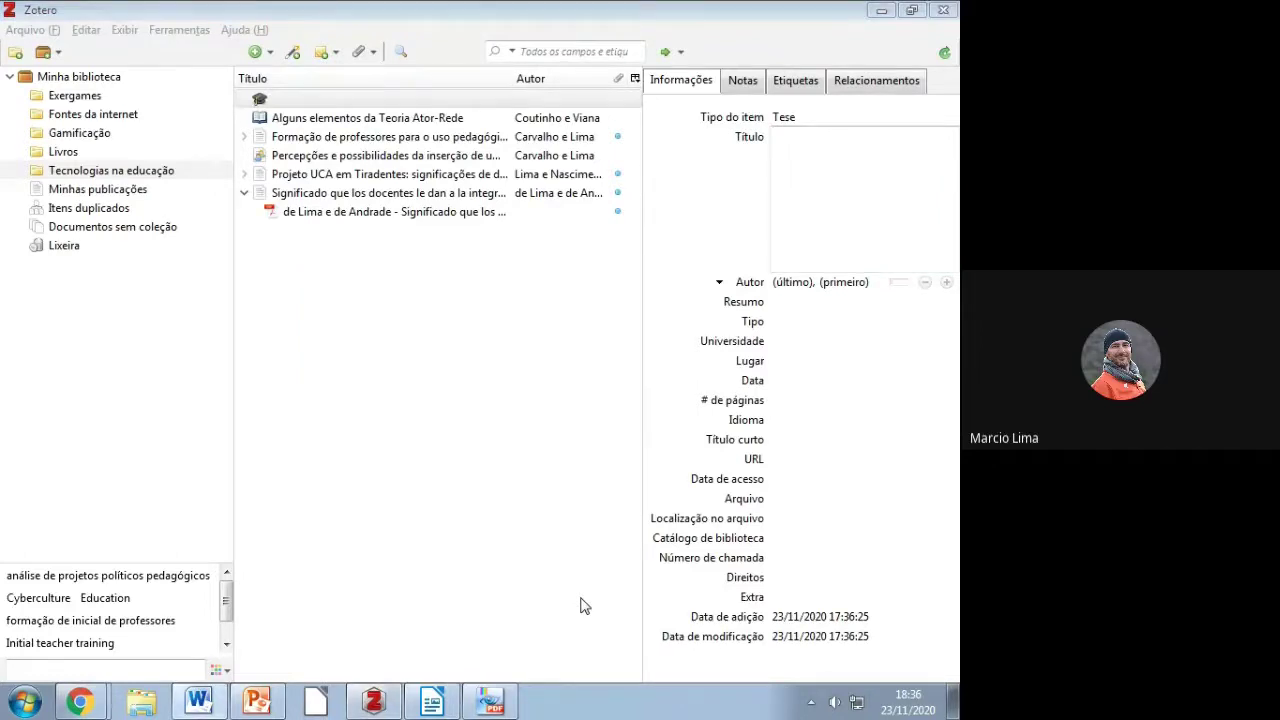
Step: Review the LIMA thesis reference's author, title, year, Dissertação and university parts in the guide
scroll(270, 518, down, 15)
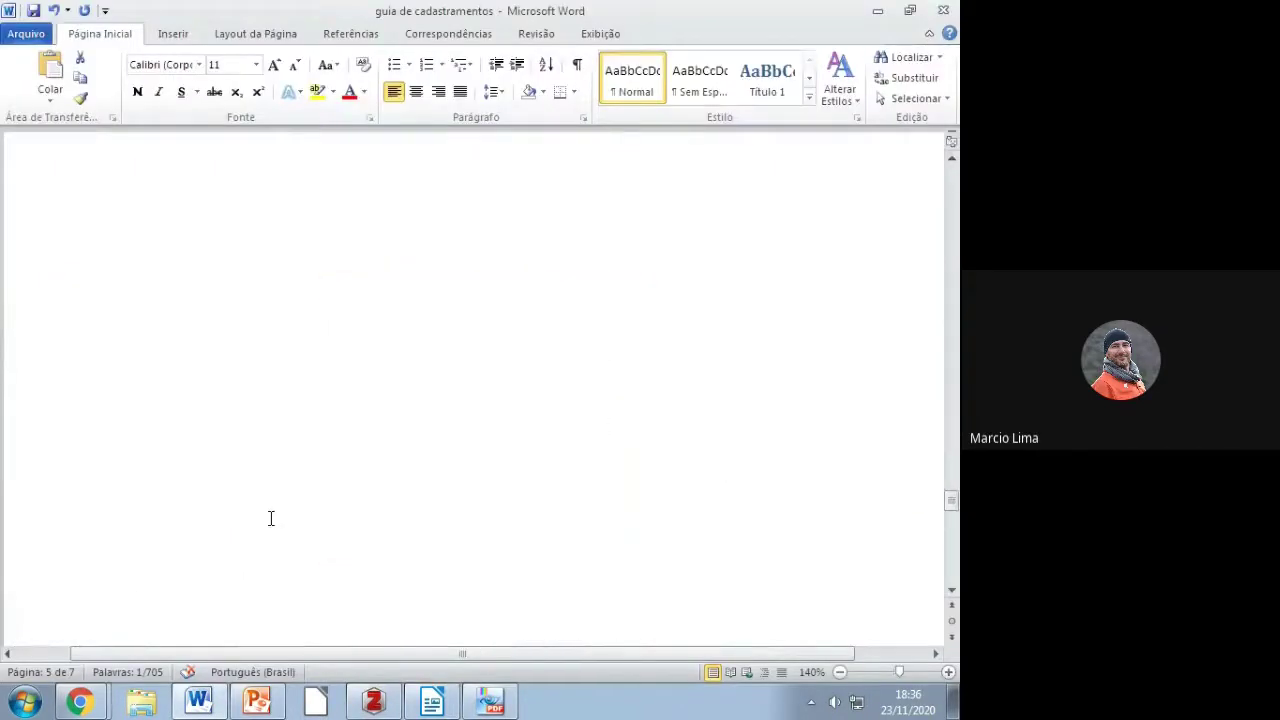
scroll(270, 518, down, 10)
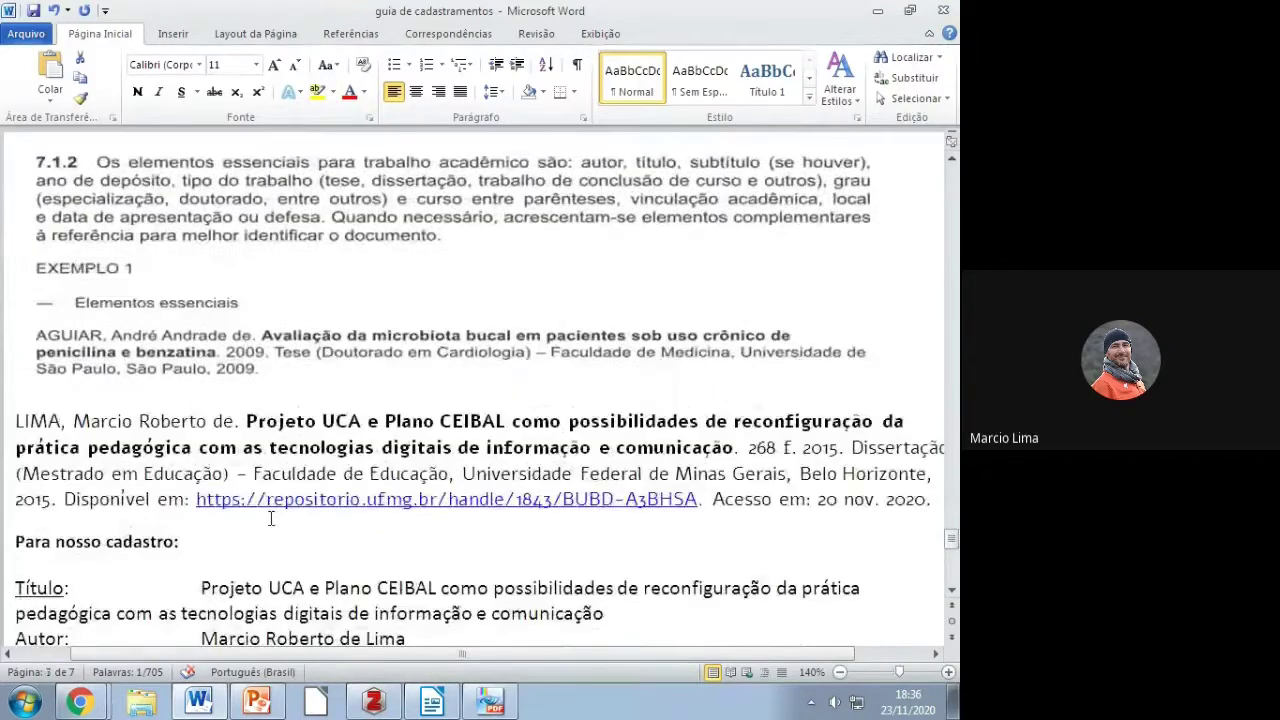
drag(14, 421, 797, 458)
click(248, 421)
click(810, 448)
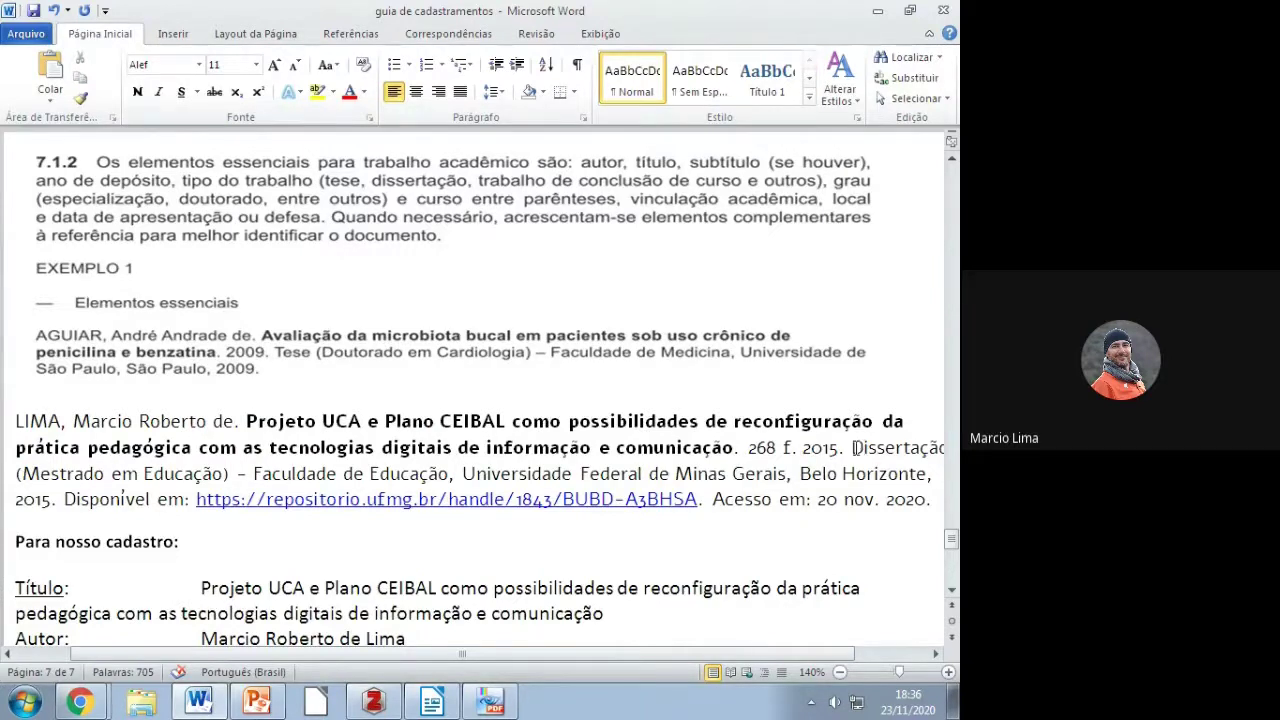
drag(854, 448, 742, 450)
drag(164, 473, 672, 488)
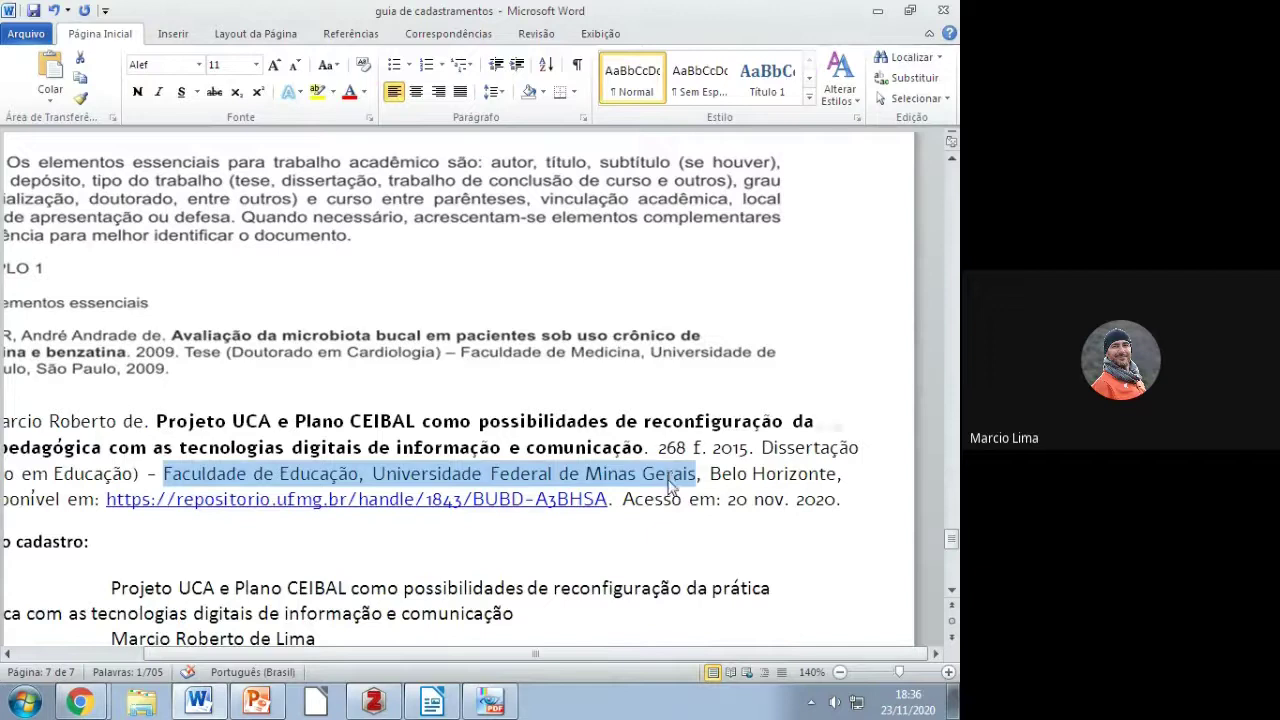
click(710, 474)
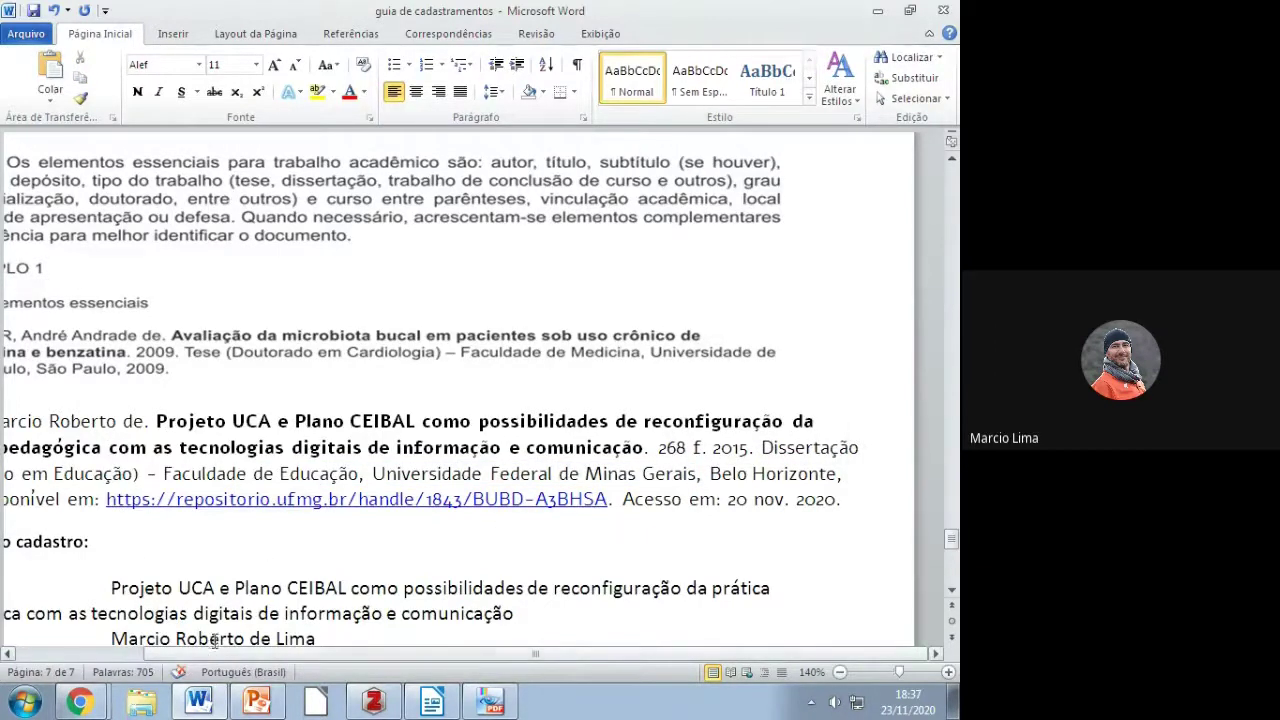
Step: Copy the two-line thesis title 'Projeto UCA e Plano CEIBAL…' from the guide
scroll(395, 570, down, 3)
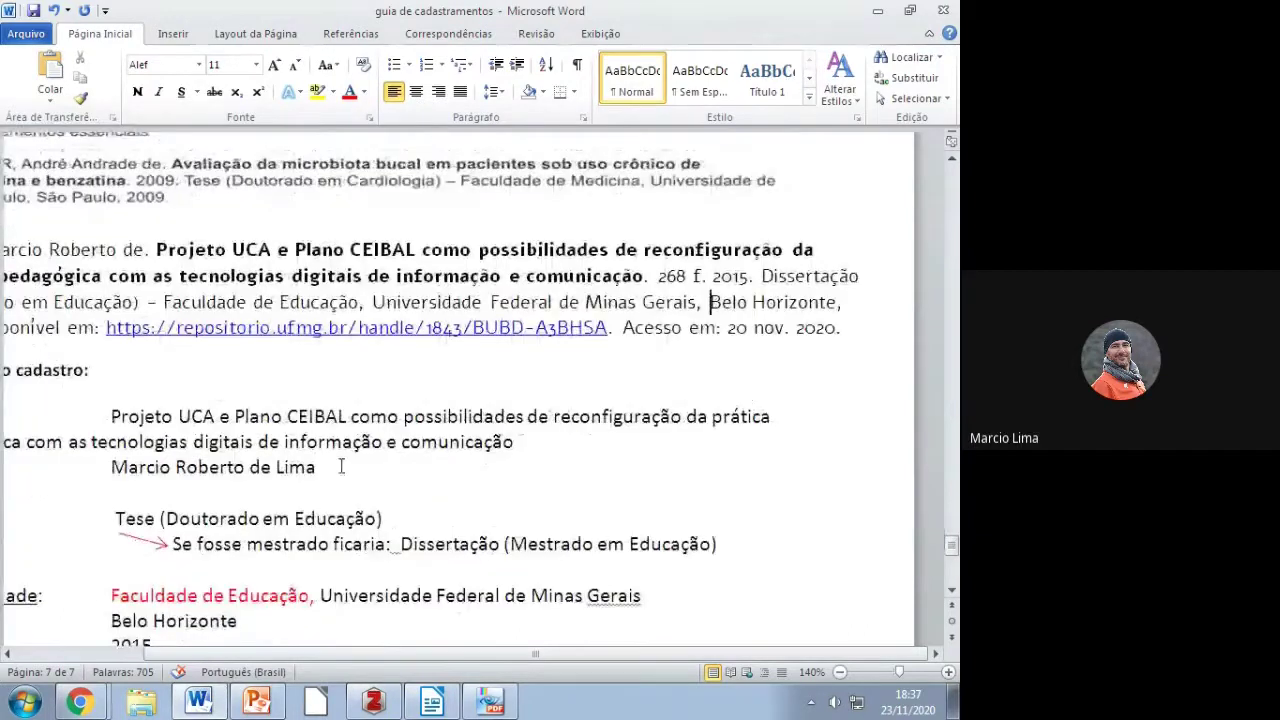
drag(513, 442, 128, 416)
right_click(128, 416)
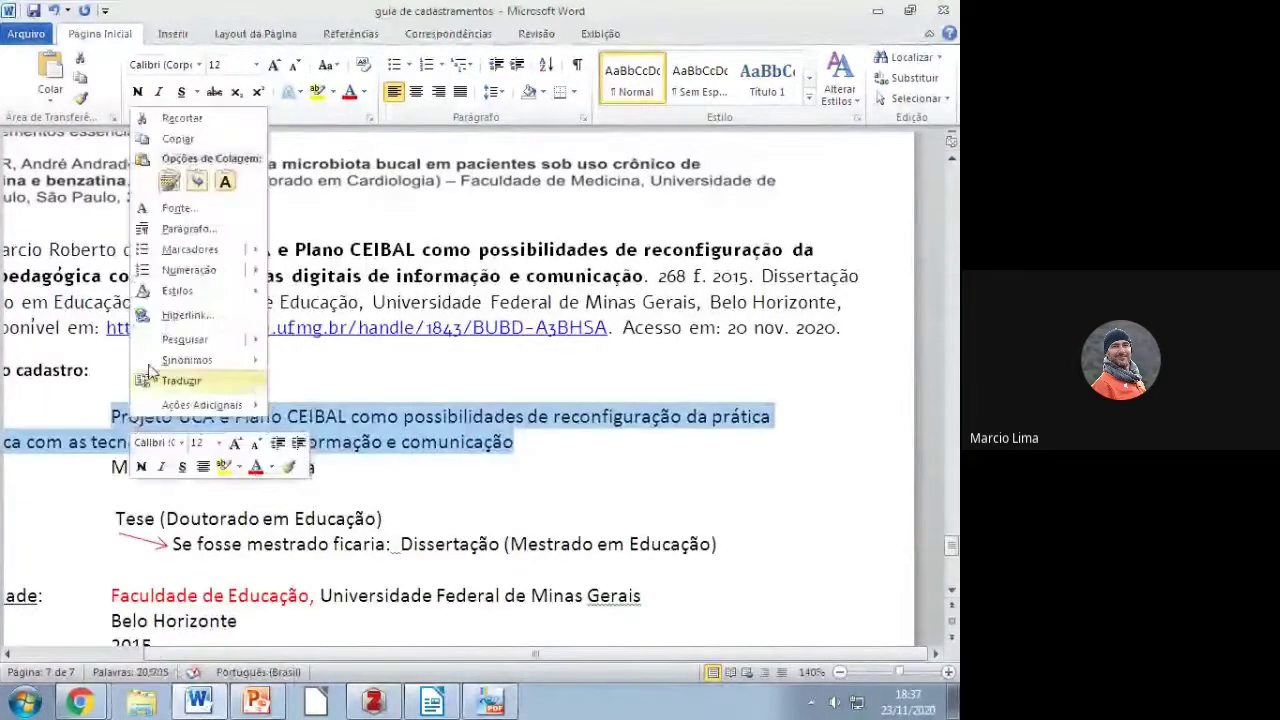
click(175, 134)
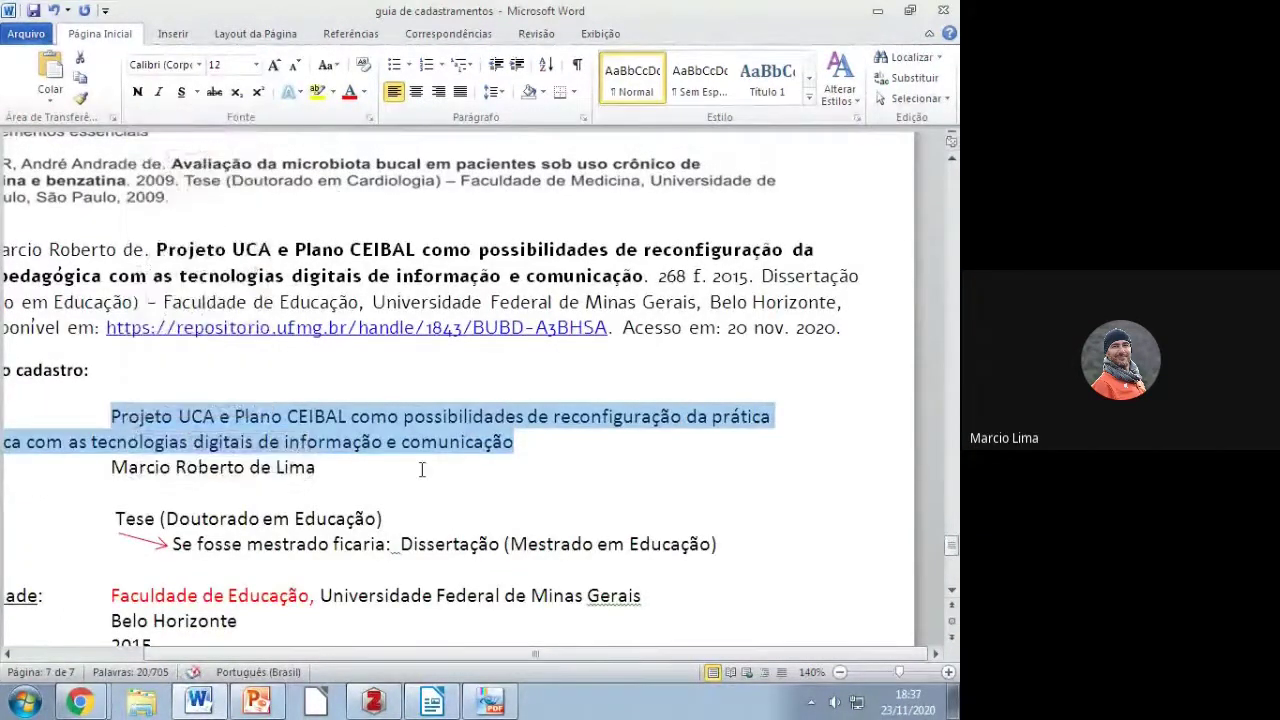
key(alt+Tab)
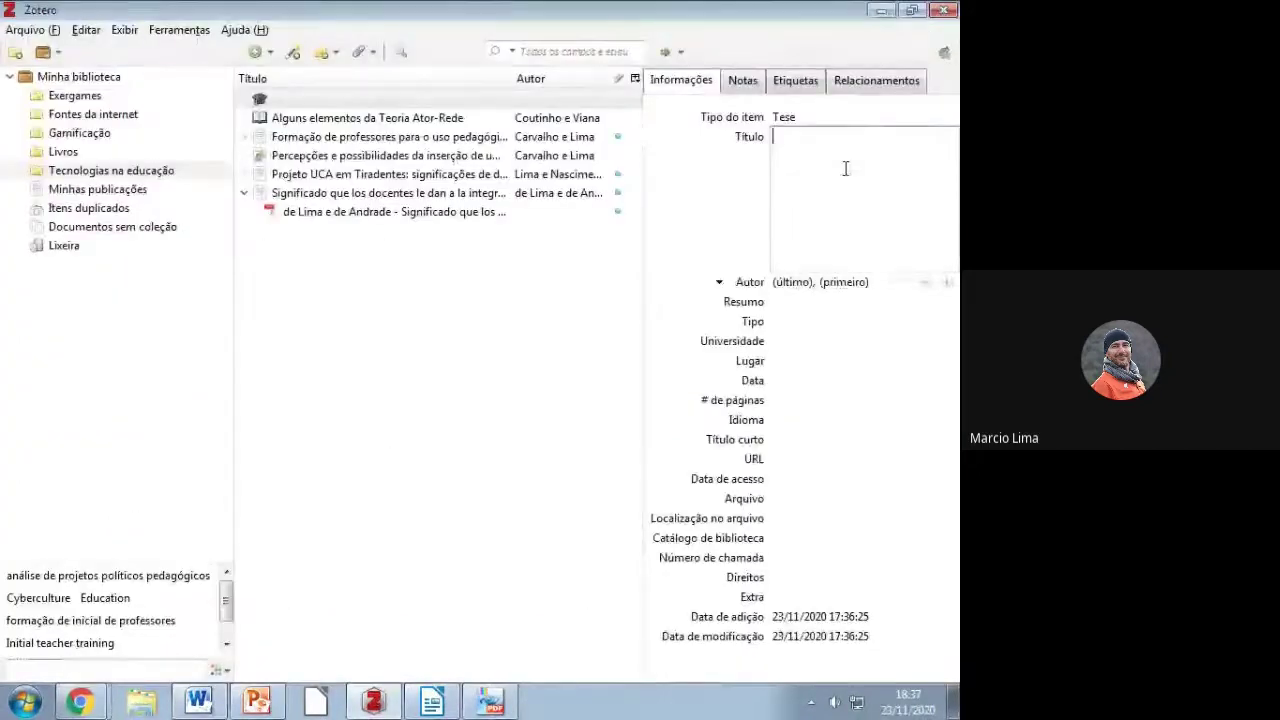
Step: Paste the thesis title into Título and fill the author Lima from the suggestion
right_click(846, 166)
click(880, 248)
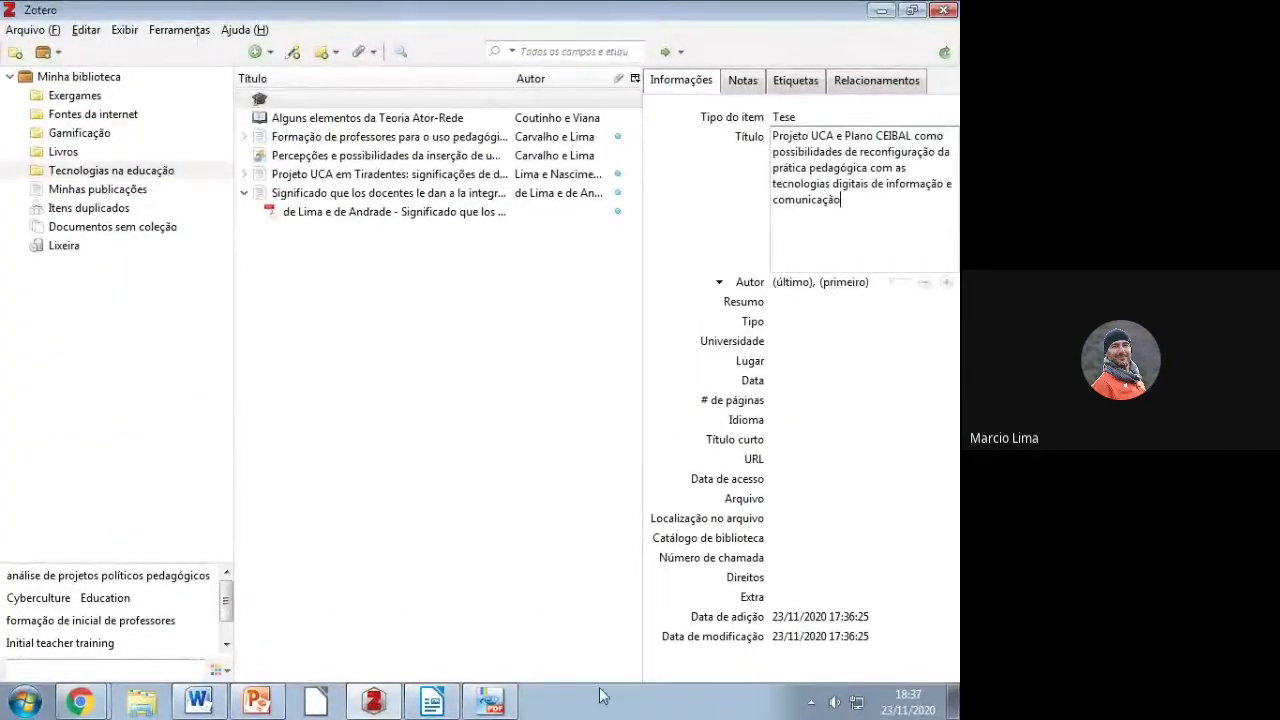
click(800, 285)
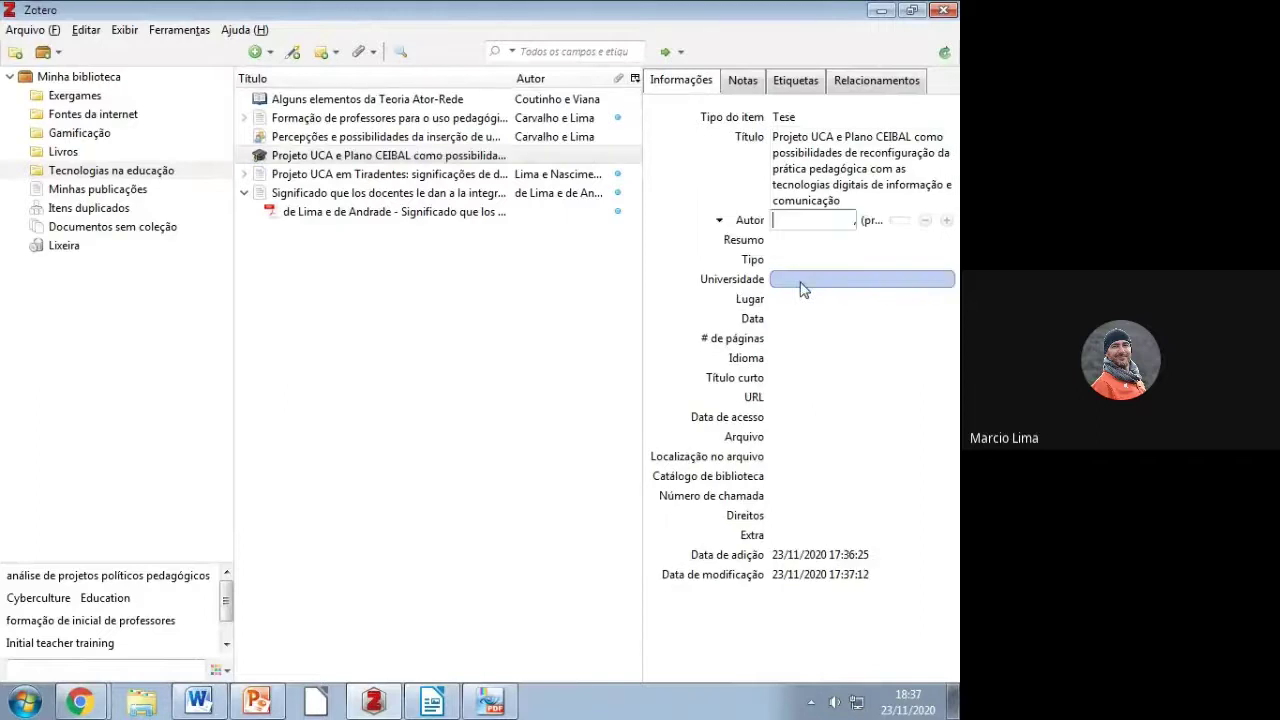
text(lim)
click(805, 276)
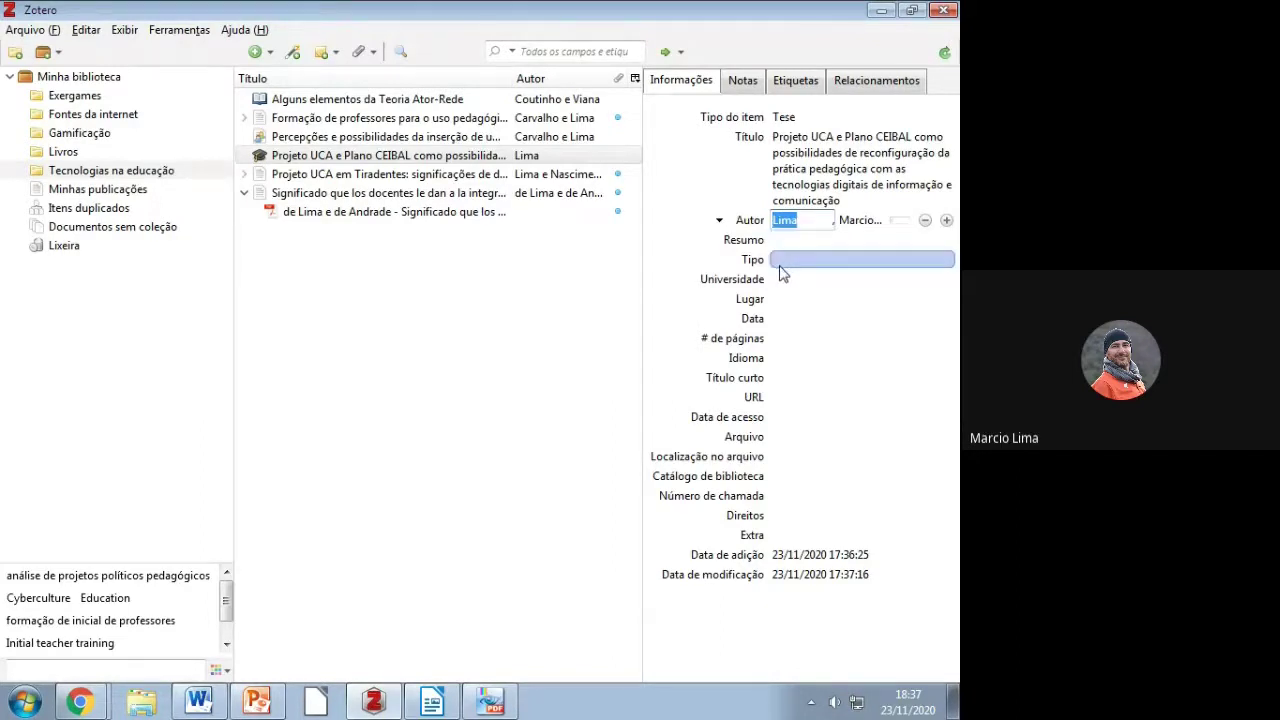
Step: Set the thesis Tipo to 'Tese (Doutorado em Educação)' copied from the guide
key(alt+Tab)
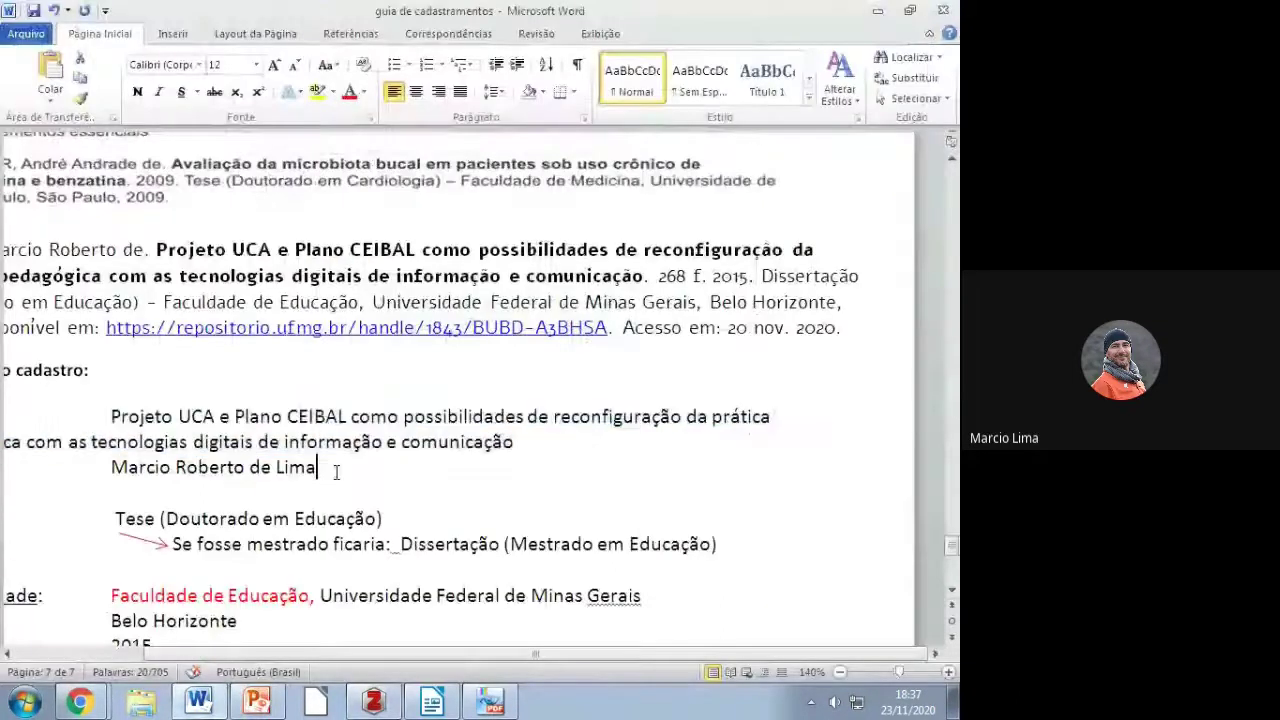
drag(170, 653, 72, 653)
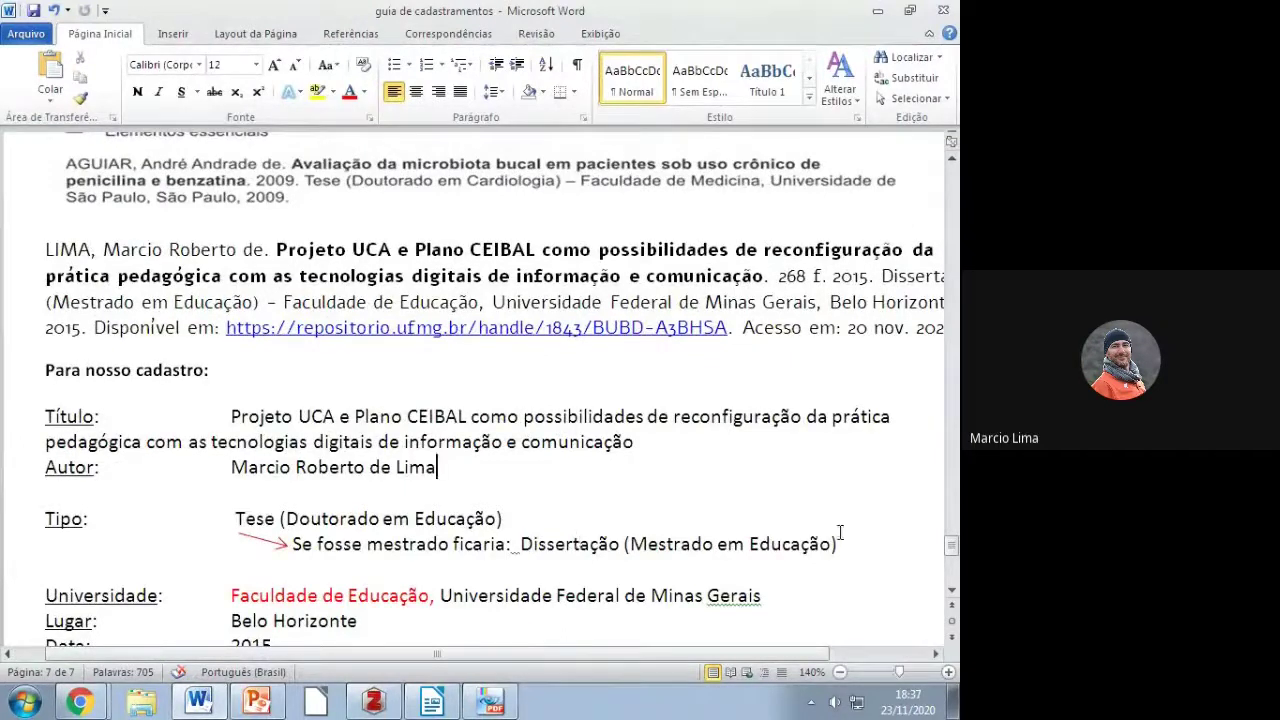
drag(505, 520, 257, 524)
key(ctrl+c)
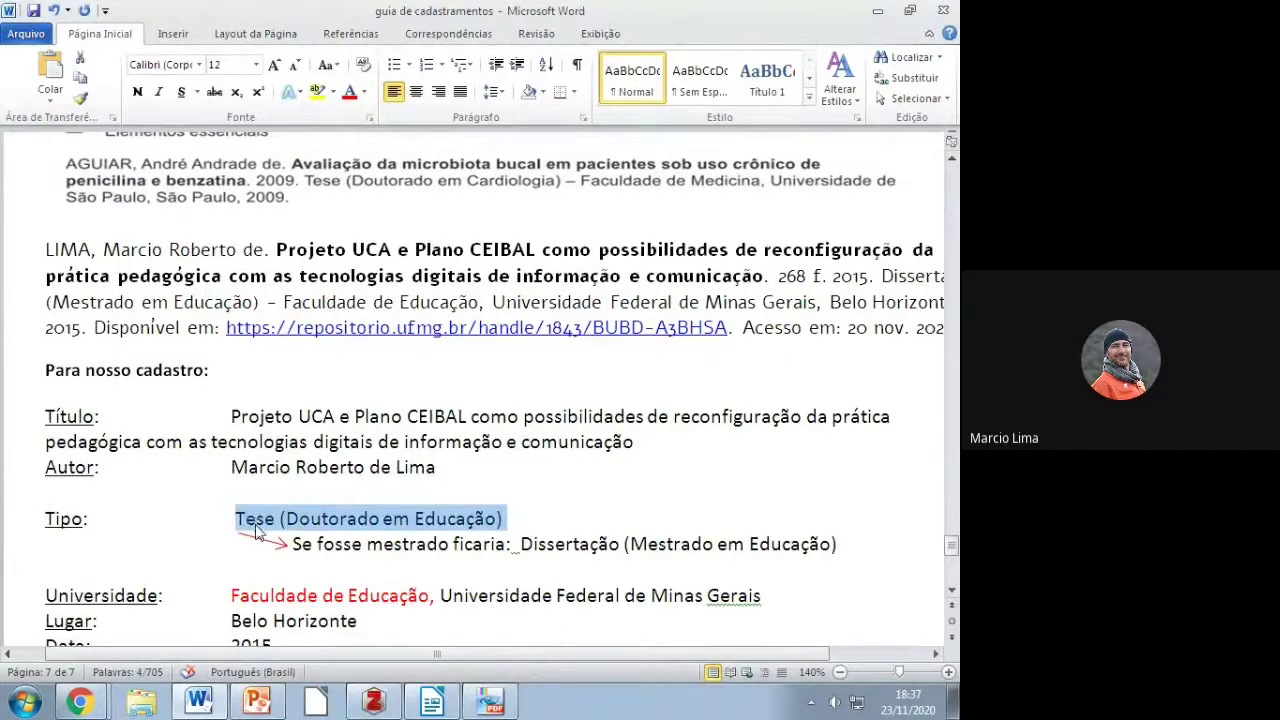
key(alt+Tab)
click(784, 260)
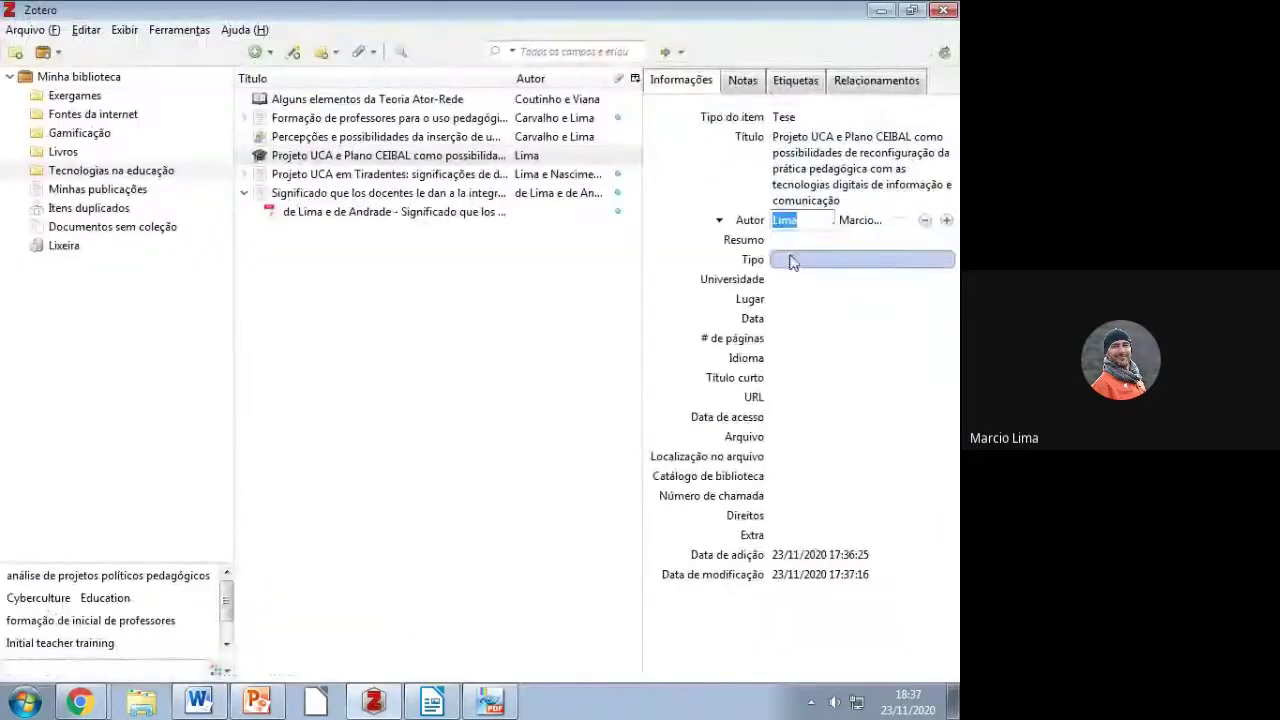
key(ctrl+v)
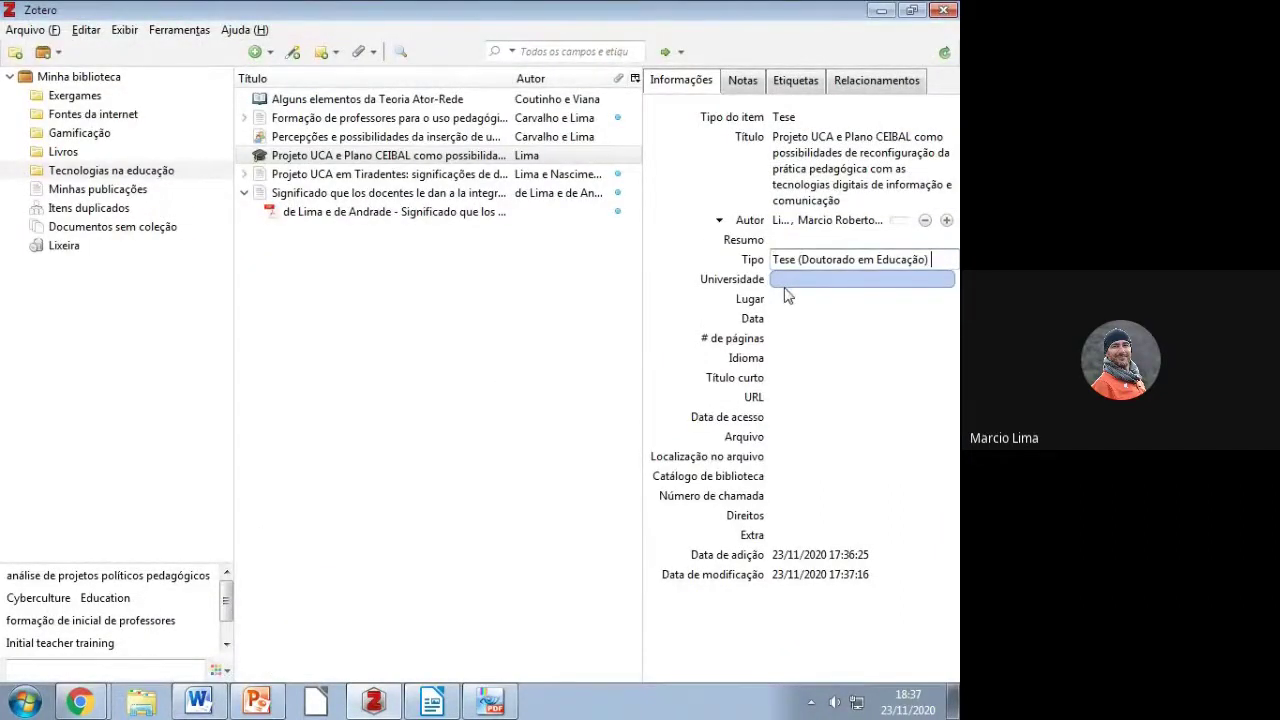
click(785, 283)
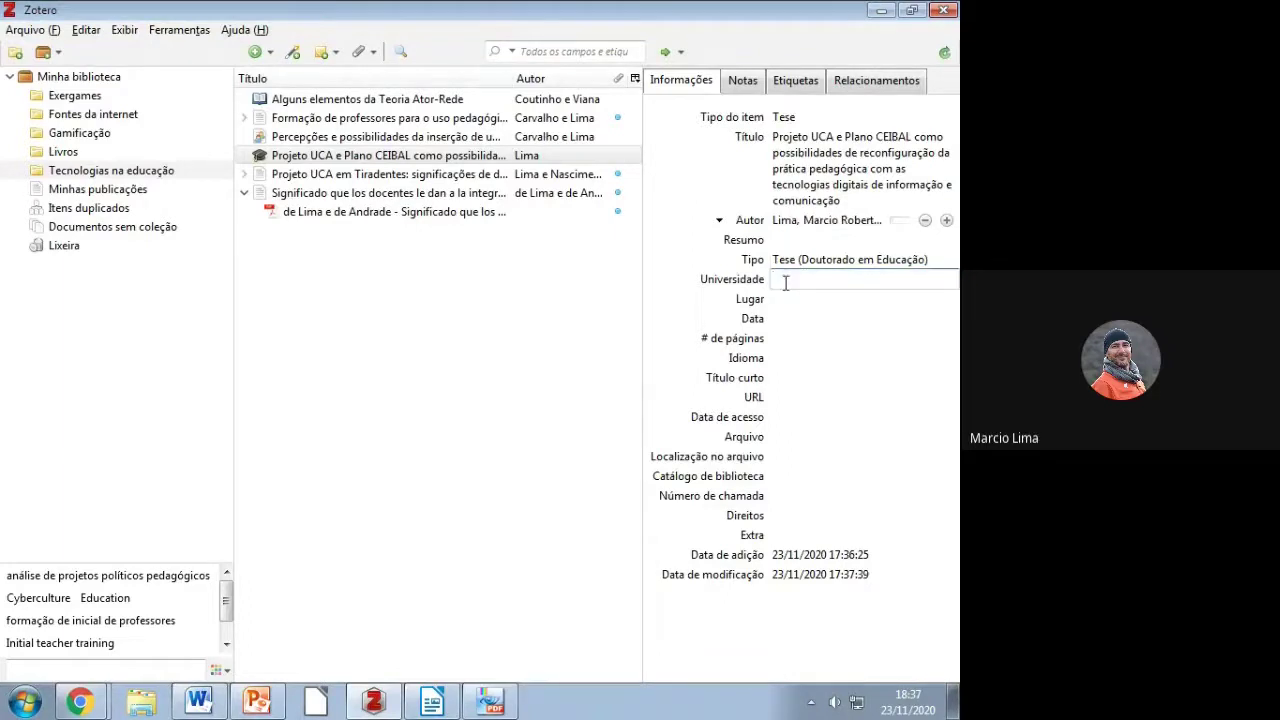
Step: Copy the faculty and university line from the guide into Universidade
key(alt+Tab)
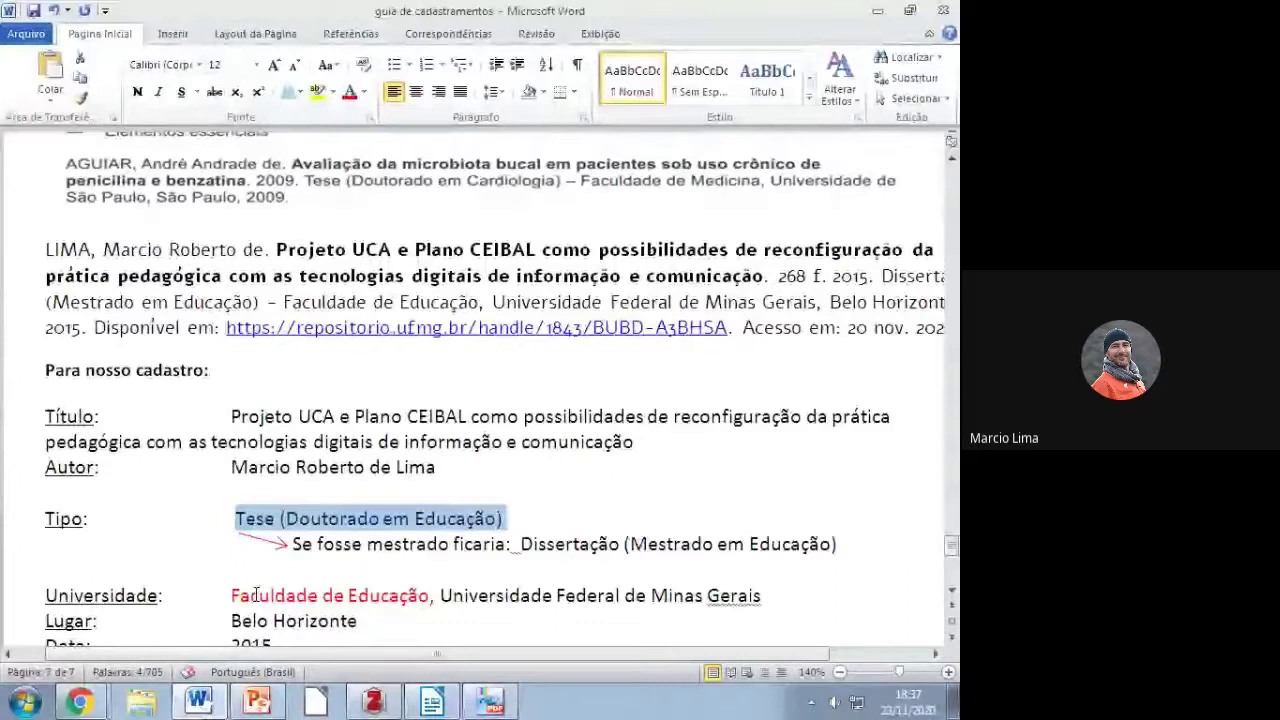
drag(232, 596, 762, 597)
key(ctrl+c)
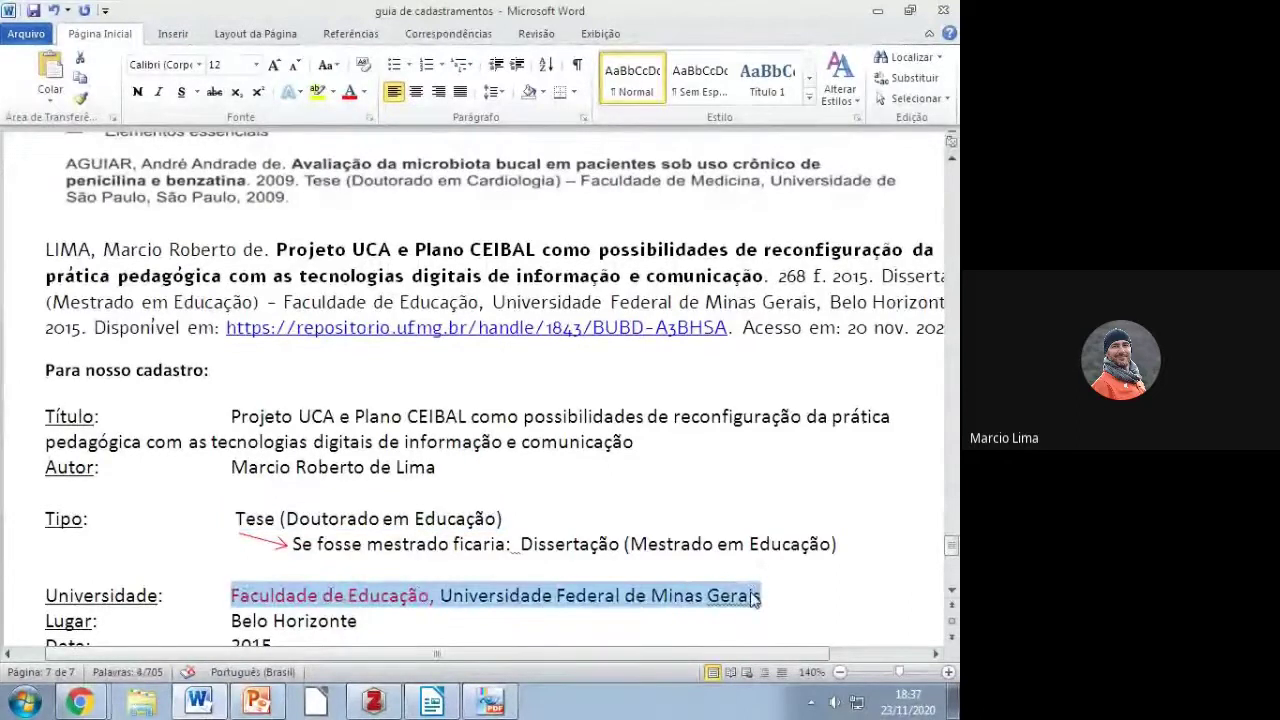
key(alt+Tab)
key(ctrl+v)
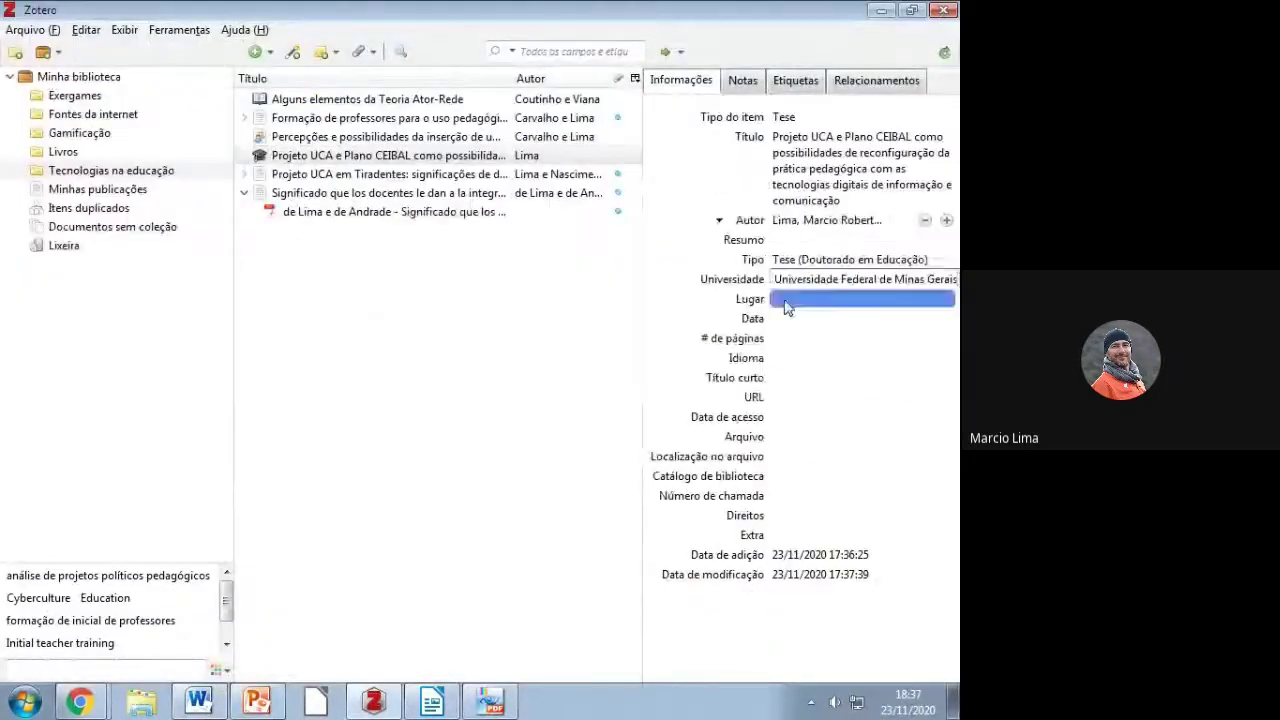
click(783, 296)
Step: Enter Belo Horizonte as the place and 2015 as the date
text(Belo Horizond)
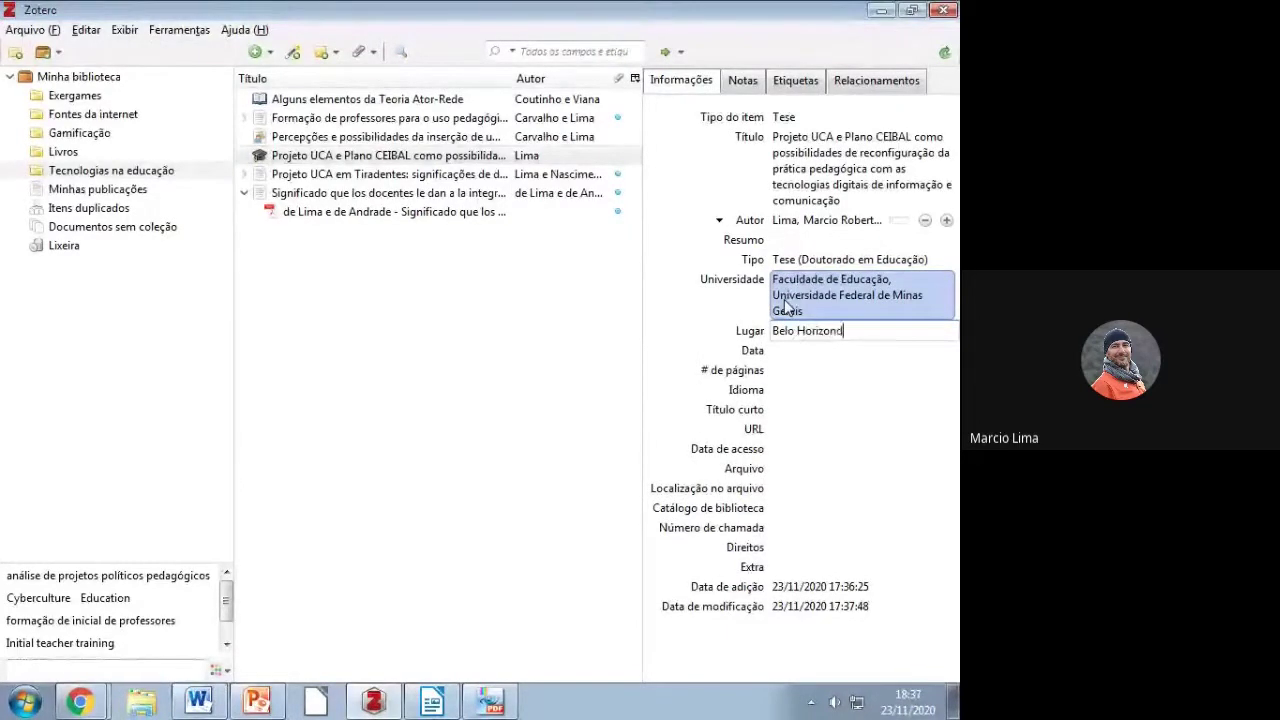
key(BackSpace)
text(te)
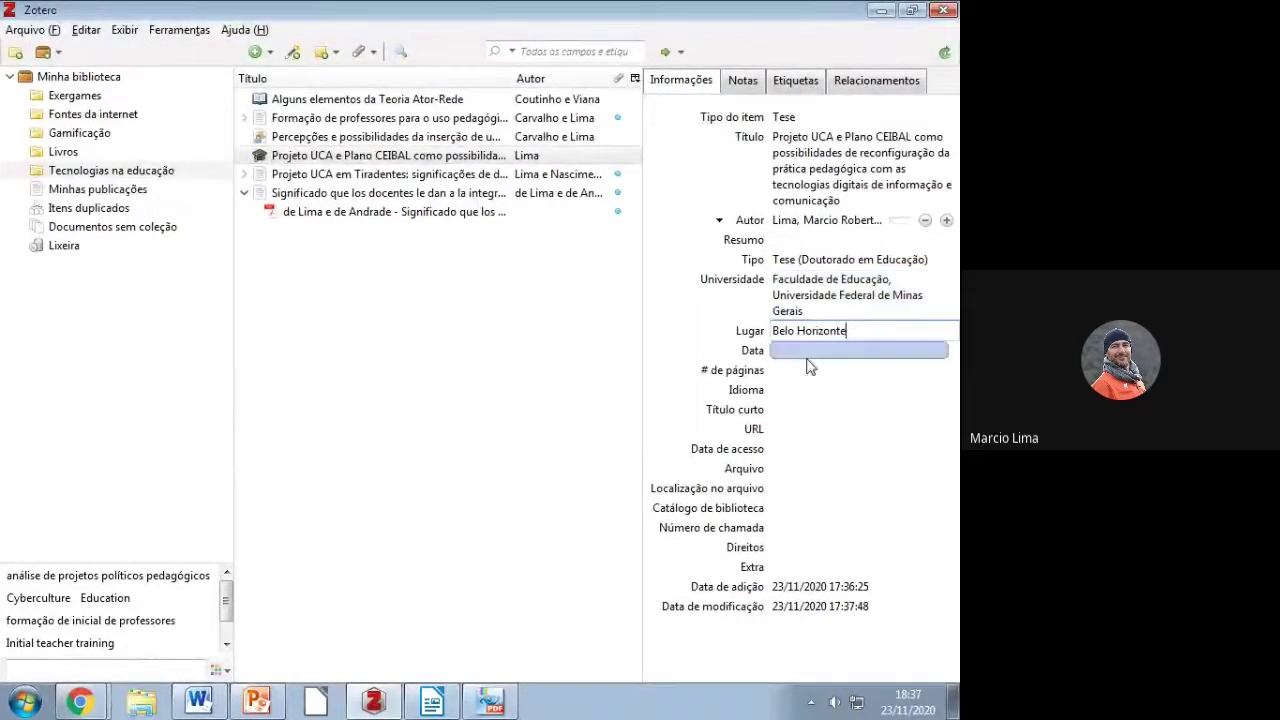
click(808, 349)
text(2015)
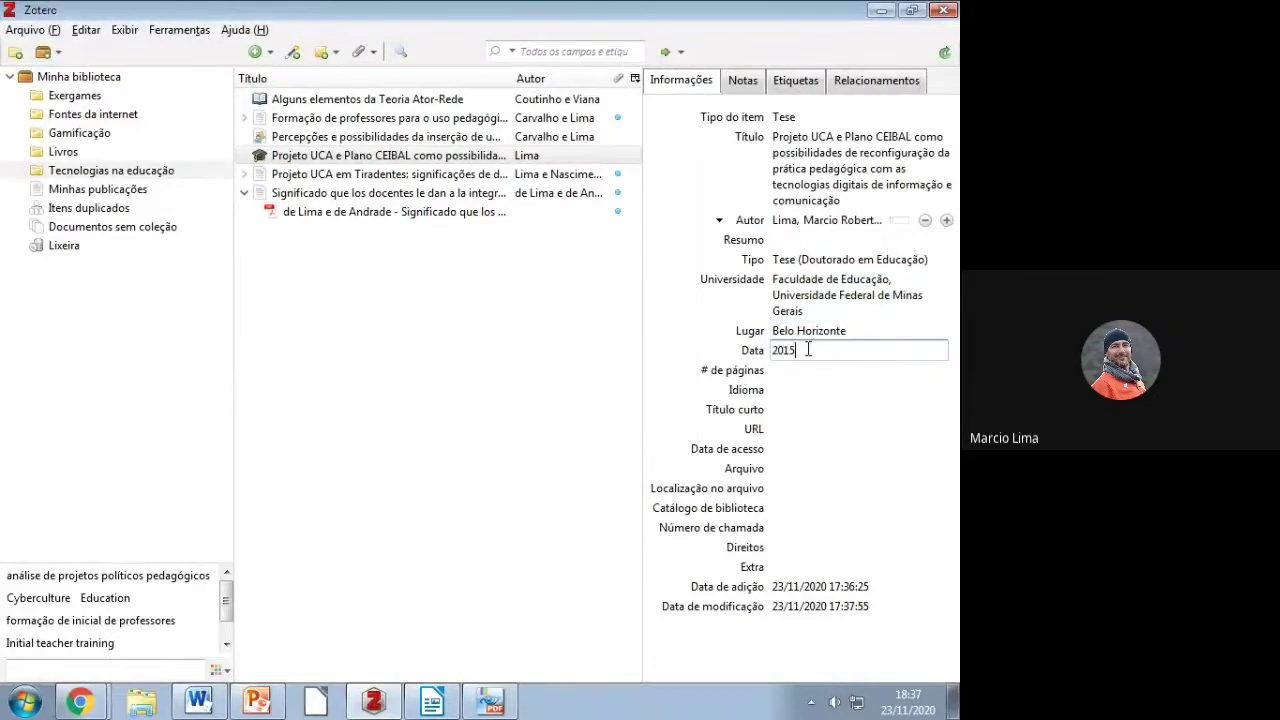
key(Return)
Step: Paste the repository URL into the thesis's URL field
key(alt+Tab)
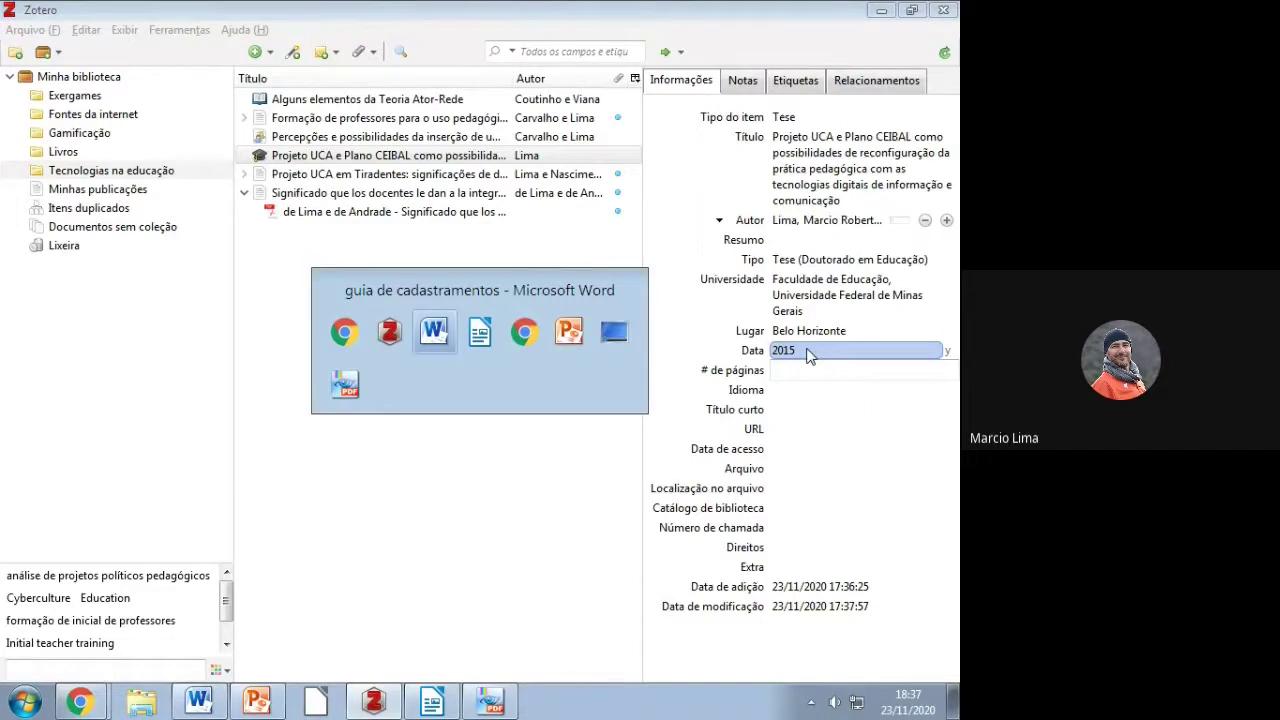
scroll(236, 483, down, 3)
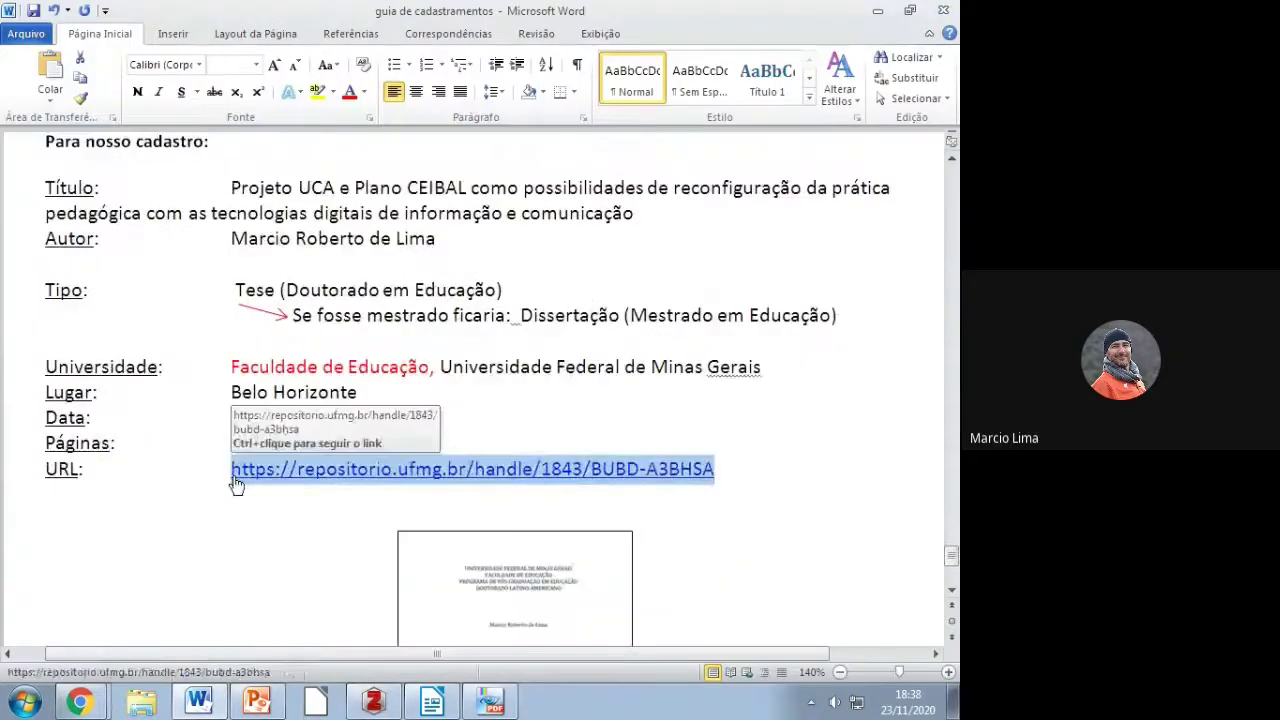
key(alt+Tab)
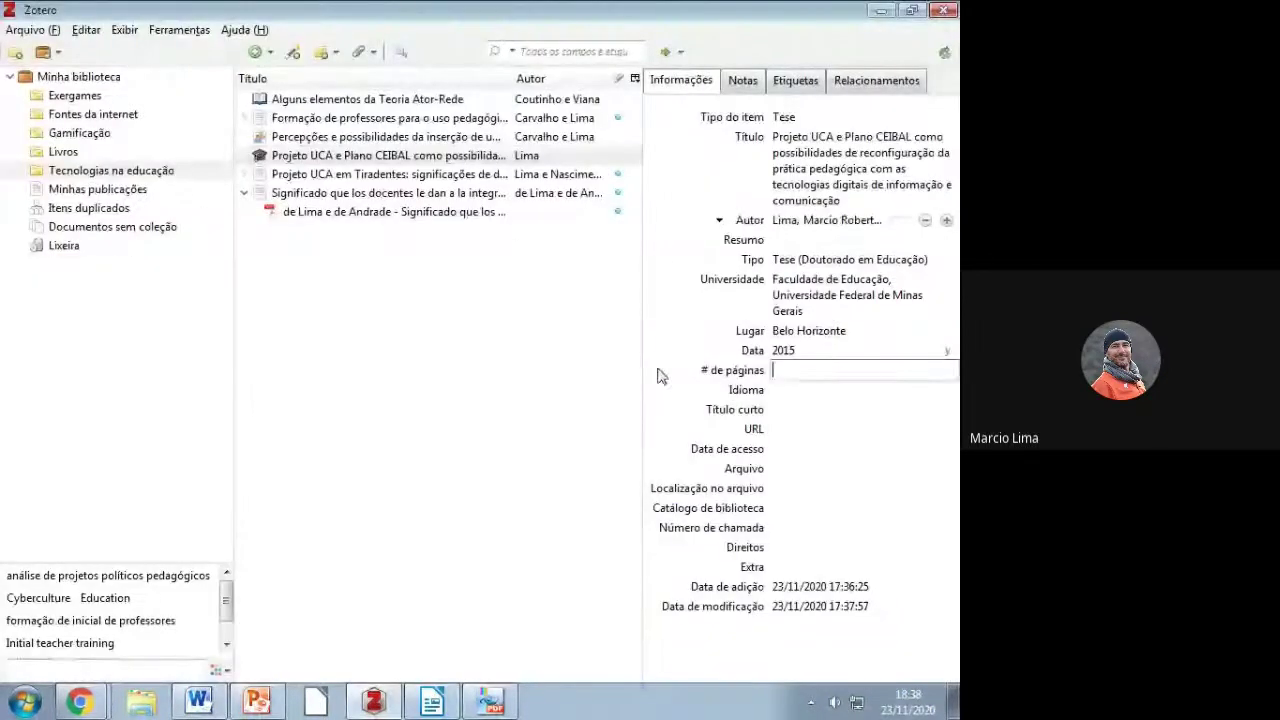
click(776, 429)
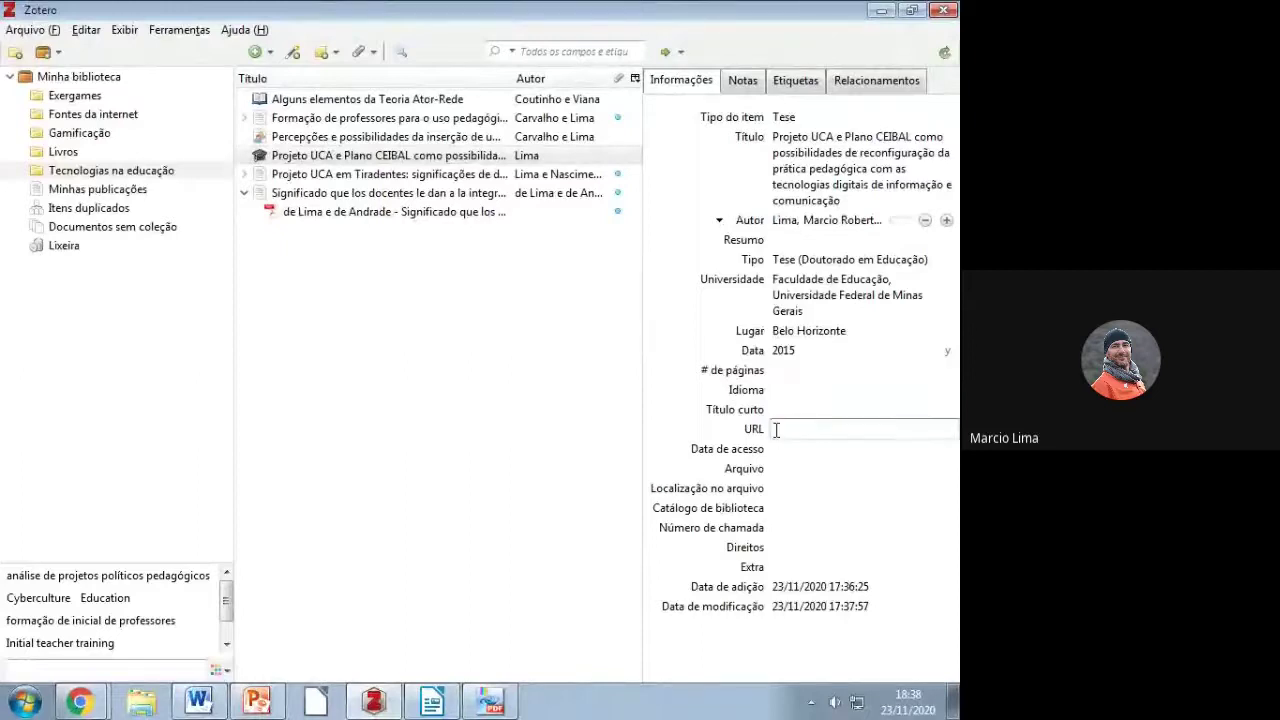
key(ctrl+v)
click(783, 371)
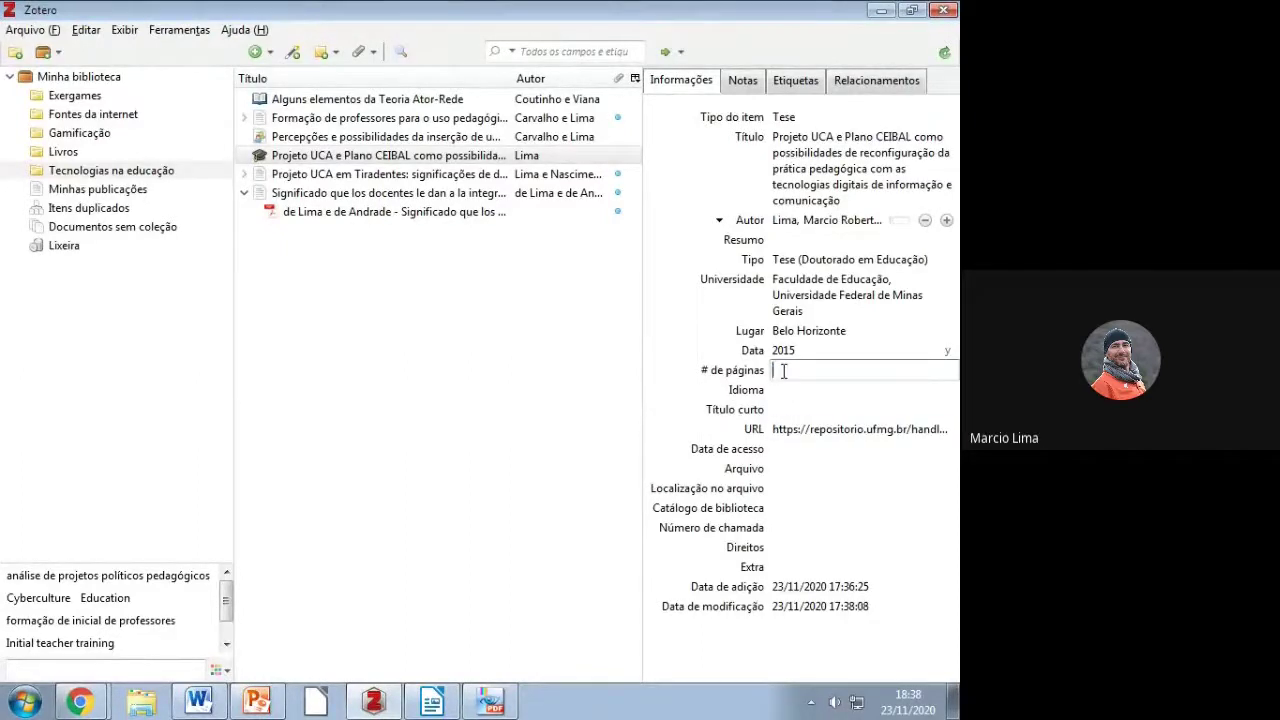
Step: Copy the page count 268 from the guide into # de páginas
key(alt+Tab)
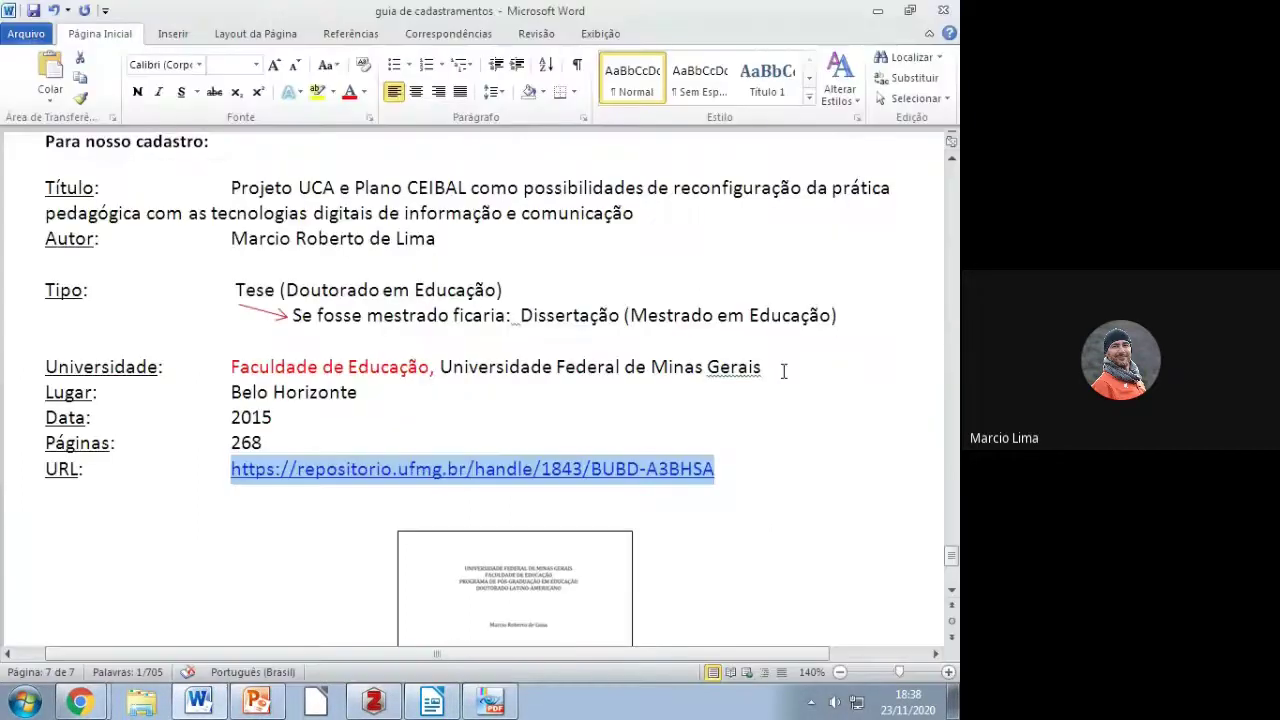
drag(267, 442, 237, 447)
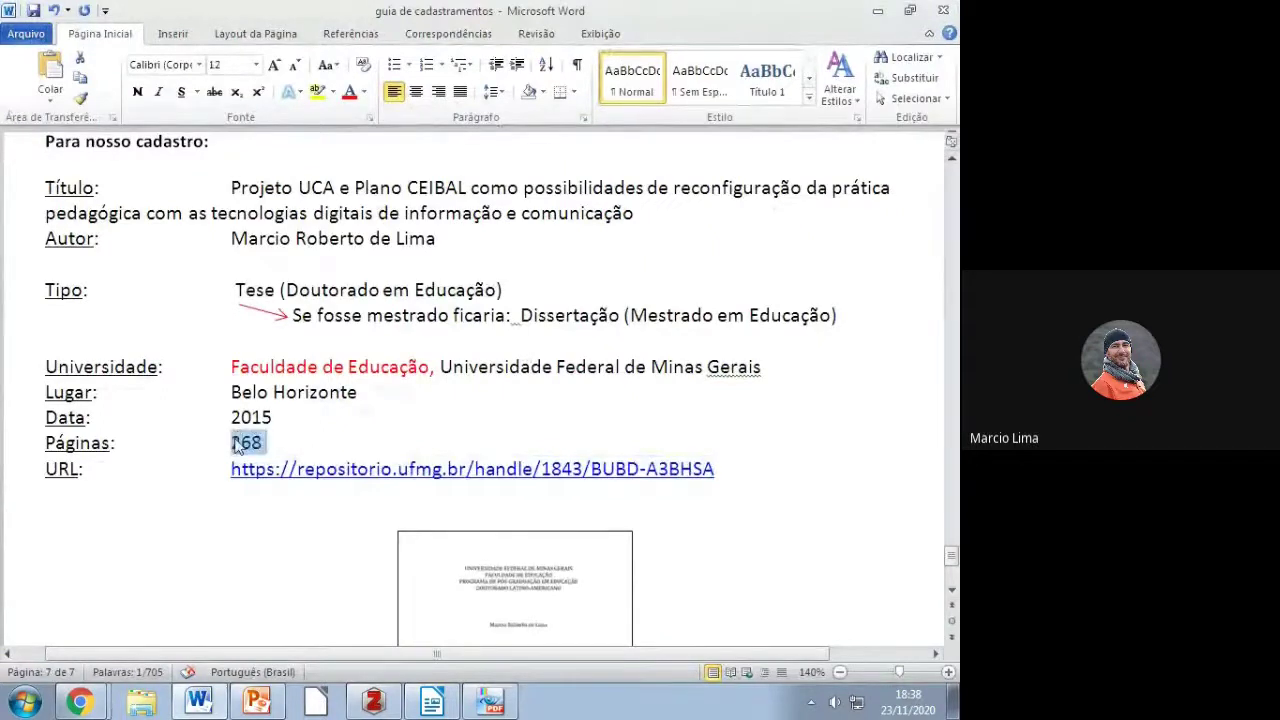
key(ctrl+c)
key(alt+Tab)
click(778, 370)
key(ctrl+v)
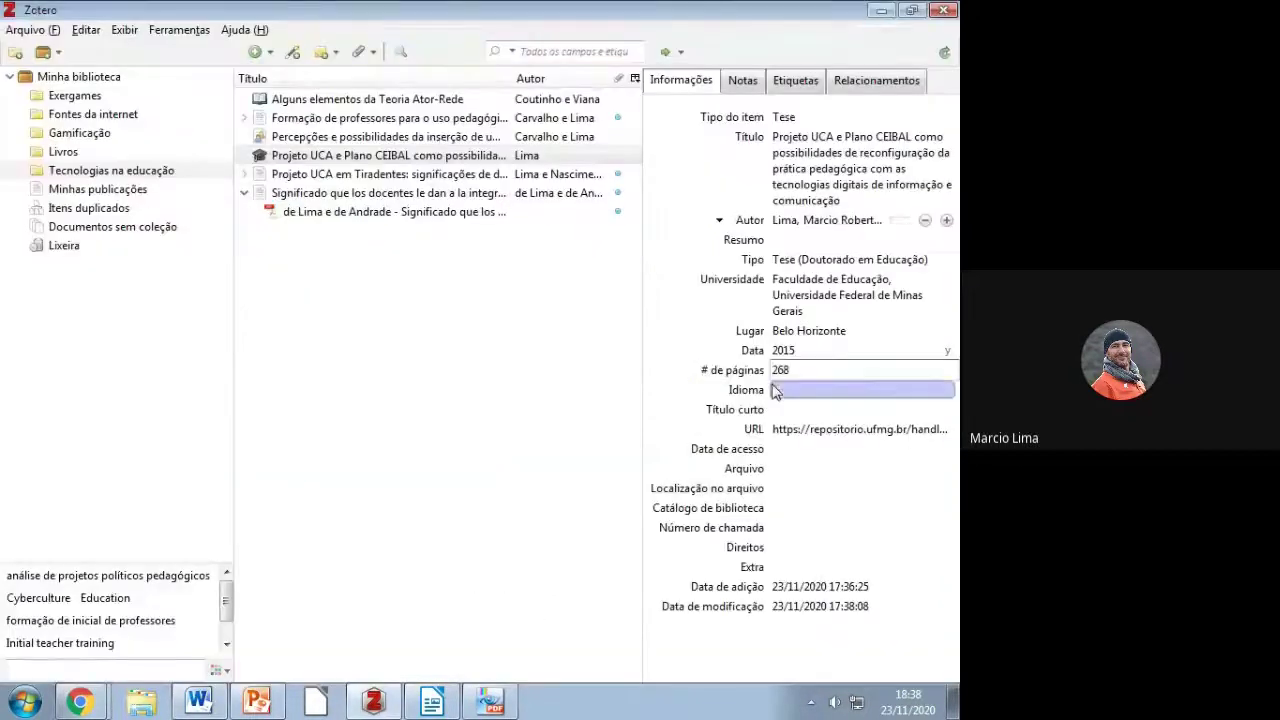
click(784, 449)
Step: Enter 23/11/2020 as the thesis access date, then select the Percepções conference paper
text(2)
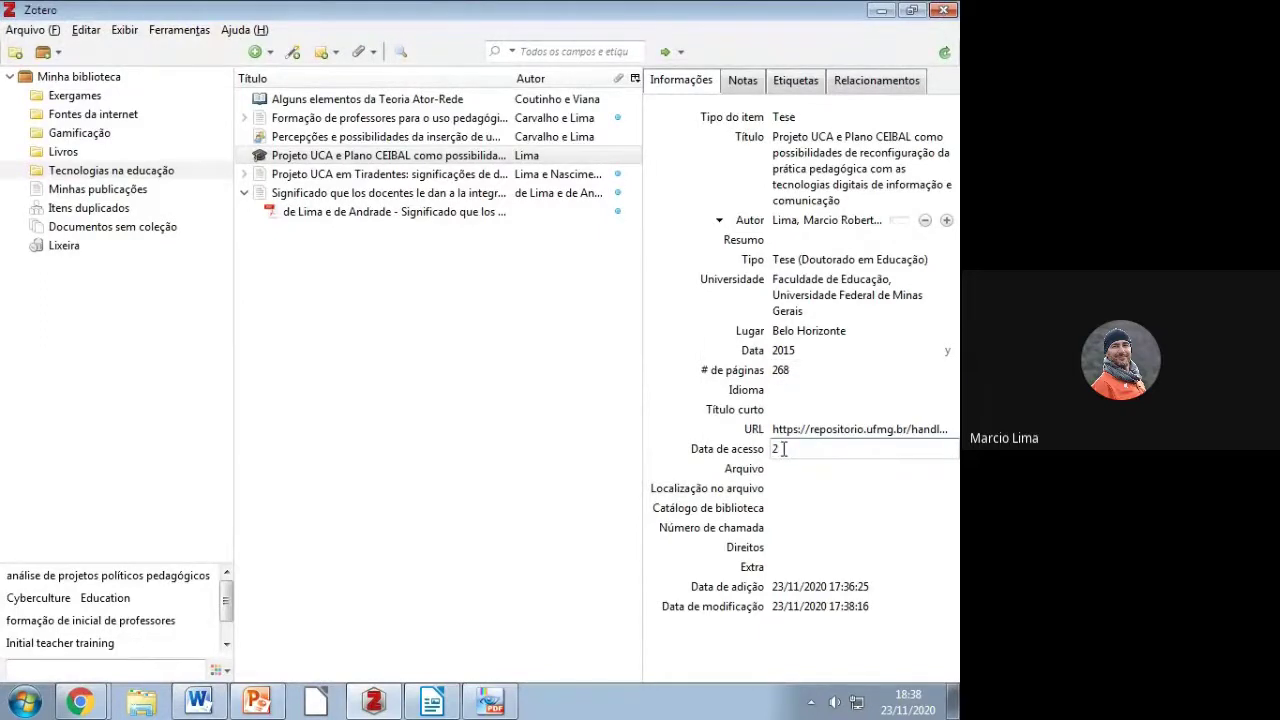
text(3/11/2020)
click(827, 391)
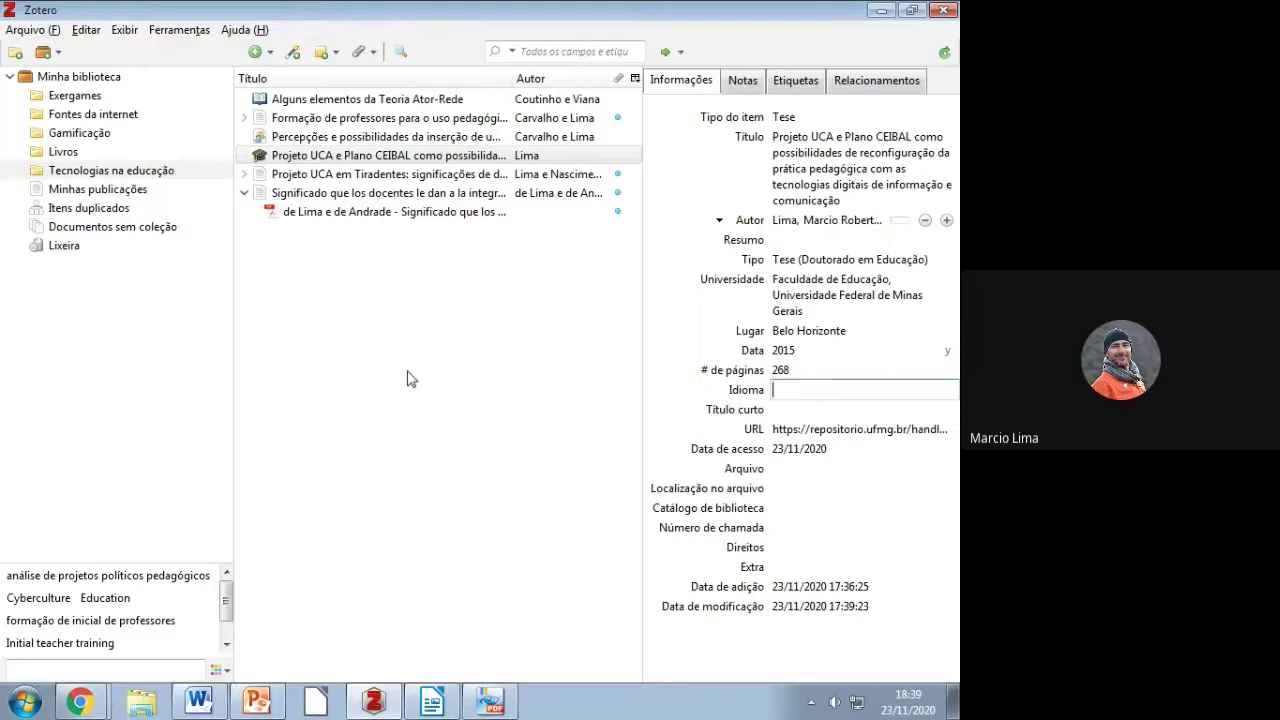
click(300, 157)
click(309, 140)
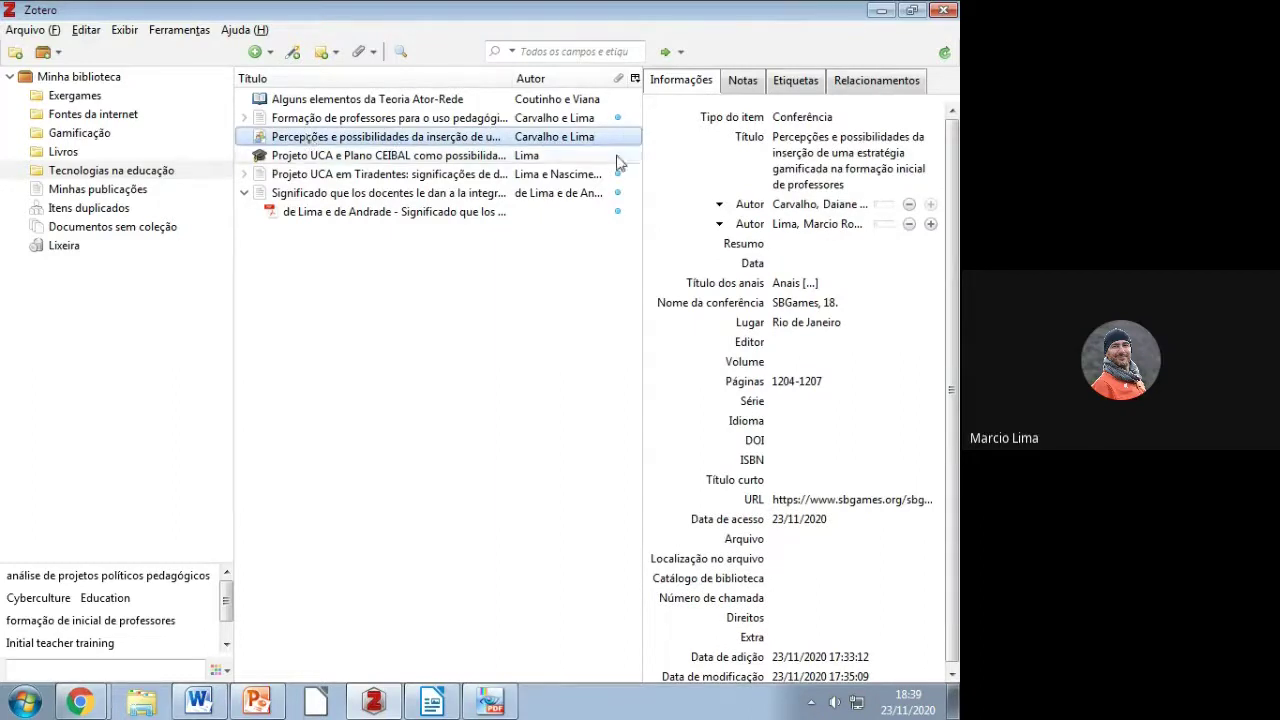
Step: Find the conference paper's available PDF and open its Texto completo attachment
right_click(519, 145)
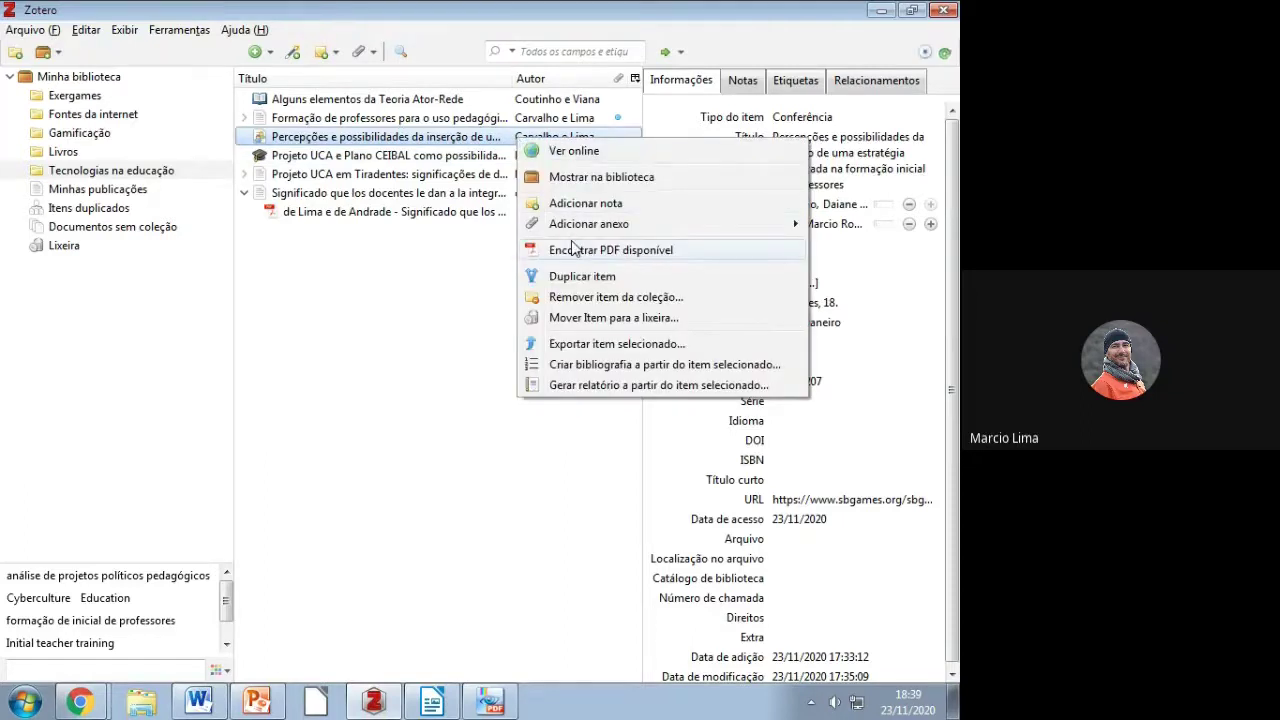
click(575, 249)
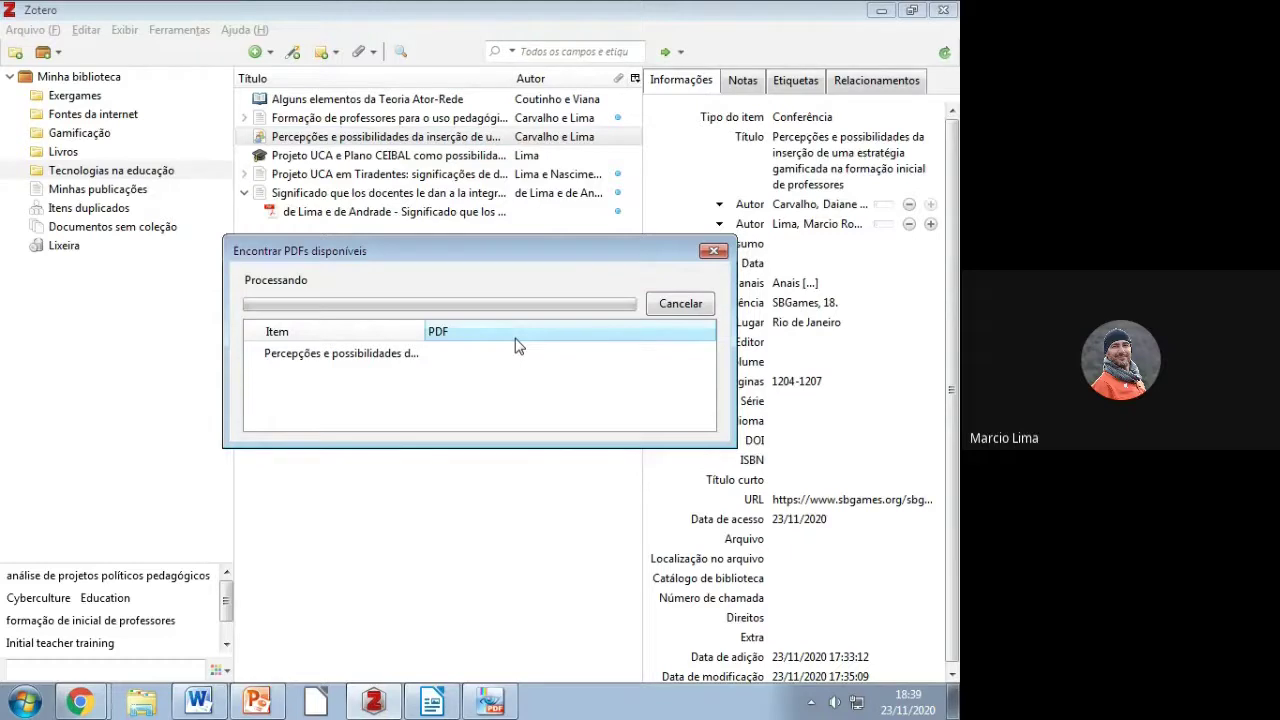
click(713, 251)
click(242, 139)
click(308, 157)
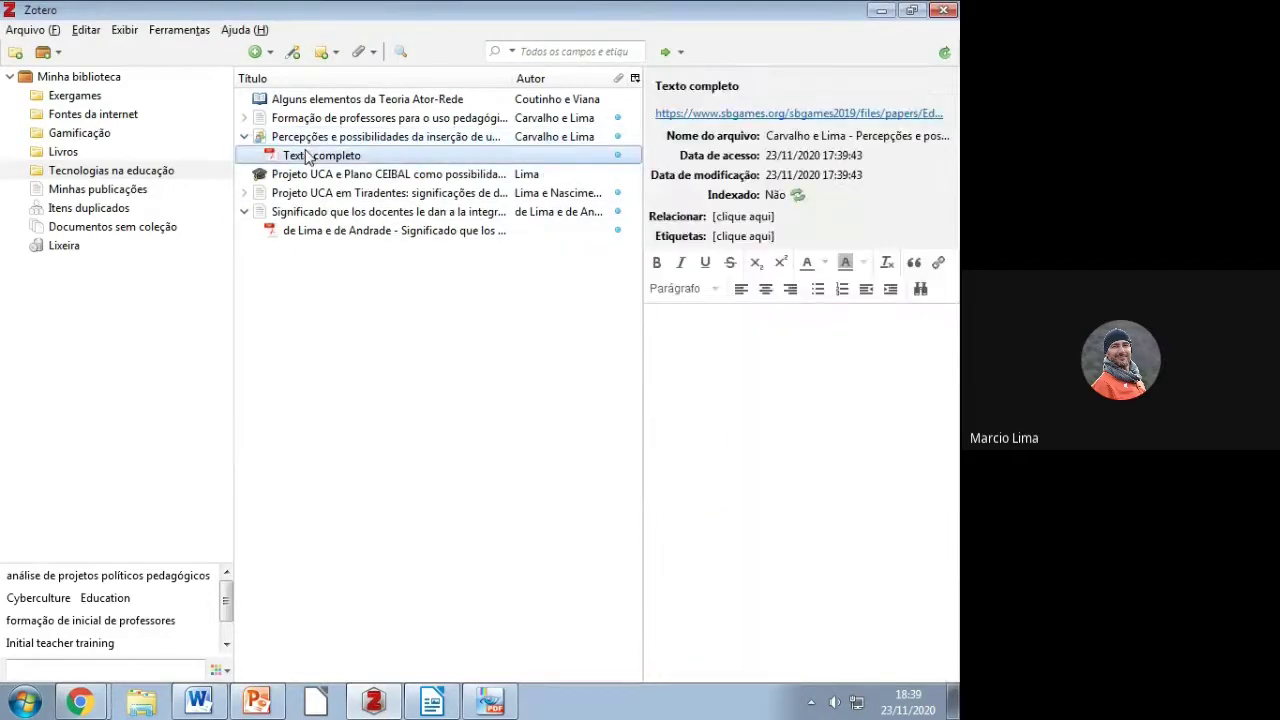
double_click(308, 157)
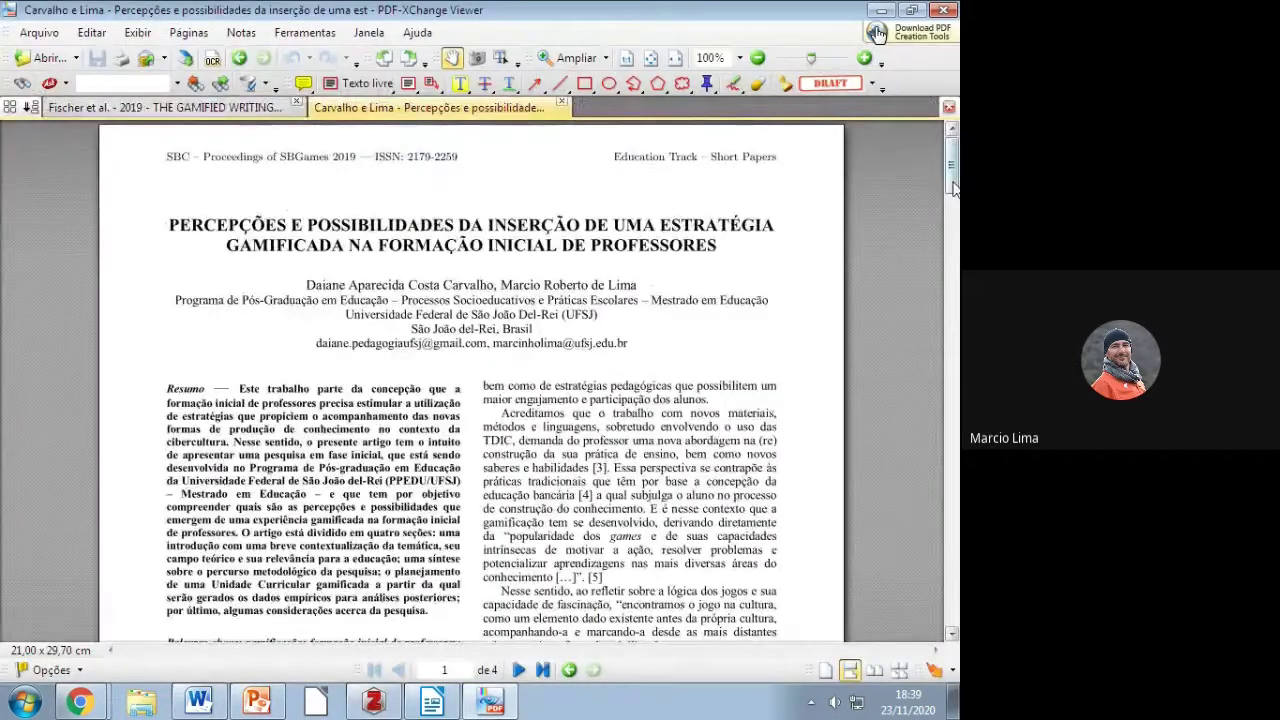
Step: Scroll through the Carvalho e Lima PDF, close its tab, and minimize PDF-XChange Viewer
scroll(952, 176, down, 1)
scroll(952, 176, down, 8)
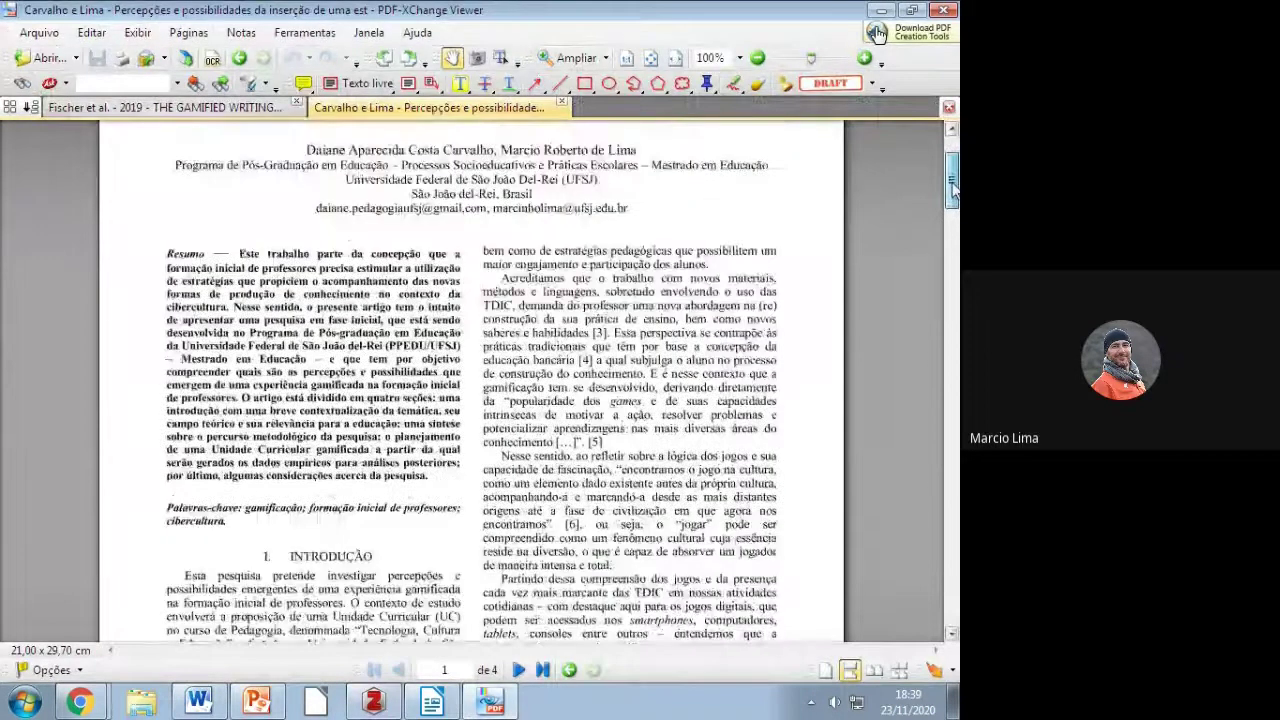
scroll(952, 176, up, 10)
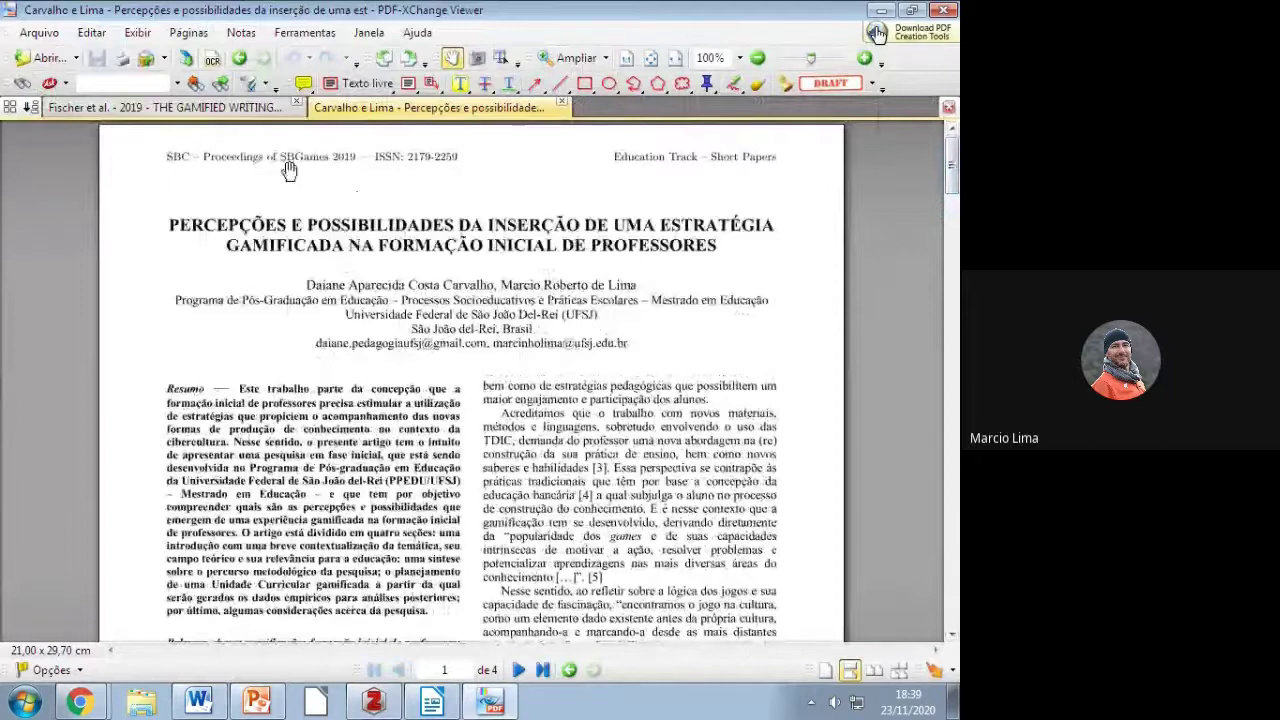
click(561, 102)
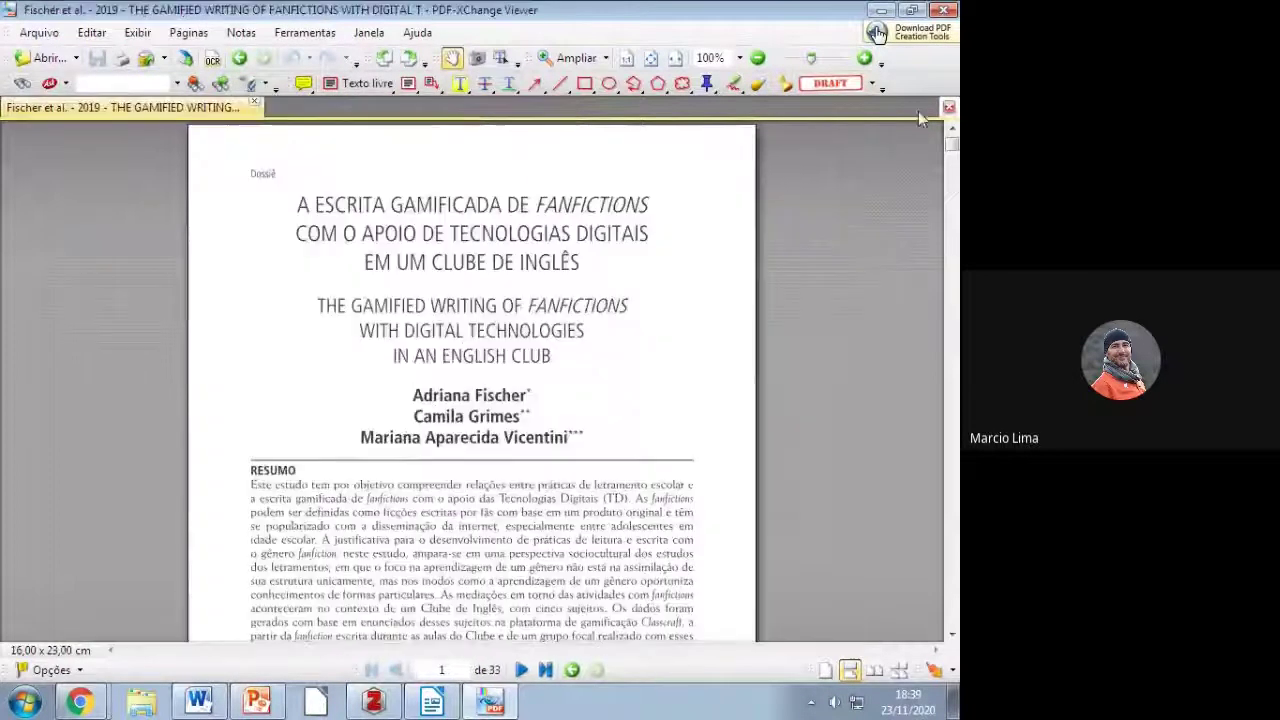
click(879, 12)
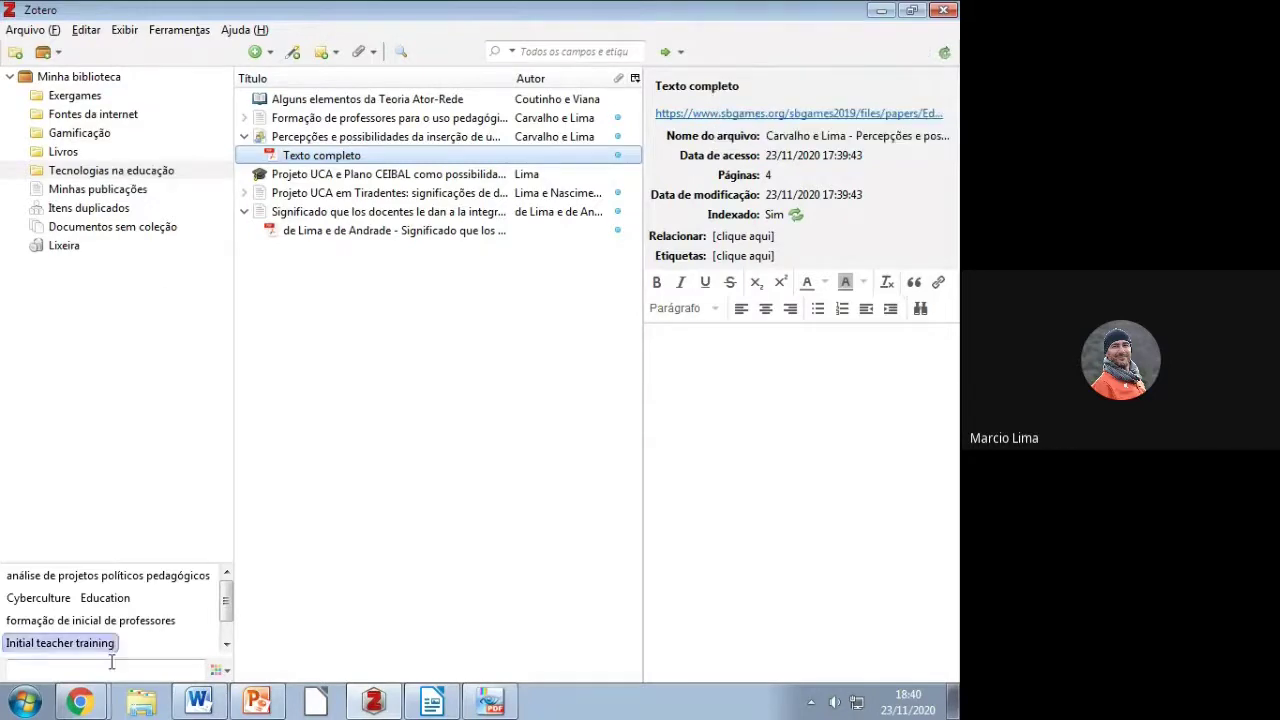
Step: Check the Formação and Percepções records in the web library, then switch to the Meet tab
click(80, 702)
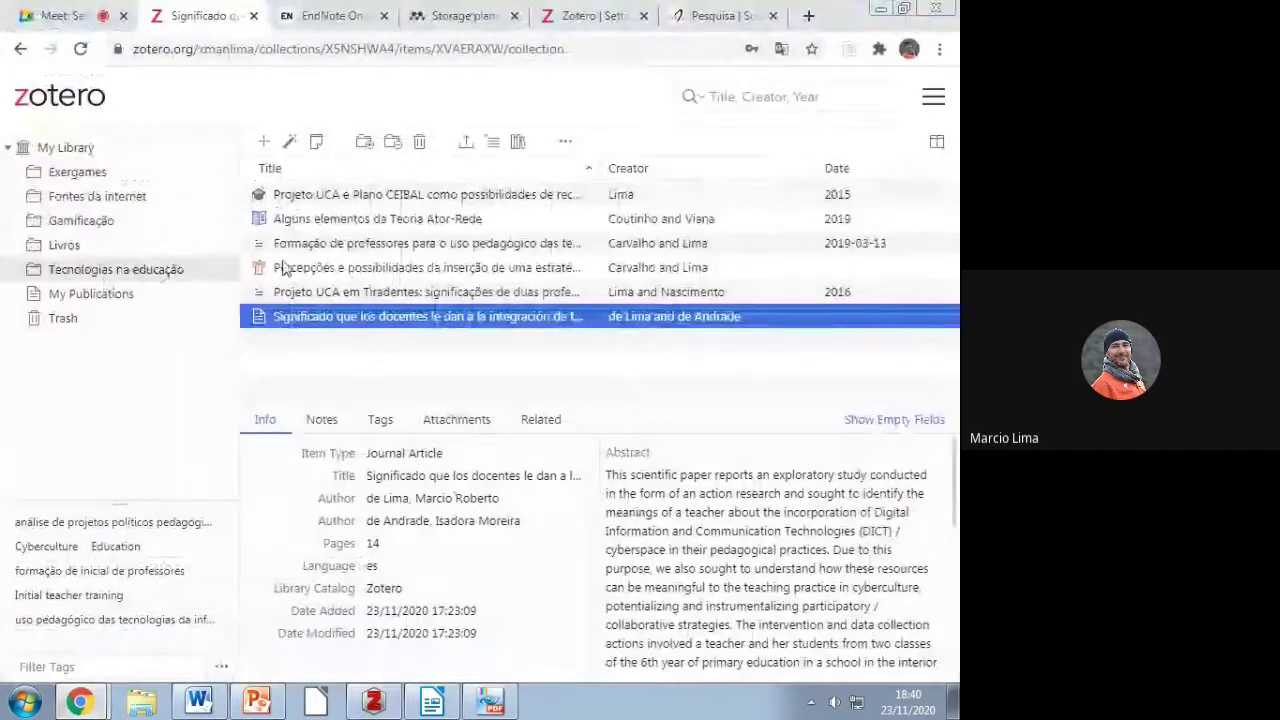
click(339, 247)
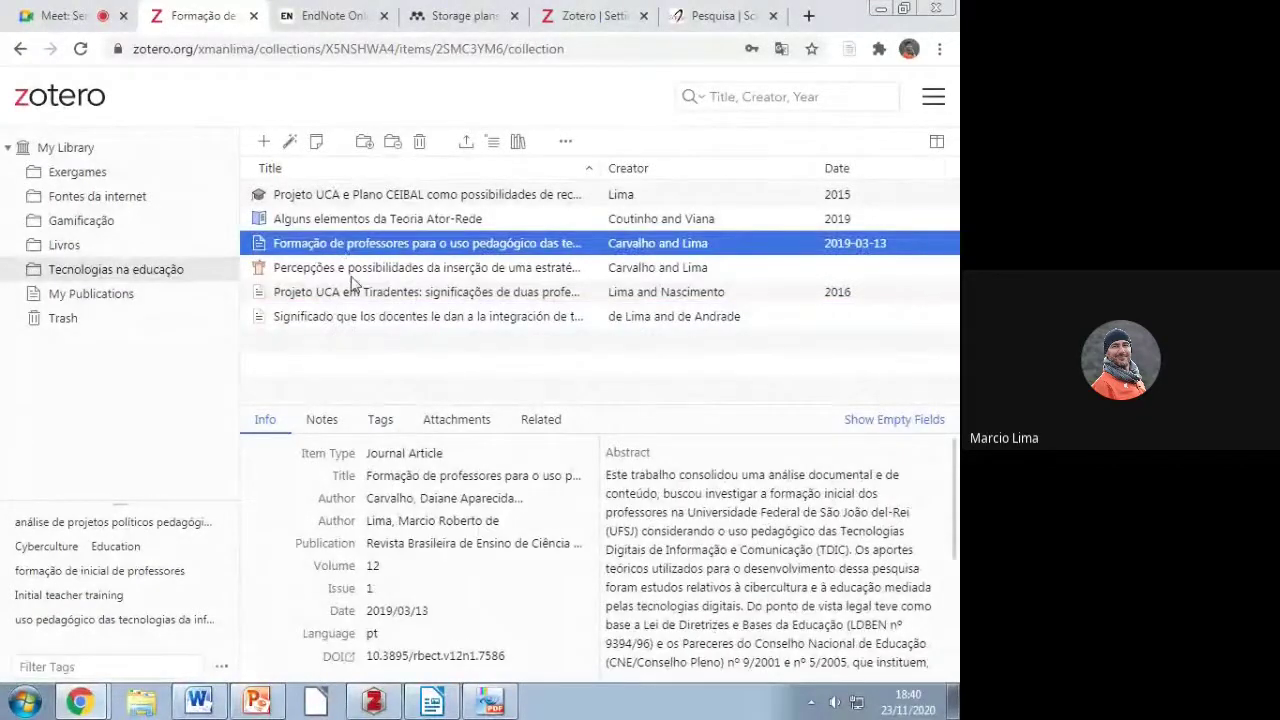
click(343, 270)
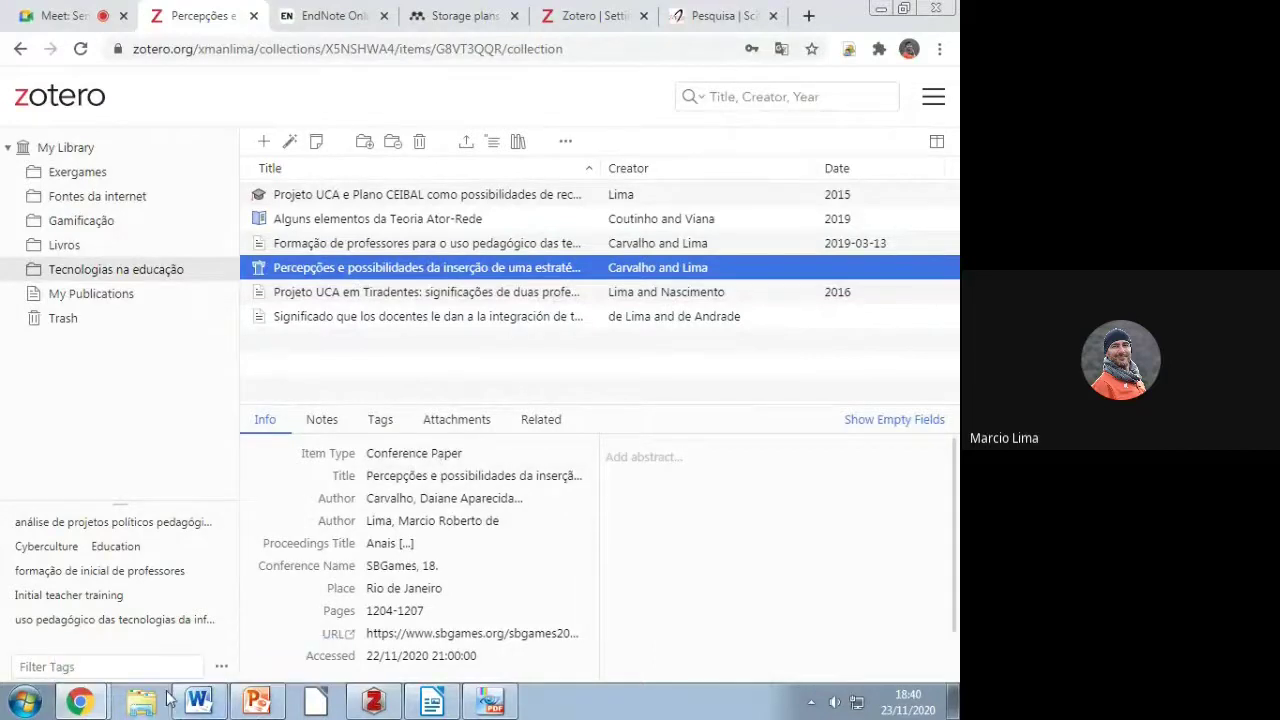
click(62, 12)
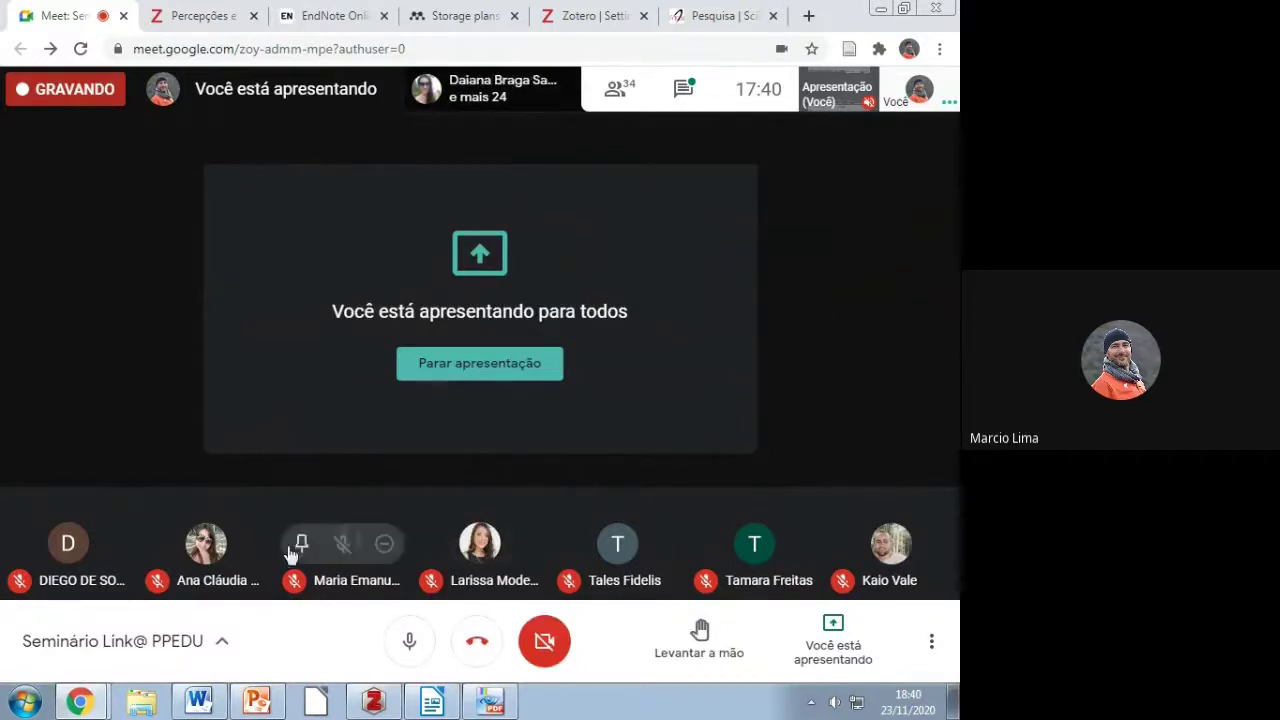
Step: Minimize the Google Meet Chrome window to bring Zotero back to the front
mouse_move(226, 558)
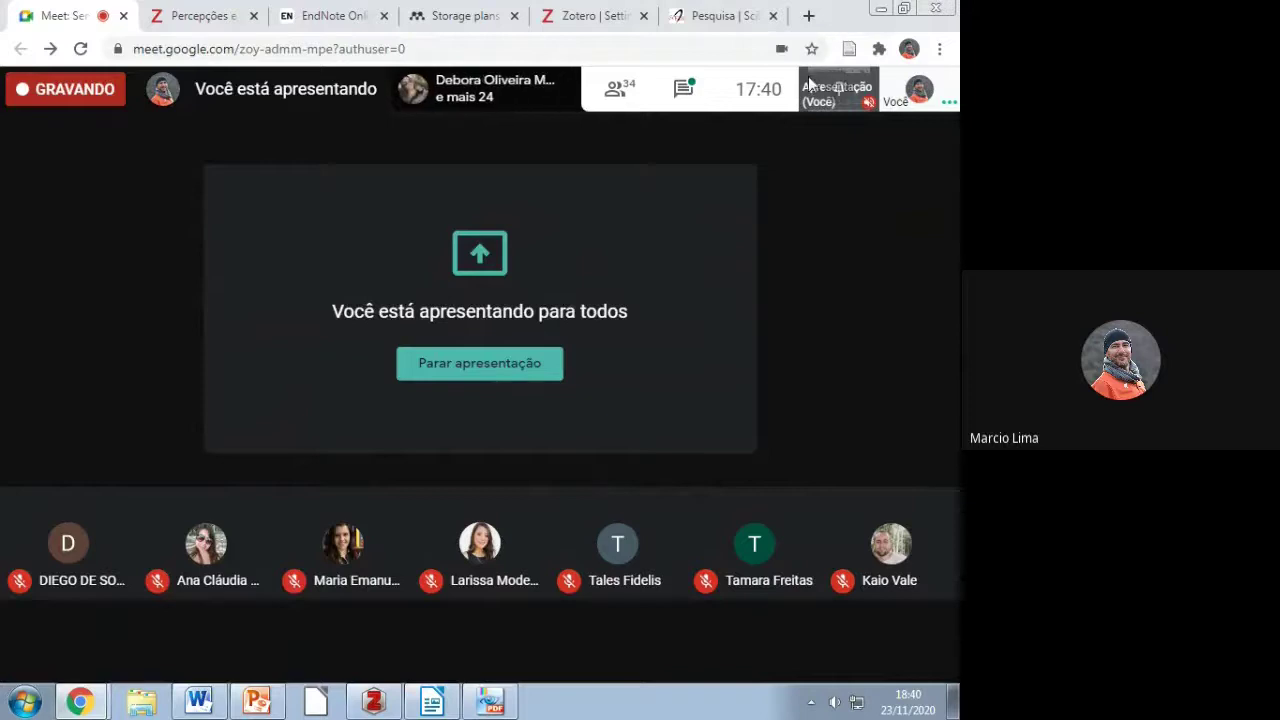
click(881, 9)
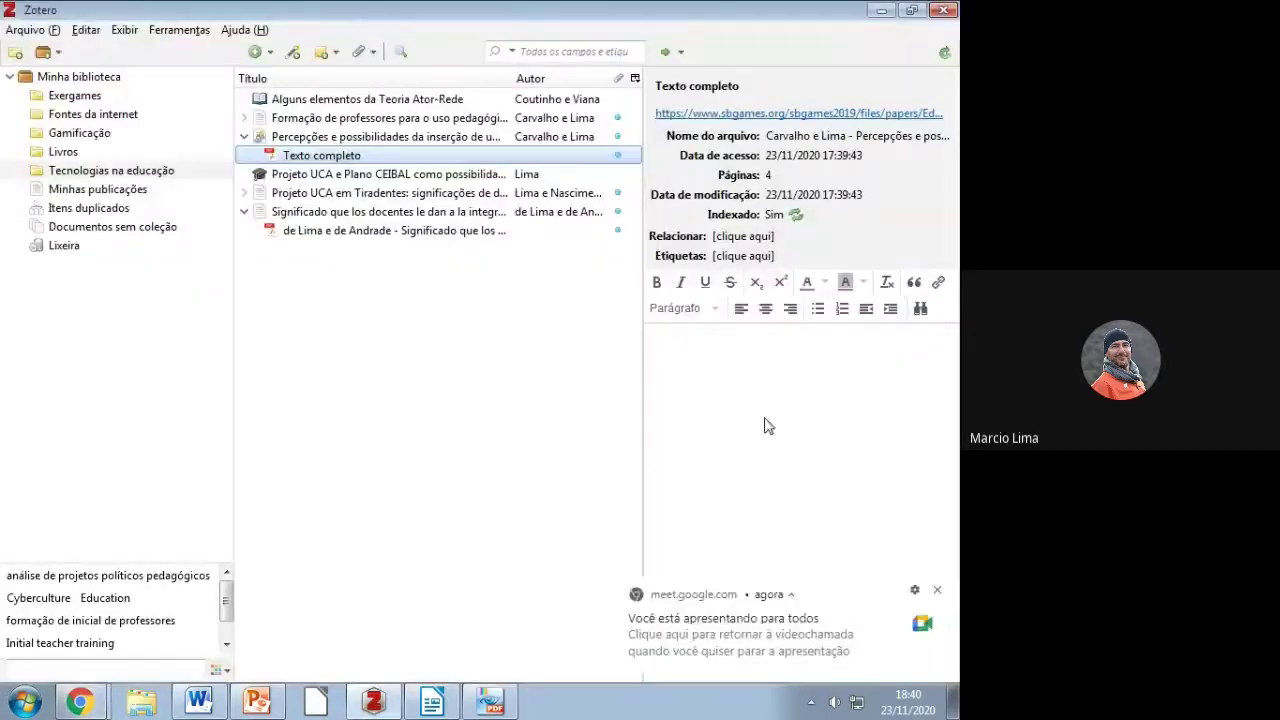
Step: Dismiss the Meet notice, close the 'guia de cadastramentos' in Word with Salvar, and rejoin the Meet window
click(937, 590)
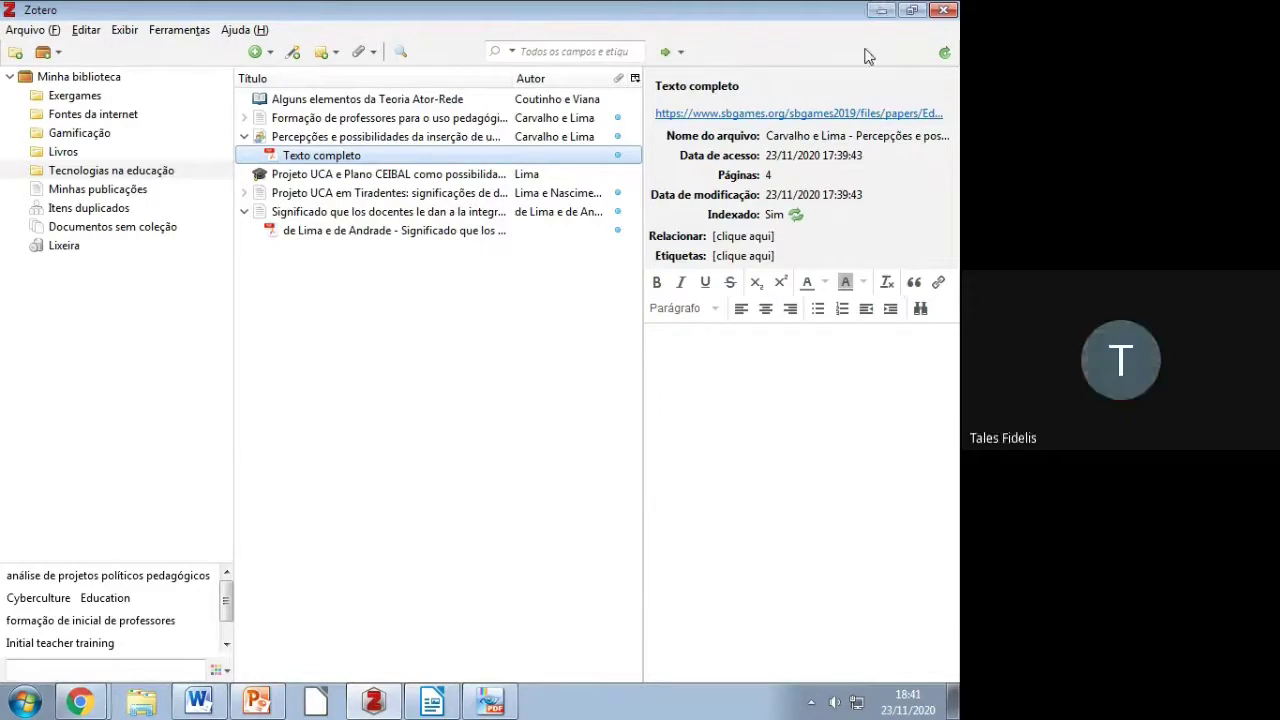
click(944, 10)
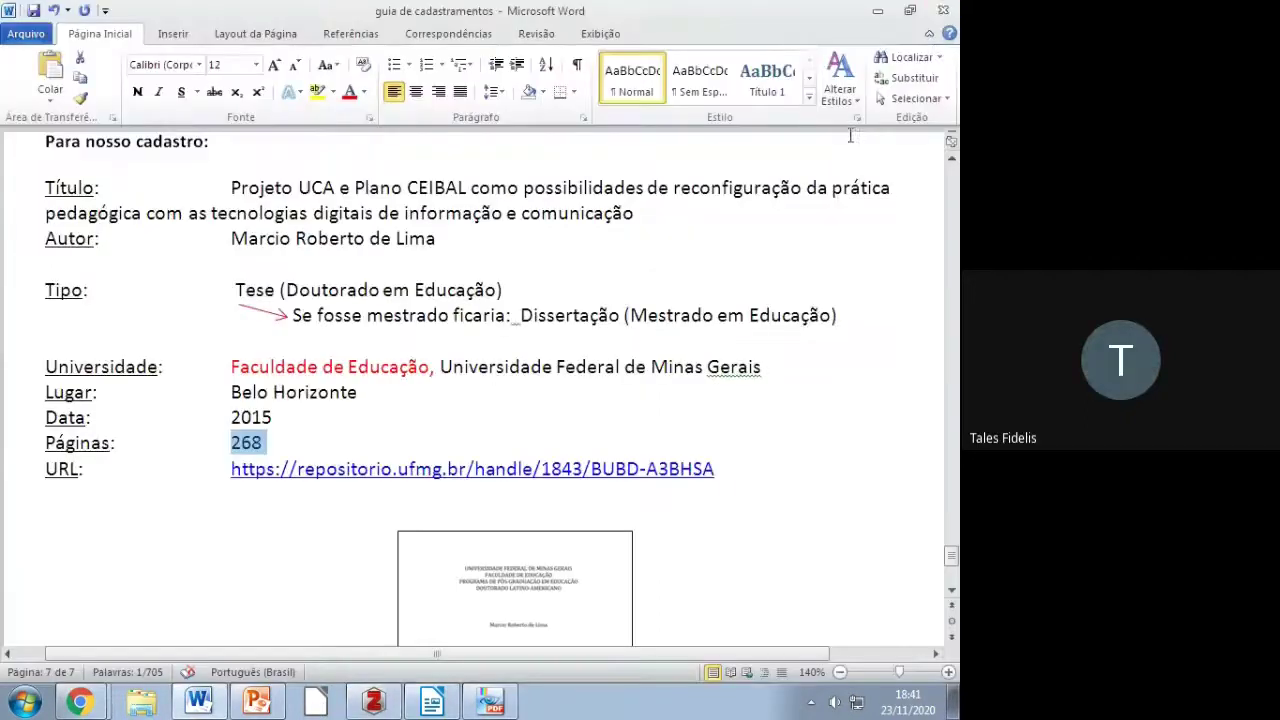
click(943, 10)
click(428, 376)
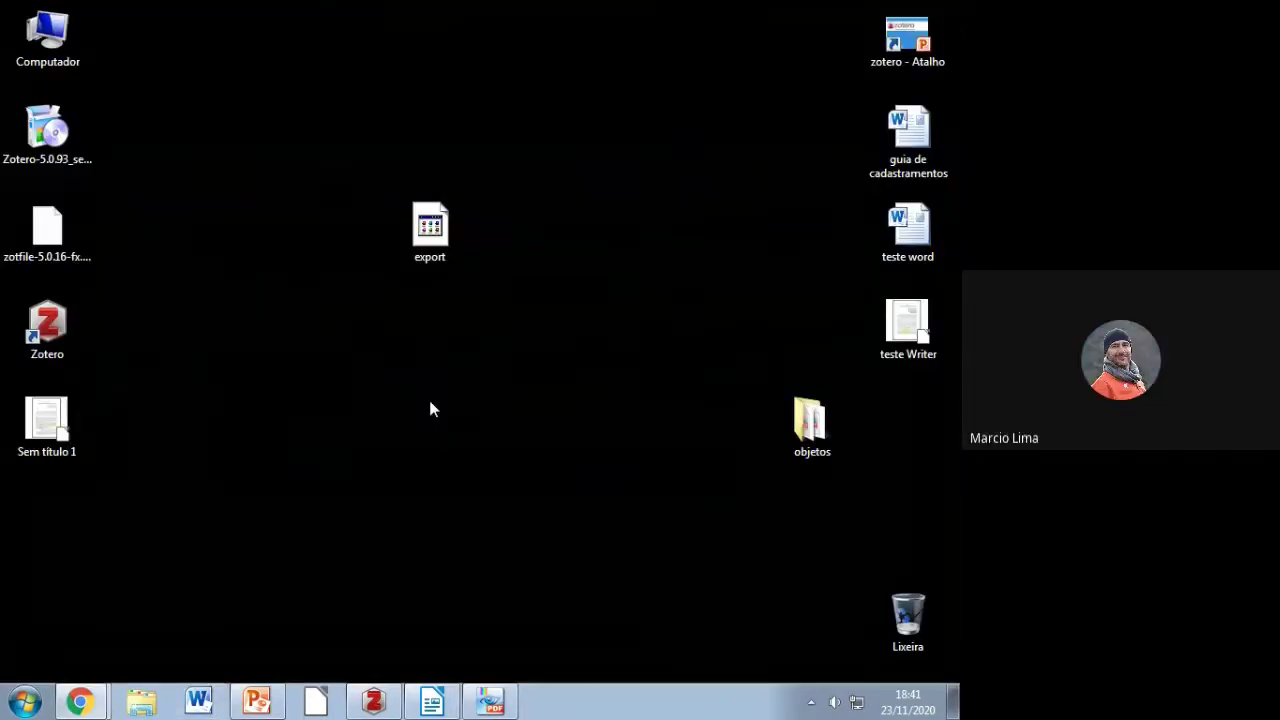
mouse_move(62, 707)
click(163, 628)
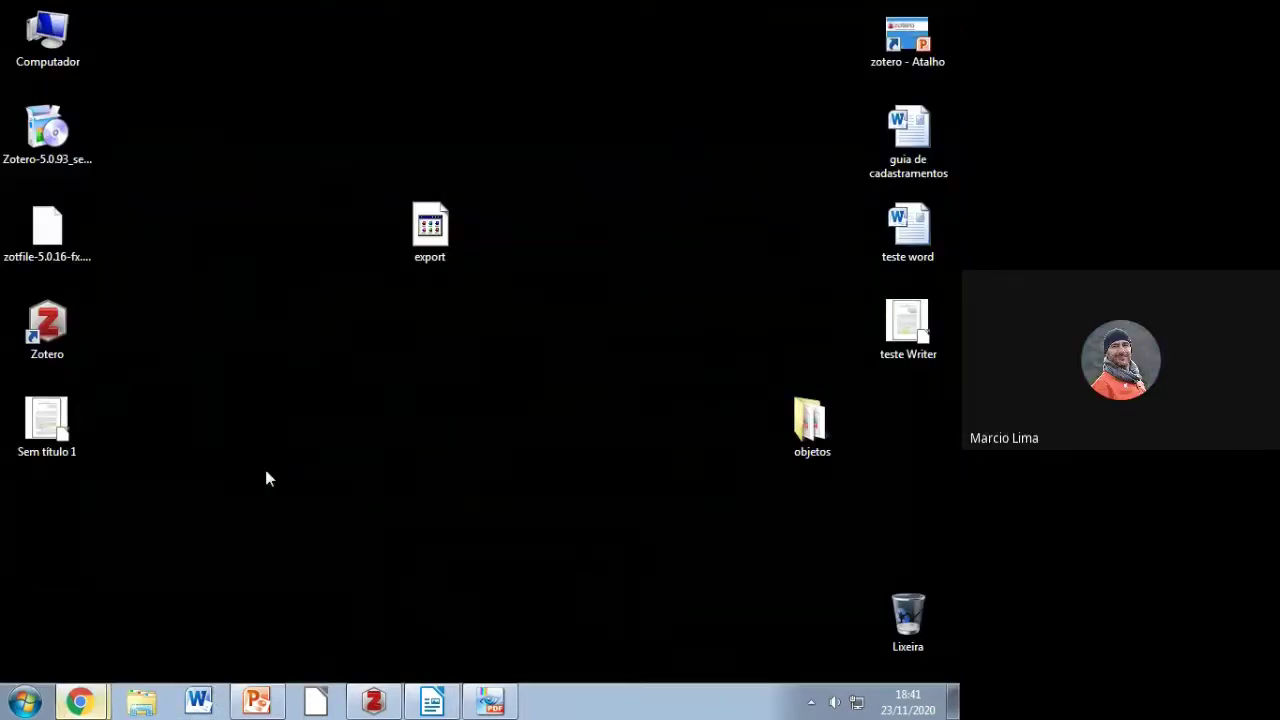
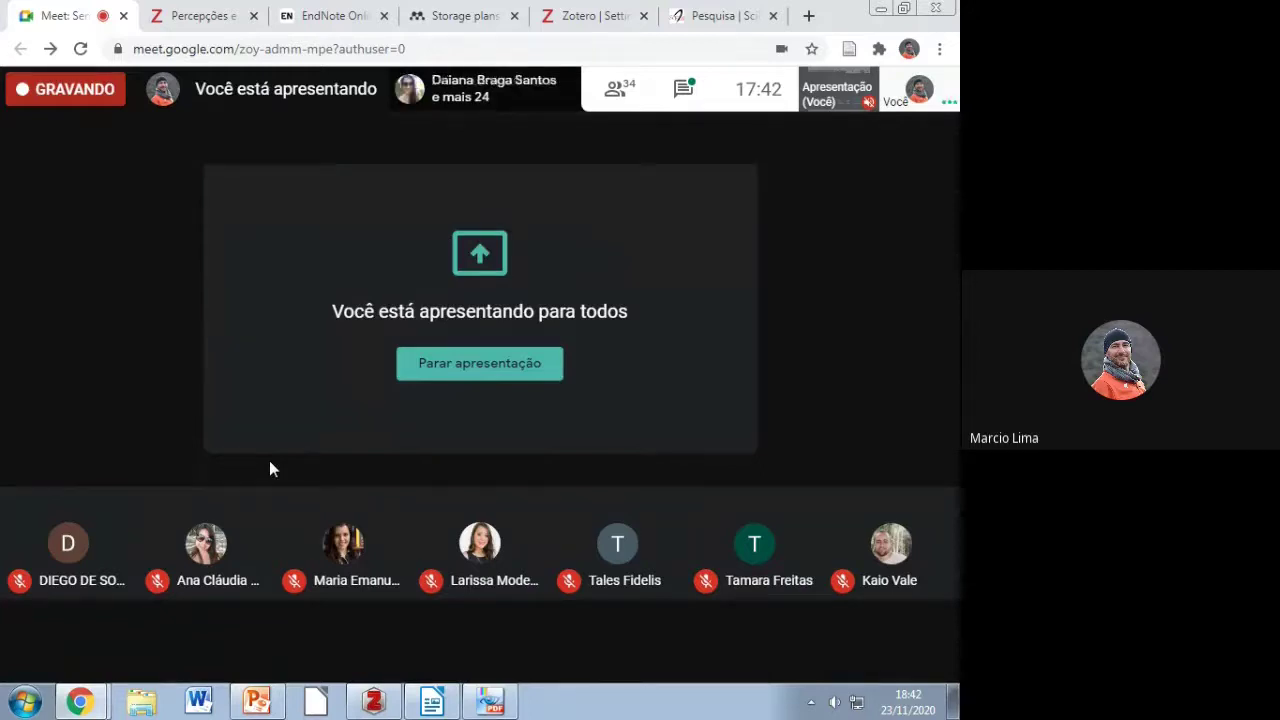
Step: Close the EndNote, storage plans, Zotero settings and Pesquisa tabs, keeping the Zotero web library tab
click(383, 16)
click(383, 16)
click(385, 16)
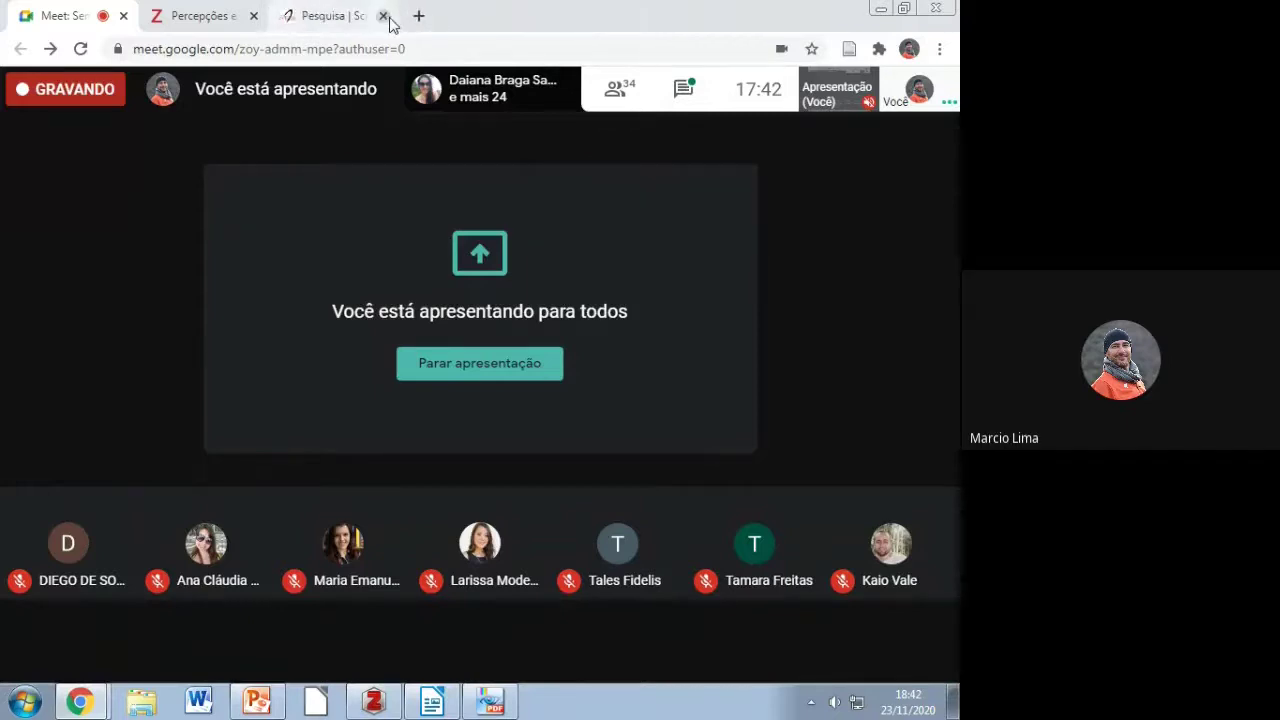
click(385, 16)
click(340, 12)
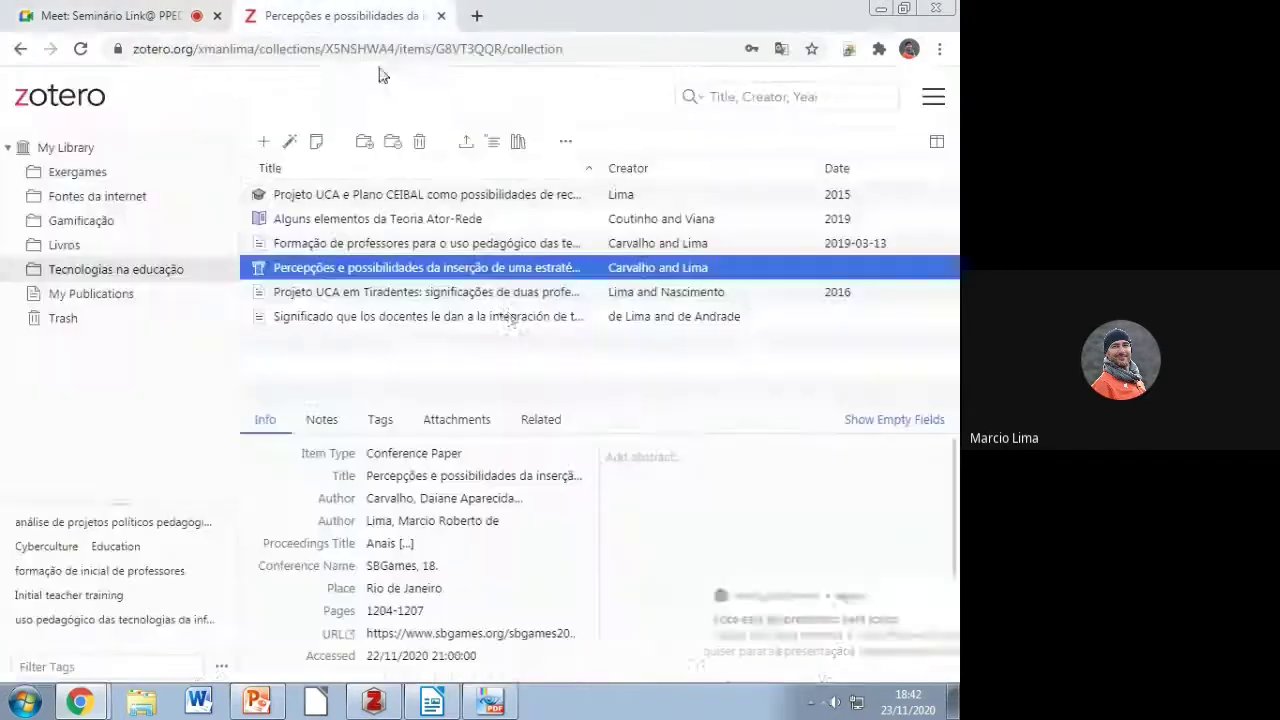
Step: Minimize Chrome and close the PowerPoint window from the taskbar (Fechar janela)
click(884, 8)
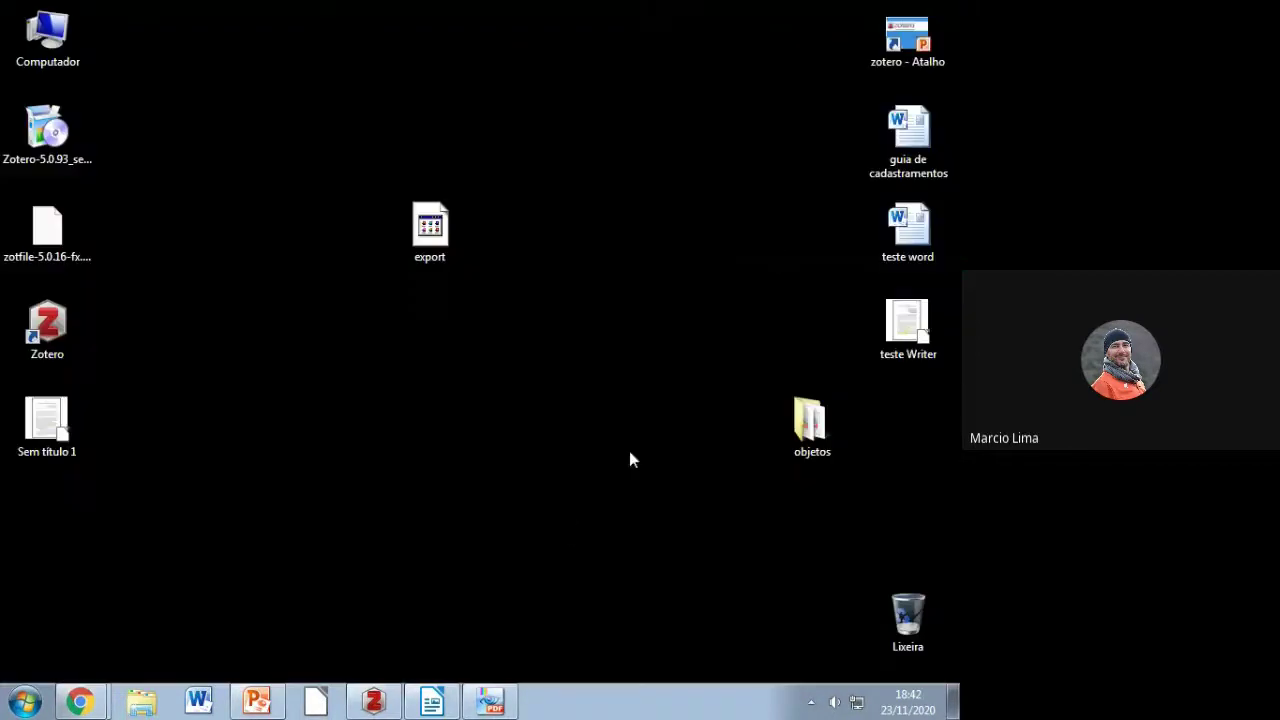
right_click(257, 703)
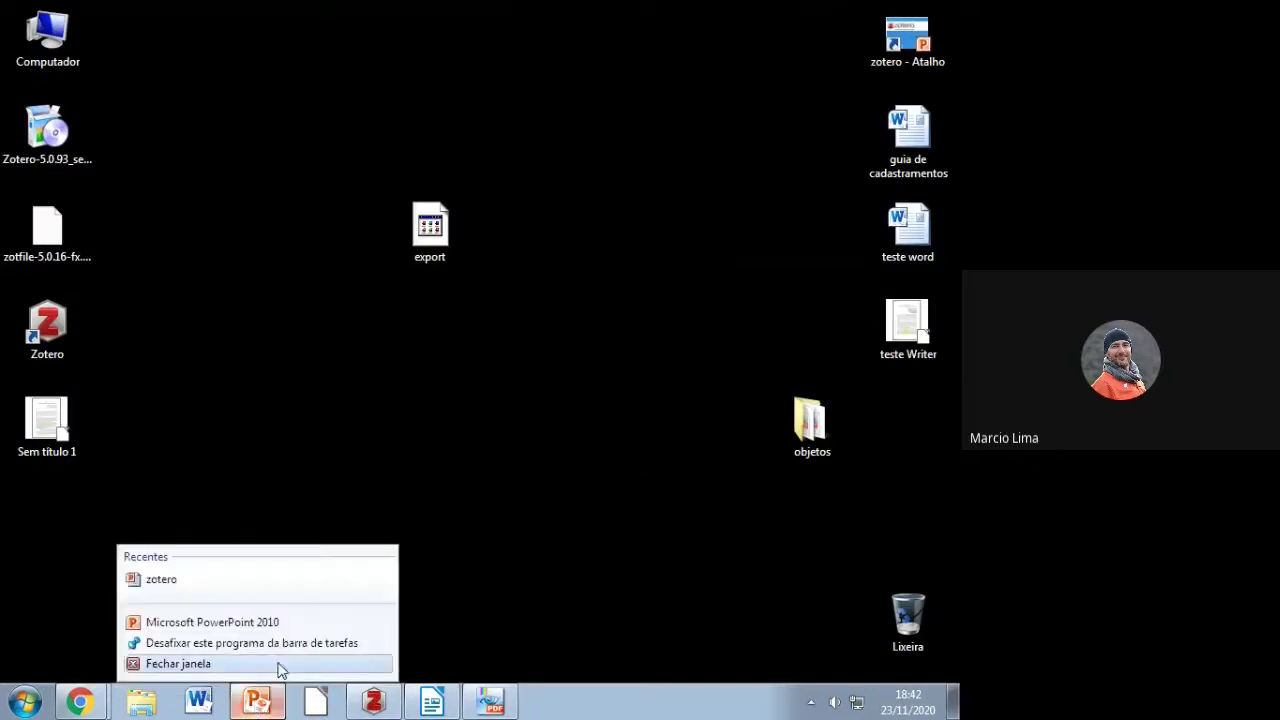
click(277, 671)
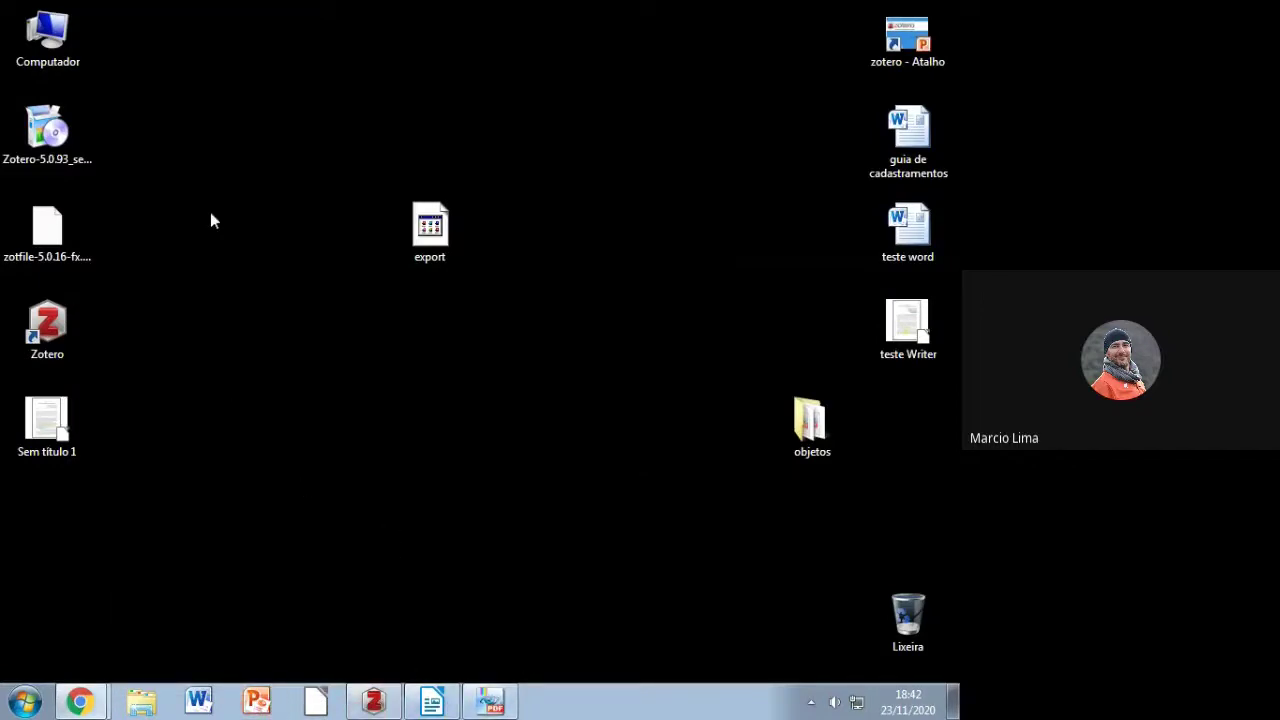
Step: Move the export file beside the objetos folder and open Disco Local (C:) from Computador
drag(446, 216, 924, 410)
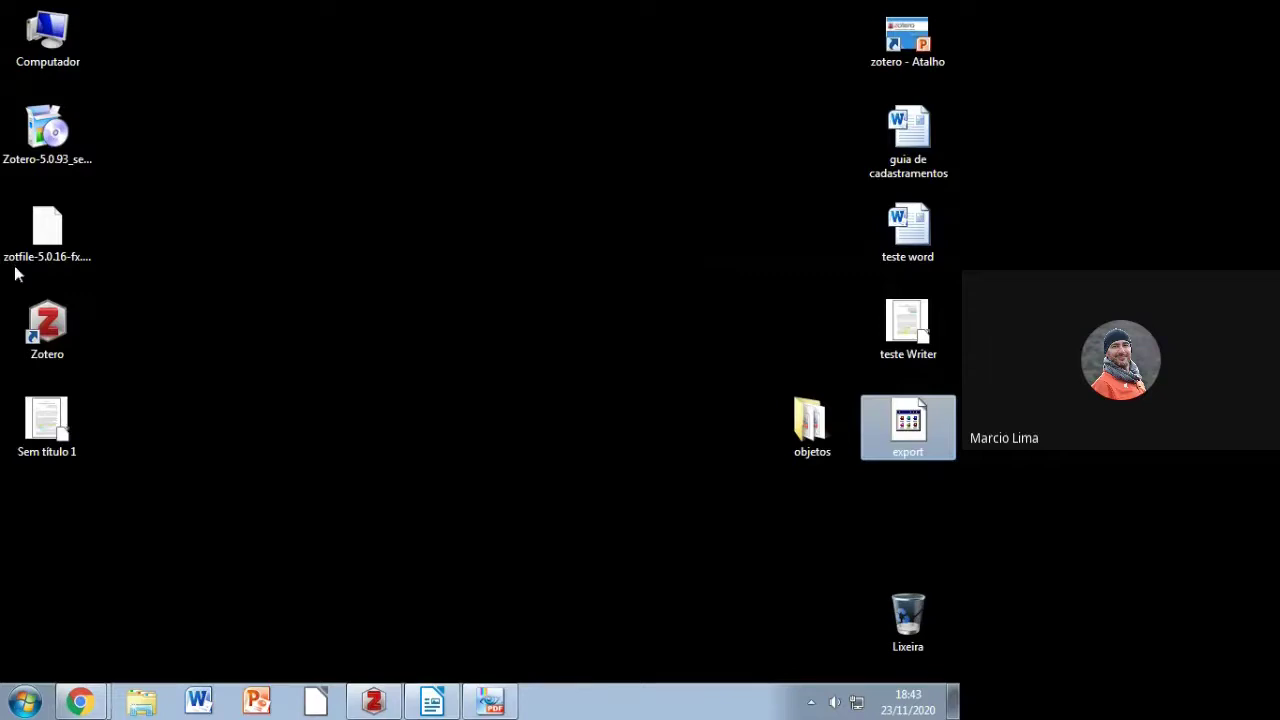
click(58, 40)
double_click(58, 40)
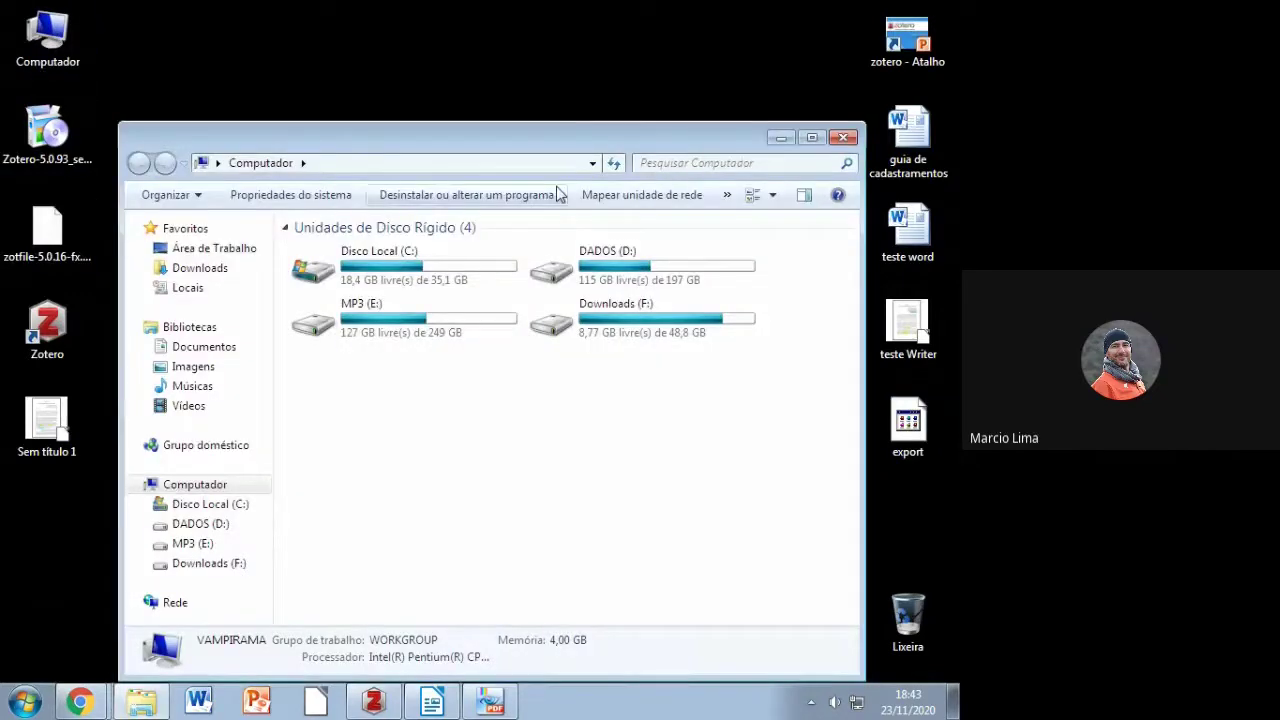
double_click(470, 260)
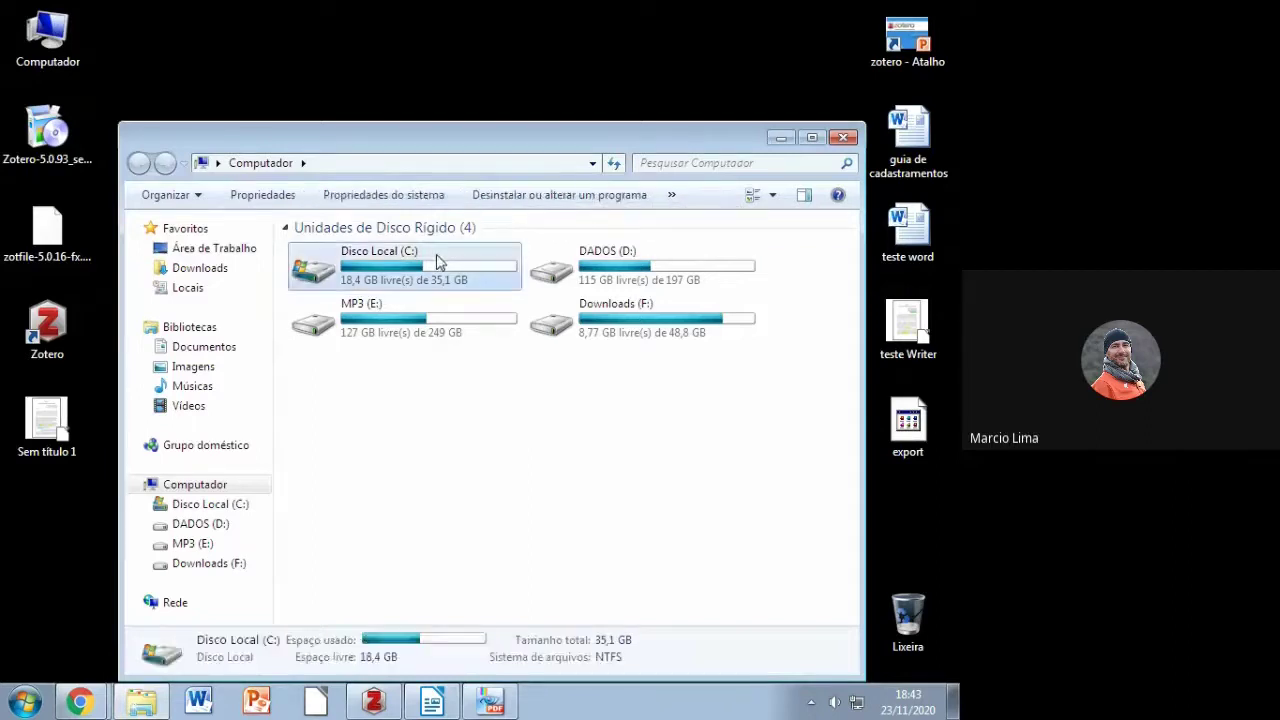
Step: Look for the Zotero folder in Arquivos de Programas, then go back to C: and open Usuários
click(333, 316)
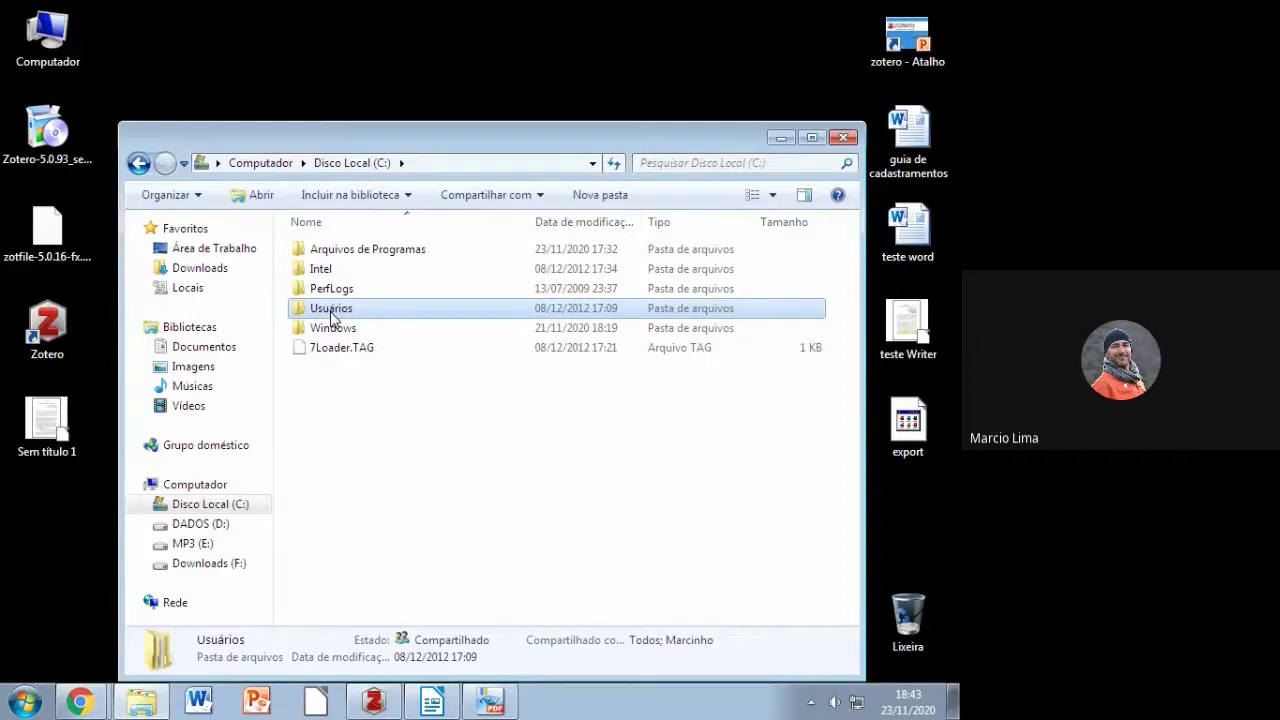
click(353, 252)
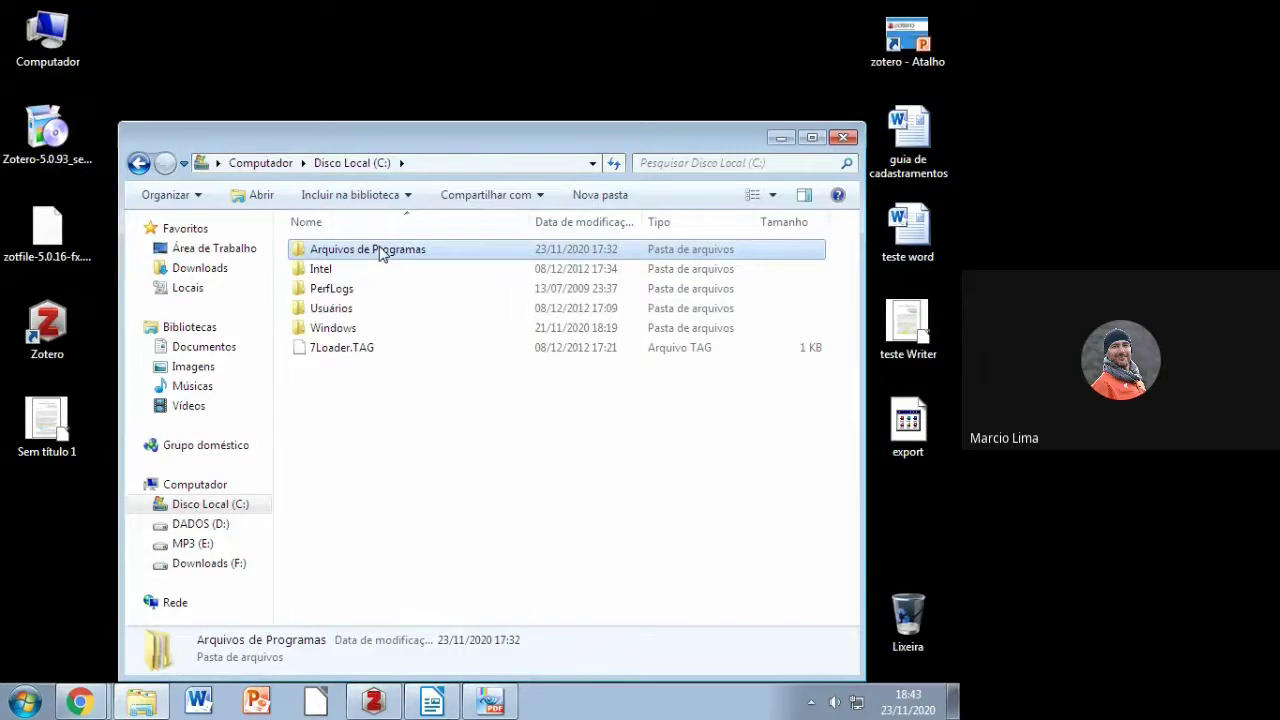
double_click(381, 254)
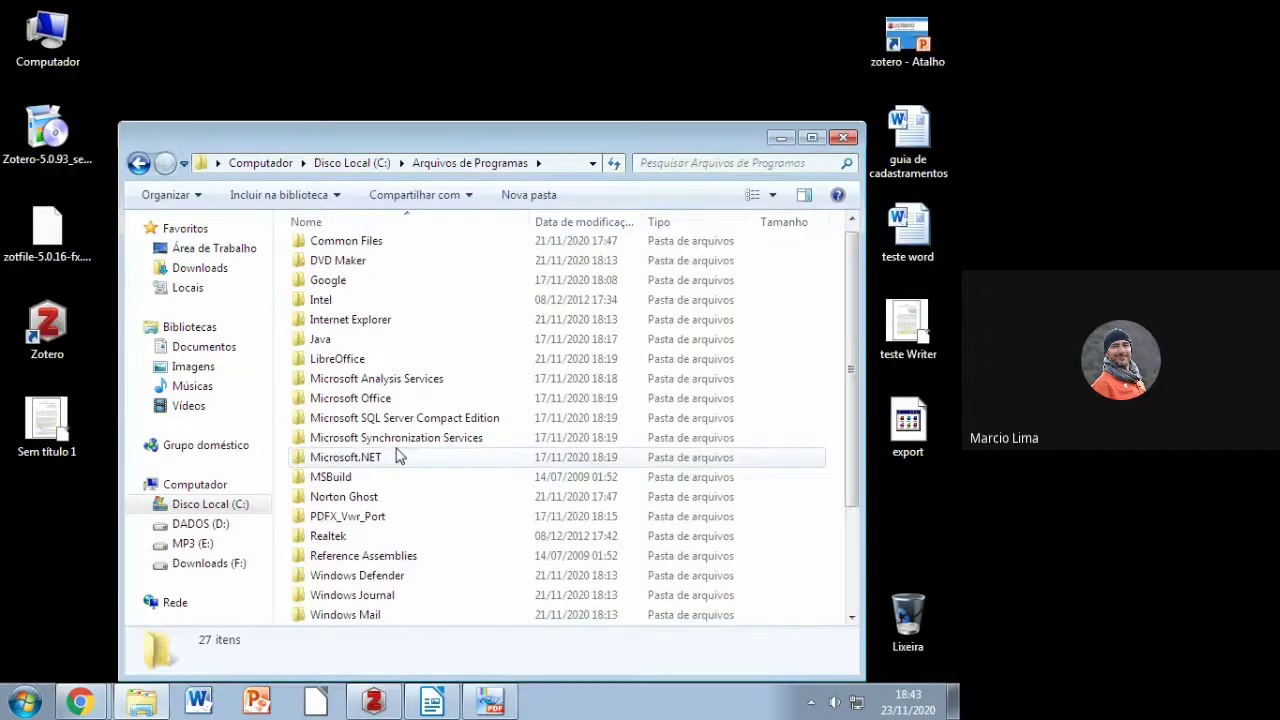
scroll(396, 456, down, 3)
click(348, 616)
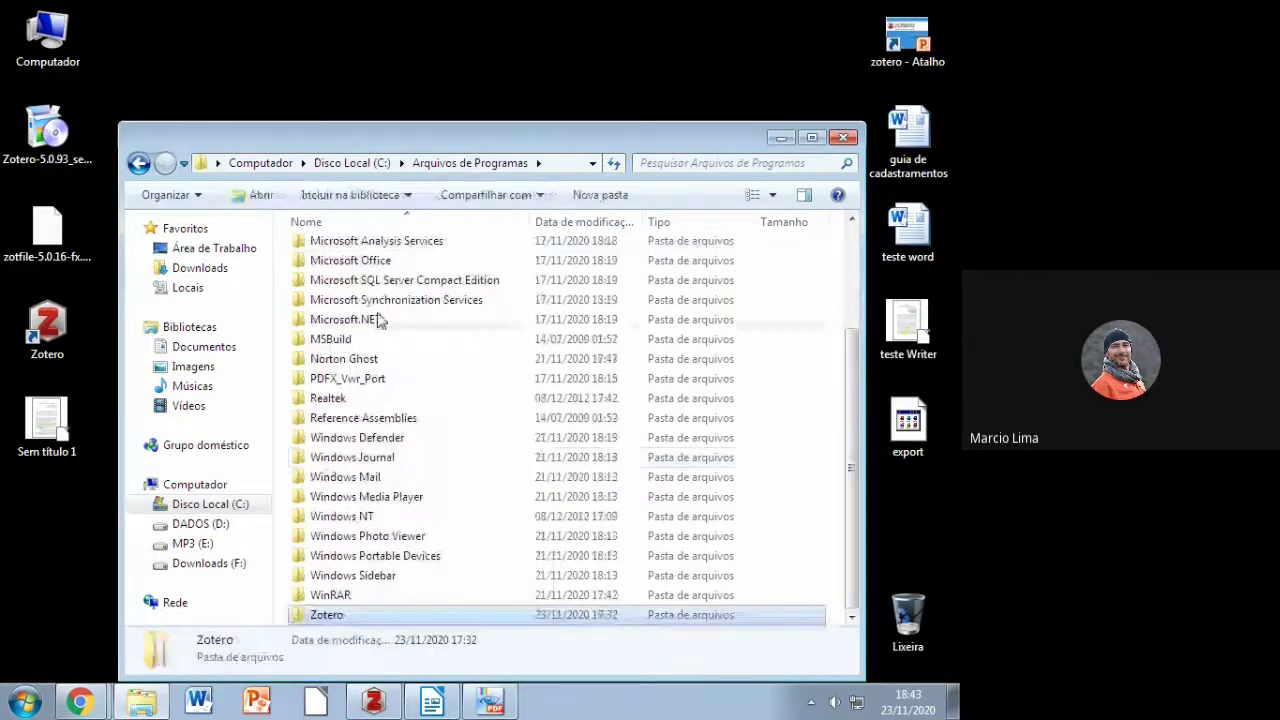
click(356, 166)
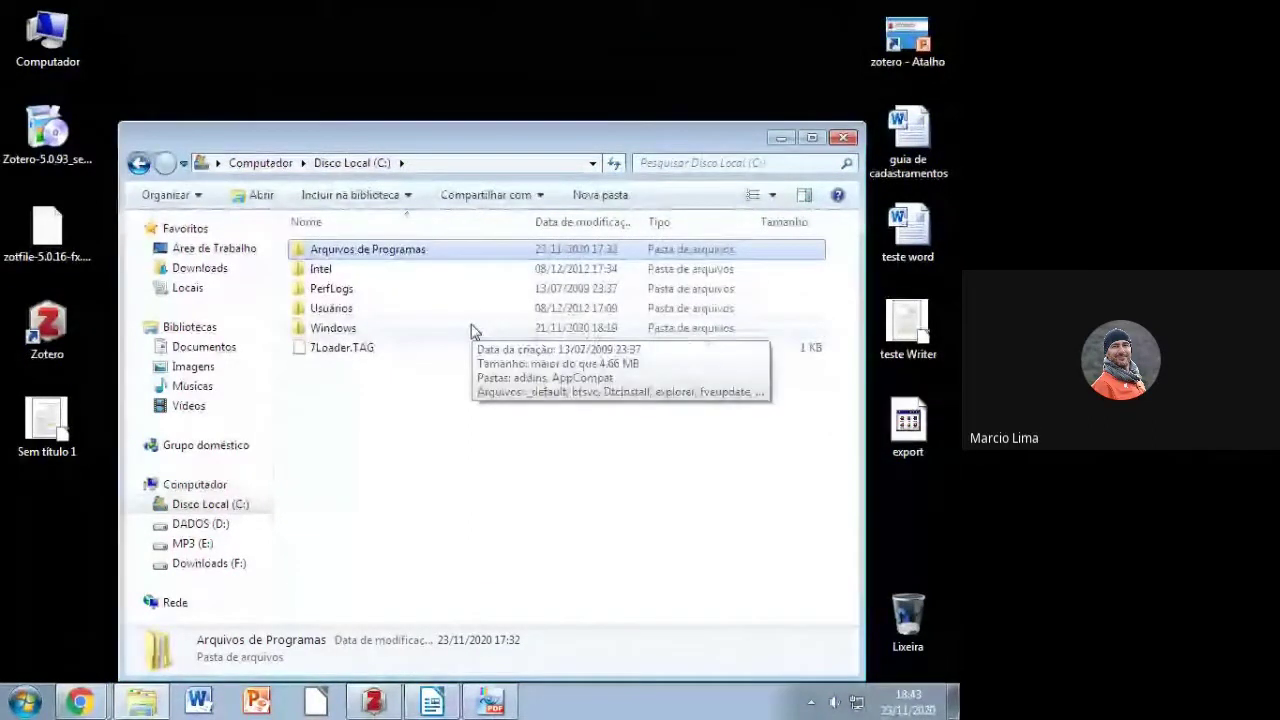
double_click(333, 310)
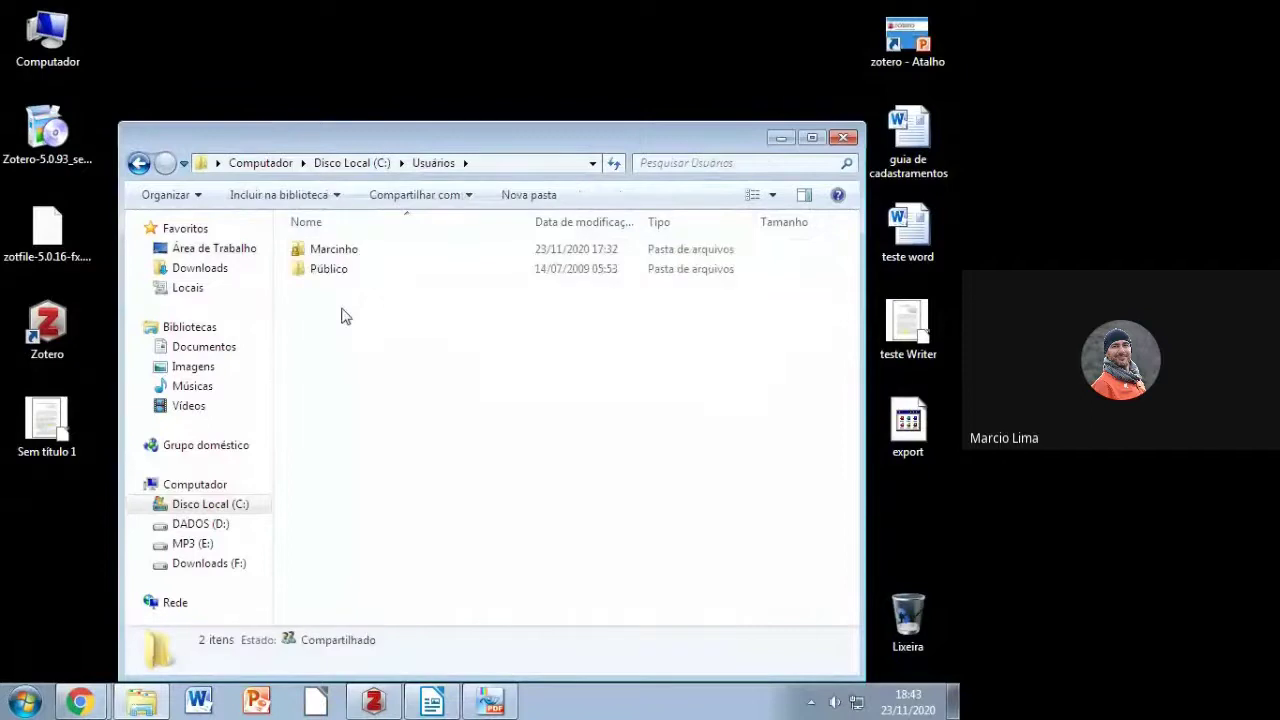
Step: Open the user's folder and its Zotero data folder, then switch to the Zotero desktop app
double_click(347, 256)
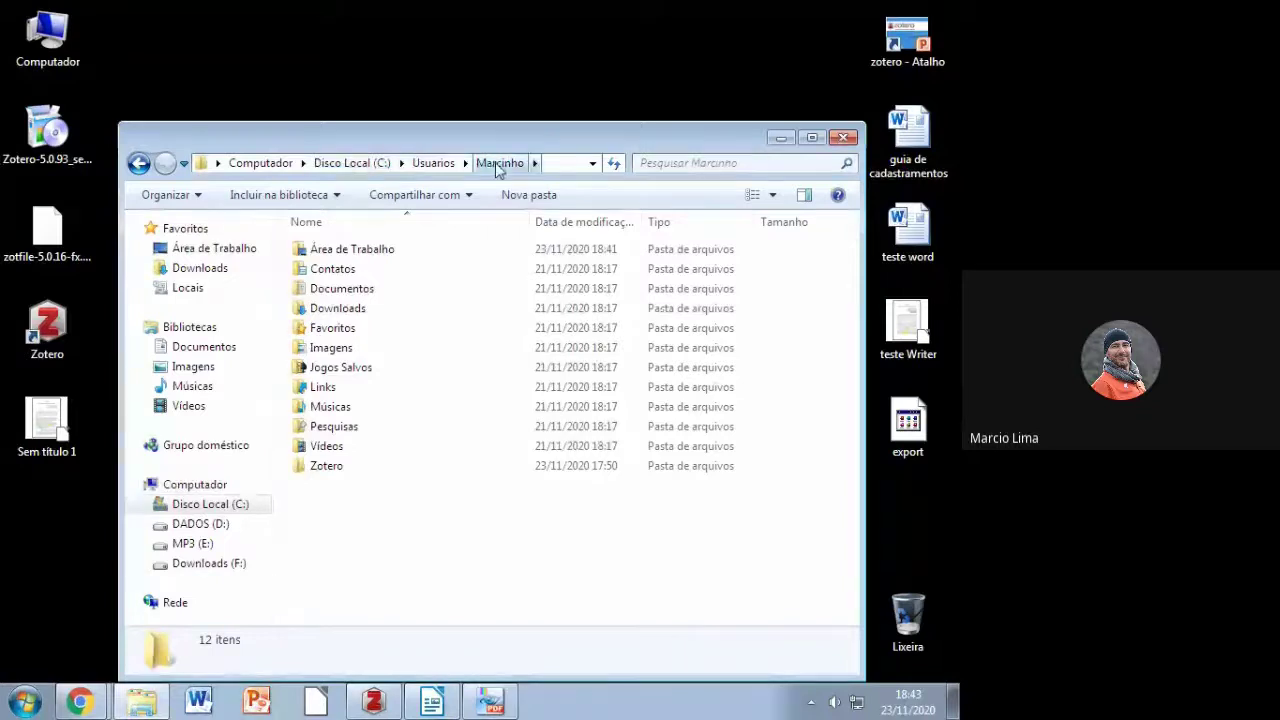
double_click(326, 467)
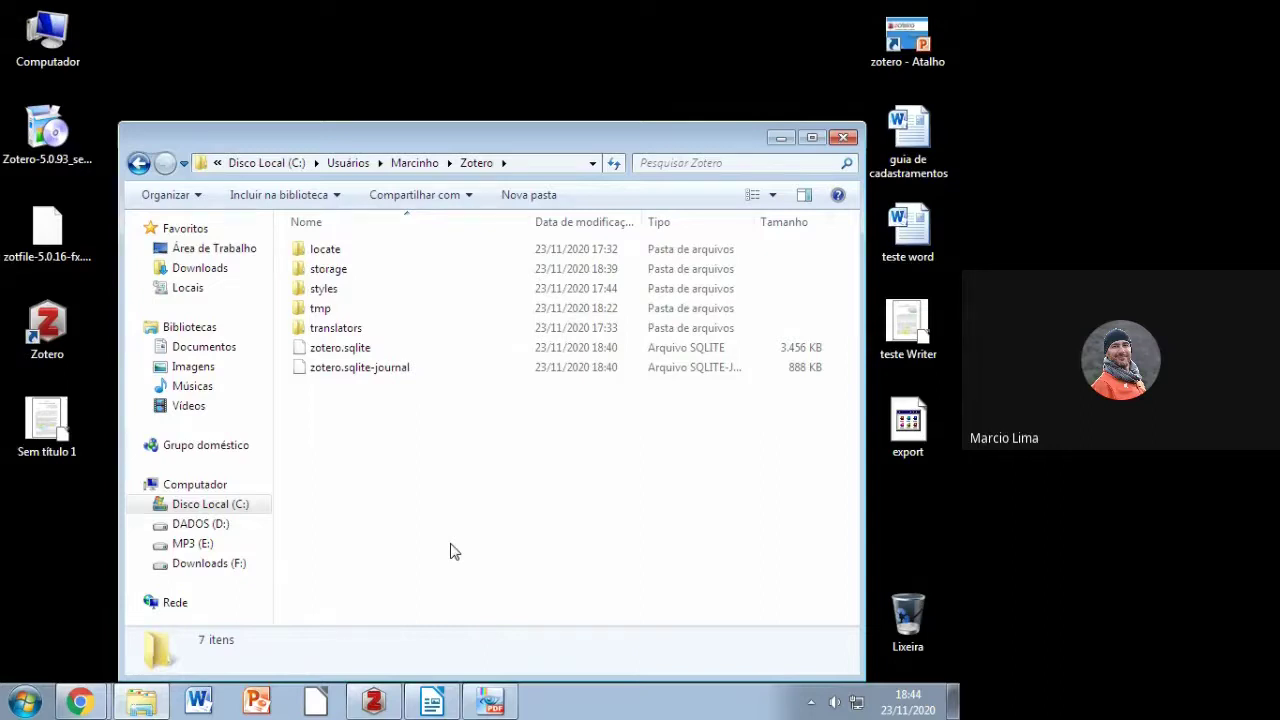
click(373, 702)
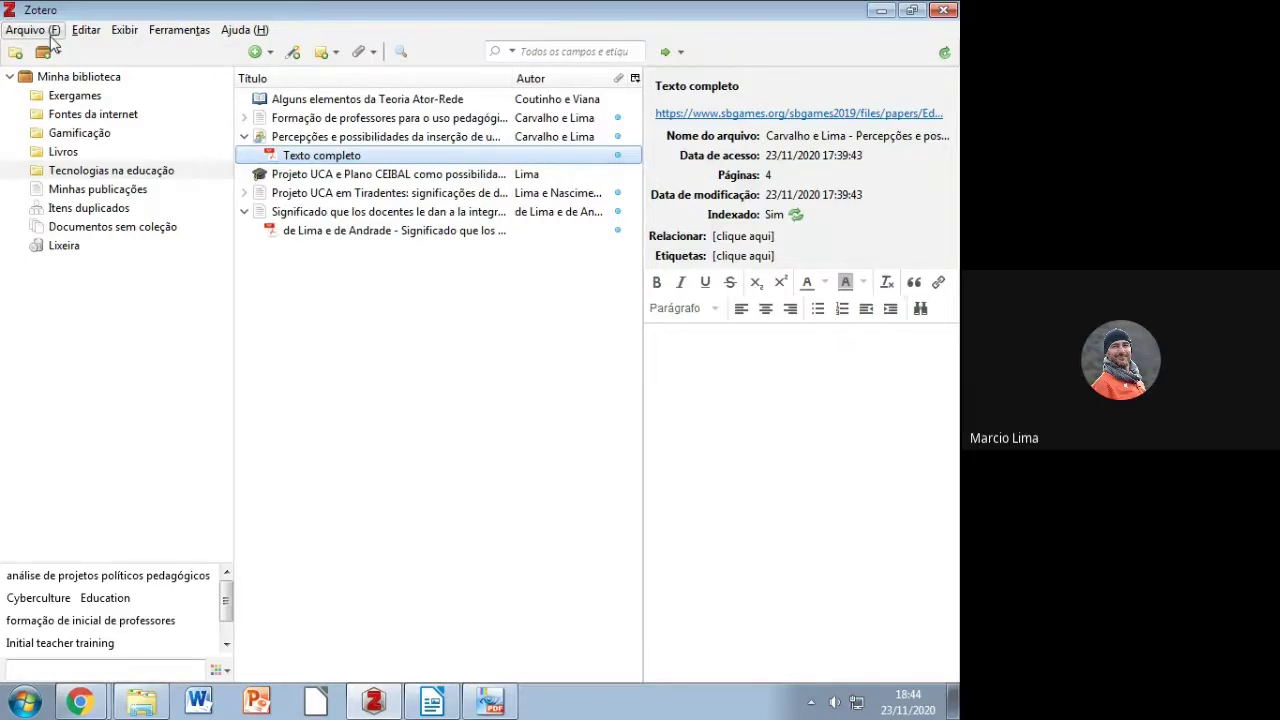
Step: Export the library as Zotero RDF with files, saved as 'Minha biblioteca' in Área de Trabalho
click(52, 31)
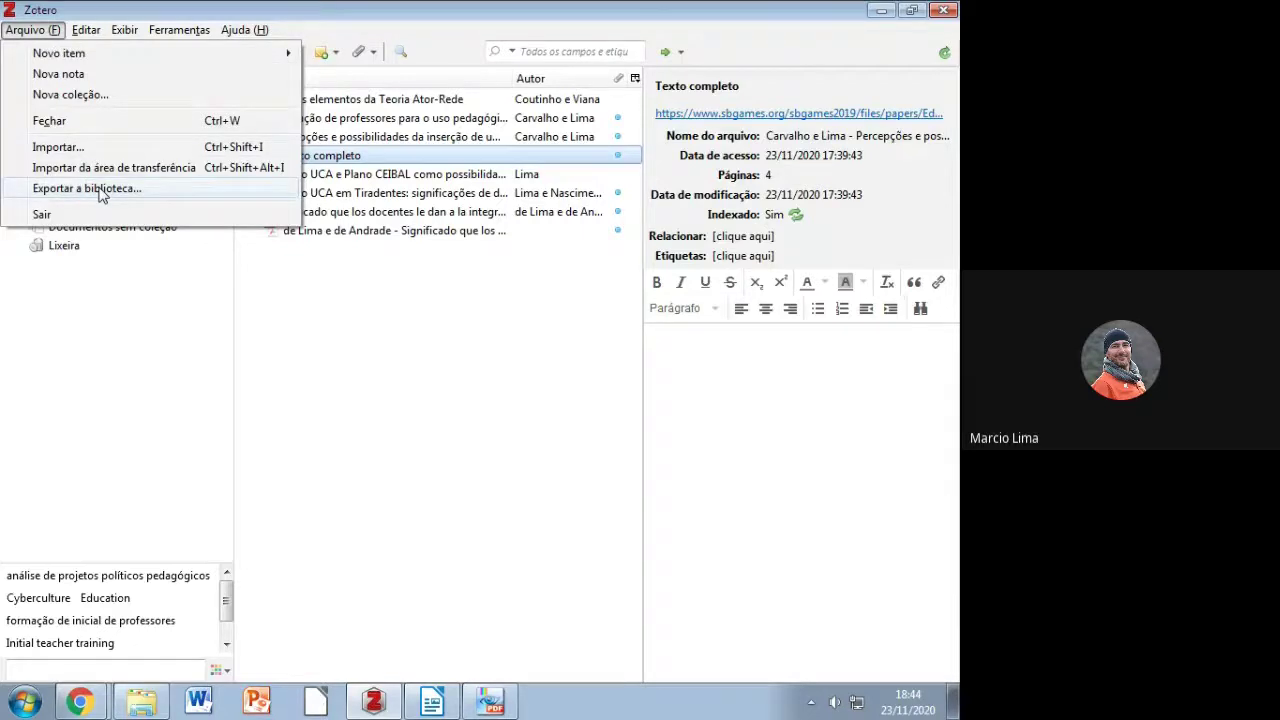
click(101, 190)
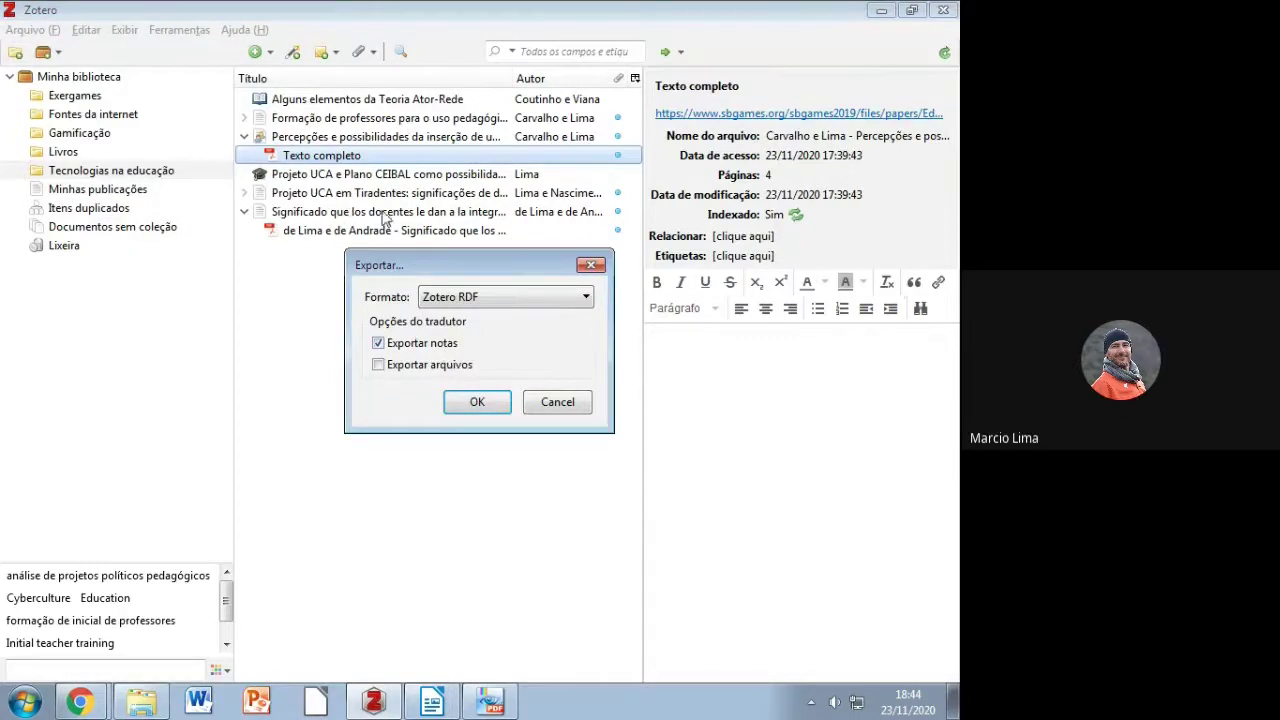
click(379, 365)
click(586, 299)
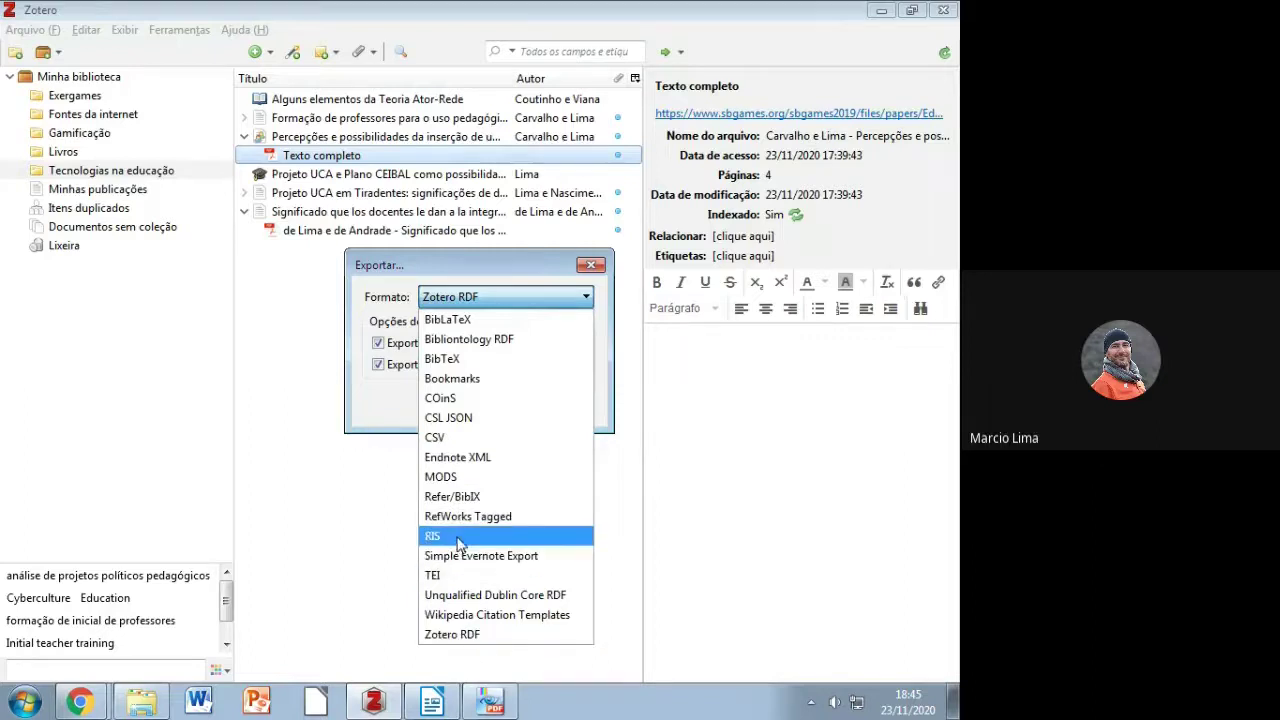
click(508, 636)
click(378, 364)
click(478, 404)
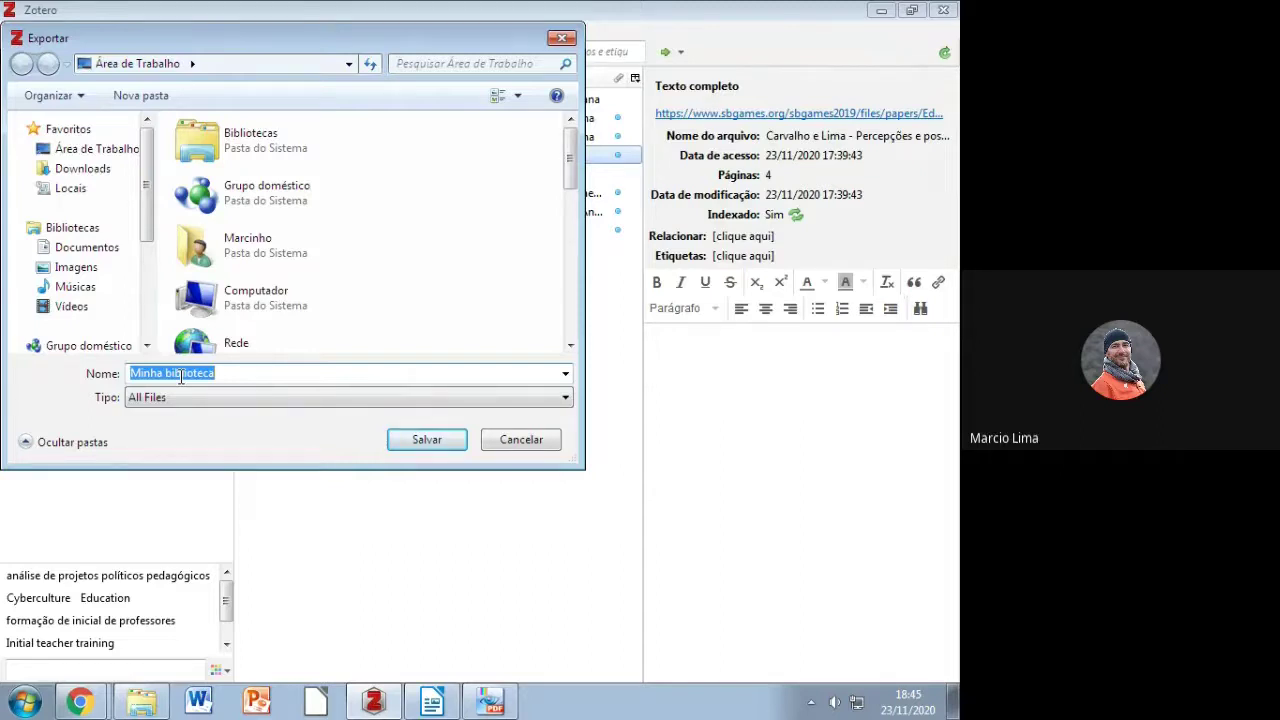
click(138, 150)
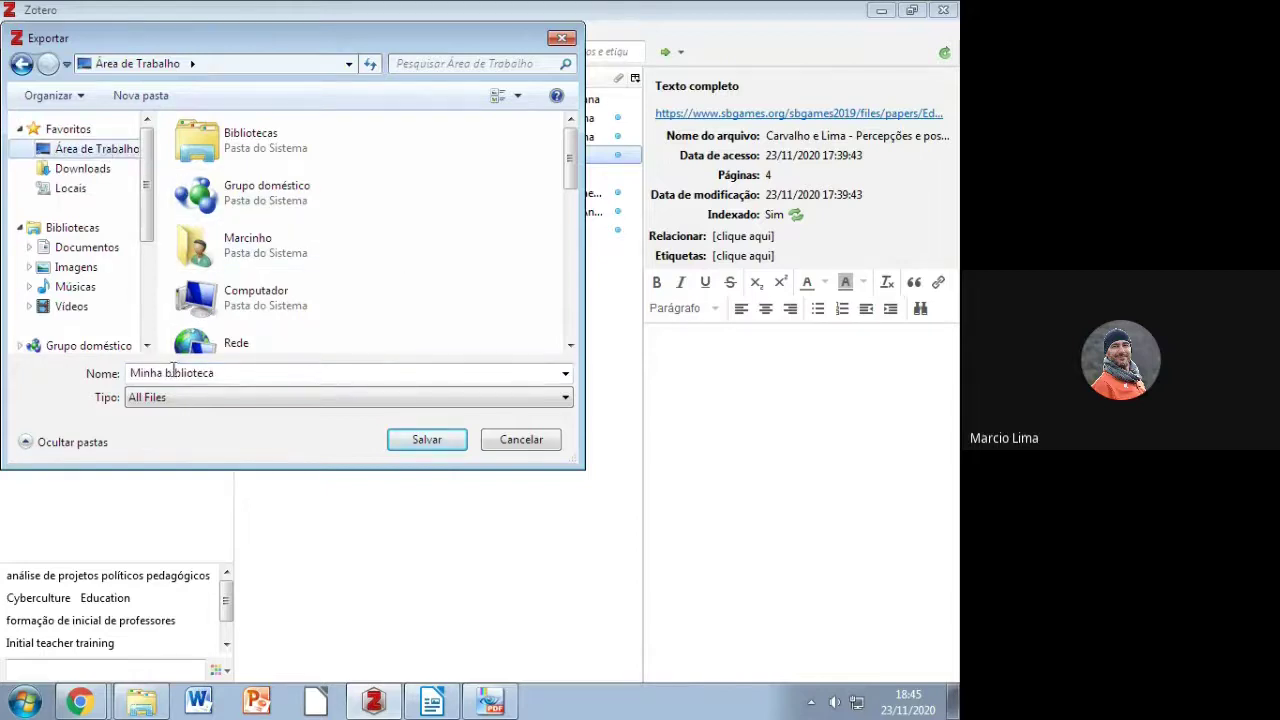
click(418, 443)
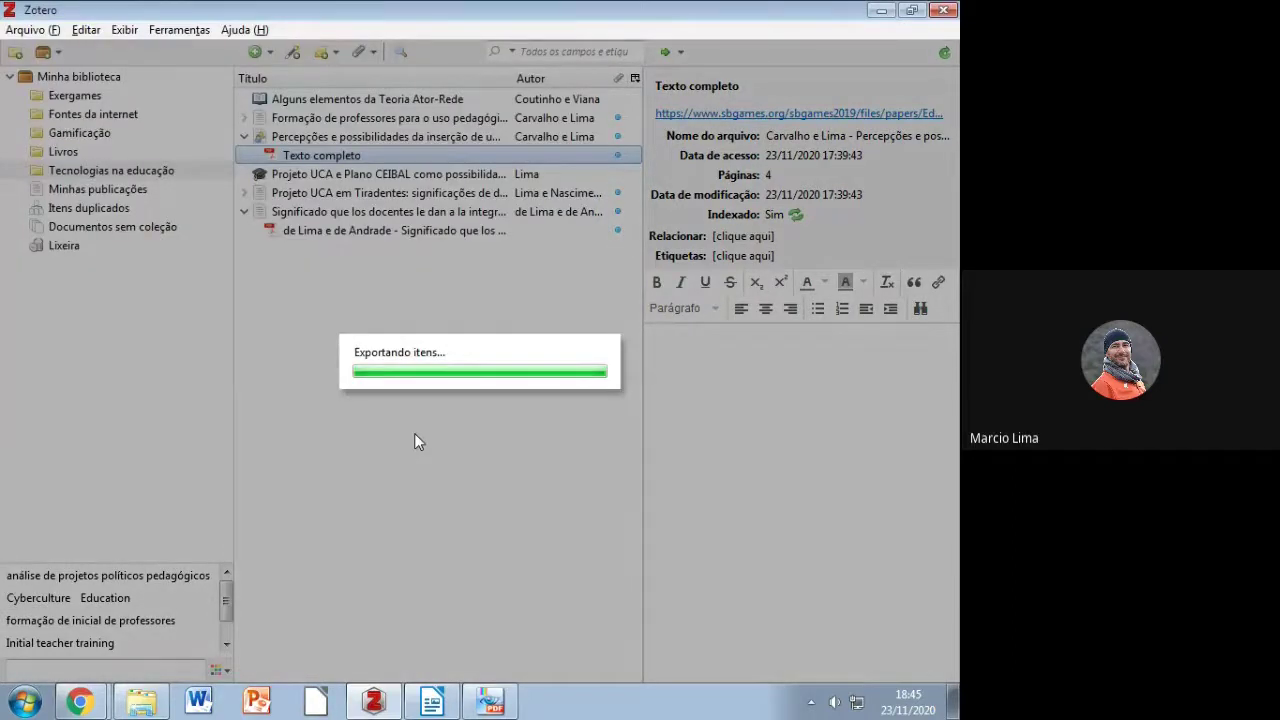
key(super+d)
Step: Check the Minha biblioteca folder's files folder and RDF file, then place it in the desktop's top row
drag(47, 512, 428, 228)
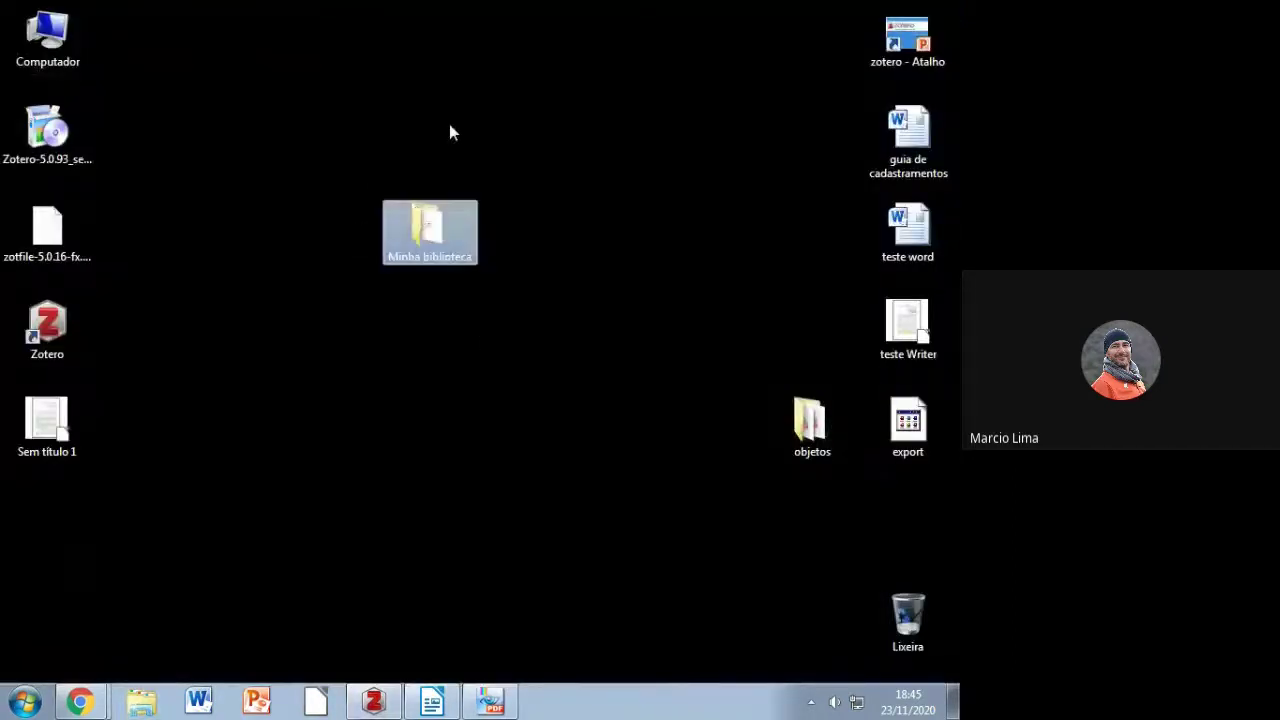
double_click(432, 228)
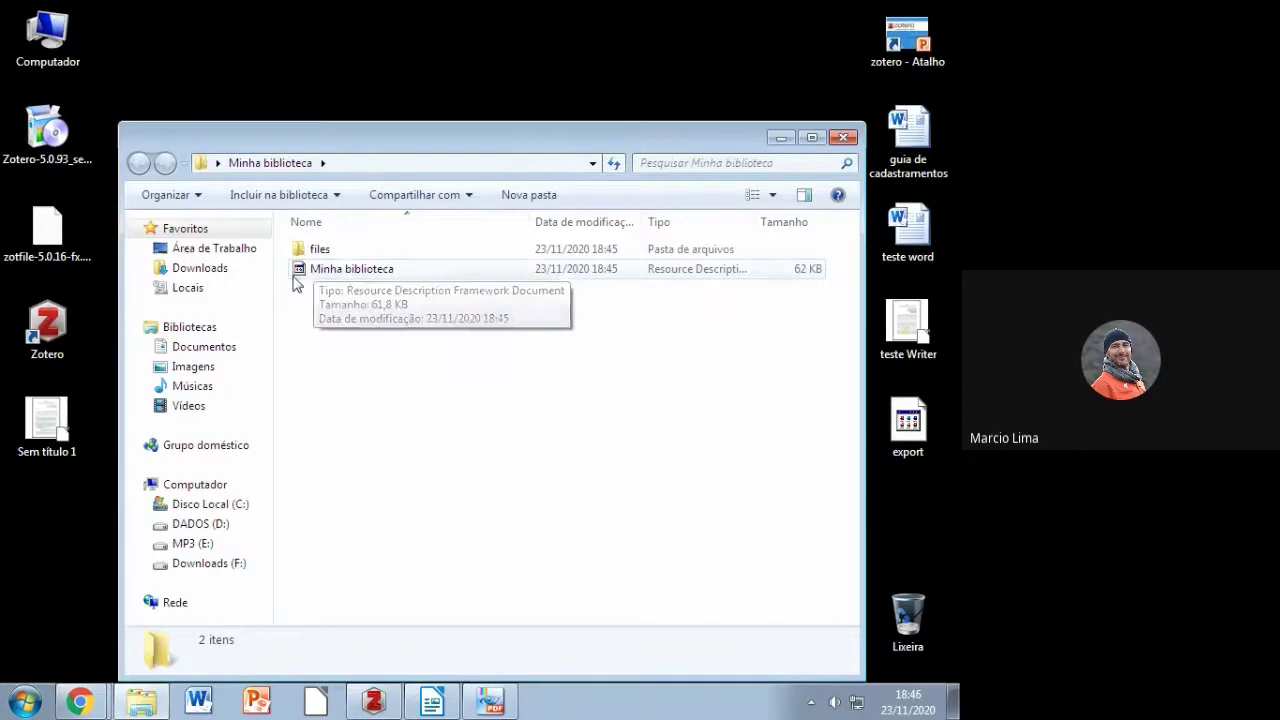
click(843, 137)
drag(425, 228, 335, 45)
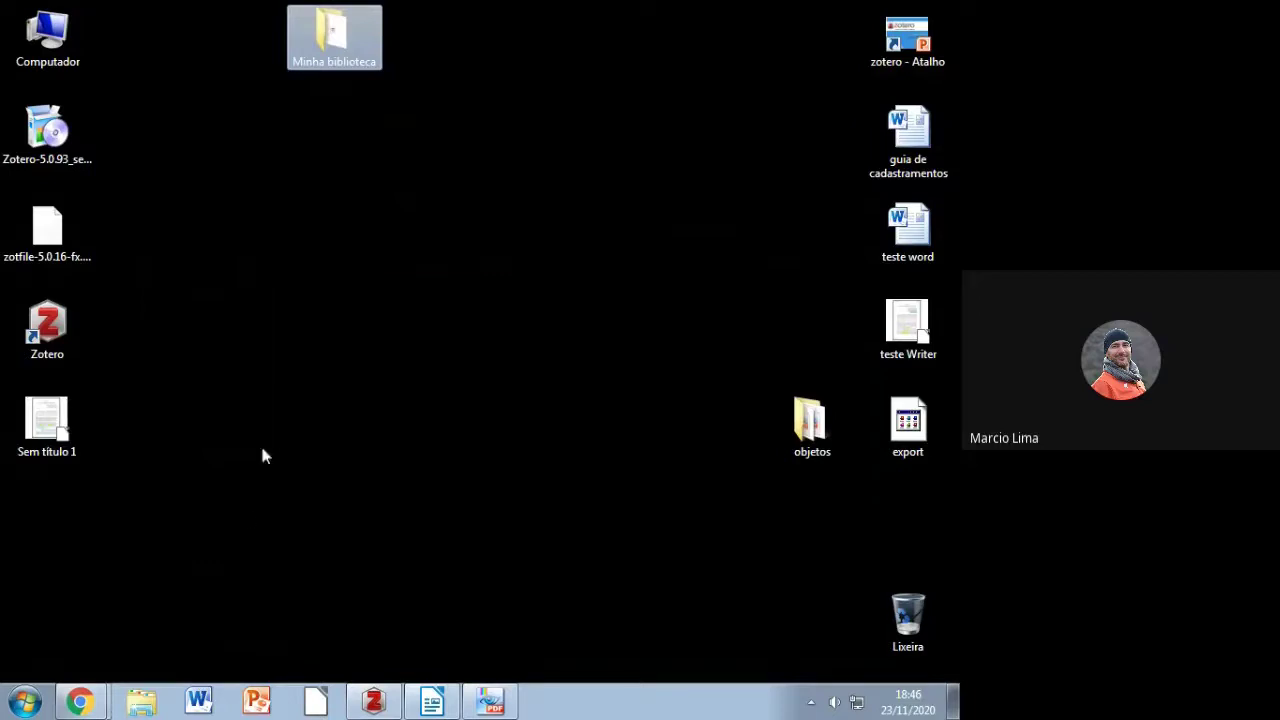
Step: Browse from Computador through C: and Usuários to the Zotero data folder in the user's profile
click(43, 57)
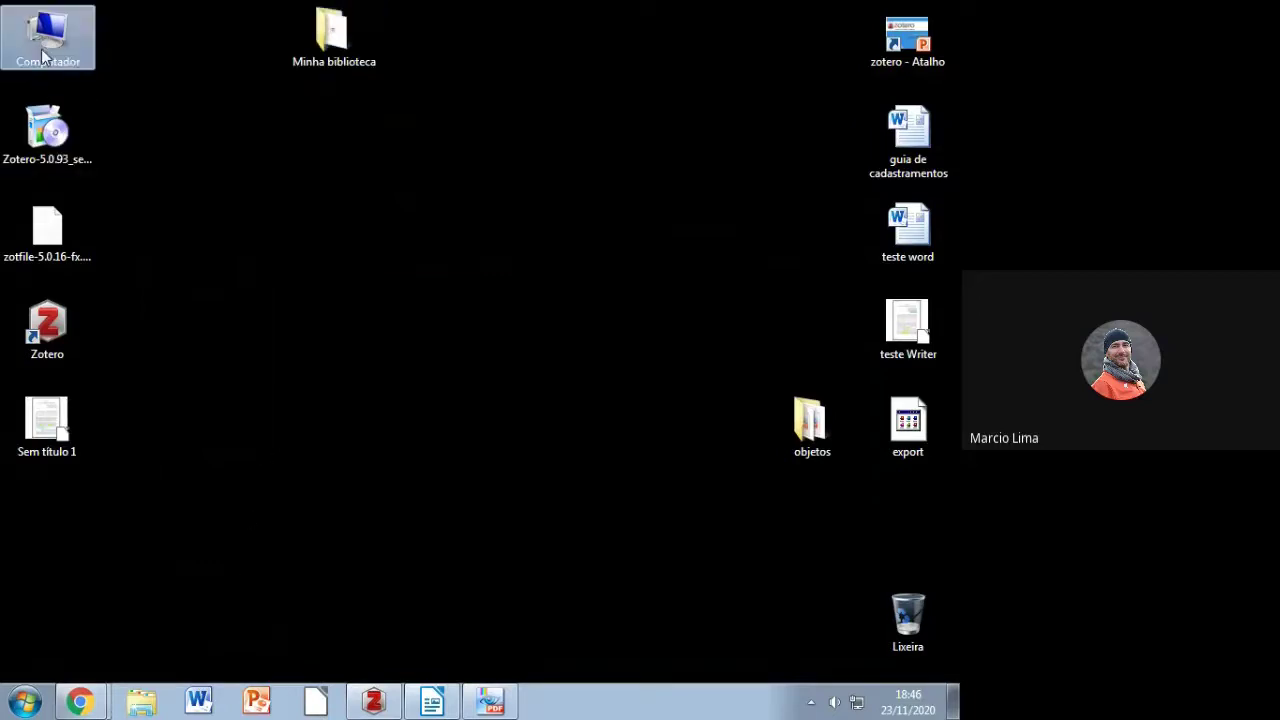
double_click(41, 49)
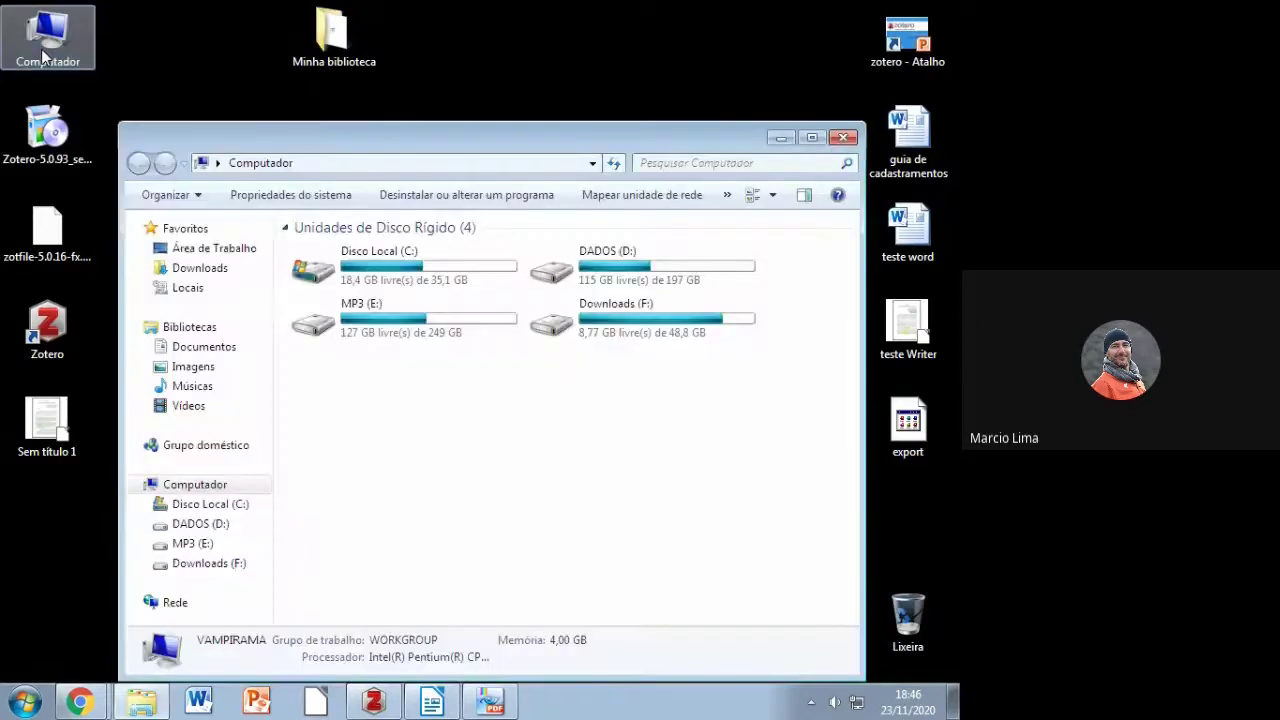
double_click(315, 270)
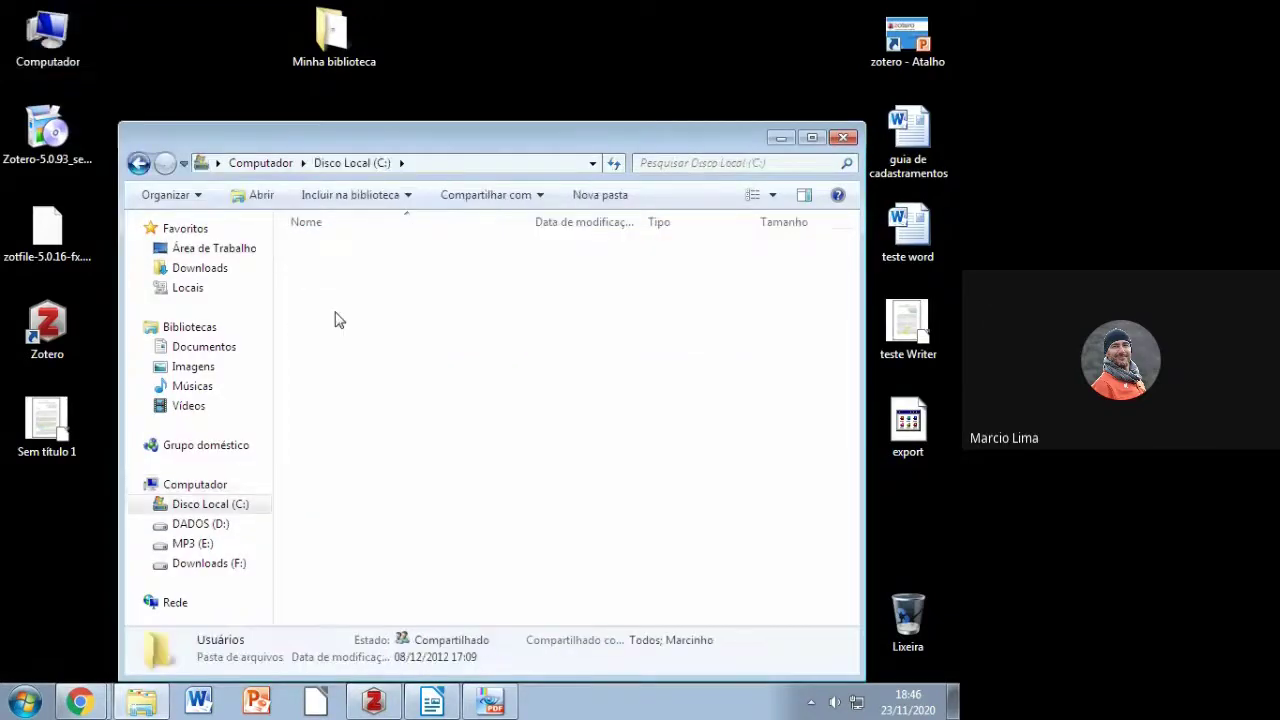
double_click(335, 320)
click(335, 255)
double_click(335, 255)
click(329, 466)
double_click(329, 466)
drag(403, 518, 320, 245)
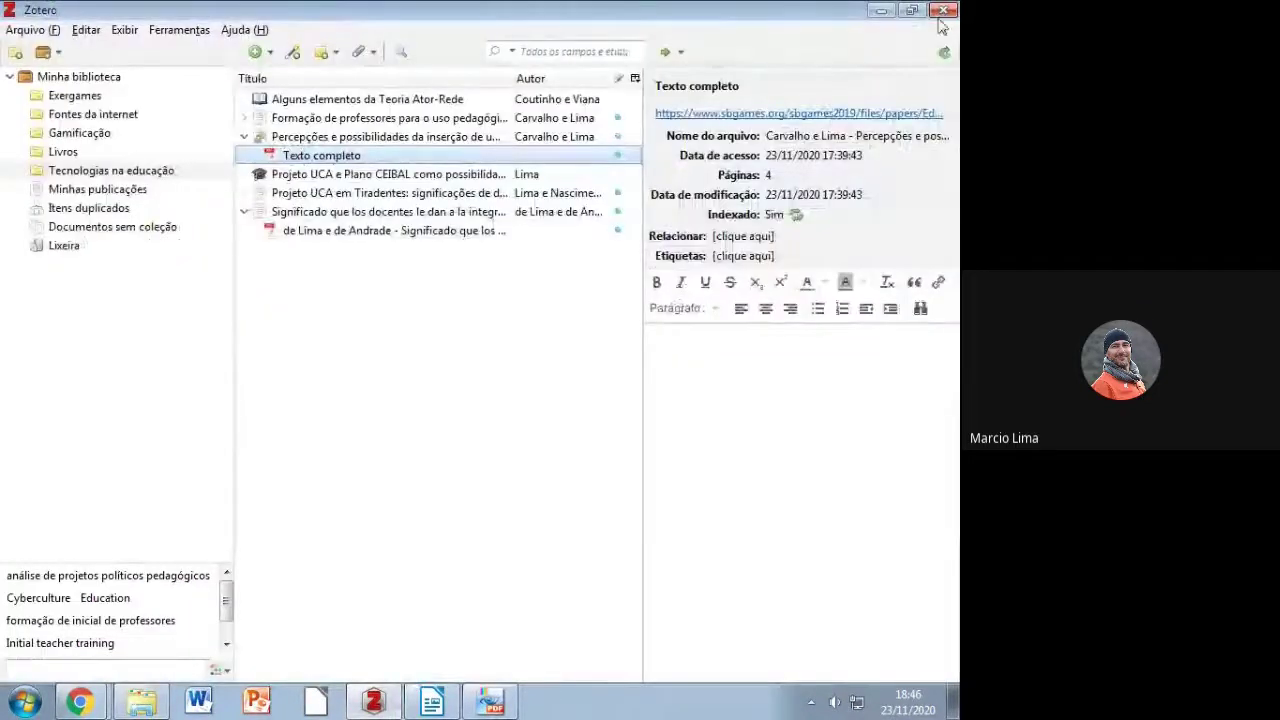
Step: Close Zotero and delete the folder's five items, skipping the locked storage folder
click(944, 12)
click(546, 571)
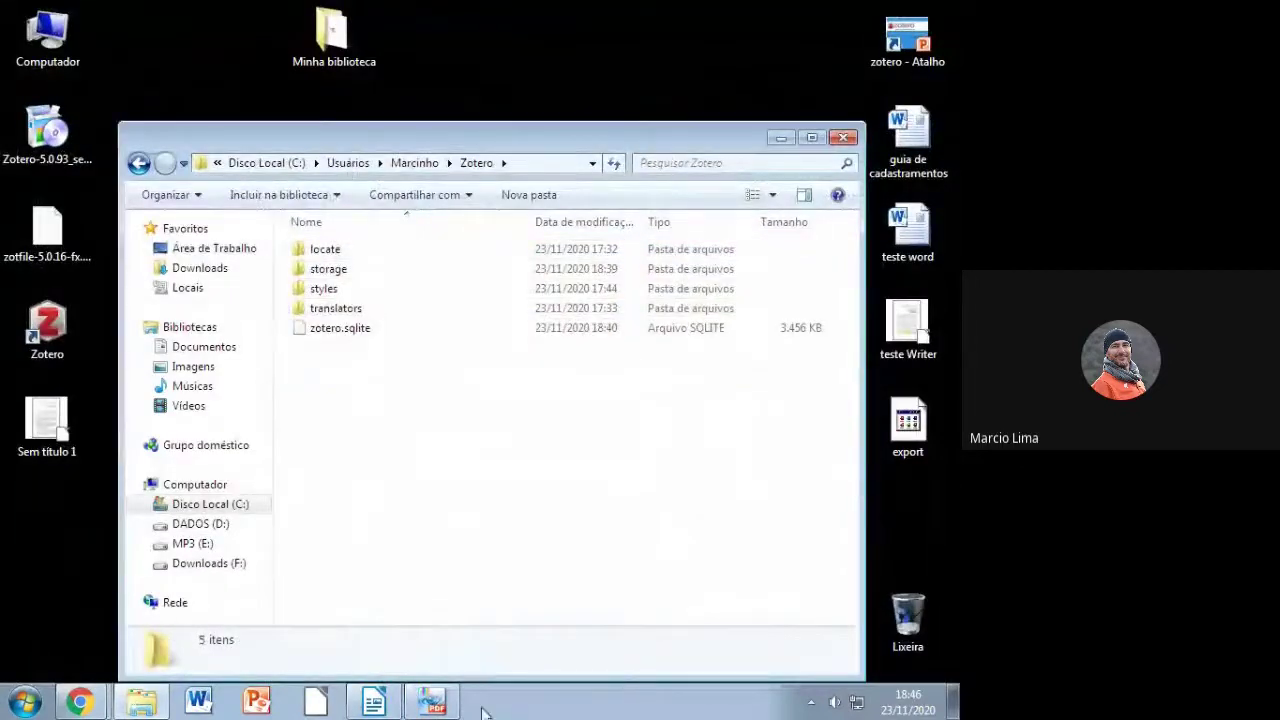
drag(572, 498, 357, 262)
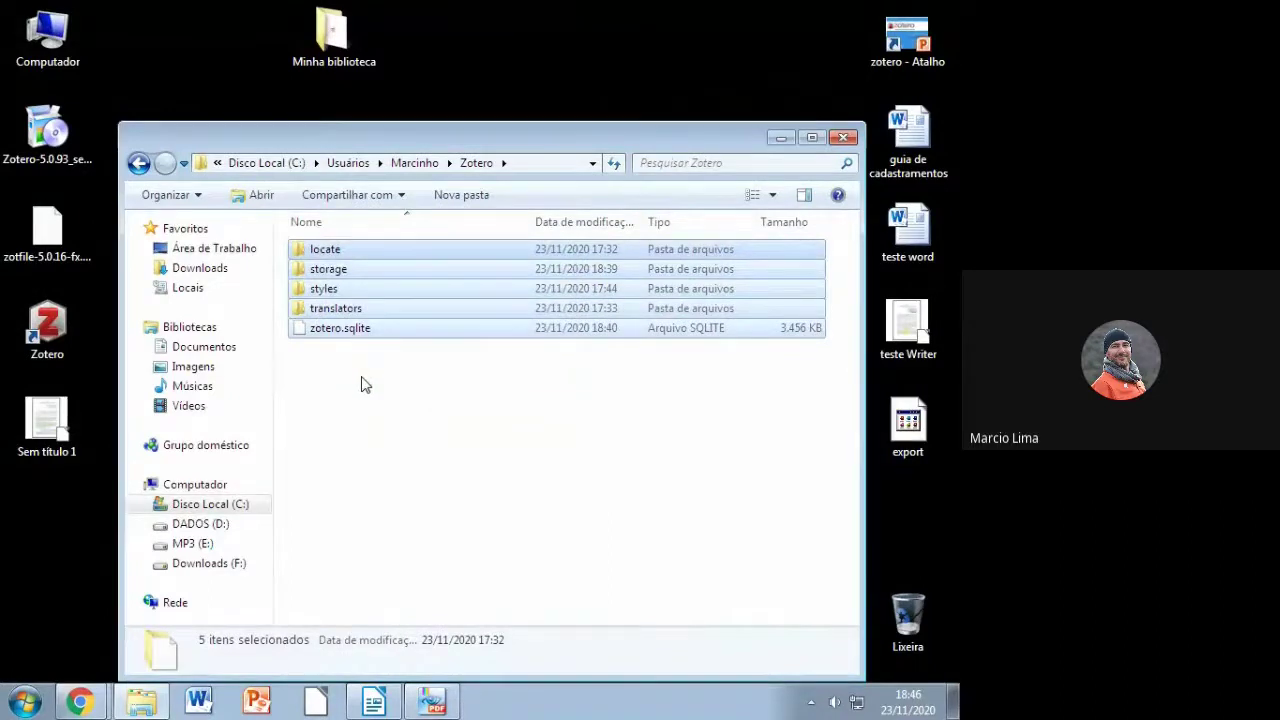
right_click(327, 309)
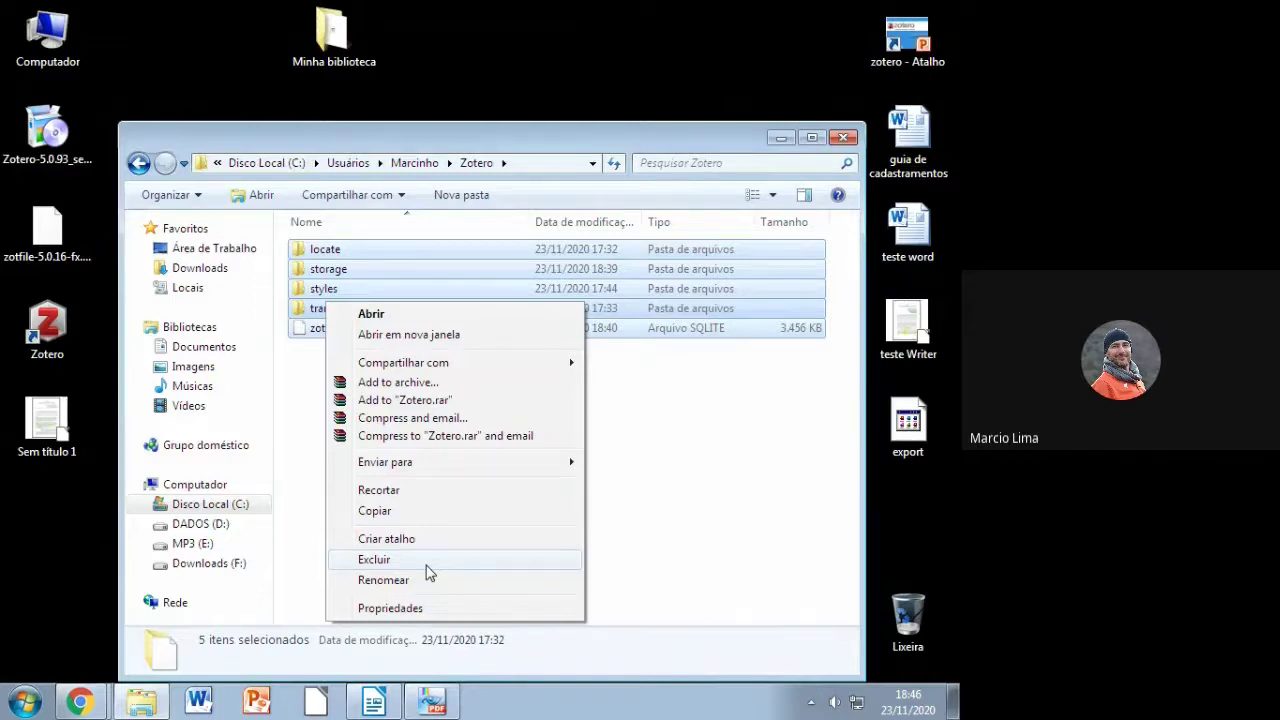
click(429, 560)
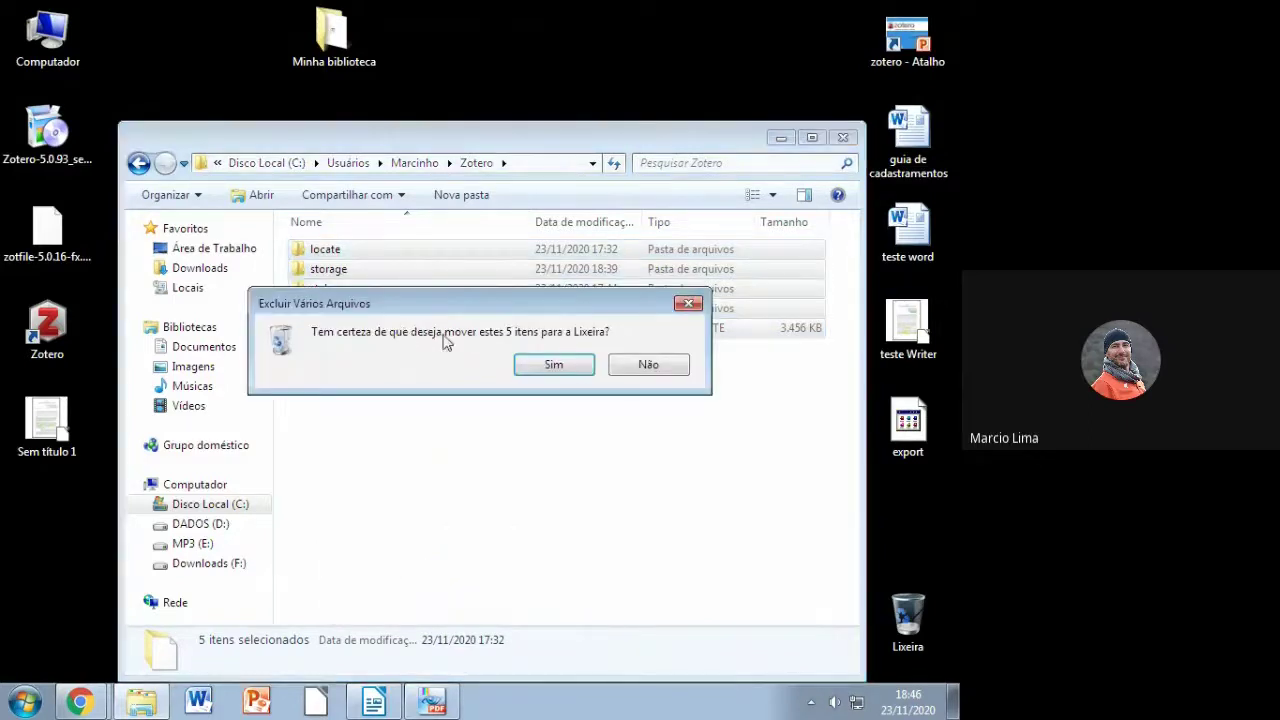
click(558, 367)
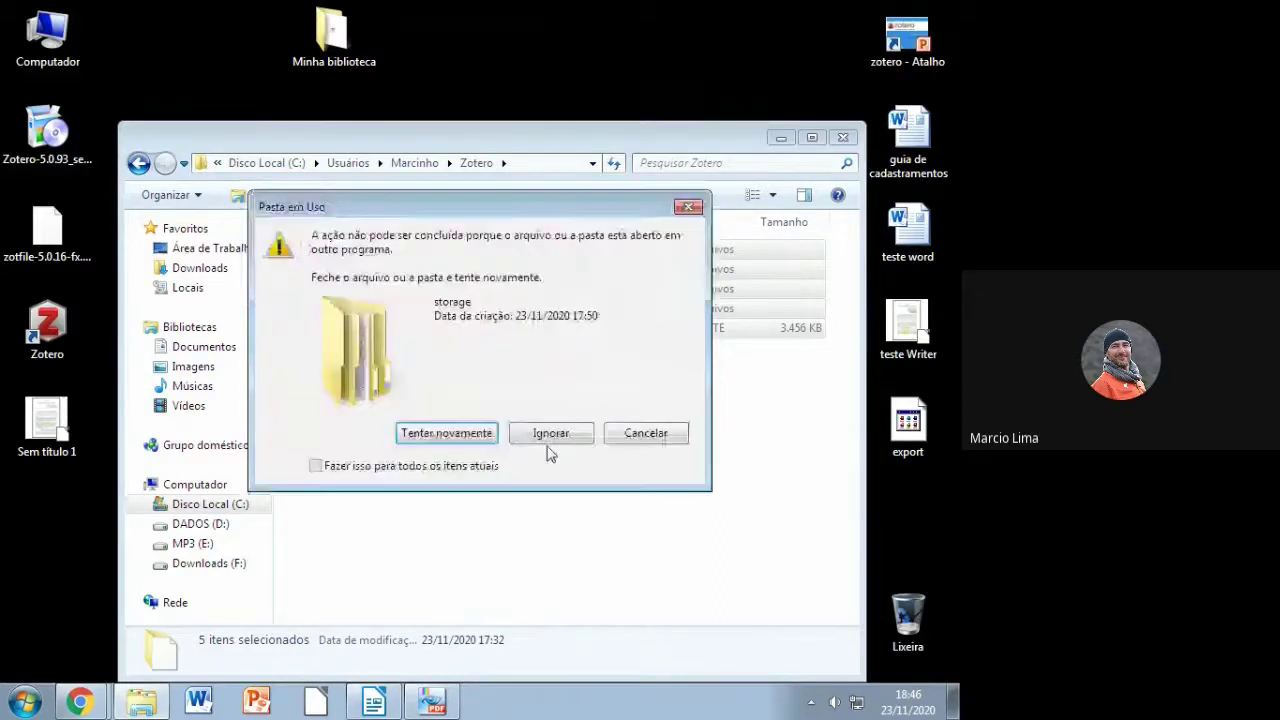
click(468, 434)
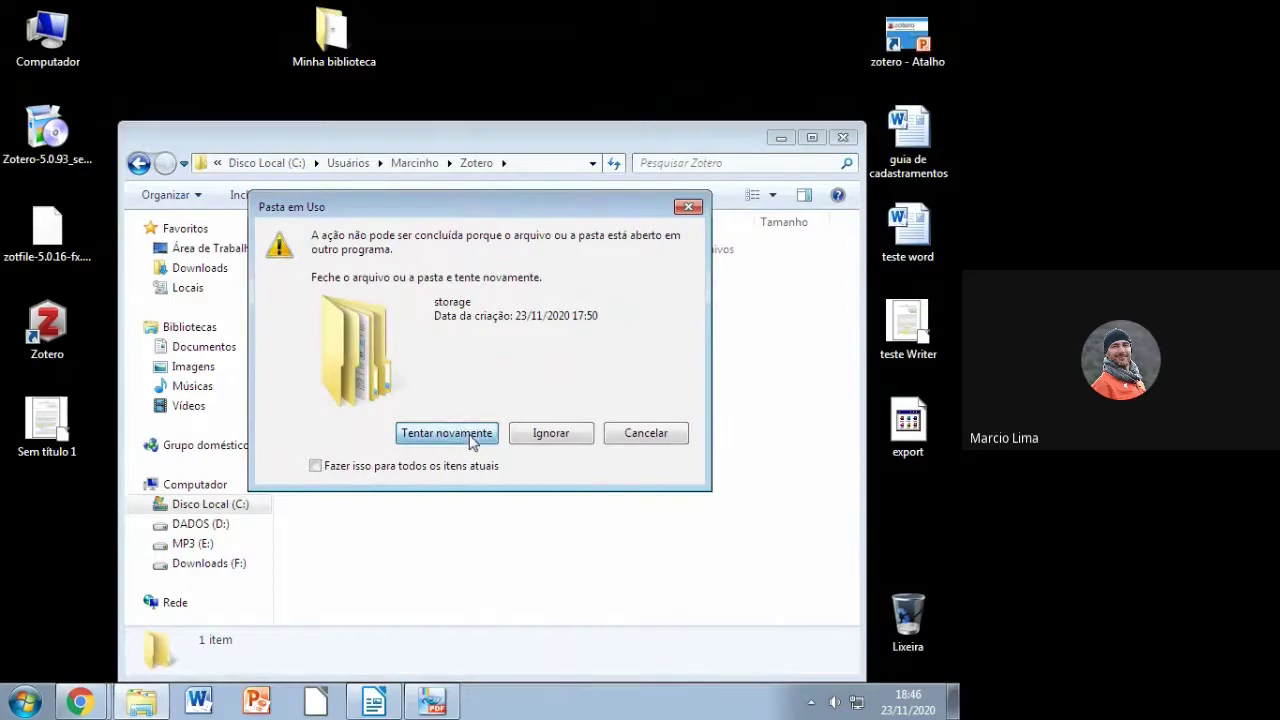
click(570, 438)
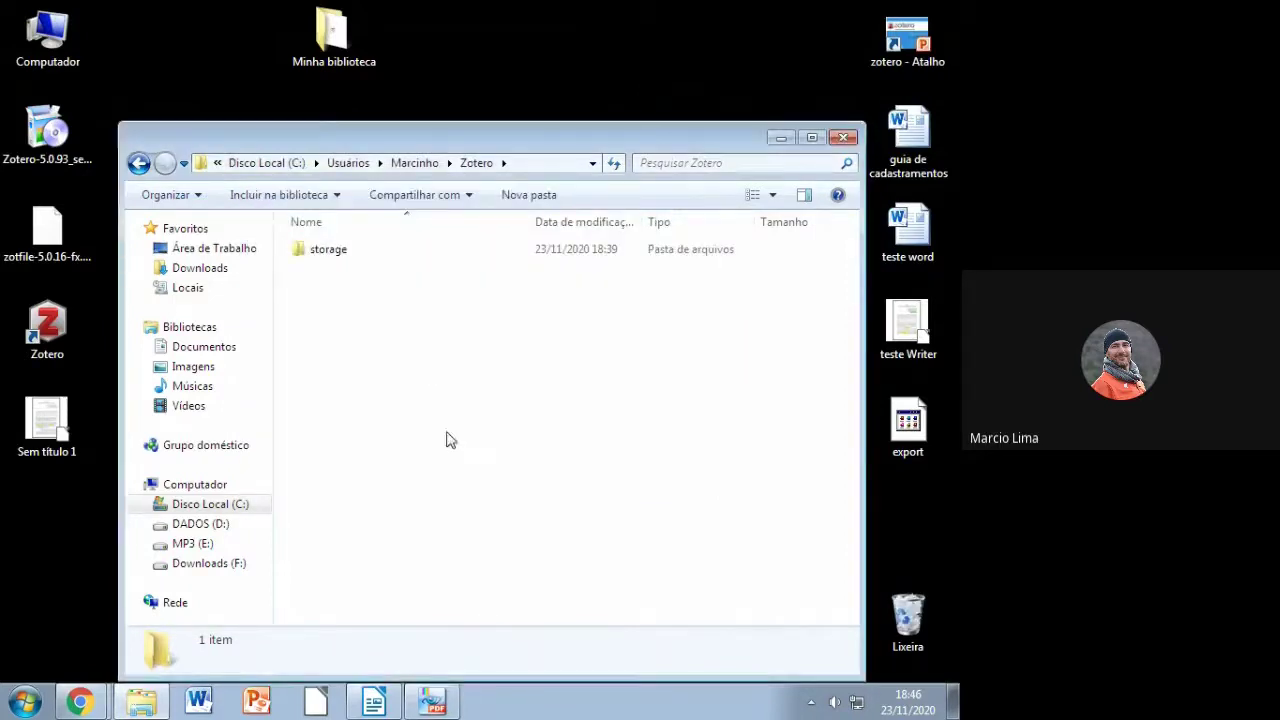
Step: Empty the Recycle Bin and retry deleting storage, which is still in use
right_click(910, 626)
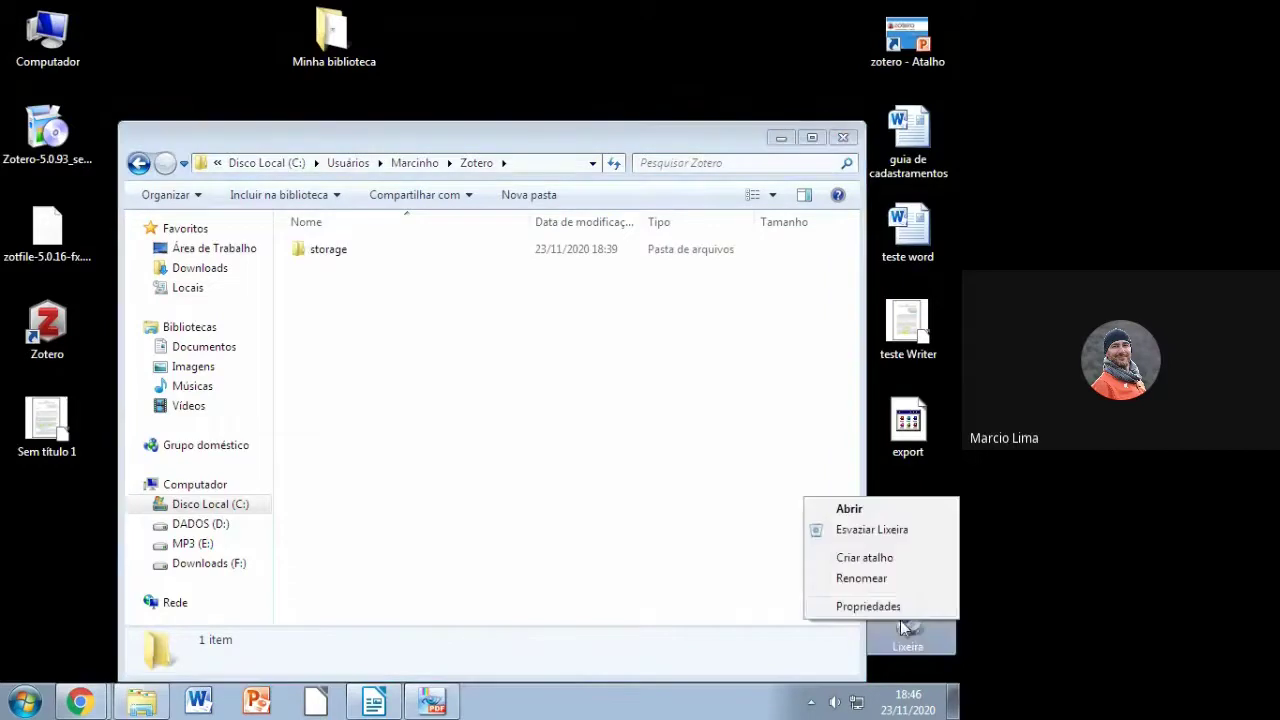
click(871, 535)
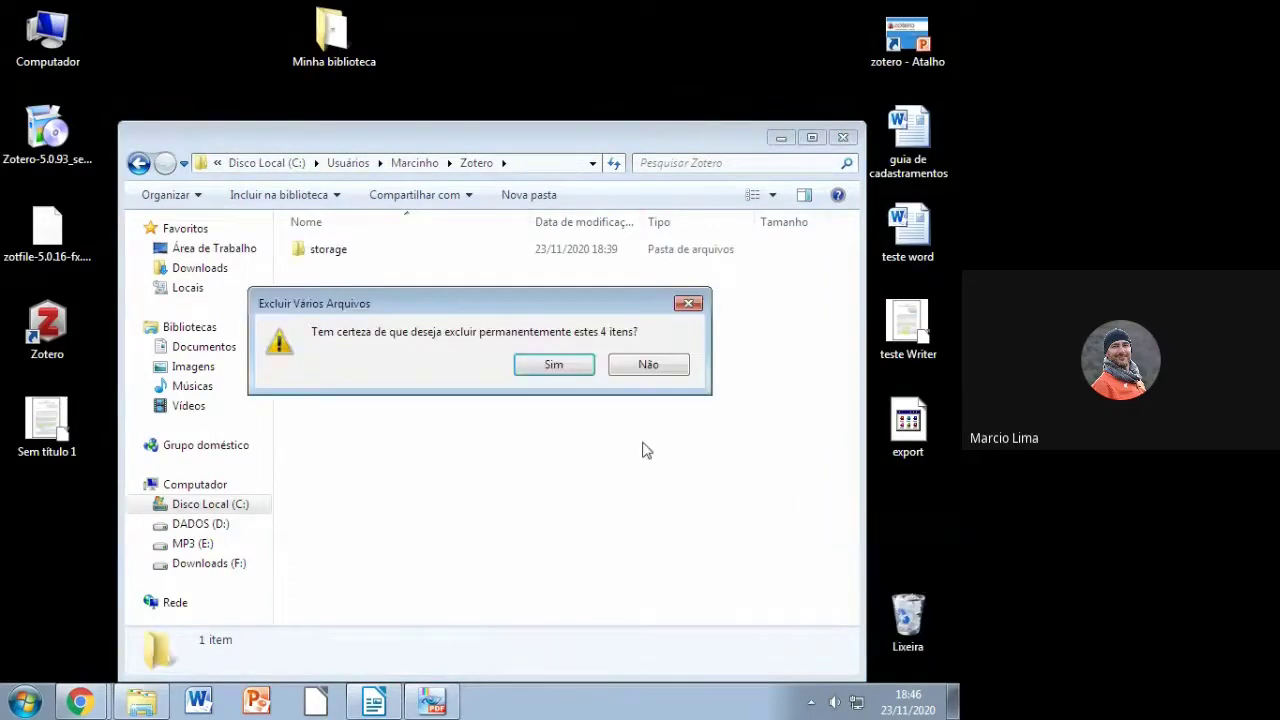
click(555, 365)
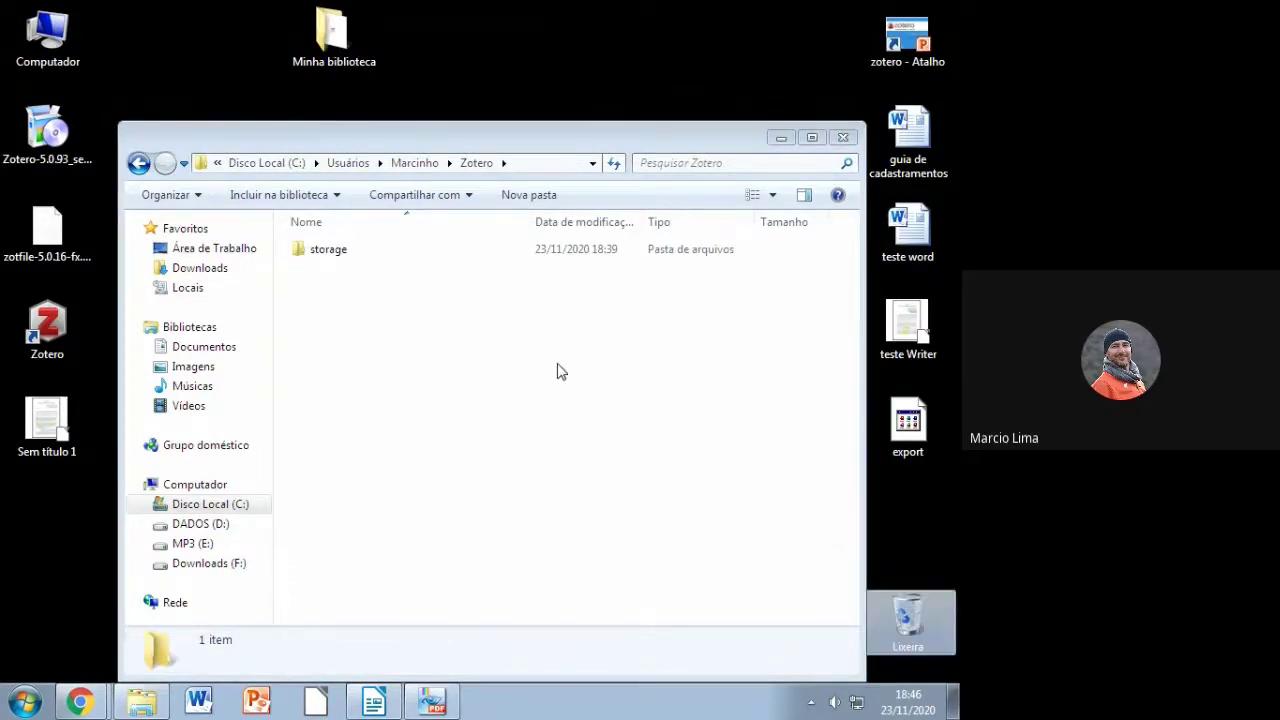
click(305, 262)
right_click(305, 262)
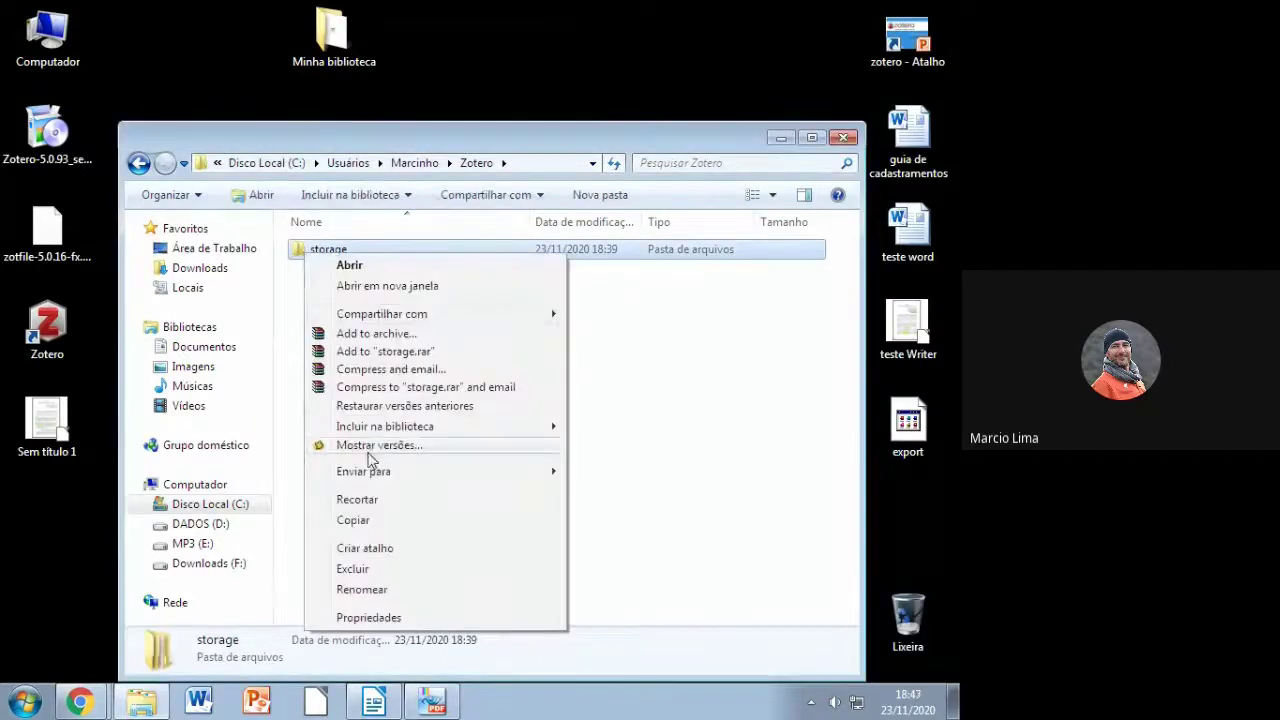
click(375, 572)
click(552, 427)
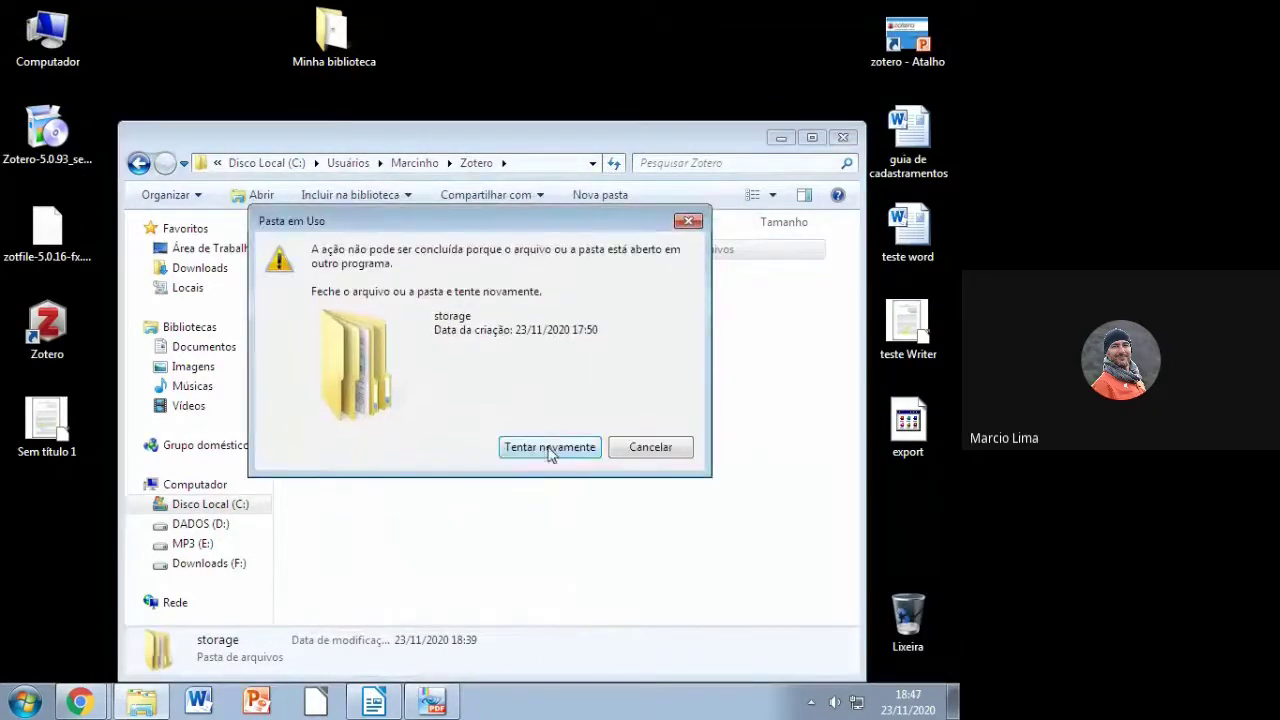
click(690, 221)
click(840, 136)
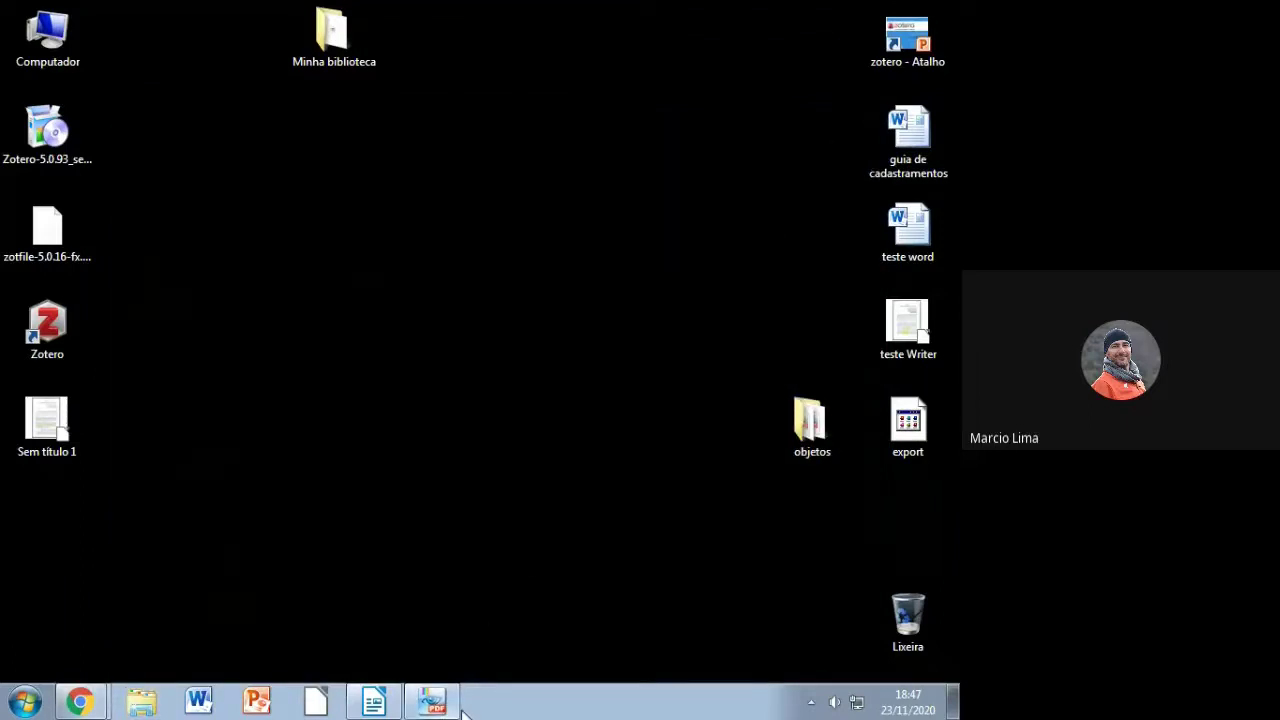
Step: Close the PDF viewer, reopen the Zotero data folder and delete the storage folder
click(431, 702)
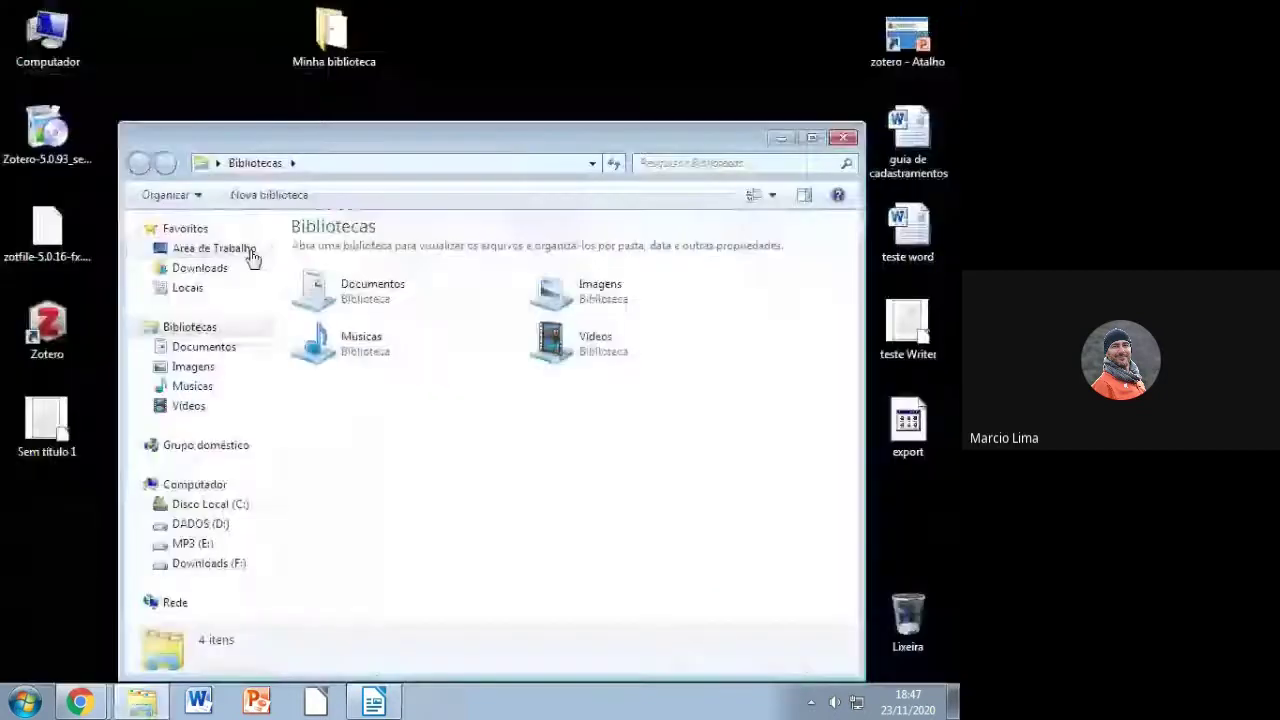
click(251, 256)
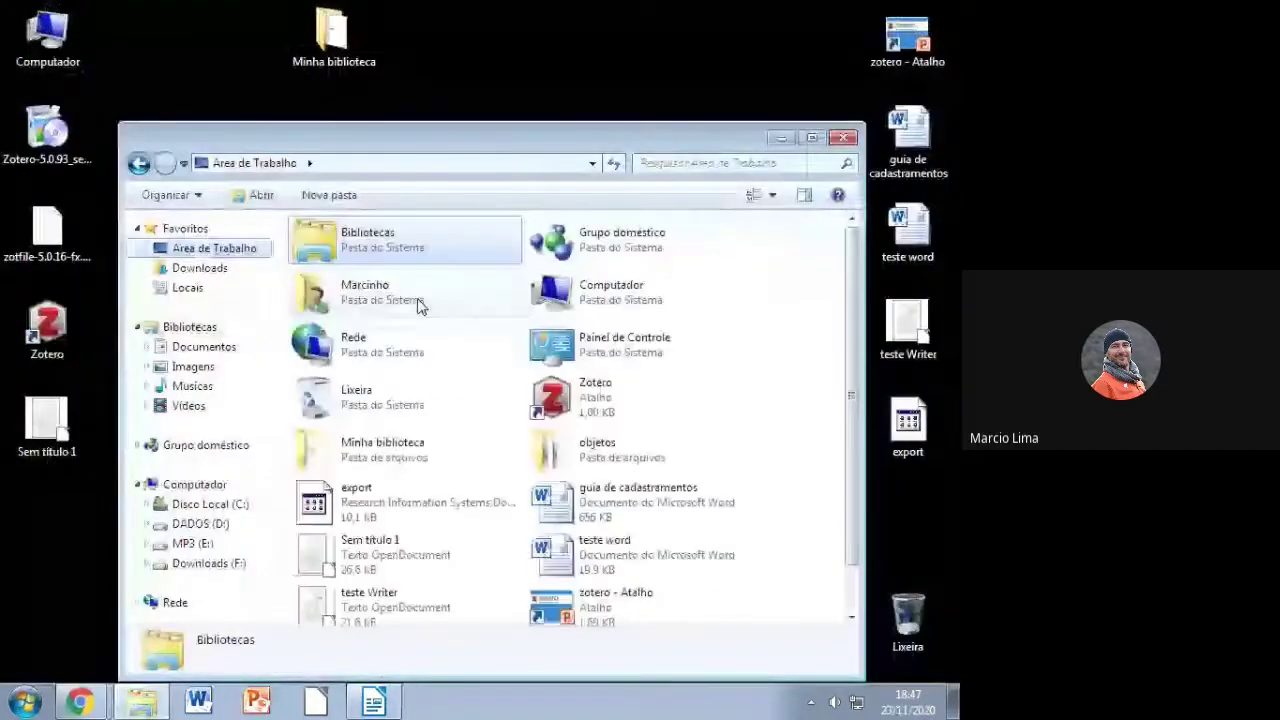
double_click(410, 298)
double_click(535, 345)
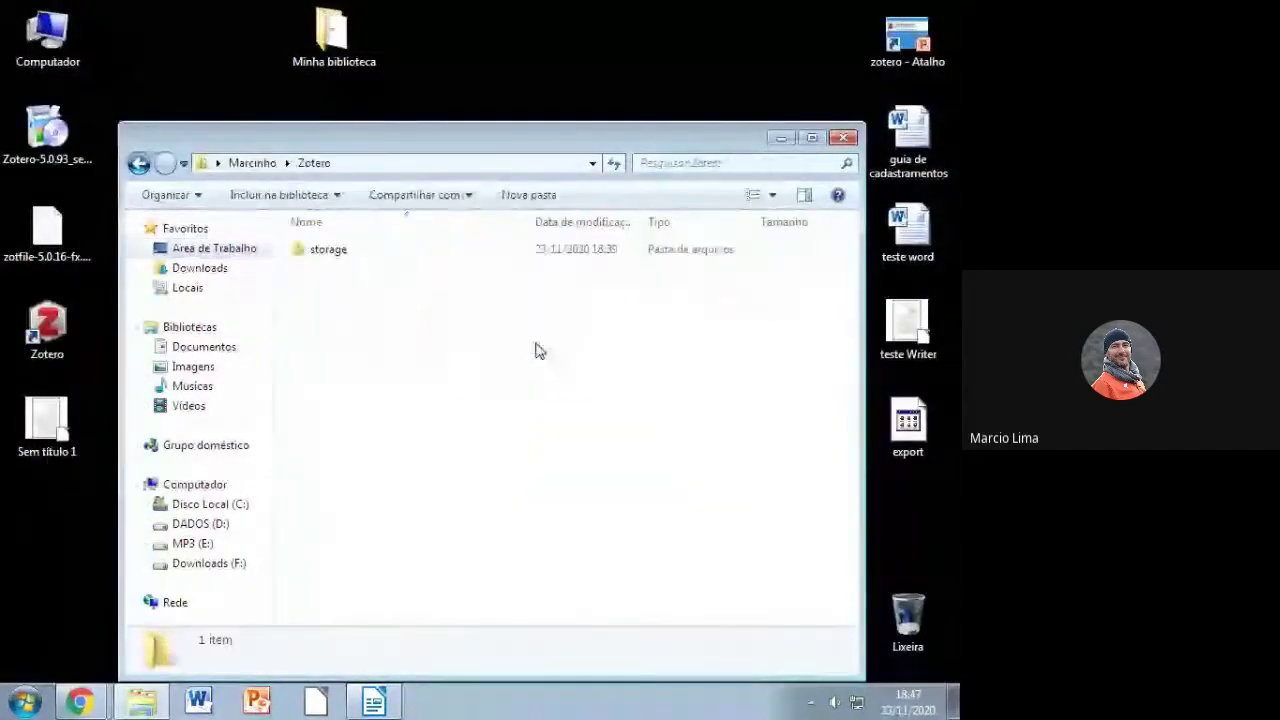
click(285, 247)
right_click(305, 250)
click(358, 562)
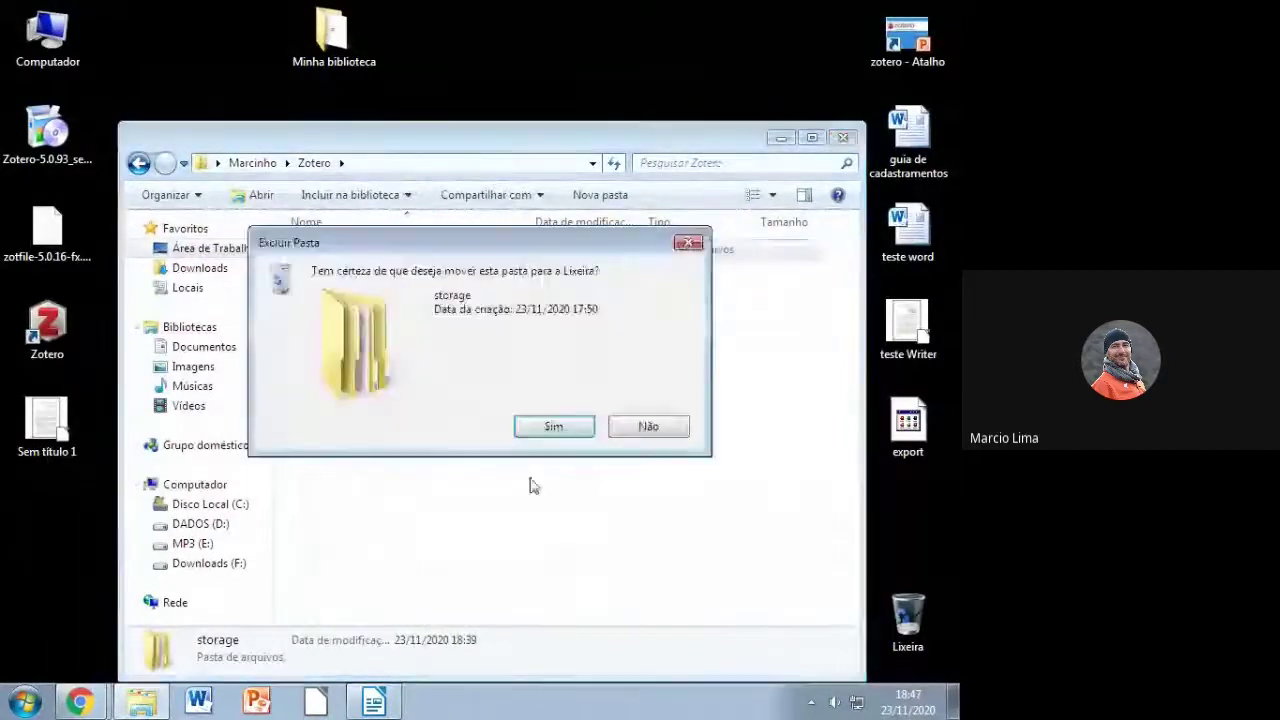
click(550, 428)
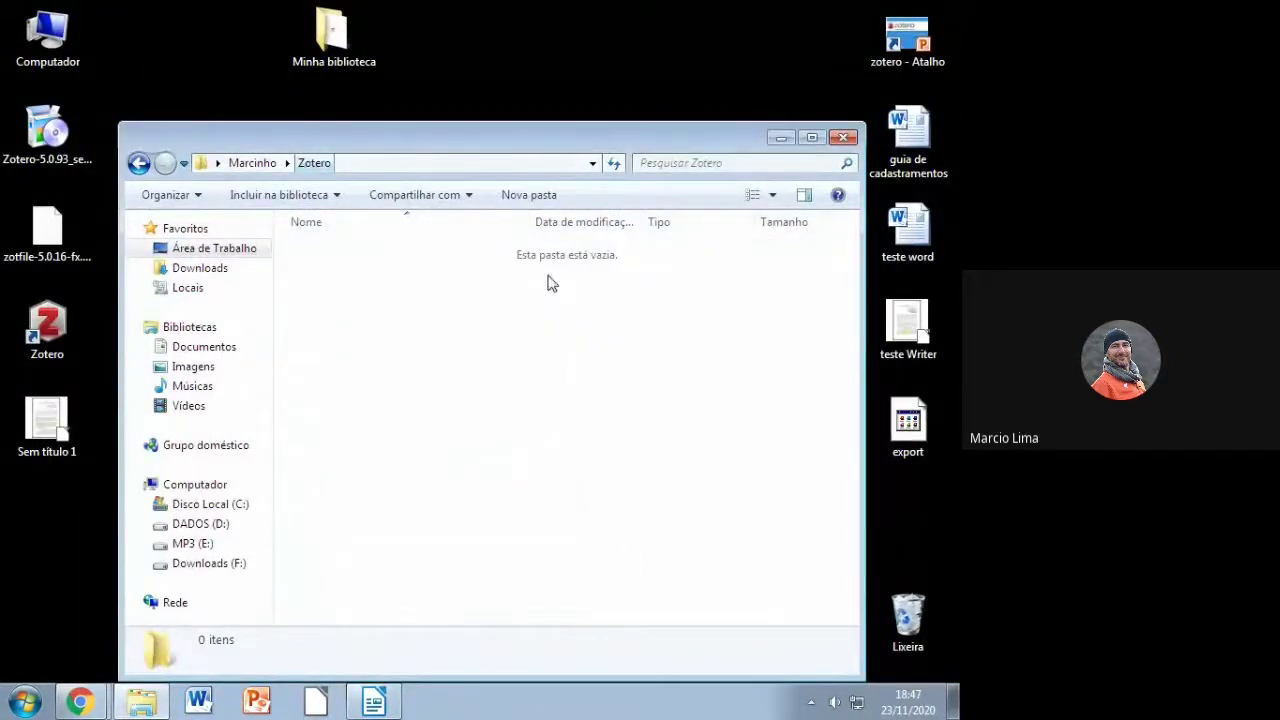
click(843, 137)
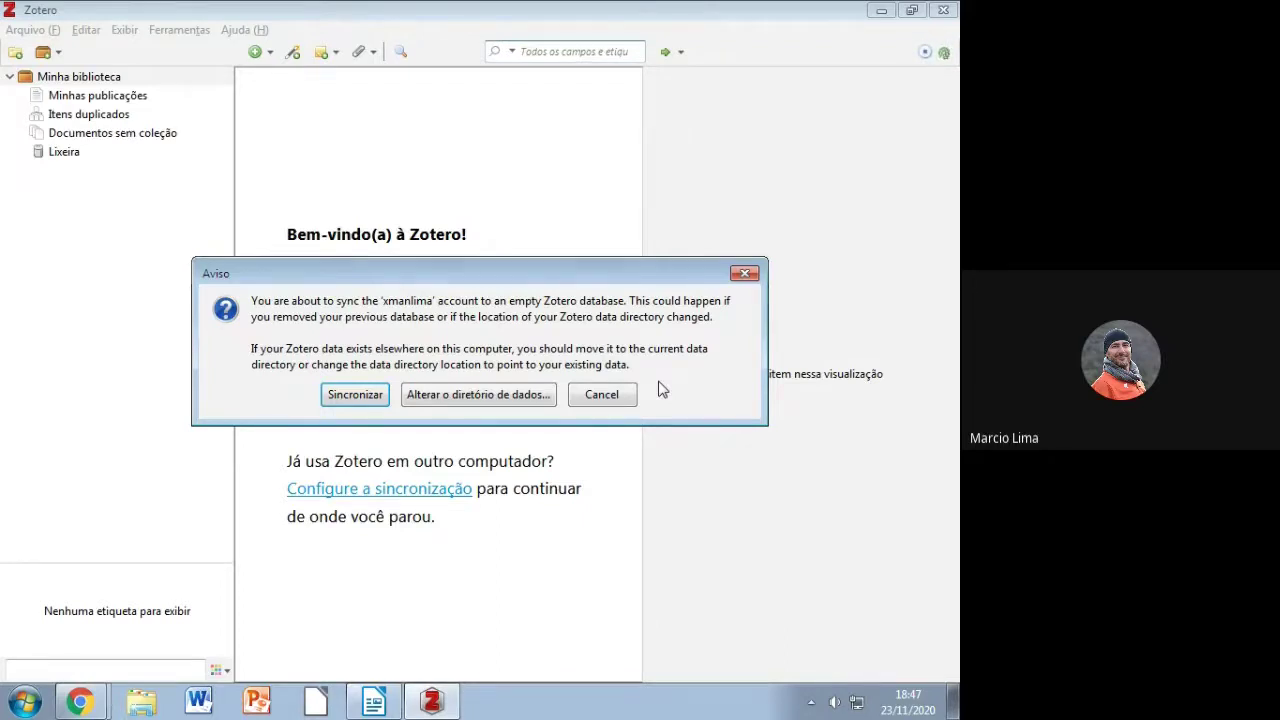
Step: Choose Sincronizar in the Aviso dialog so the empty library refills with its 16 items
click(355, 396)
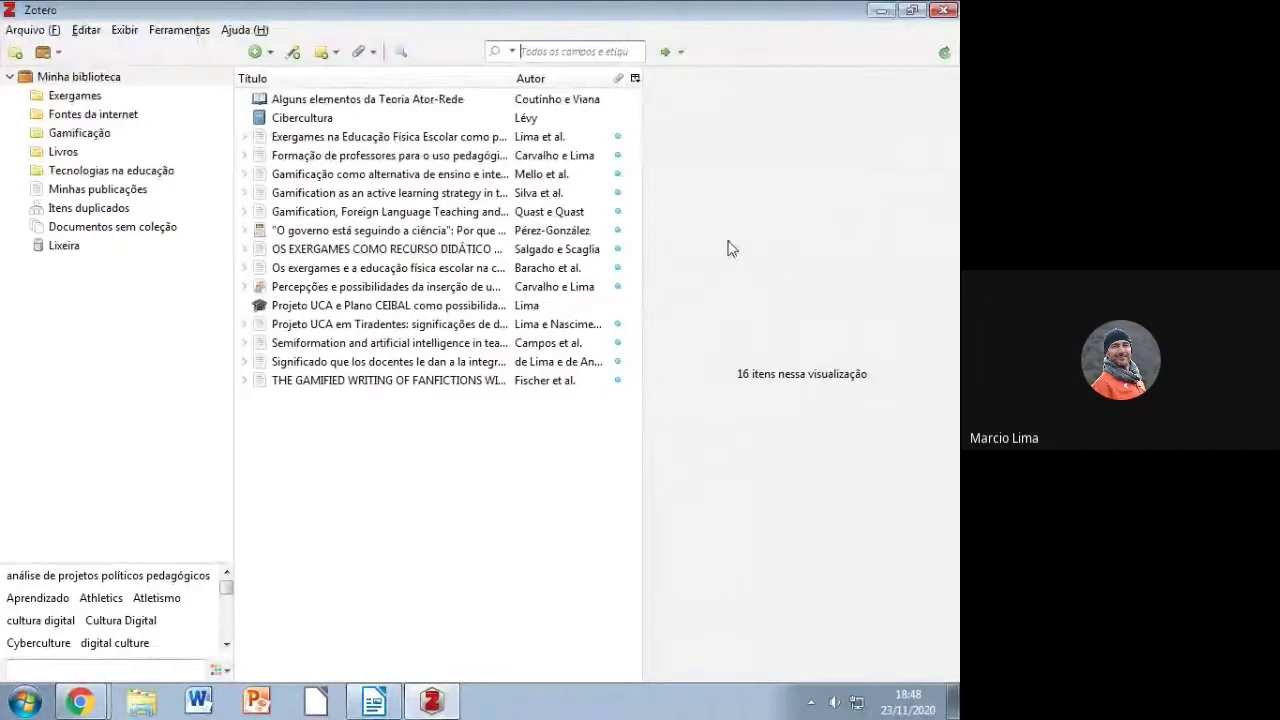
Step: Close Zotero and open the Zotero data folder under C:\Usuários in the user's profile
click(949, 12)
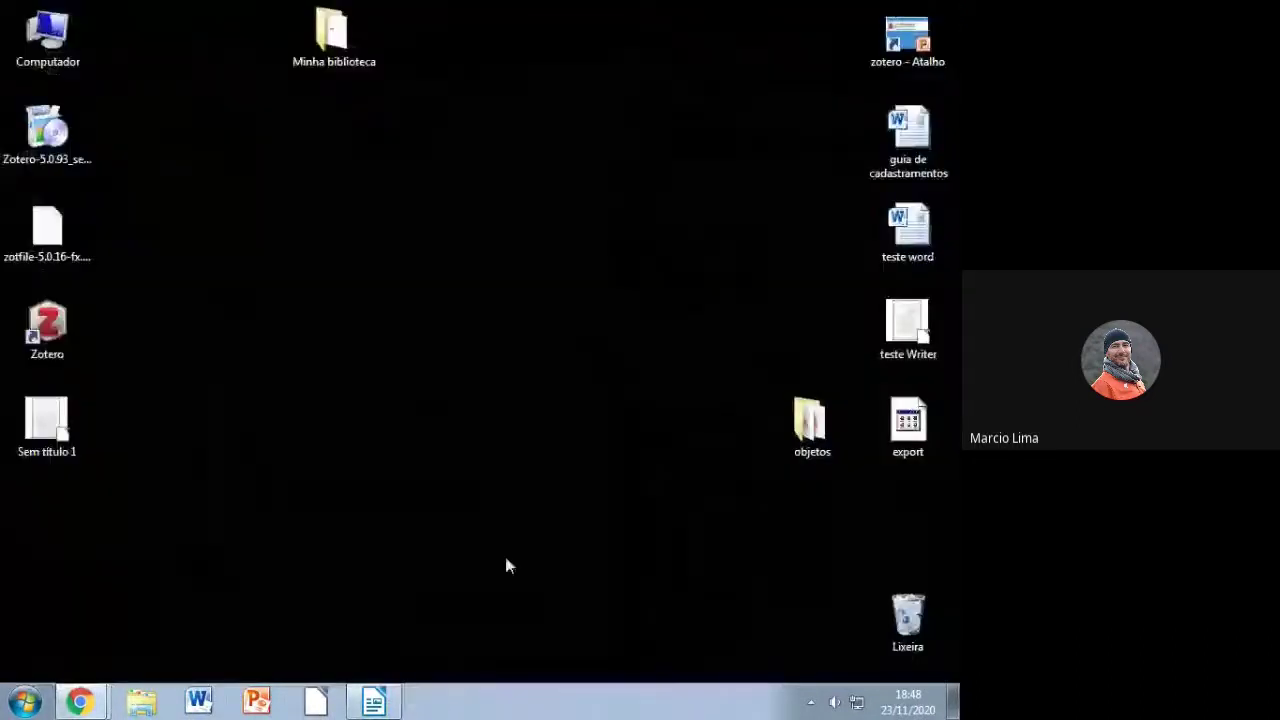
click(141, 702)
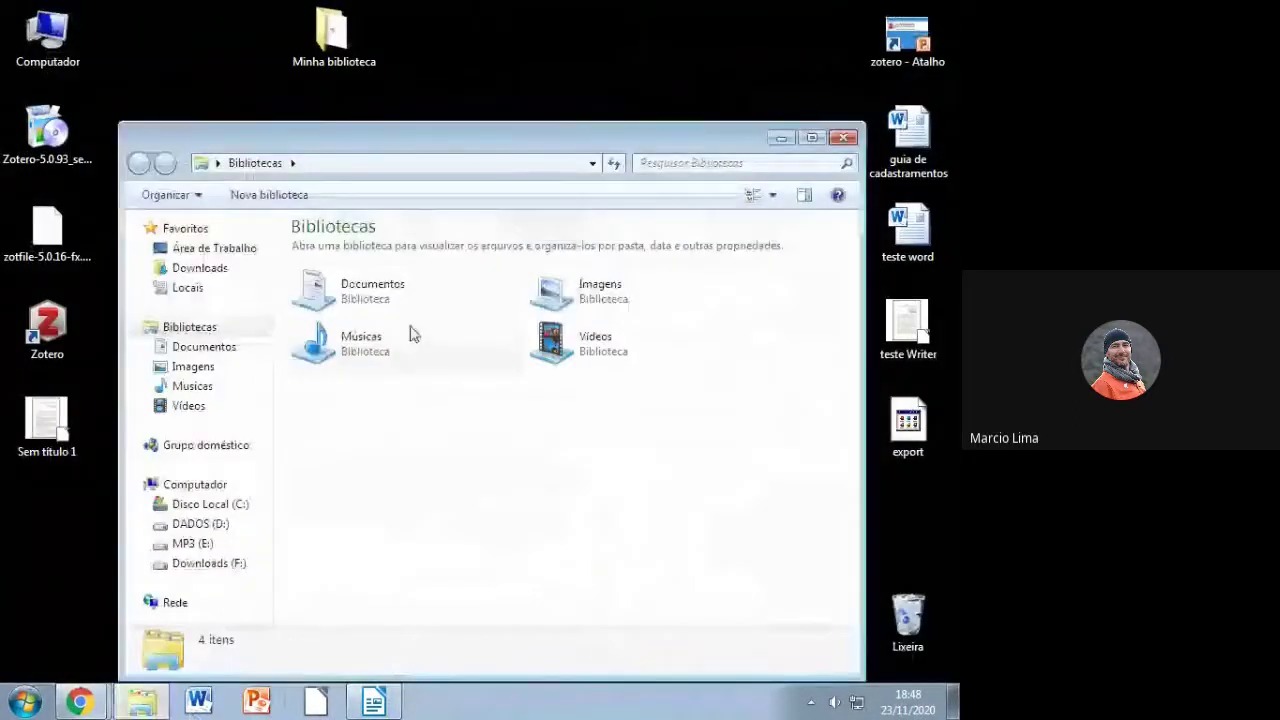
click(212, 506)
double_click(331, 308)
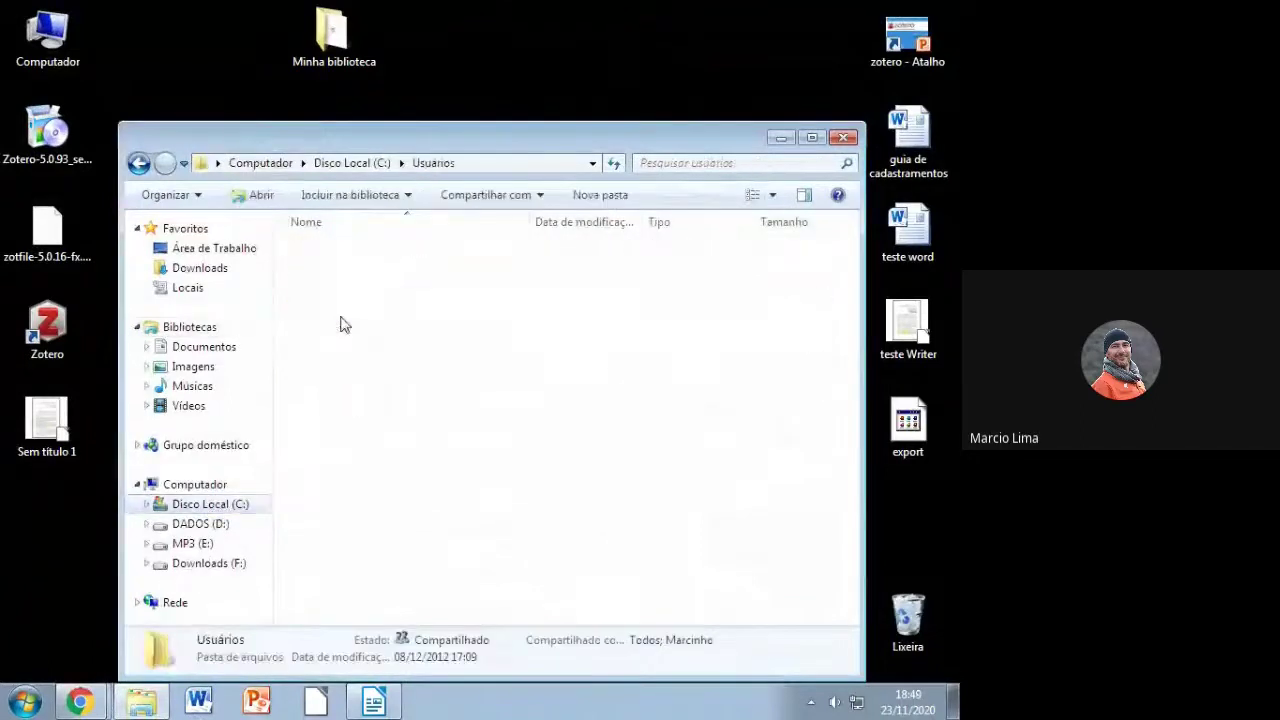
click(338, 252)
double_click(338, 252)
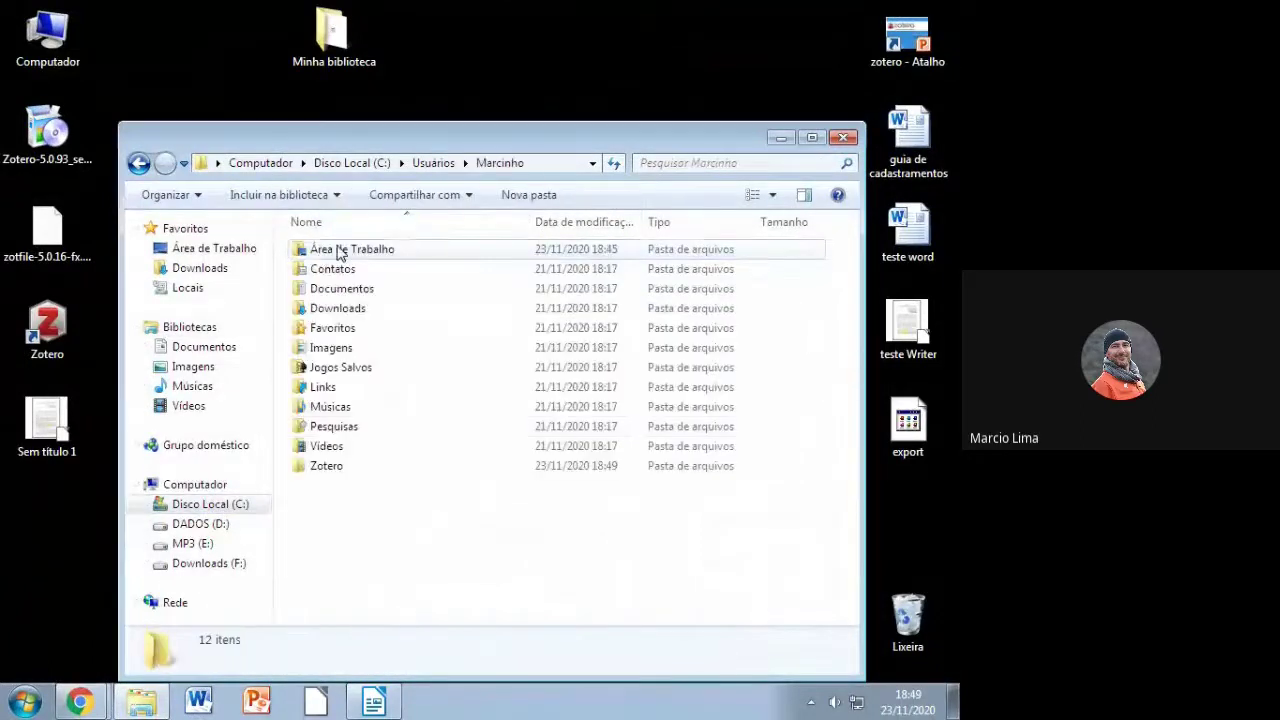
drag(334, 34, 520, 60)
double_click(333, 471)
Step: Delete all five items in the Zotero data folder and empty the Recycle Bin
drag(429, 449, 317, 249)
key(Delete)
key(Escape)
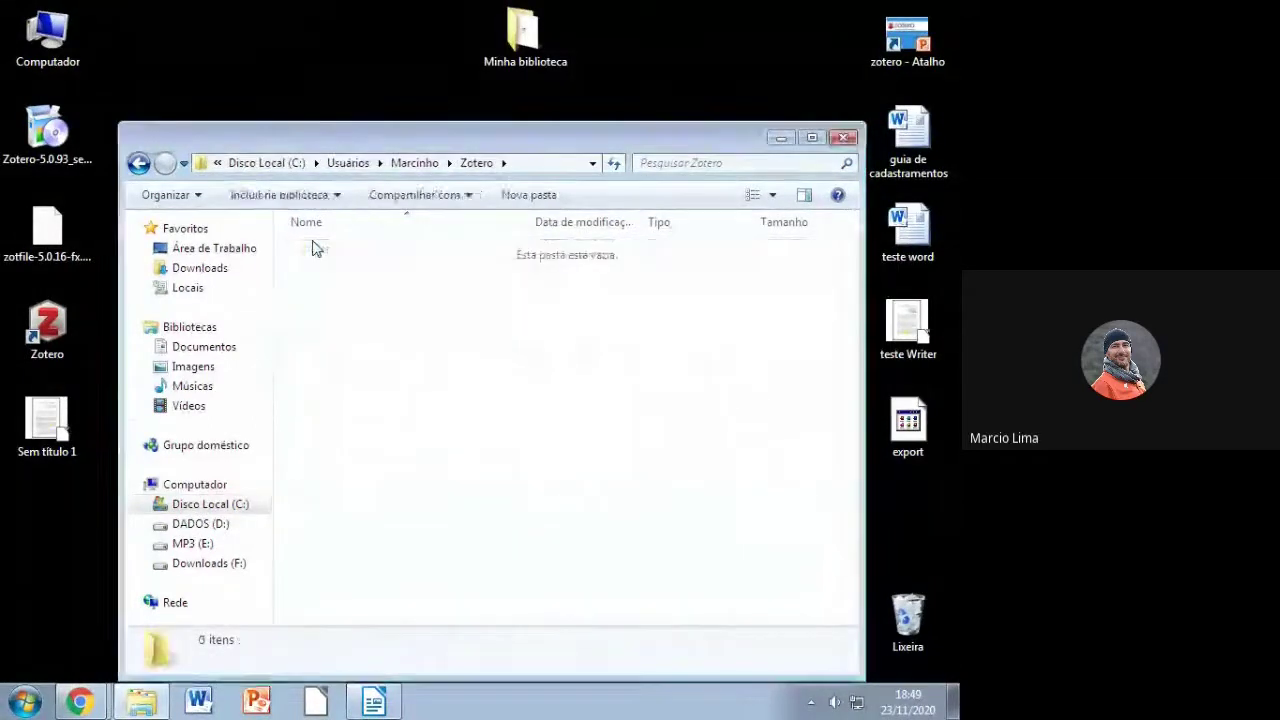
right_click(906, 600)
click(875, 509)
click(566, 370)
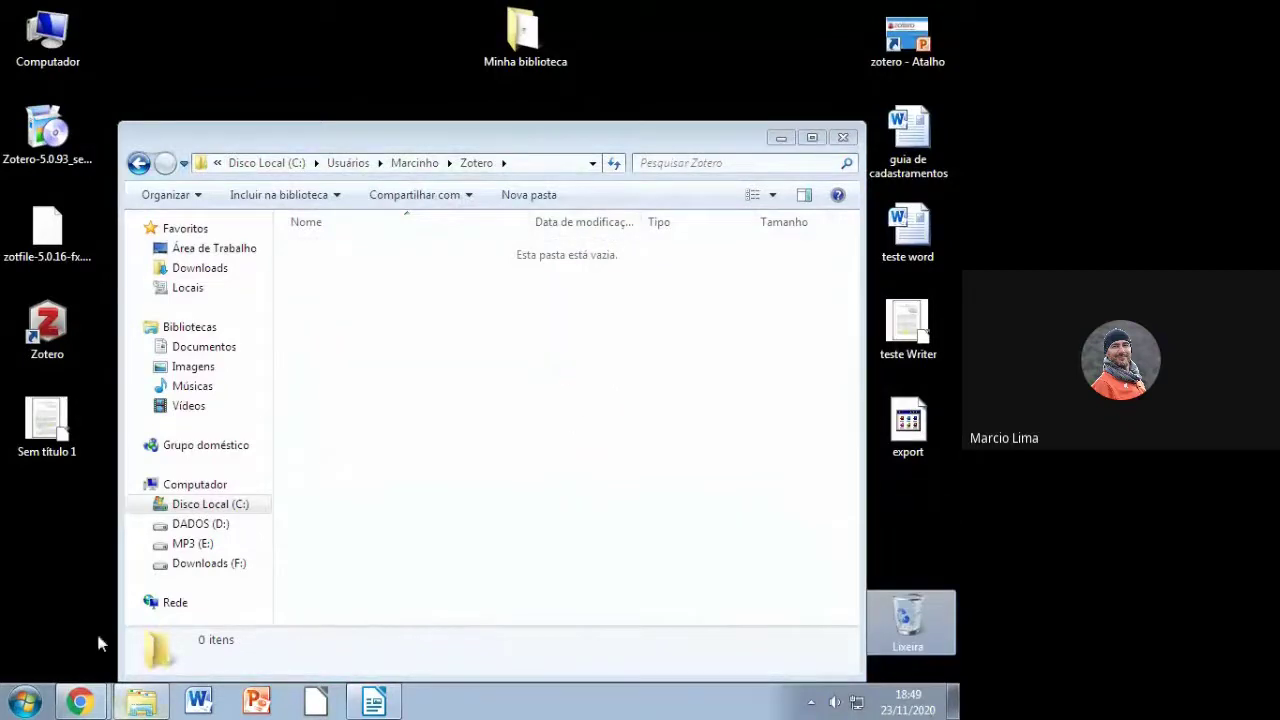
click(47, 330)
click(300, 333)
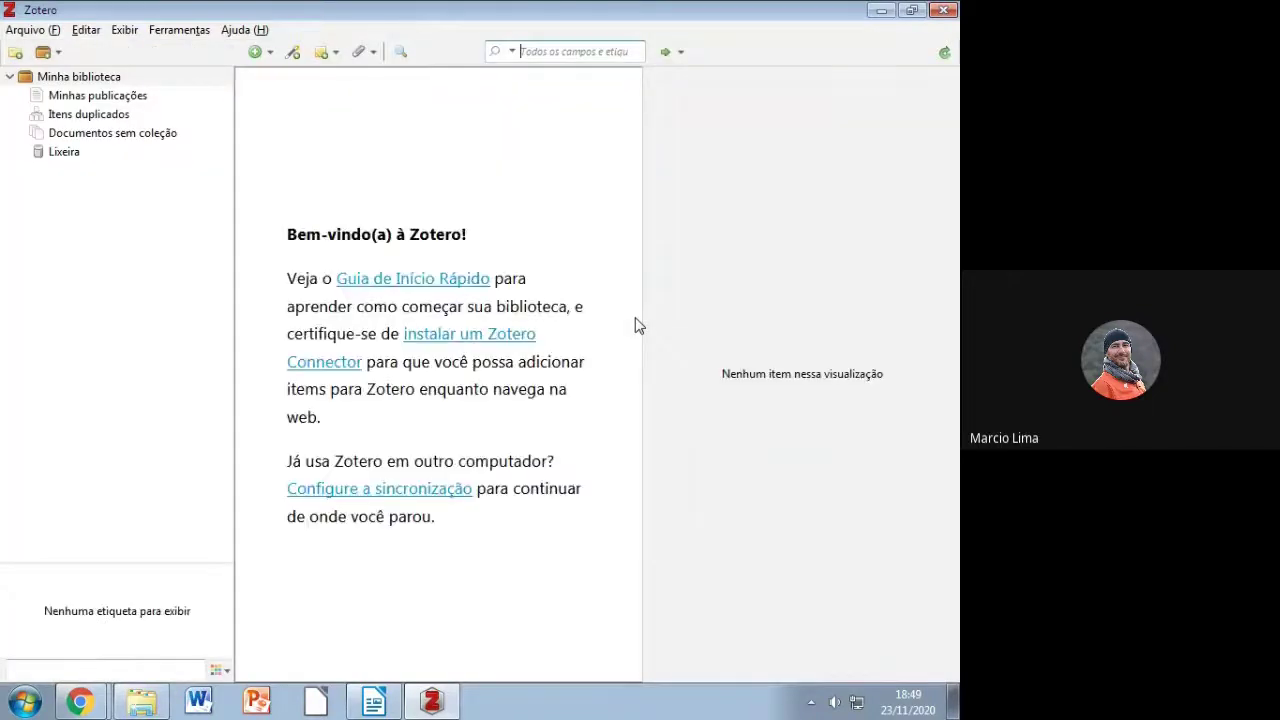
Step: Dismiss the sync warning and start Arquivo > Importar from a file (BibTeX, RIS, Zotero RDF)
click(618, 400)
click(28, 31)
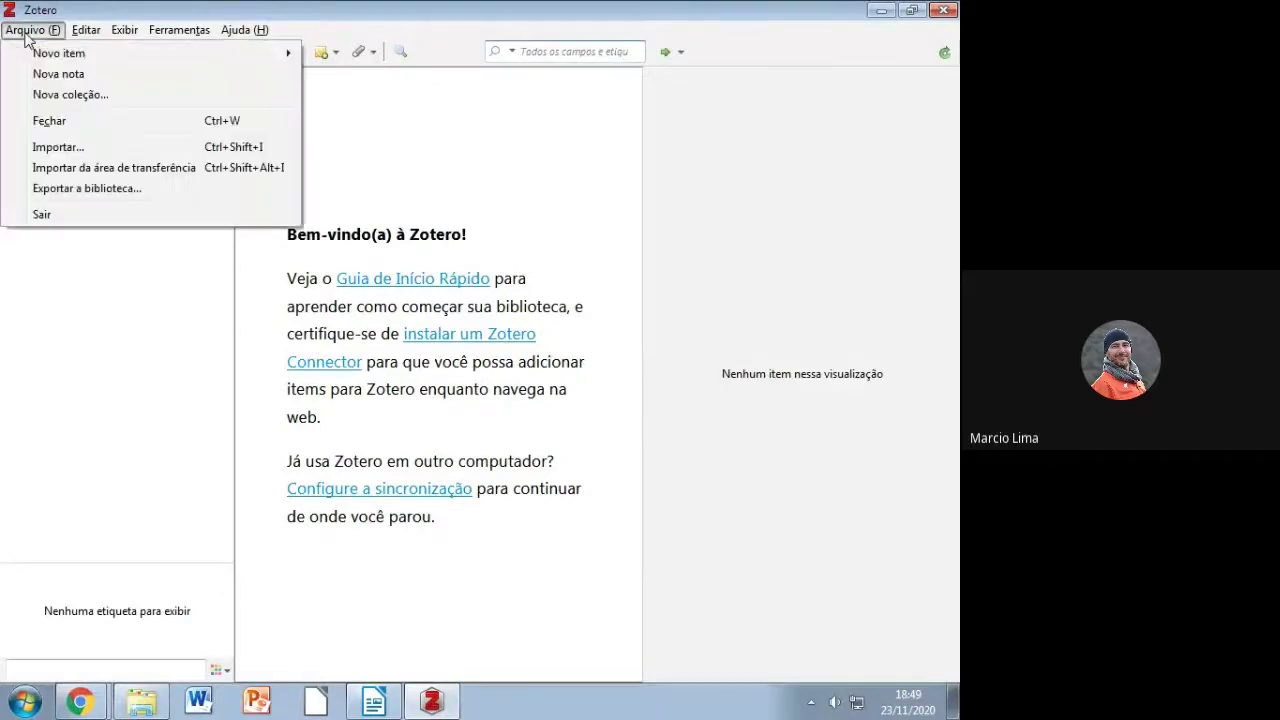
click(57, 147)
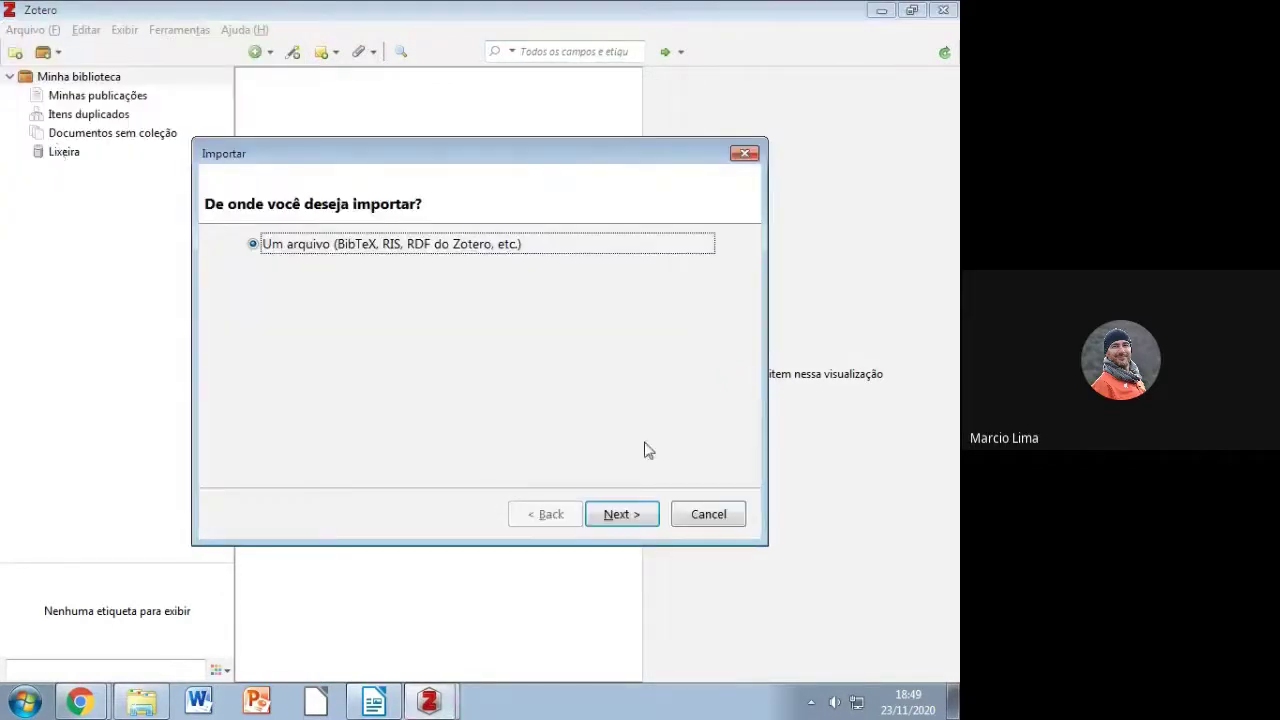
click(646, 516)
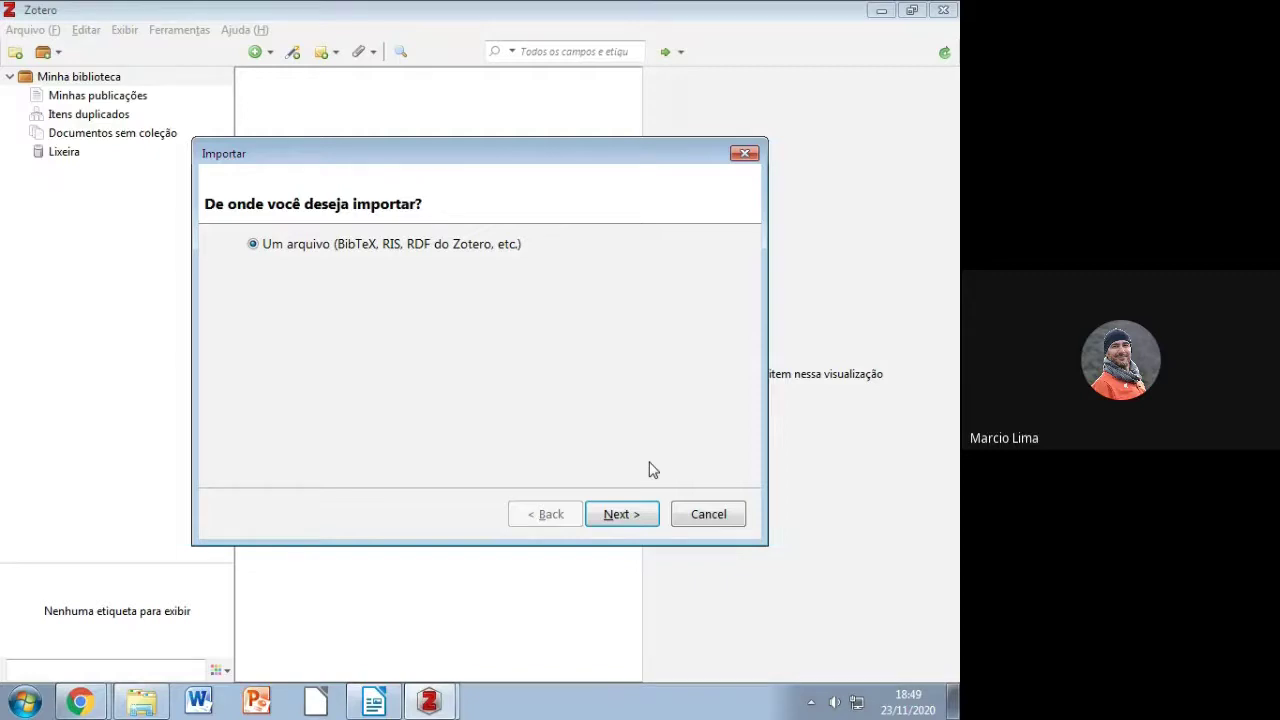
click(630, 515)
click(450, 700)
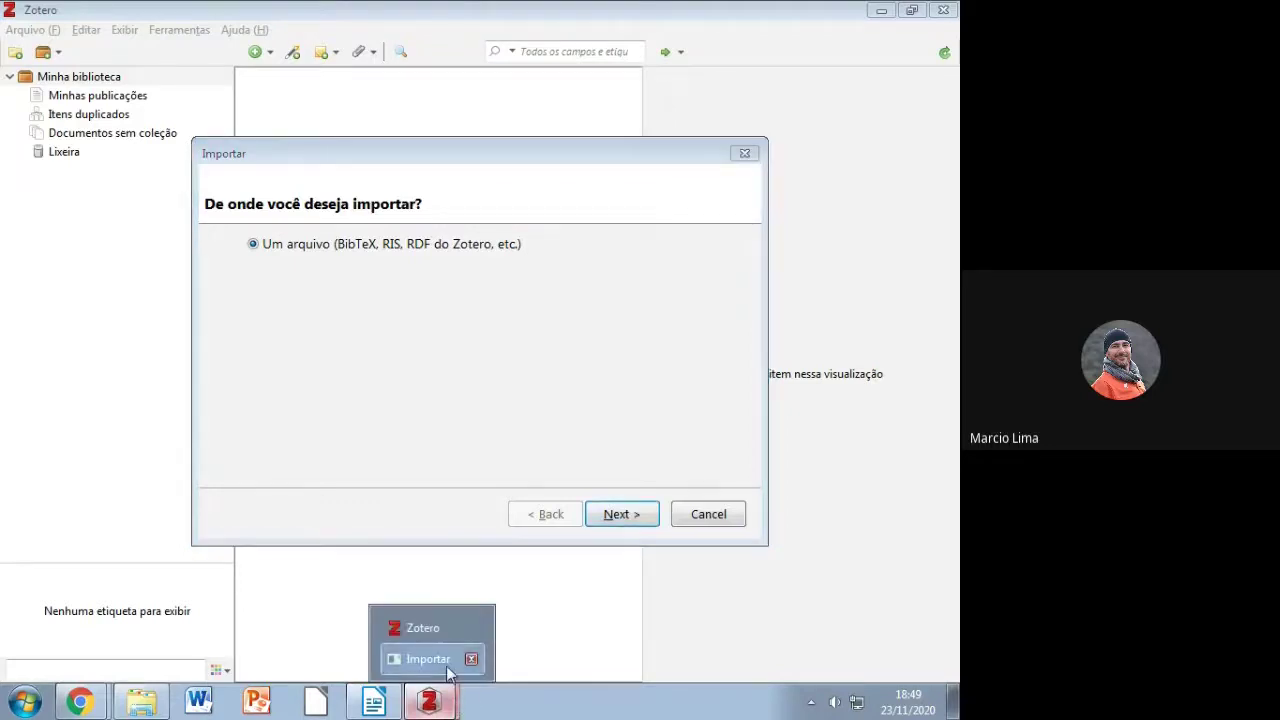
click(451, 658)
click(629, 522)
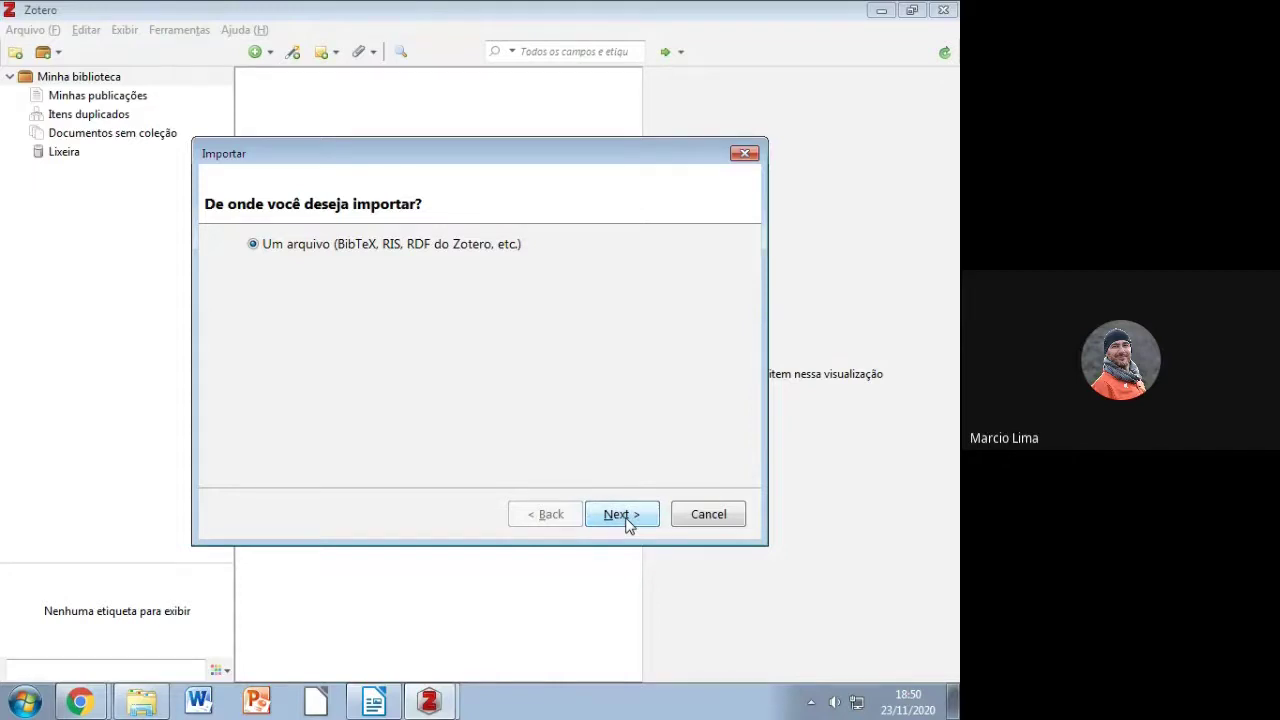
Step: Advance to the file picker and browse Área de Trabalho into the Minha biblioteca folder
click(621, 514)
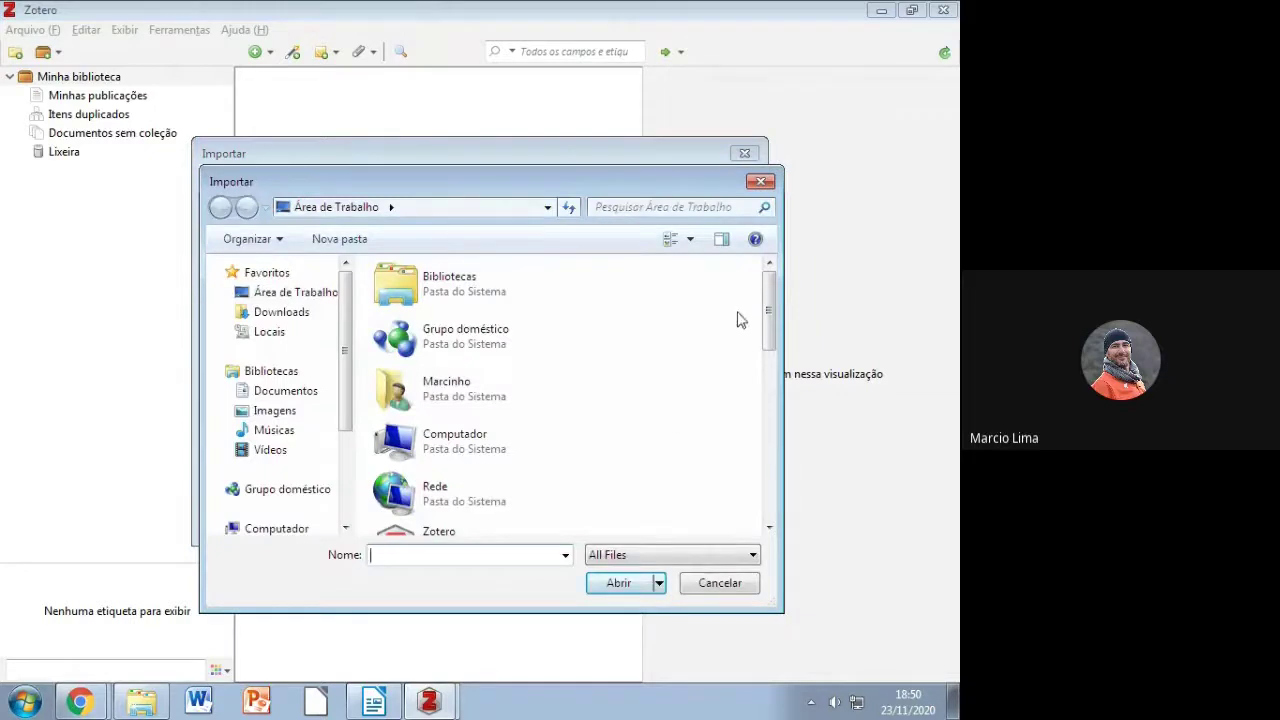
scroll(770, 345, down, 3)
drag(770, 345, 767, 366)
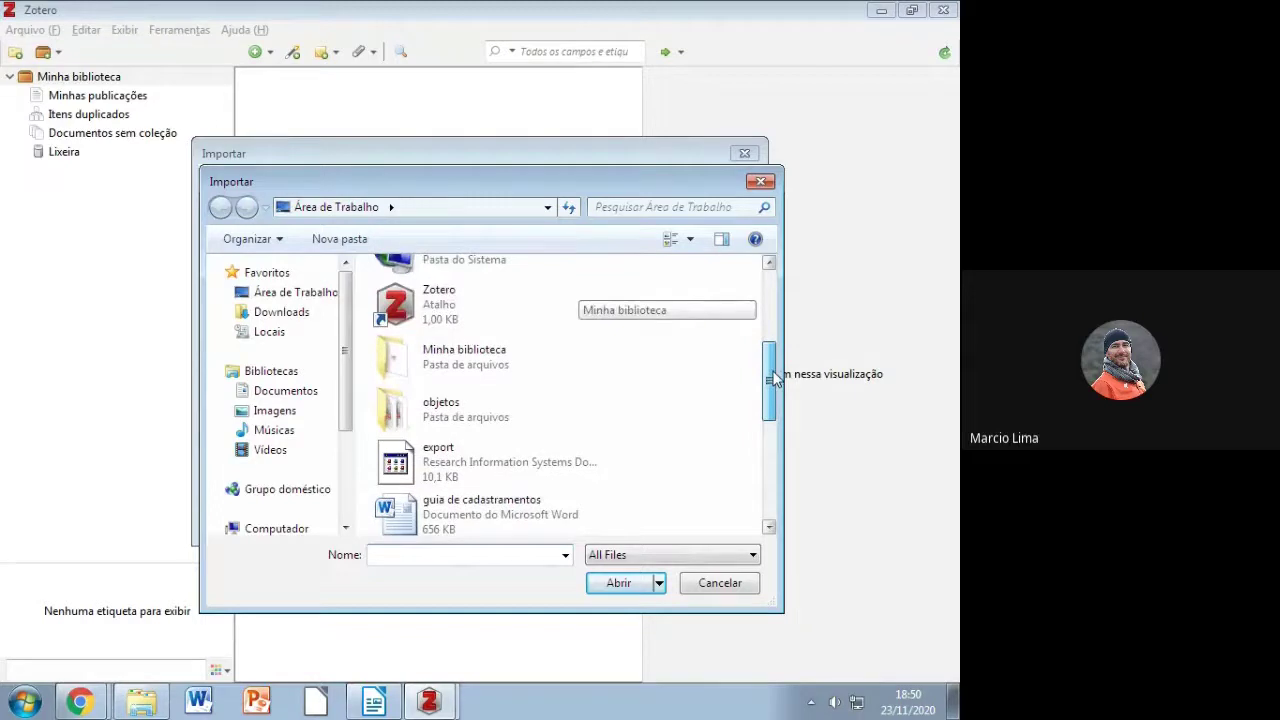
double_click(485, 363)
click(440, 308)
click(612, 586)
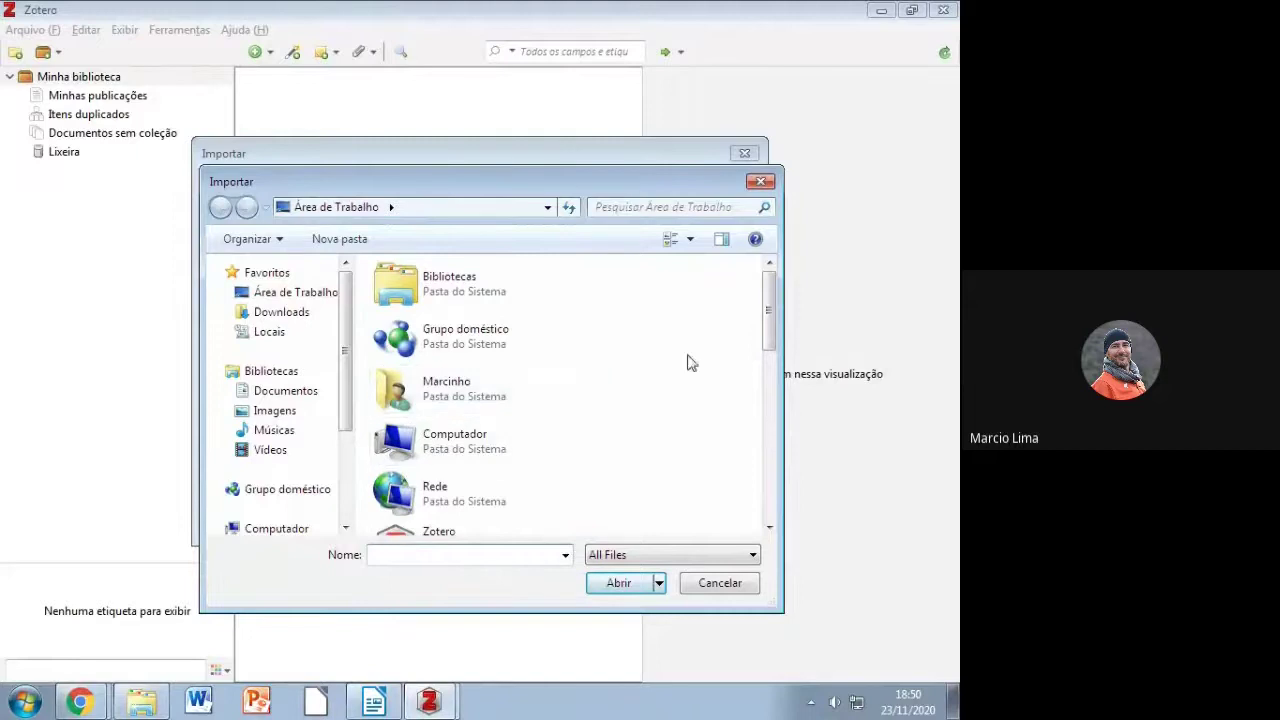
scroll(760, 325, down, 5)
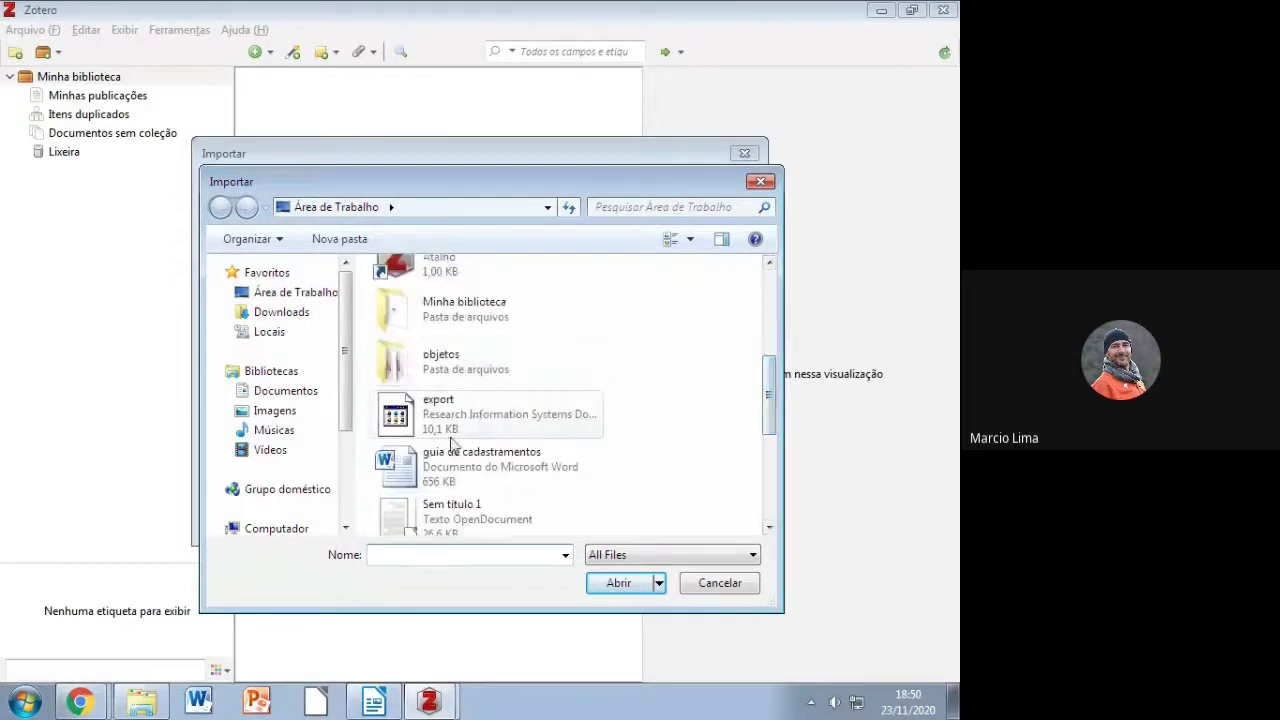
double_click(500, 320)
double_click(428, 318)
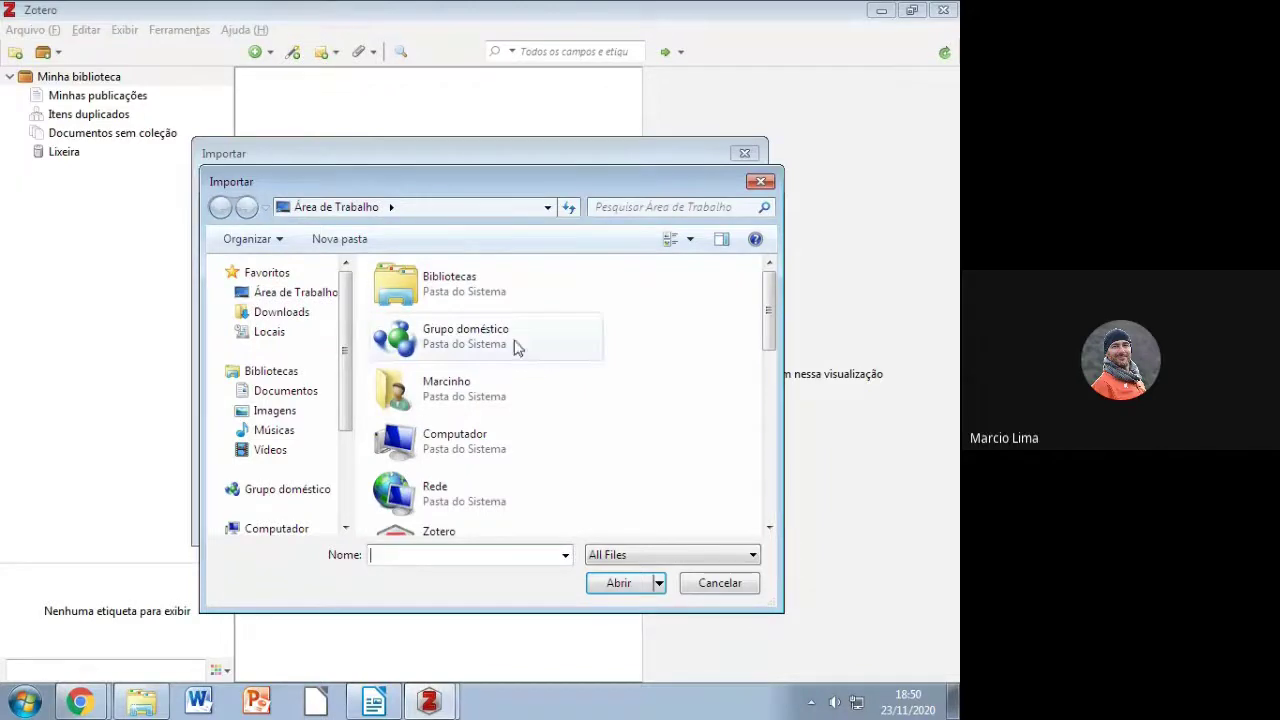
Step: Select the Minha biblioteca RDF file in that folder and open it for import
drag(769, 334, 760, 370)
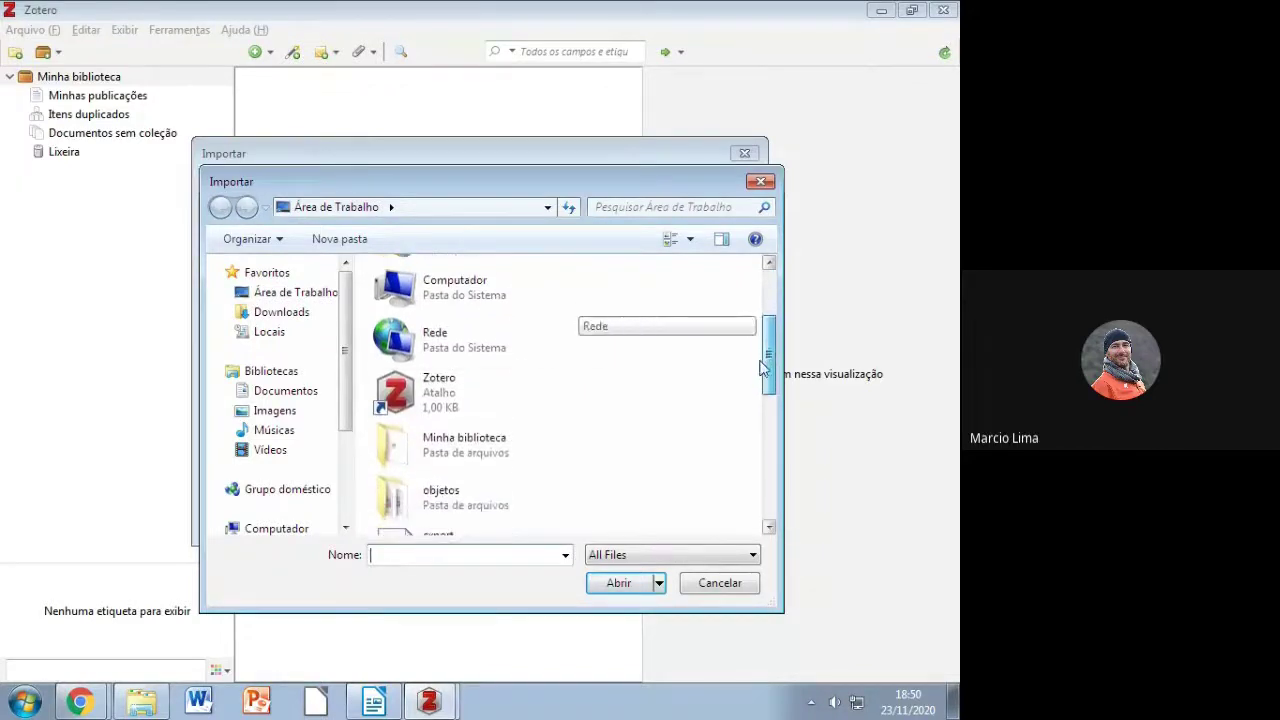
double_click(451, 440)
click(436, 314)
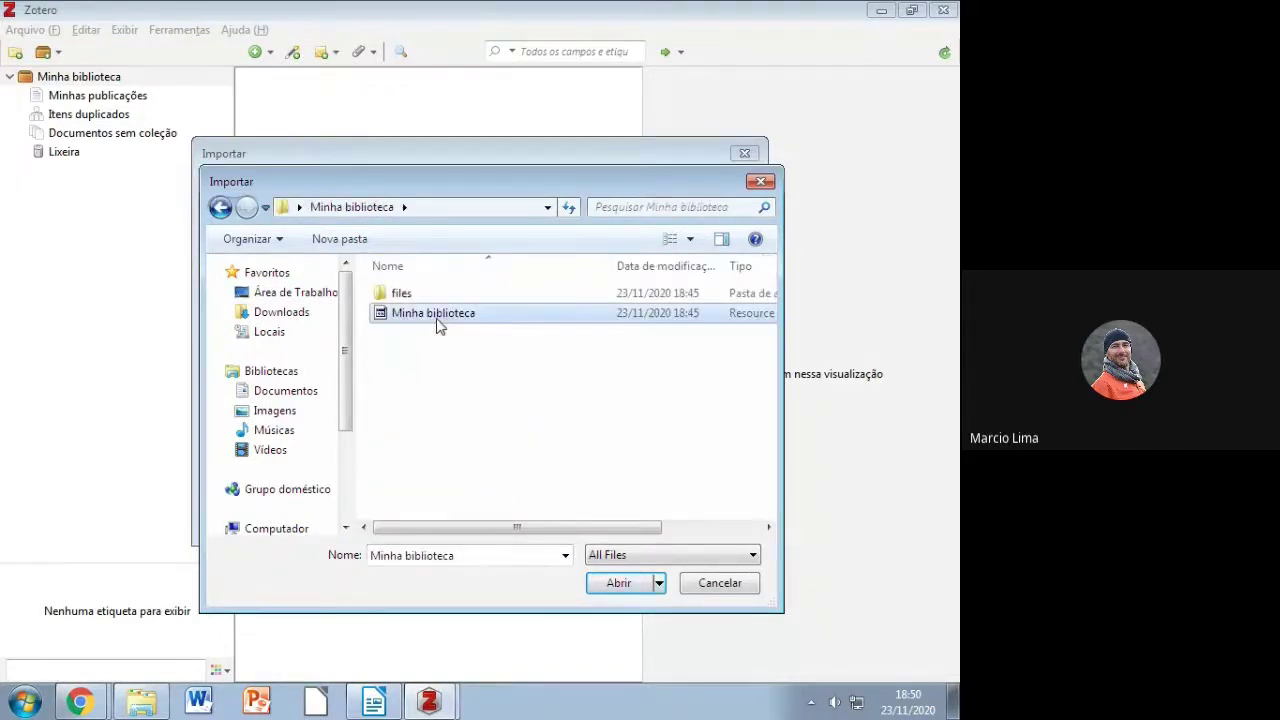
click(611, 580)
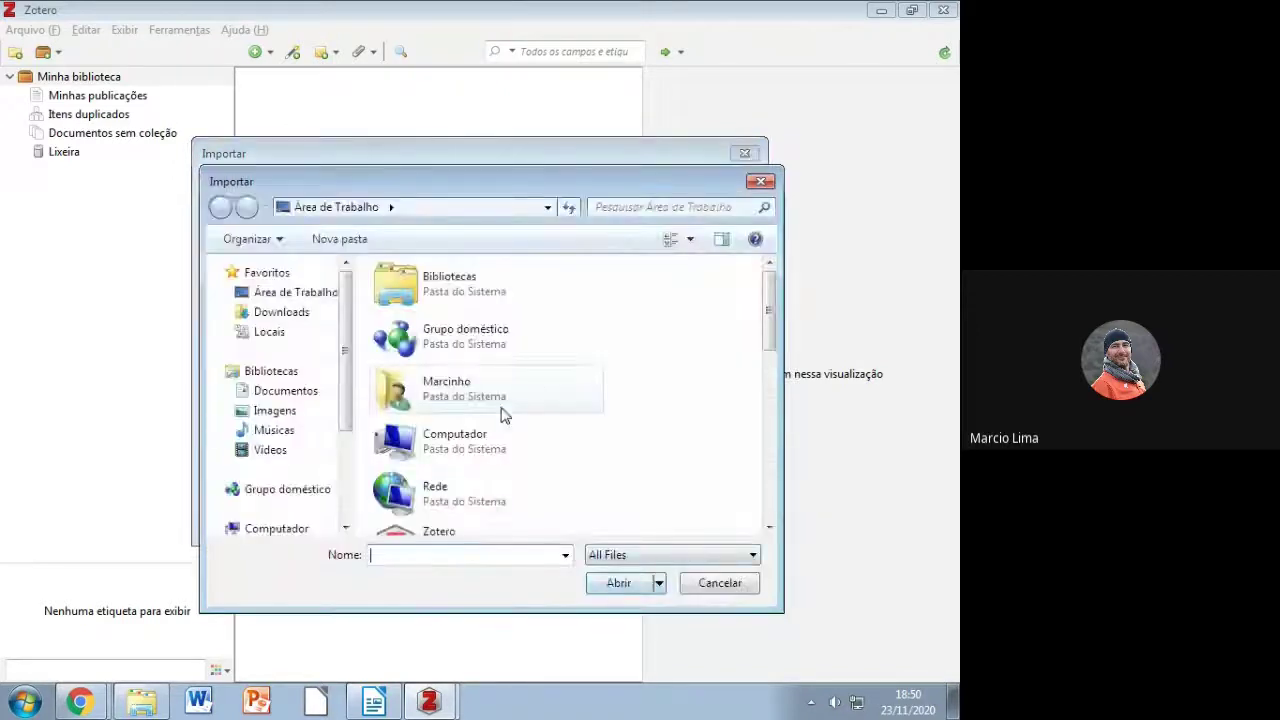
drag(769, 330, 768, 406)
double_click(522, 330)
click(436, 314)
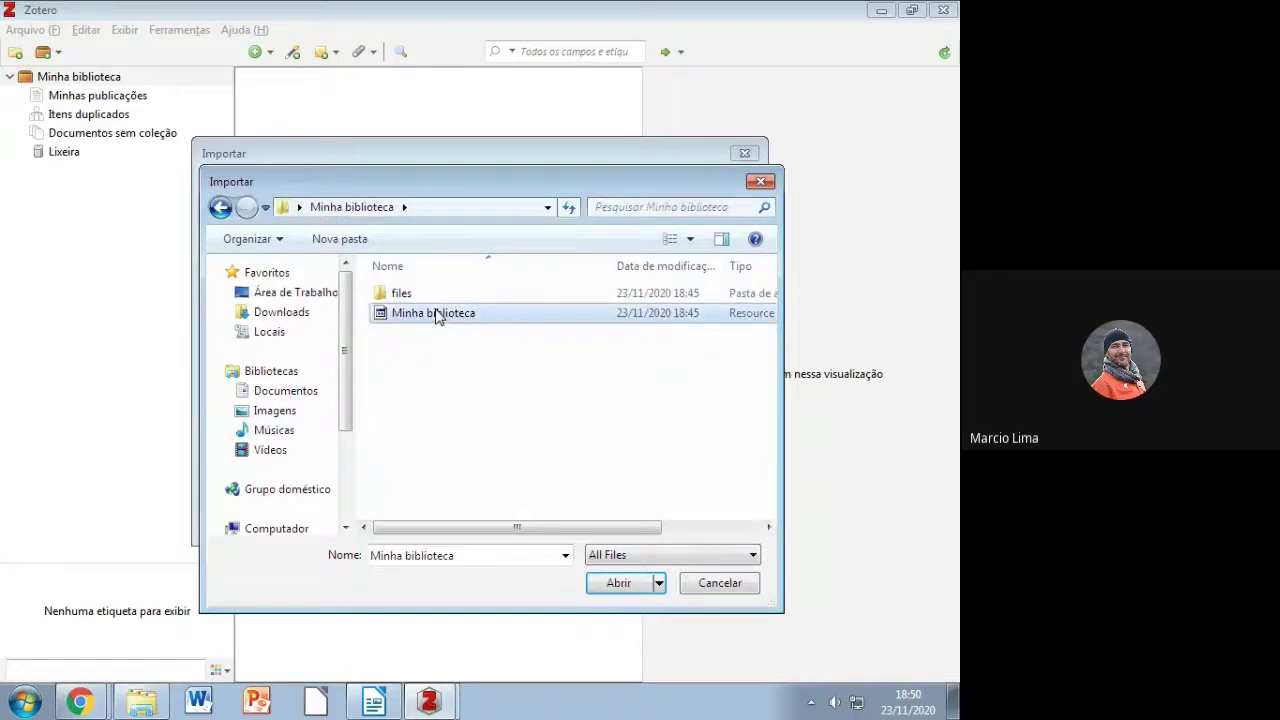
double_click(436, 314)
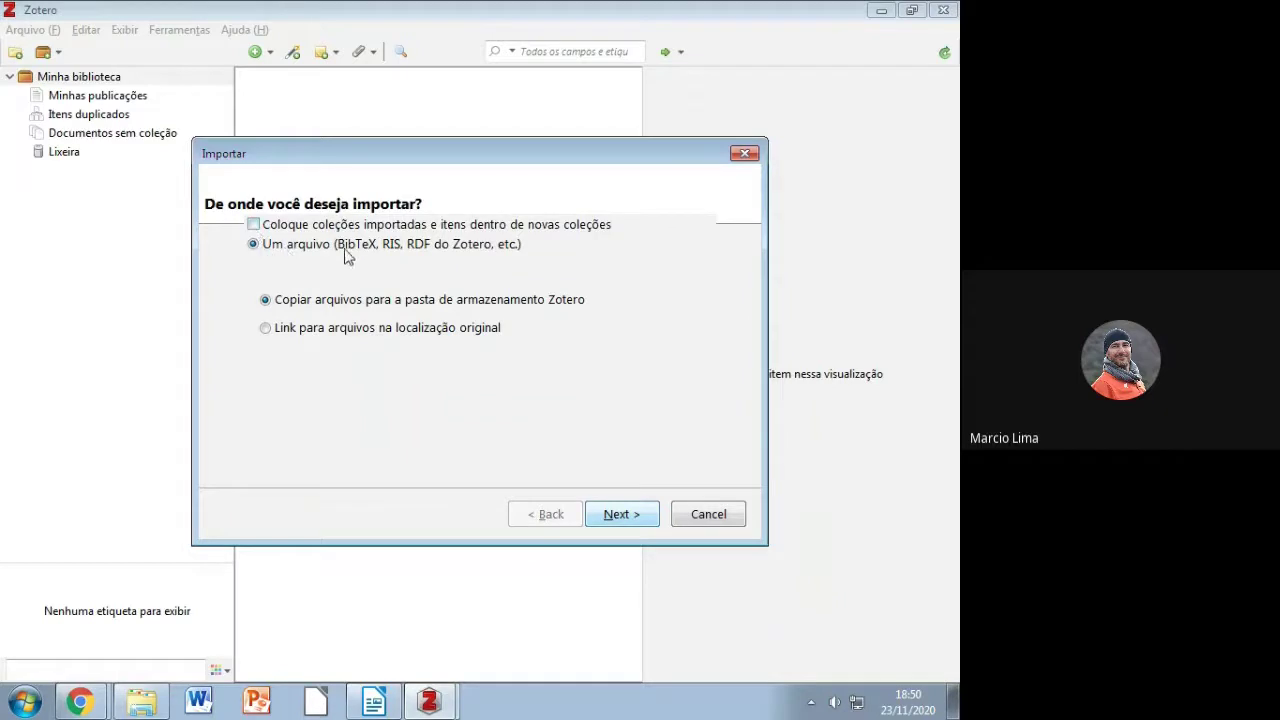
Step: Import the RDF into new collections, restoring 16 items including Exergames, Livros and Gamificação
click(254, 225)
click(610, 514)
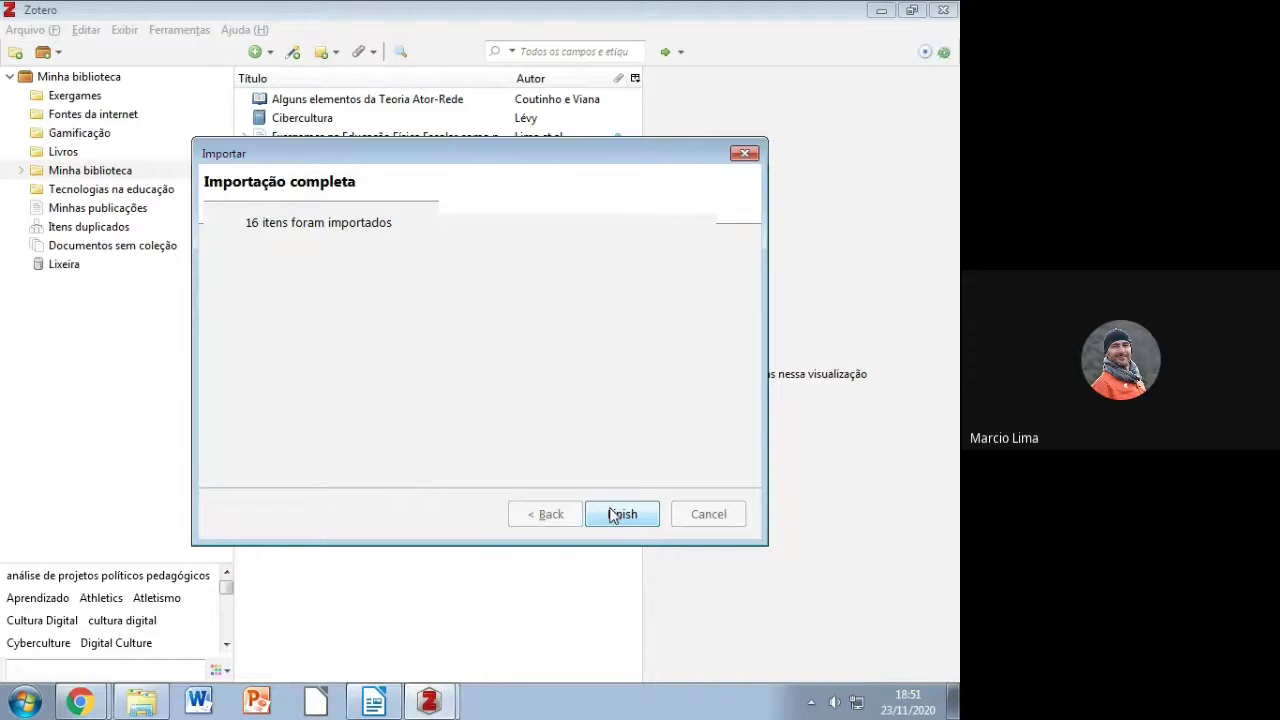
click(613, 514)
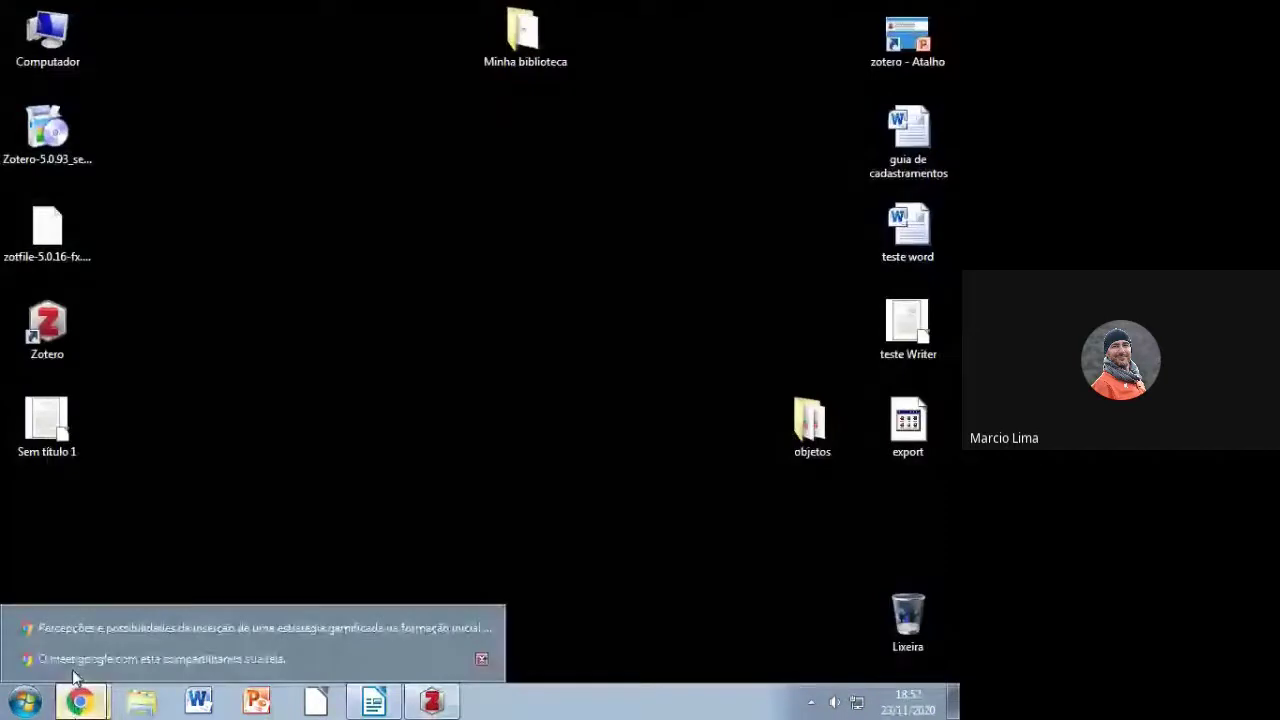
Step: Switch to Chrome's Zotero web library showing the Tecnologias na educação collection
key(alt+Tab)
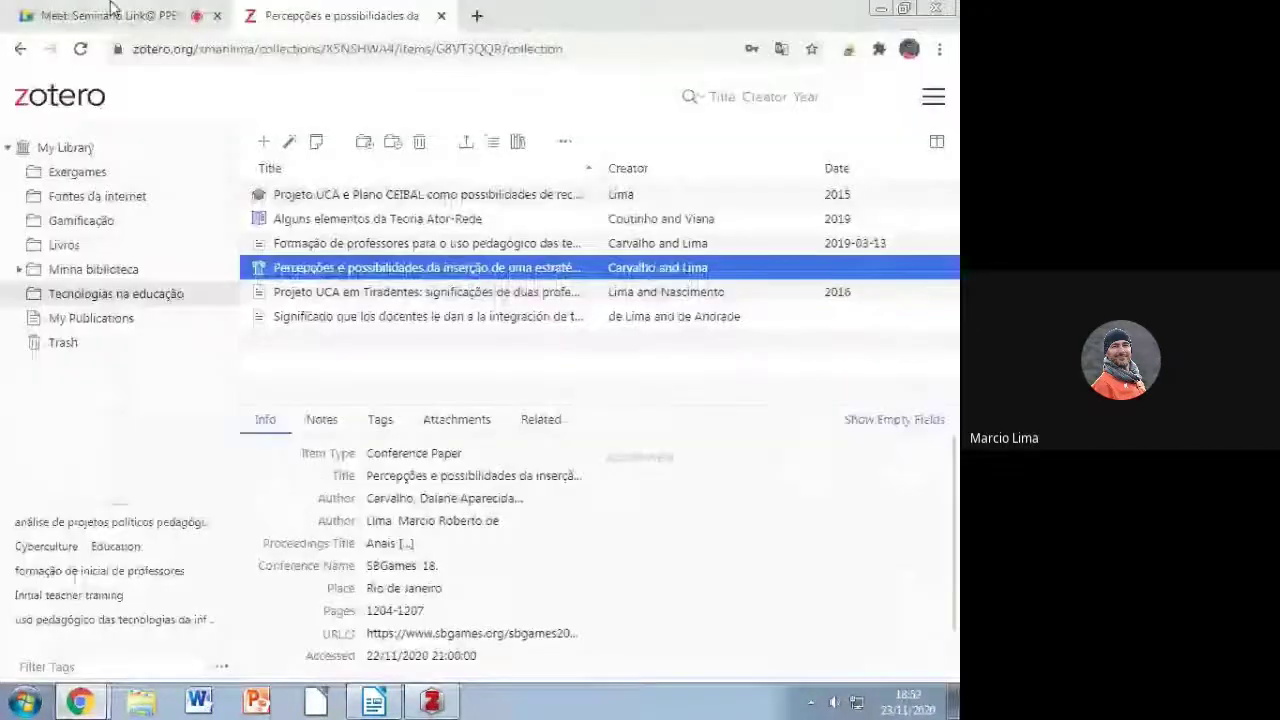